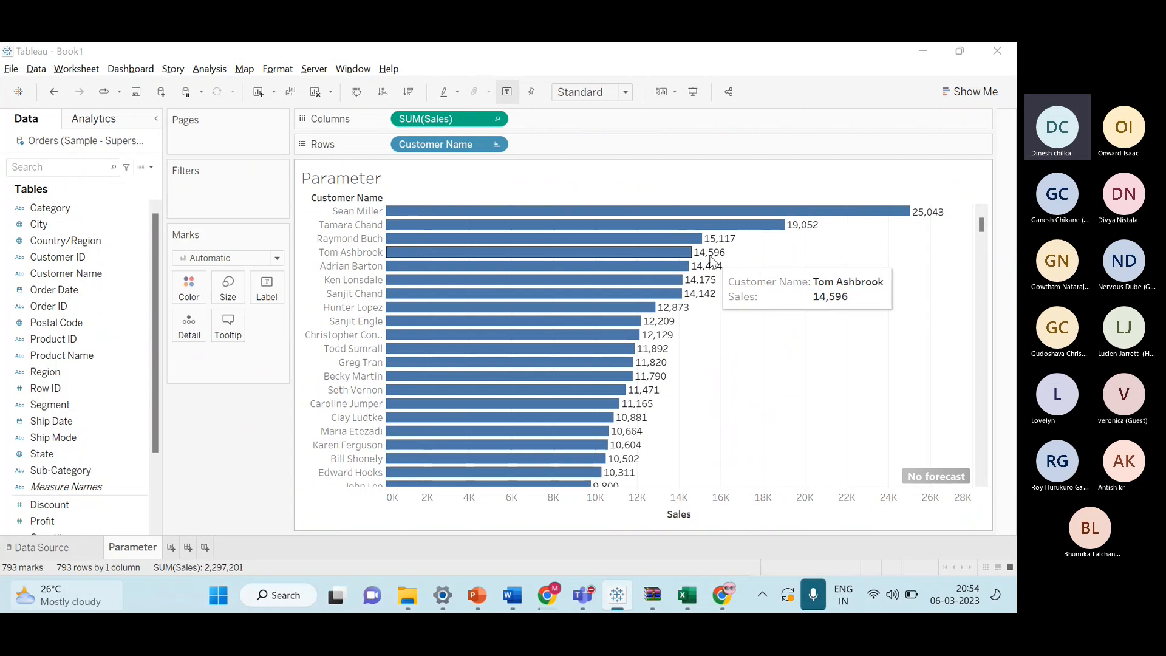
# Review the slide's client requirement and the Customer Name by Sales bar chart and its data fields.
pyautogui.hotkey('alt', 'Tab')
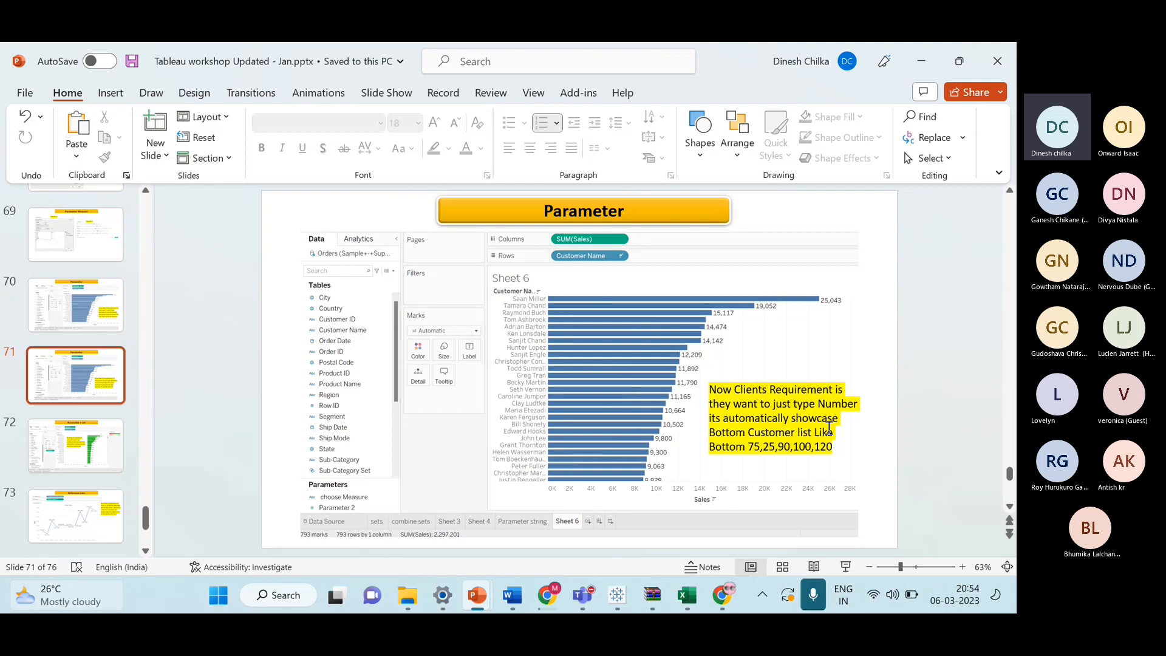
pyautogui.hotkey('alt', 'Tab')
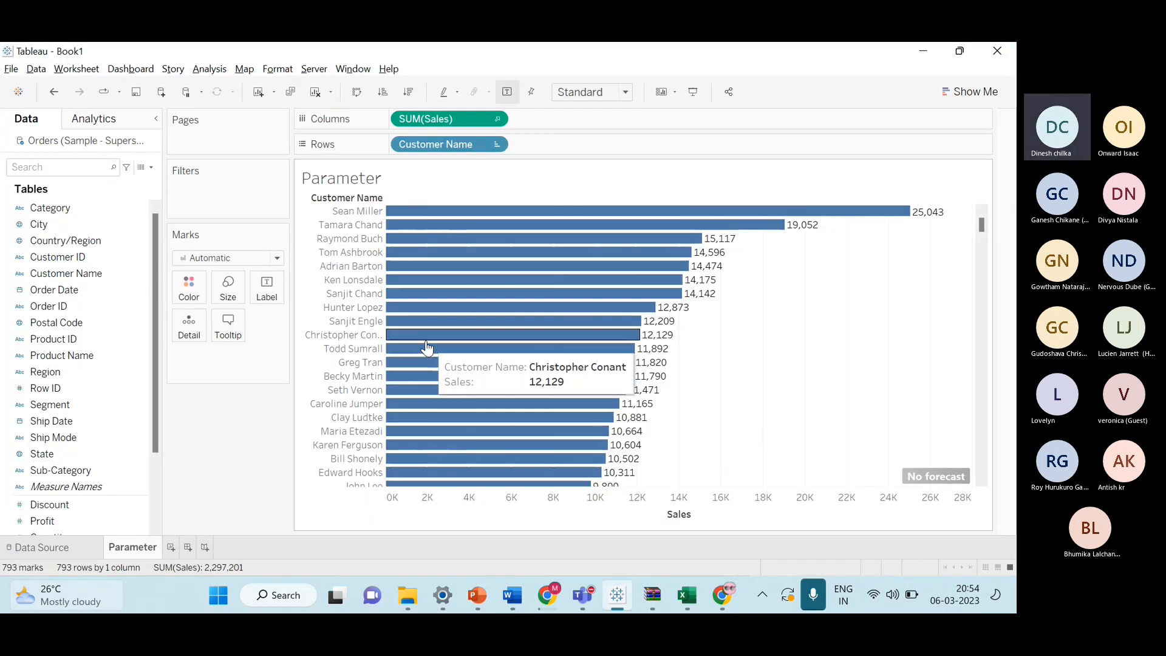
pyautogui.scroll(-1, 103, 461)
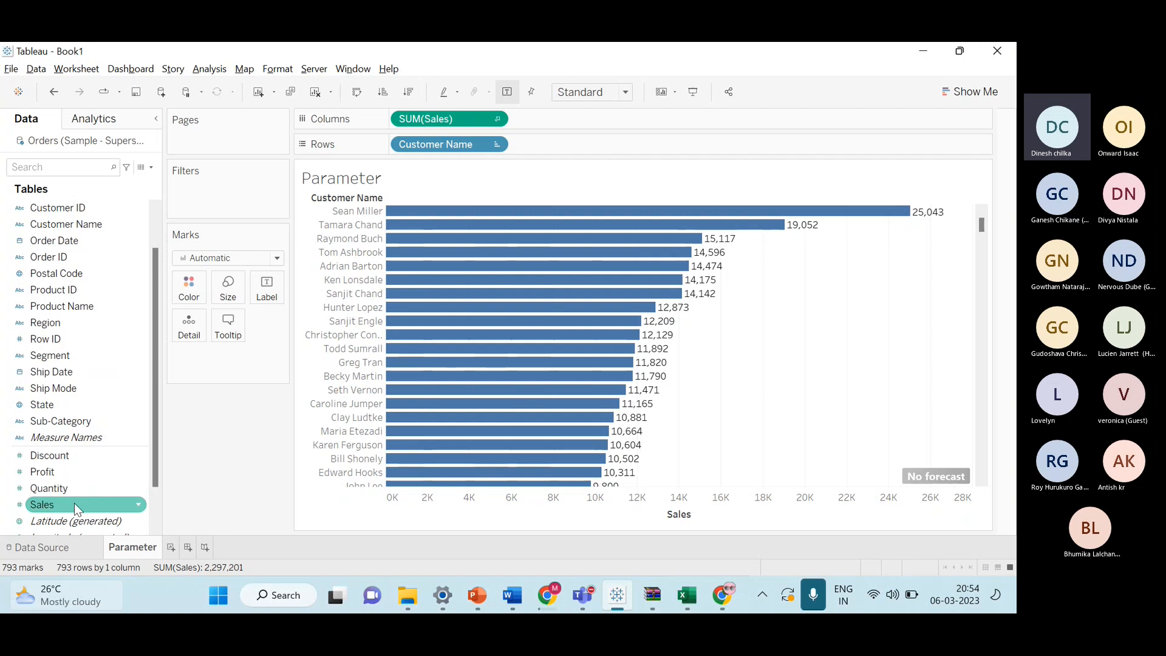
pyautogui.scroll(1, 91, 339)
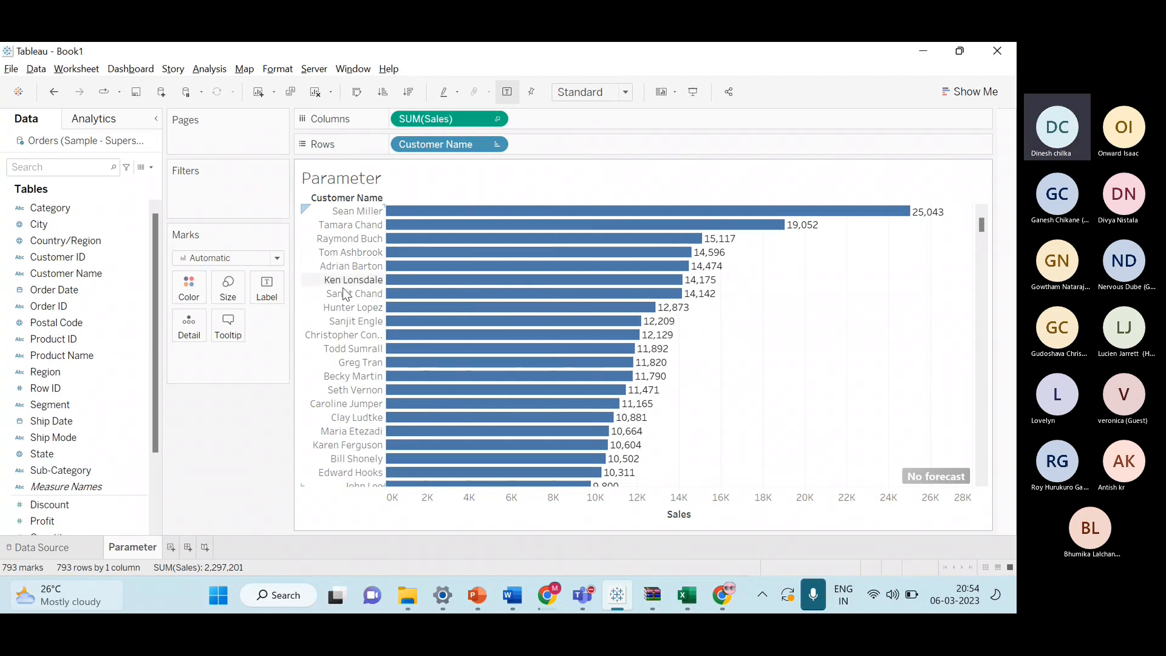
pyautogui.scroll(-3, 118, 307)
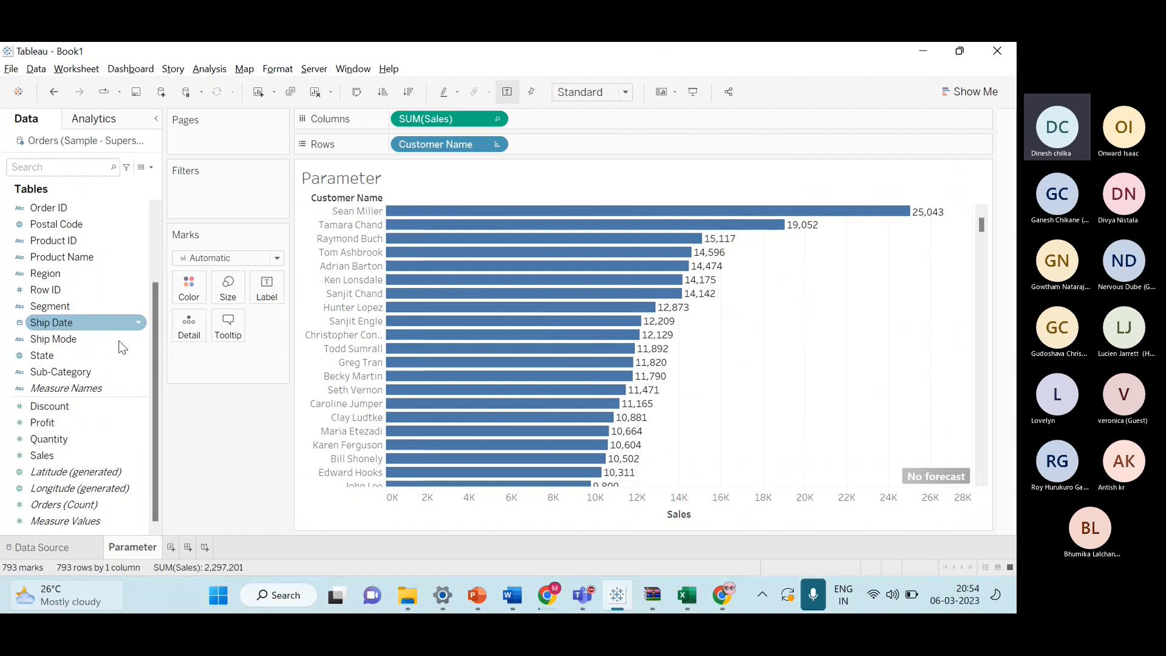
pyautogui.scroll(3, 155, 349)
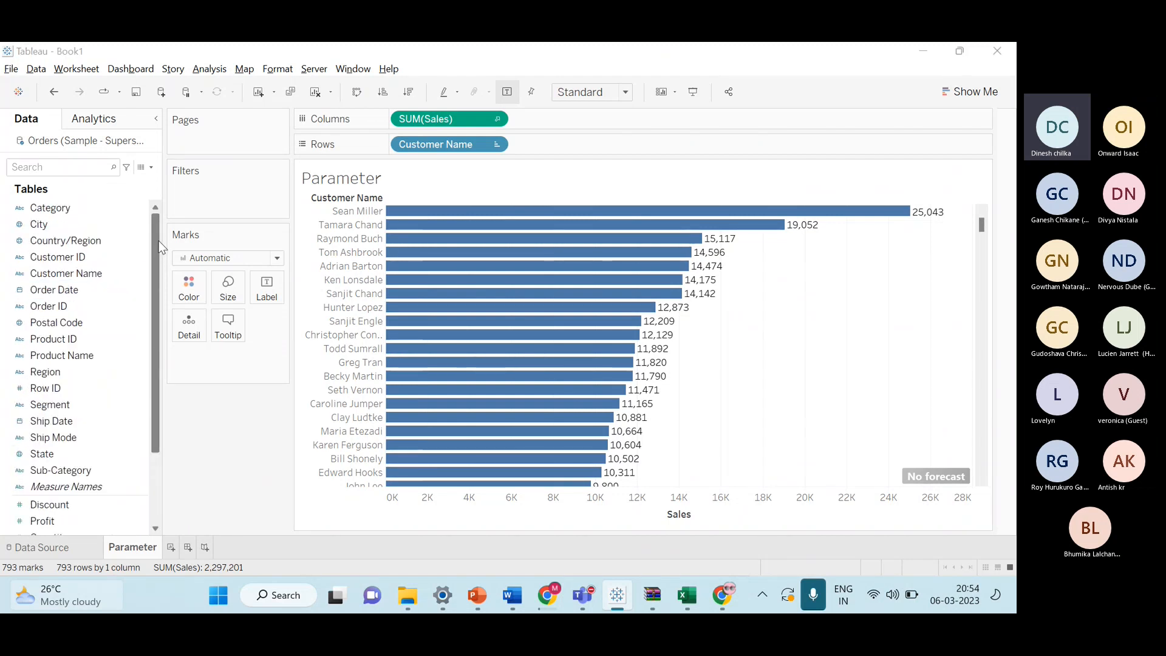
pyautogui.hotkey('alt', 'Tab')
pyautogui.hotkey('alt', 'Tab')
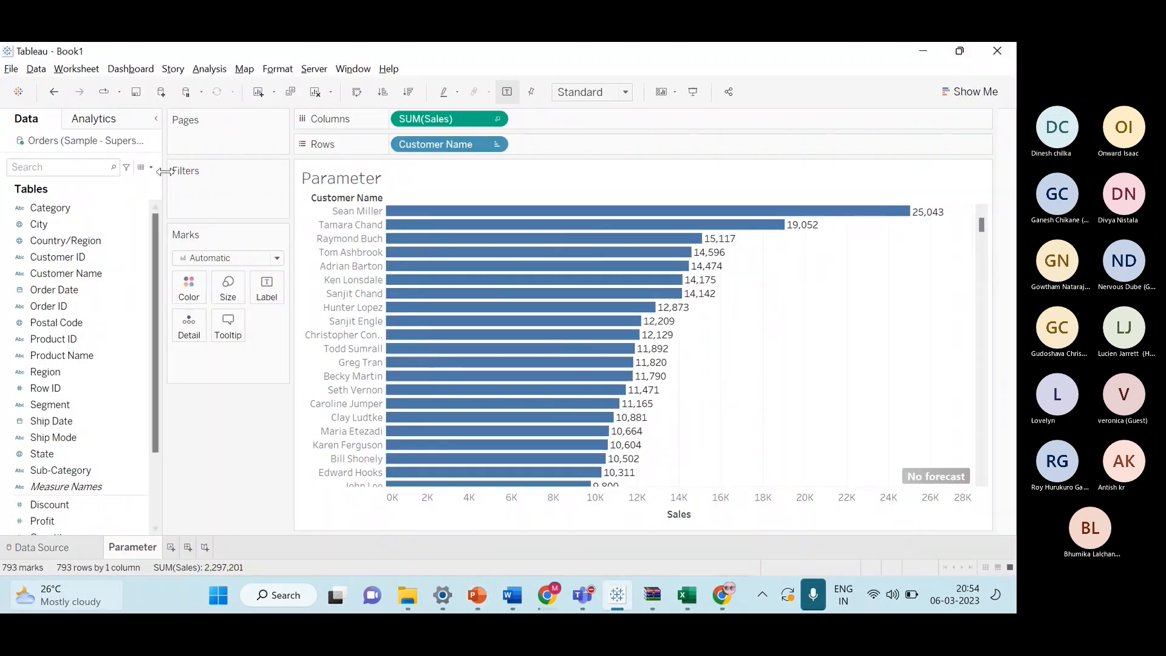
pyautogui.scroll(-3, 82, 282)
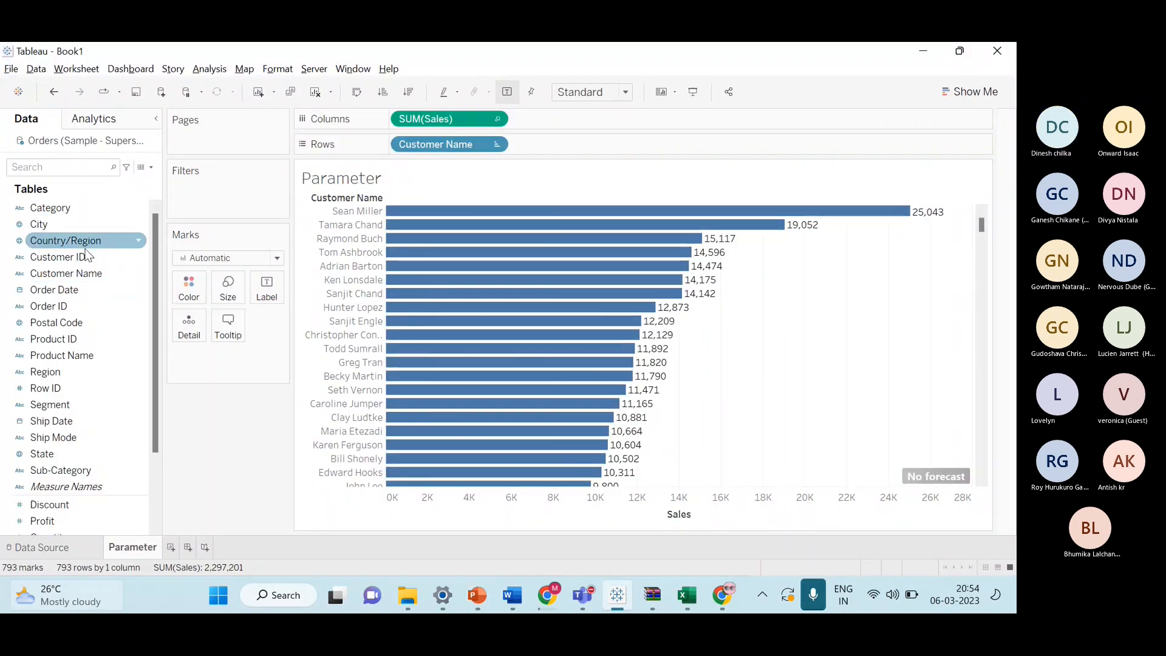
pyautogui.scroll(3, 83, 287)
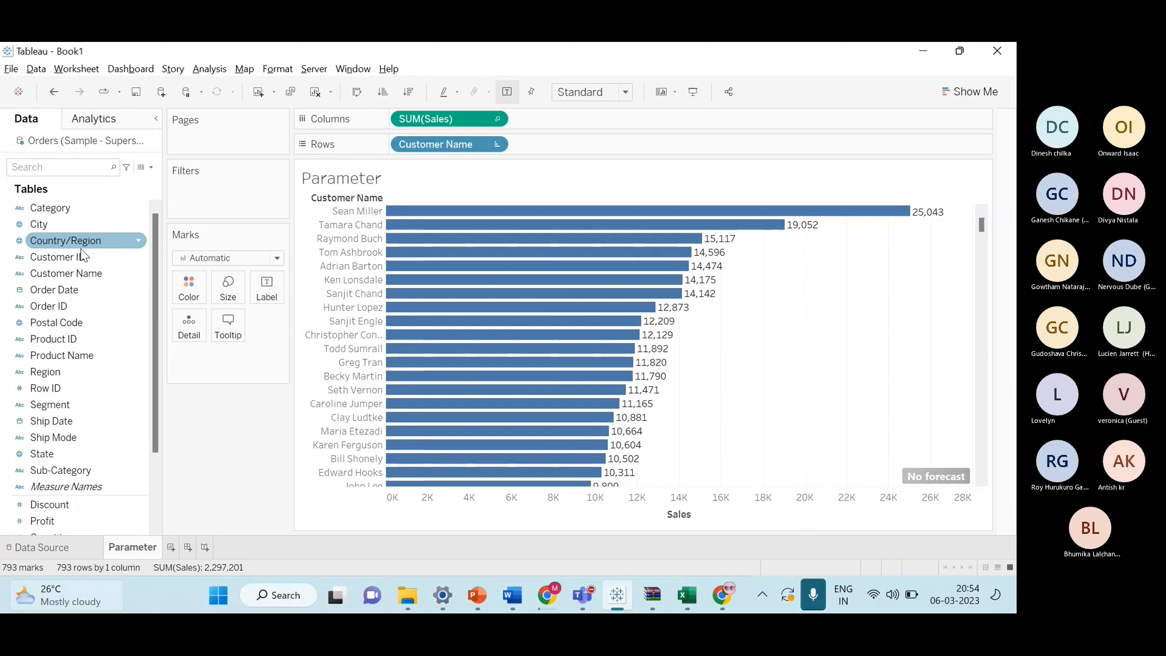
# Add Customer Name as a filter and look through the General, Wildcard, Condition and Top tabs.
pyautogui.moveTo(69, 273); pyautogui.dragTo(218, 209)
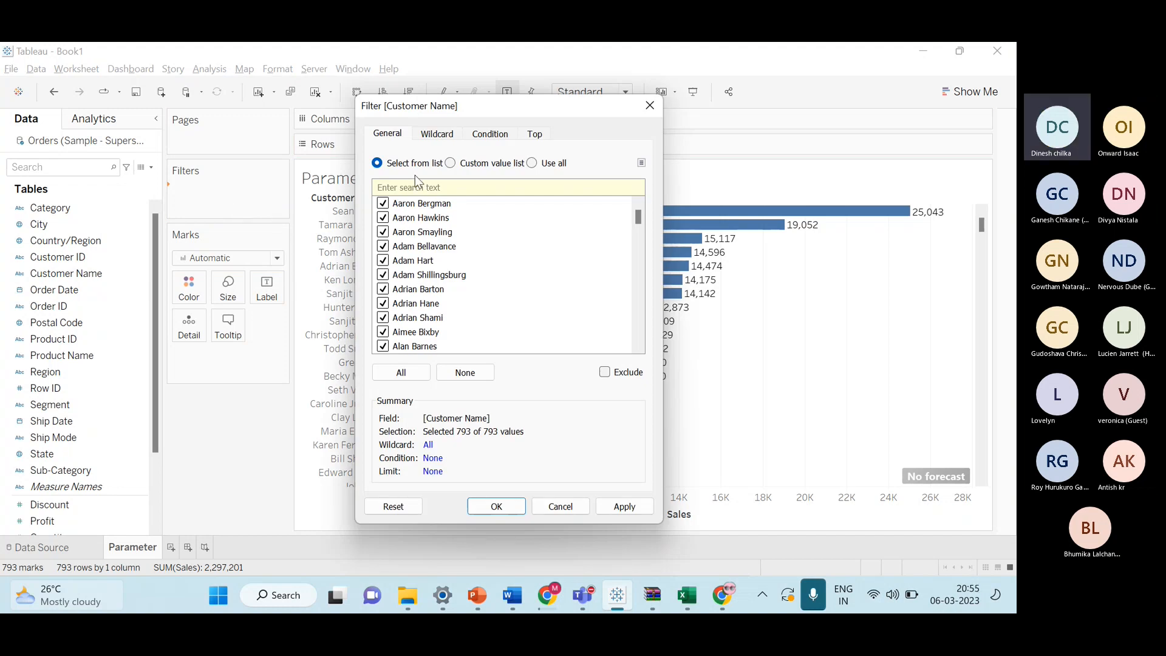
pyautogui.click(446, 135)
pyautogui.click(476, 138)
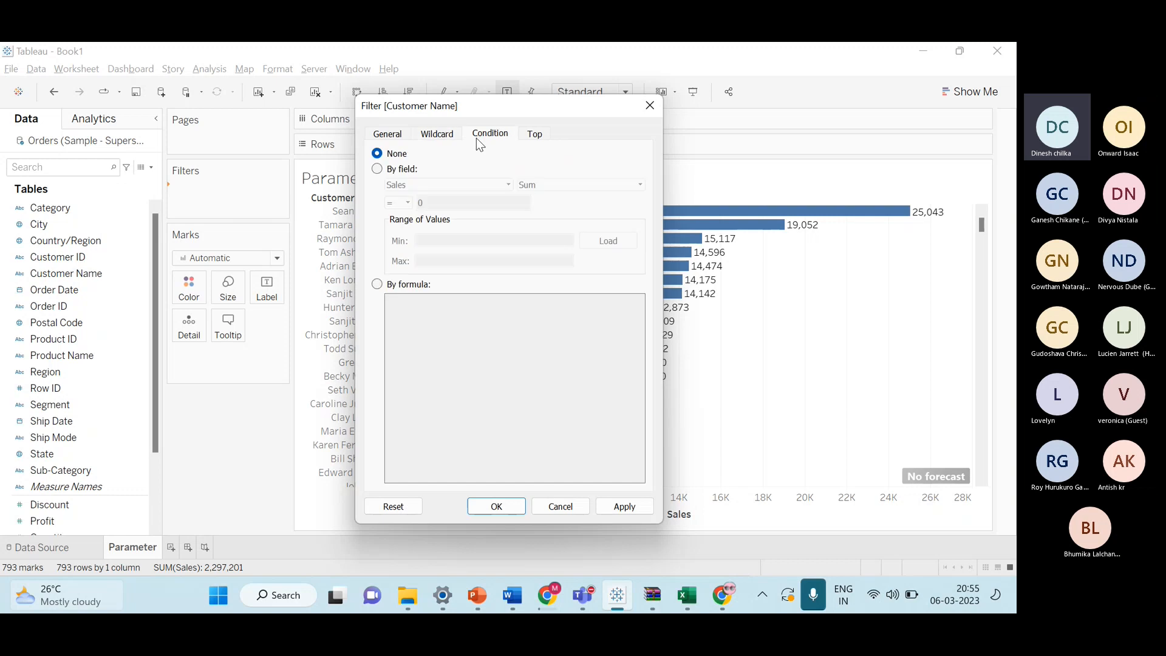
pyautogui.click(534, 137)
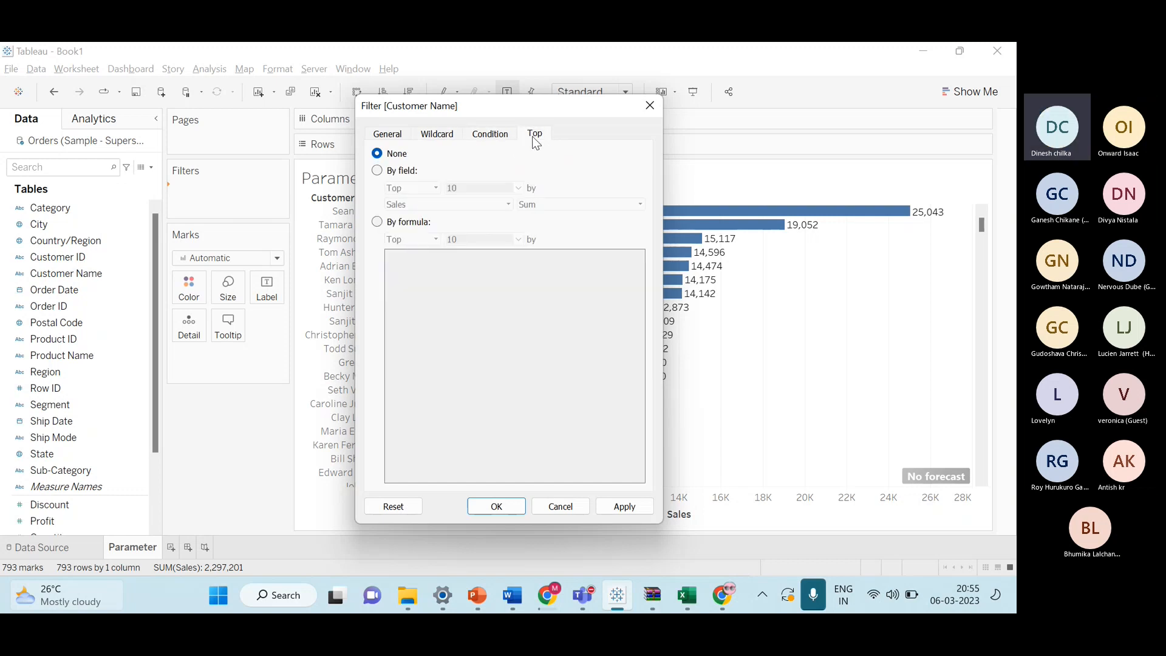
pyautogui.click(386, 135)
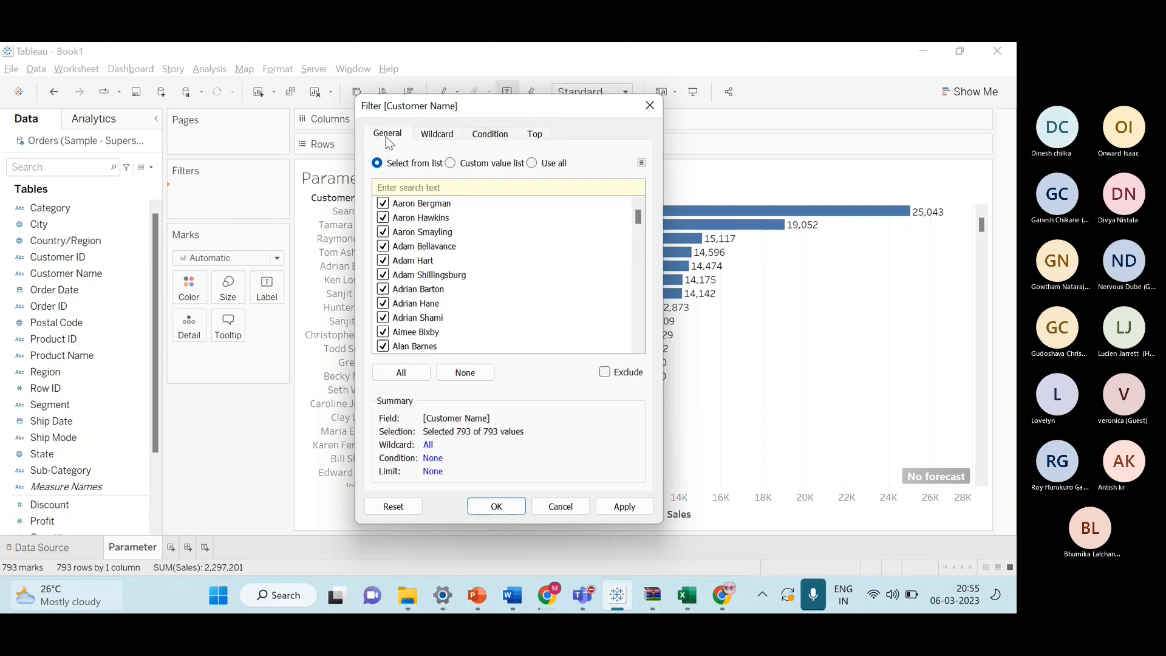
pyautogui.click(438, 138)
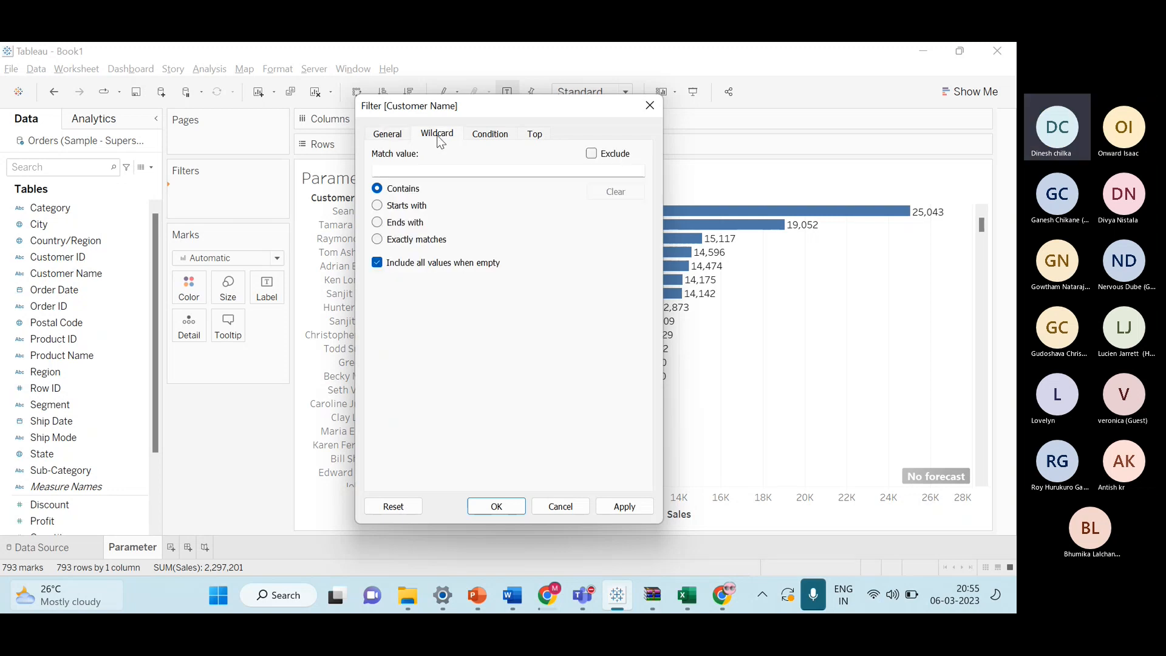
pyautogui.click(490, 135)
pyautogui.click(534, 134)
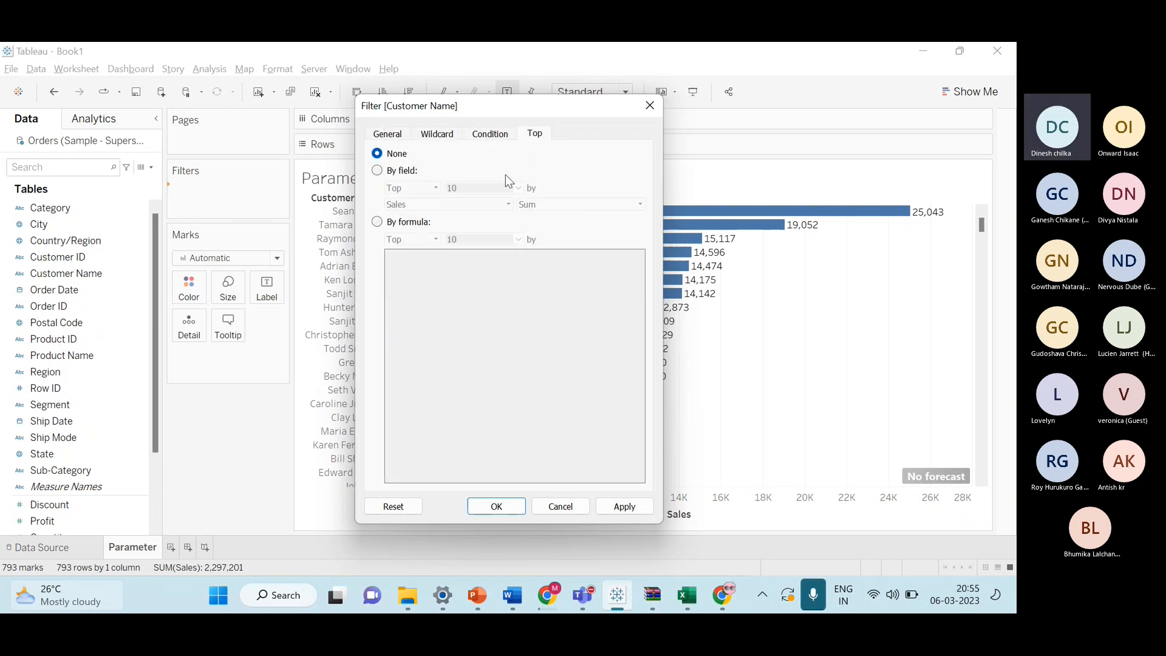
# On the Top tab, filter by field and choose to create a new parameter for the count.
pyautogui.click(378, 172)
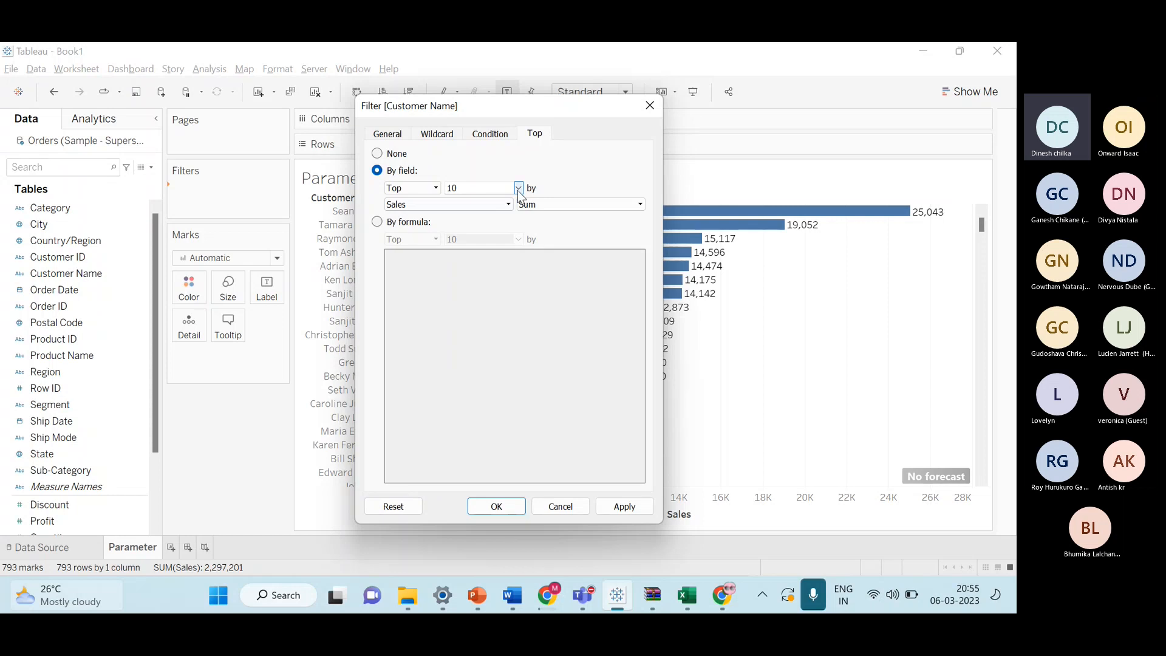
pyautogui.click(519, 188)
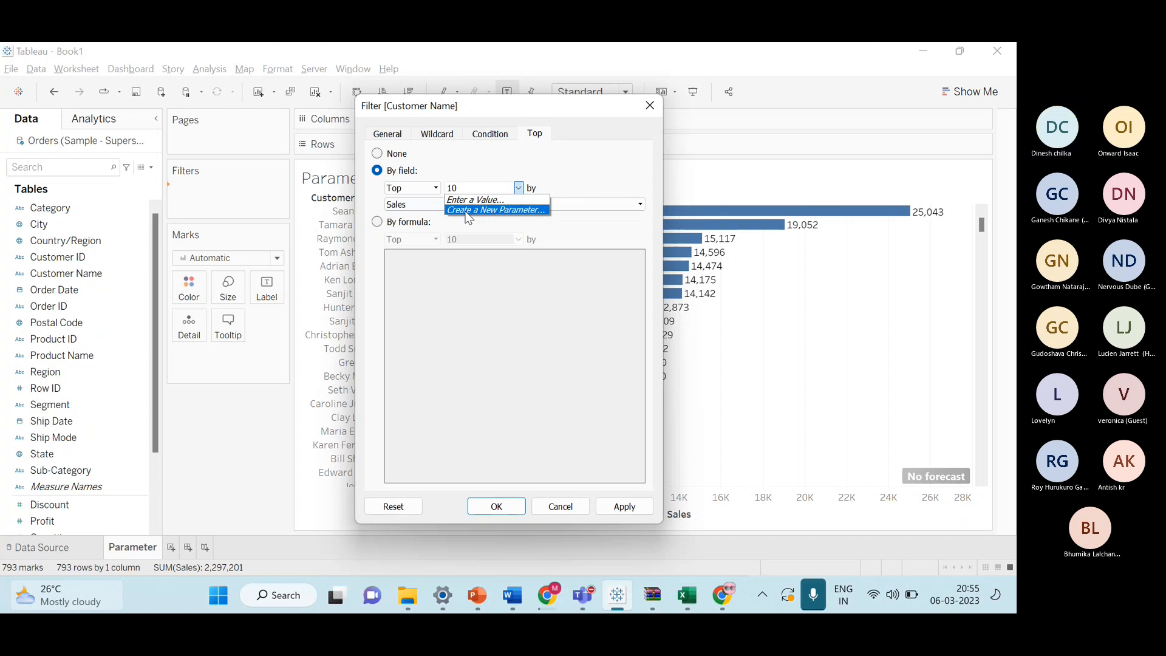
pyautogui.click(508, 209)
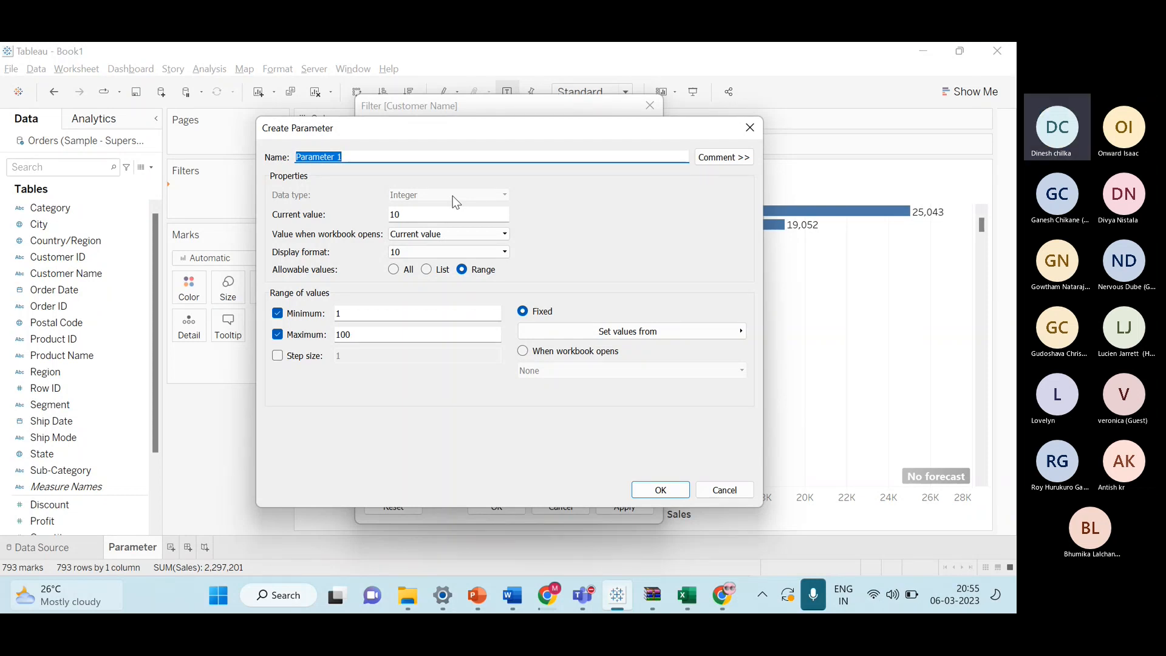
# Name the parameter Top N customer list, enable a step size of 1, and confirm both the parameter and the filter.
pyautogui.press('BackSpace')
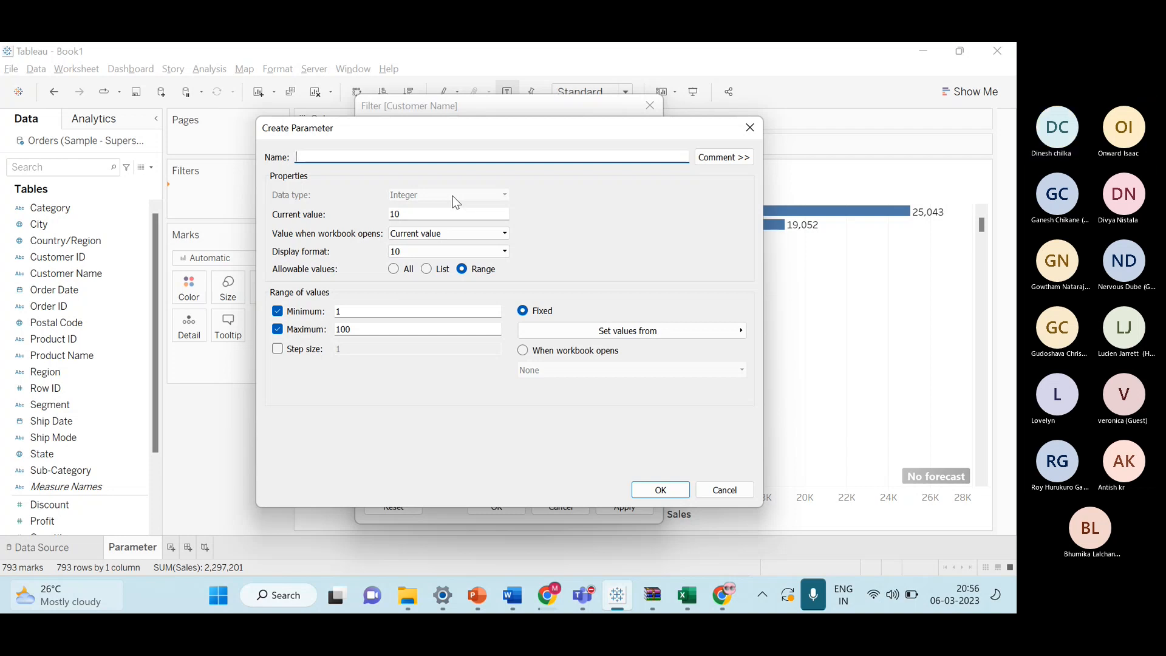
pyautogui.write('Top N c')
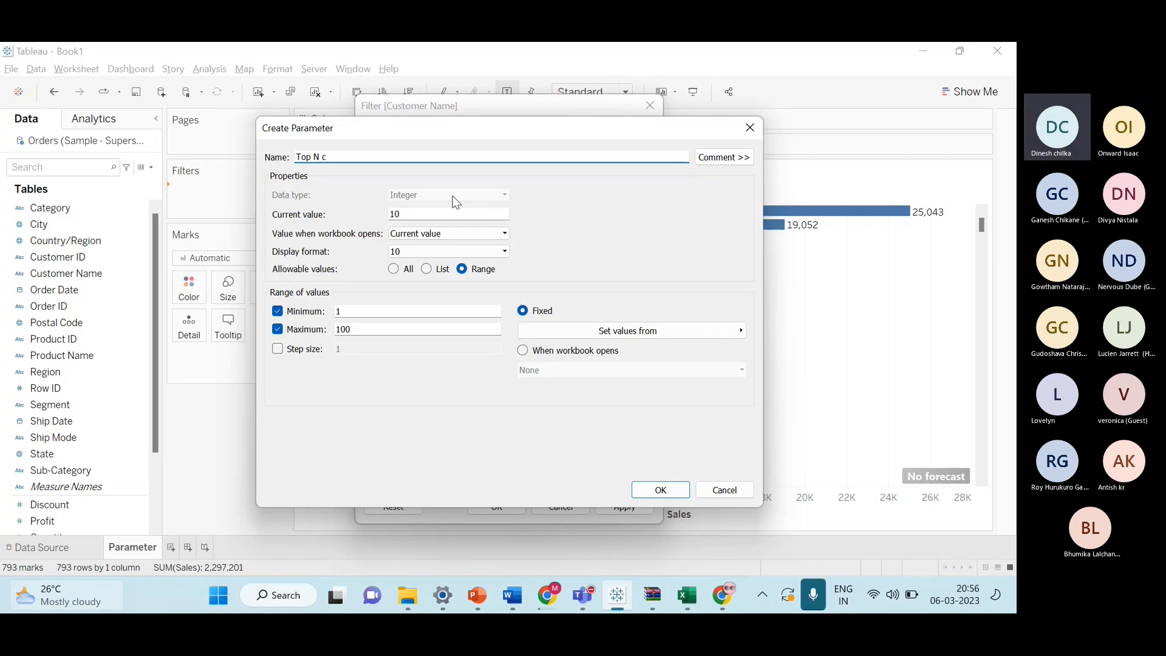
pyautogui.write('usto')
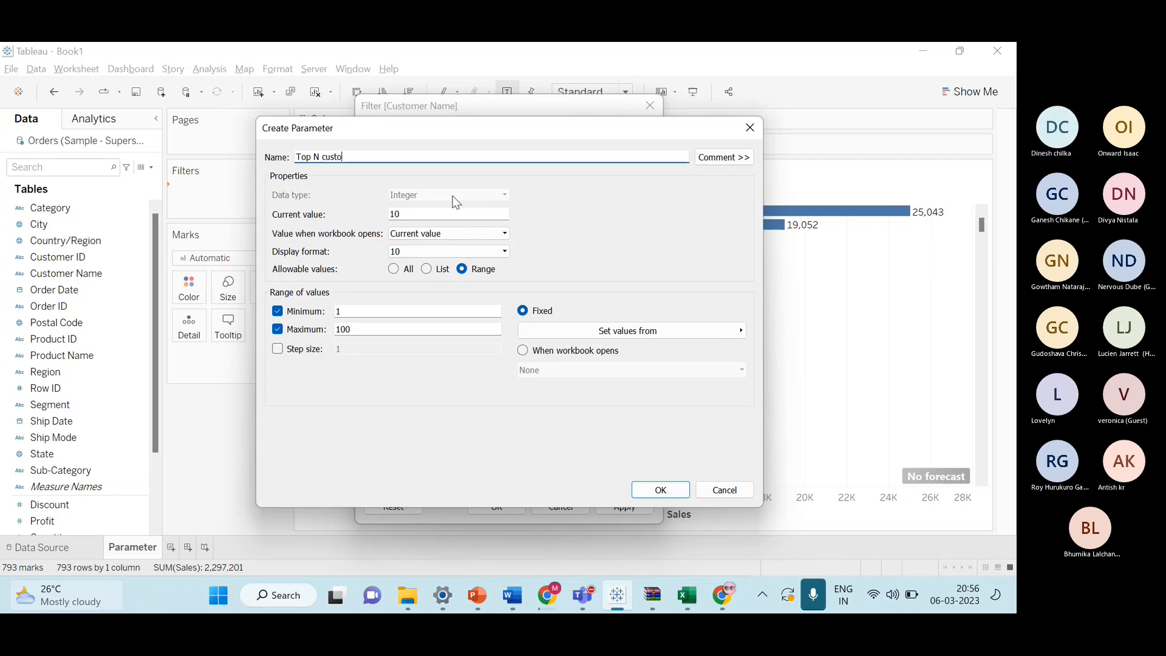
pyautogui.write('mer list')
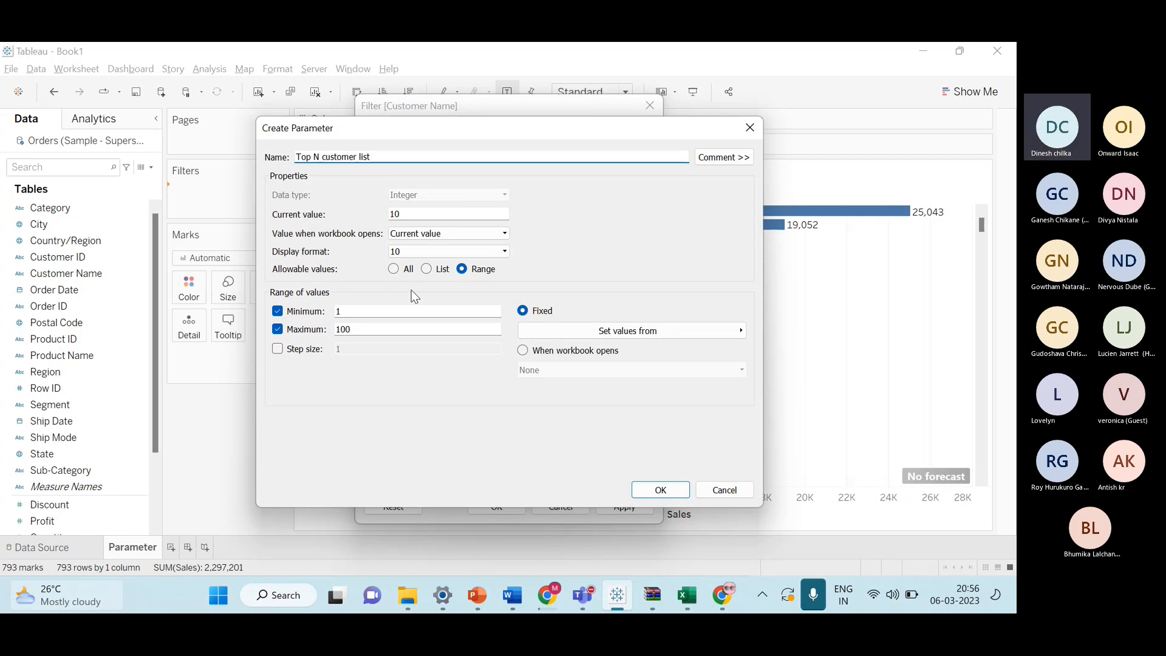
pyautogui.click(280, 349)
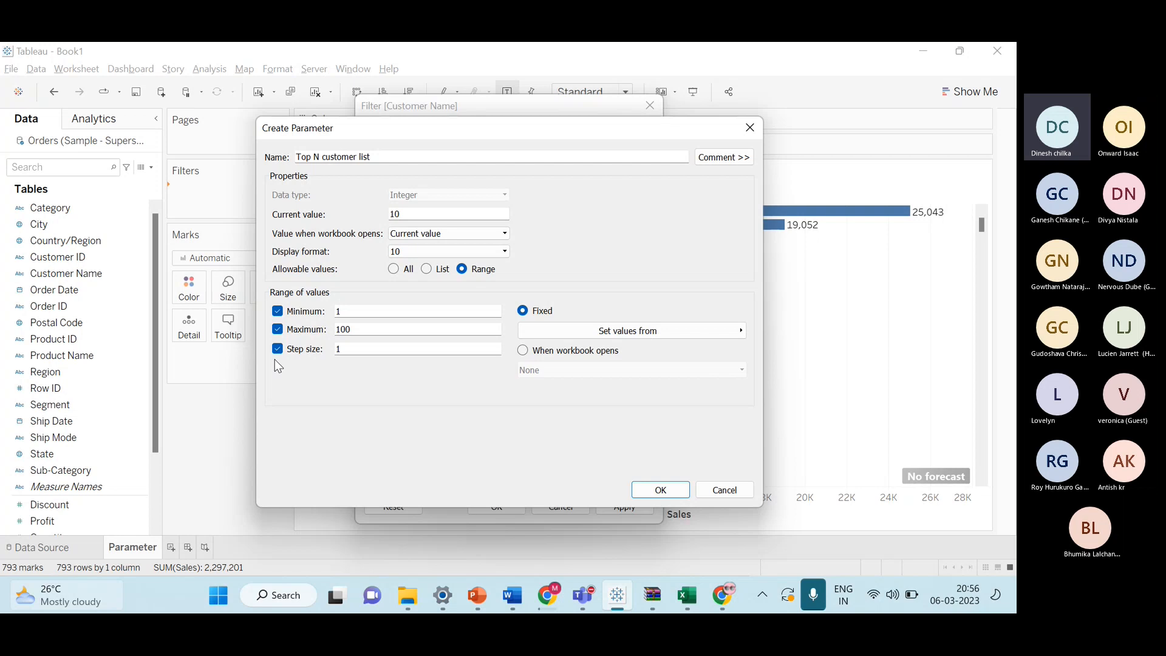
pyautogui.click(662, 490)
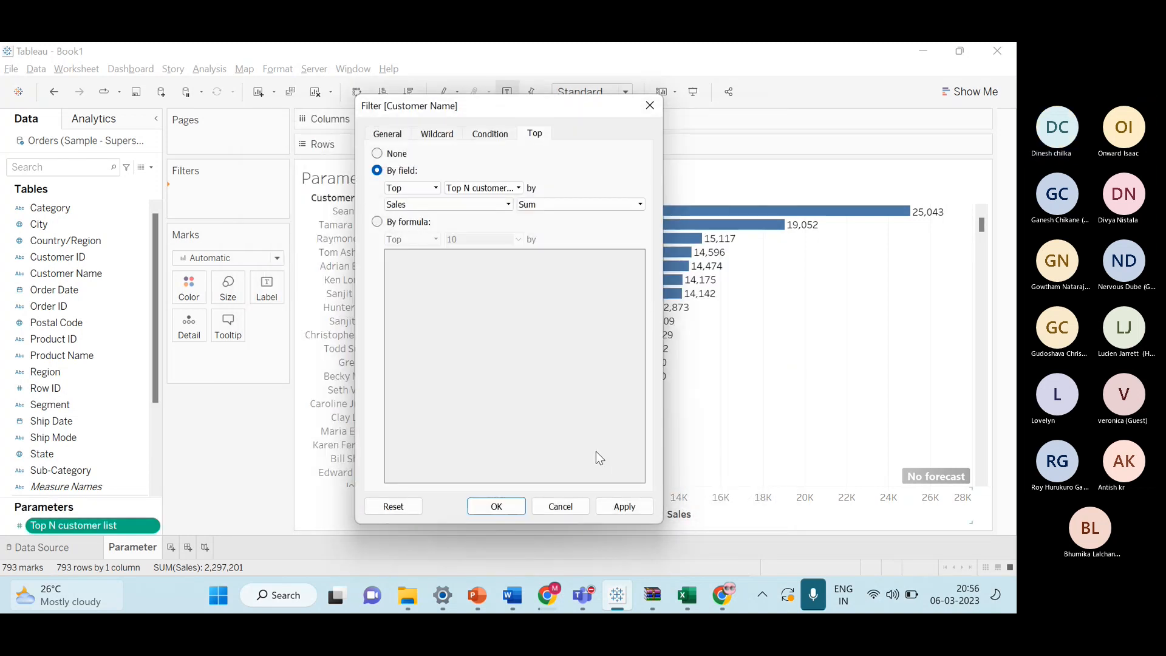
pyautogui.click(523, 509)
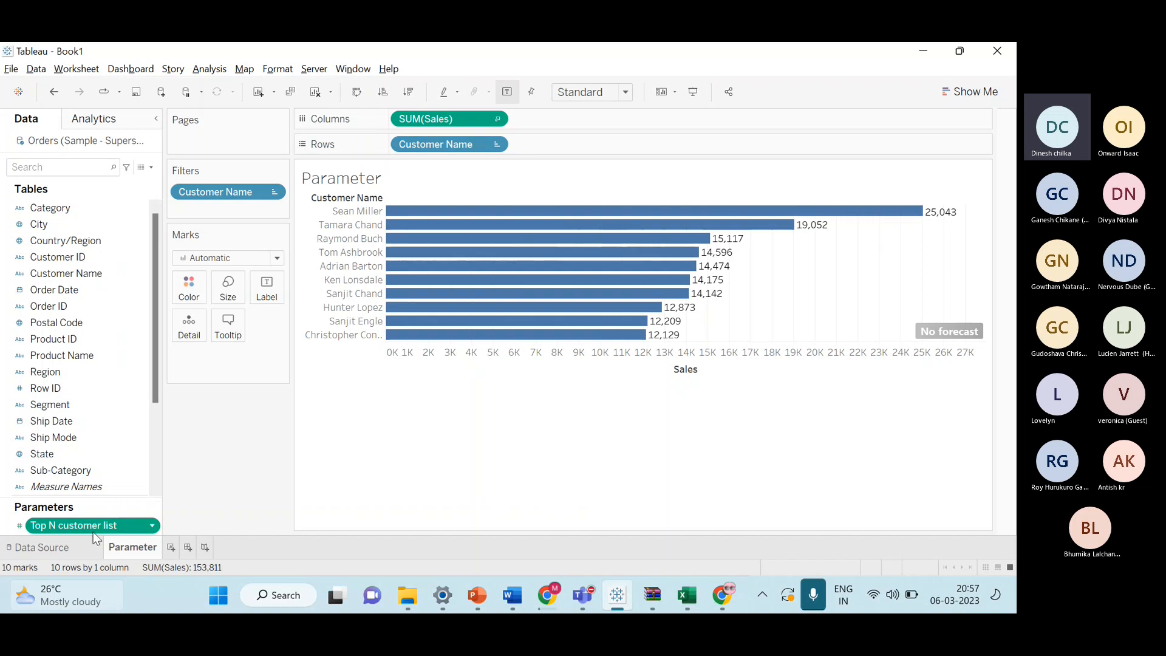
# Show the Top N customer list parameter control and step its value up to 12.
pyautogui.click(152, 527)
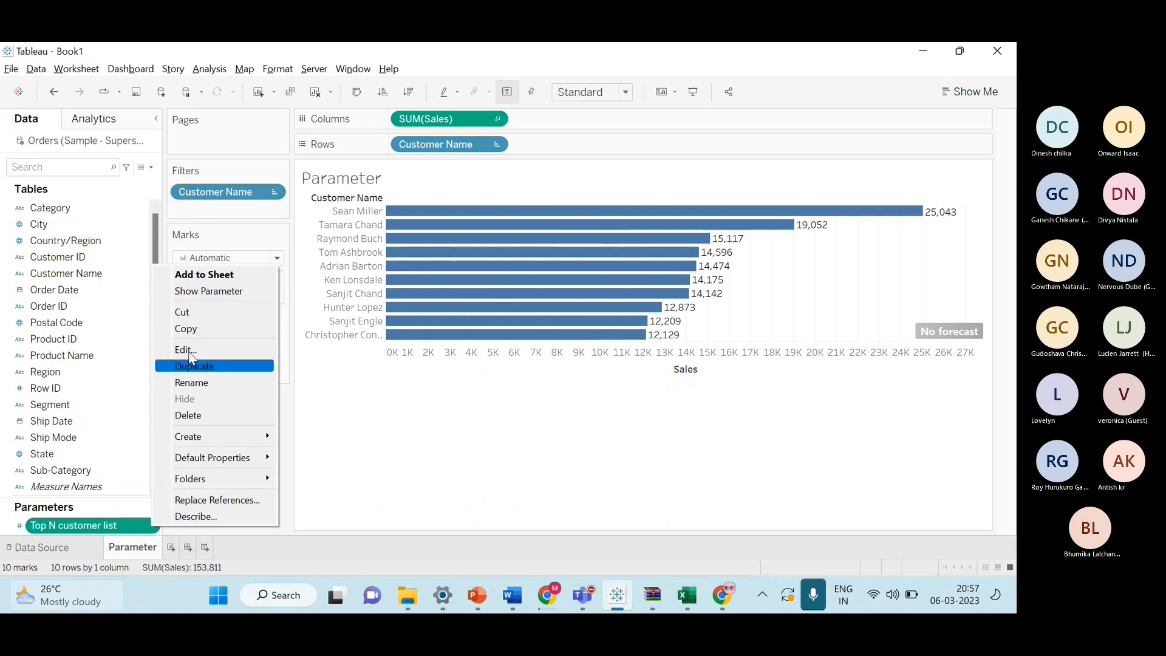
pyautogui.click(208, 292)
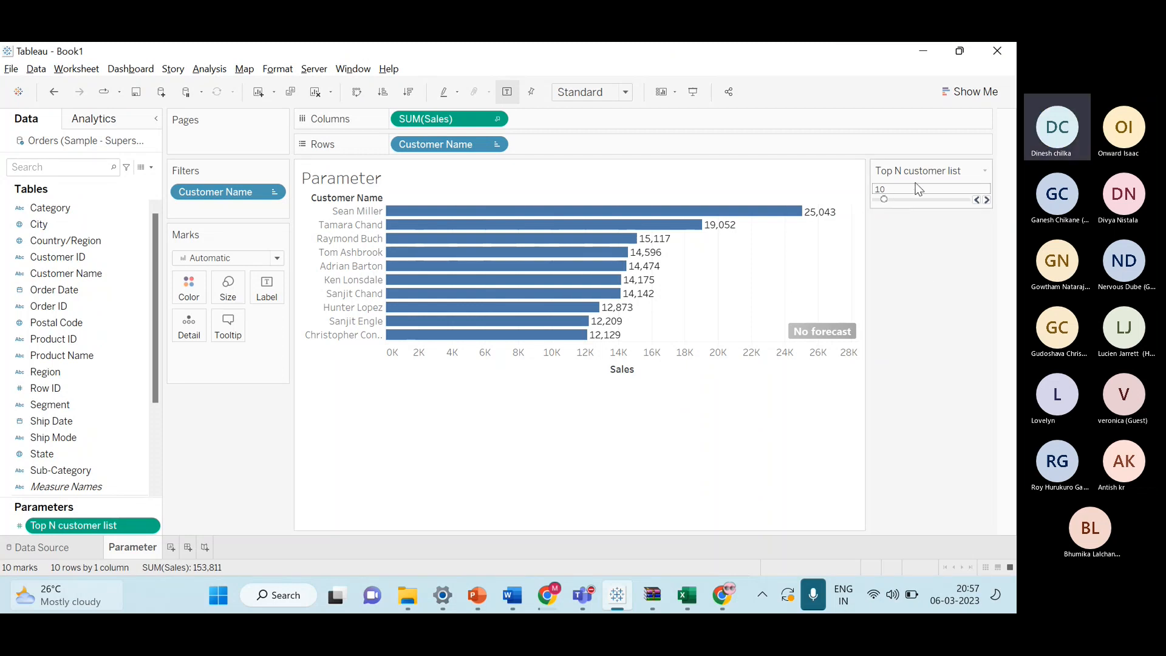
pyautogui.click(985, 199)
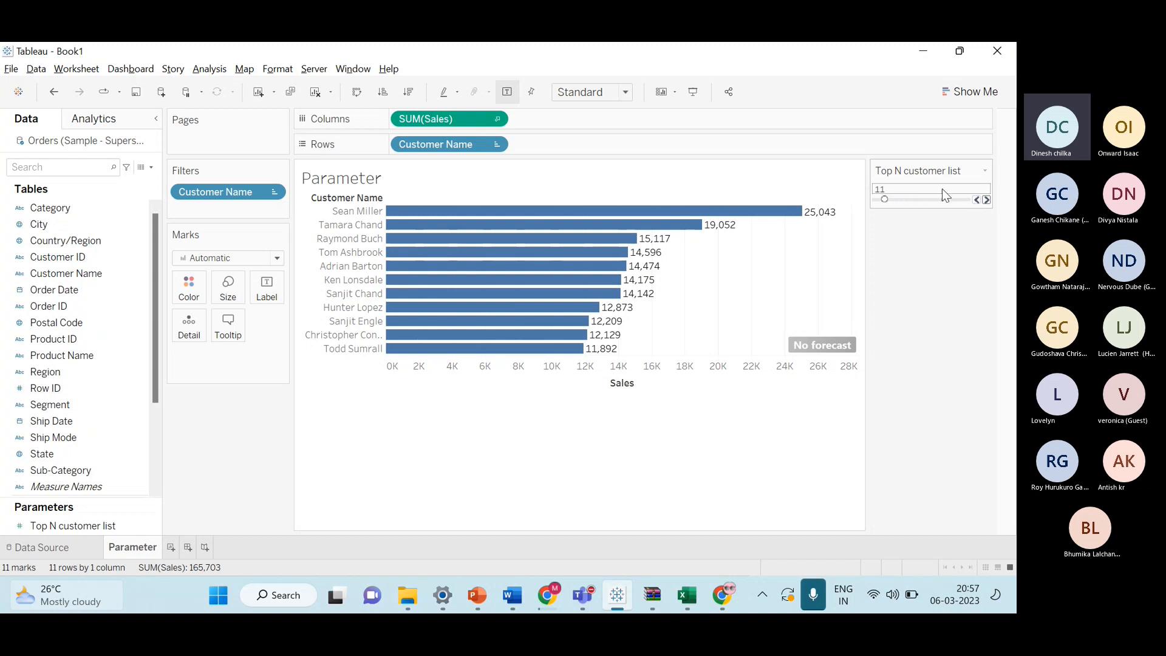
pyautogui.click(986, 200)
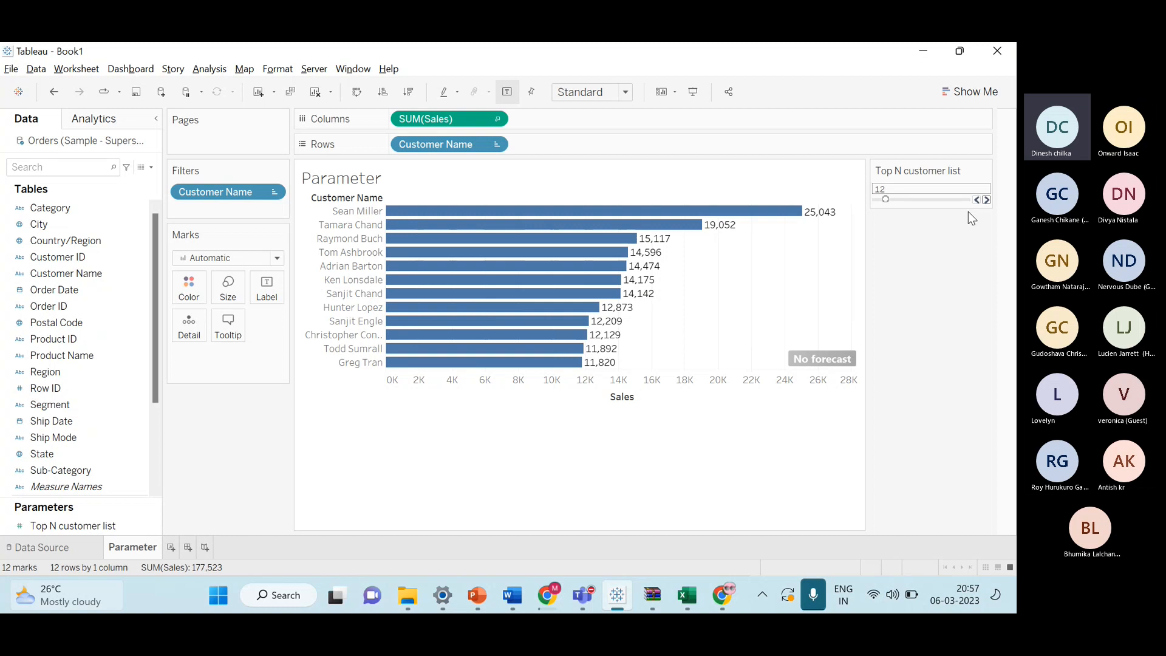
# Change the Top N customer list control from a slider to a type-in box.
pyautogui.hotkey('alt', 'Tab')
pyautogui.hotkey('alt', 'Tab')
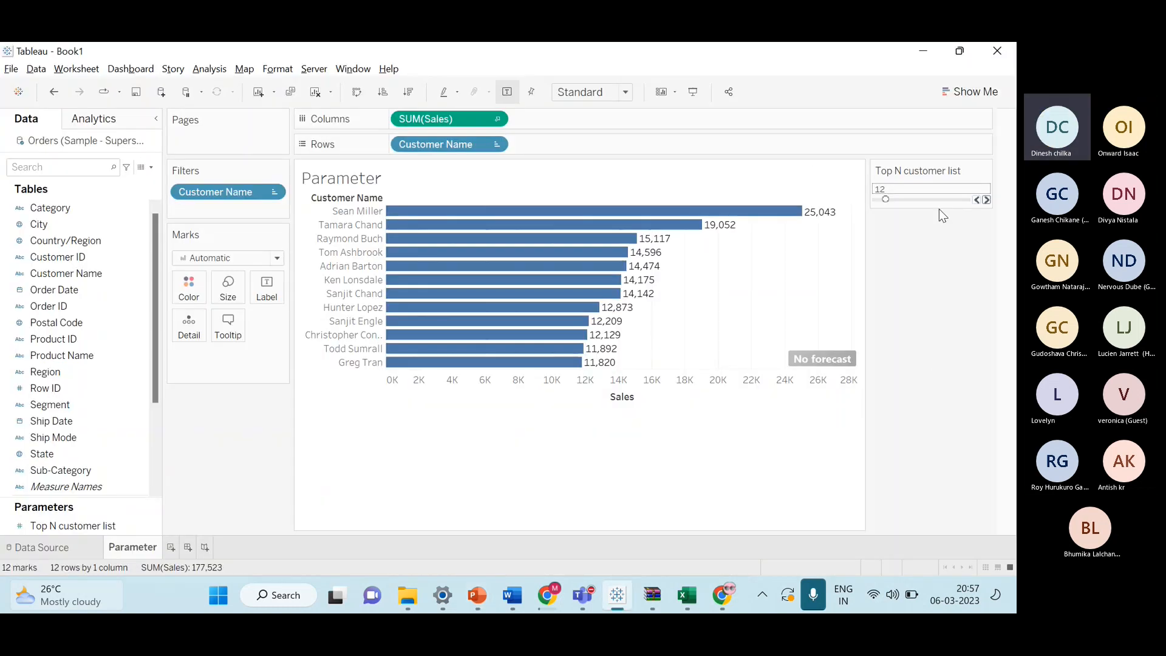
pyautogui.hotkey('alt', 'Tab')
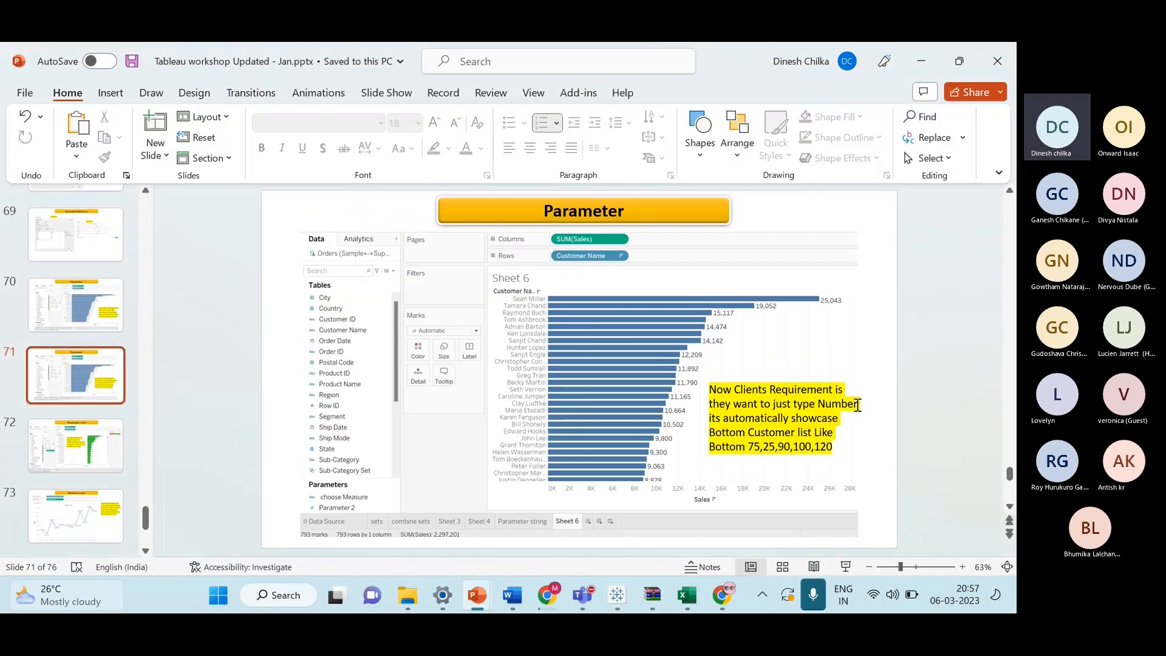
pyautogui.hotkey('alt', 'Tab')
pyautogui.click(985, 172)
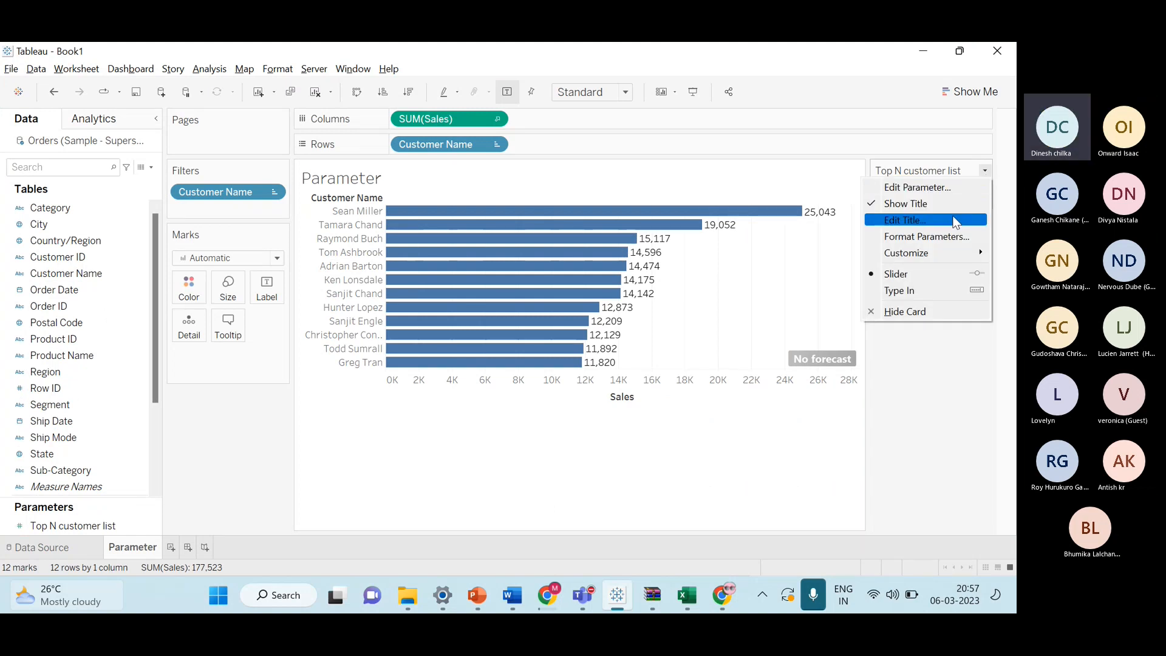
pyautogui.moveTo(942, 260)
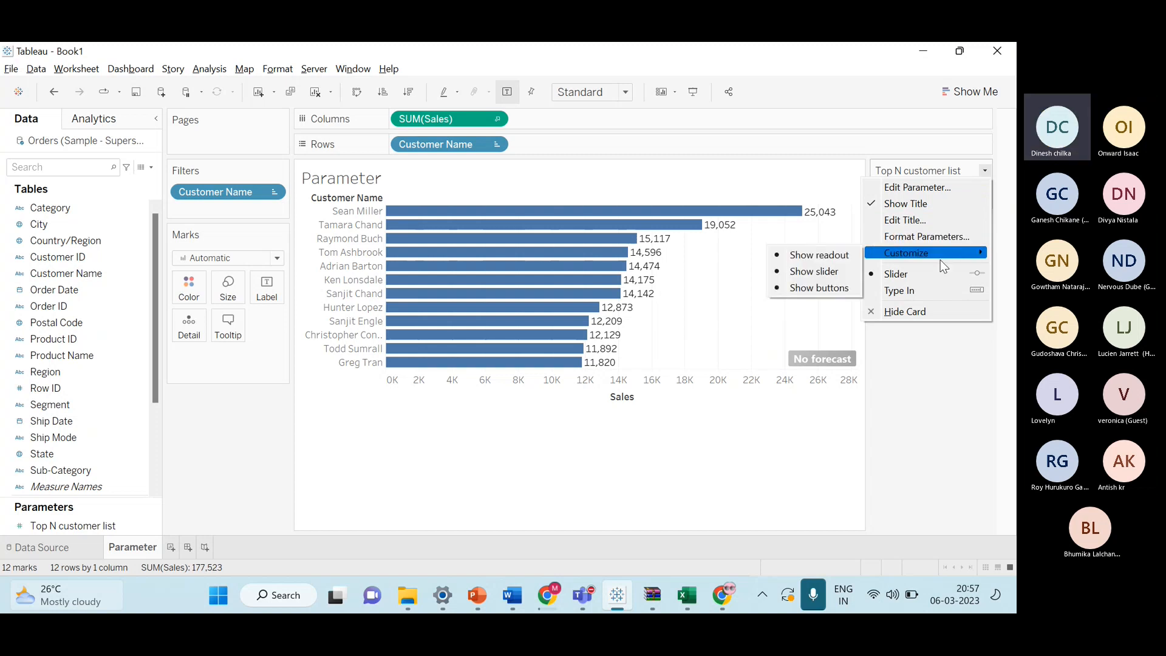
pyautogui.click(932, 291)
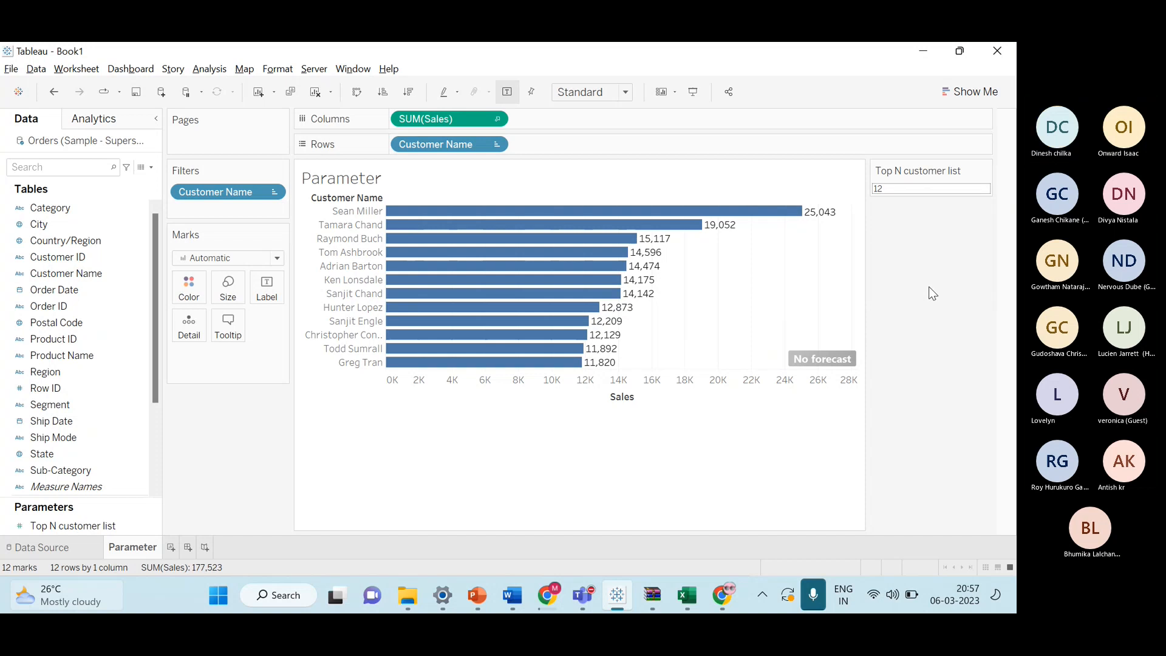
# Enter 40 in the Top N customer list control to show the top 40 customers.
pyautogui.click(916, 189)
pyautogui.press('BackSpace')
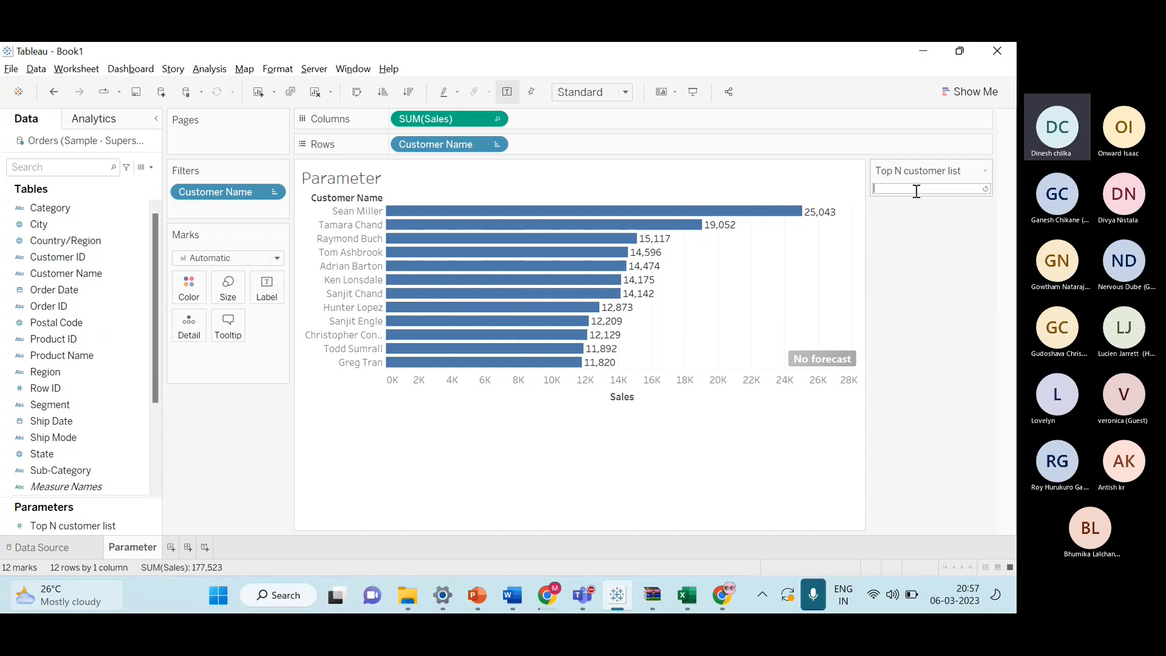
pyautogui.write('40')
pyautogui.press('Return')
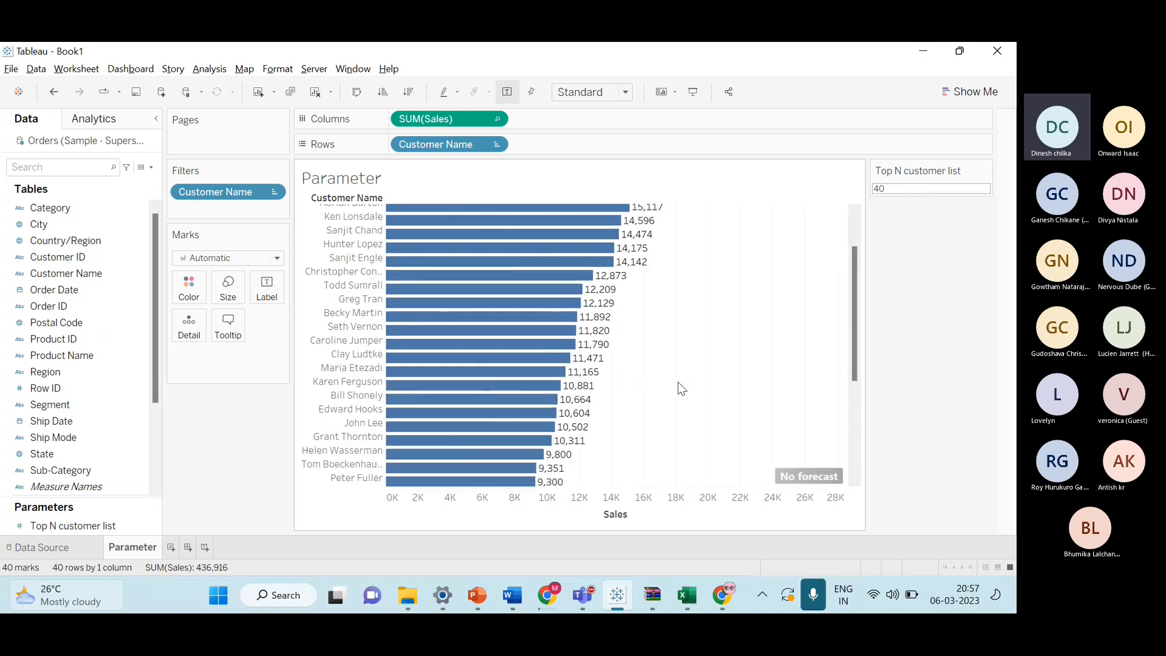
pyautogui.scroll(-5, 676, 391)
pyautogui.scroll(3, 678, 405)
pyautogui.scroll(3, 679, 405)
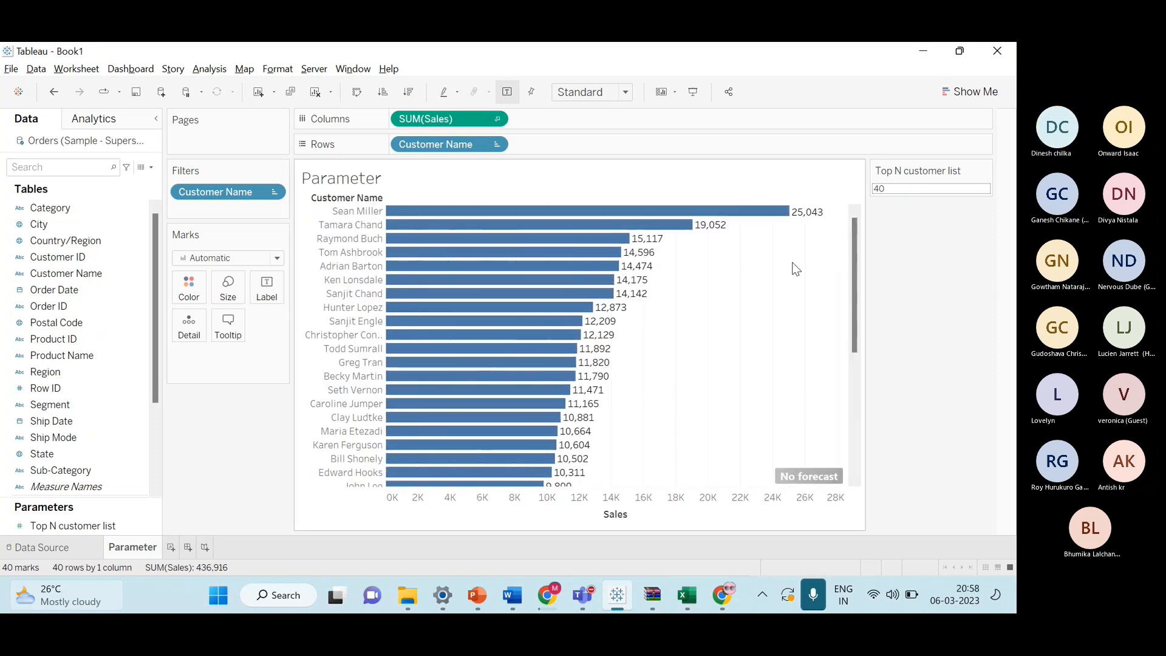
# Enter 20 in the Top N customer list control.
pyautogui.click(884, 189)
pyautogui.press('BackSpace')
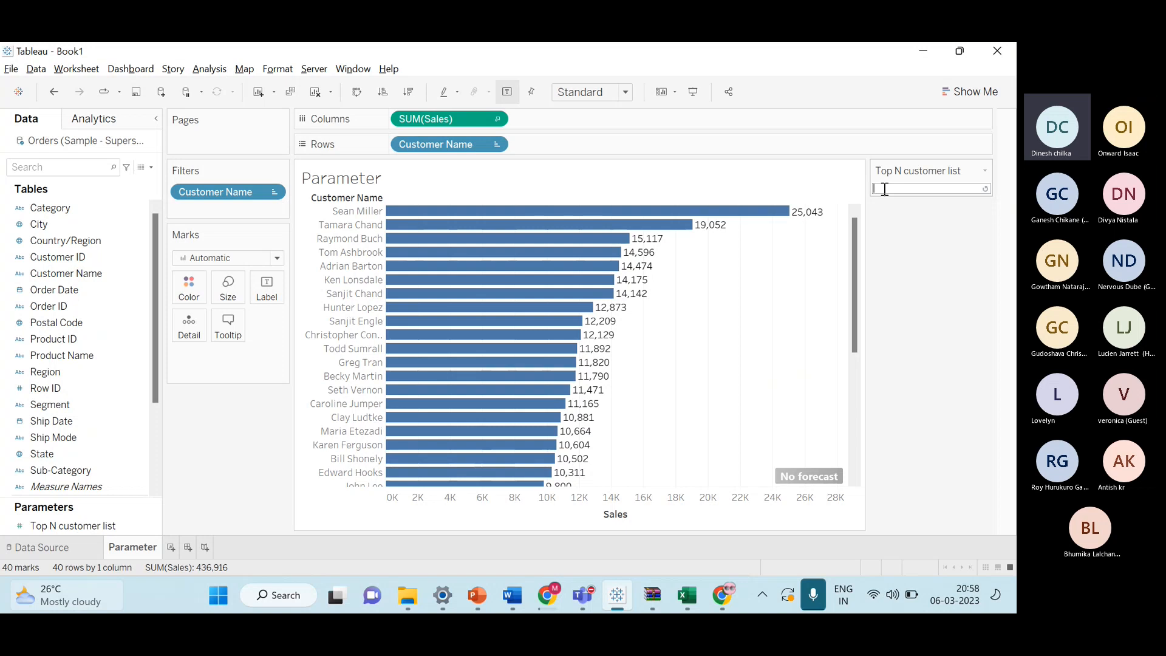
pyautogui.write('20')
pyautogui.press('Return')
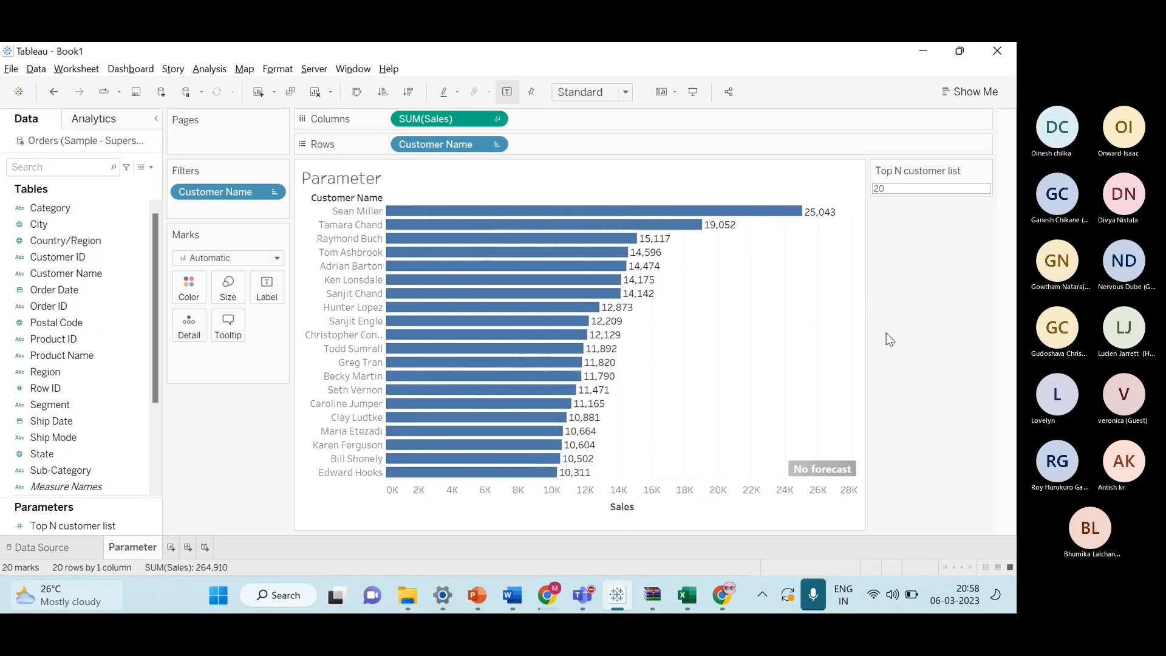
# Enter 3 in the Top N customer list control.
pyautogui.click(898, 189)
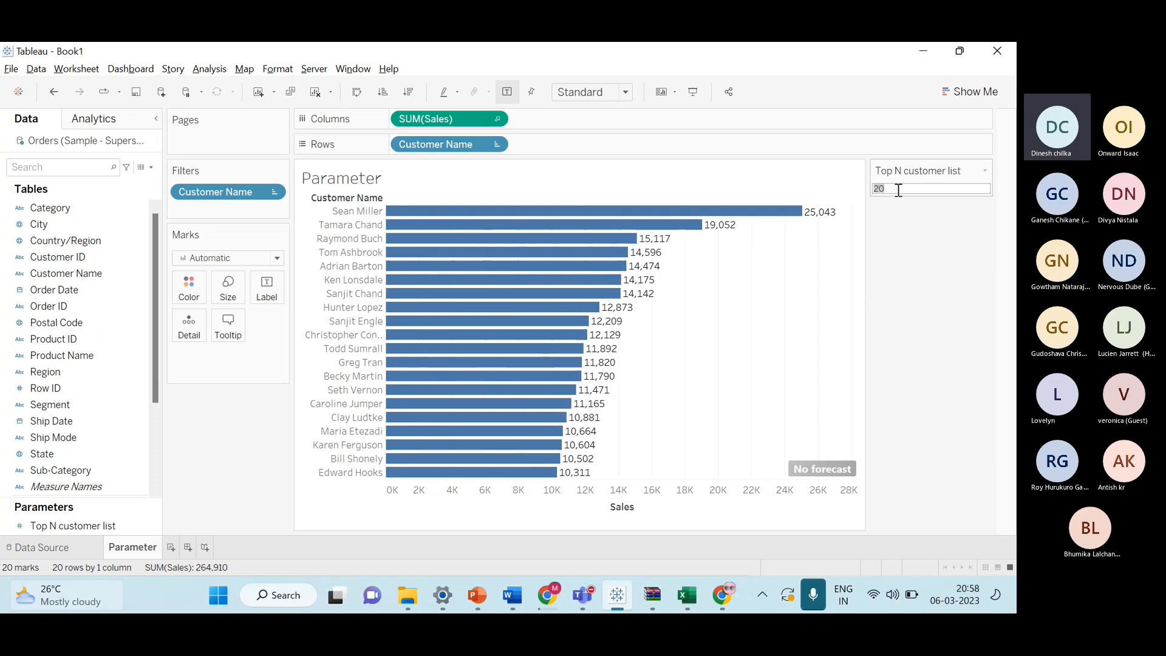
pyautogui.press('BackSpace')
pyautogui.write('3')
pyautogui.press('Return')
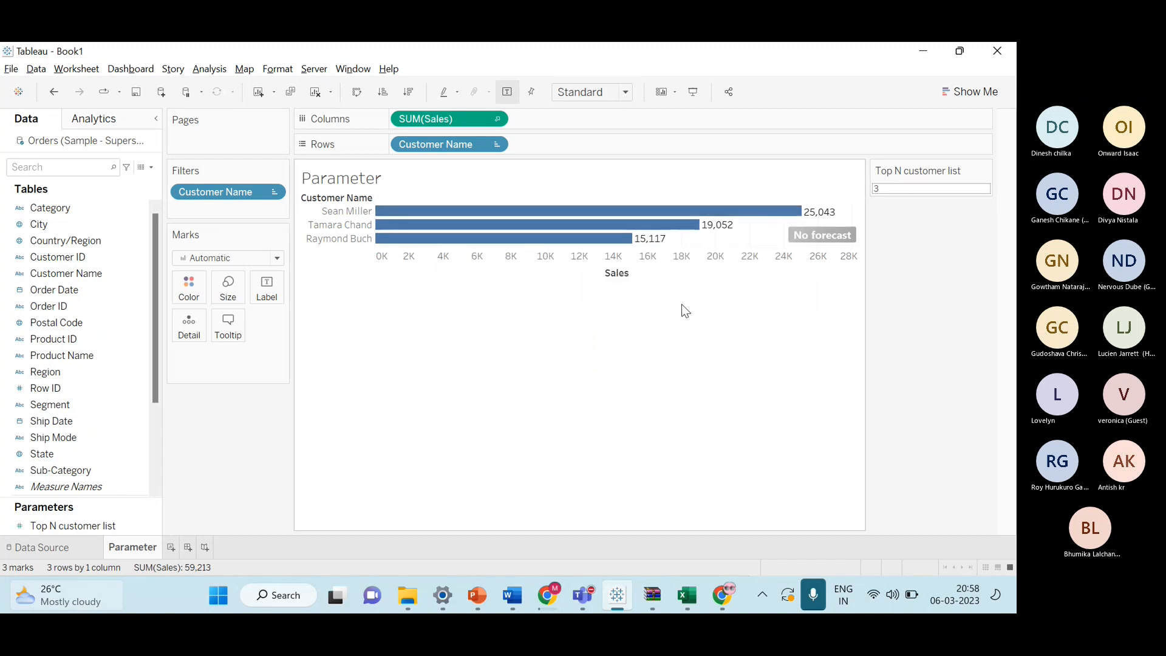
# Review the client requirement slide in the PowerPoint presentation, return to Tableau and enter 25 in the Top N customer list control.
pyautogui.hotkey('alt', 'Tab')
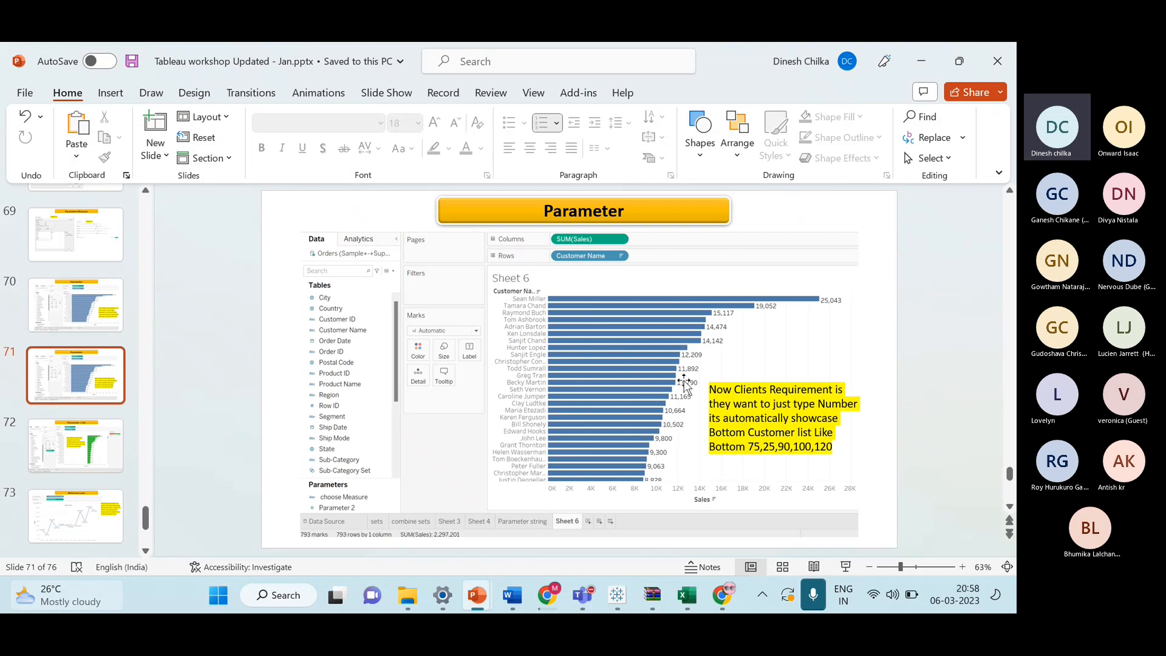
pyautogui.hotkey('alt', 'Tab')
pyautogui.click(903, 191)
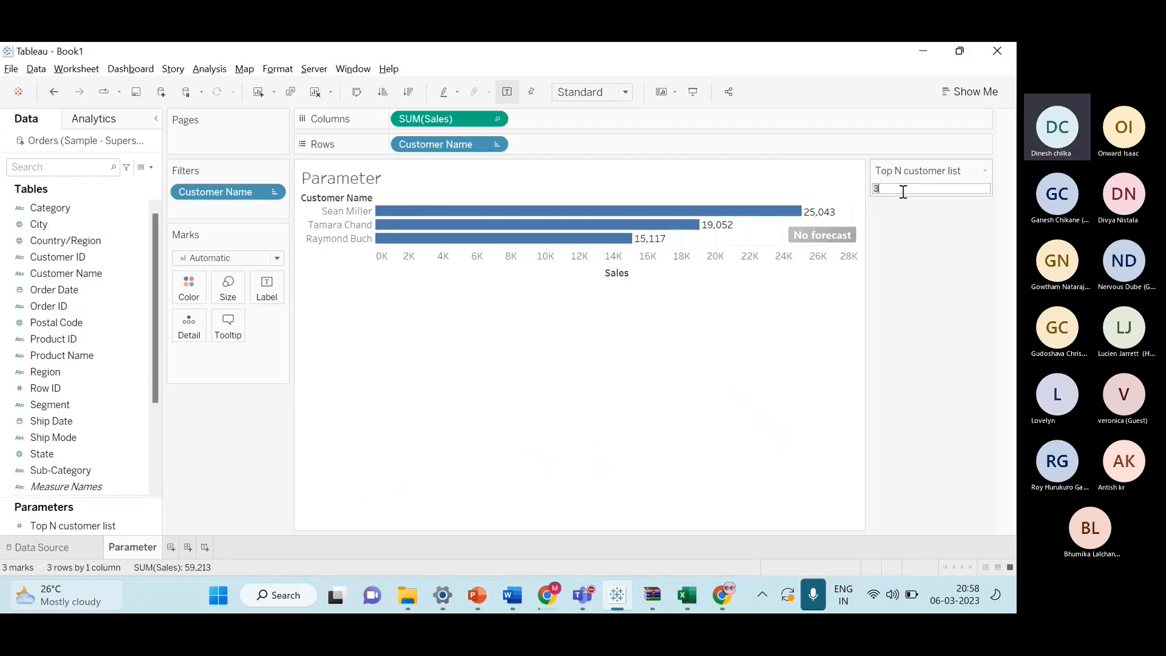
pyautogui.press('BackSpace')
pyautogui.write('25')
pyautogui.press('Return')
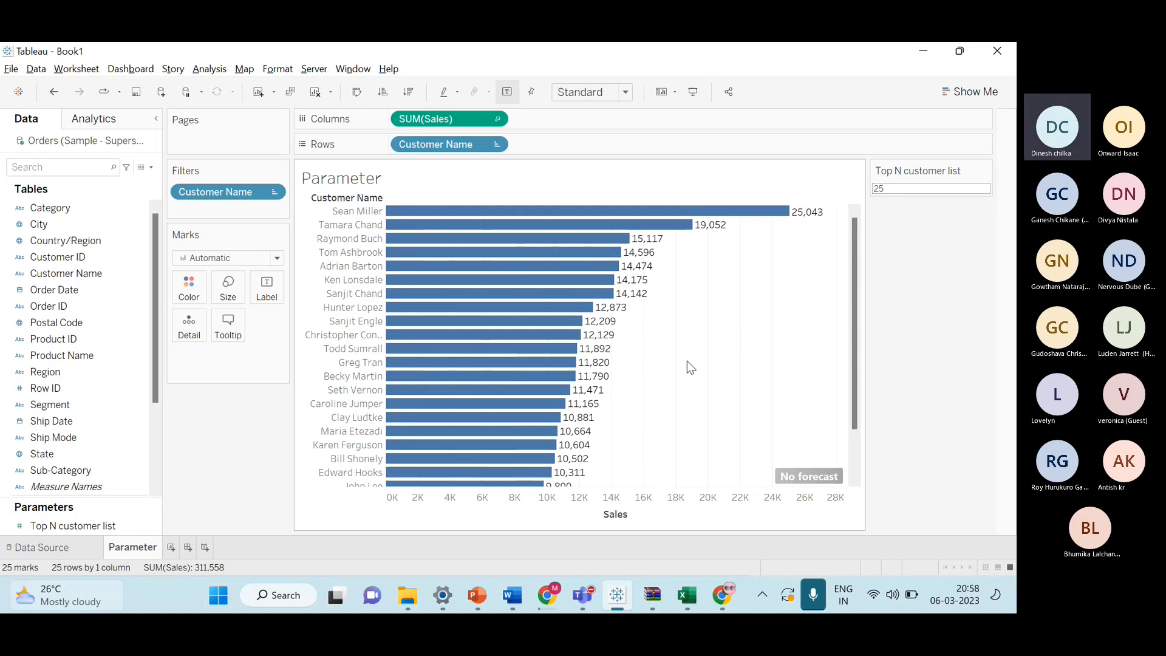
pyautogui.scroll(-2, 687, 364)
pyautogui.scroll(2, 688, 377)
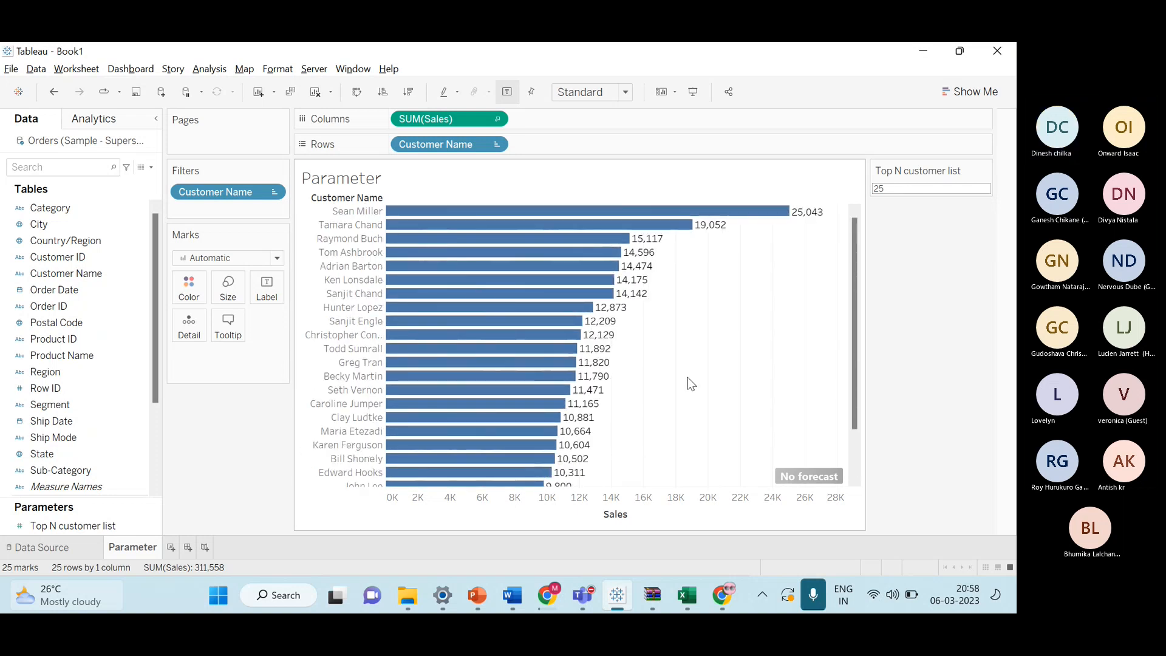
pyautogui.scroll(-2, 690, 385)
pyautogui.scroll(2, 693, 394)
pyautogui.hotkey('alt', 'Tab')
pyautogui.hotkey('alt', 'Tab')
pyautogui.hotkey('alt', 'Tab')
pyautogui.hotkey('alt', 'Tab')
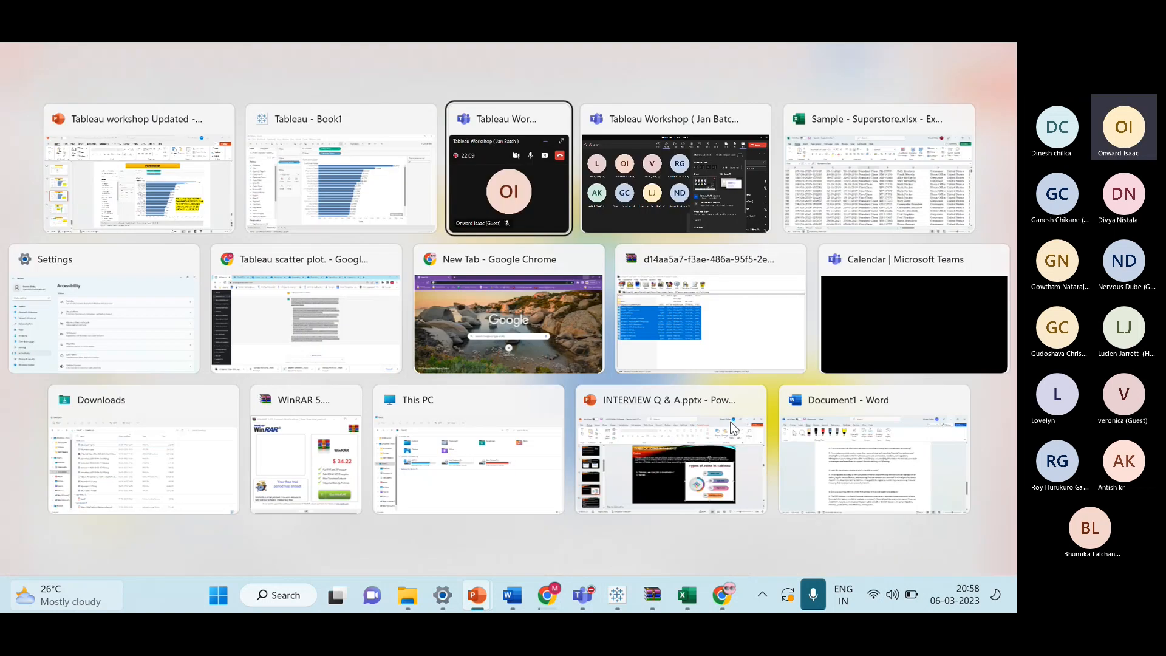
pyautogui.press('Escape')
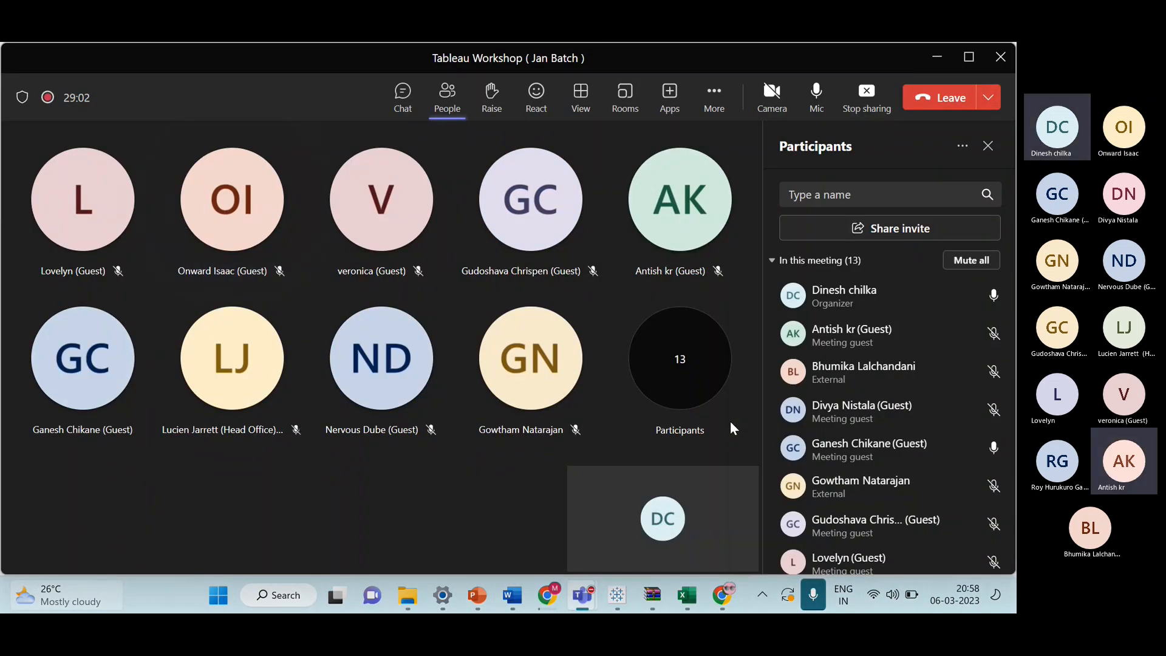
pyautogui.hotkey('alt', 'Tab')
pyautogui.hotkey('alt', 'Tab')
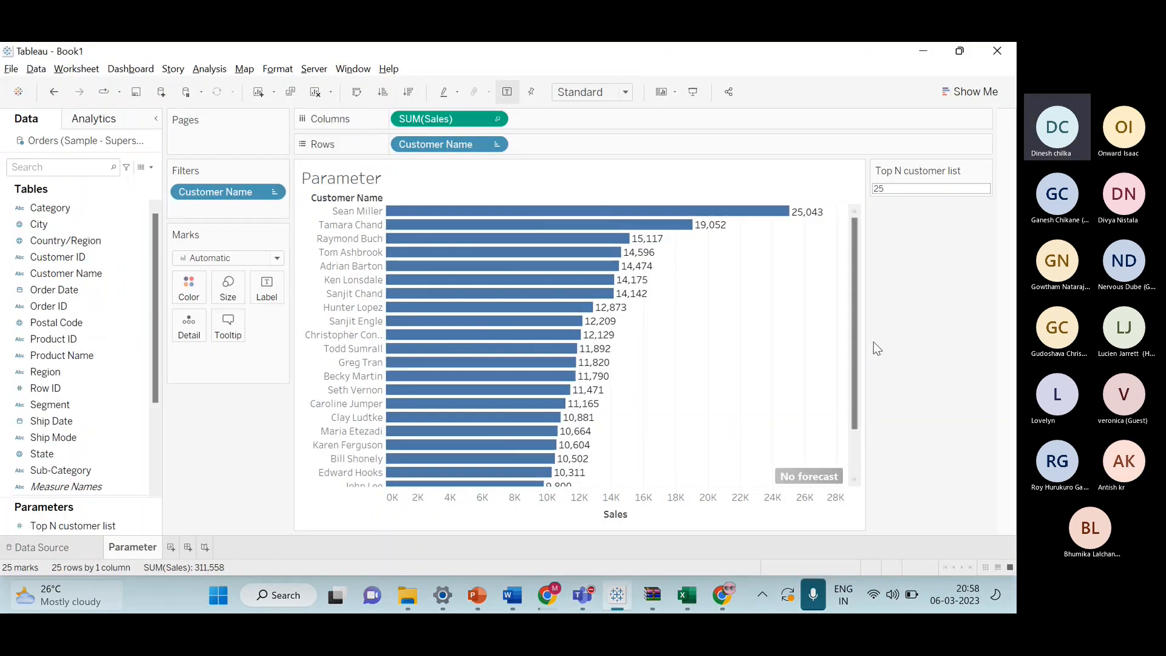
# Enter 45 in the Top N customer list control and scroll through the listed customers.
pyautogui.click(920, 190)
pyautogui.press('BackSpace')
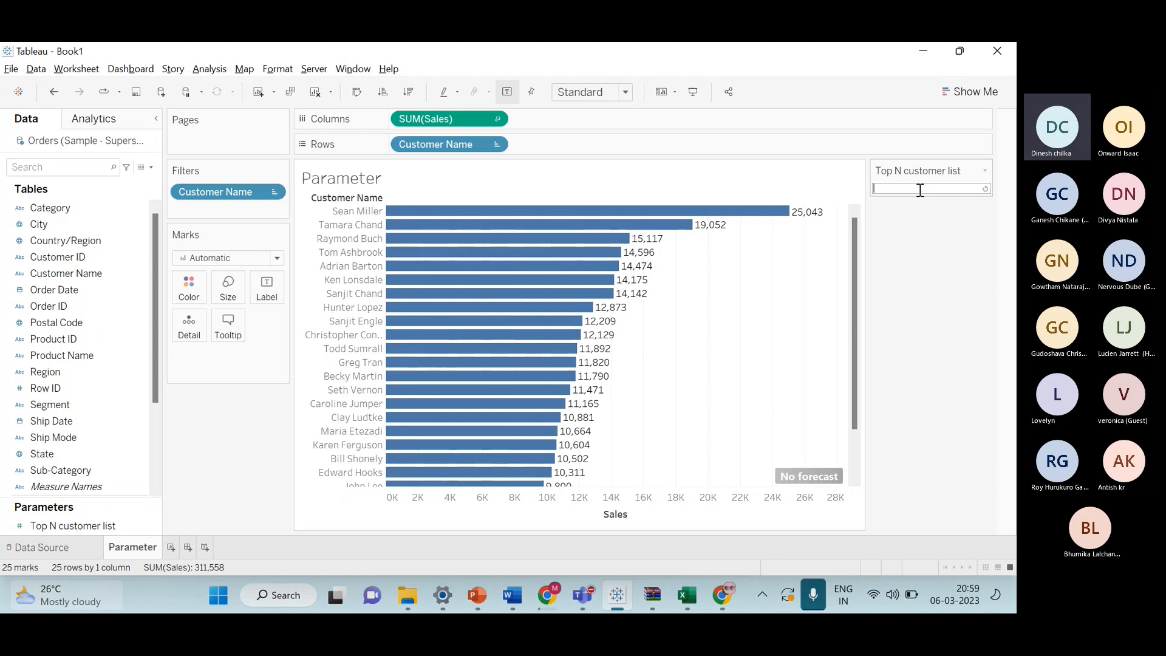
pyautogui.write('45')
pyautogui.press('Return')
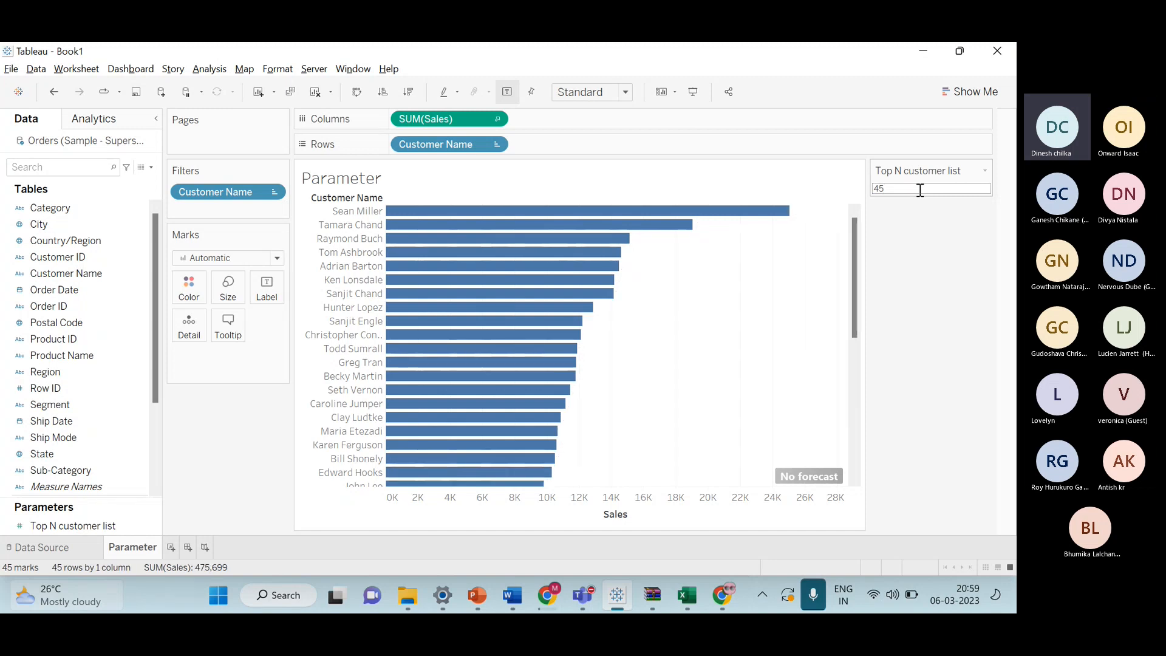
pyautogui.scroll(-5, 806, 360)
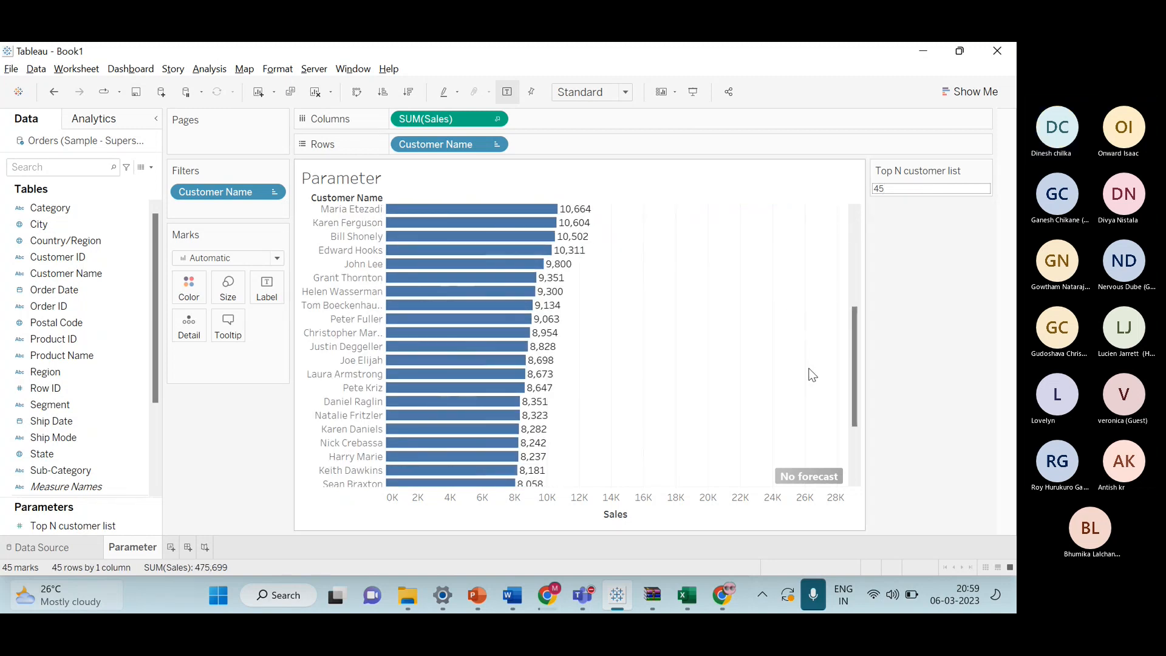
pyautogui.scroll(-3, 813, 375)
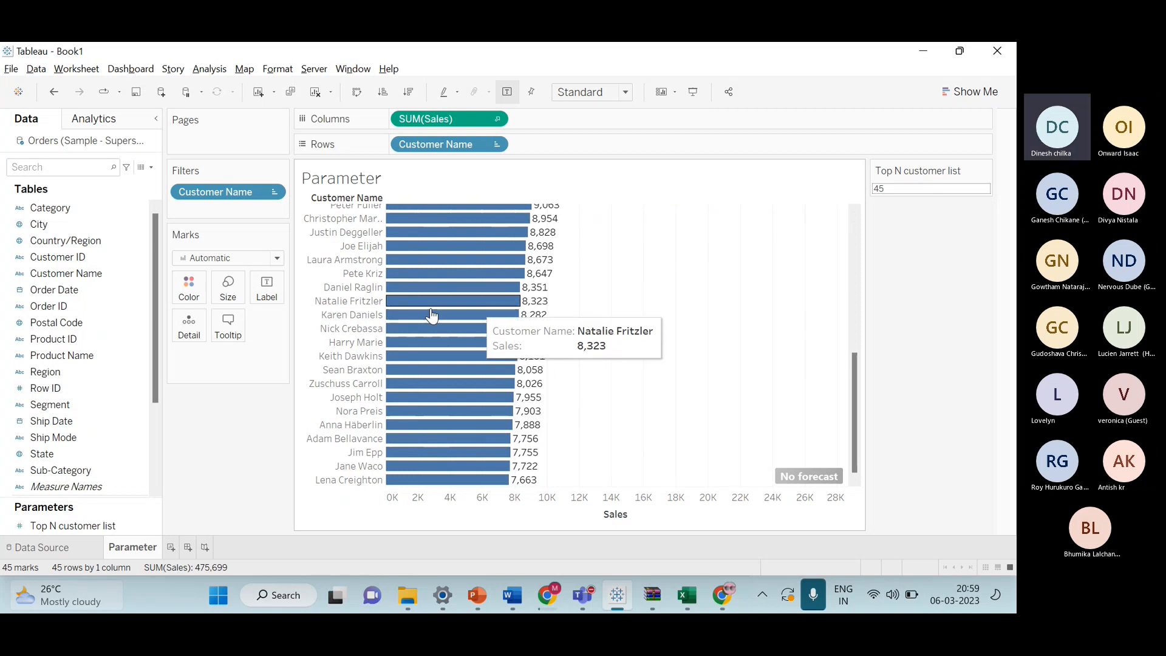
pyautogui.scroll(8, 620, 327)
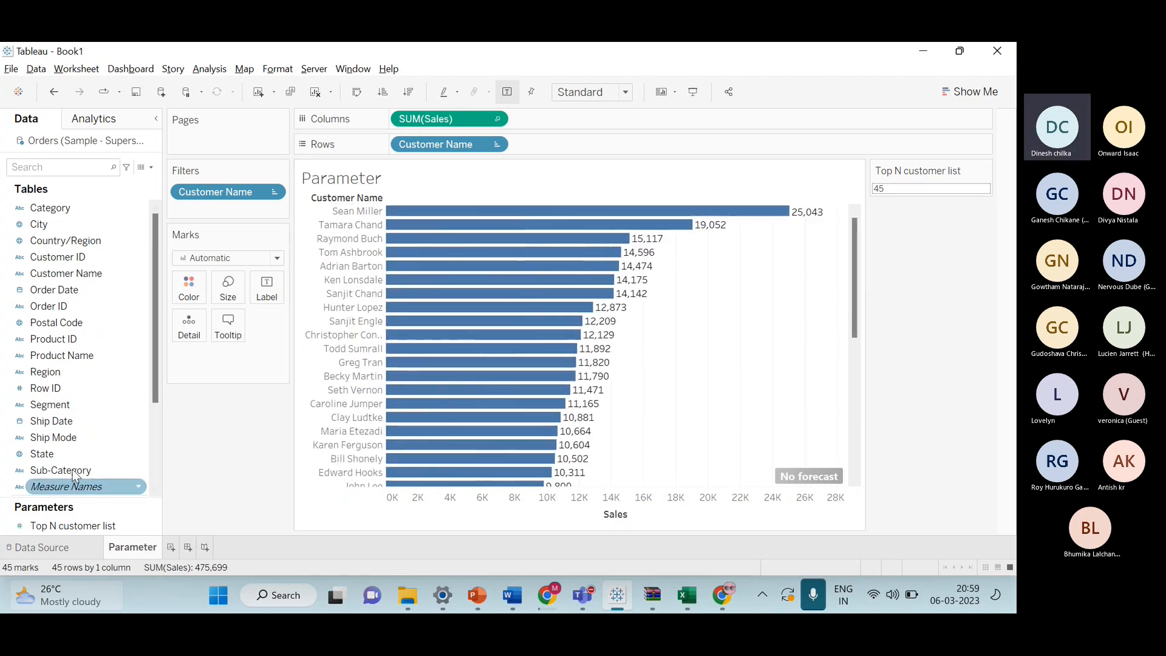
pyautogui.scroll(-3, 79, 455)
pyautogui.scroll(3, 112, 365)
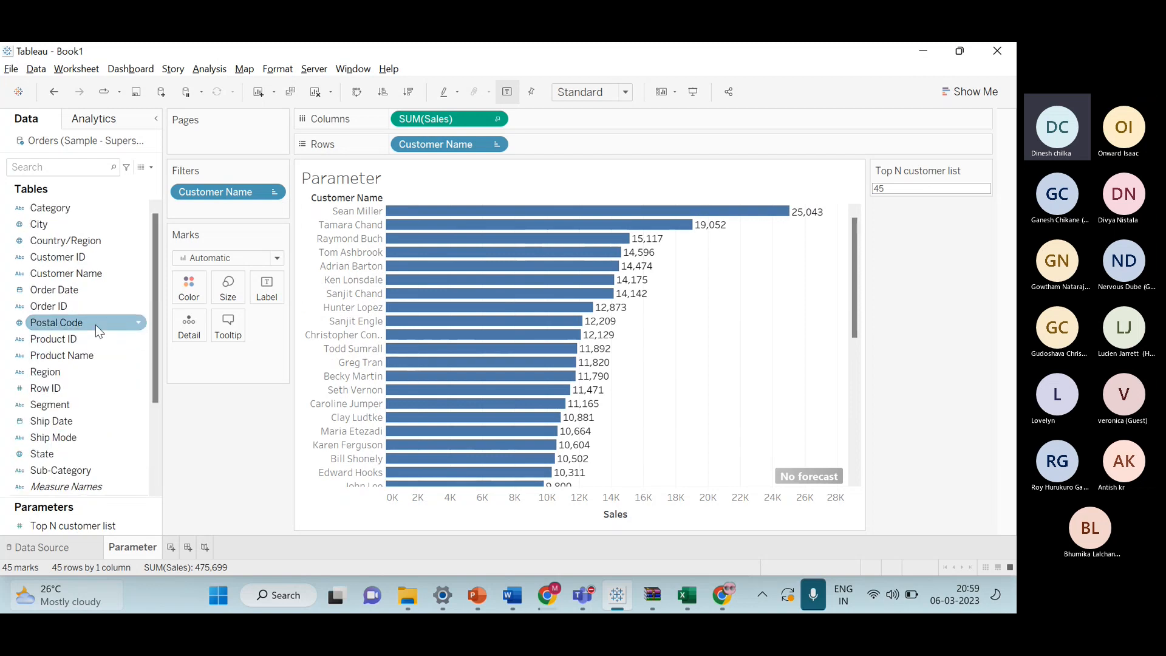
# Color the bars by Customer Name.
pyautogui.moveTo(91, 273); pyautogui.dragTo(189, 288)
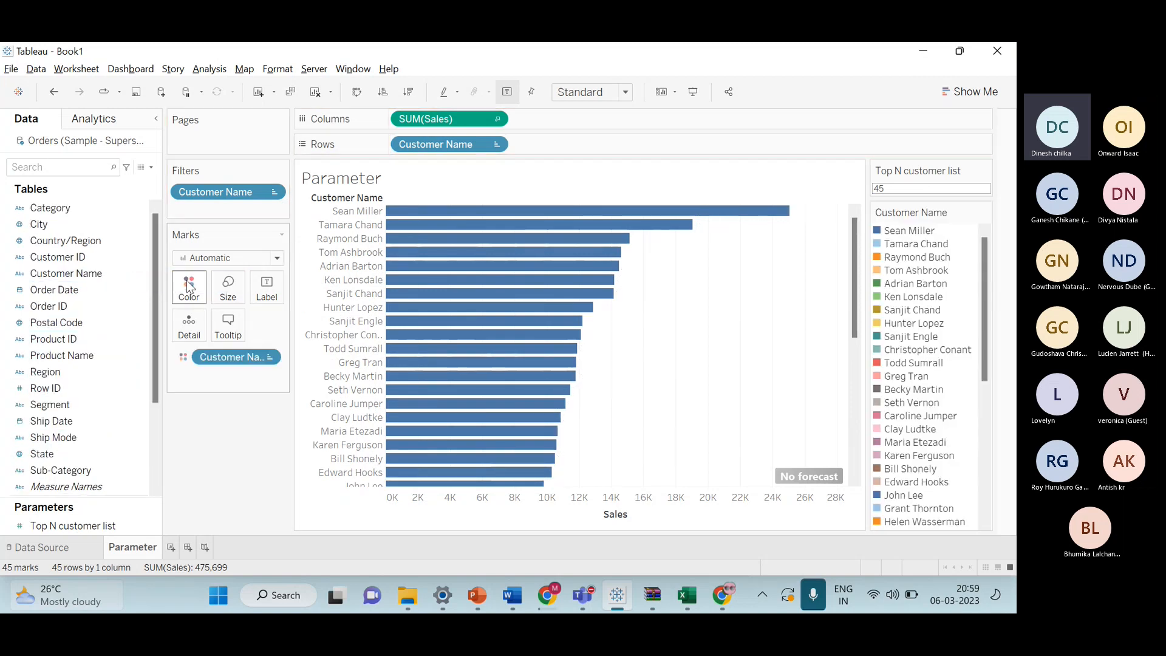
# Edit the sheet title, replacing the sheet name with the Top N customer list parameter.
pyautogui.rightClick(350, 187)
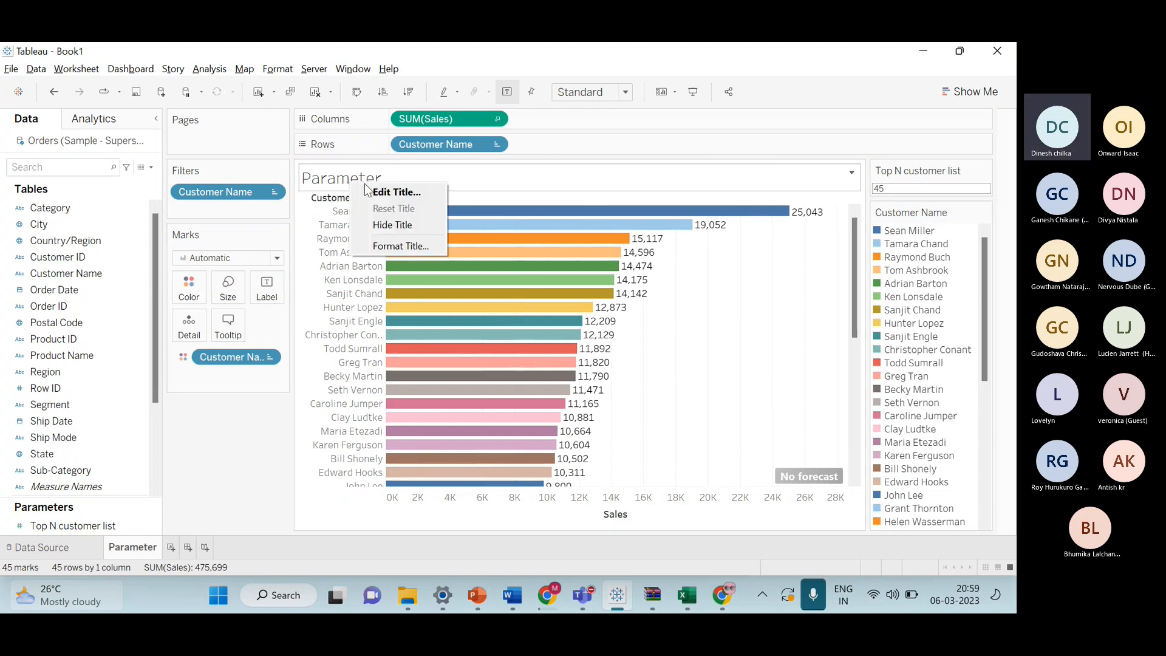
pyautogui.click(388, 190)
pyautogui.doubleClick(419, 269)
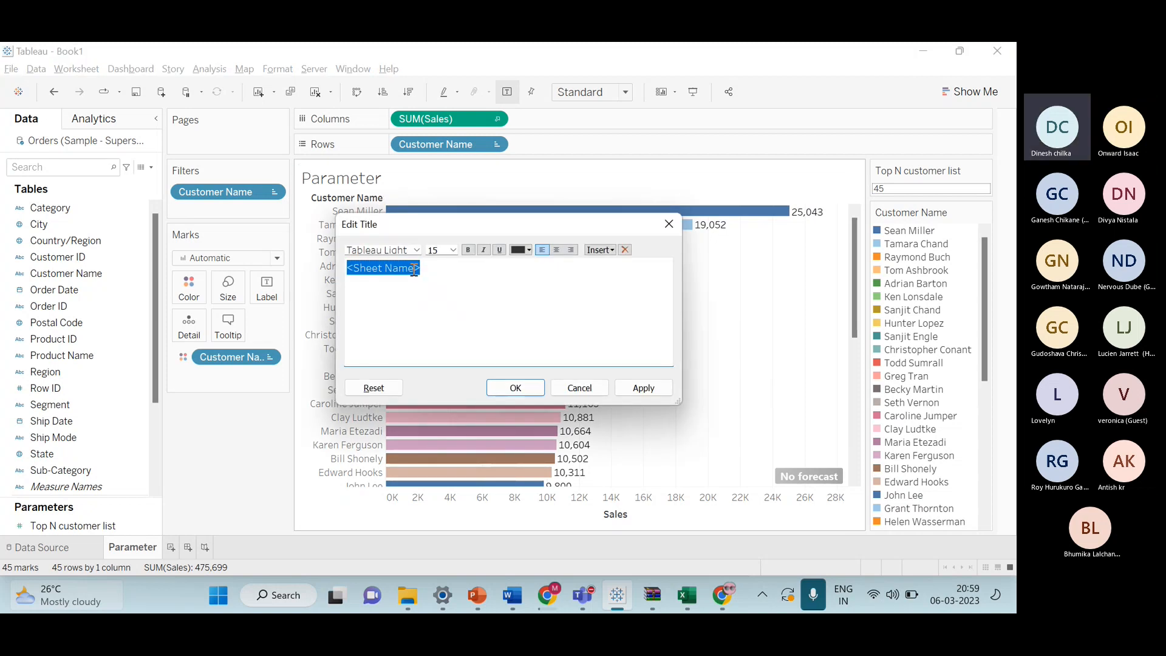
pyautogui.press('BackSpace')
pyautogui.click(613, 254)
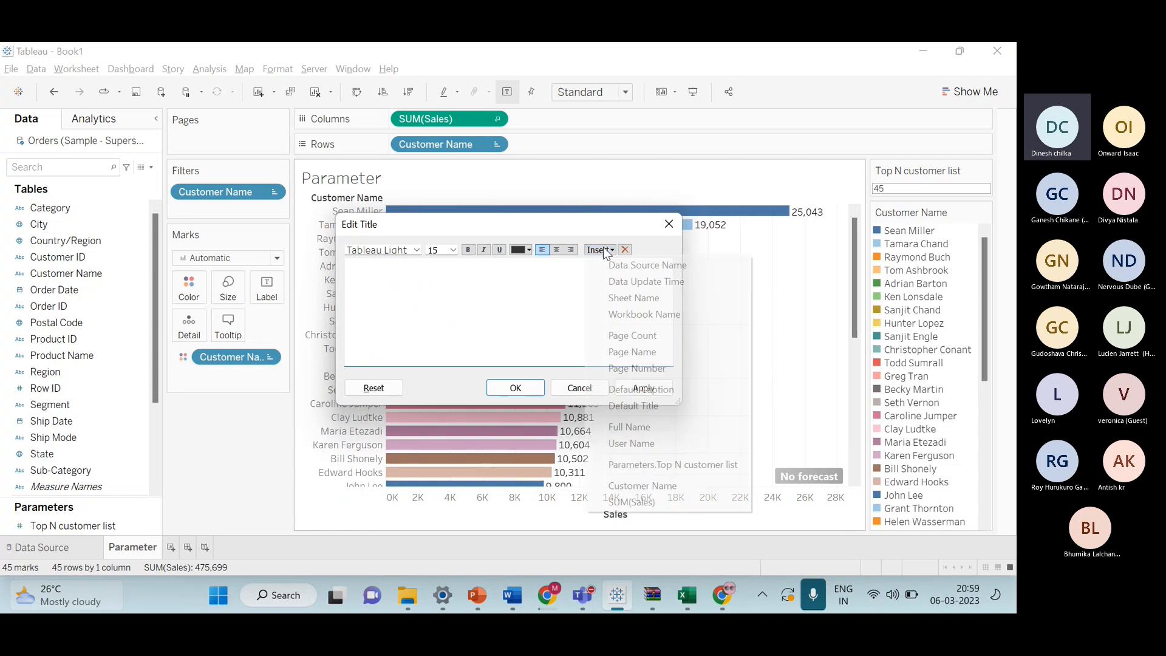
pyautogui.click(686, 463)
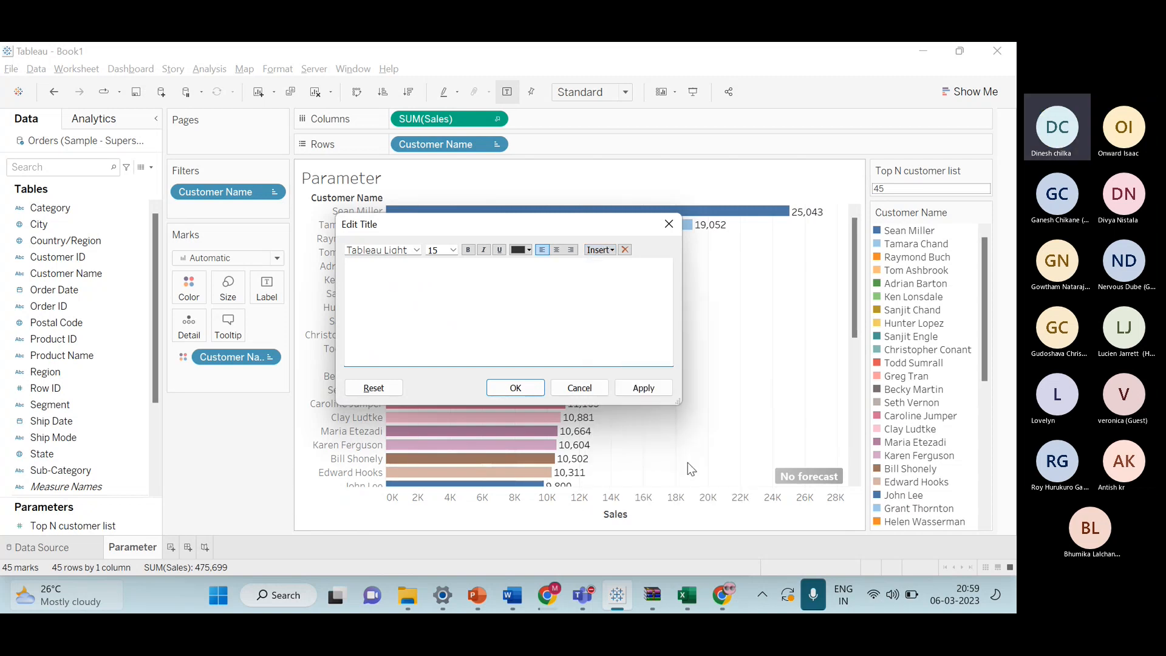
# Format the title text as bold, size 24, and centered.
pyautogui.tripleClick(416, 267)
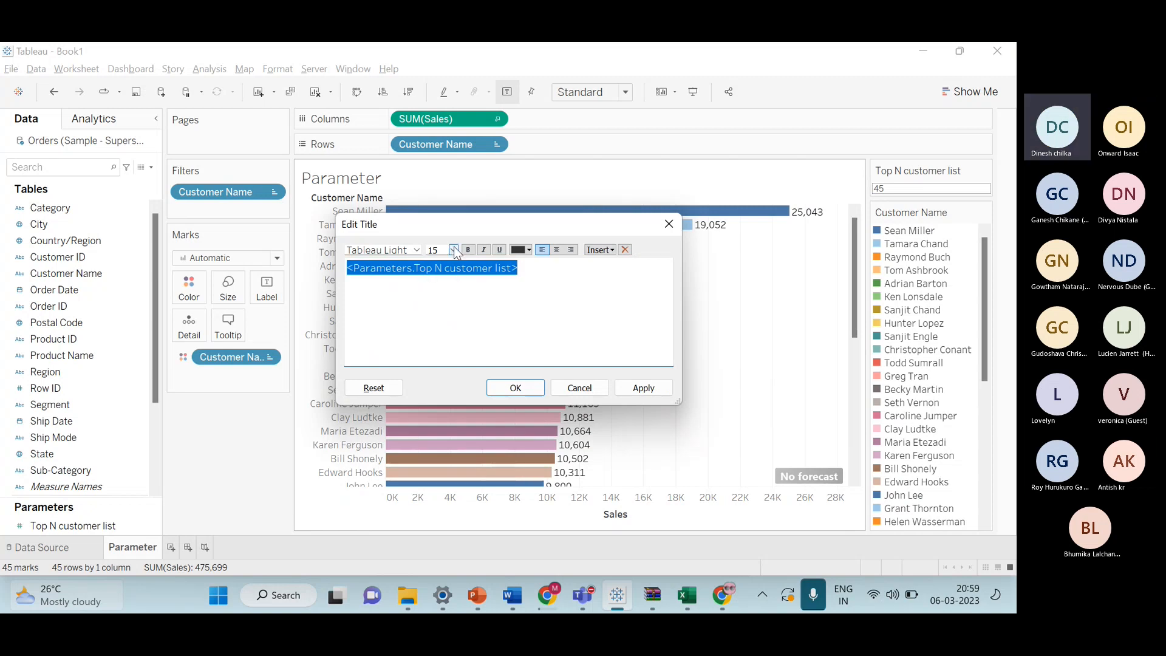
pyautogui.click(467, 249)
pyautogui.click(452, 250)
pyautogui.click(451, 372)
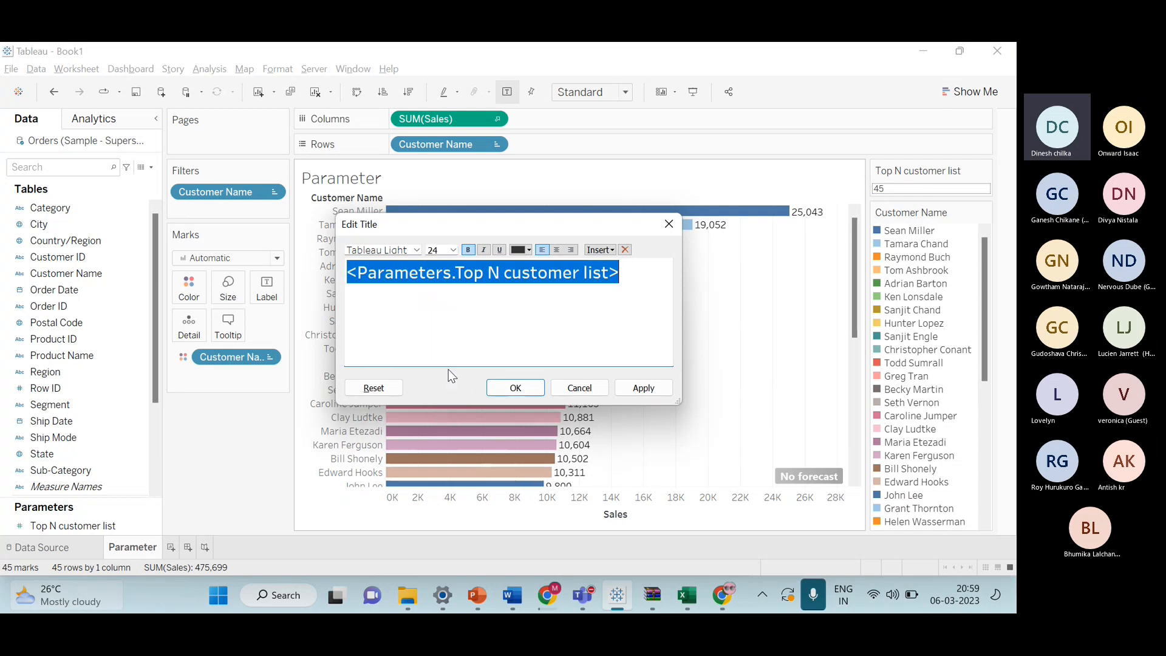
pyautogui.click(557, 250)
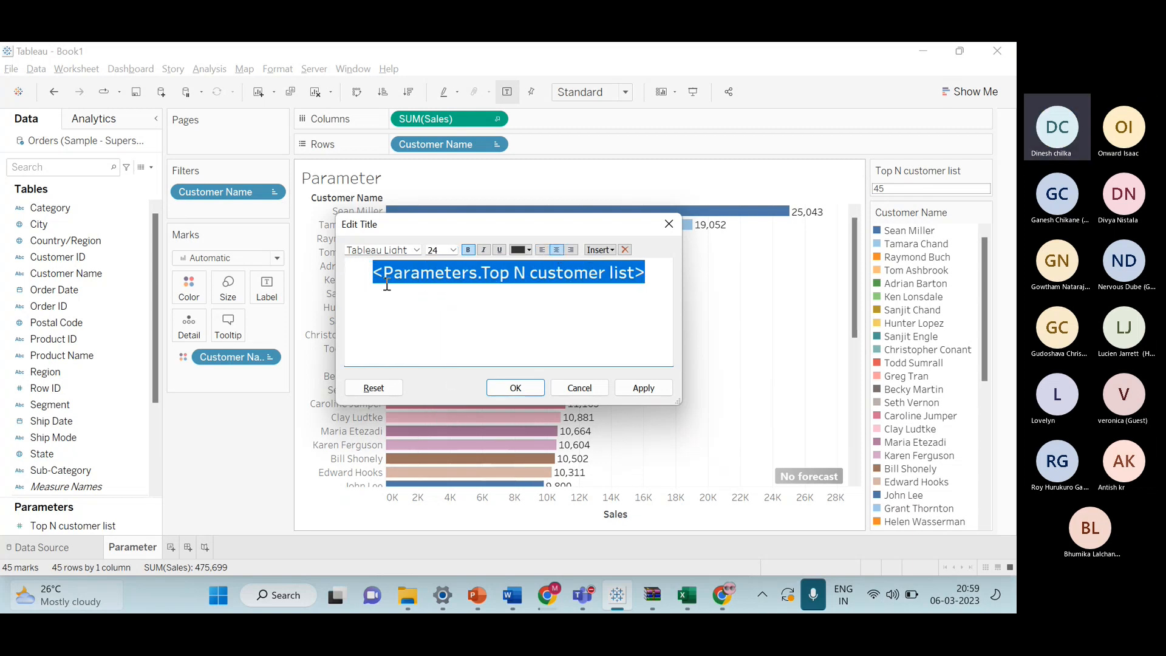
# Add the words Top before and Customers after the parameter in the title.
pyautogui.click(367, 274)
pyautogui.write('T')
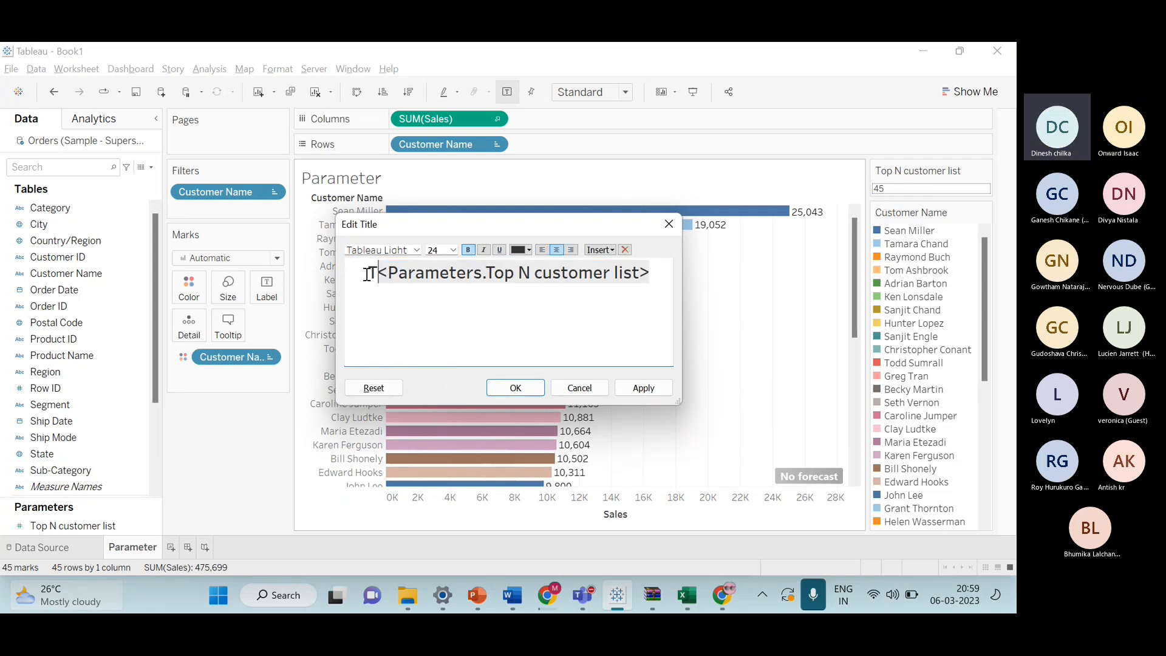
pyautogui.write('op ')
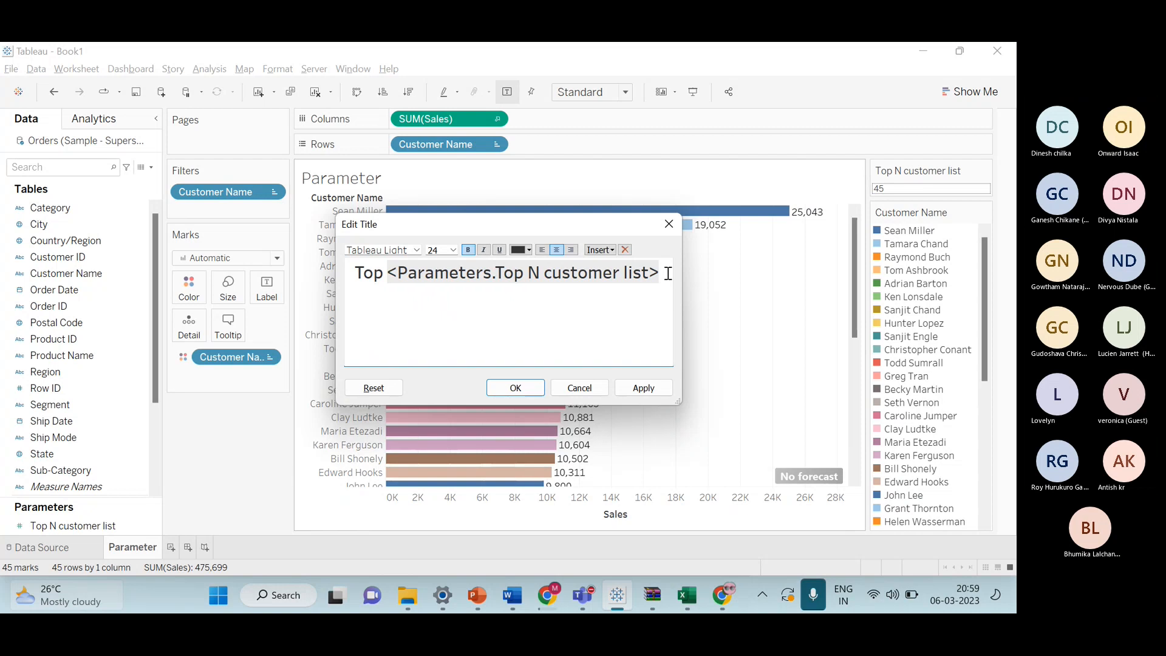
pyautogui.write(' C')
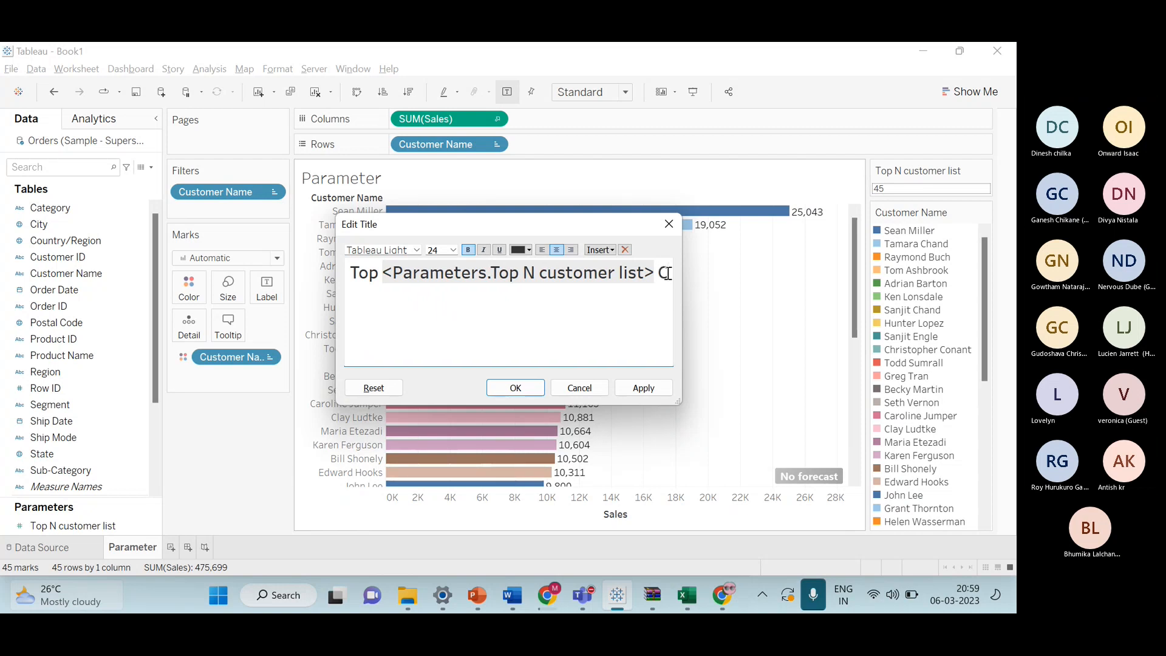
pyautogui.write('ustomers')
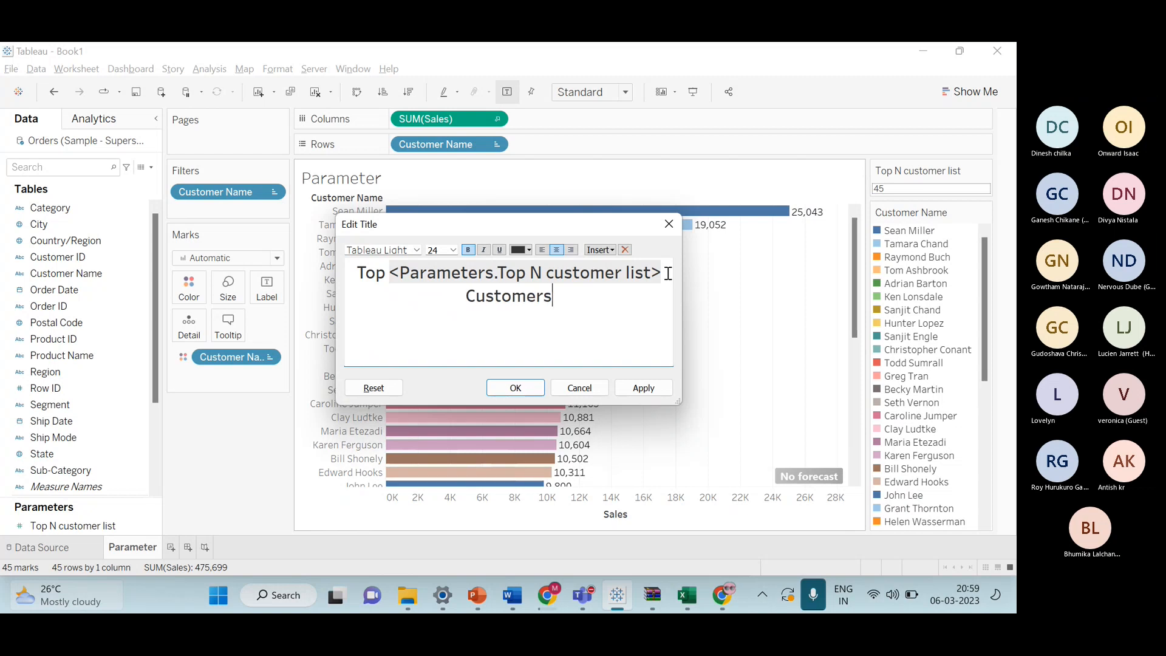
# Color the whole title blue and apply the title edit.
pyautogui.moveTo(356, 272); pyautogui.dragTo(555, 295)
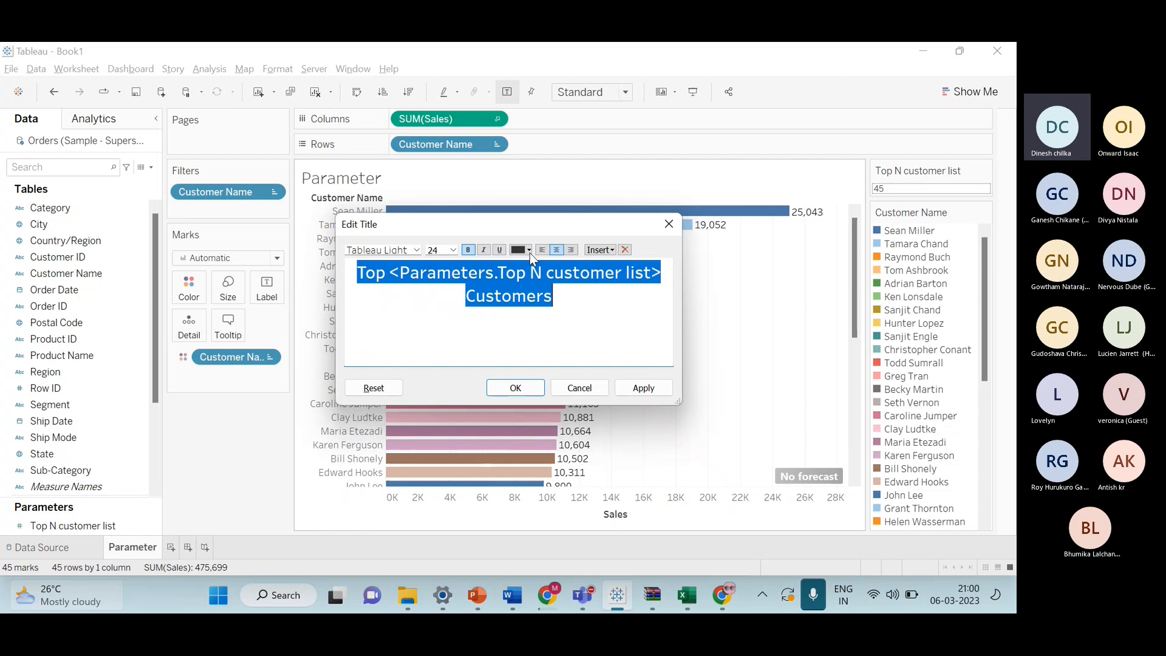
pyautogui.click(529, 252)
pyautogui.click(537, 342)
pyautogui.click(553, 313)
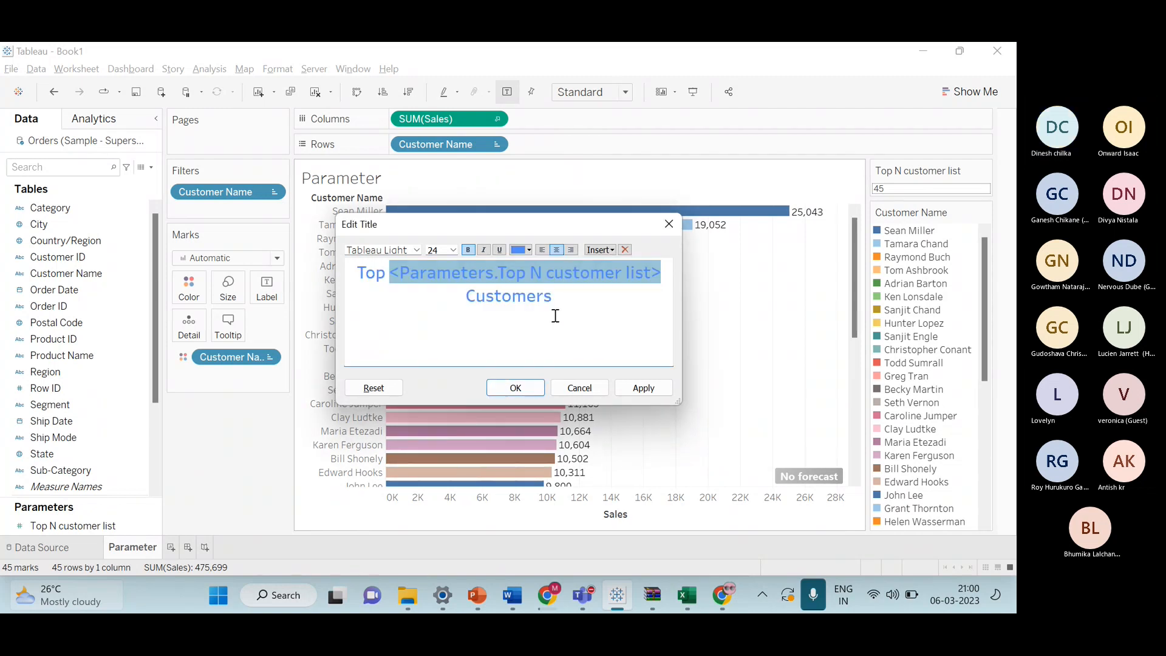
pyautogui.click(514, 389)
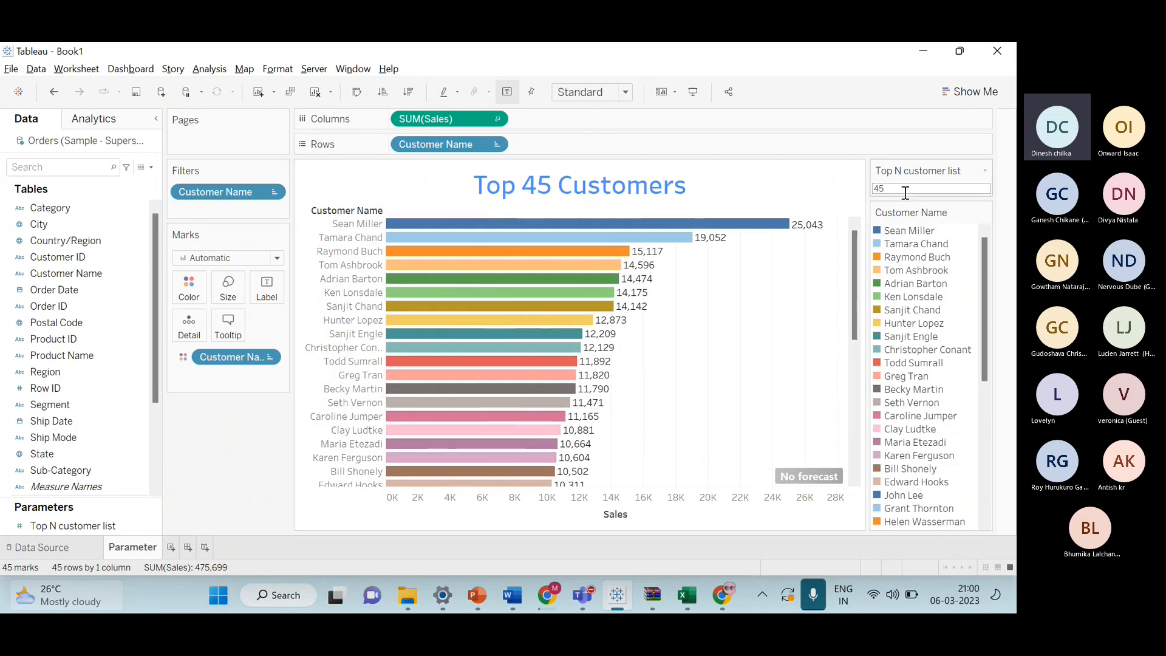
# Switch to presentation mode and set the Top N customer list parameter to 23.
pyautogui.click(702, 90)
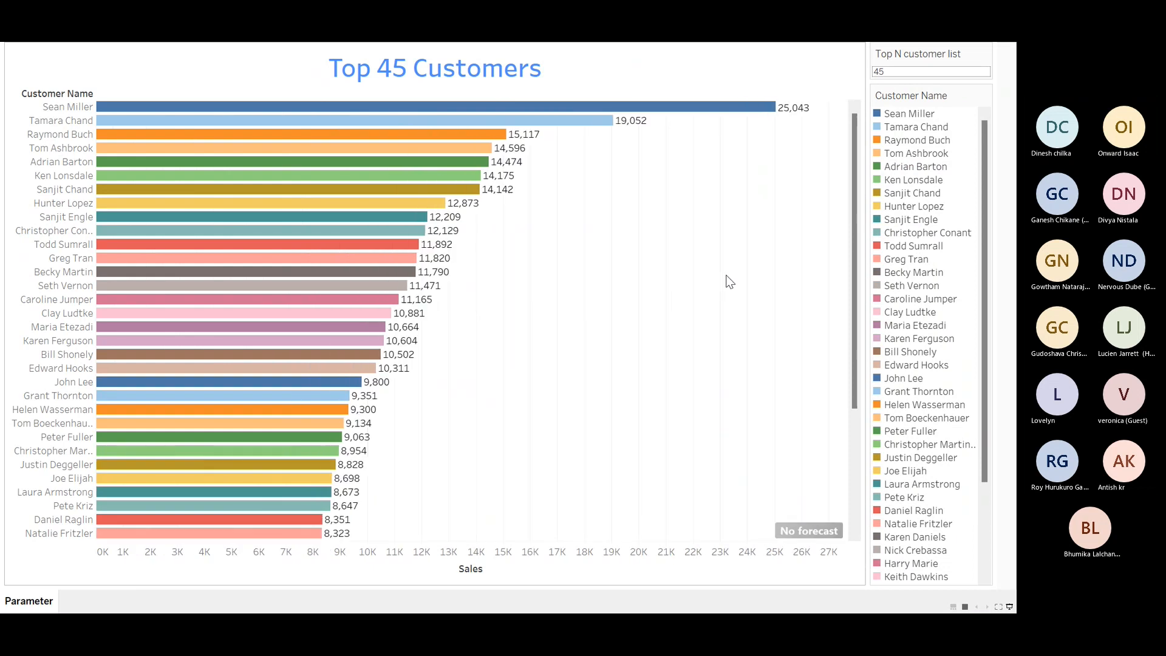
pyautogui.click(894, 72)
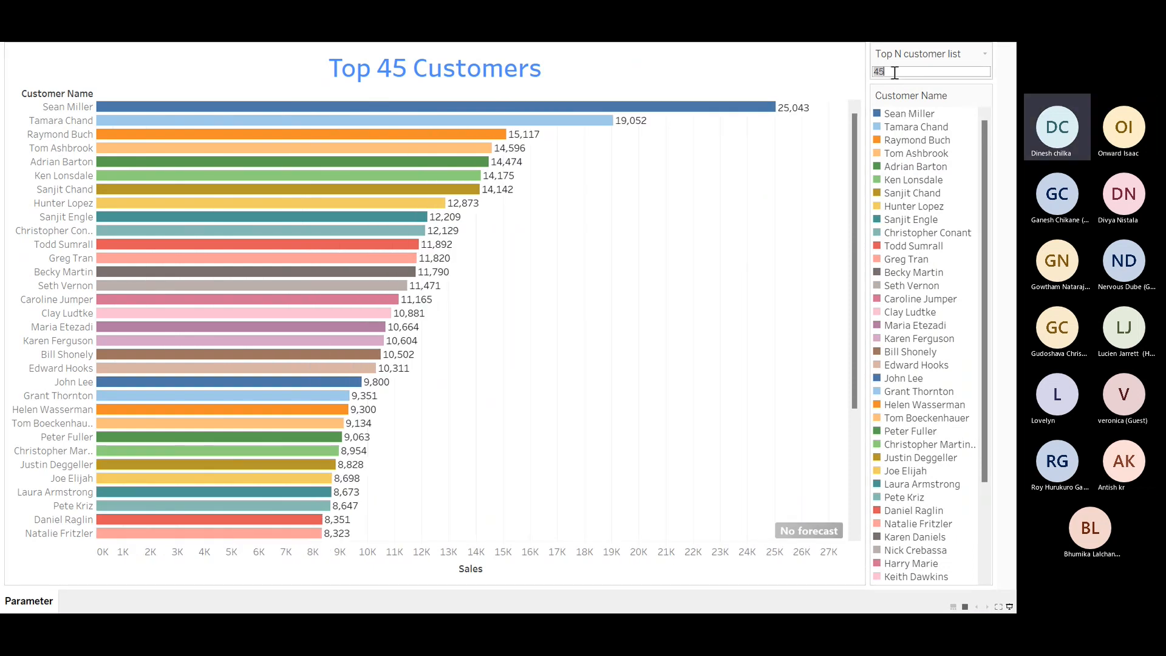
pyautogui.press('BackSpace')
pyautogui.write('23')
pyautogui.press('Return')
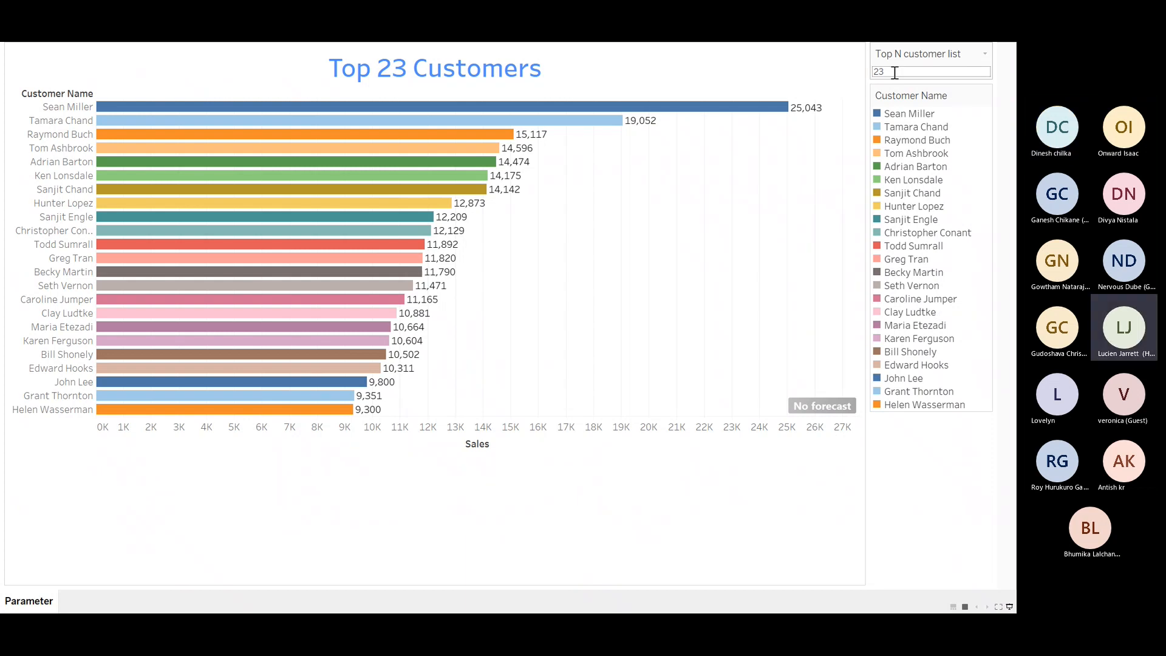
# Change the Top N customer list parameter to 8.
pyautogui.click(894, 72)
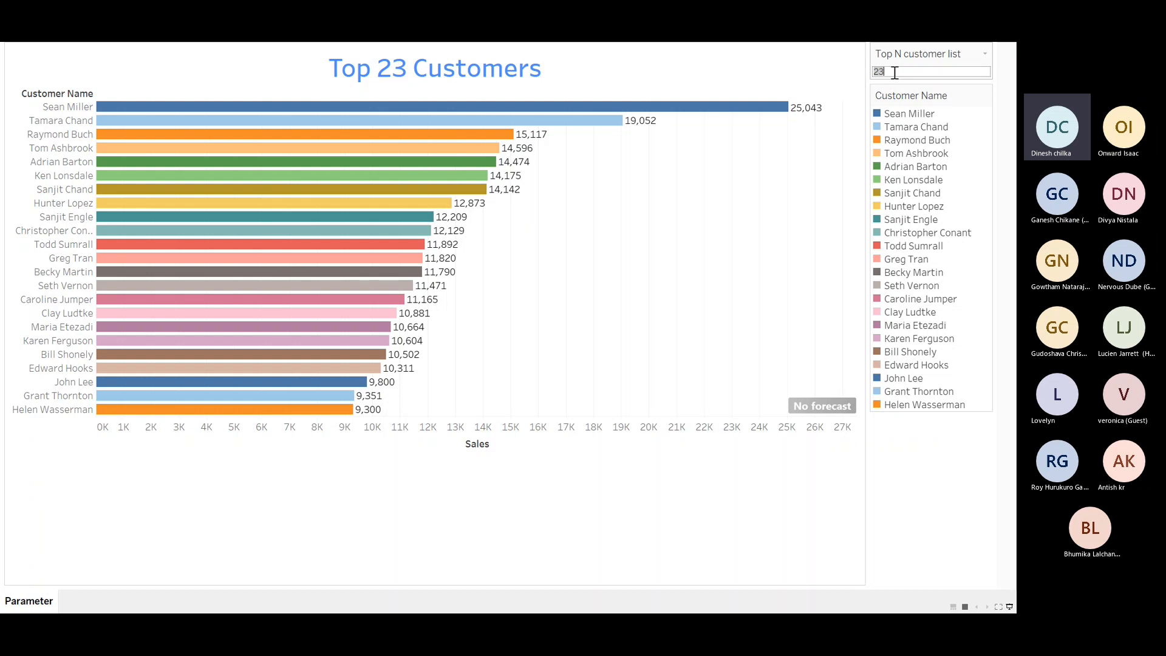
pyautogui.press('BackSpace')
pyautogui.write('8')
pyautogui.press('Return')
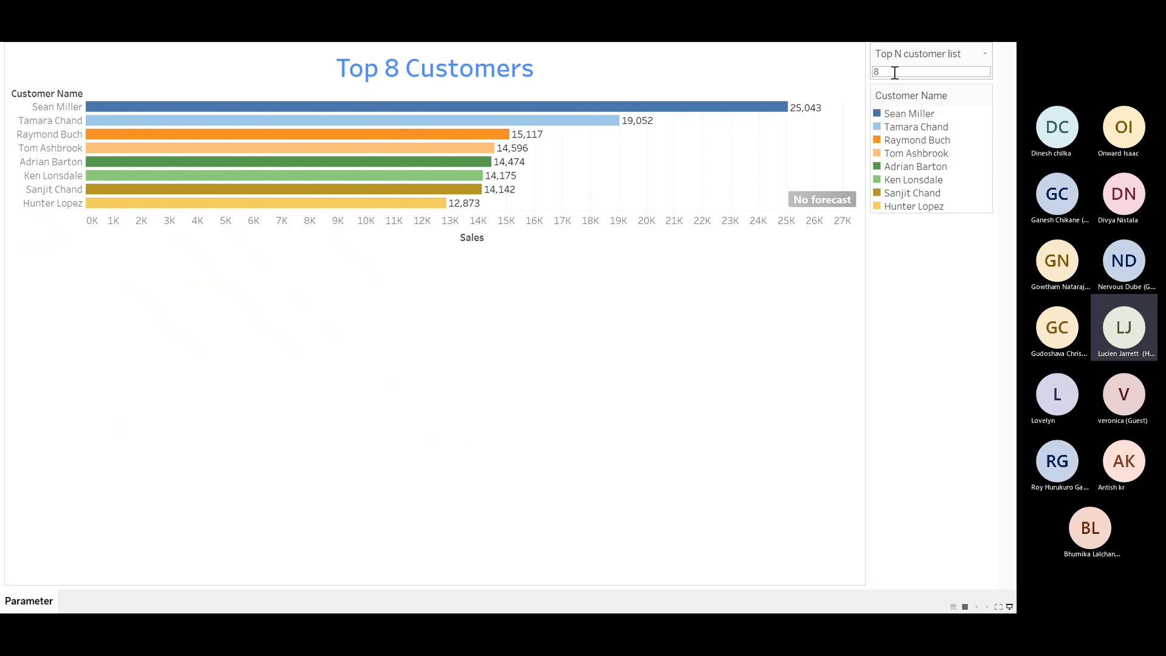
# Change the Top N customer list parameter to 90.
pyautogui.click(895, 73)
pyautogui.press('BackSpace')
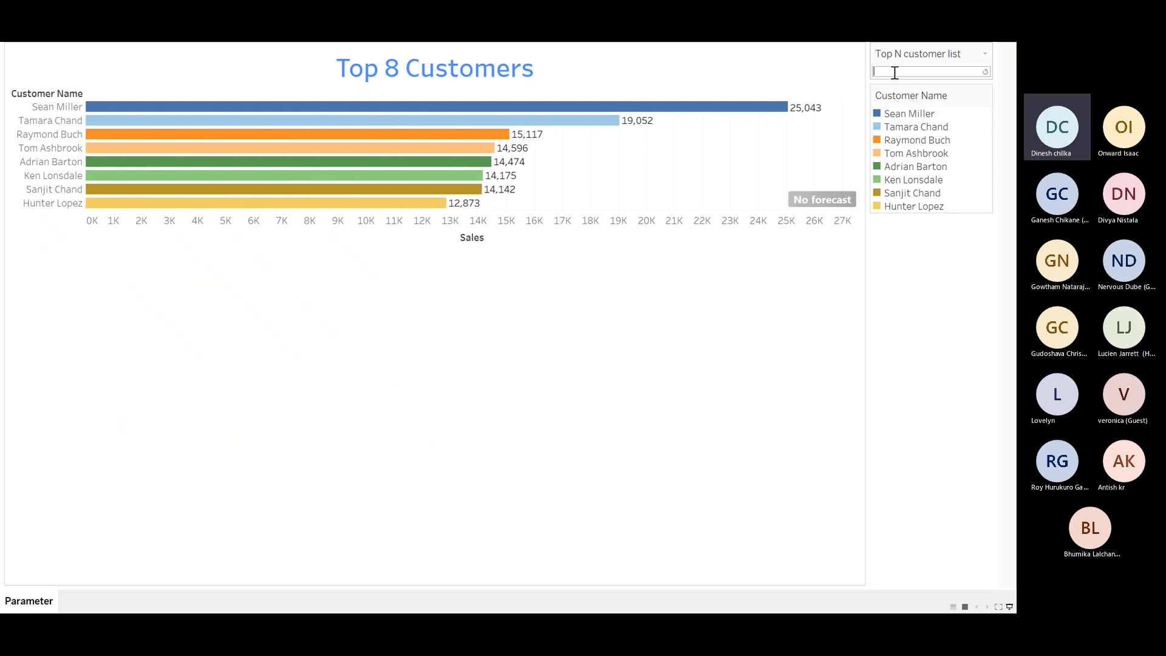
pyautogui.write('90')
pyautogui.press('Return')
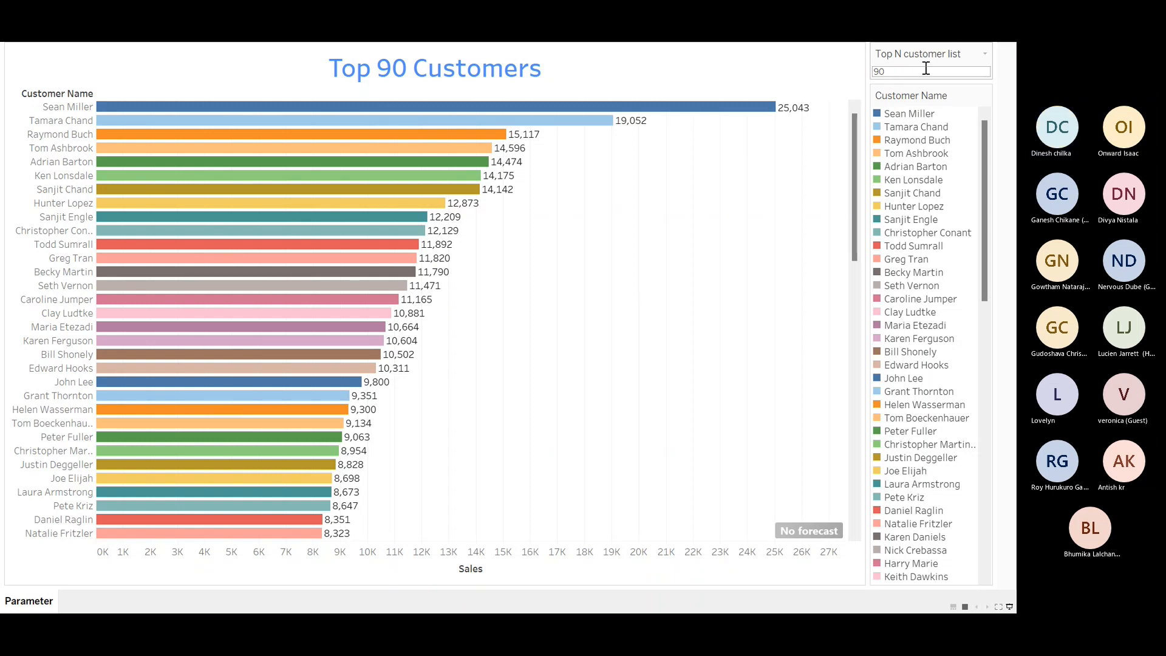
# Exit presentation mode and add a new worksheet, Sheet 2, and open it.
pyautogui.click(1009, 608)
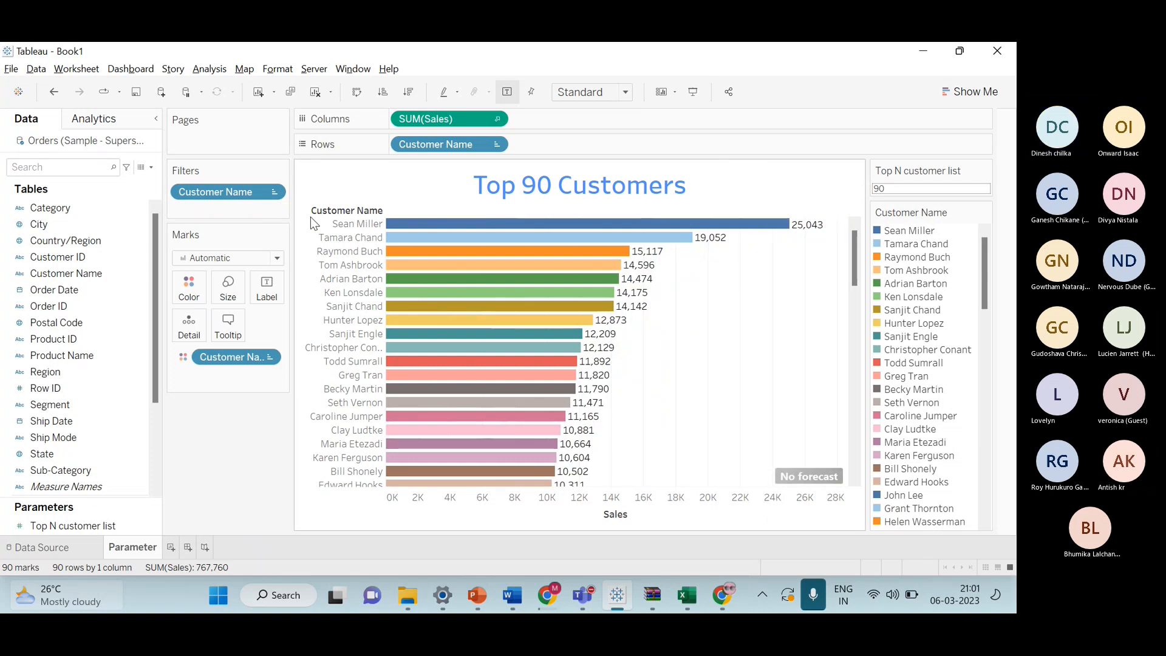
pyautogui.click(171, 547)
pyautogui.click(130, 548)
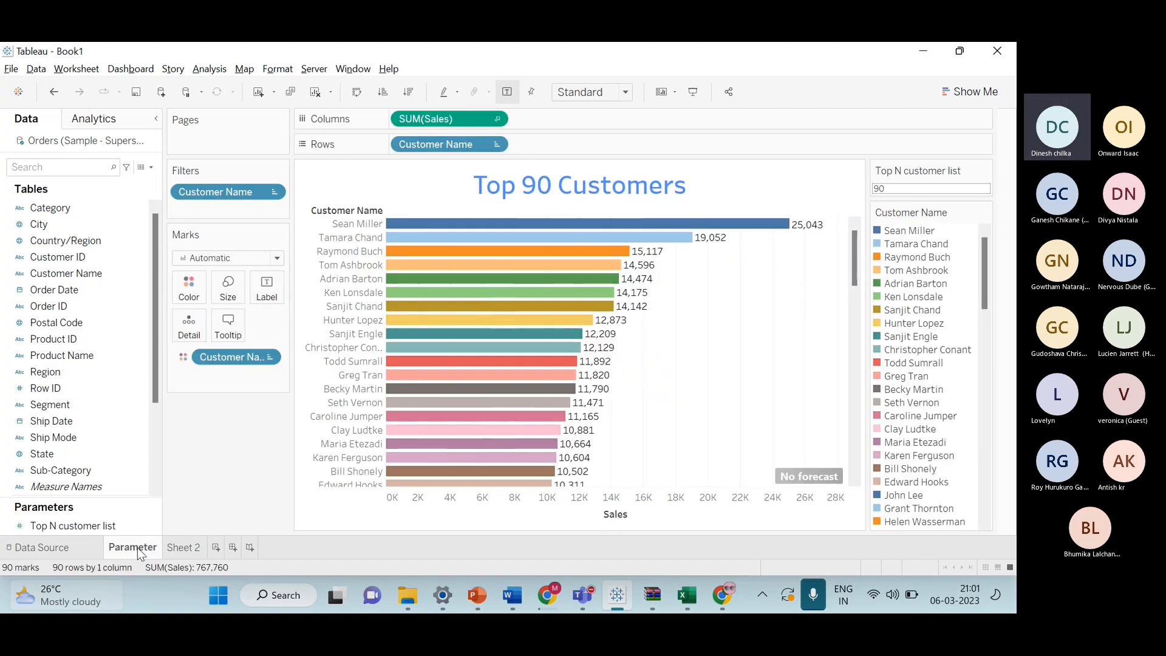
pyautogui.click(180, 549)
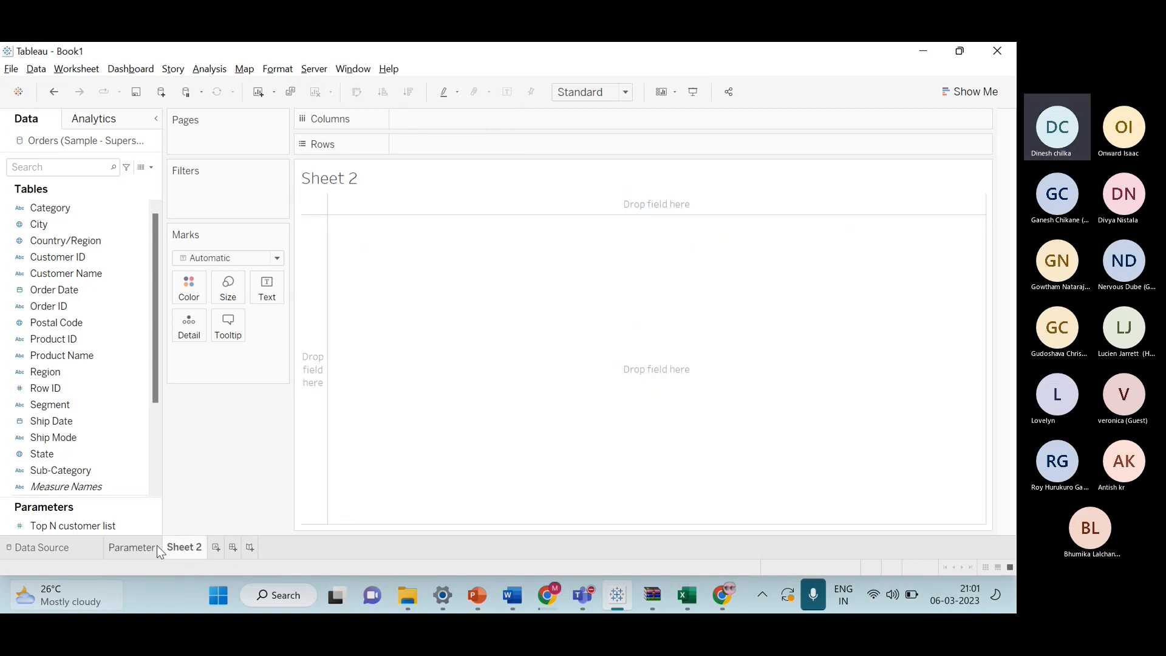
pyautogui.click(157, 551)
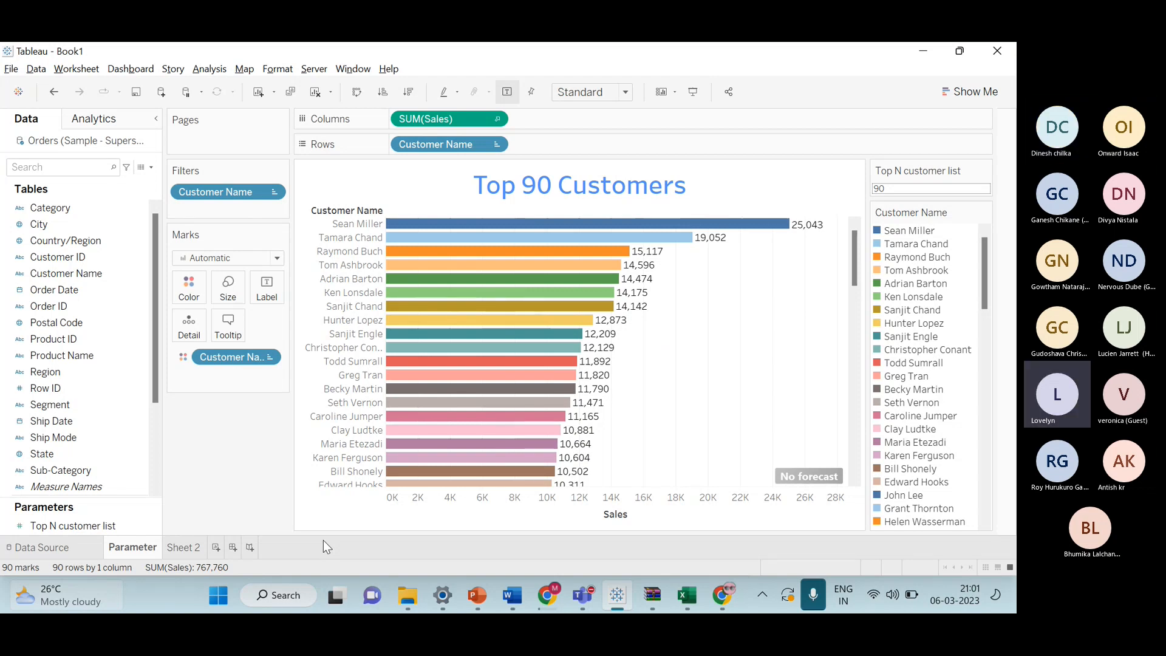
pyautogui.click(184, 547)
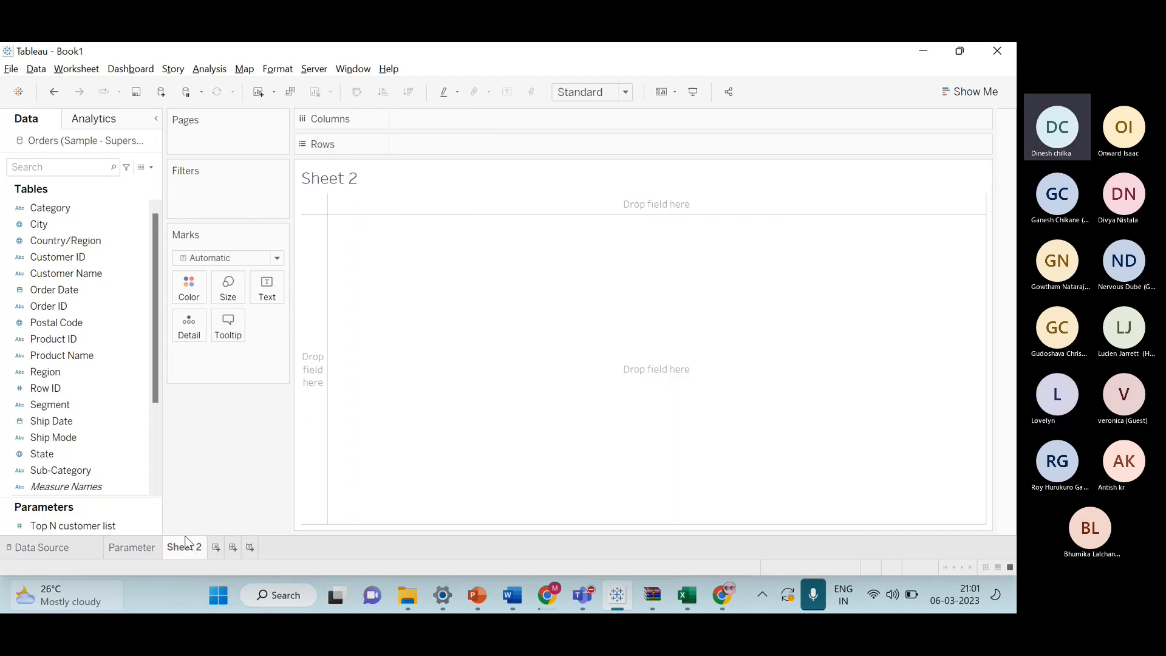
pyautogui.click(155, 545)
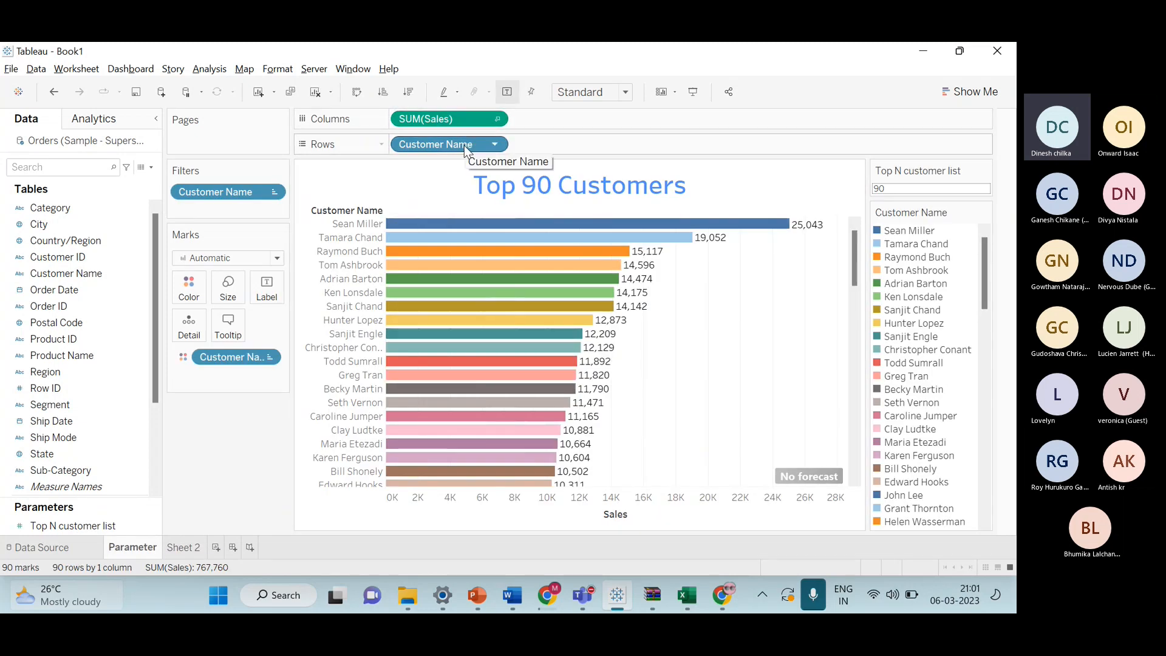
pyautogui.click(184, 547)
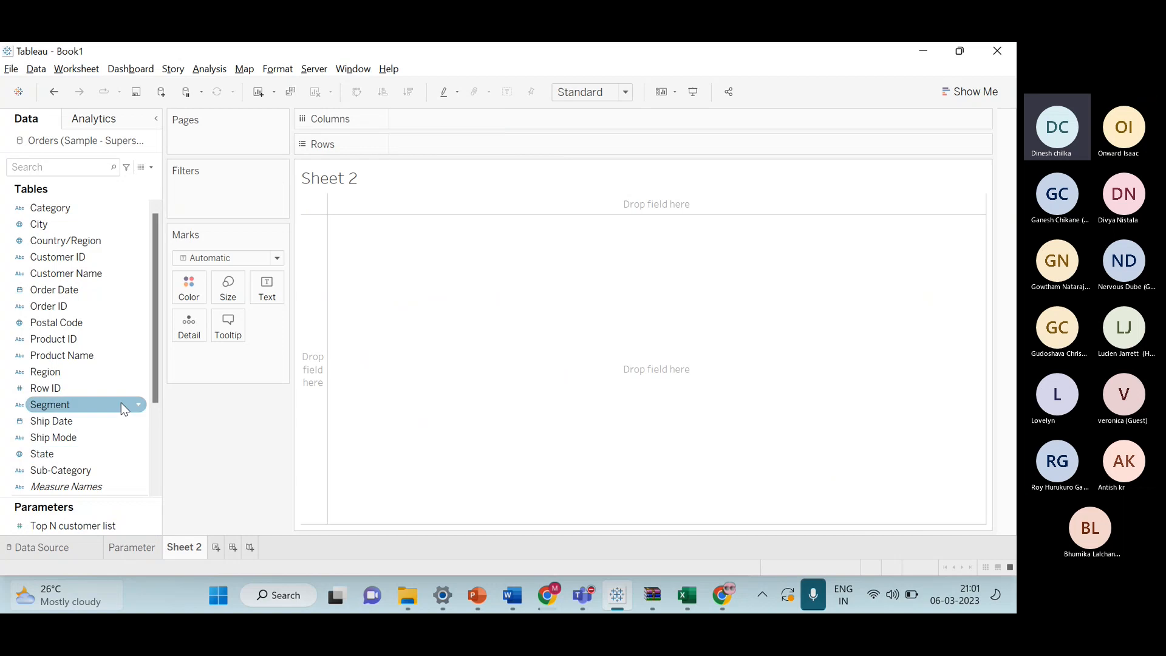
# Build a bar chart with Product Name on rows and SUM(Sales) on columns.
pyautogui.moveTo(99, 363); pyautogui.dragTo(534, 145)
pyautogui.scroll(-3, 139, 365)
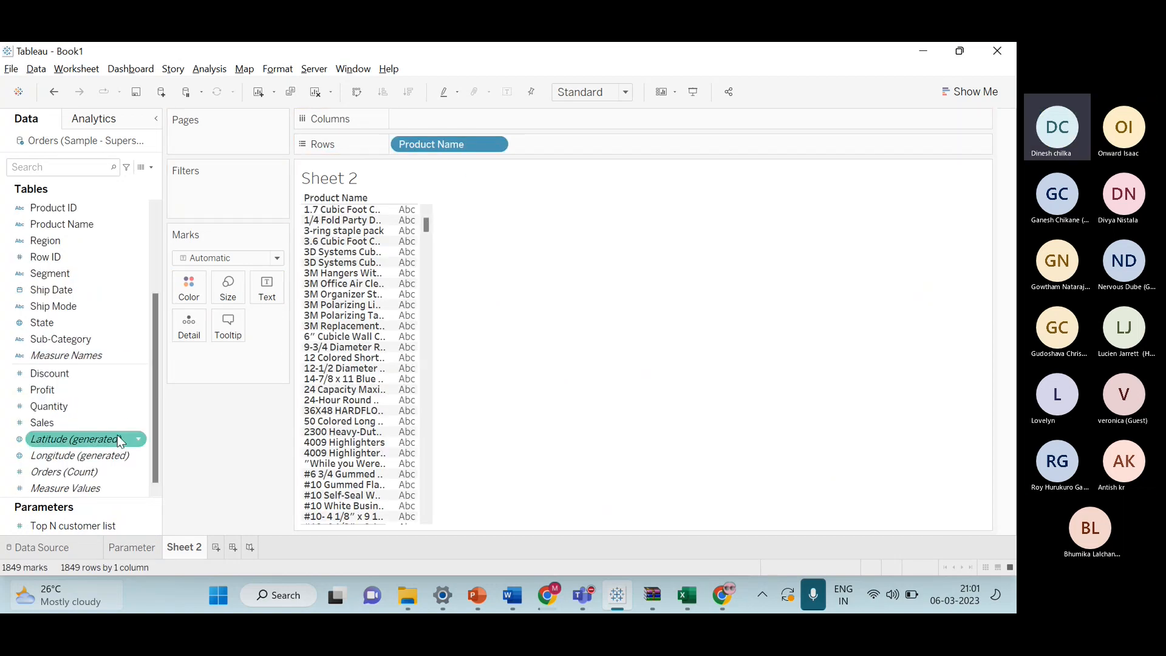
pyautogui.moveTo(124, 439); pyautogui.dragTo(495, 120)
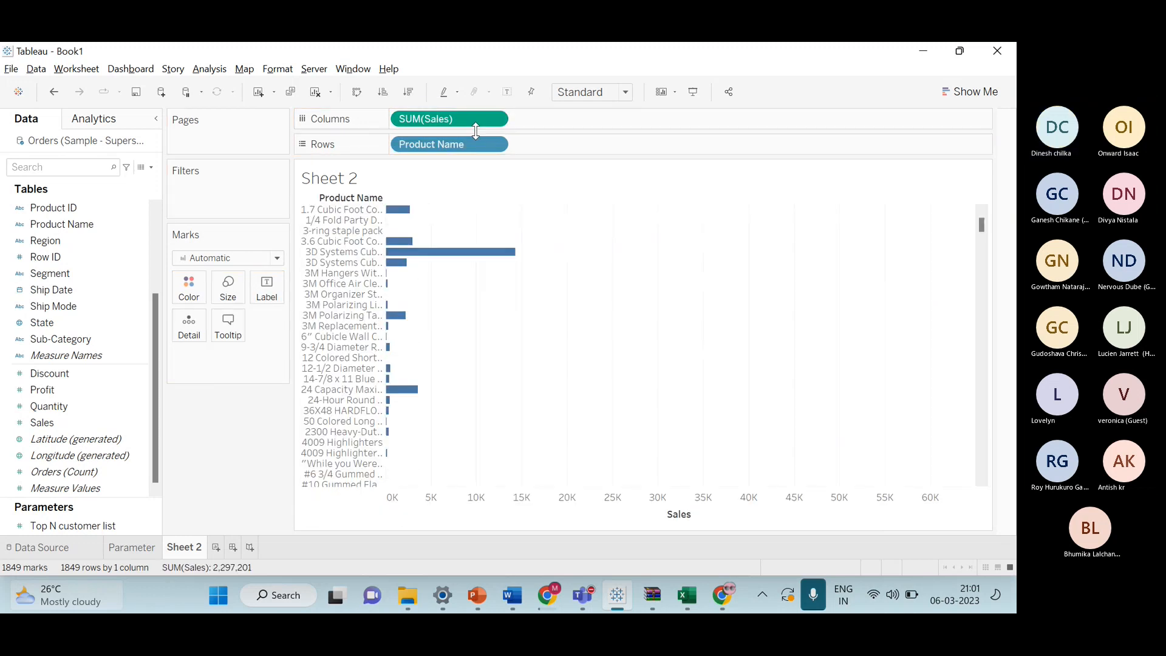
# Sort the products in descending order of sales.
pyautogui.click(417, 94)
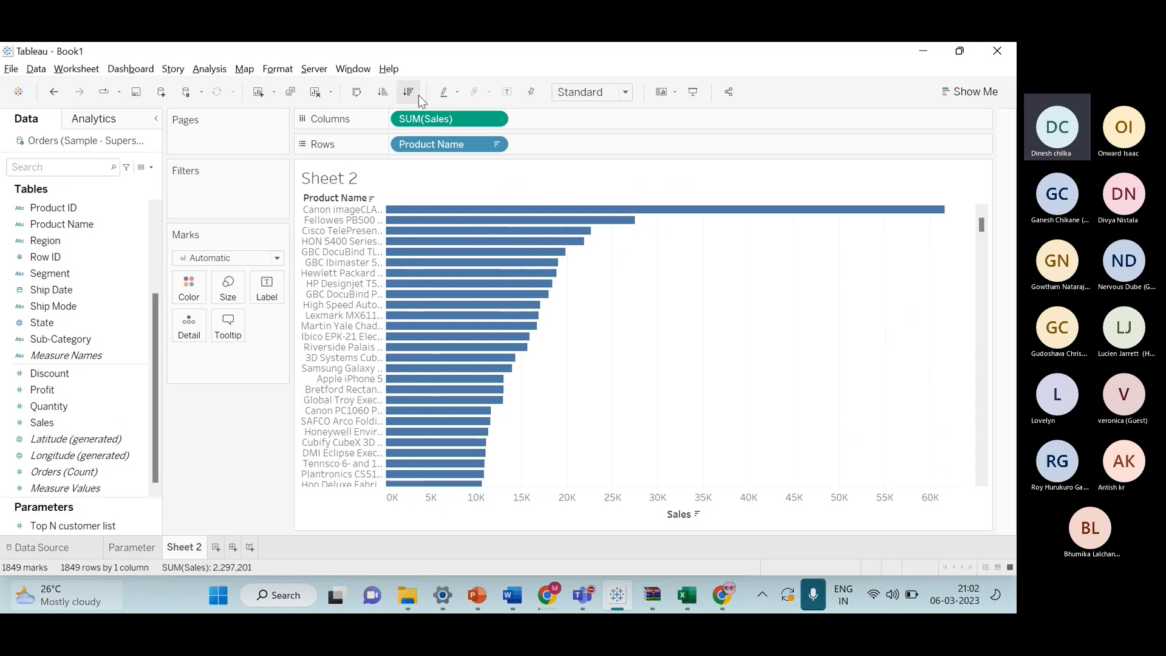
pyautogui.moveTo(475, 351)
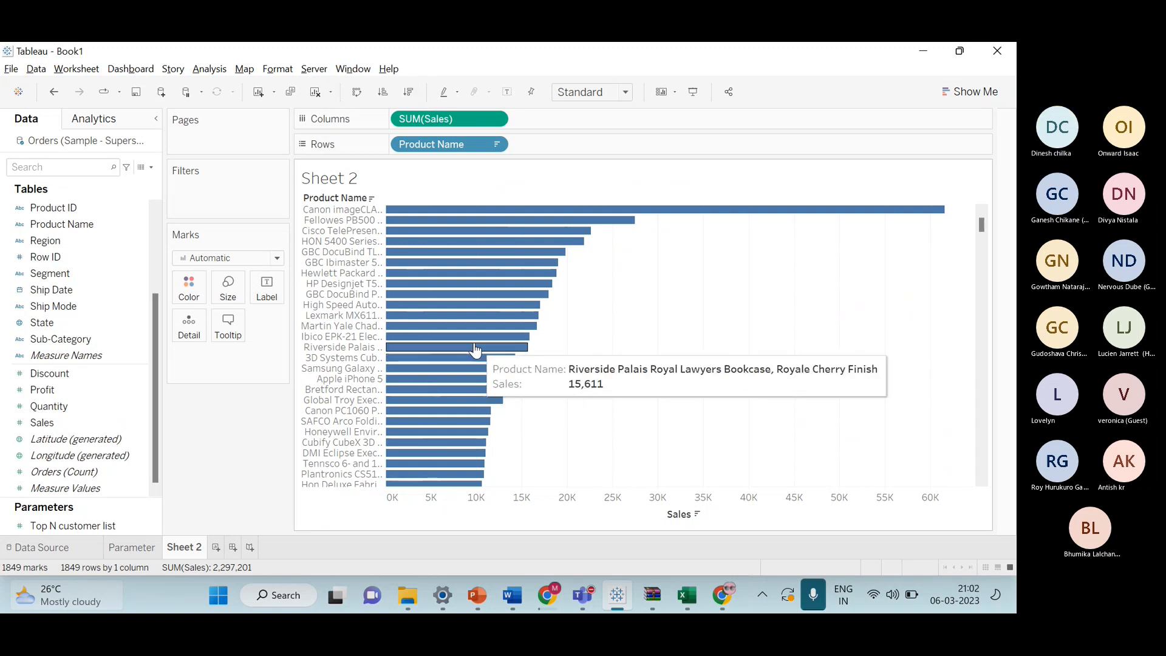
pyautogui.moveTo(392, 235)
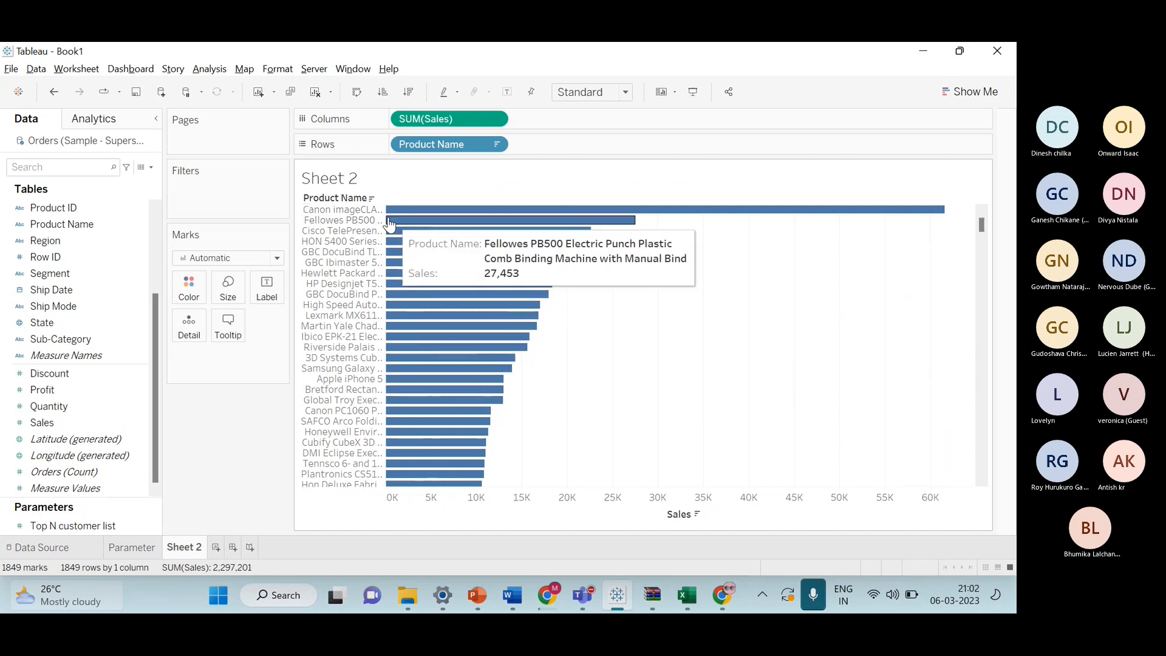
# Widen the product name column and row heights and show sales labels on the bars.
pyautogui.moveTo(385, 212); pyautogui.dragTo(426, 224)
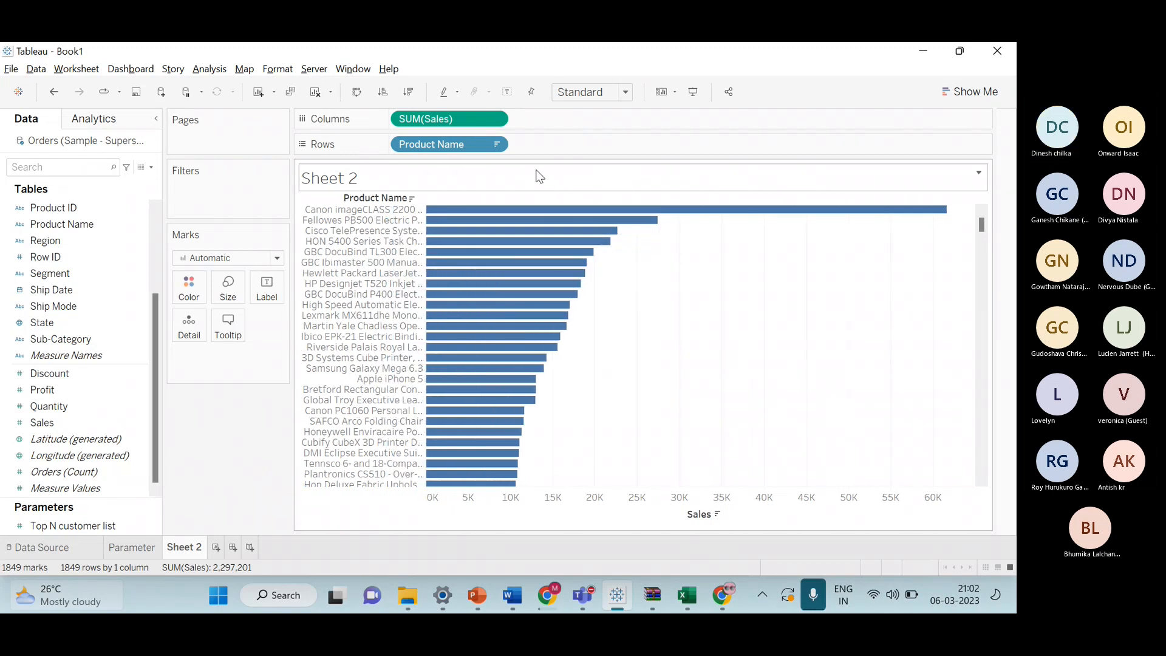
pyautogui.click(515, 99)
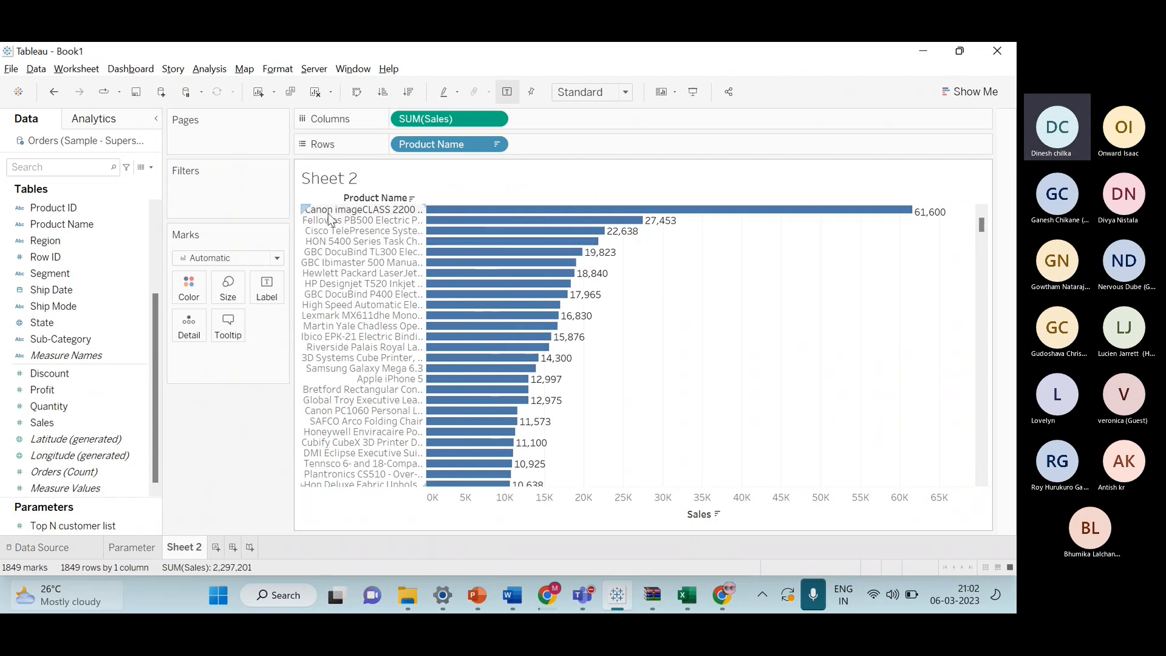
pyautogui.moveTo(332, 214); pyautogui.dragTo(333, 220)
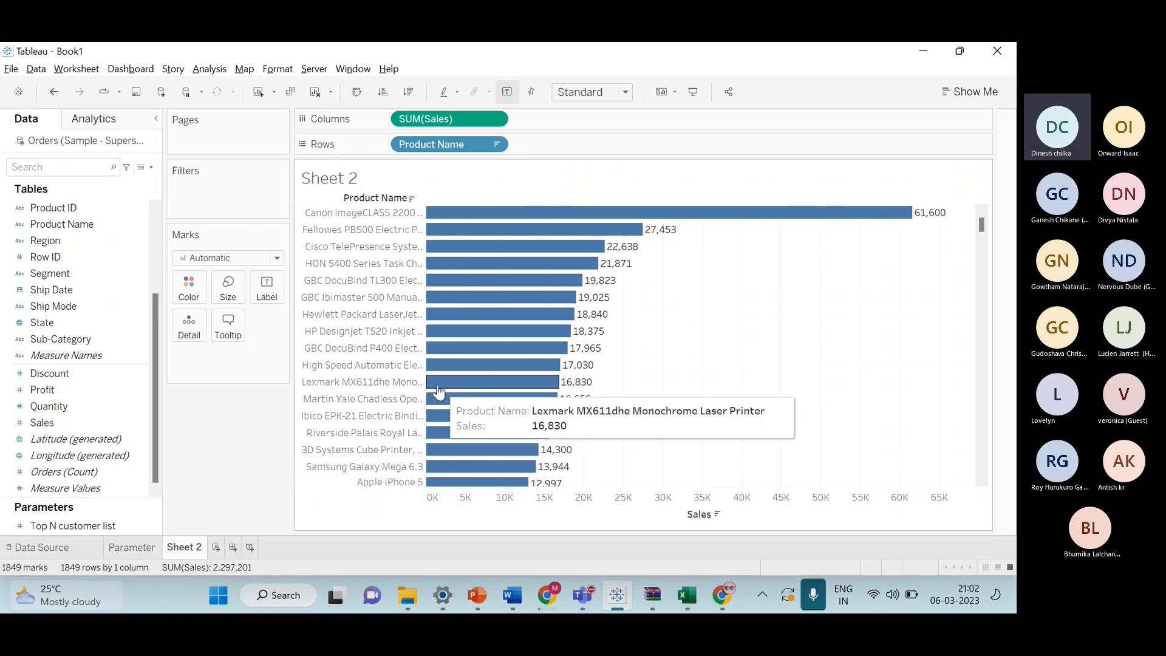
pyautogui.scroll(-3, 500, 347)
pyautogui.scroll(3, 500, 347)
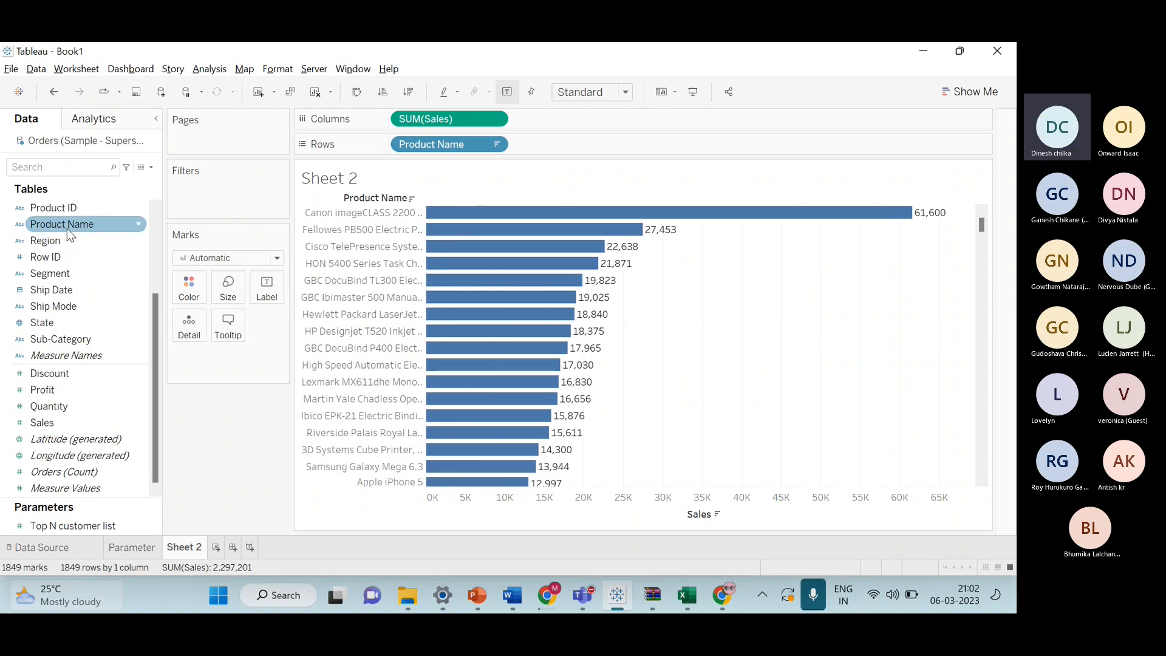
# Add Product Name as a filter using a Top by field Sales condition and begin creating a new parameter for the count.
pyautogui.moveTo(67, 226); pyautogui.dragTo(213, 208)
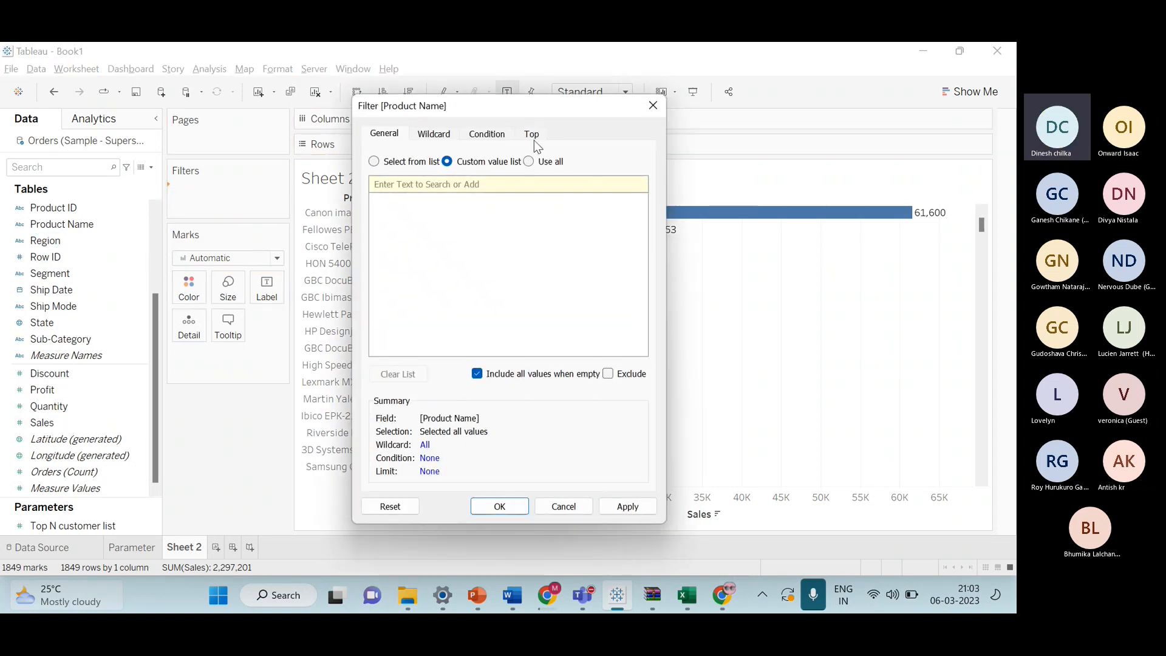
pyautogui.click(532, 134)
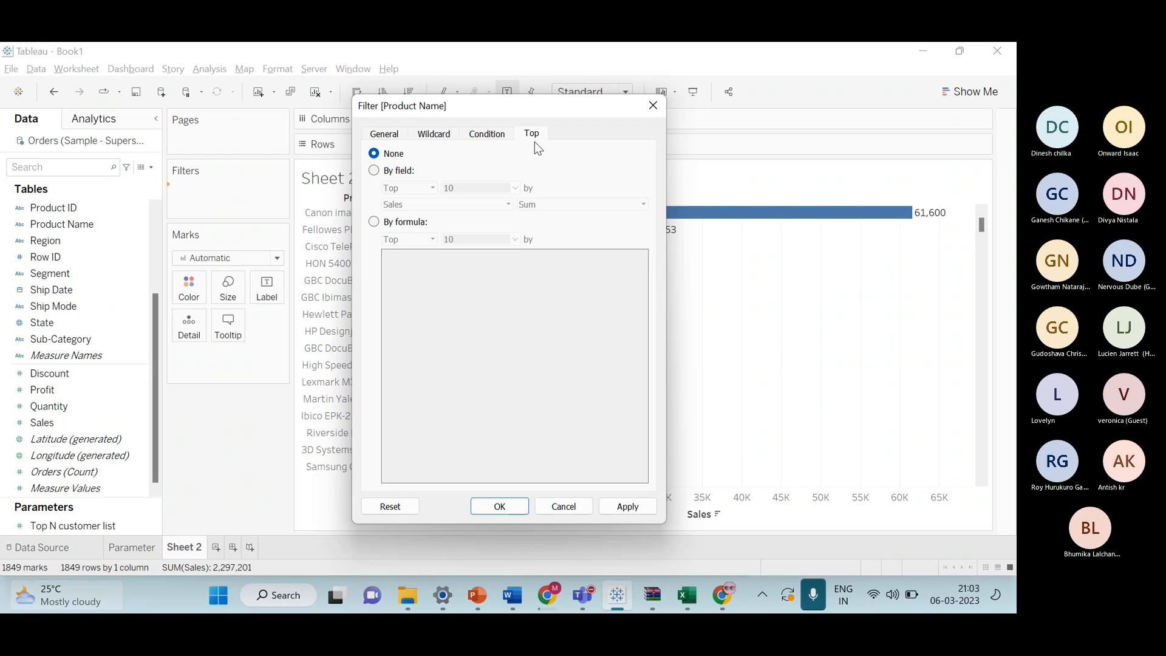
pyautogui.click(374, 171)
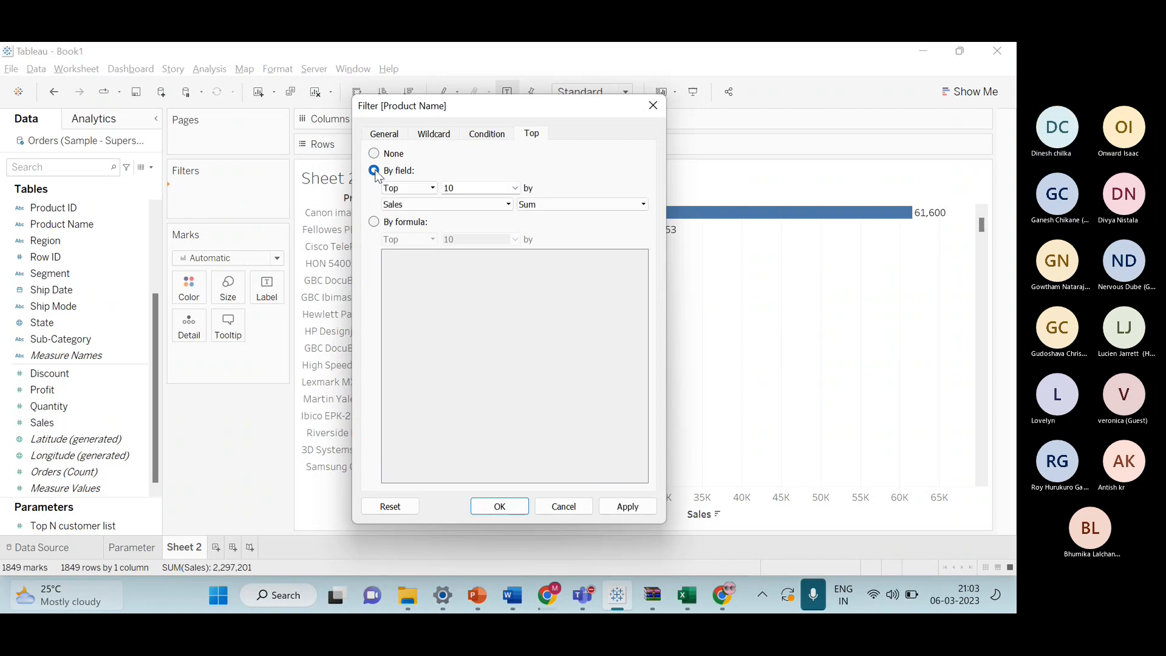
pyautogui.click(517, 190)
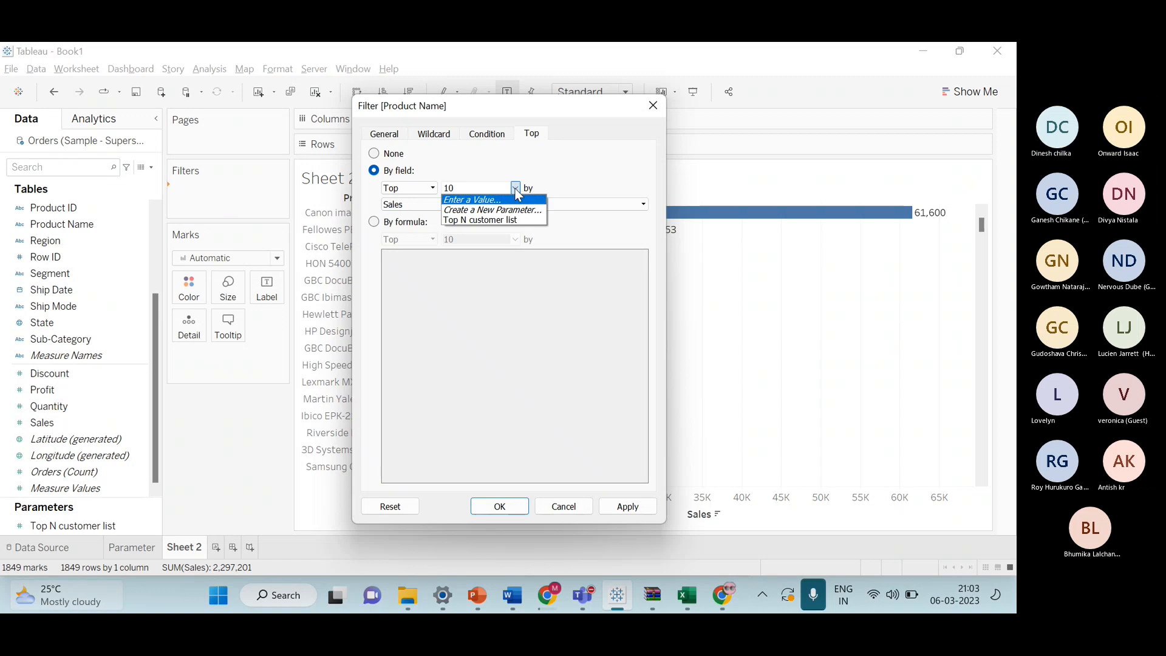
pyautogui.click(511, 210)
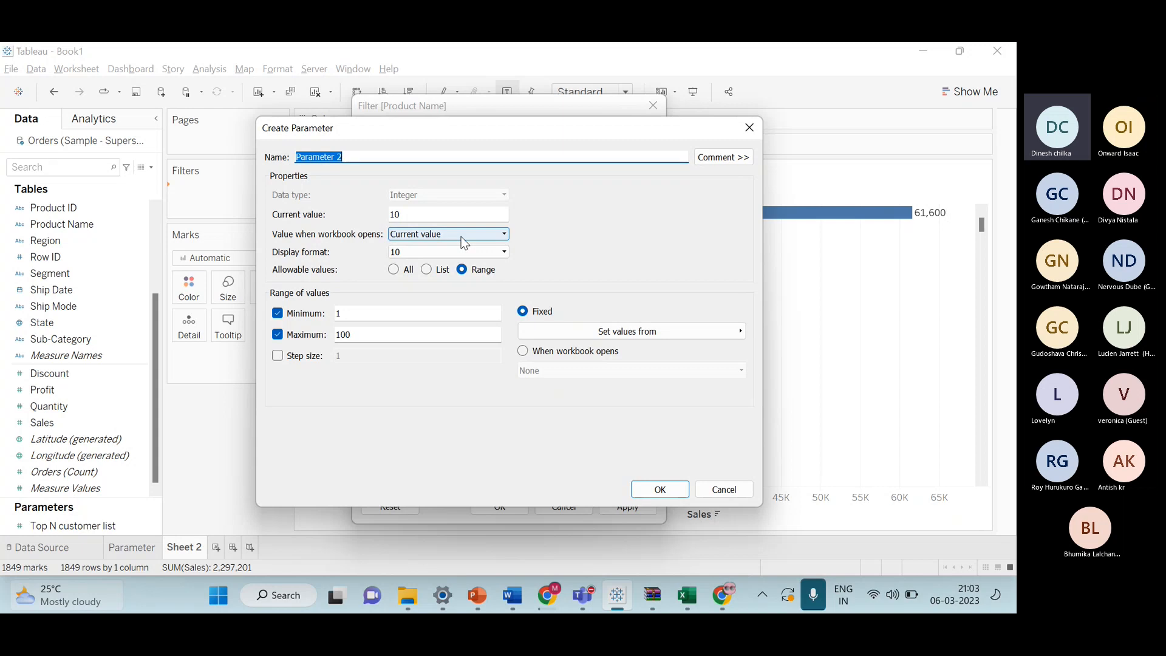
# Name the new parameter Top N Product List, enable a step size of 1, and create it.
pyautogui.press('BackSpace')
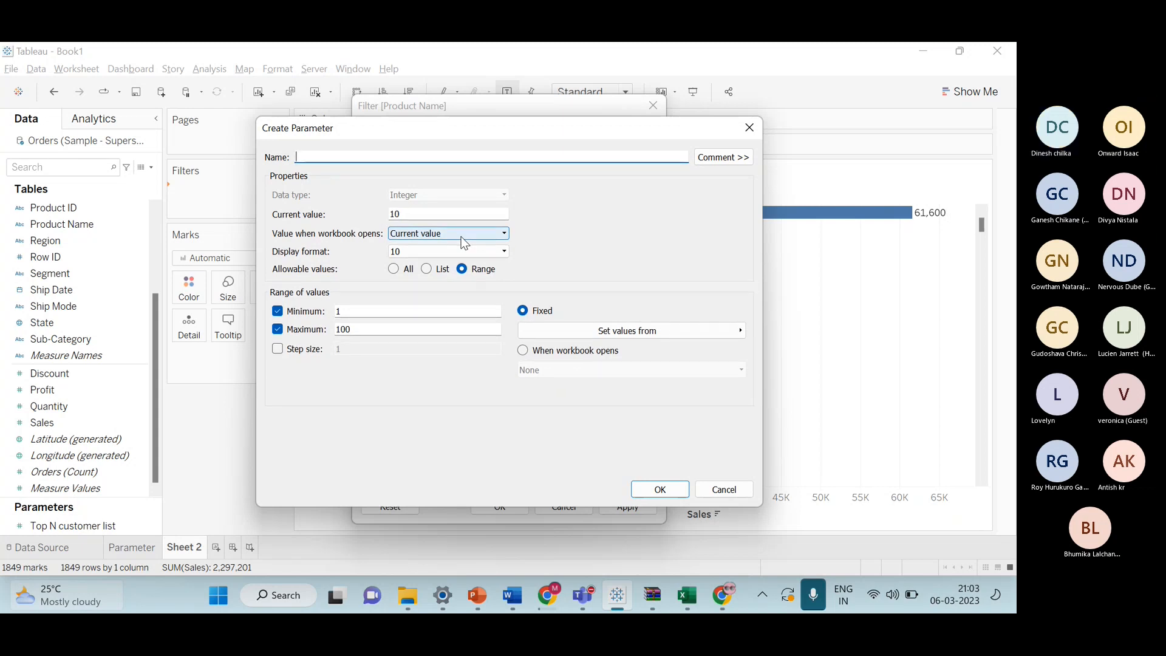
pyautogui.write('Top N ')
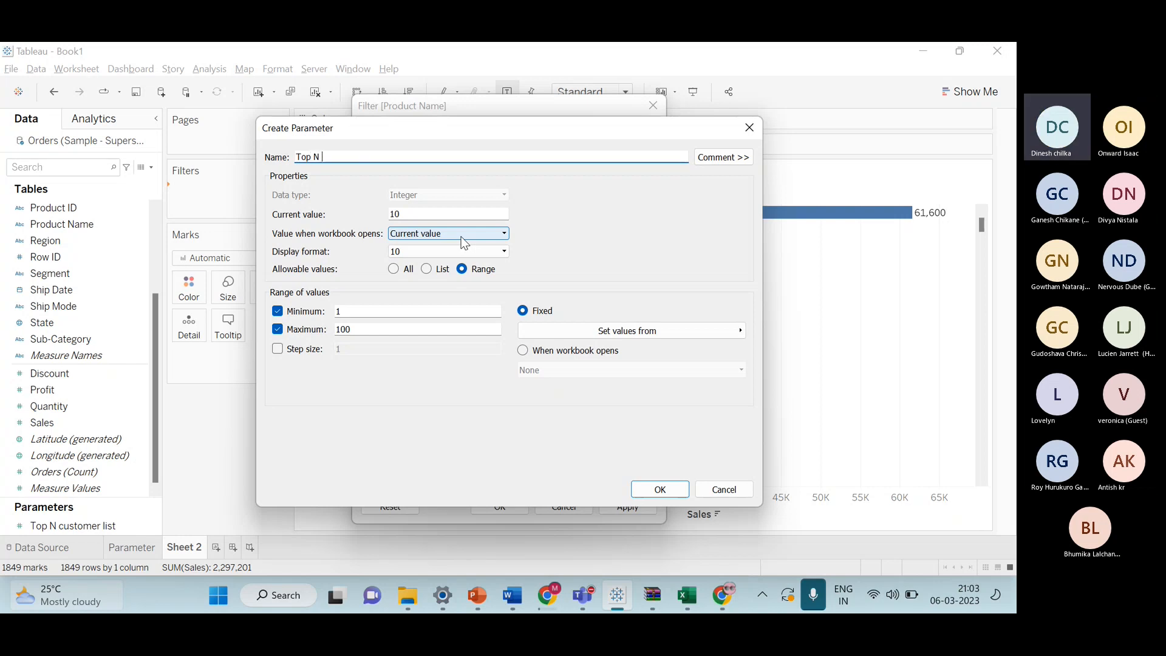
pyautogui.write('P')
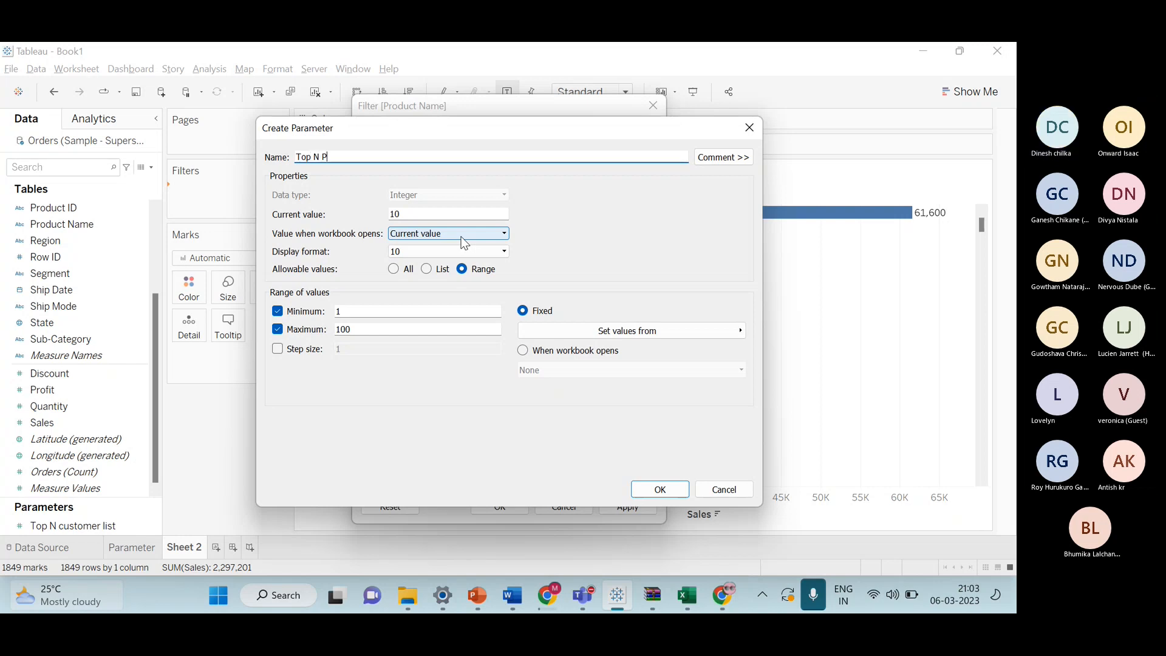
pyautogui.write('roduct Lis')
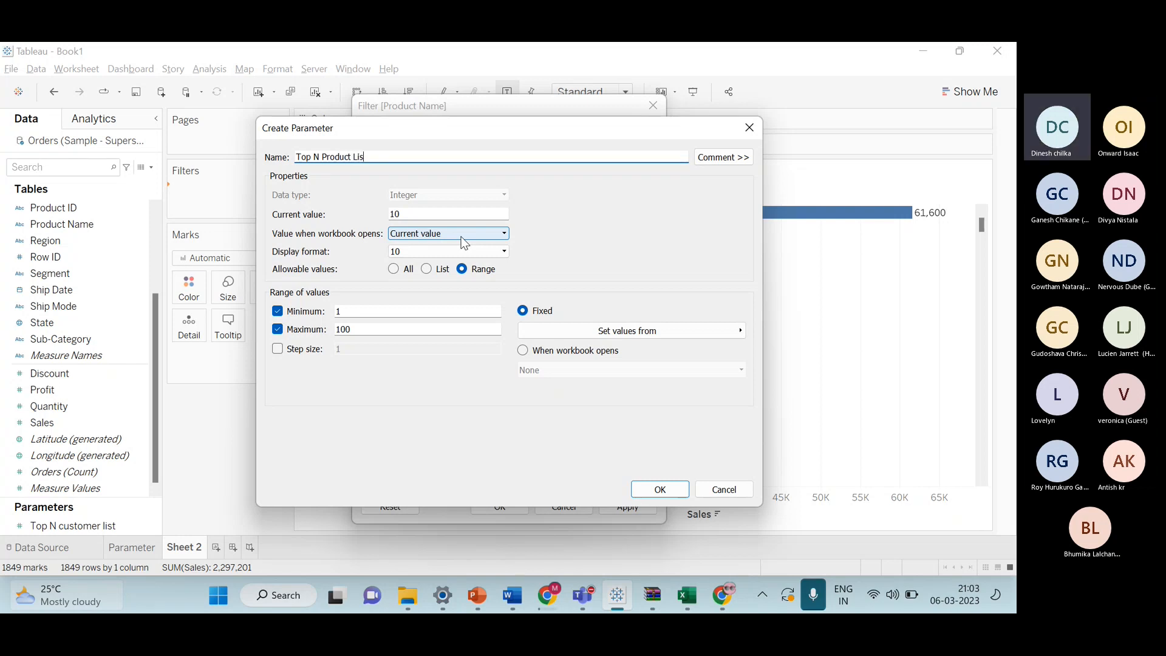
pyautogui.write('t')
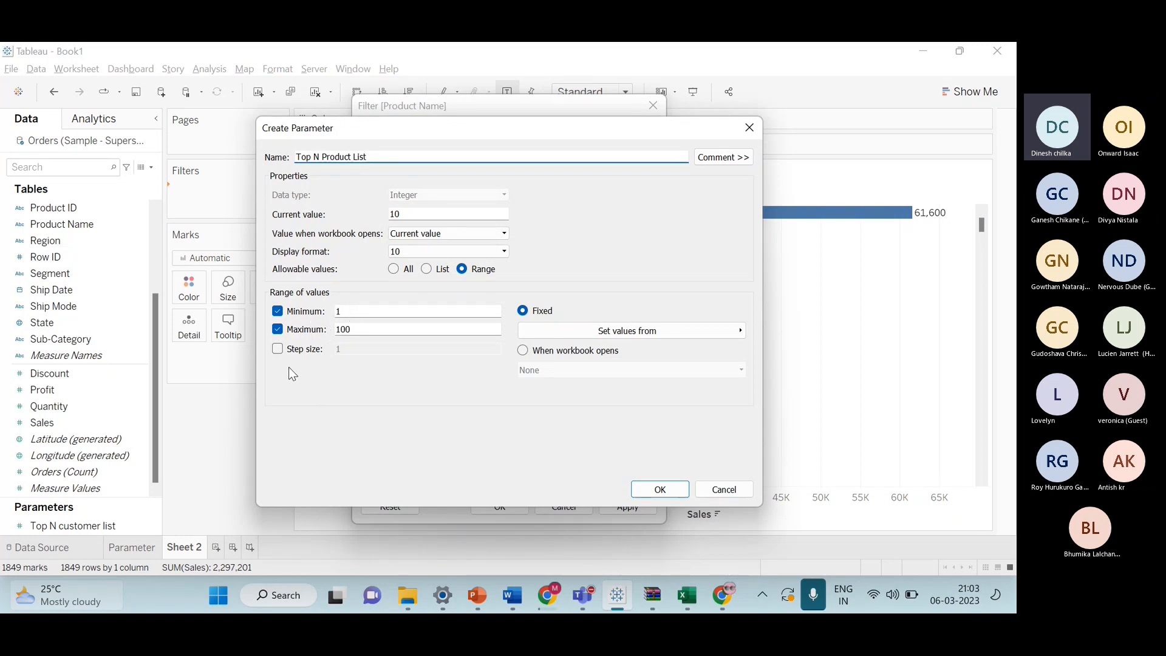
pyautogui.click(278, 349)
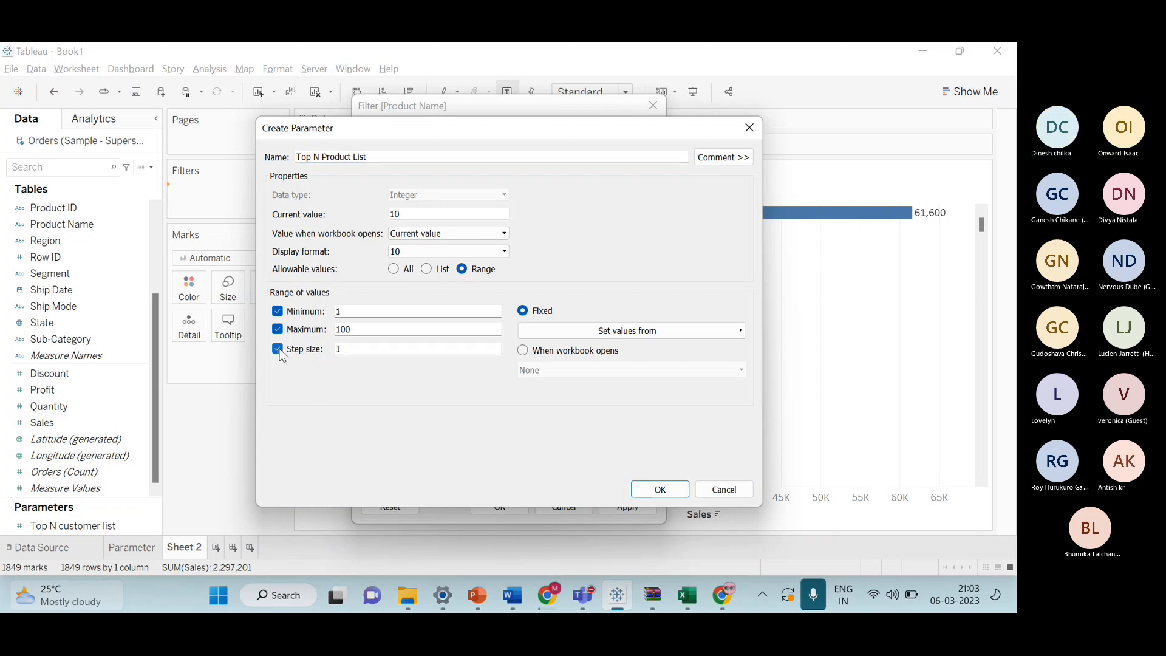
pyautogui.click(660, 489)
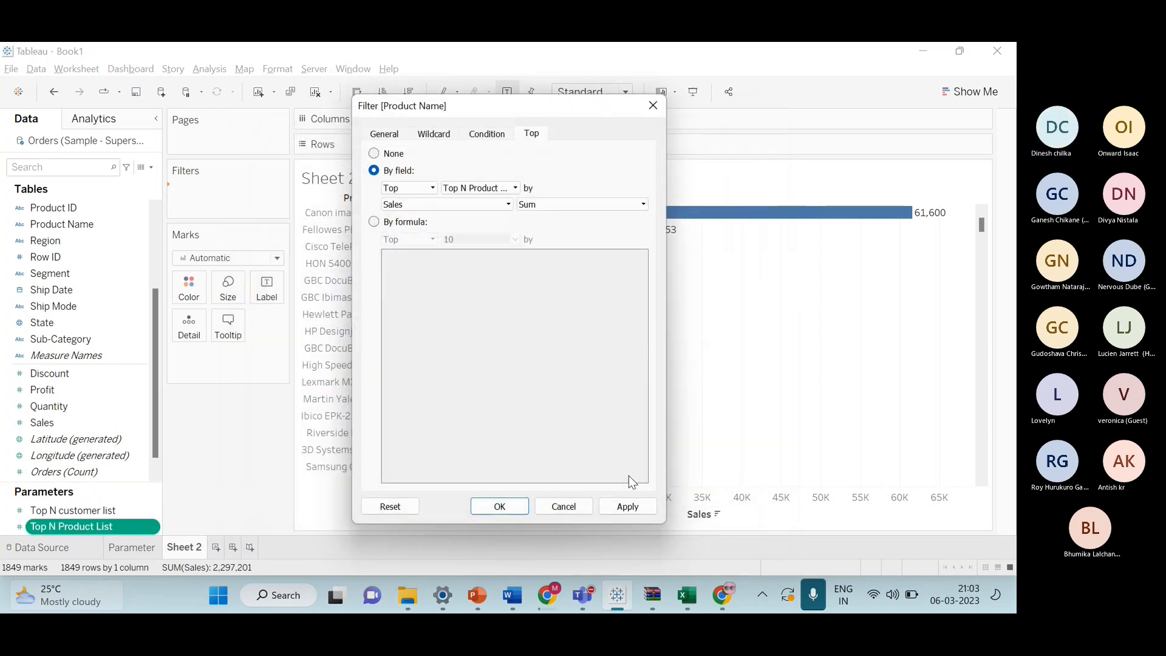
# Apply the Top N Product List filter and show the Top N Product List parameter control on the sheet.
pyautogui.click(499, 508)
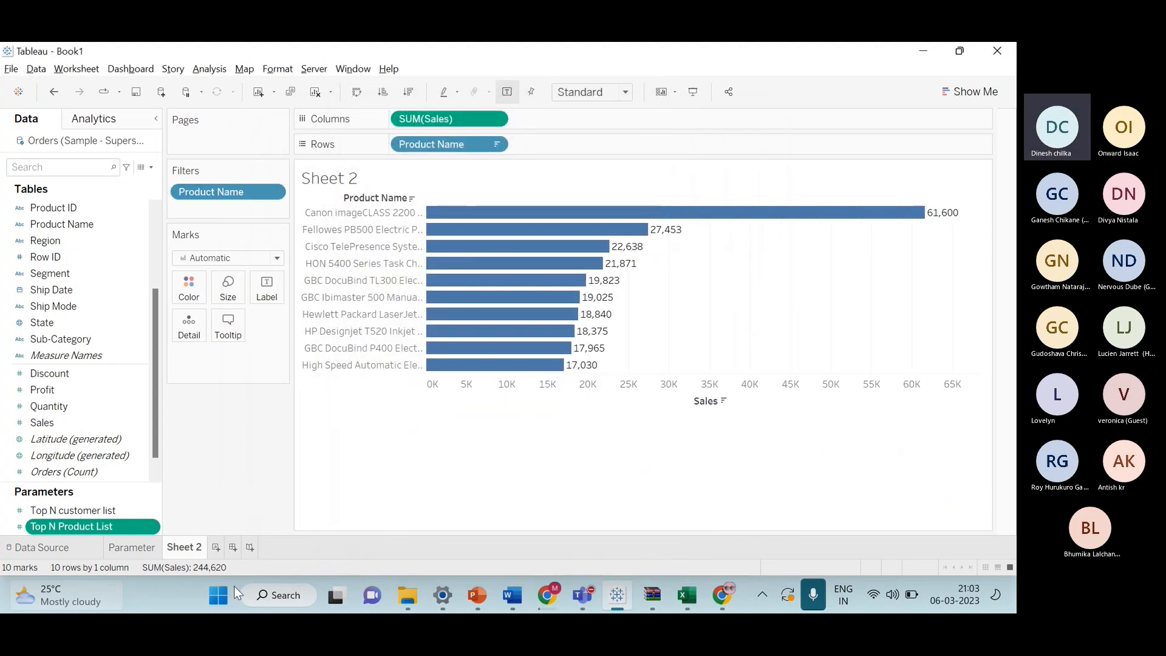
pyautogui.moveTo(150, 554)
pyautogui.click(152, 527)
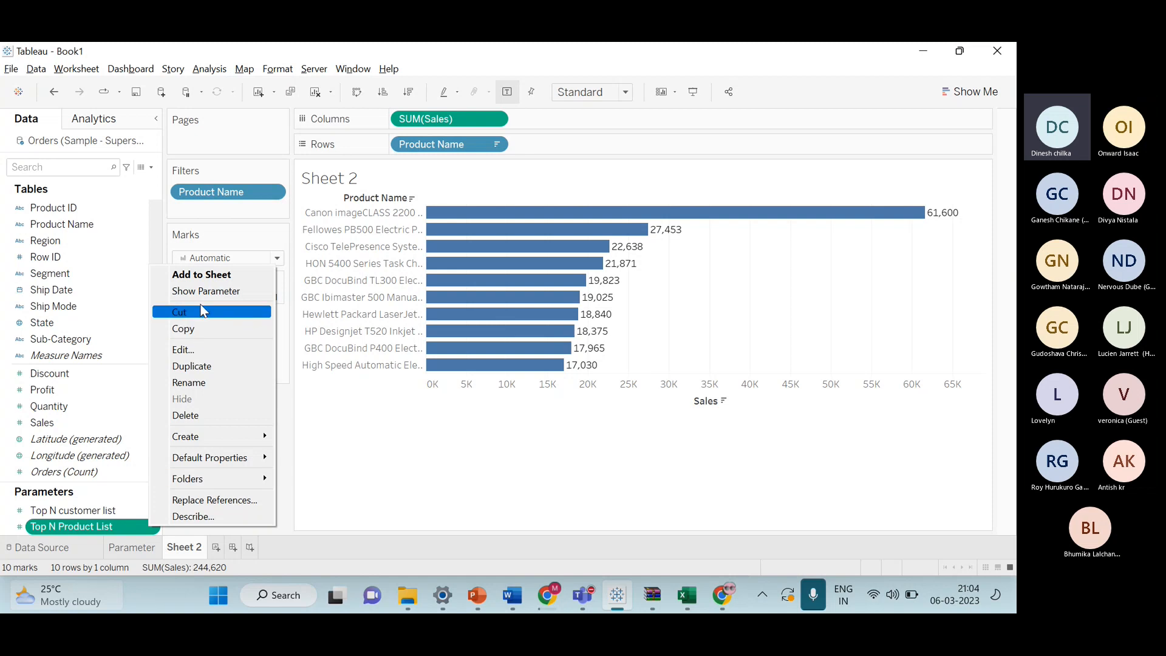
pyautogui.click(195, 292)
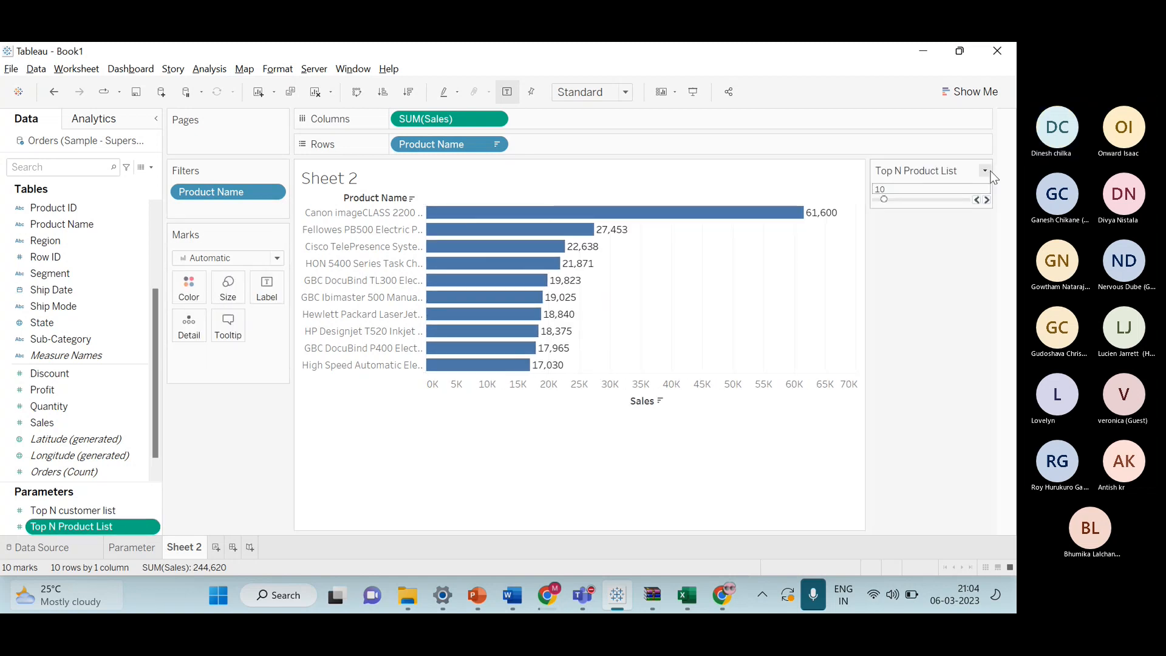
# Switch the Top N Product List control to a type-in box and set its value to 100.
pyautogui.click(984, 171)
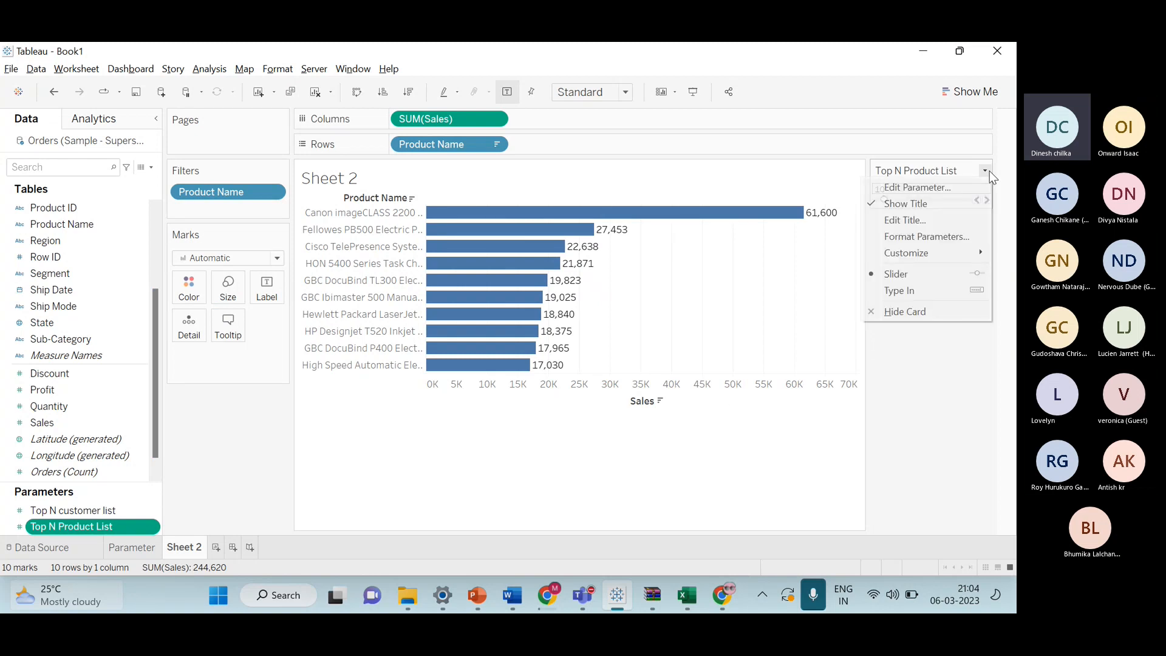
pyautogui.click(965, 302)
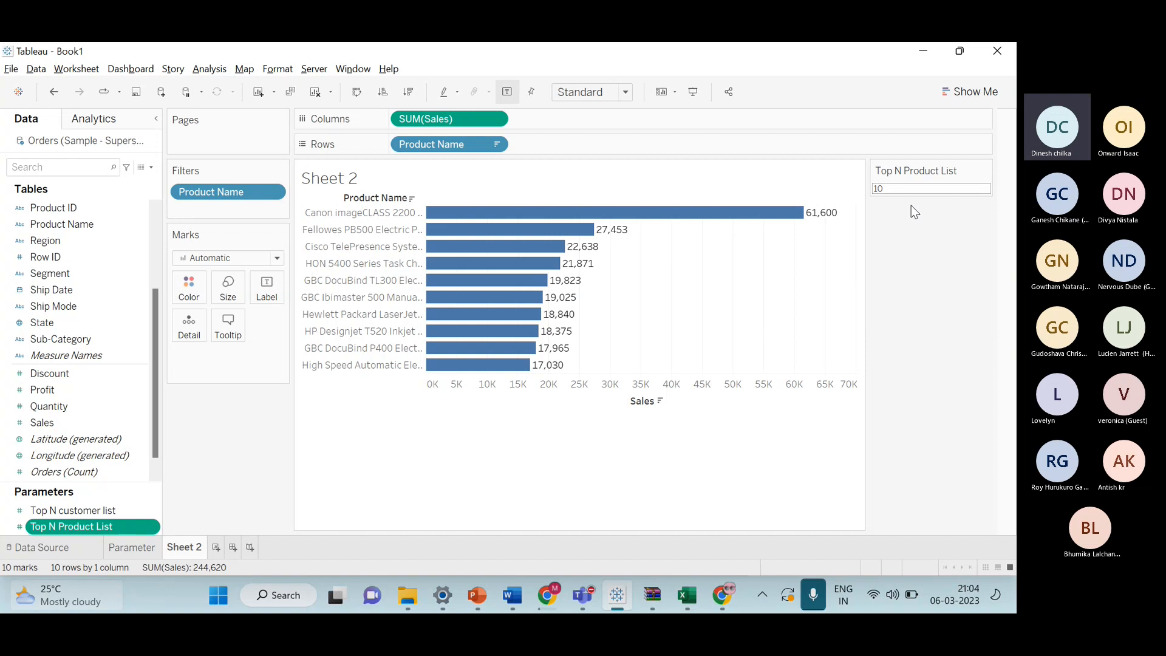
pyautogui.click(903, 189)
pyautogui.press('BackSpace')
pyautogui.write('100')
pyautogui.press('Return')
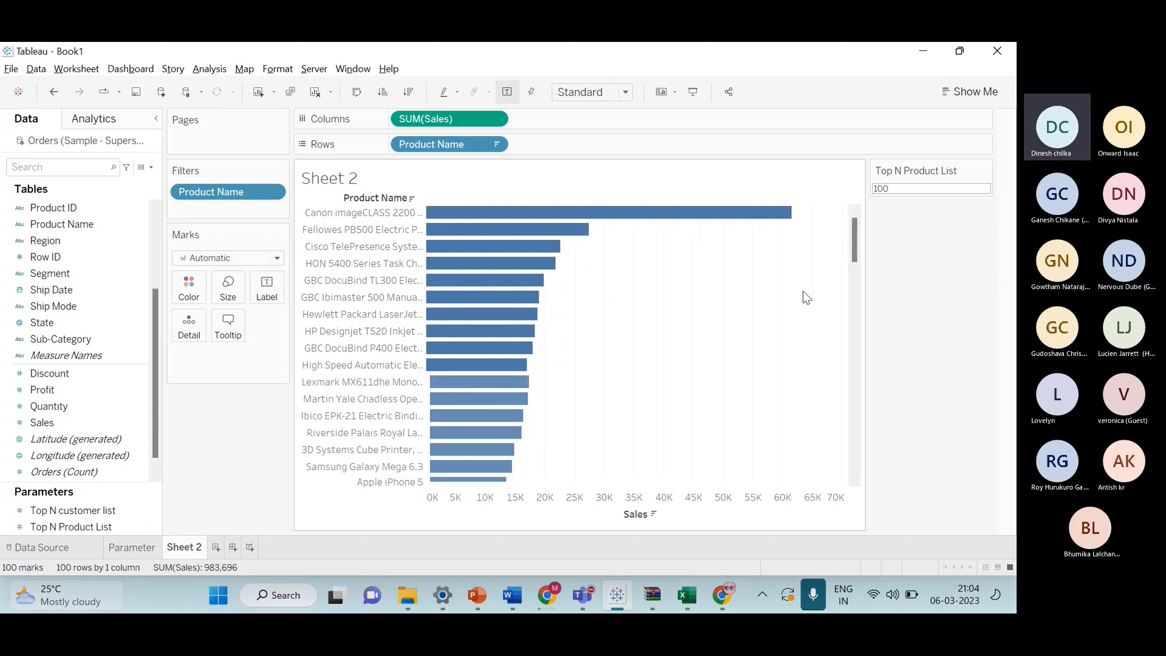
# Set the Top N Product List value to 72.
pyautogui.scroll(-5, 632, 358)
pyautogui.scroll(-13, 640, 398)
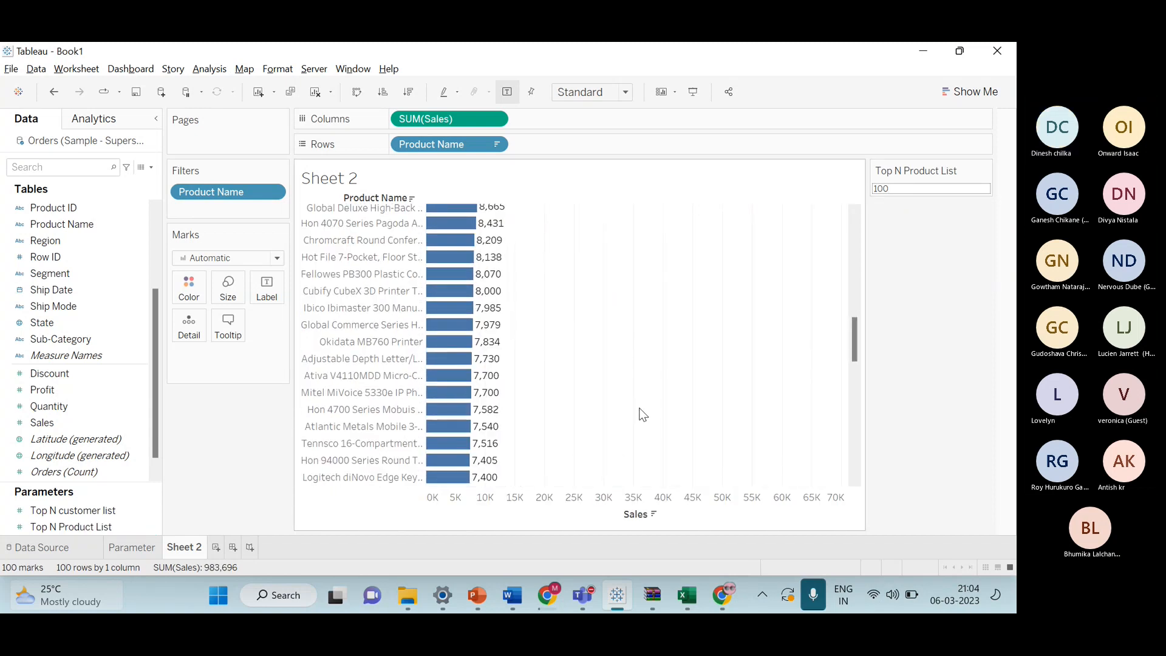
pyautogui.scroll(11, 640, 408)
pyautogui.scroll(5, 637, 409)
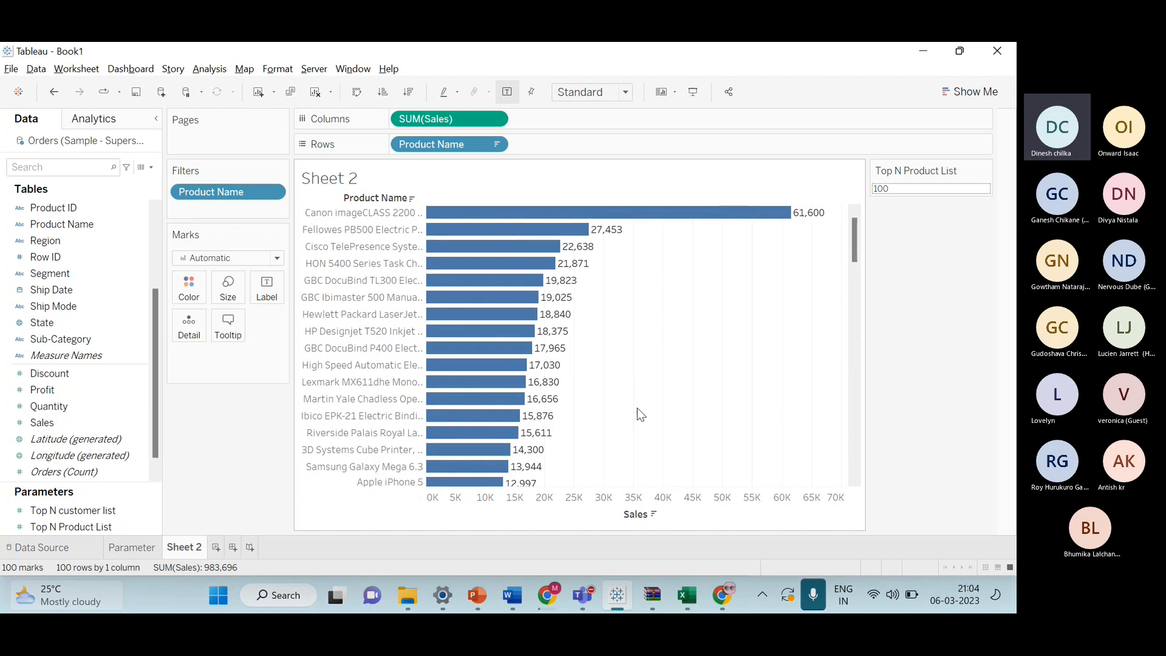
pyautogui.scroll(-10, 732, 312)
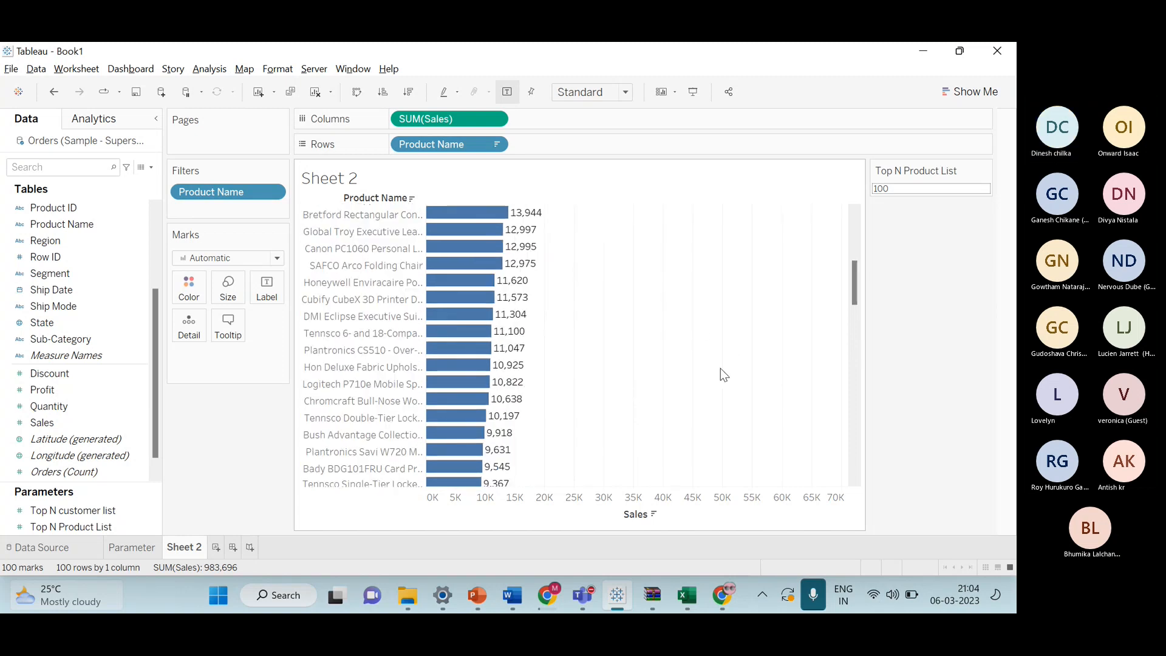
pyautogui.scroll(-7, 719, 410)
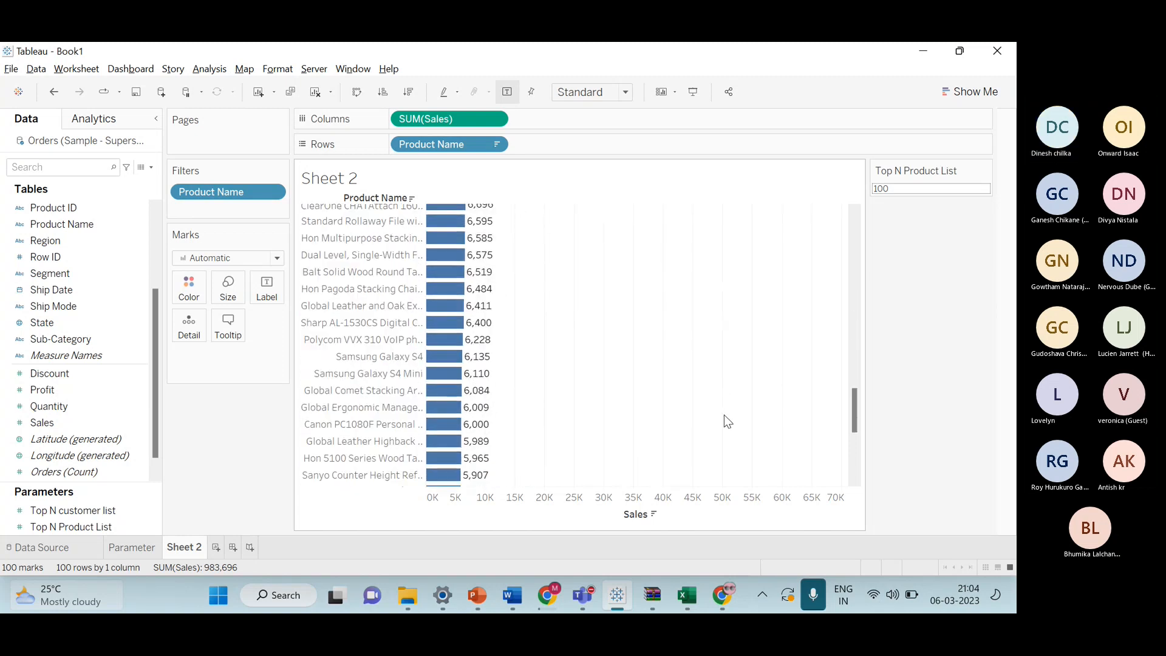
pyautogui.click(941, 190)
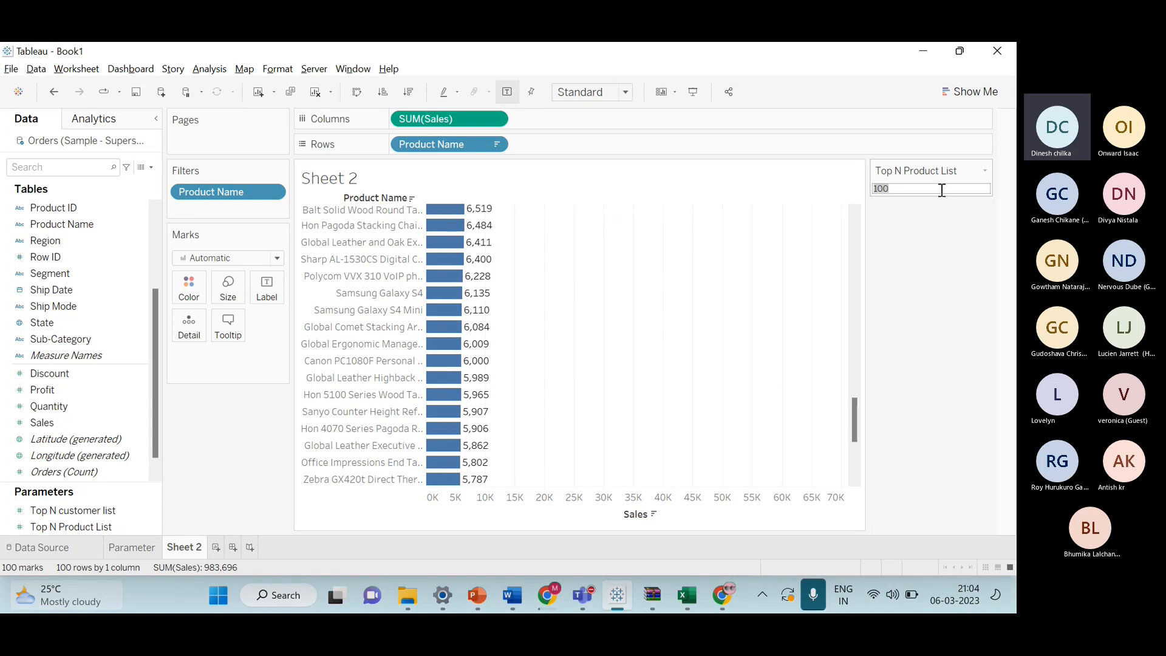
pyautogui.press('BackSpace')
pyautogui.write('72')
pyautogui.press('Return')
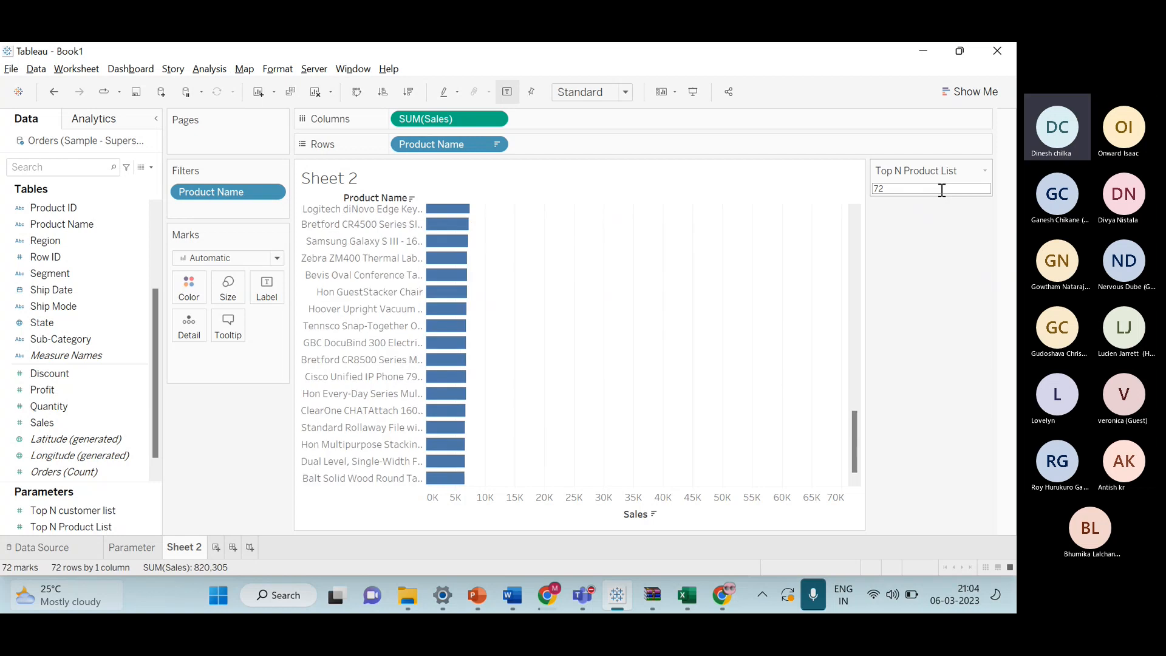
# Set the Top N Product List value to 99.
pyautogui.scroll(8, 640, 355)
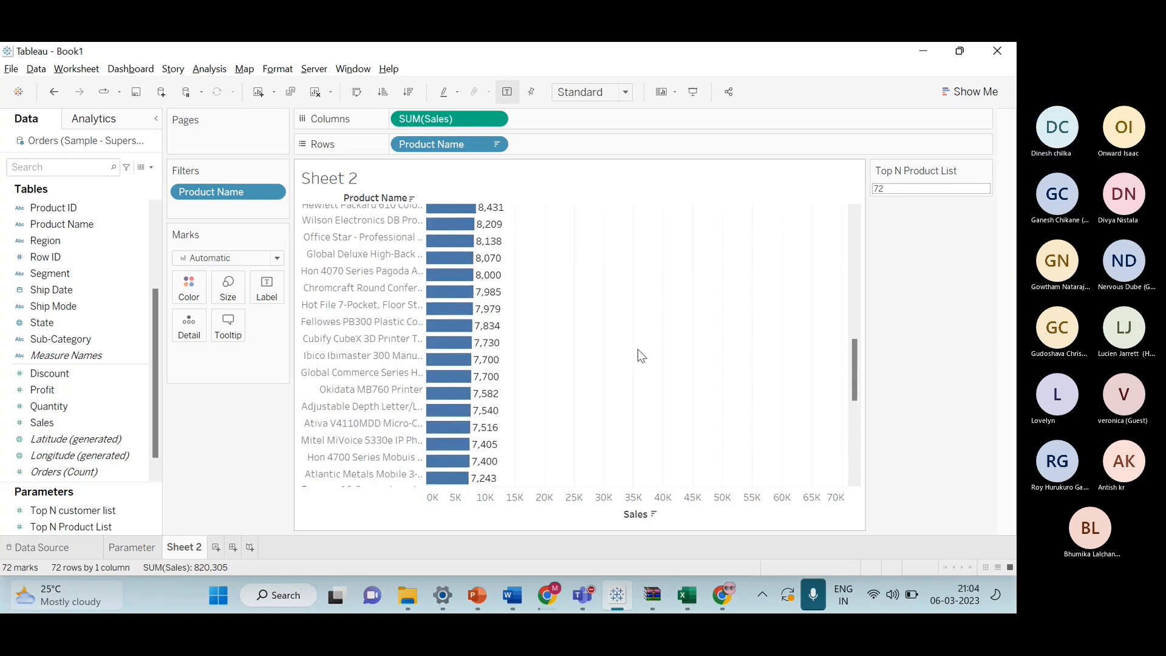
pyautogui.scroll(5, 638, 350)
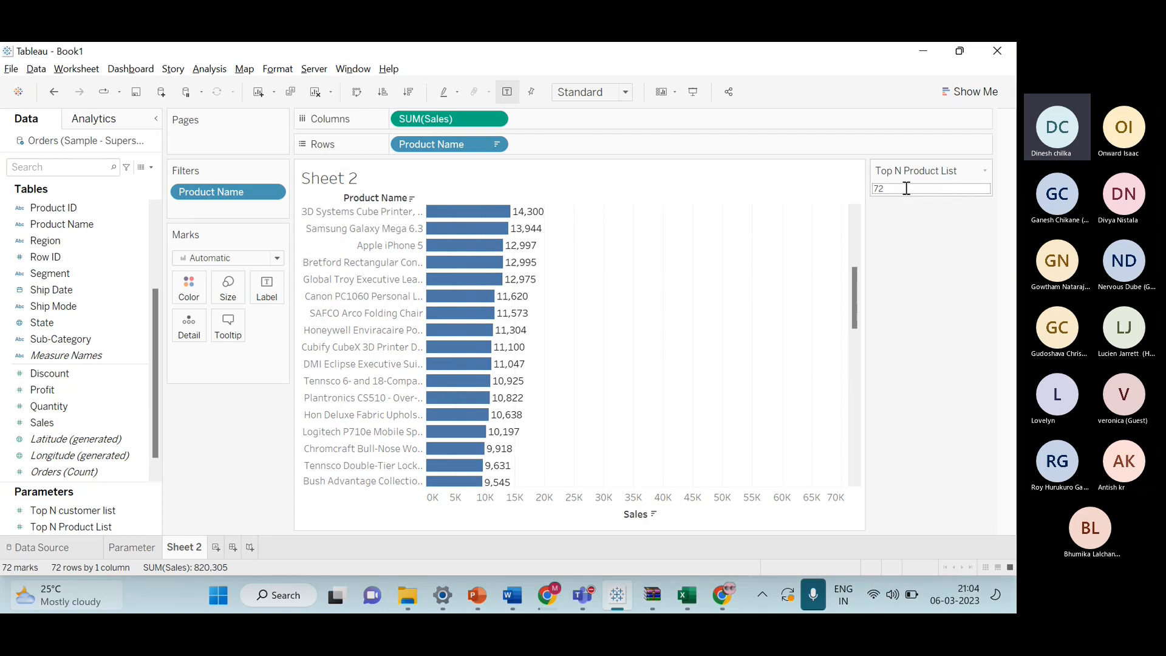
pyautogui.scroll(3, 775, 243)
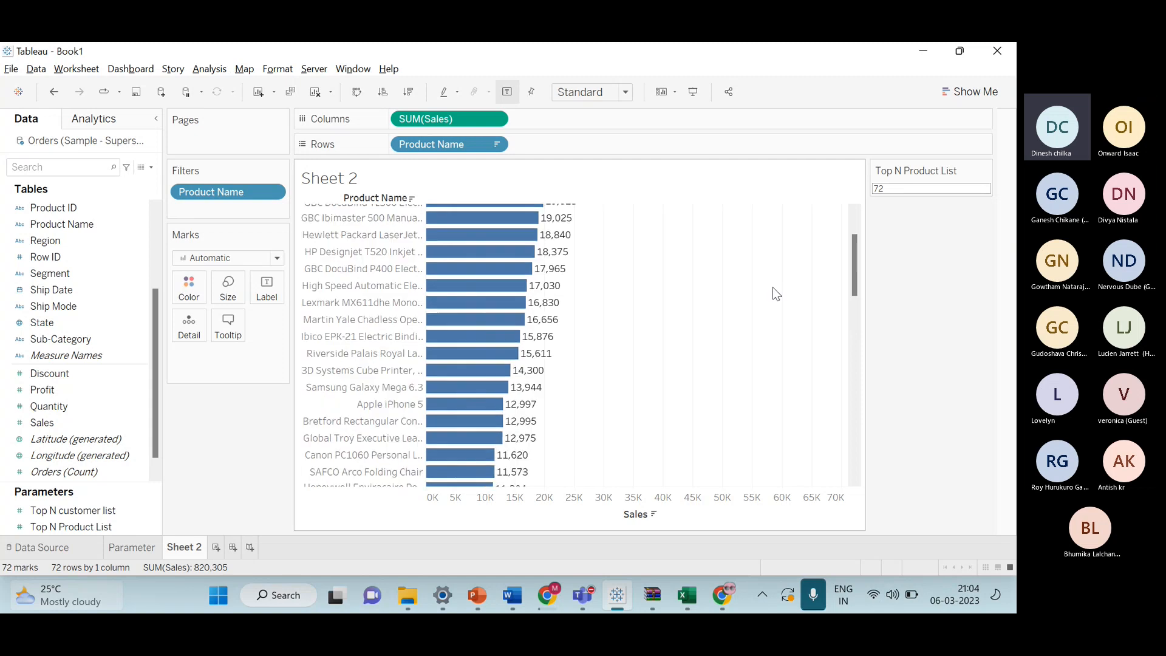
pyautogui.doubleClick(906, 188)
pyautogui.press('BackSpace')
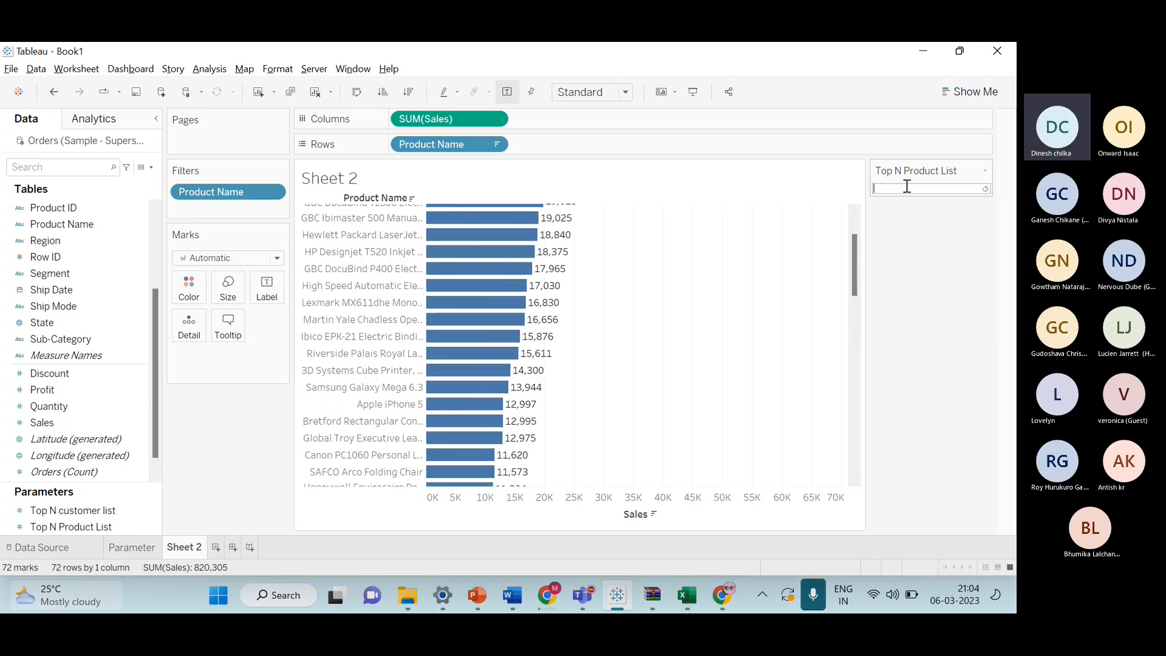
pyautogui.write('99')
pyautogui.press('Return')
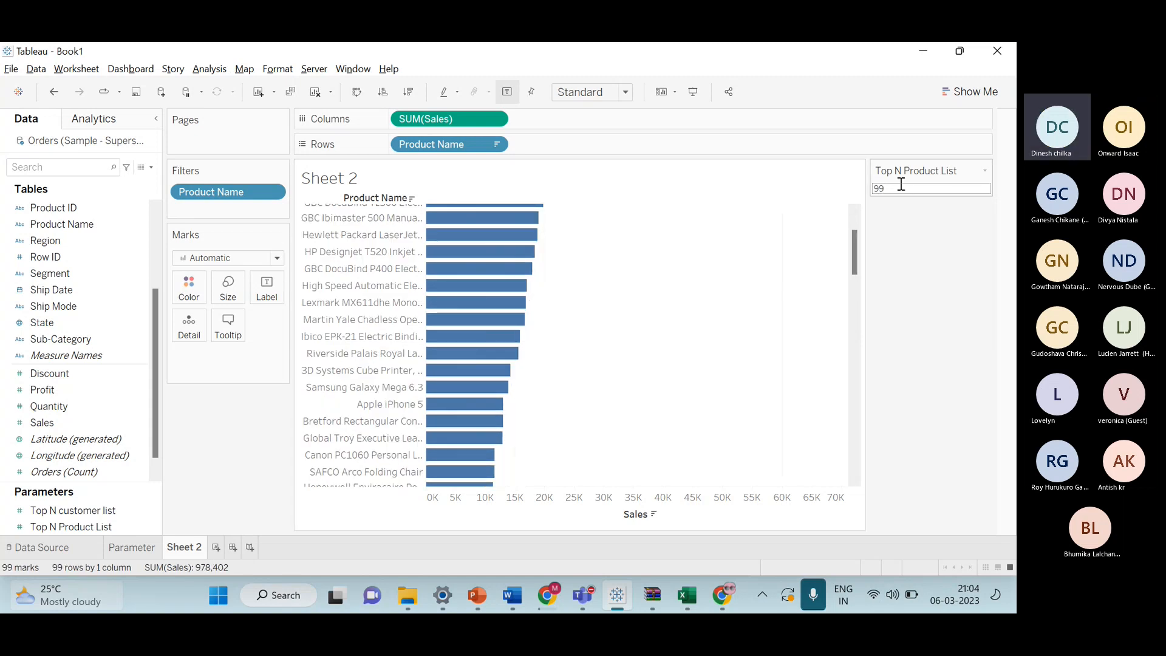
# Open the sheet title editor, clear the default title, and insert the Top N Product List parameter.
pyautogui.scroll(-3, 708, 333)
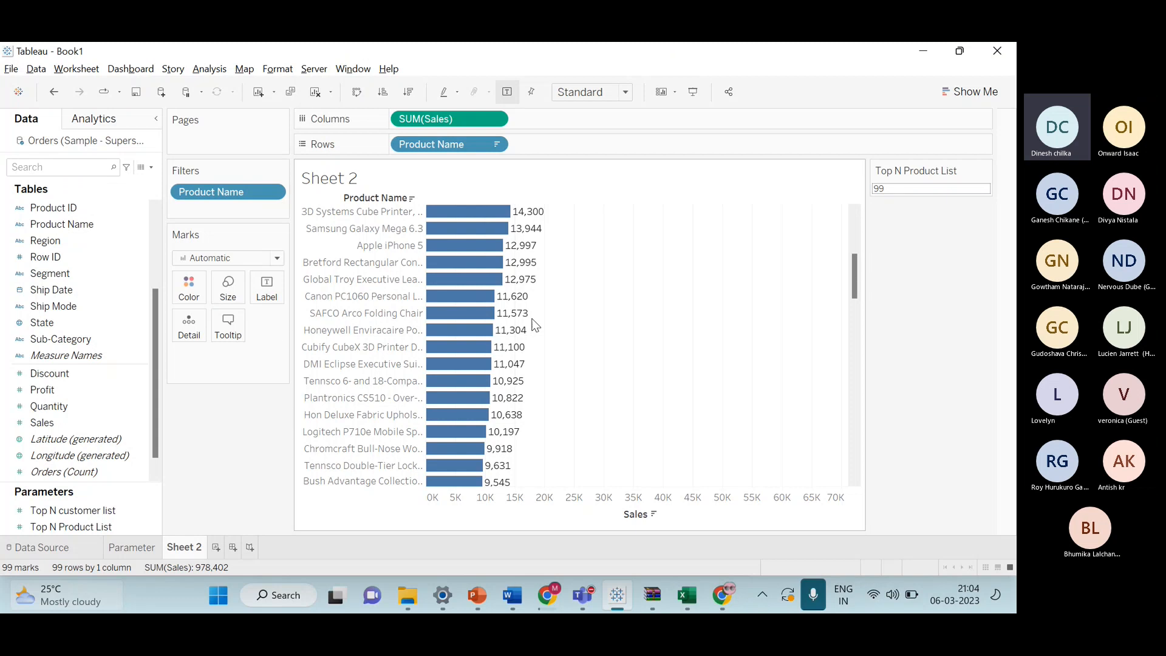
pyautogui.scroll(5, 535, 316)
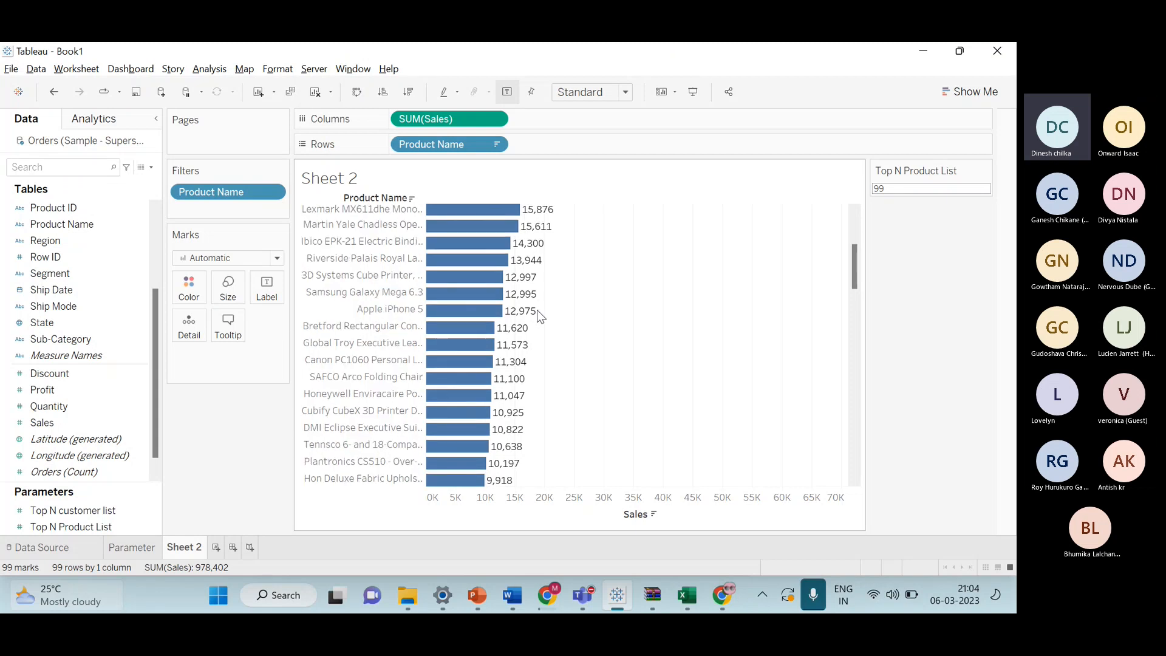
pyautogui.rightClick(339, 186)
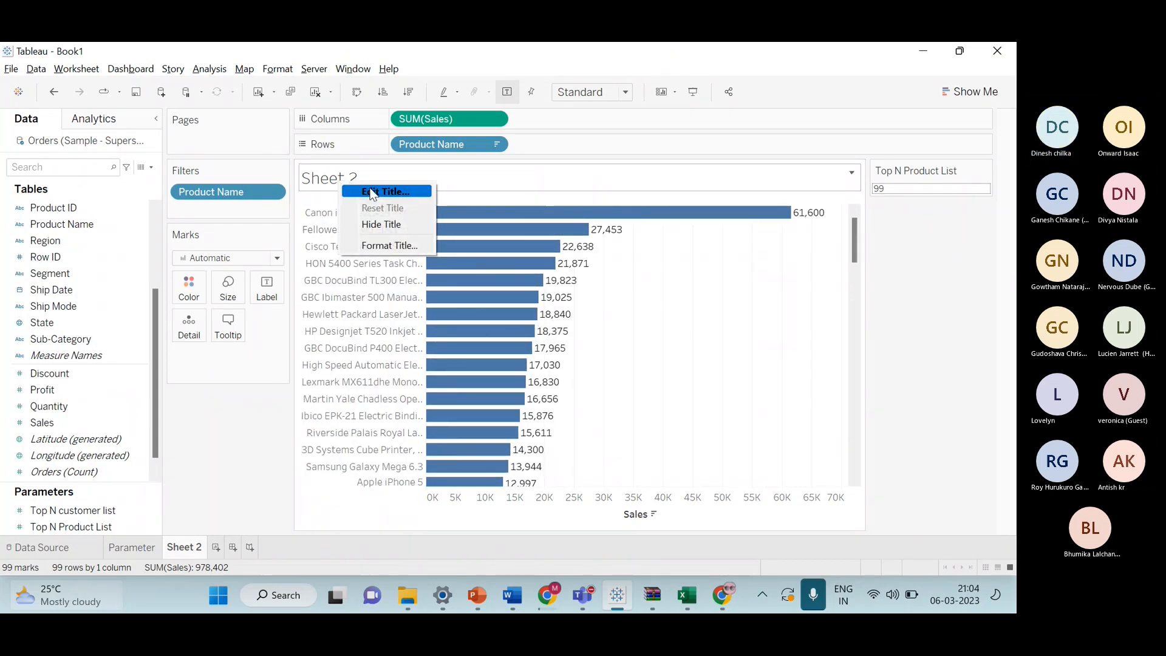
pyautogui.click(372, 190)
pyautogui.hotkey('ctrl', 'a')
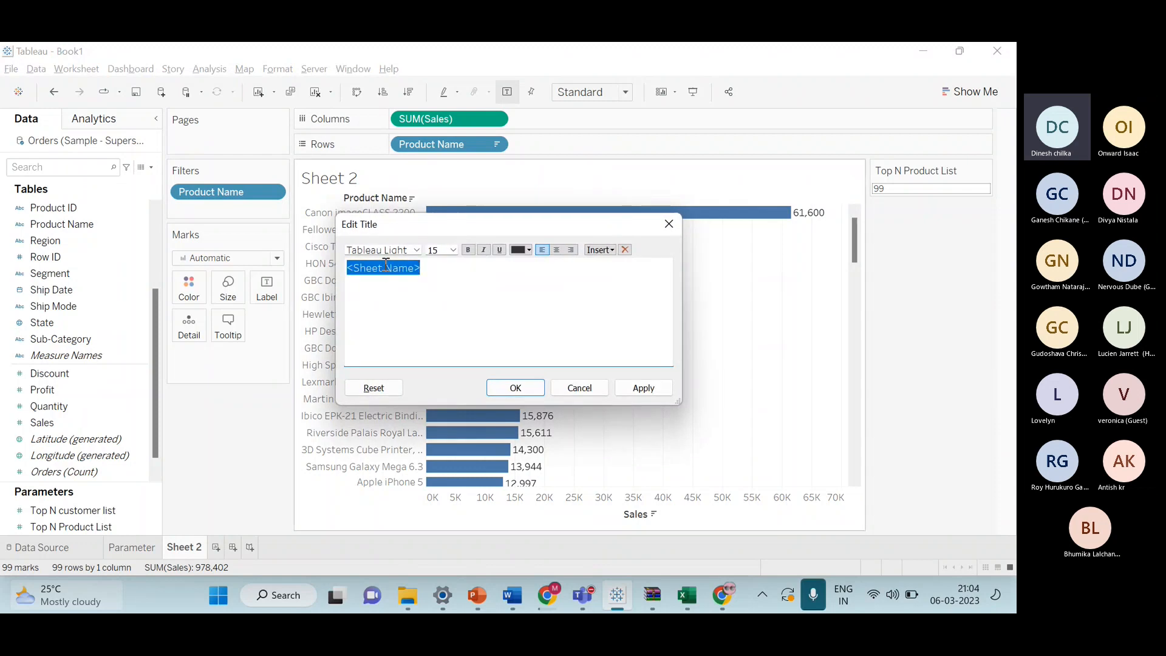
pyautogui.press('BackSpace')
pyautogui.click(602, 250)
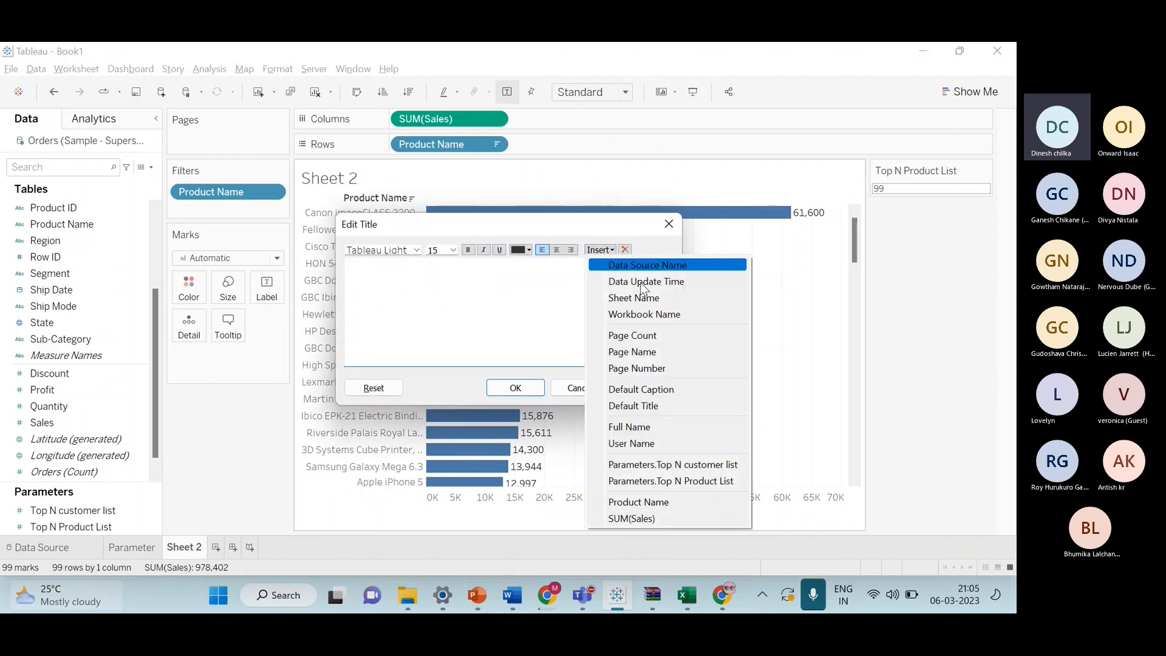
pyautogui.click(701, 481)
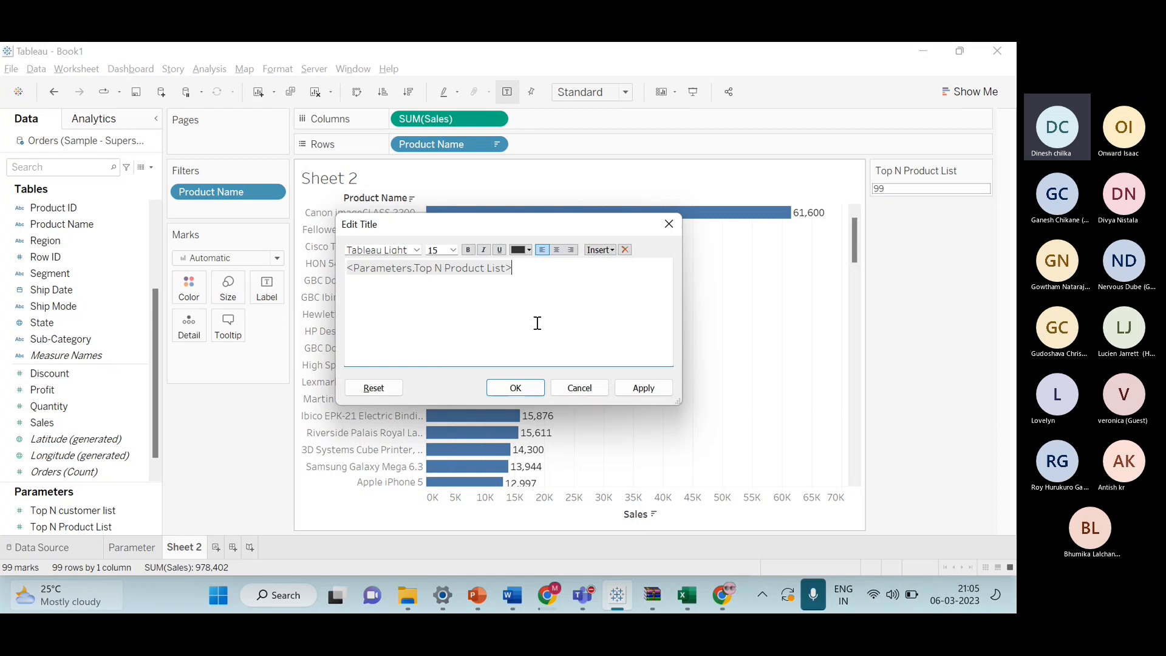
# Format the title text as bold, size 24, and centre-aligned.
pyautogui.doubleClick(478, 273)
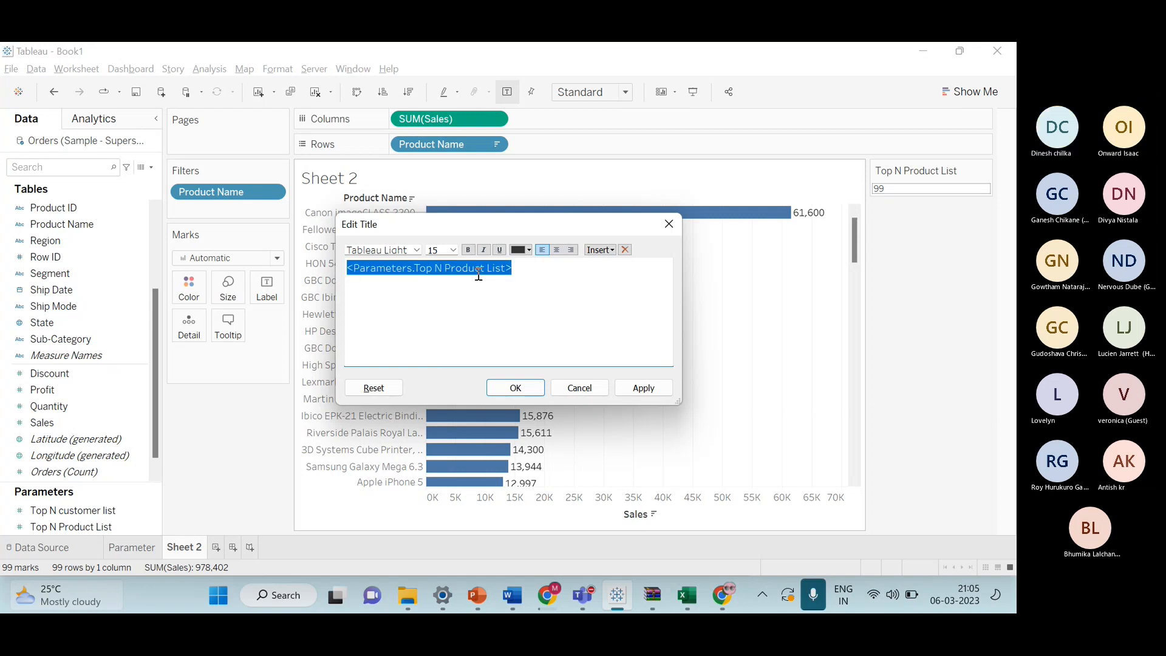
pyautogui.click(453, 250)
pyautogui.click(442, 371)
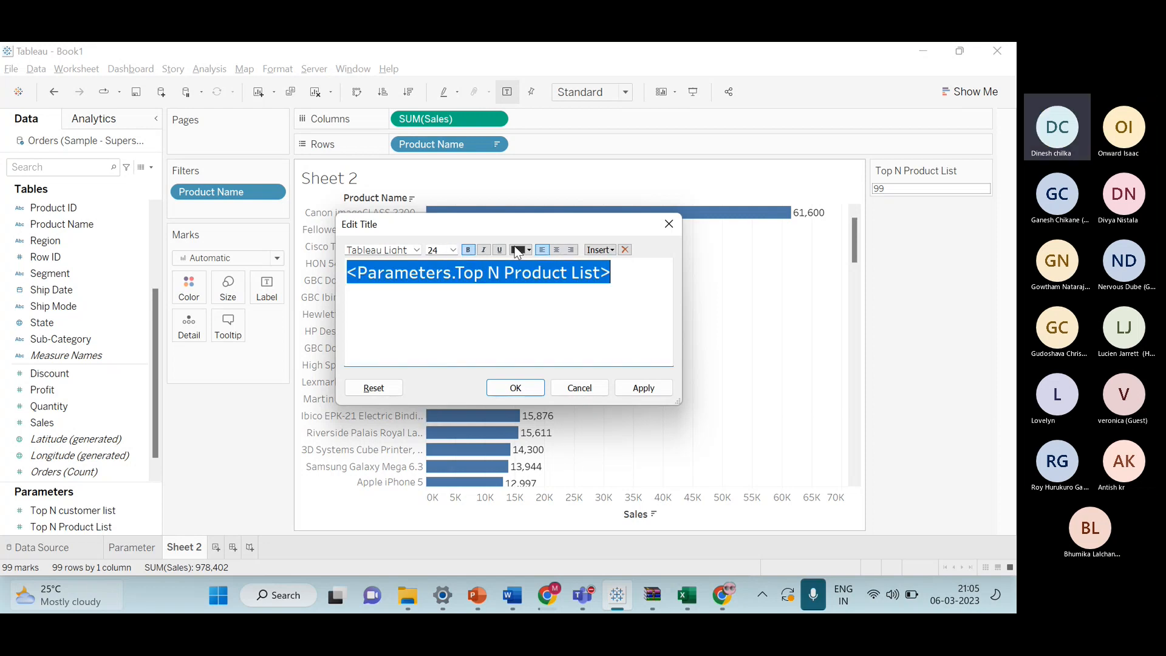
pyautogui.click(556, 249)
pyautogui.click(357, 273)
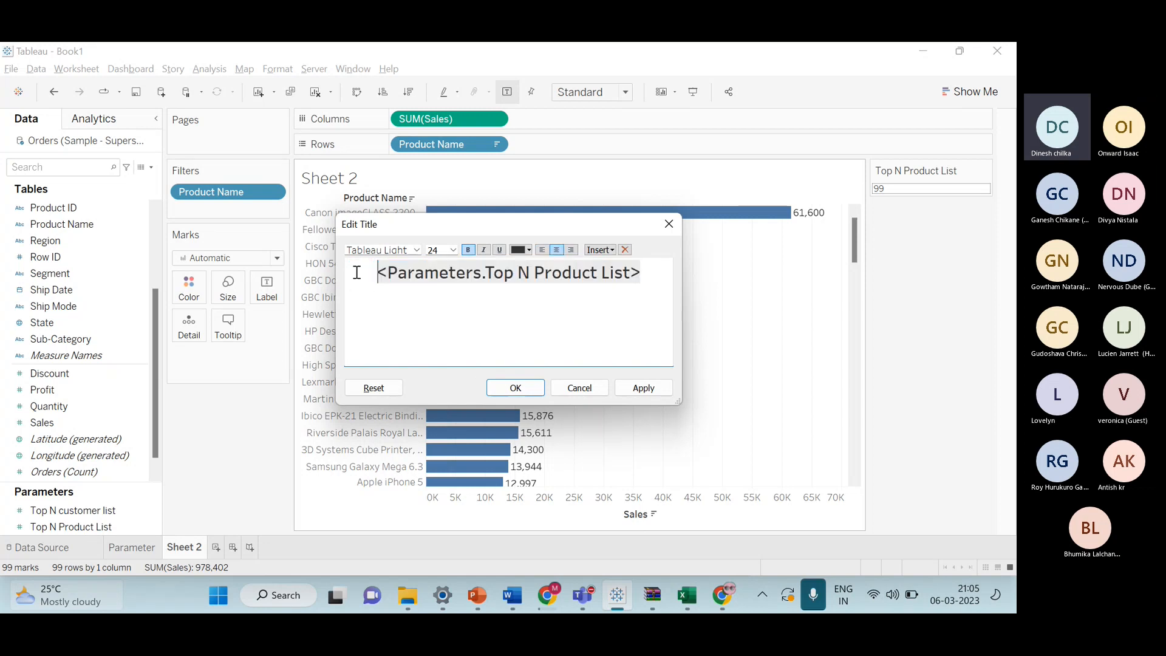
# Add the words Top before and Products after the parameter so the title reads Top <parameter> Products.
pyautogui.write('Top N')
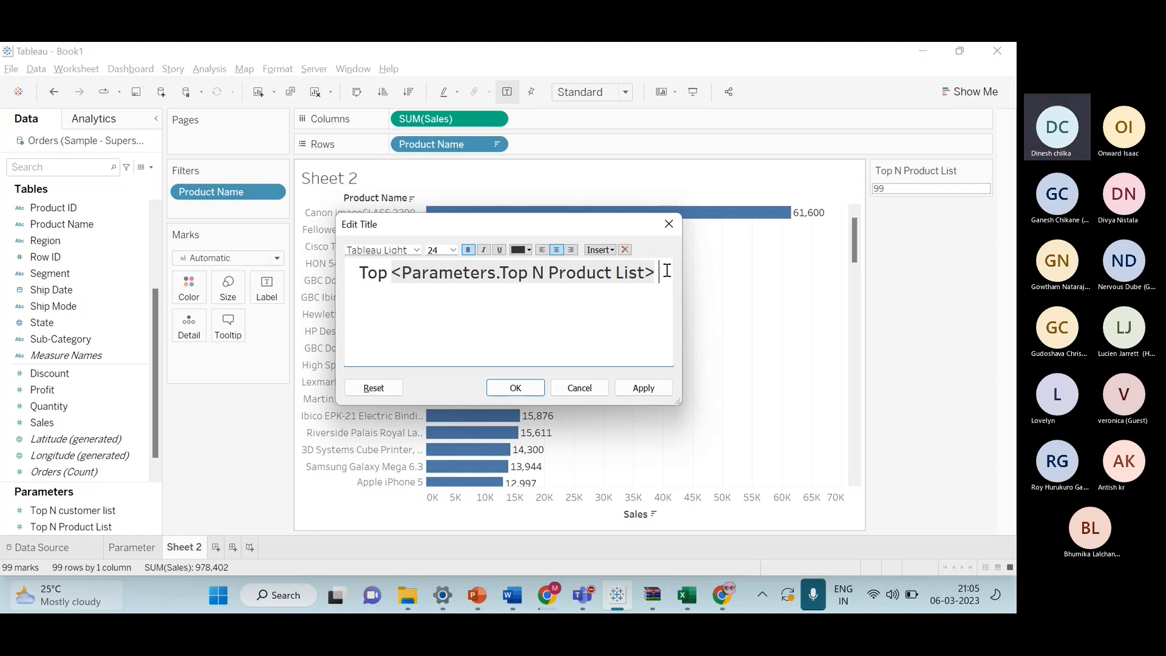
pyautogui.write(' Pro')
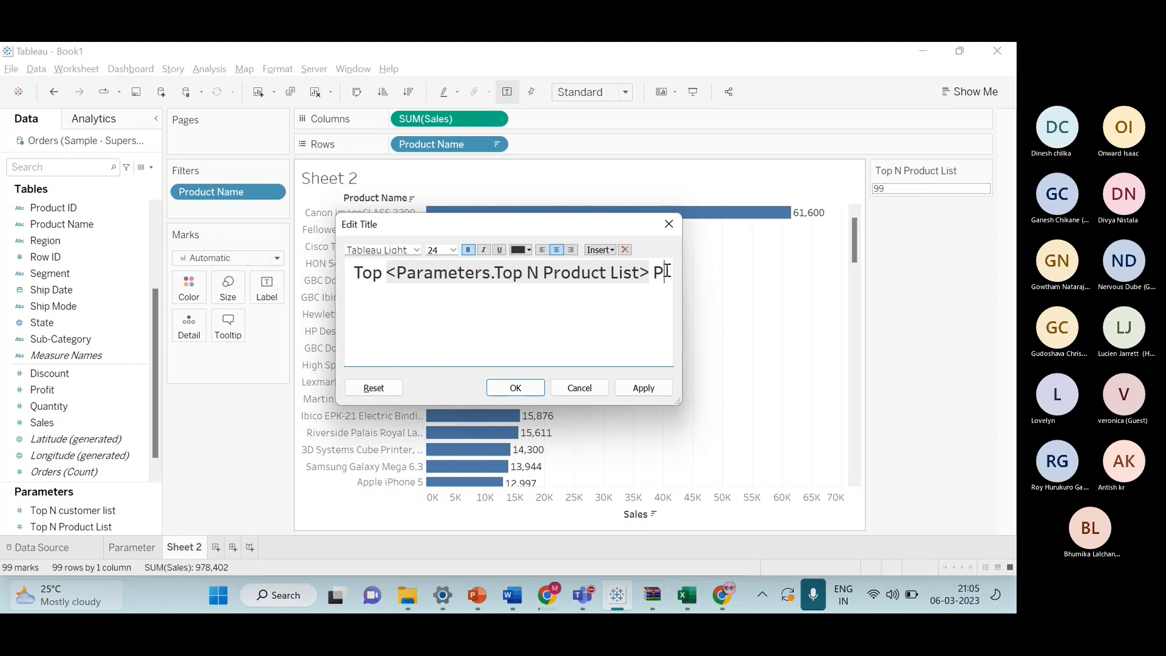
pyautogui.write('duct Lis')
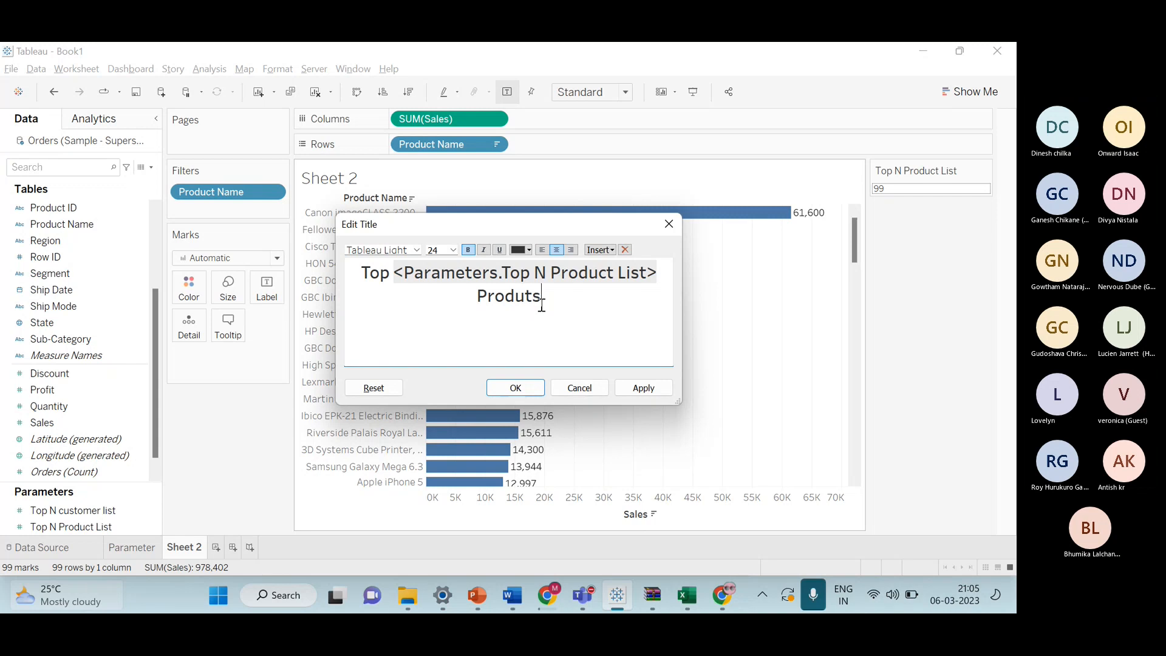
pyautogui.press('BackSpace')
pyautogui.press('BackSpace')
pyautogui.press('BackSpace')
pyautogui.write('ucts')
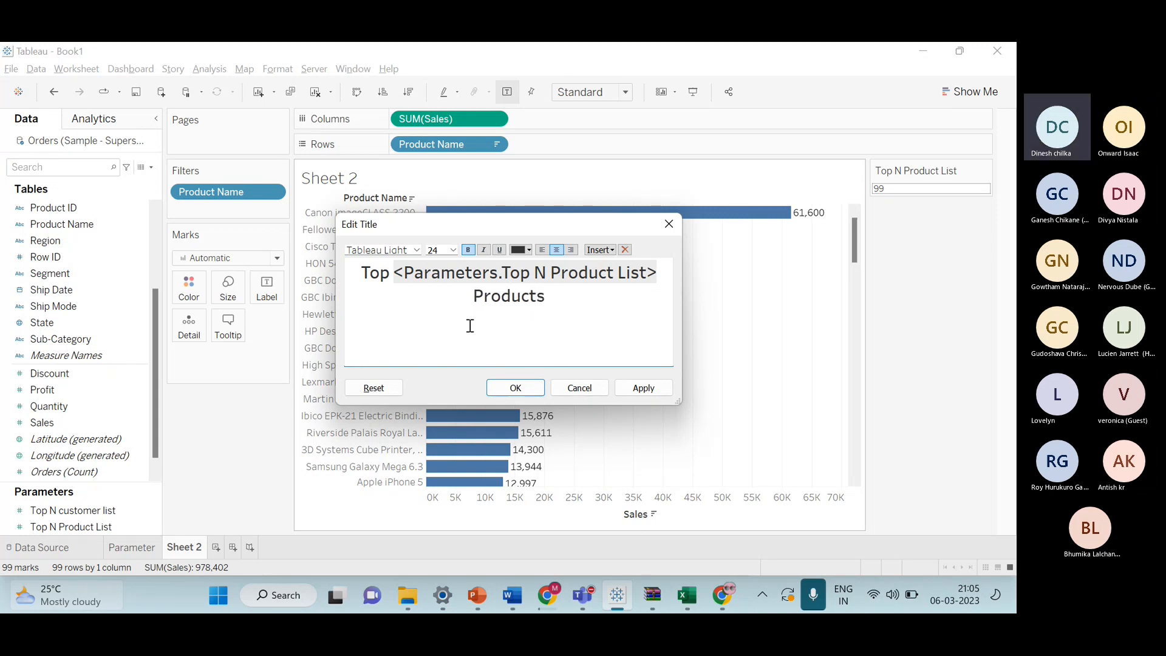
# Colour the whole title blue, confirm it, and switch to presentation mode.
pyautogui.click(474, 282)
pyautogui.hotkey('ctrl', 'a')
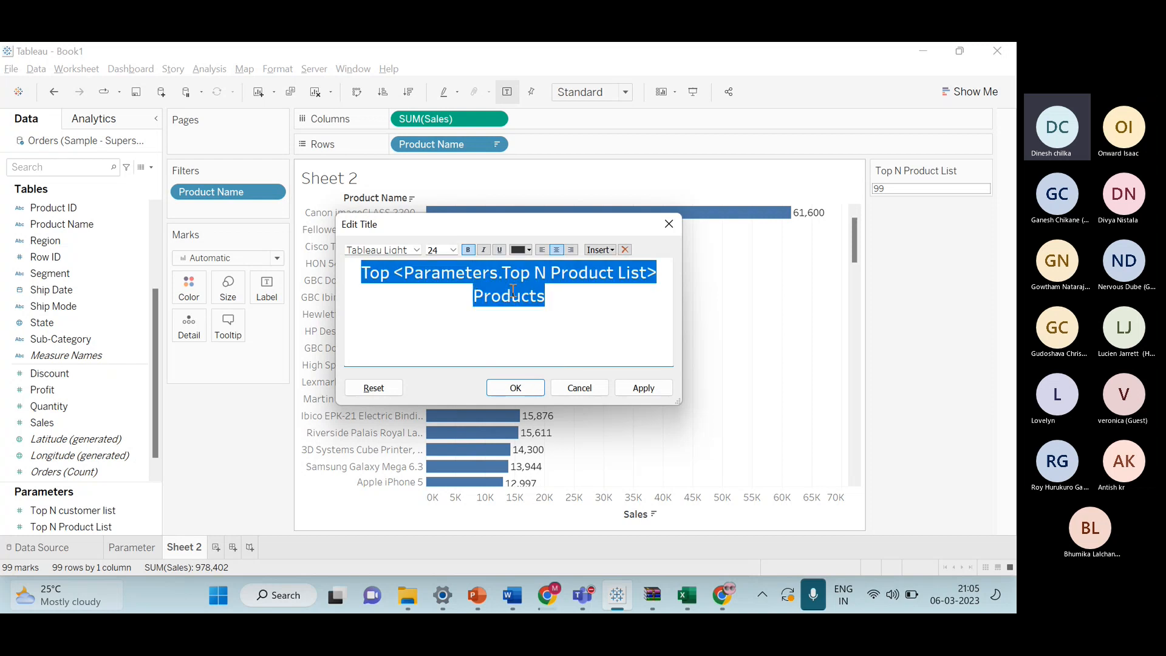
pyautogui.click(529, 250)
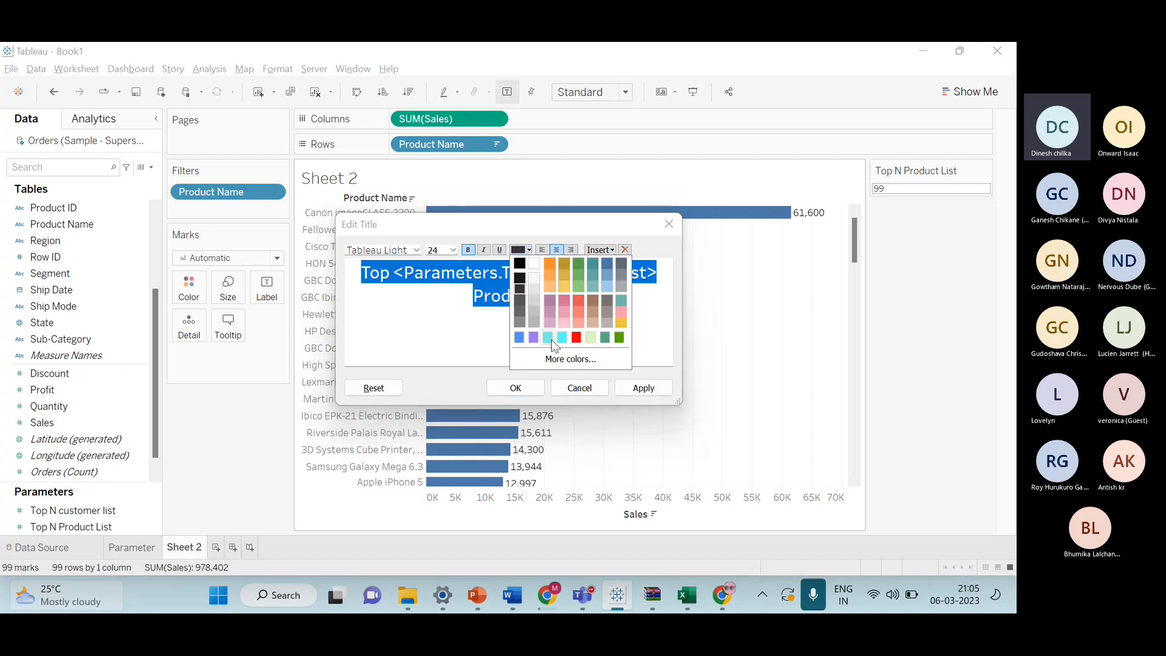
pyautogui.click(519, 337)
pyautogui.click(516, 387)
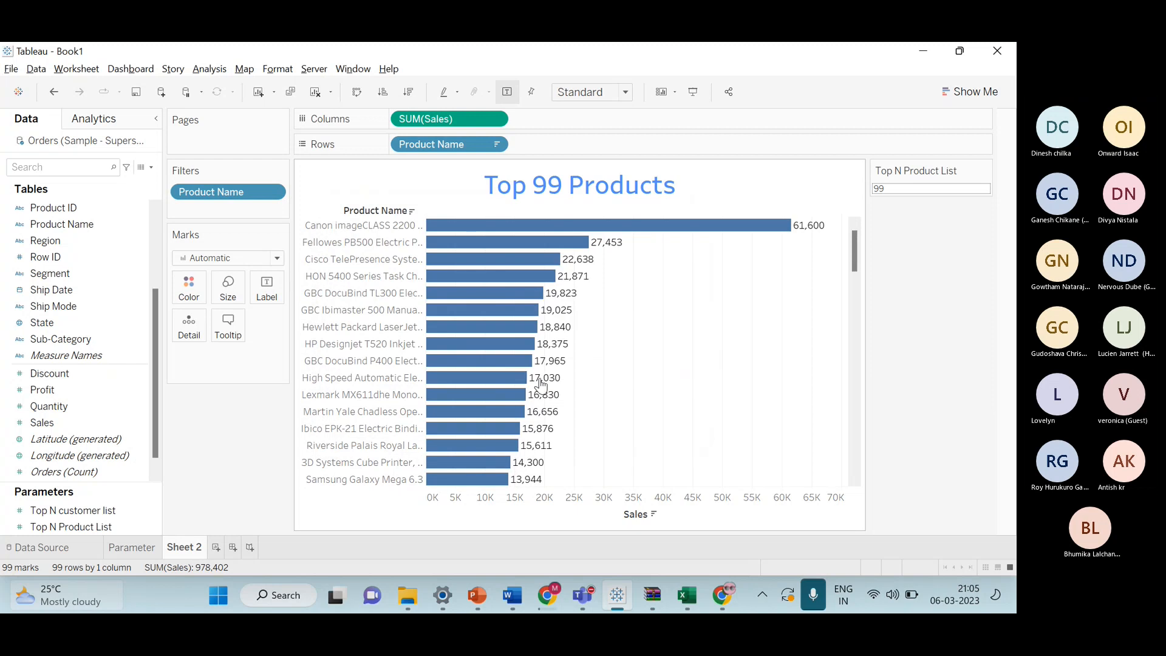
pyautogui.click(691, 92)
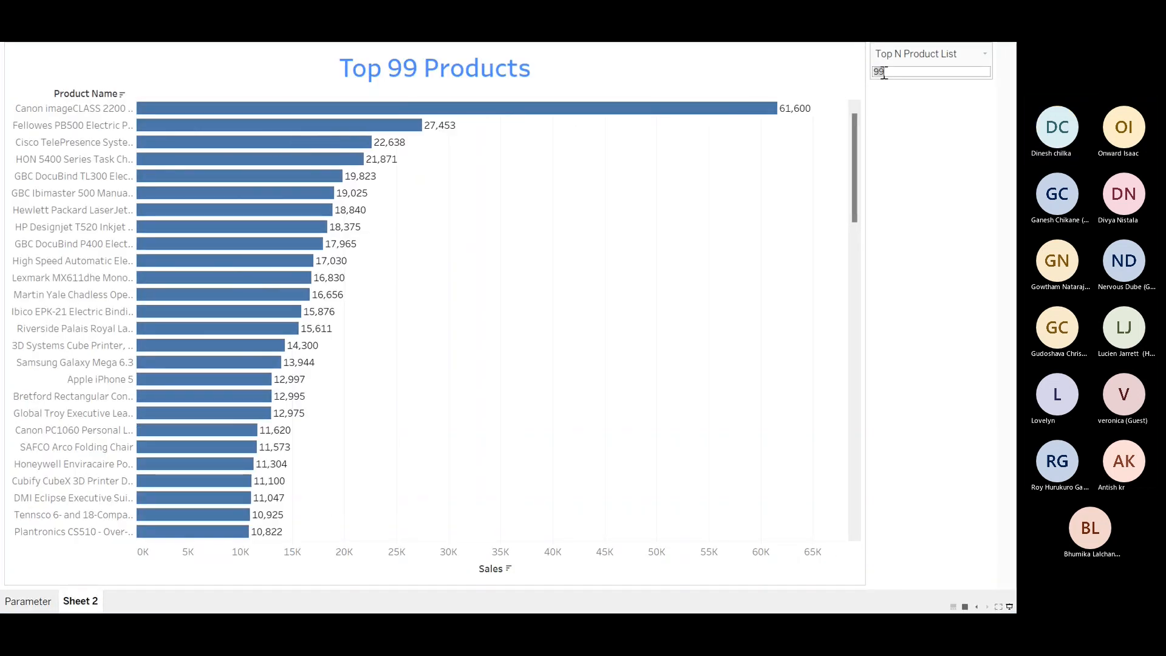
# Set the Top N Product List parameter to 80 and leave presentation mode.
pyautogui.press('BackSpace')
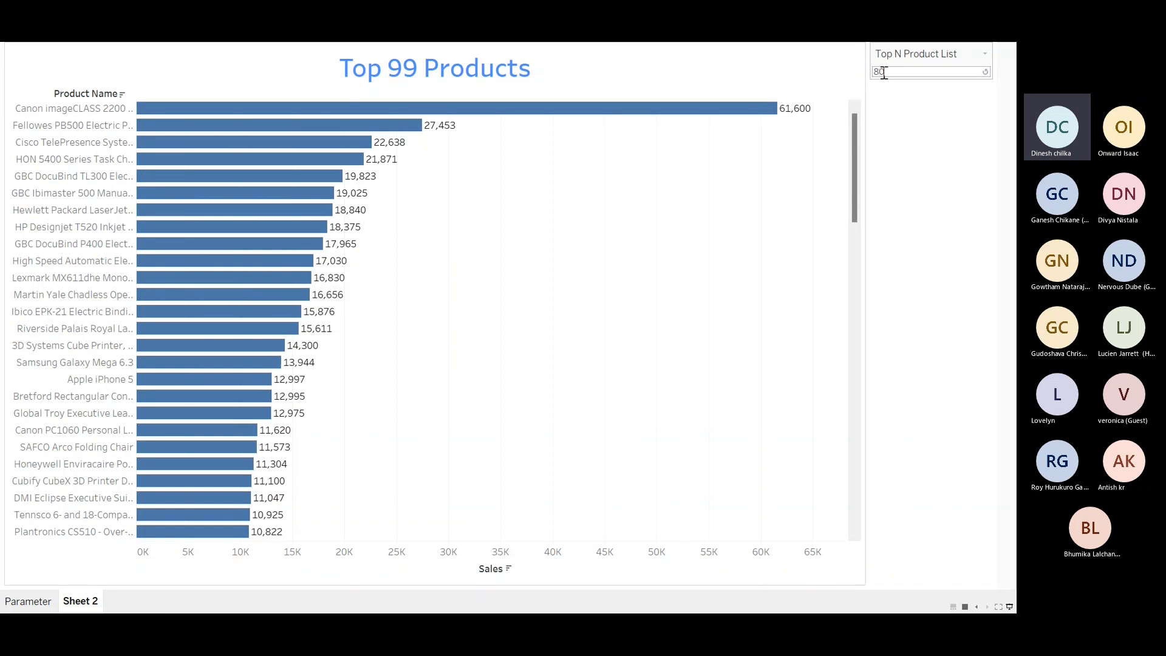
pyautogui.press('Return')
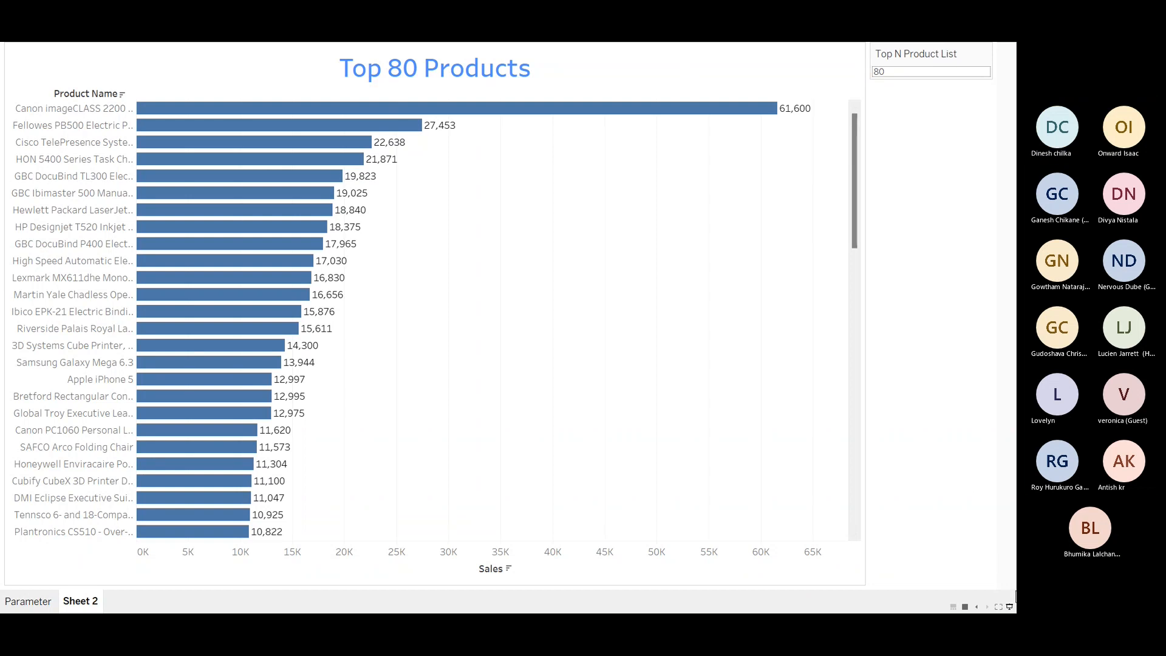
pyautogui.click(1009, 606)
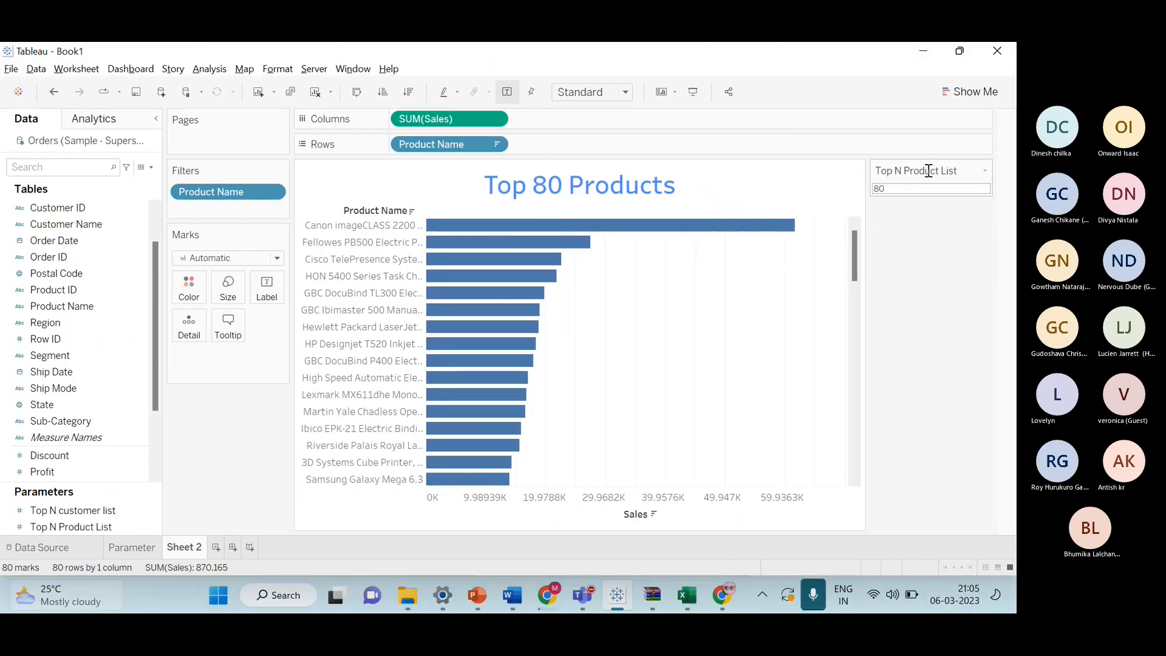
pyautogui.click(696, 99)
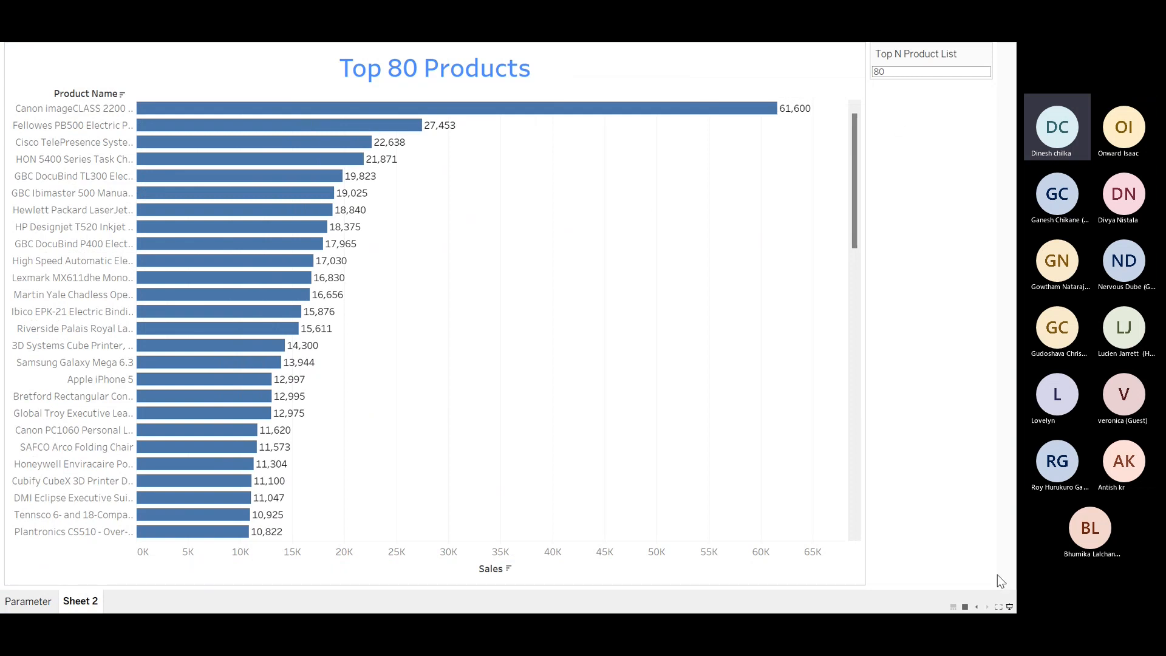
pyautogui.click(1009, 607)
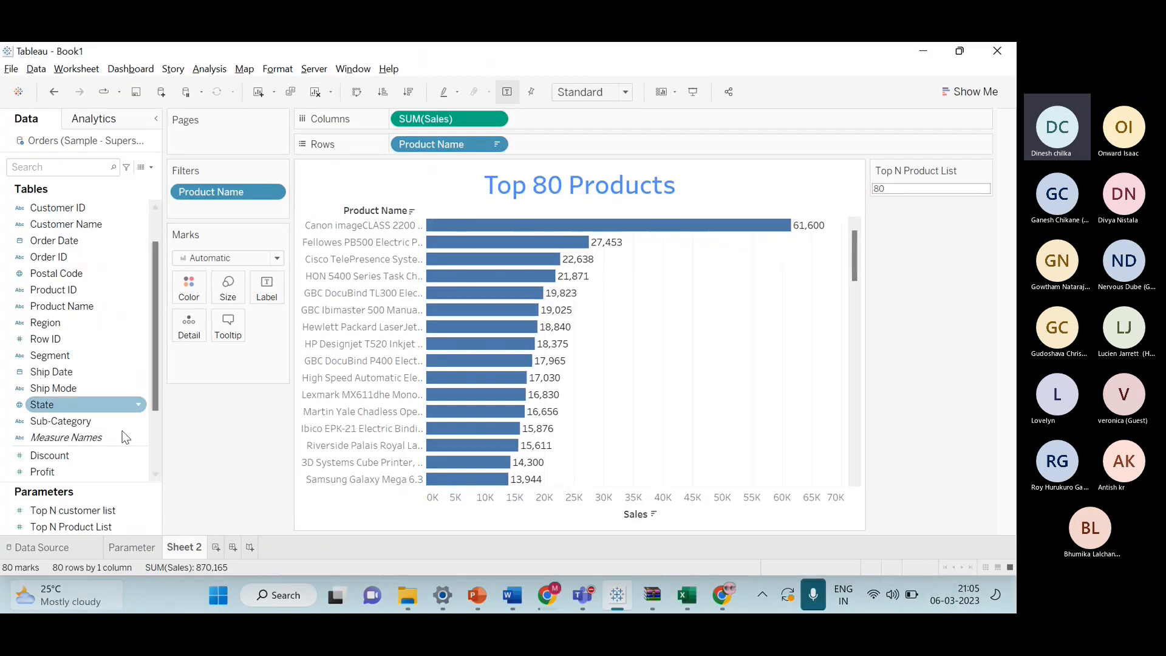
pyautogui.scroll(-3, 67, 376)
pyautogui.scroll(3, 64, 269)
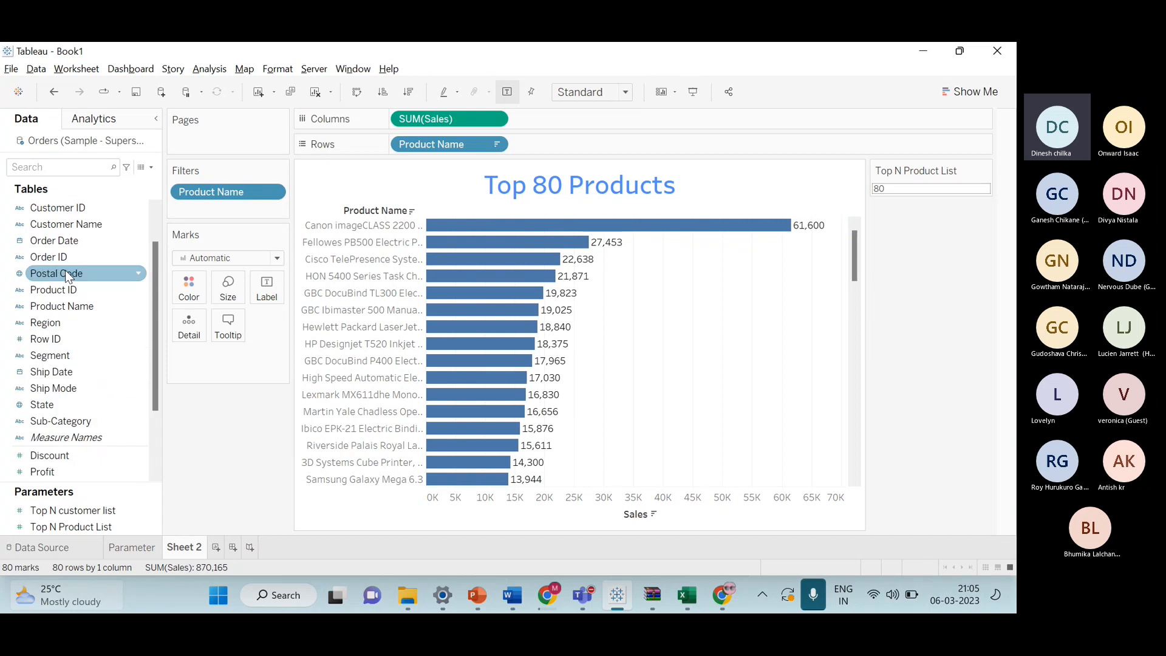
# Colour the bars by Product Name and give the marks a black border.
pyautogui.moveTo(73, 306); pyautogui.dragTo(185, 299)
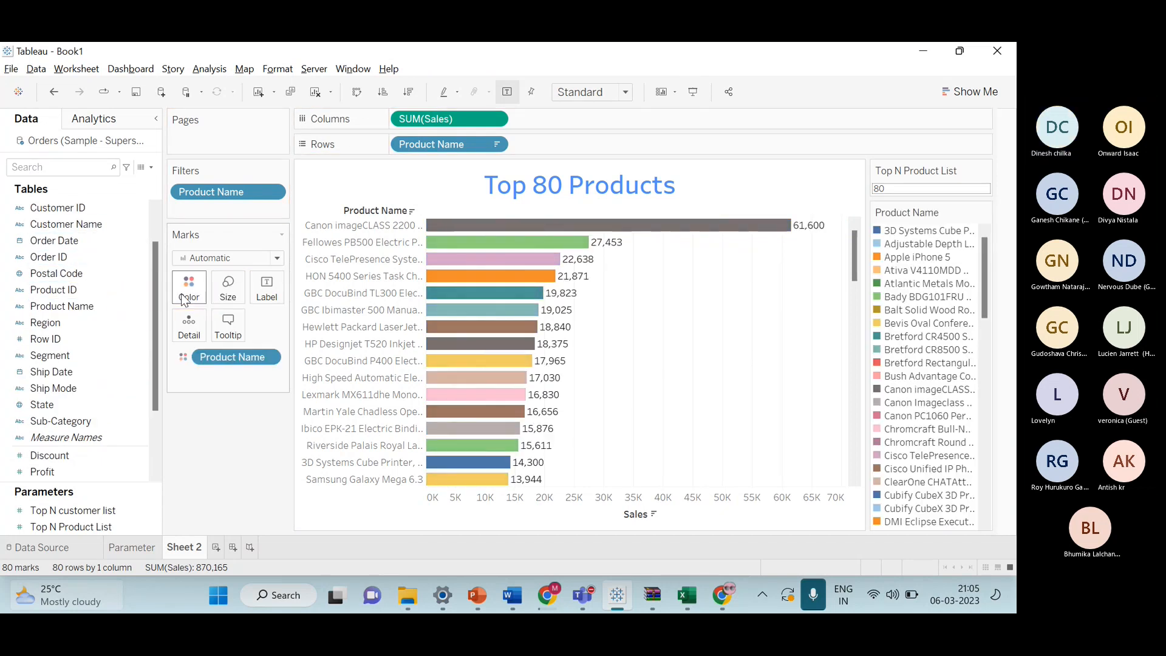
pyautogui.click(200, 300)
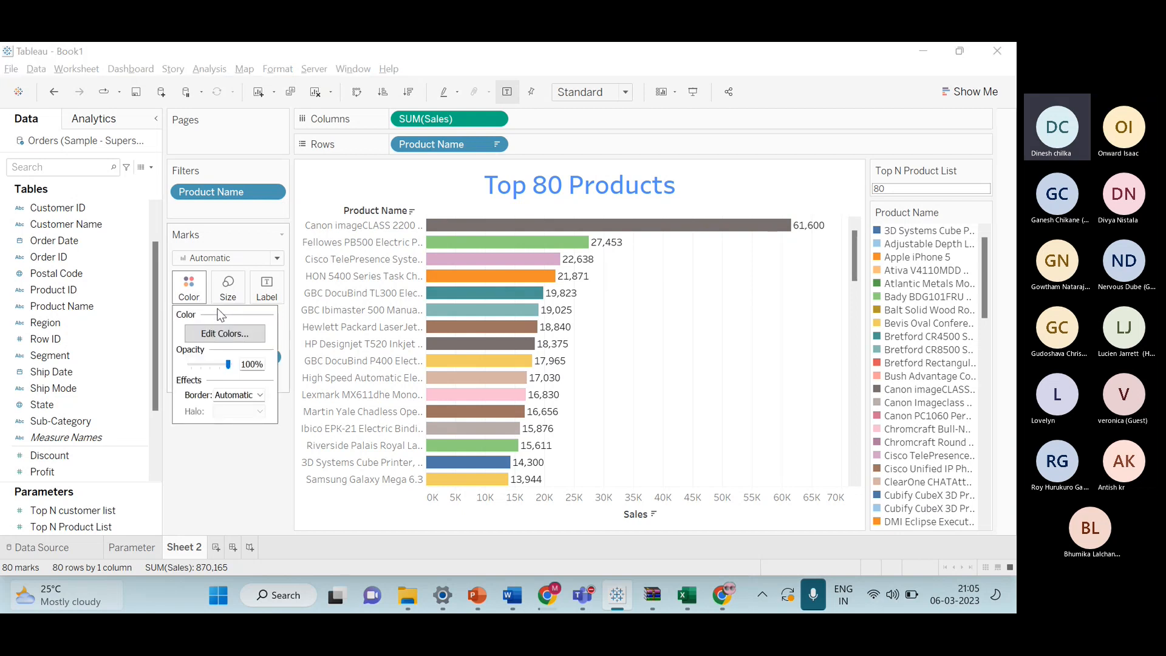
pyautogui.click(259, 394)
pyautogui.click(223, 451)
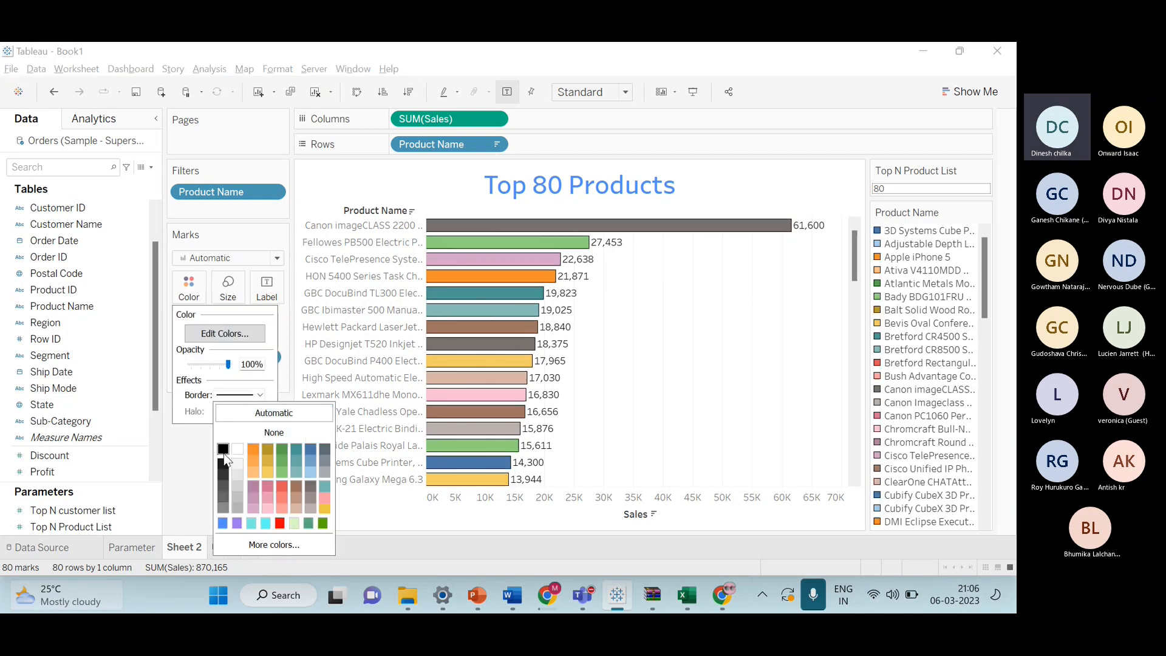
pyautogui.click(185, 443)
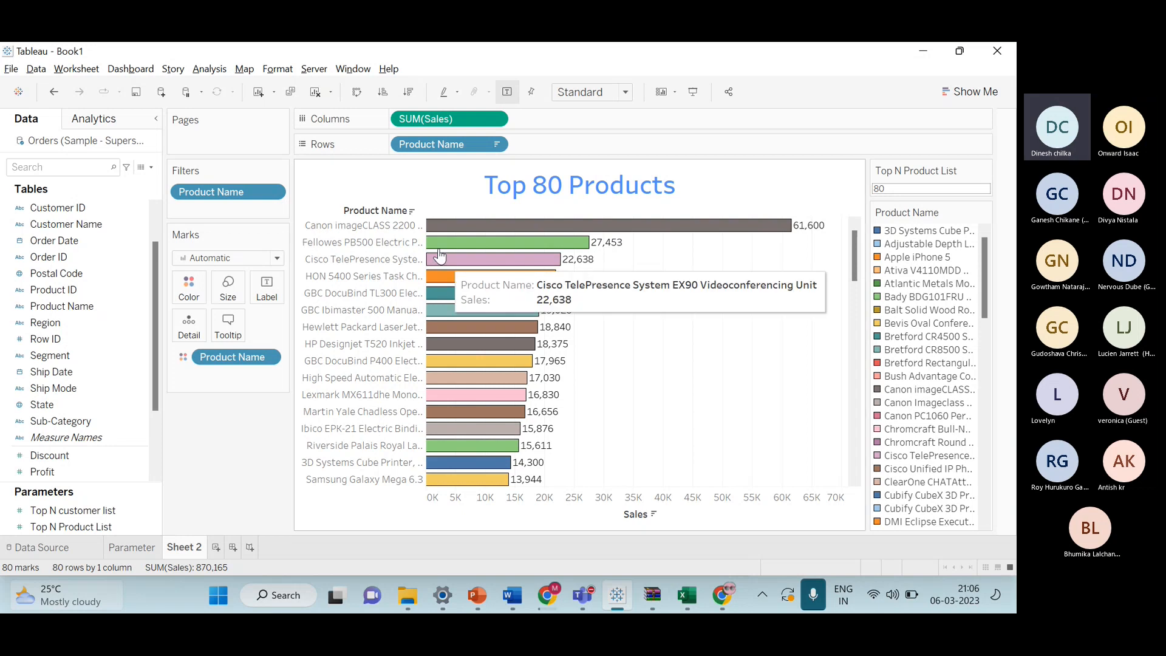
# Hide the Sales axis header.
pyautogui.rightClick(605, 509)
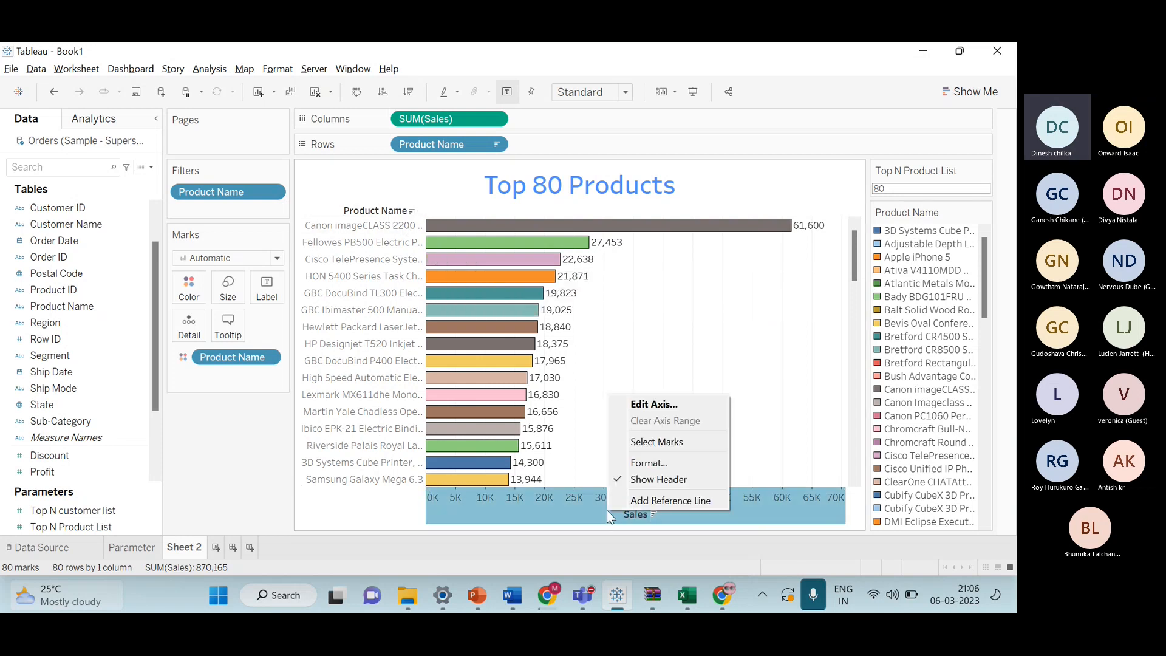
pyautogui.click(645, 479)
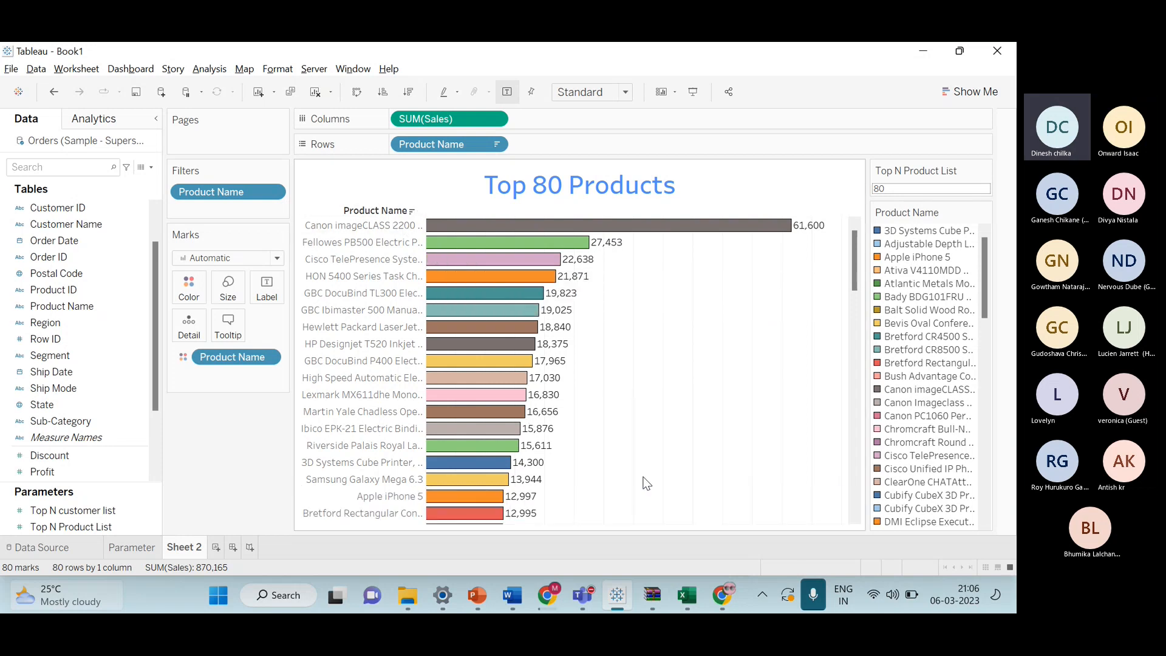
pyautogui.rightClick(377, 211)
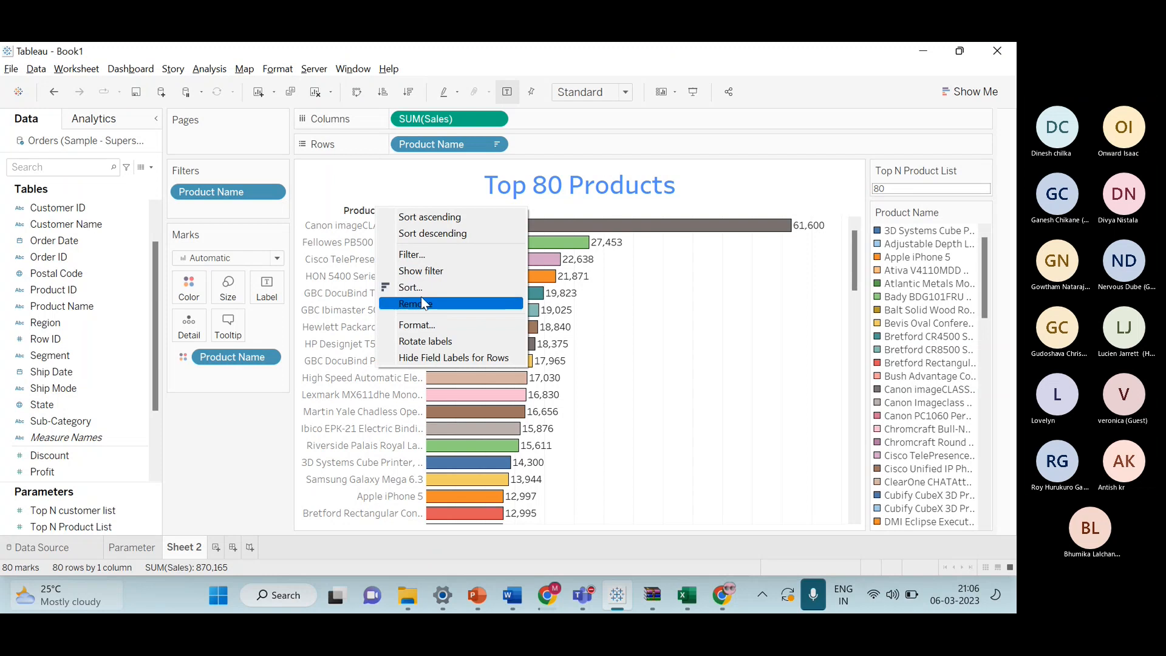
pyautogui.click(424, 303)
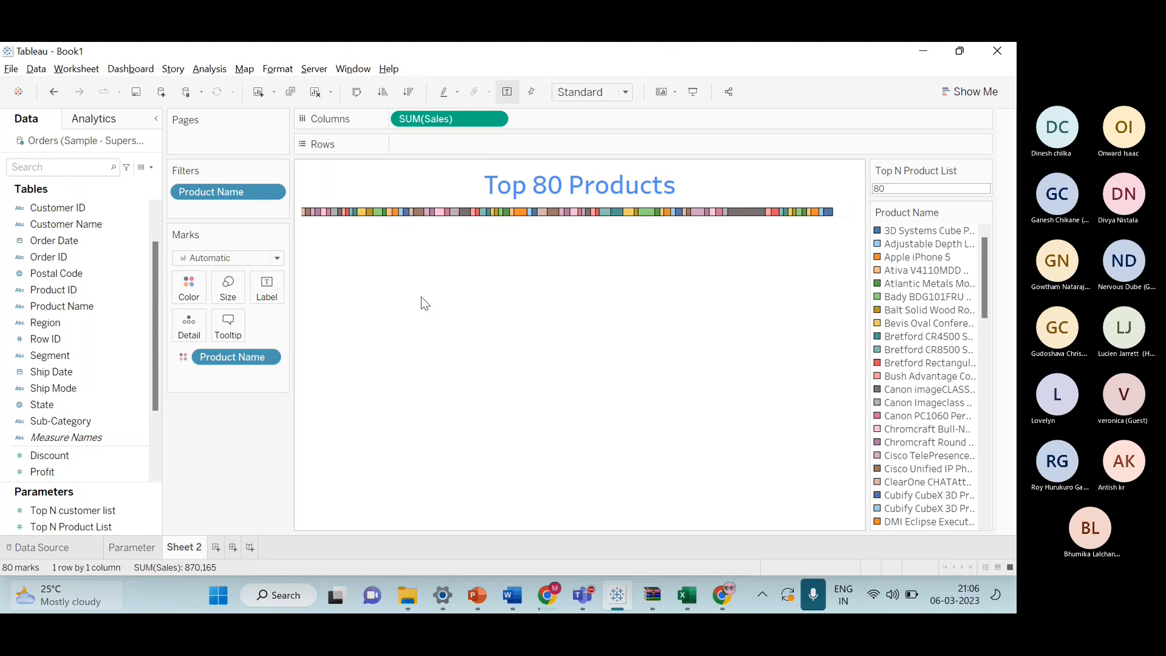
pyautogui.hotkey('ctrl', 'z')
pyautogui.rightClick(377, 218)
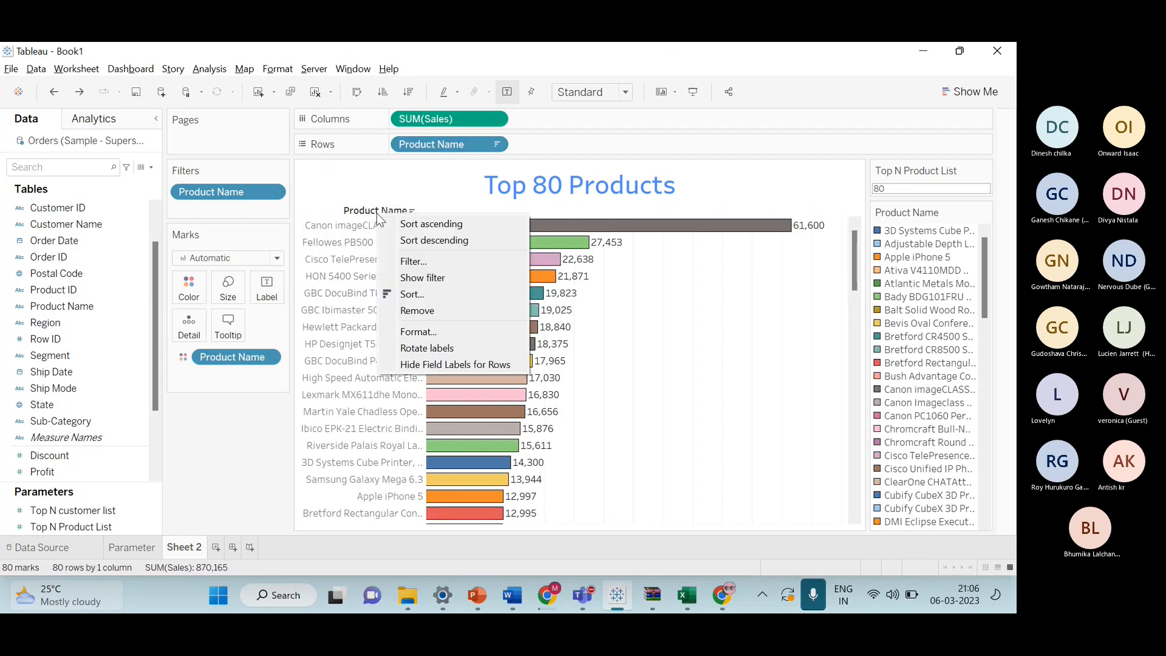
pyautogui.click(439, 311)
pyautogui.hotkey('ctrl', 'z')
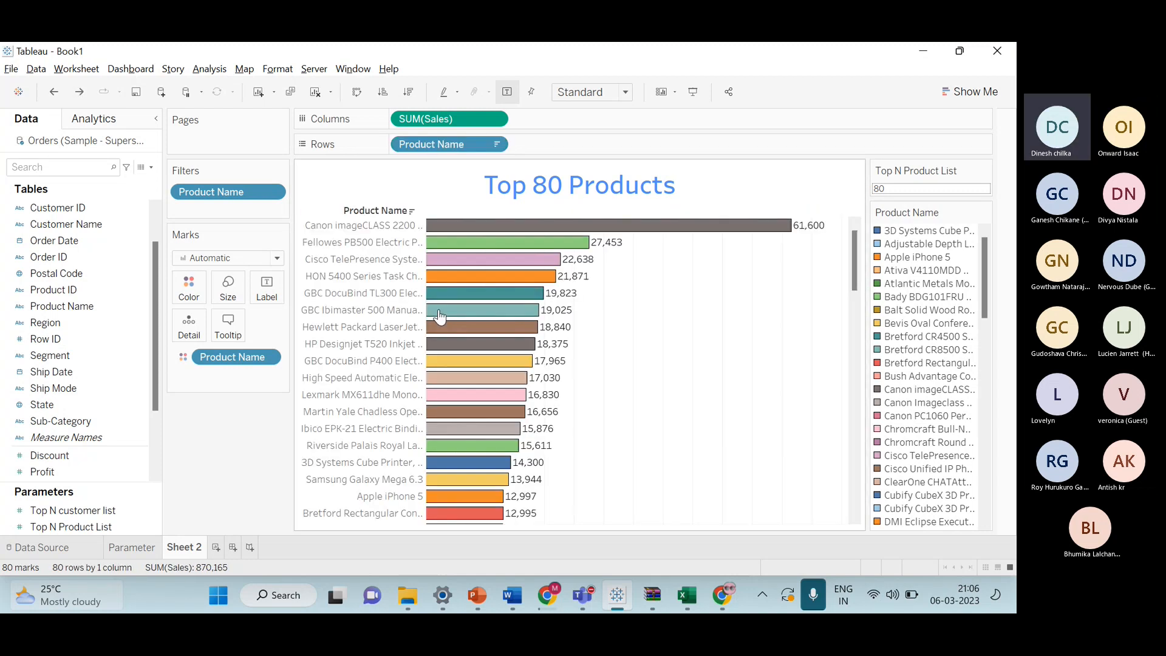
# Hide the field labels for rows so the Product Name header disappears.
pyautogui.rightClick(369, 210)
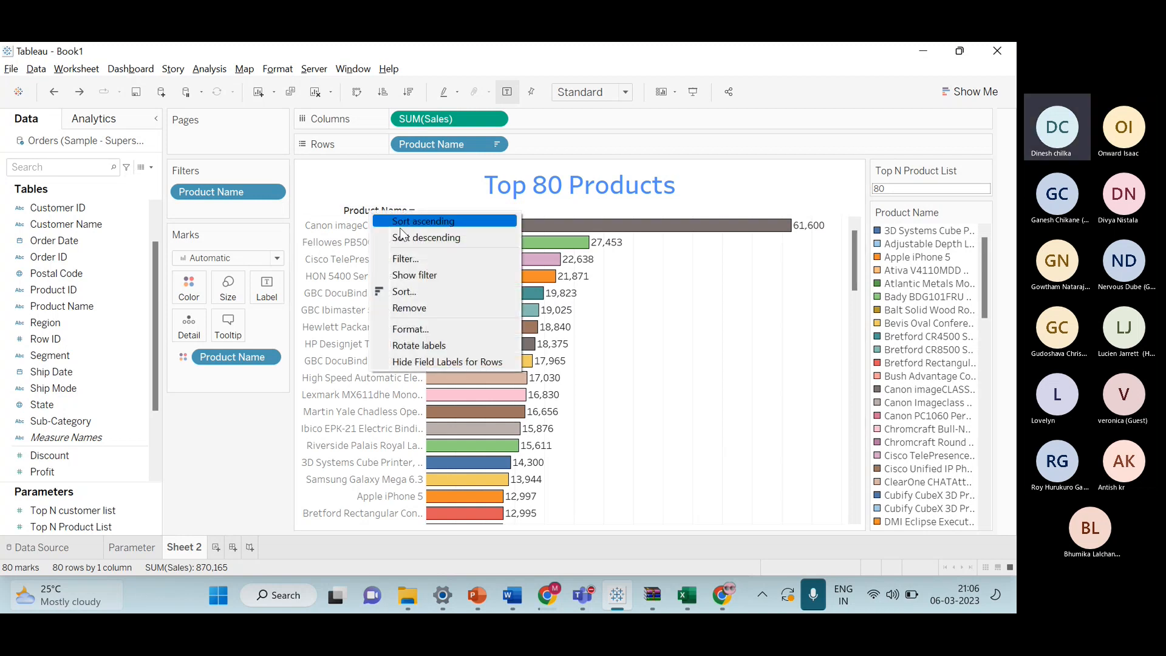
pyautogui.click(479, 362)
pyautogui.scroll(-3, 639, 385)
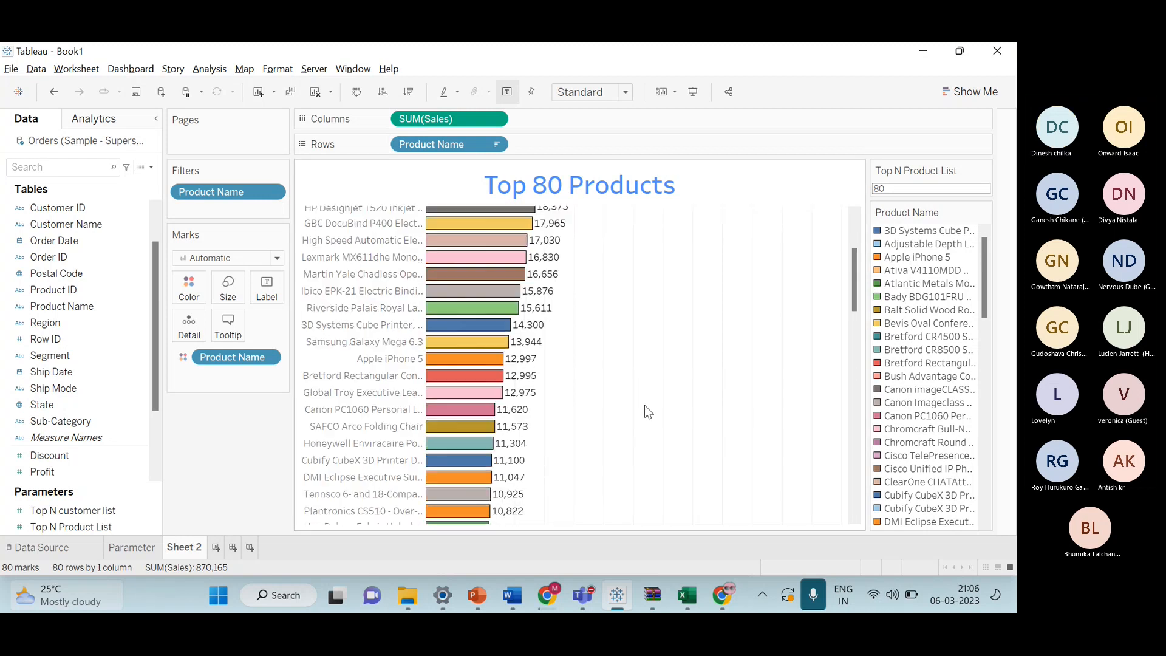
# Review the whole Top 80 Products chart in presentation mode, then leave presentation mode.
pyautogui.click(696, 101)
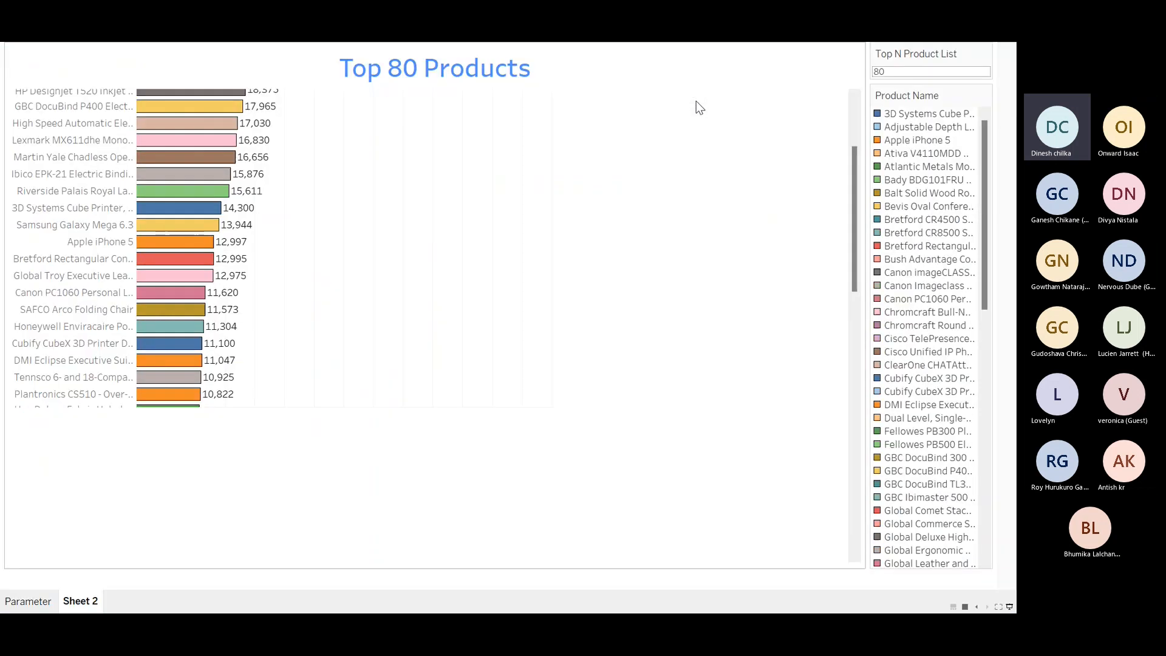
pyautogui.scroll(3, 353, 319)
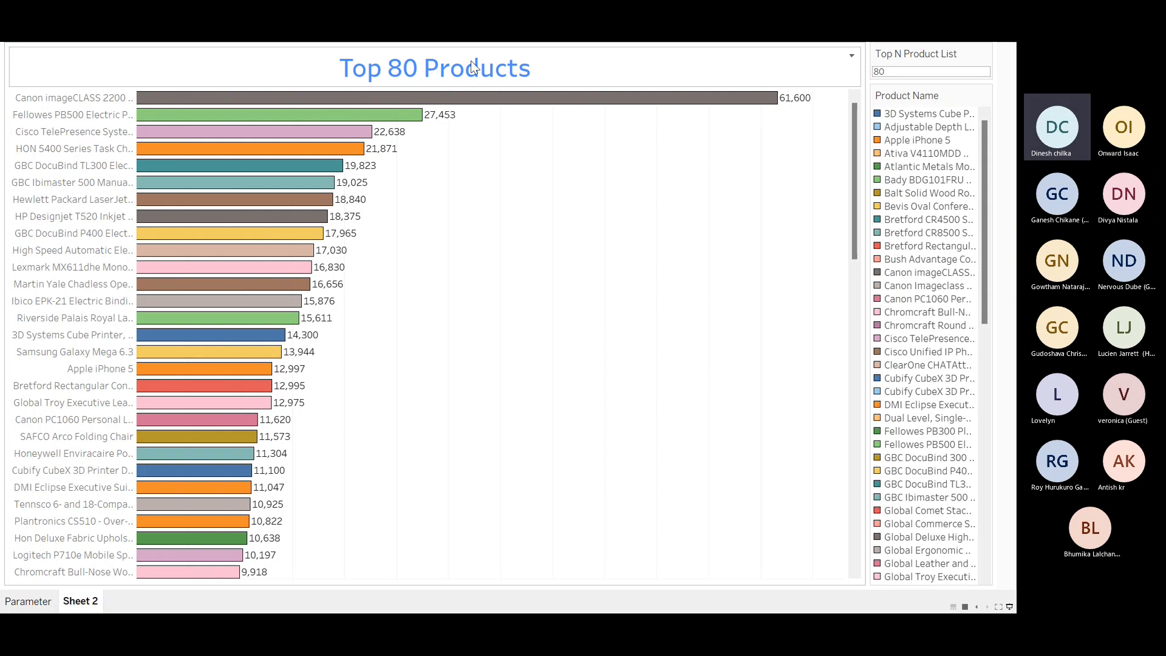
pyautogui.scroll(-3, 262, 198)
pyautogui.scroll(-15, 262, 198)
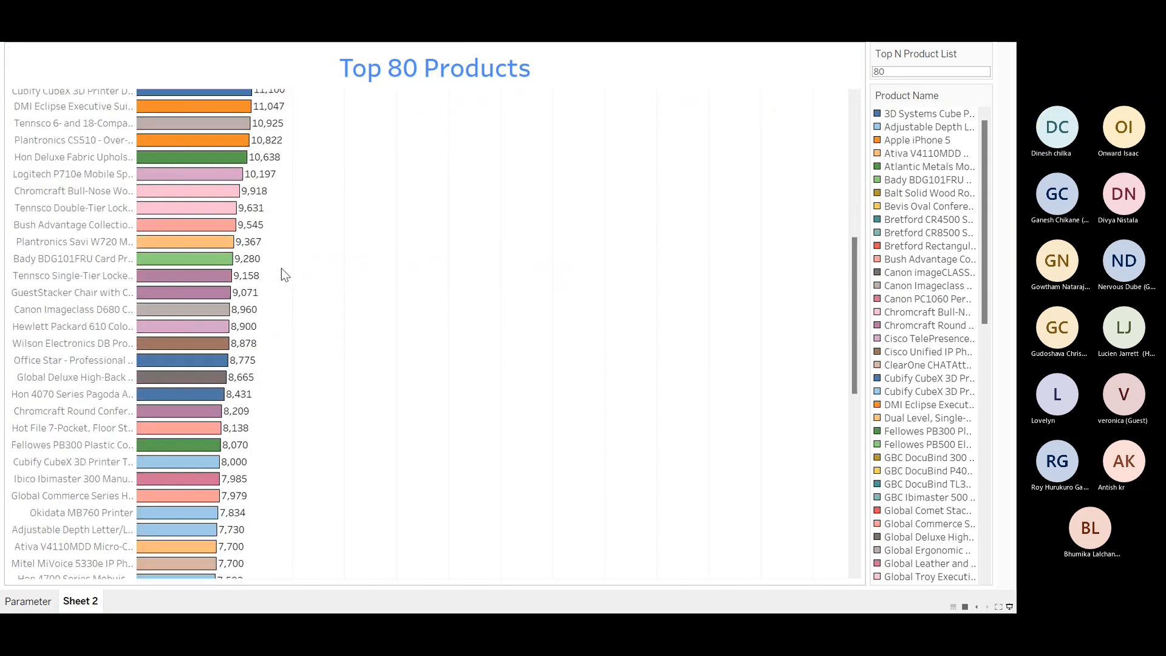
pyautogui.scroll(-2, 293, 325)
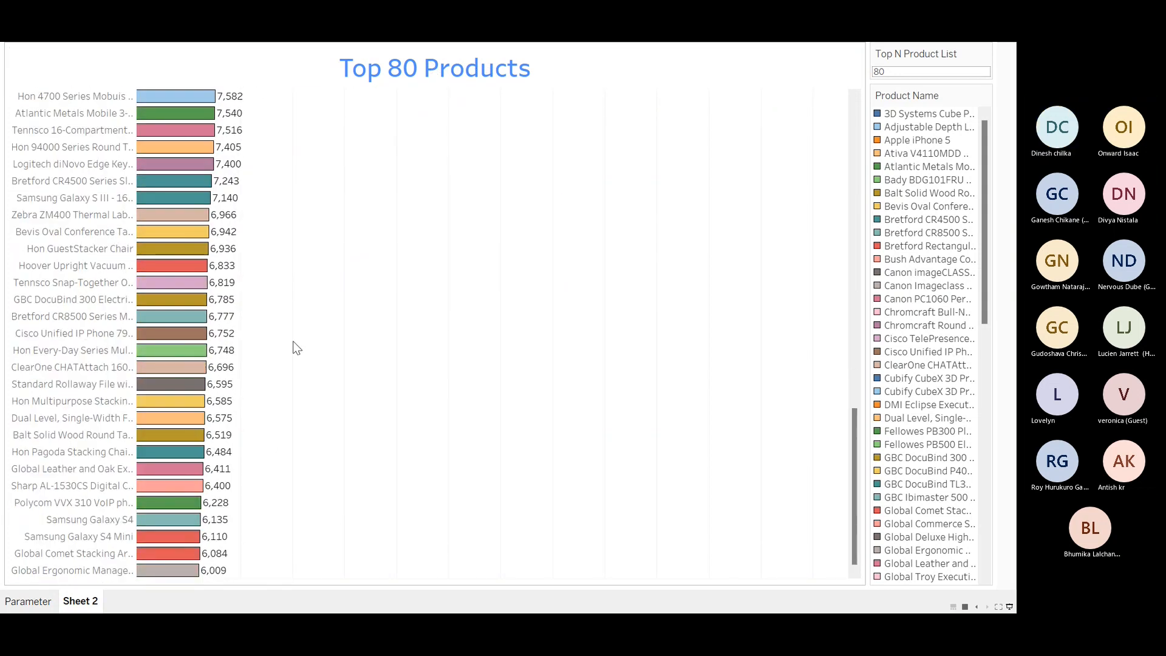
pyautogui.scroll(5, 297, 344)
pyautogui.scroll(12, 297, 346)
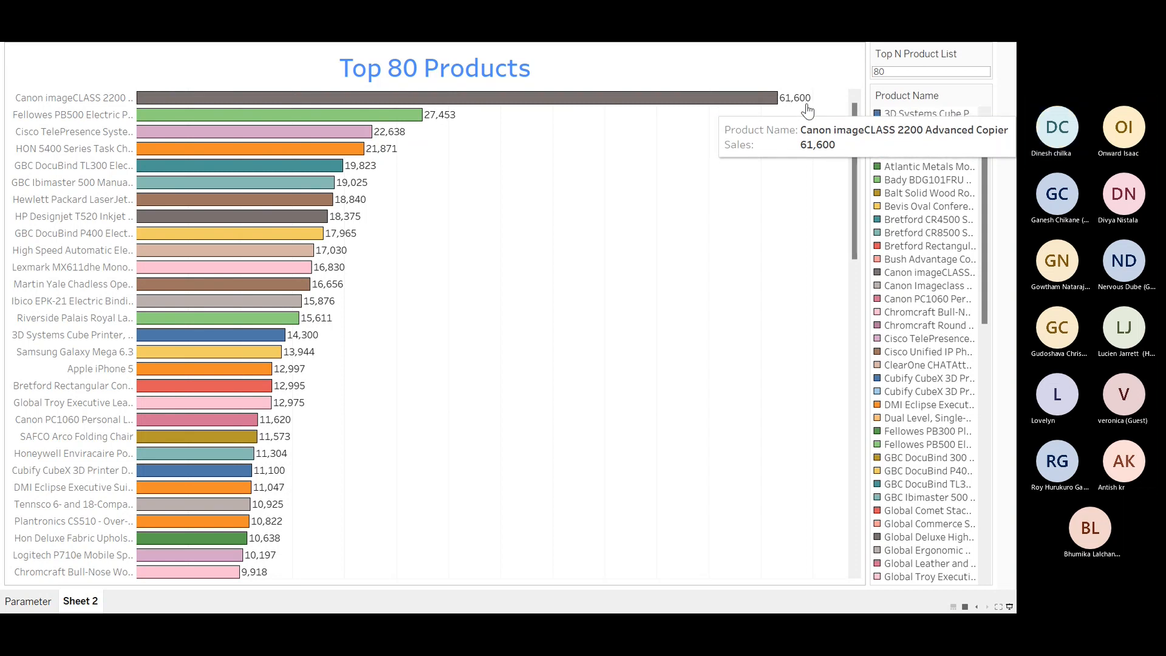
pyautogui.click(1009, 606)
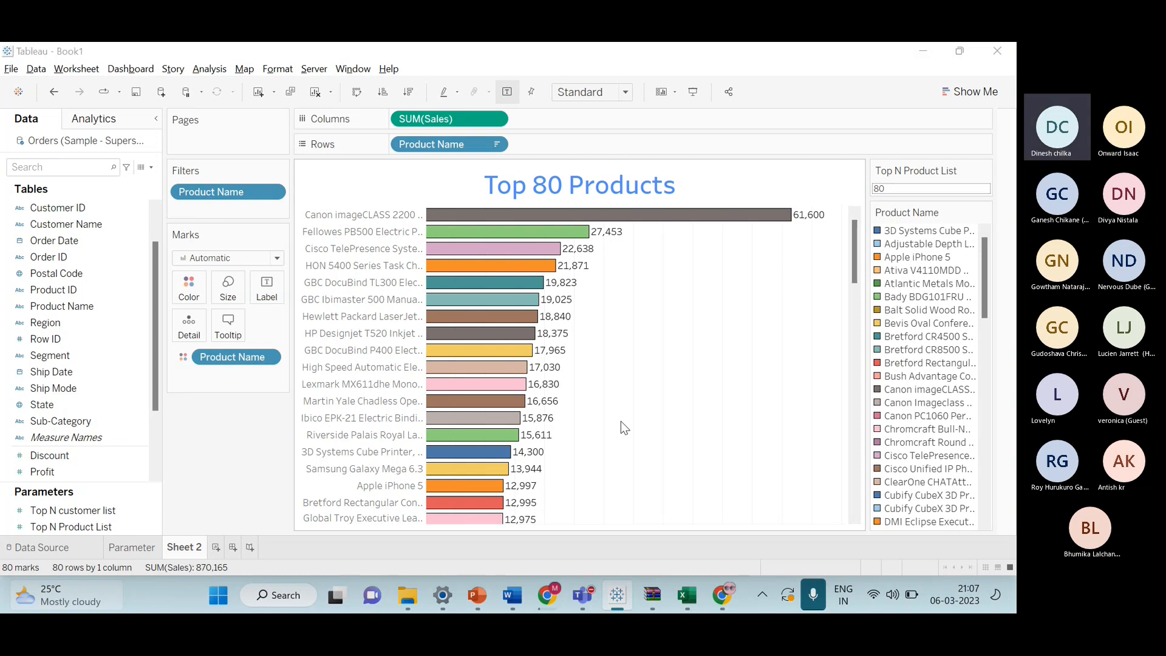
# Switch to the Teams meeting and stop sharing the screen.
pyautogui.press('super+Tab')
pyautogui.press('Escape')
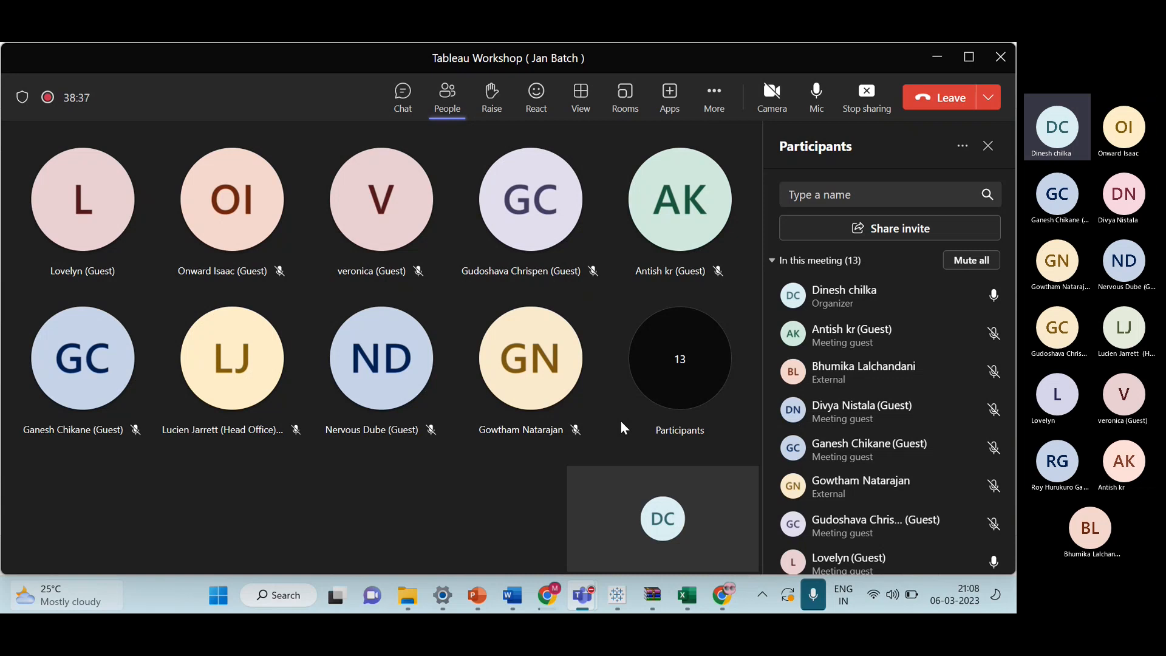
pyautogui.click(868, 113)
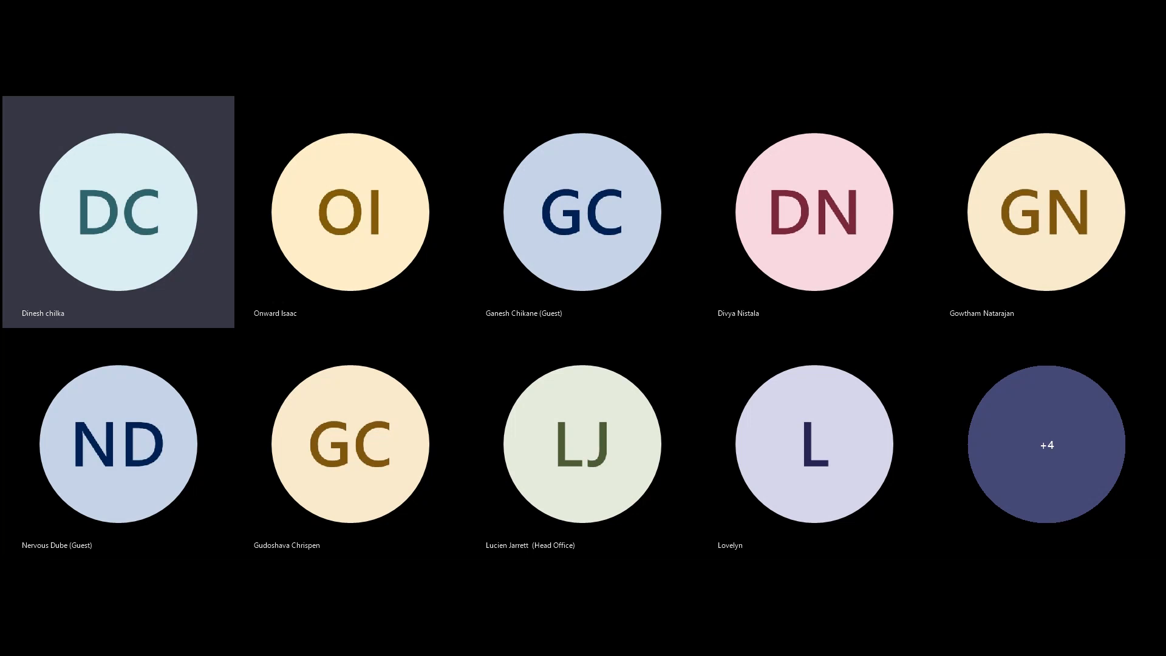
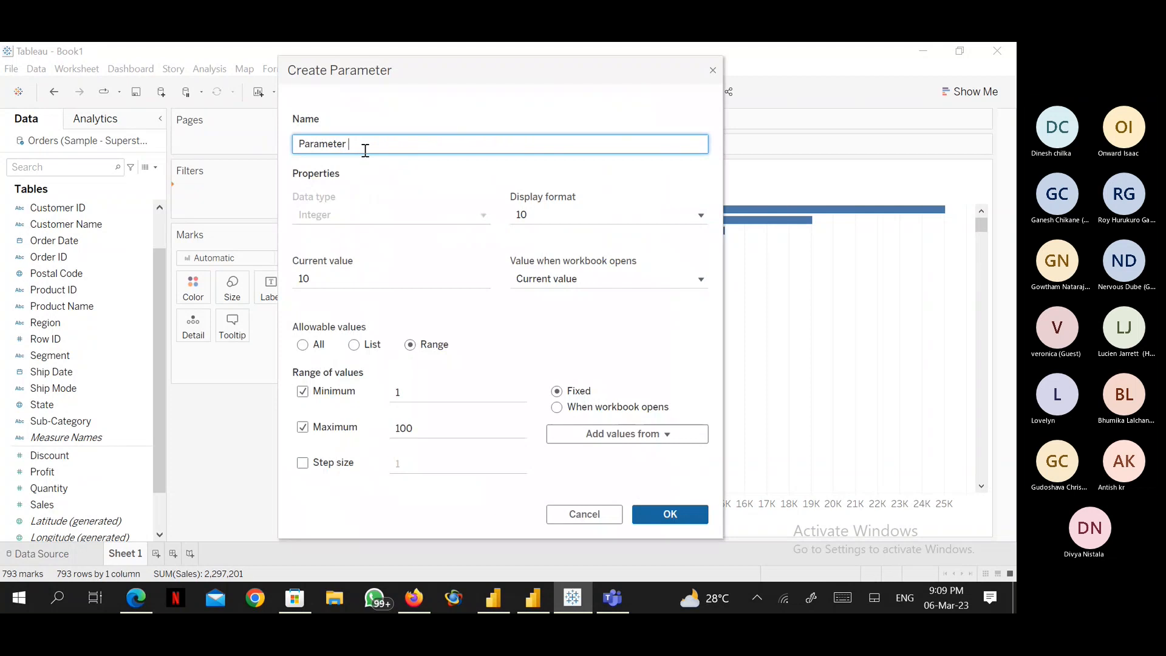
# Create the parameter Top N Customer List with a step size of 1 and apply it to the Customer Name Top filter.
pyautogui.press('BackSpace')
pyautogui.press('BackSpace')
pyautogui.press('BackSpace')
pyautogui.press('BackSpace')
pyautogui.press('BackSpace')
pyautogui.press('BackSpace')
pyautogui.press('BackSpace')
pyautogui.press('BackSpace')
pyautogui.press('BackSpace')
pyautogui.press('BackSpace')
pyautogui.write('T')
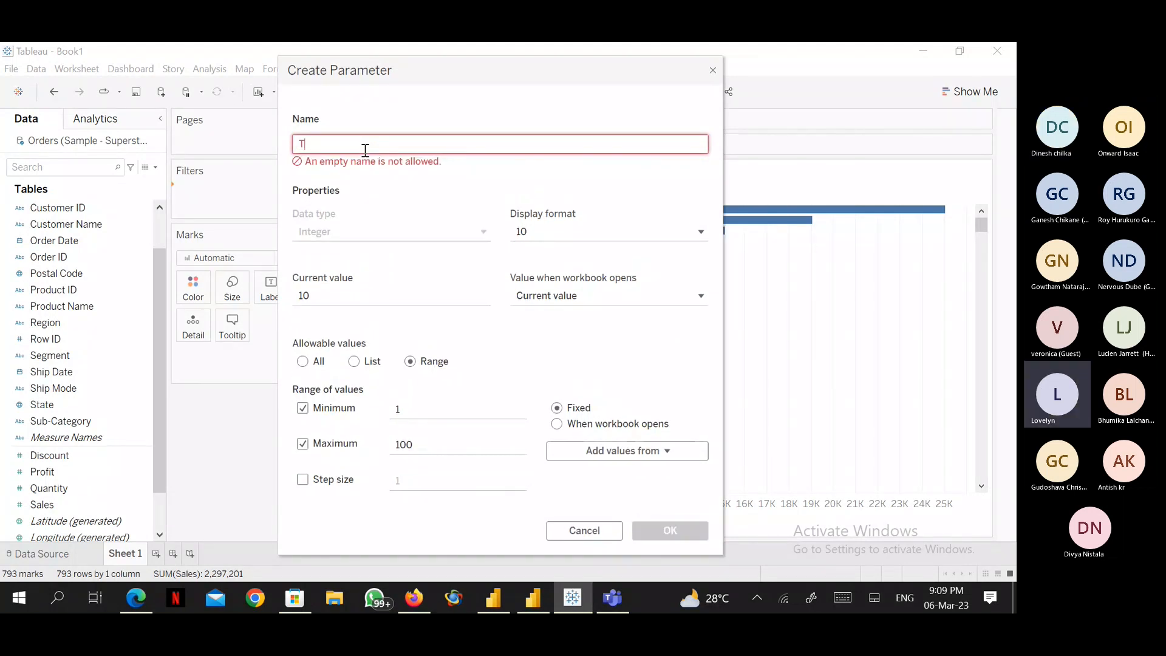
pyautogui.write('op N ')
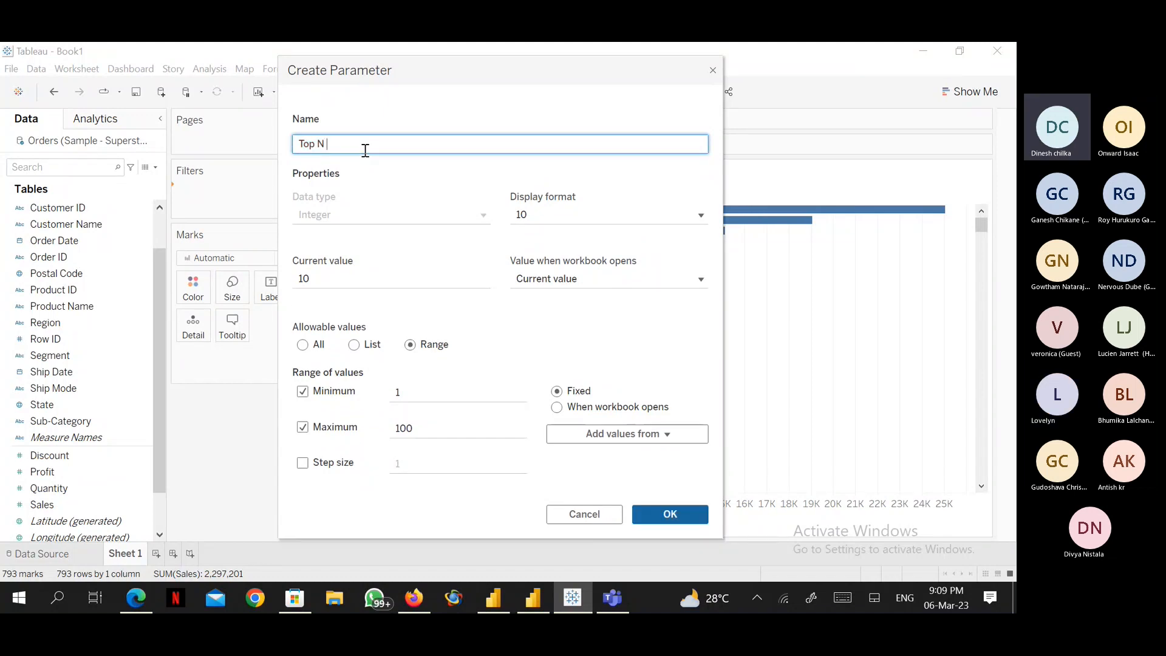
pyautogui.write('Cust')
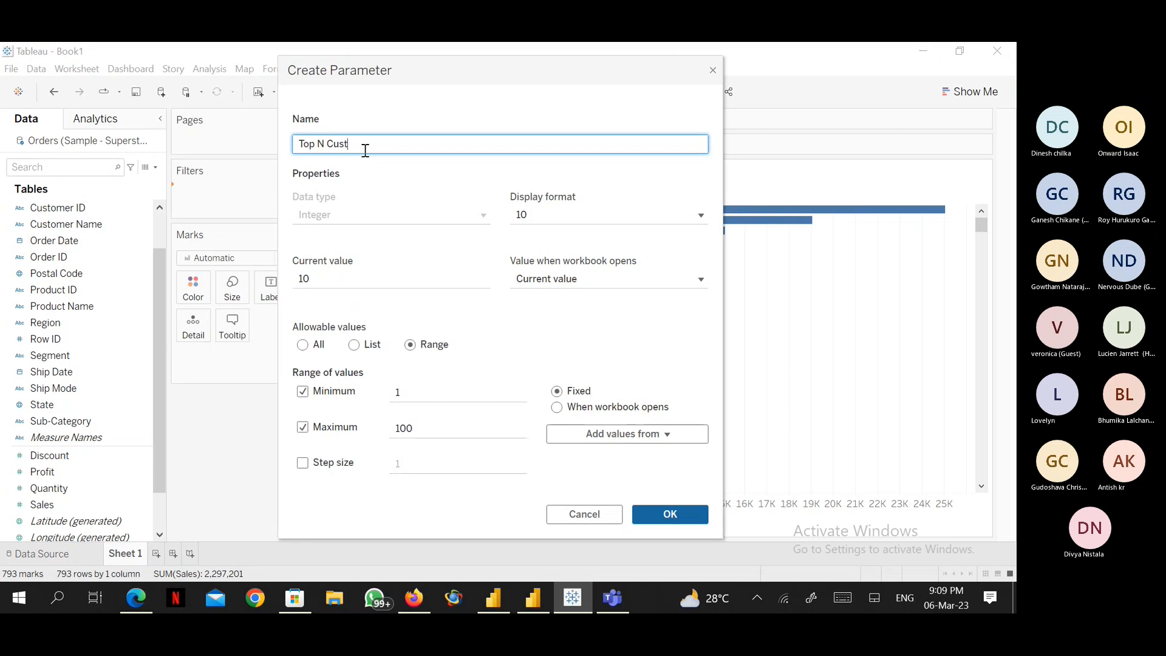
pyautogui.write('omer List')
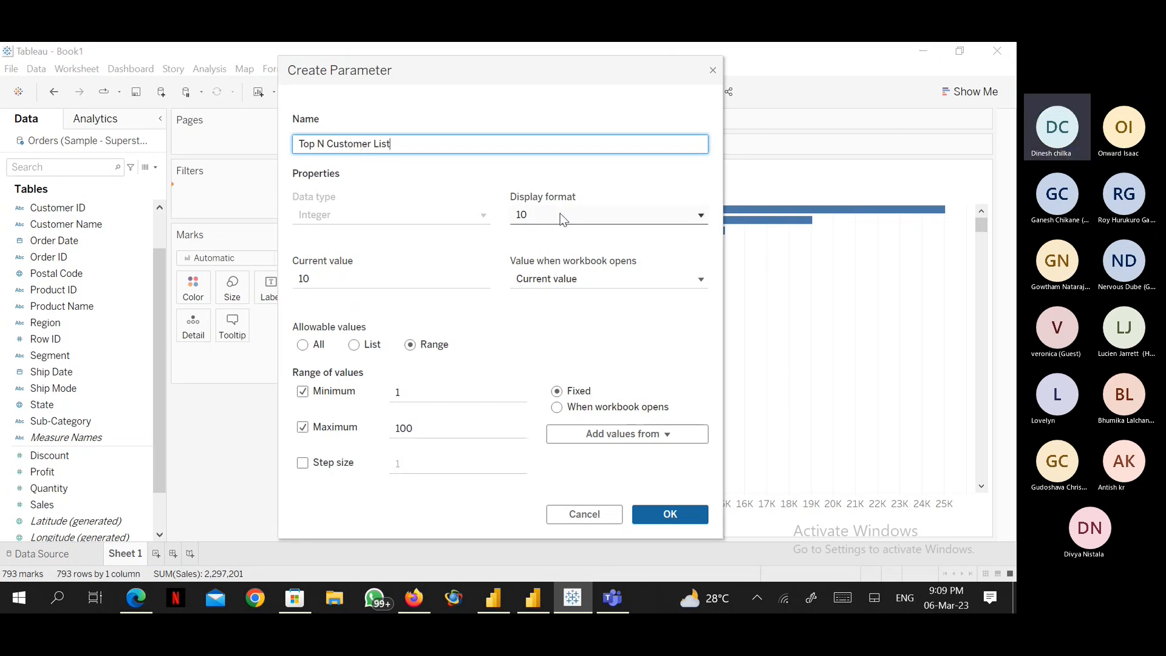
pyautogui.click(302, 463)
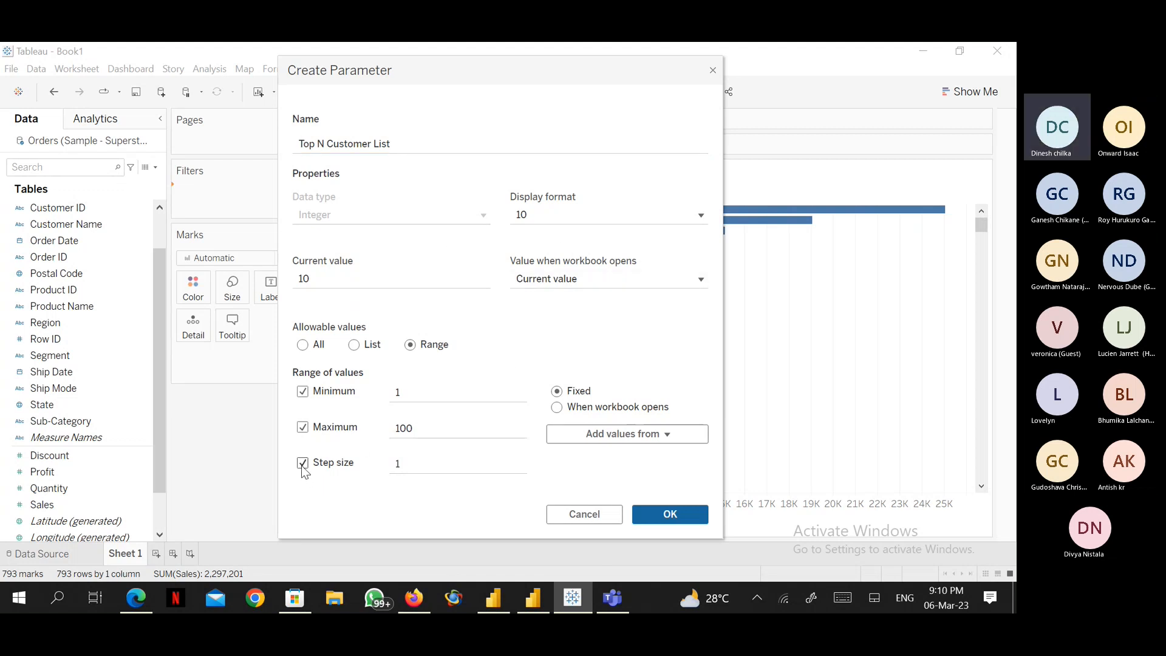
pyautogui.click(677, 511)
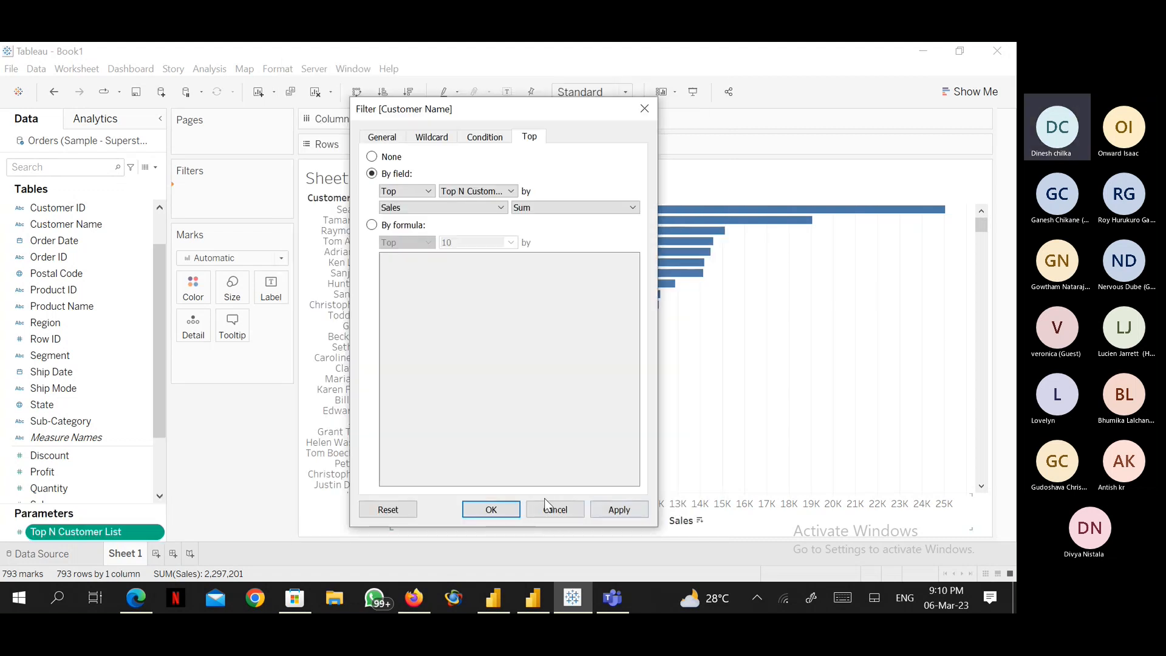
pyautogui.click(508, 510)
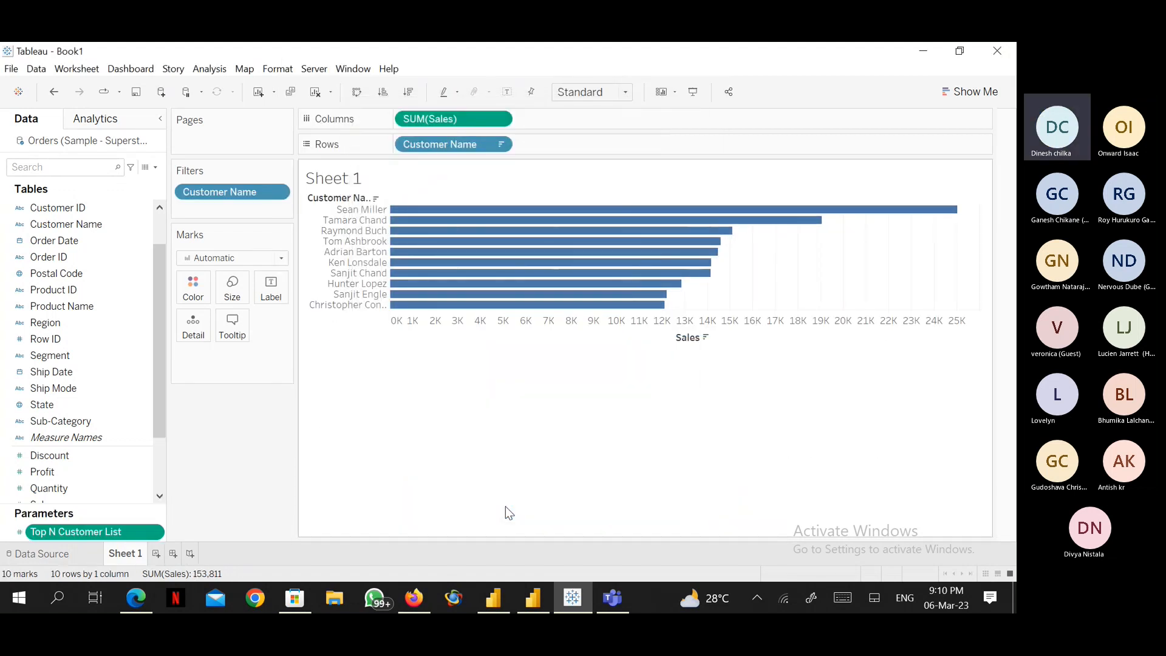
# Show the Top N Customer List parameter control and switch it to a type-in field.
pyautogui.rightClick(158, 533)
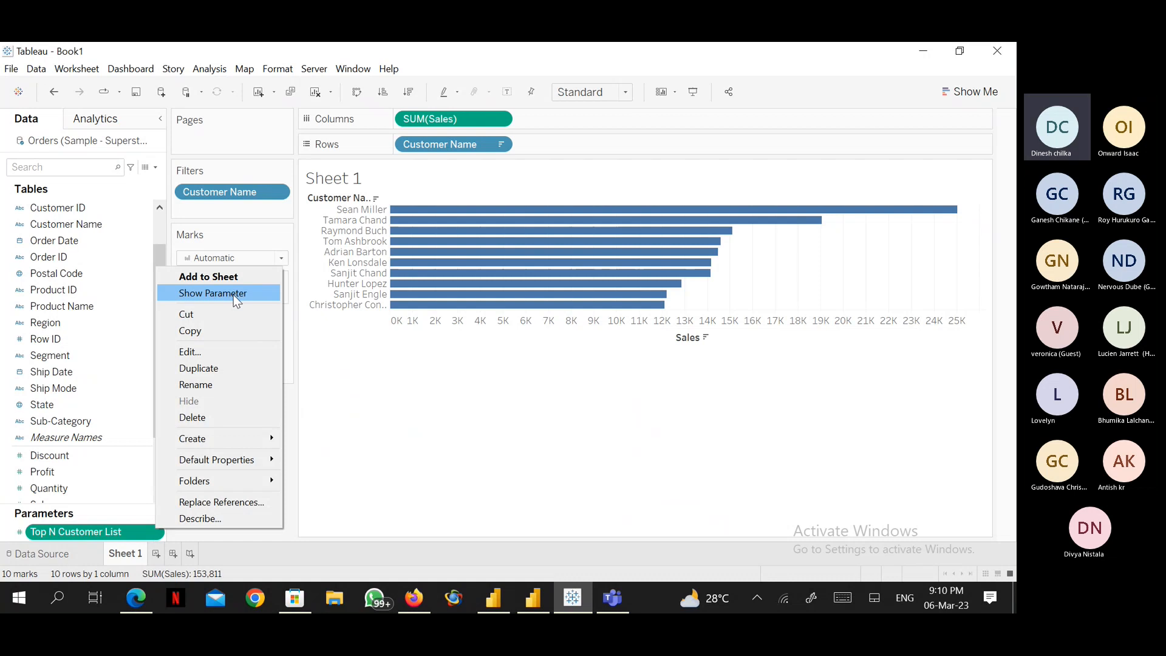
pyautogui.click(212, 293)
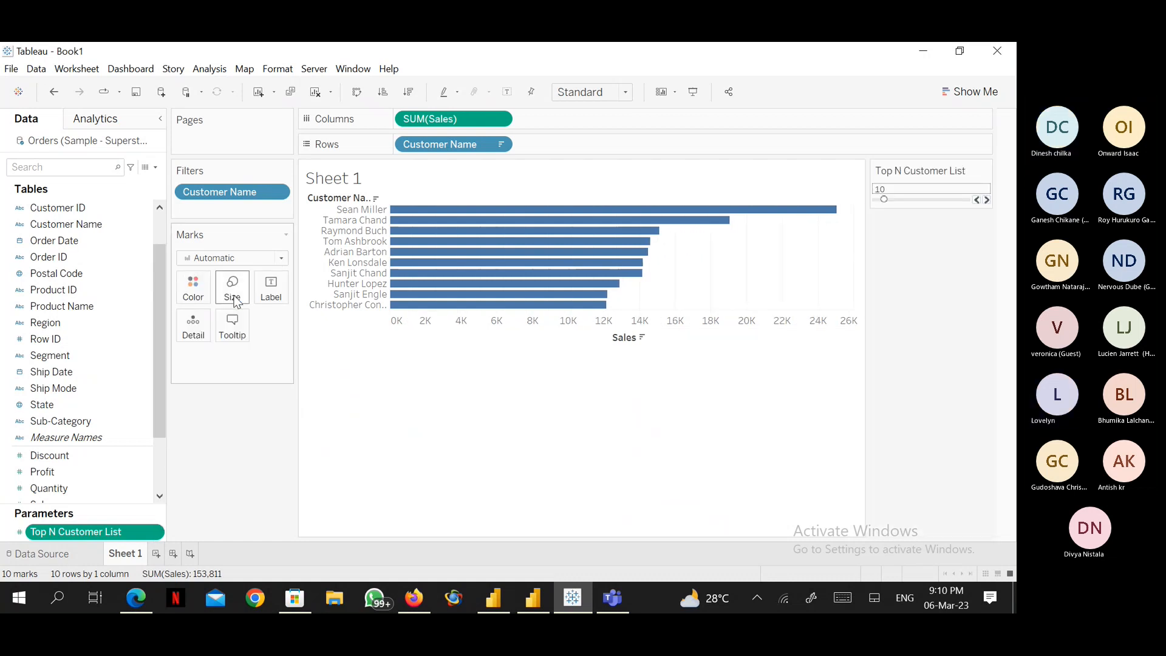
pyautogui.click(984, 172)
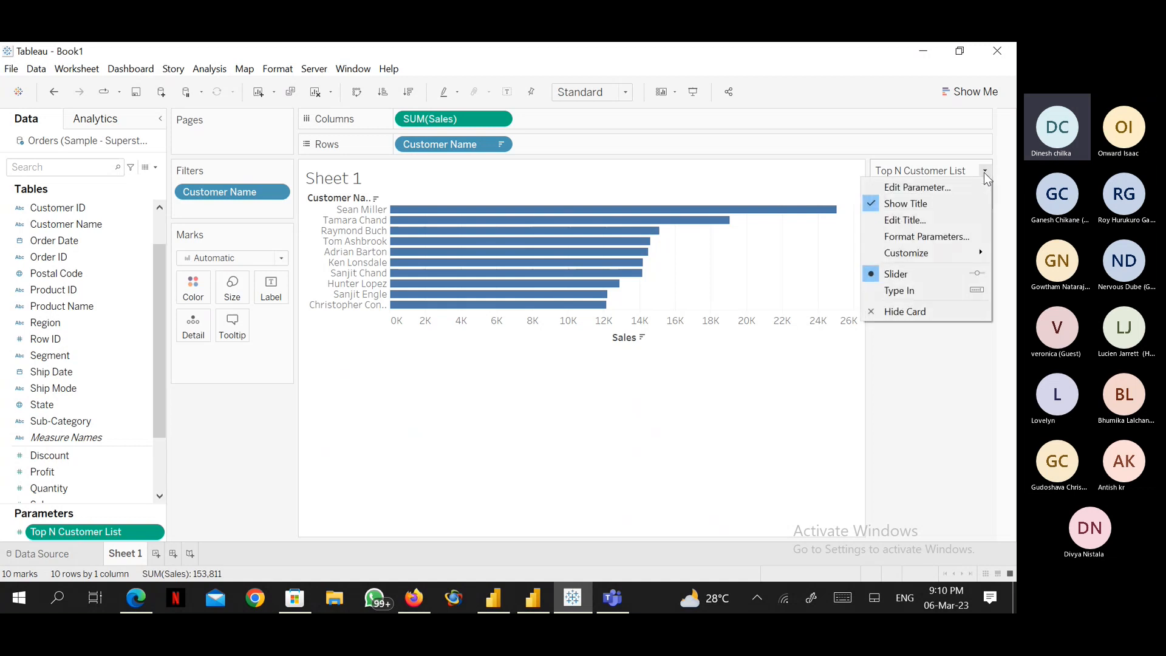
pyautogui.click(927, 290)
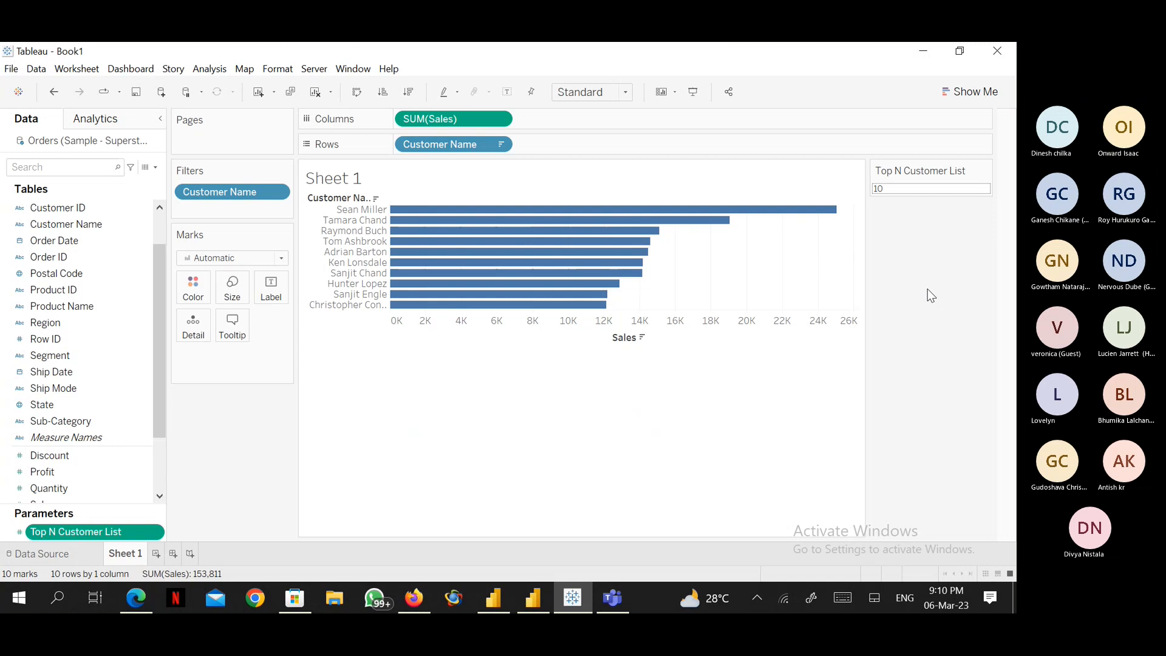
# Set Top N Customer List to 15 and colour the bars by Customer Name.
pyautogui.click(893, 190)
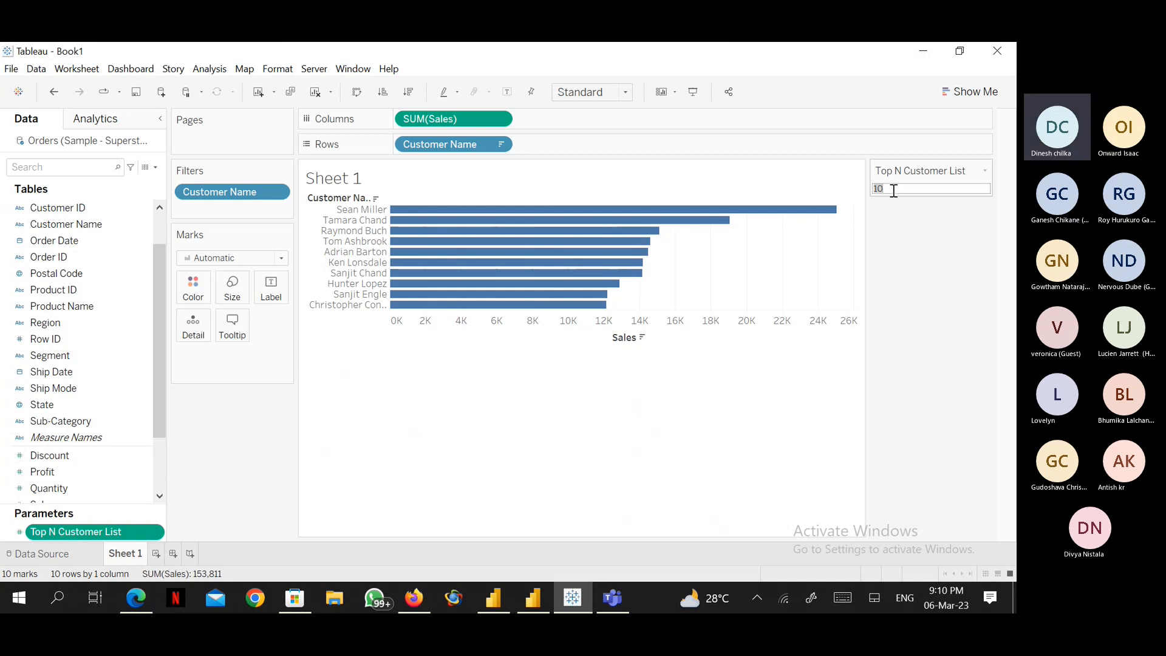
pyautogui.write('15')
pyautogui.press('Return')
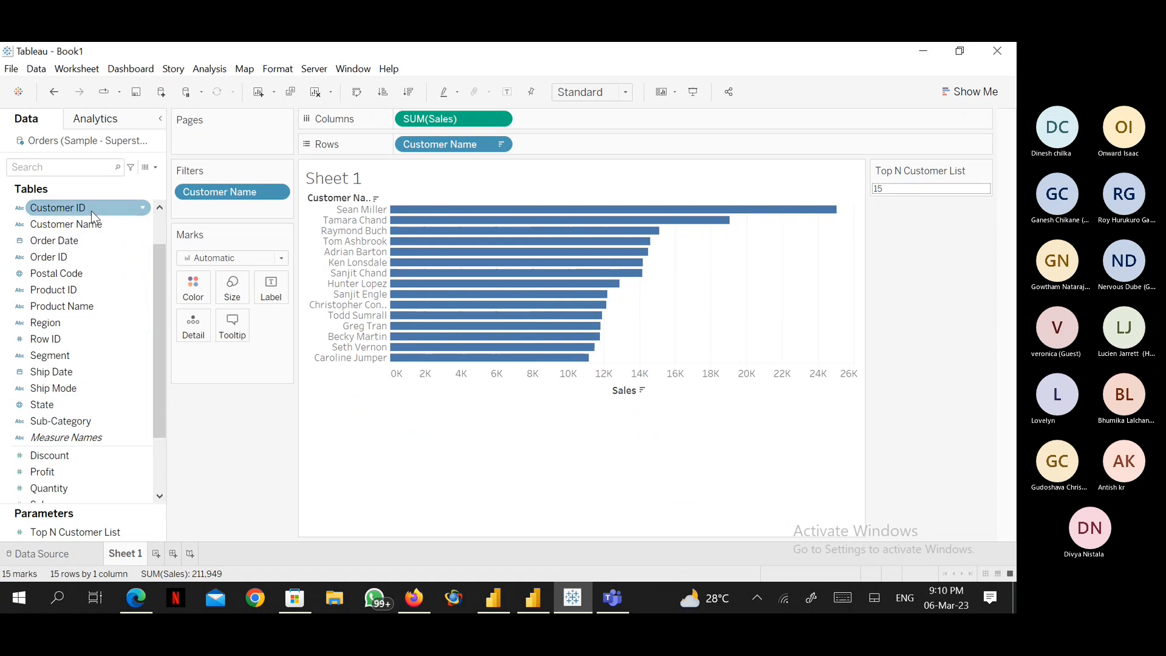
pyautogui.moveTo(91, 226); pyautogui.dragTo(189, 296)
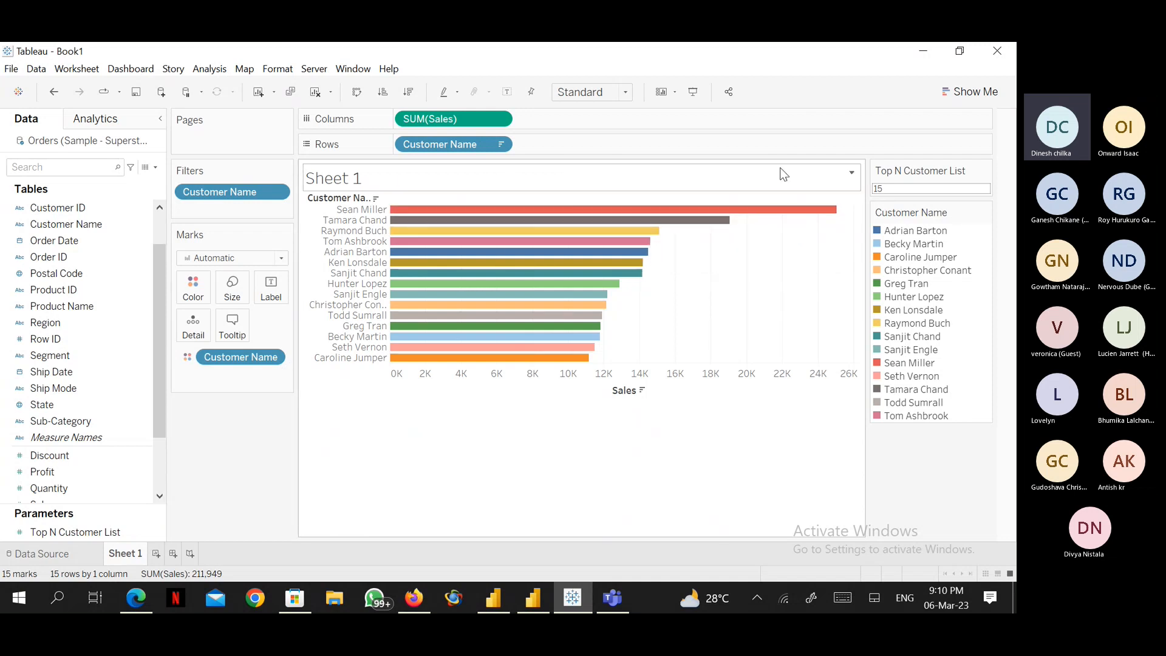
# Edit the sheet title to read Top <Parameters.Top N Customer List> Customer.
pyautogui.click(851, 174)
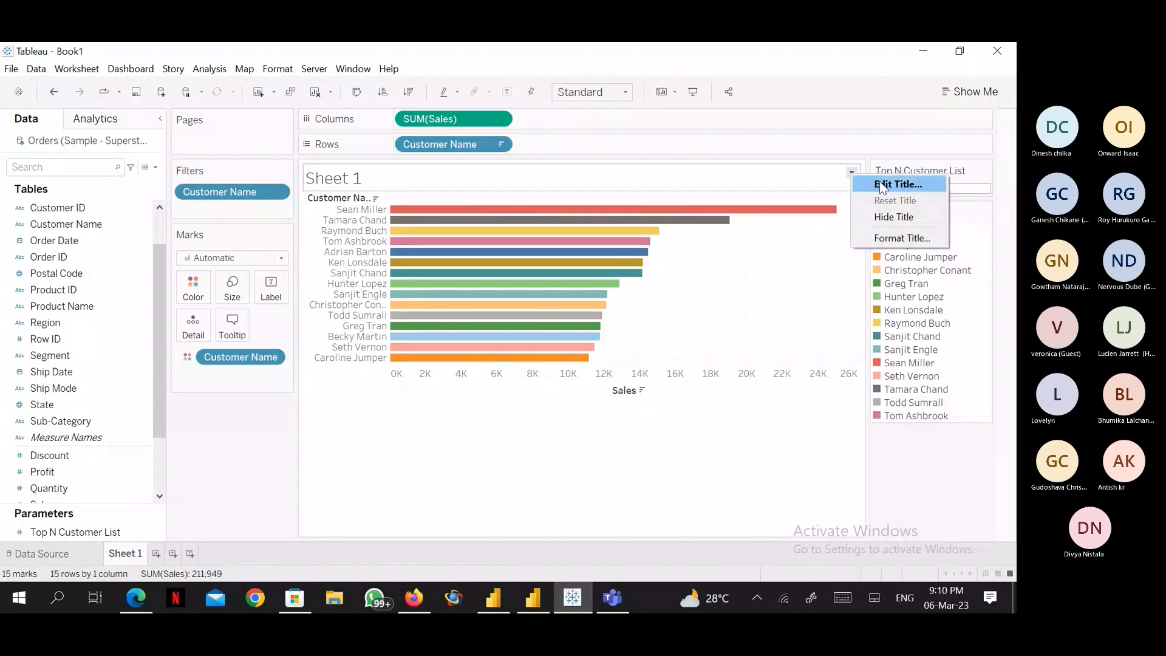
pyautogui.click(879, 184)
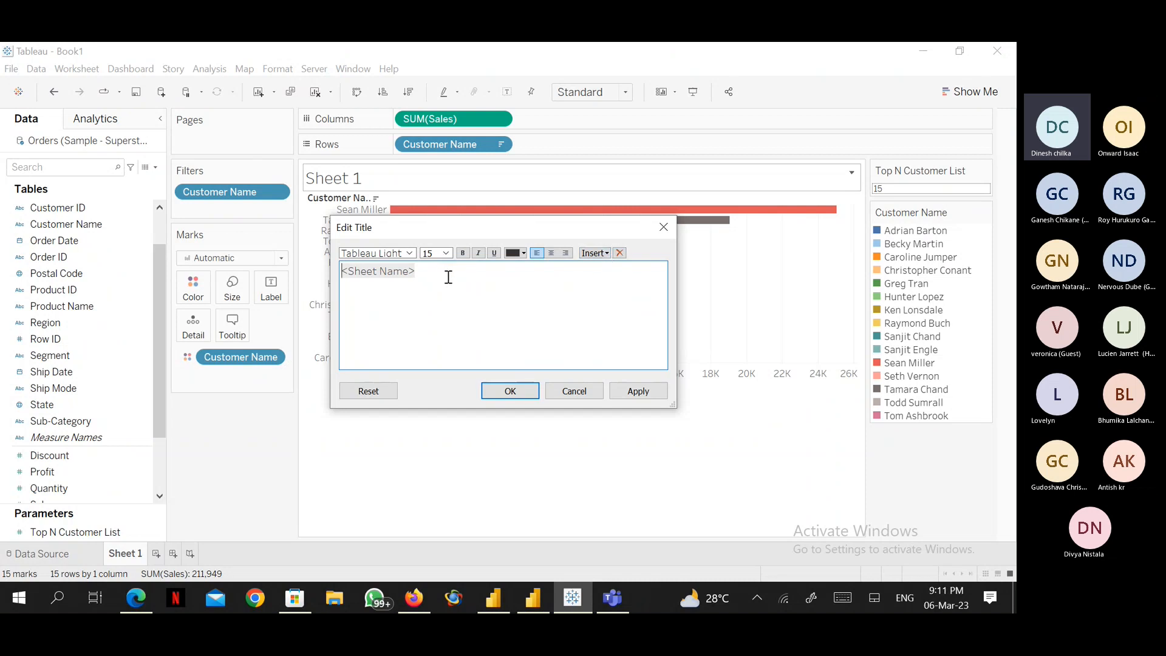
pyautogui.click(606, 253)
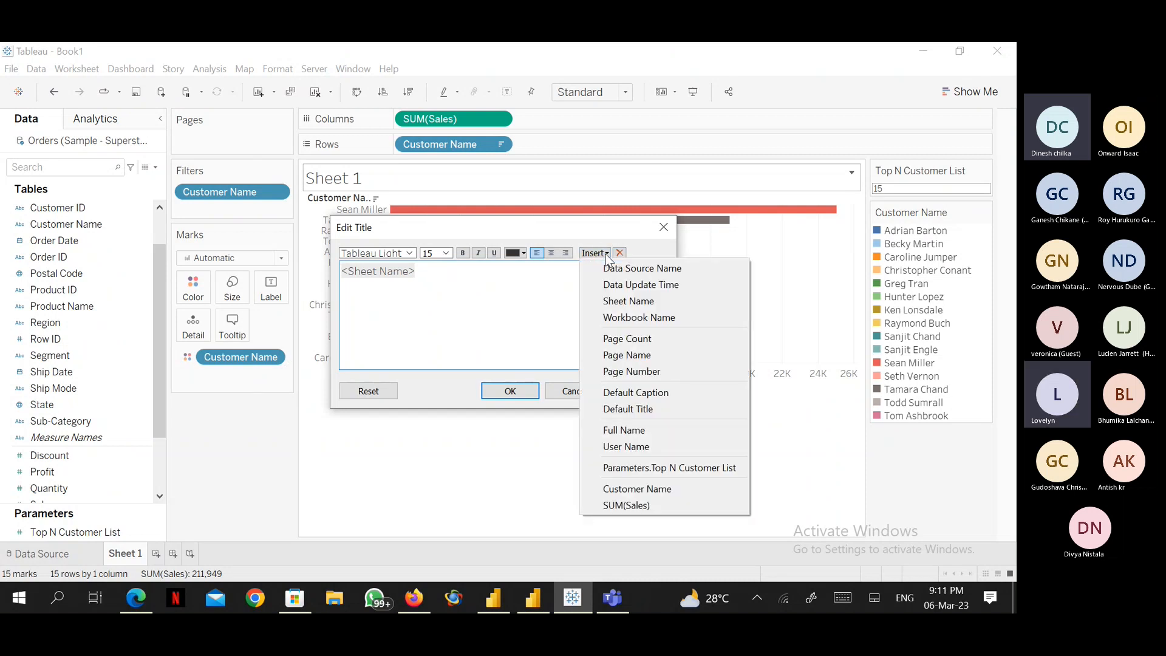
pyautogui.click(636, 469)
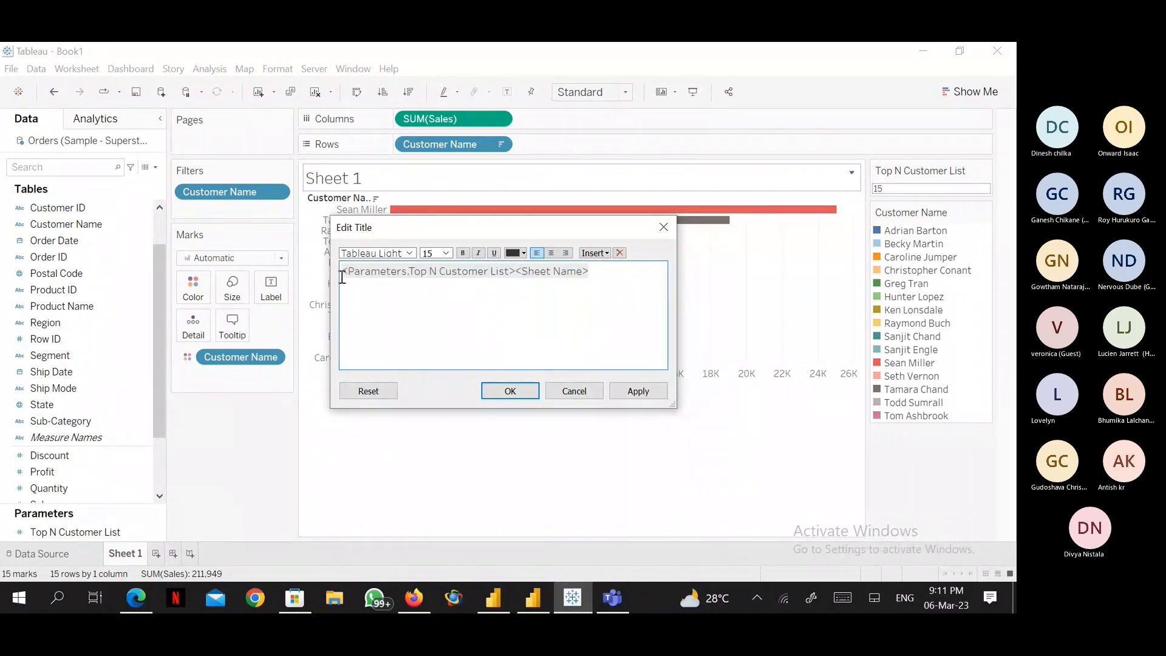
pyautogui.write('TOp')
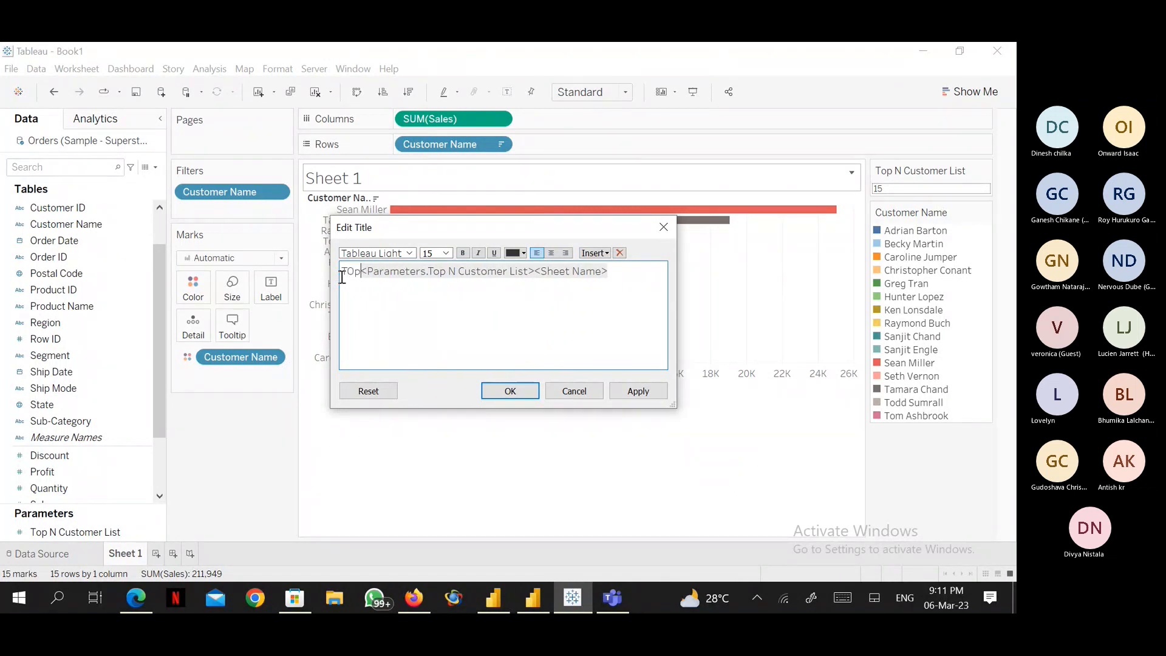
pyautogui.press('BackSpace')
pyautogui.press('BackSpace')
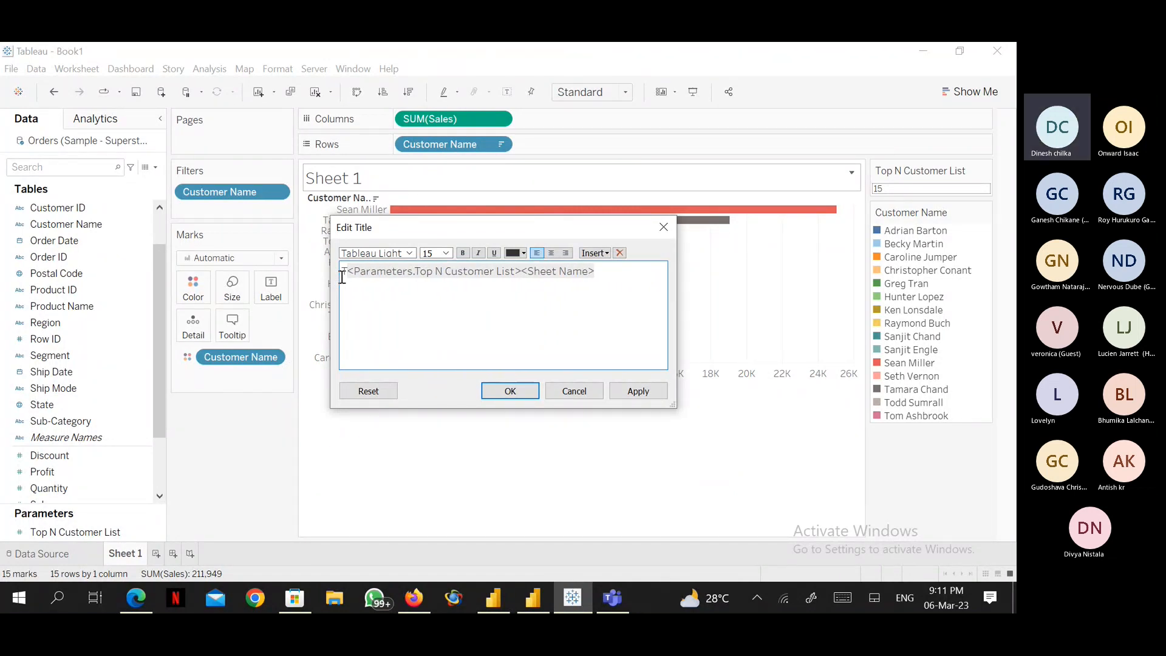
pyautogui.write('op')
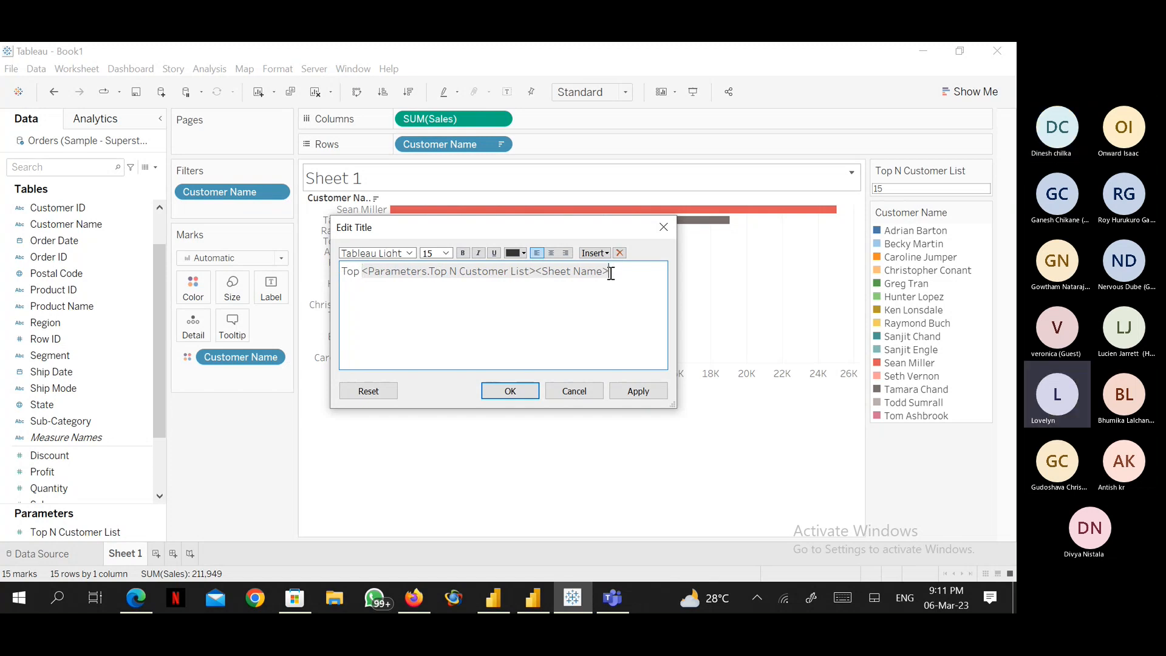
pyautogui.press('BackSpace')
pyautogui.press('BackSpace')
pyautogui.press('BackSpace')
pyautogui.press('BackSpace')
pyautogui.press('BackSpace')
pyautogui.press('BackSpace')
pyautogui.press('BackSpace')
pyautogui.press('BackSpace')
pyautogui.press('BackSpace')
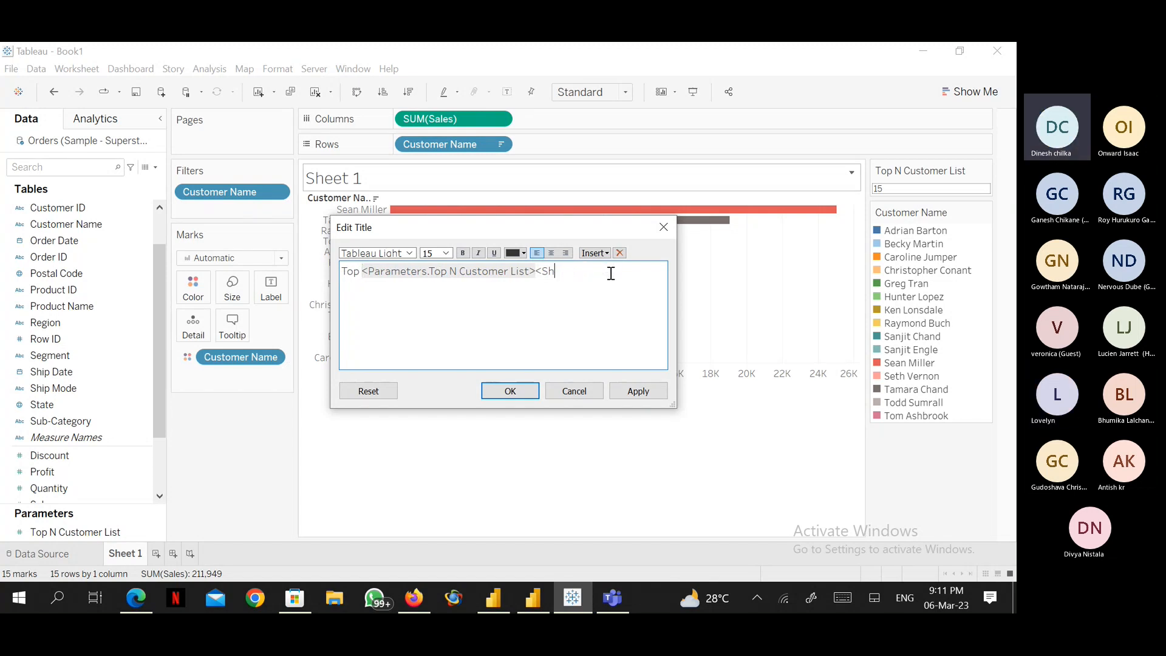
pyautogui.press('BackSpace')
pyautogui.press('BackSpace')
pyautogui.press('BackSpace')
pyautogui.write('Custom')
# Format the title in blue, bold, size 18 and centred.
pyautogui.moveTo(342, 273); pyautogui.dragTo(598, 279)
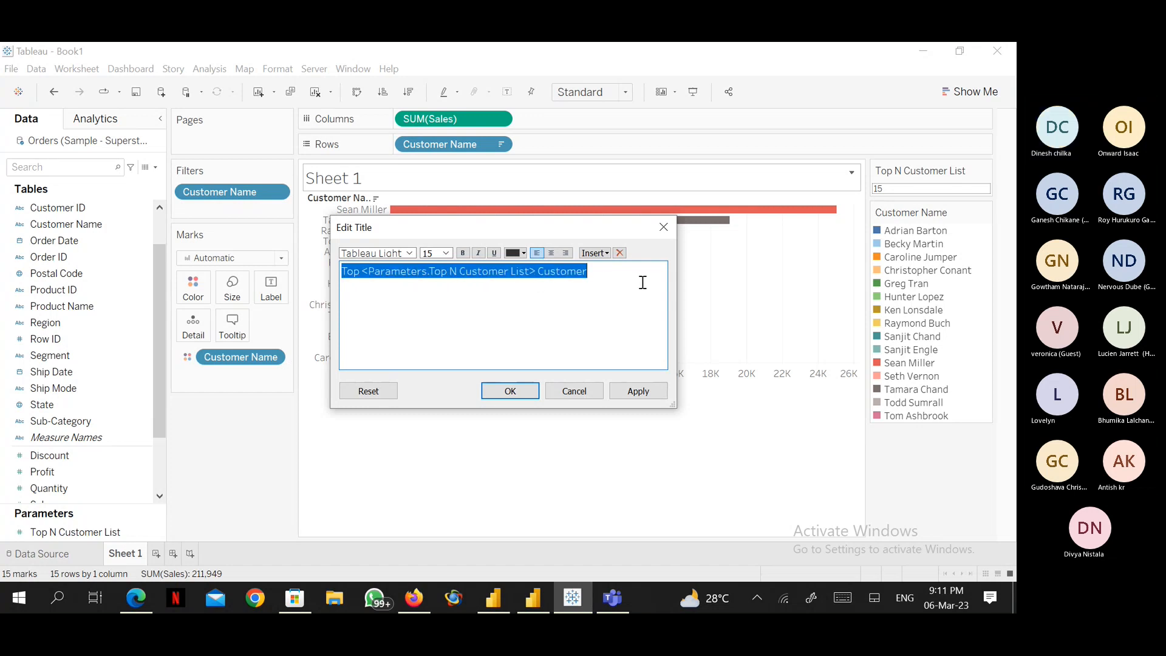
pyautogui.click(525, 255)
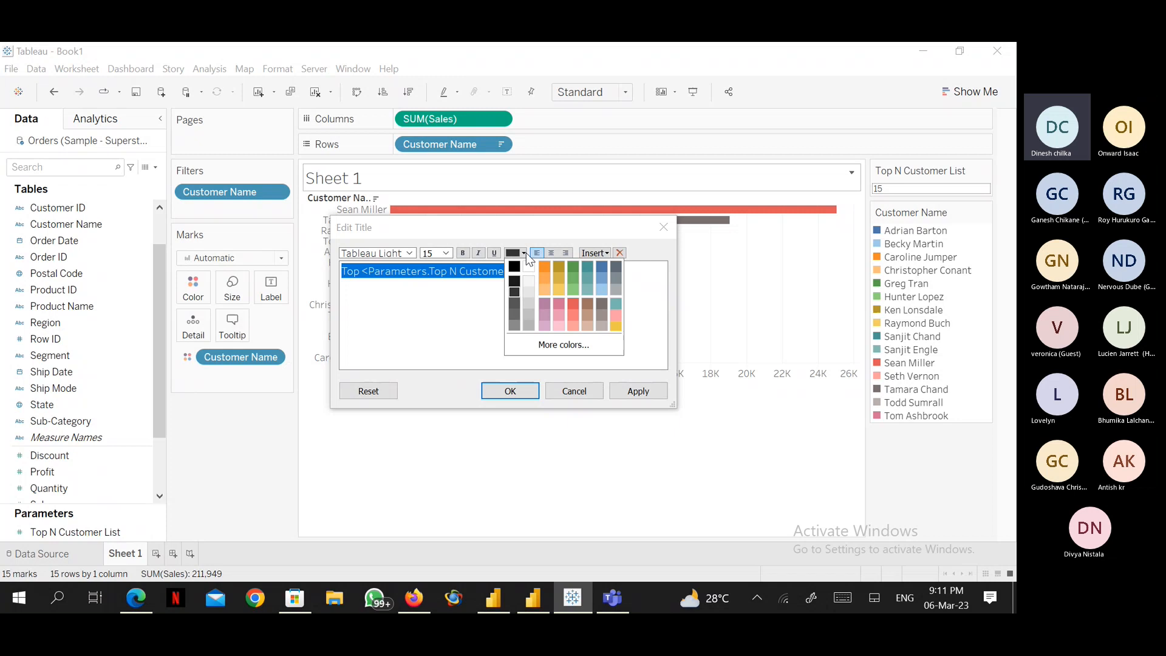
pyautogui.click(601, 266)
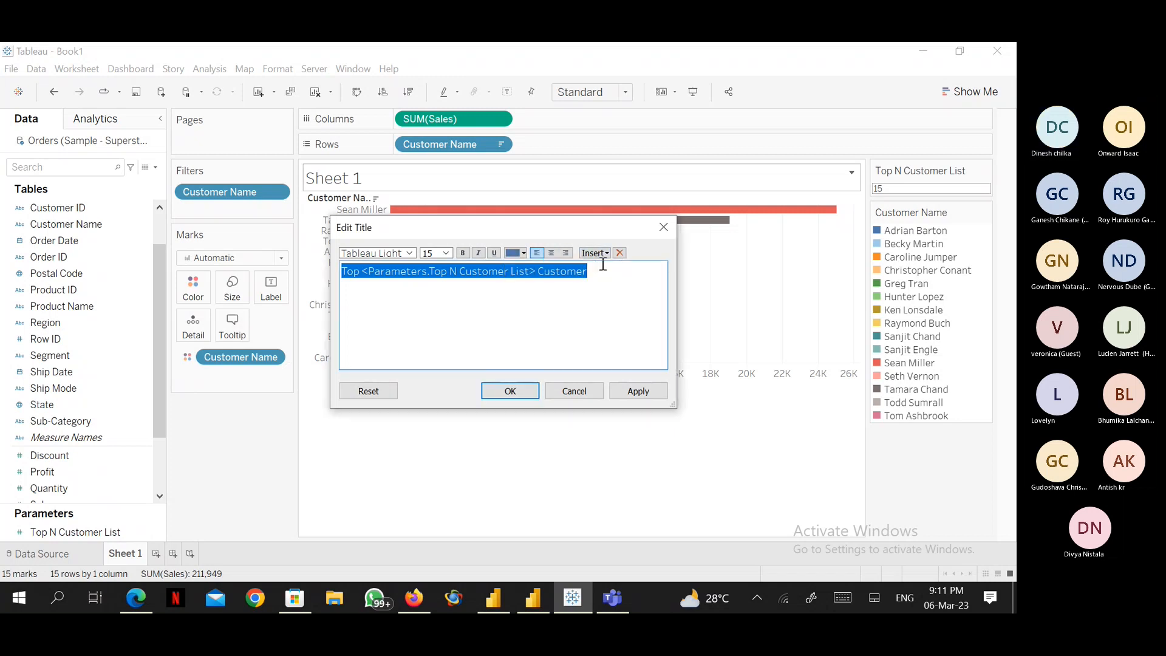
pyautogui.click(466, 254)
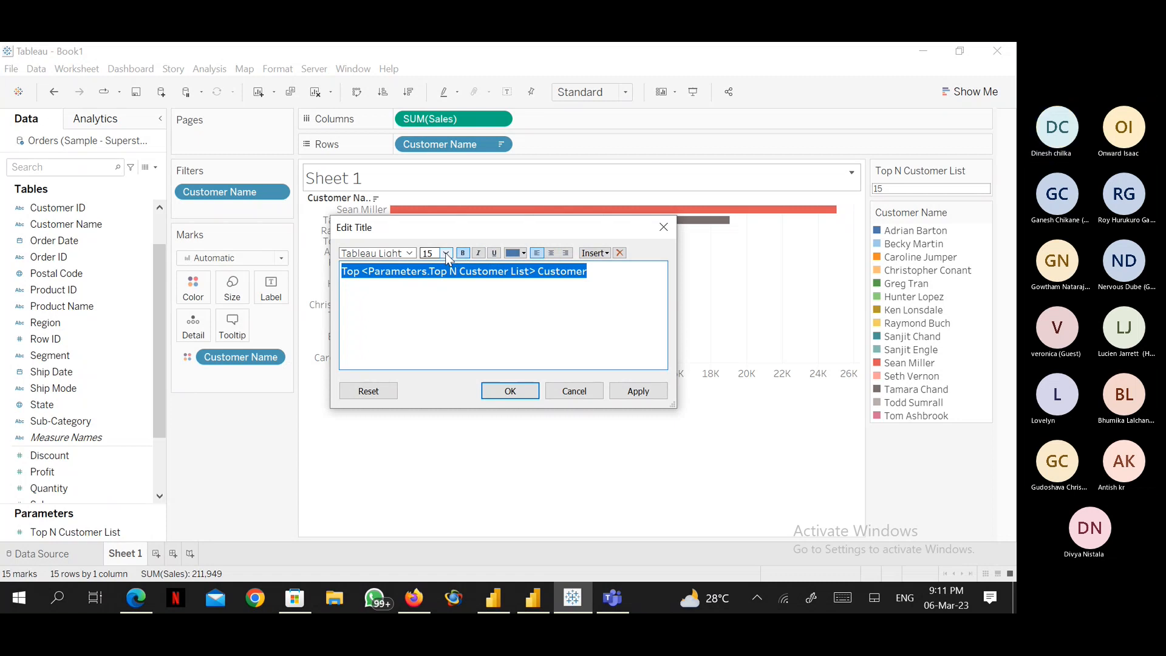
pyautogui.click(446, 254)
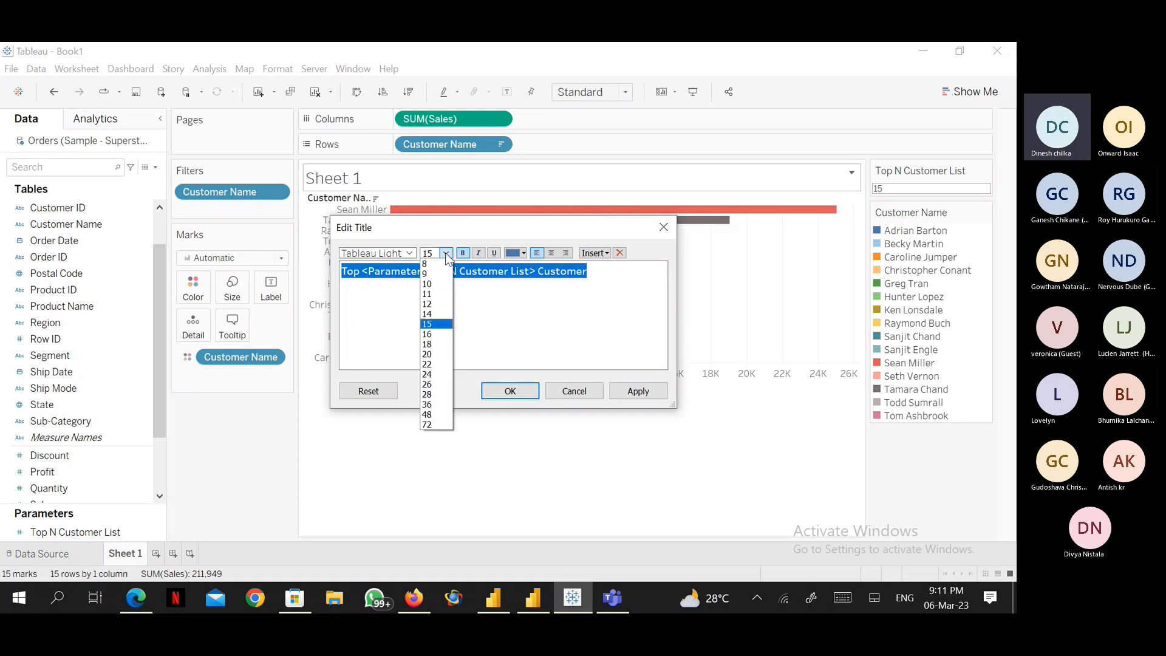
pyautogui.click(431, 345)
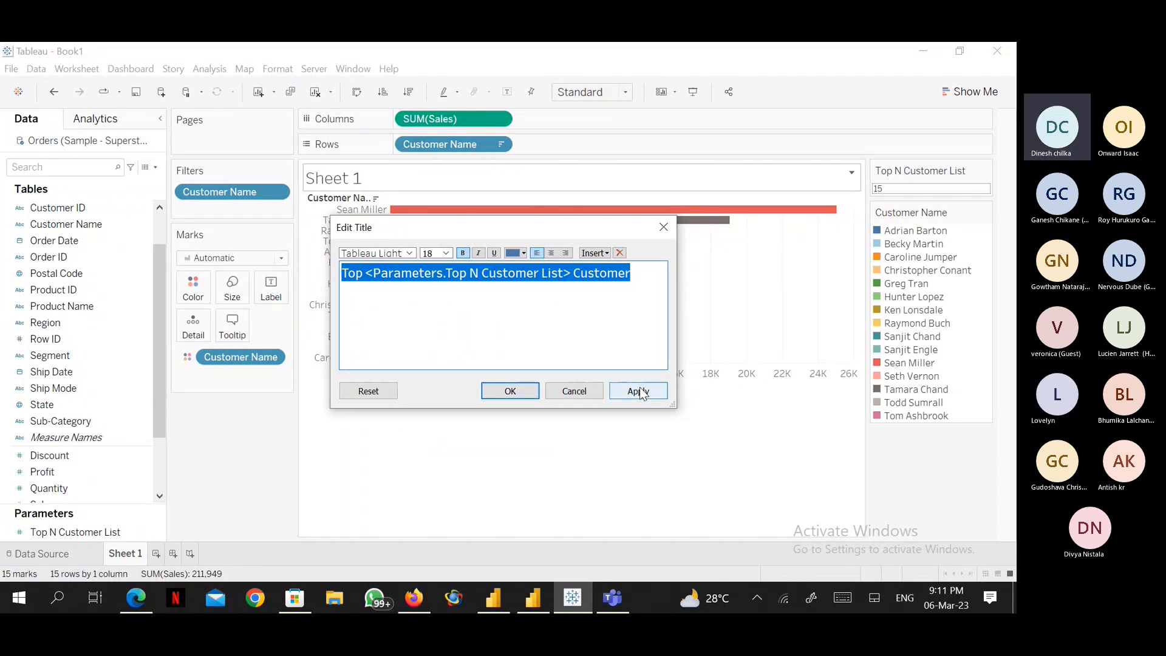
pyautogui.click(552, 254)
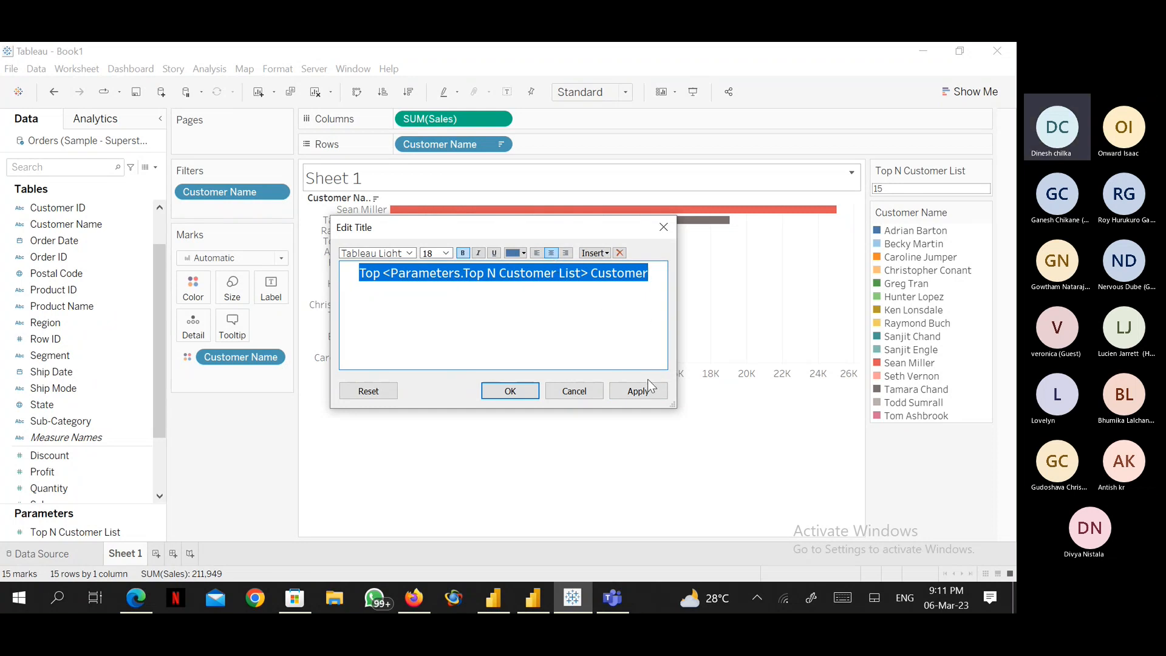
pyautogui.click(509, 391)
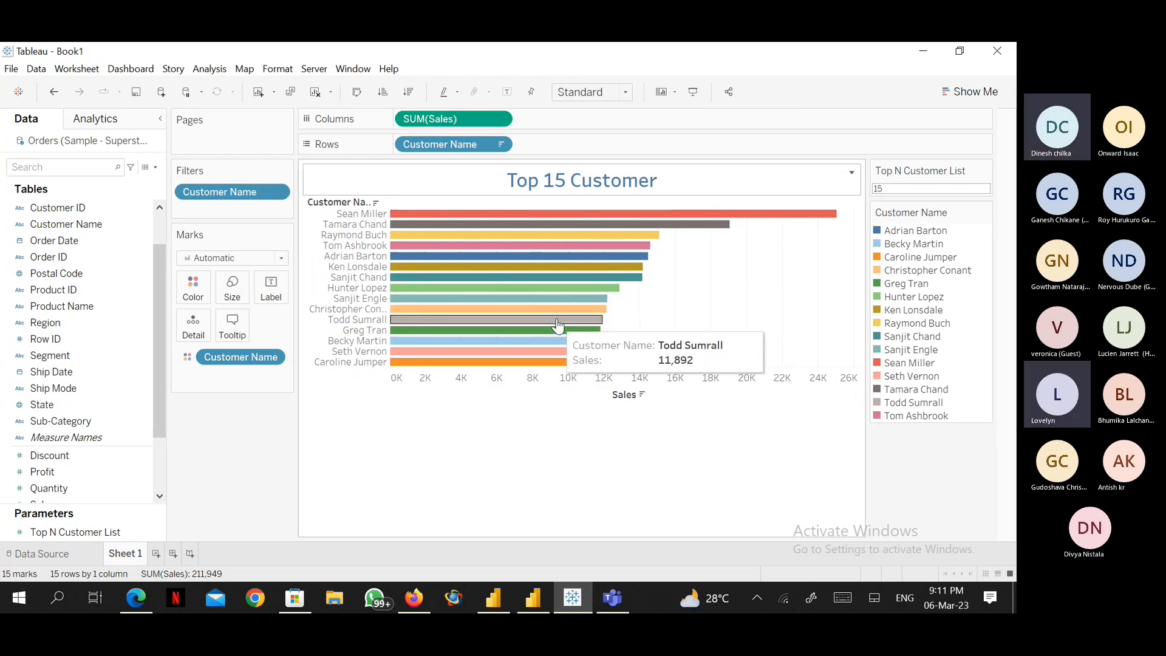
# Enter presentation mode and set Top N Customer List to 20.
pyautogui.click(693, 97)
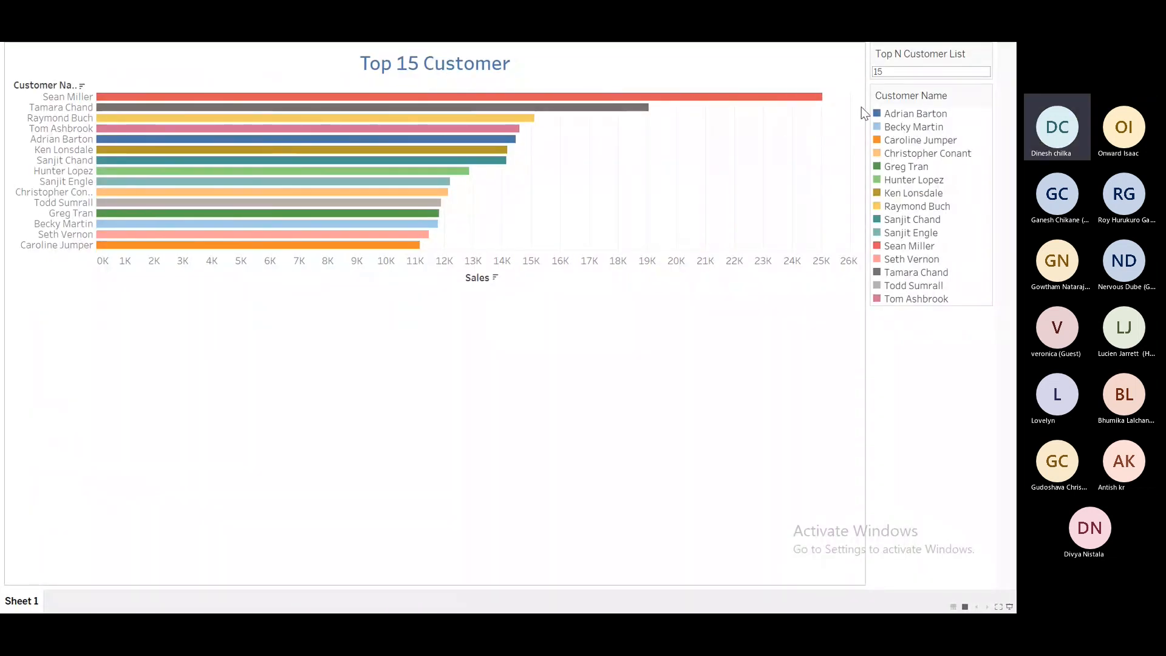
pyautogui.doubleClick(889, 74)
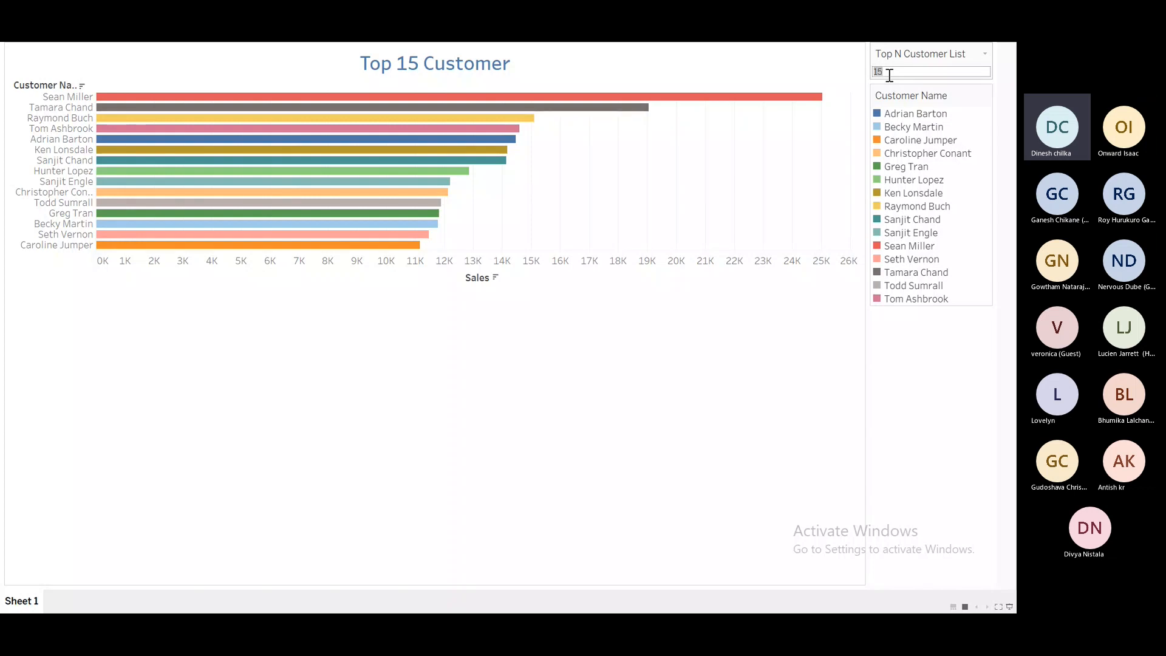
pyautogui.press('BackSpace')
pyautogui.write('20')
pyautogui.press('Return')
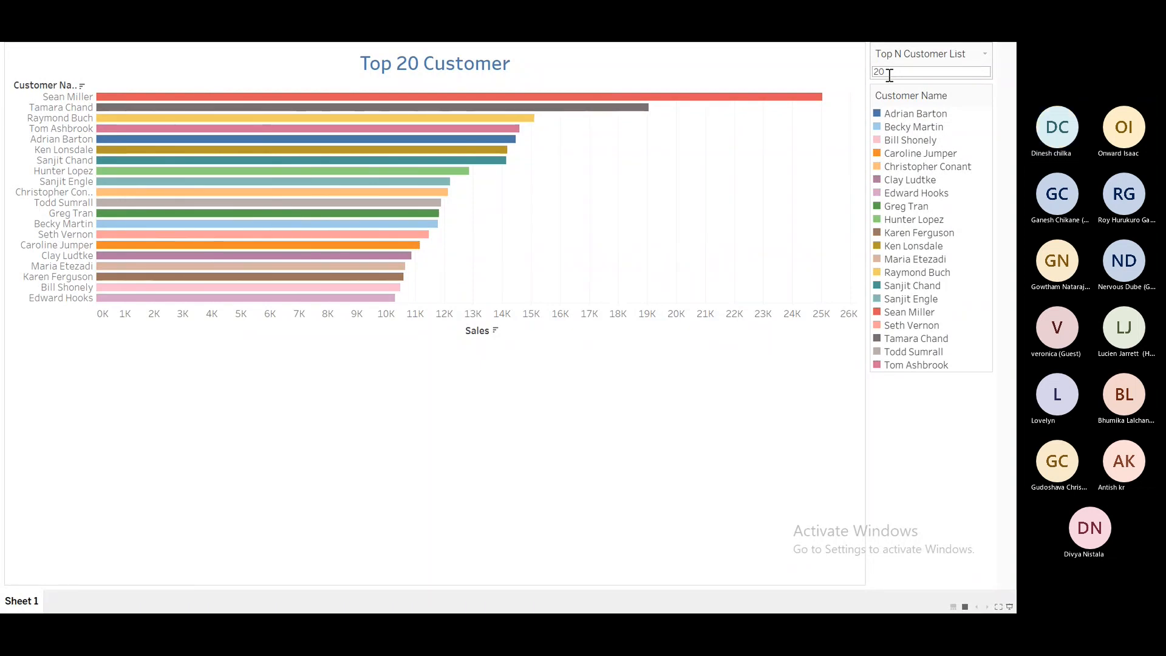
# Set Top N Customer List to 75.
pyautogui.doubleClick(890, 73)
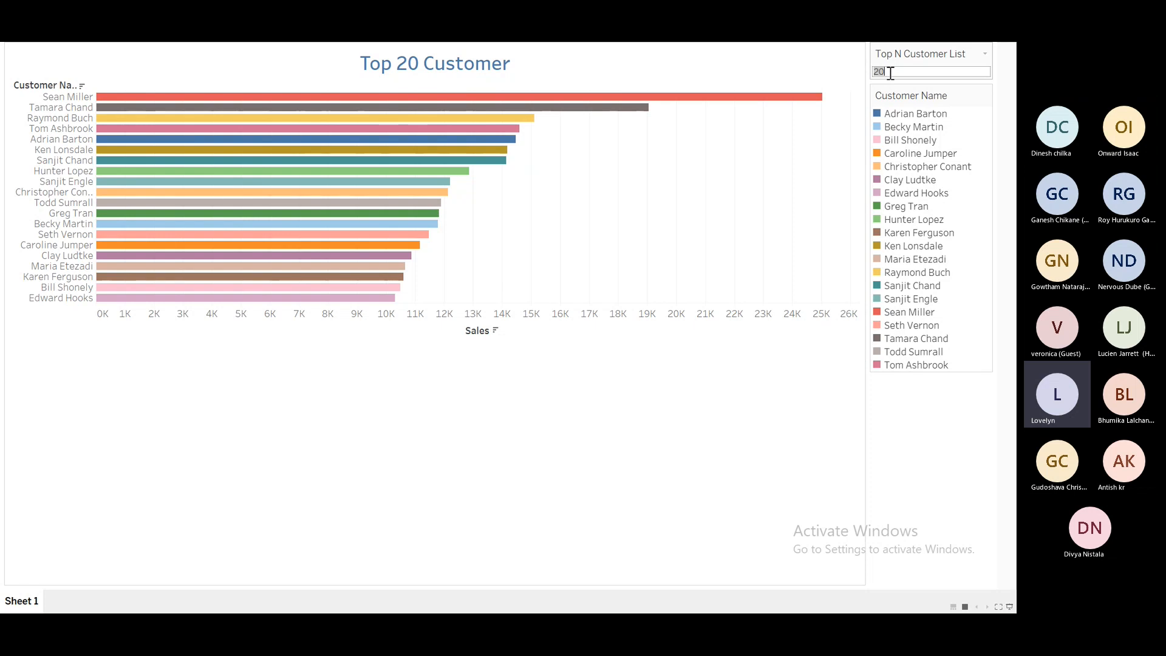
pyautogui.write('75')
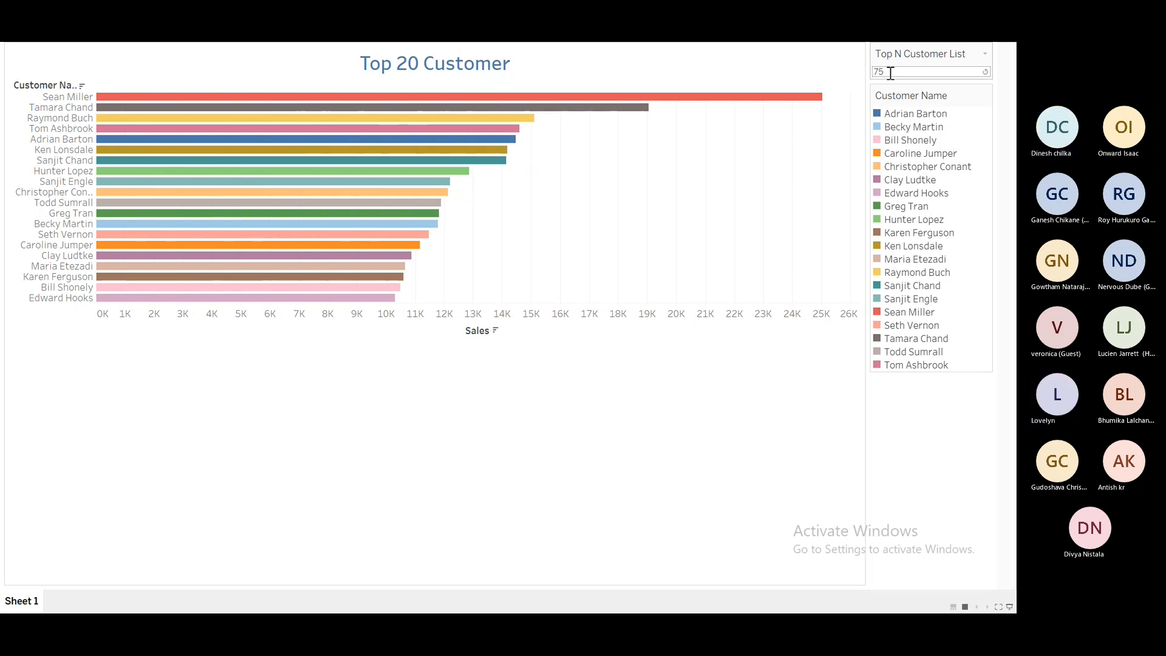
pyautogui.press('Return')
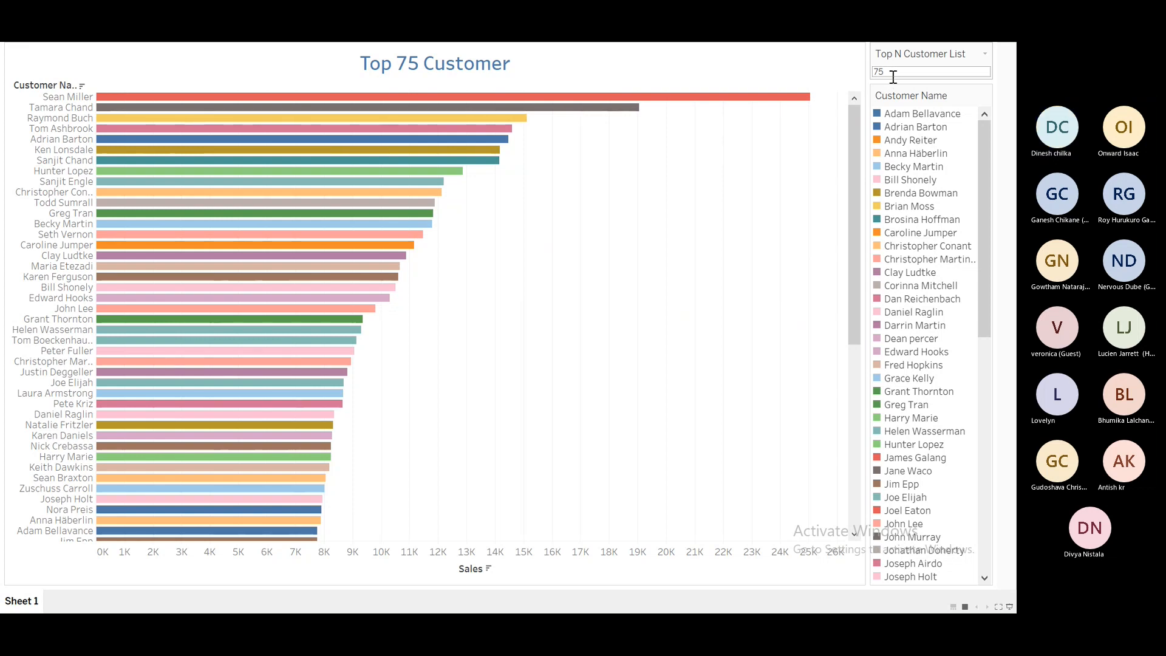
# Set Top N Customer List to 100.
pyautogui.doubleClick(888, 74)
pyautogui.write('100')
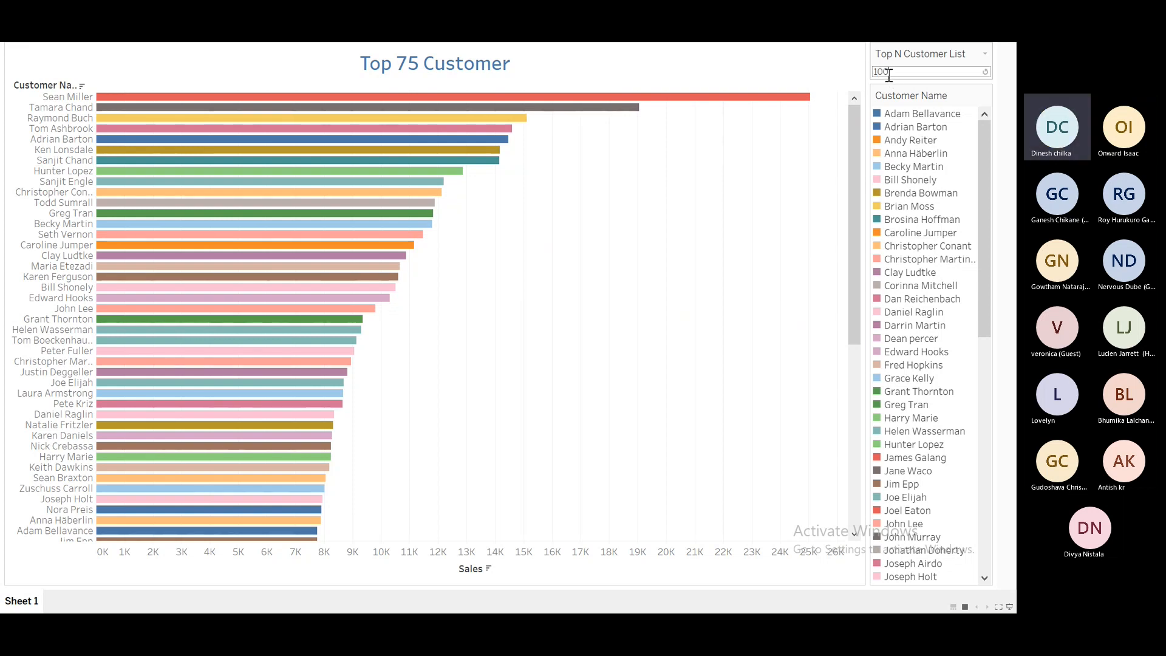
pyautogui.press('Return')
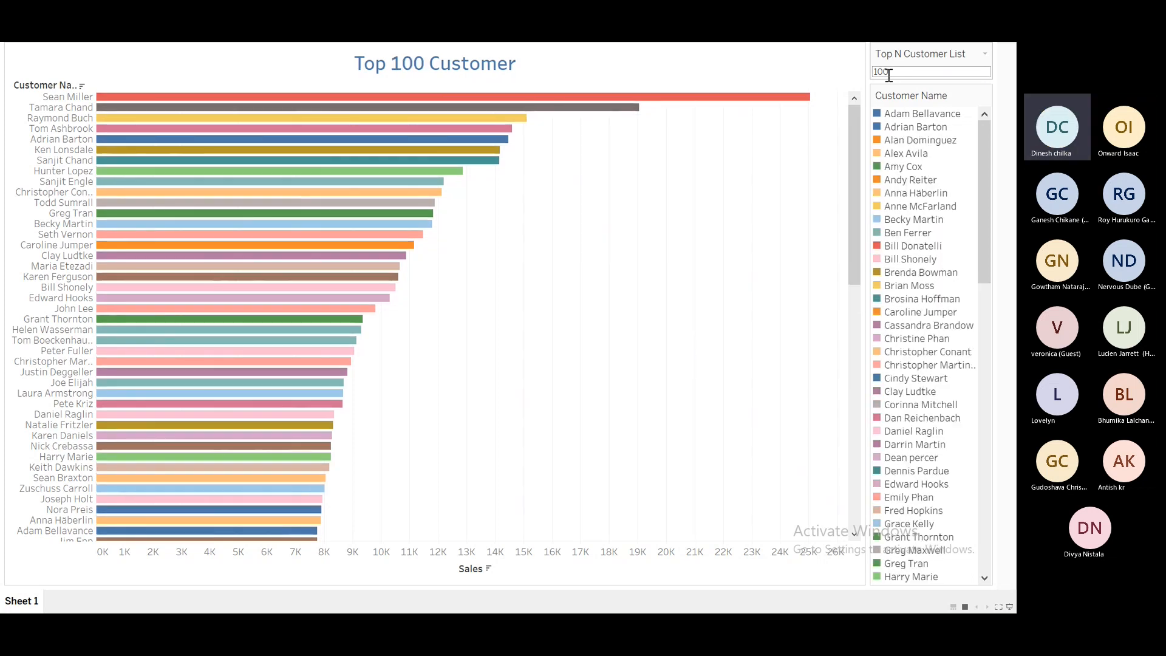
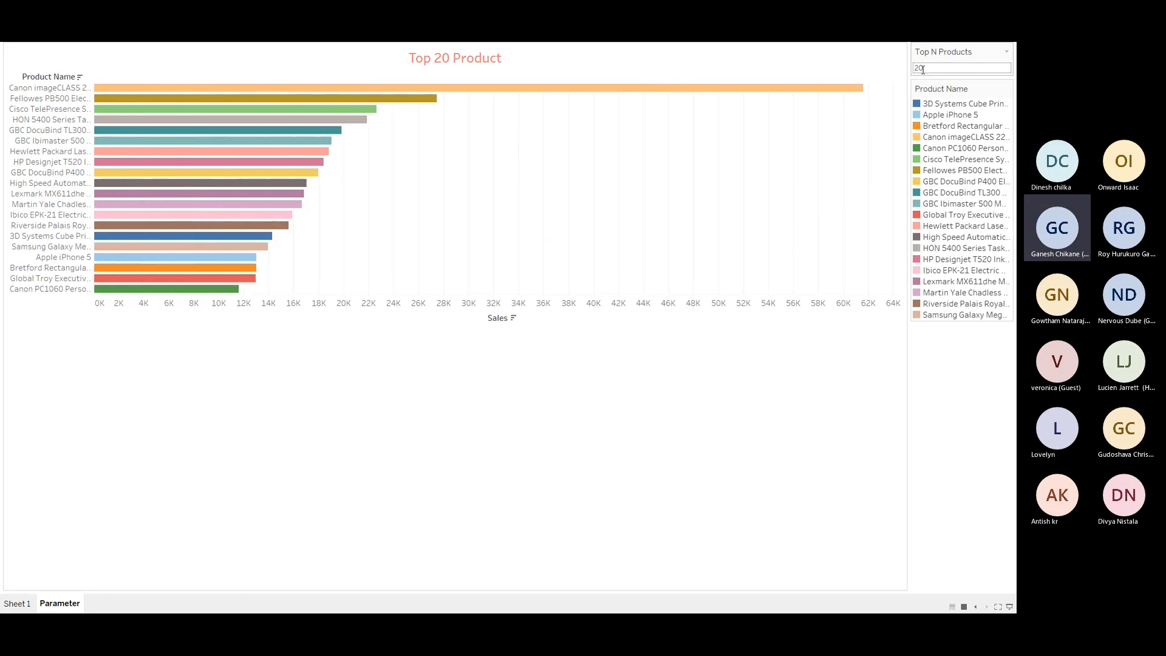
# Leave presentation mode and change the Product Name filter to show the Bottom Top N Products by Sales.
pyautogui.press('Escape')
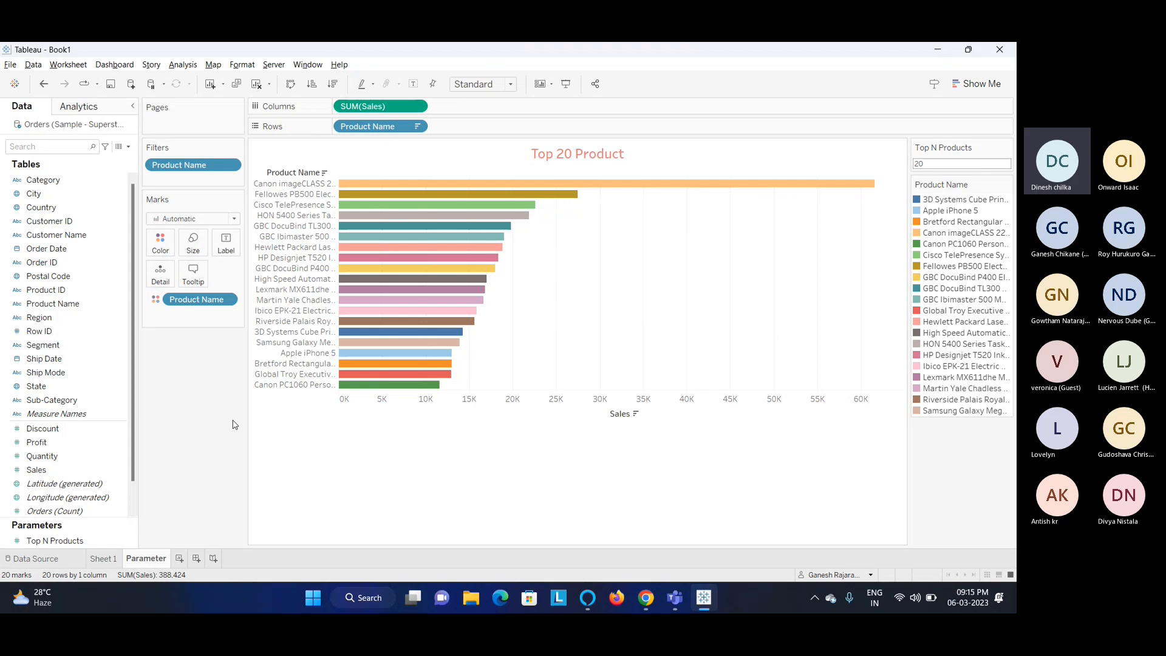
pyautogui.click(213, 168)
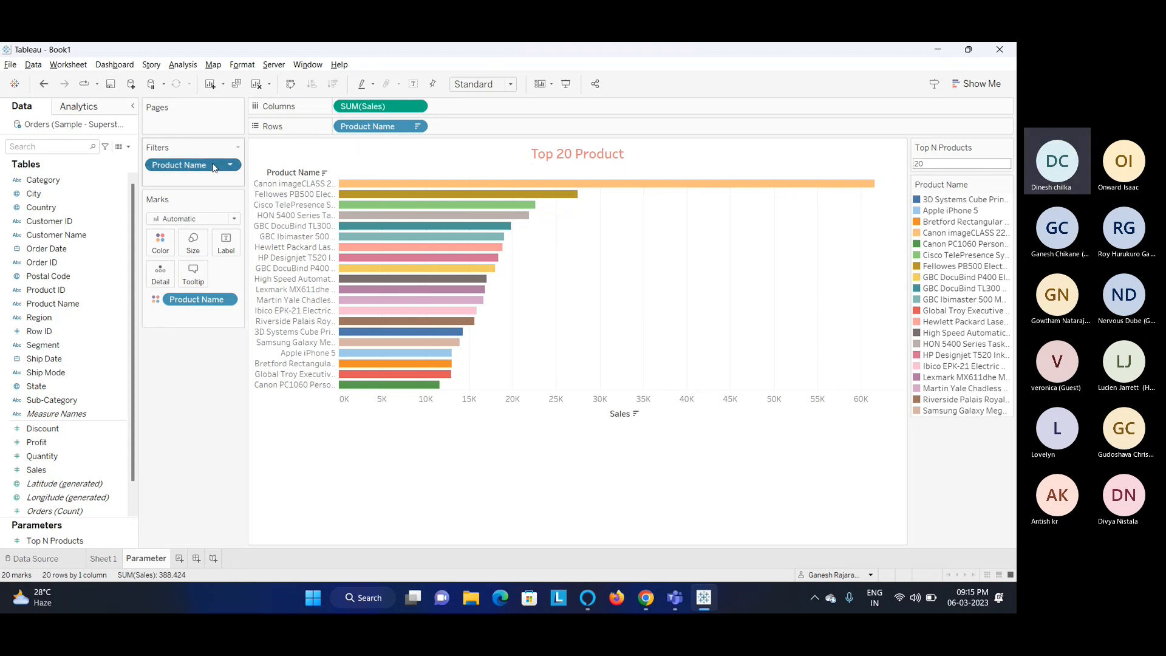
pyautogui.rightClick(213, 168)
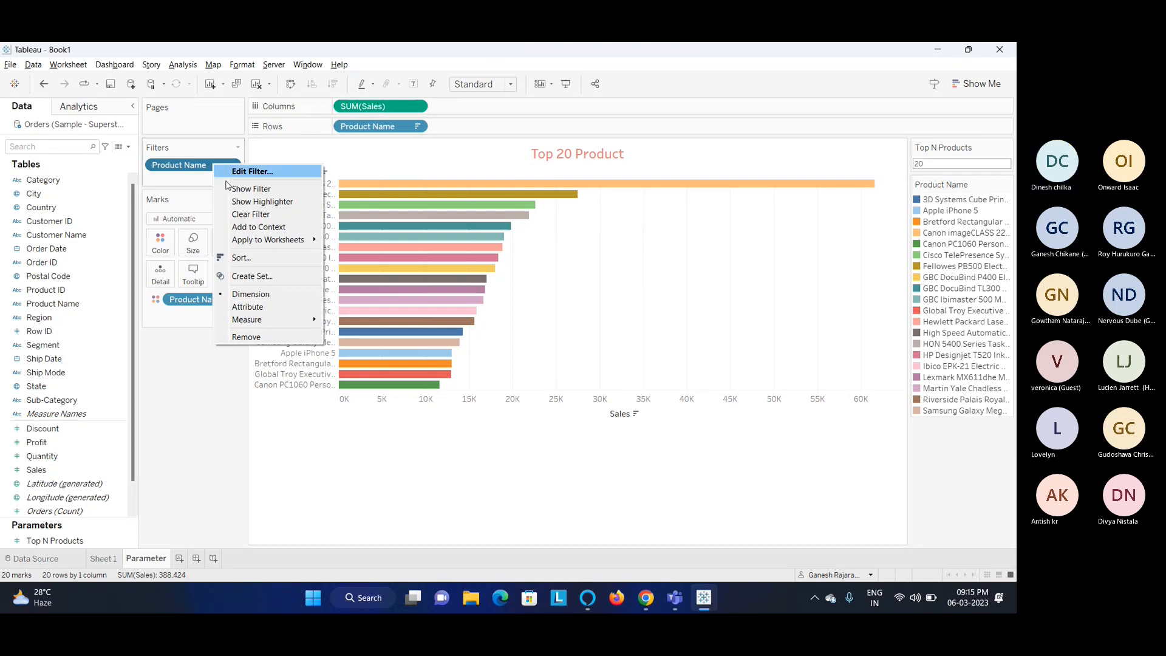
pyautogui.click(189, 169)
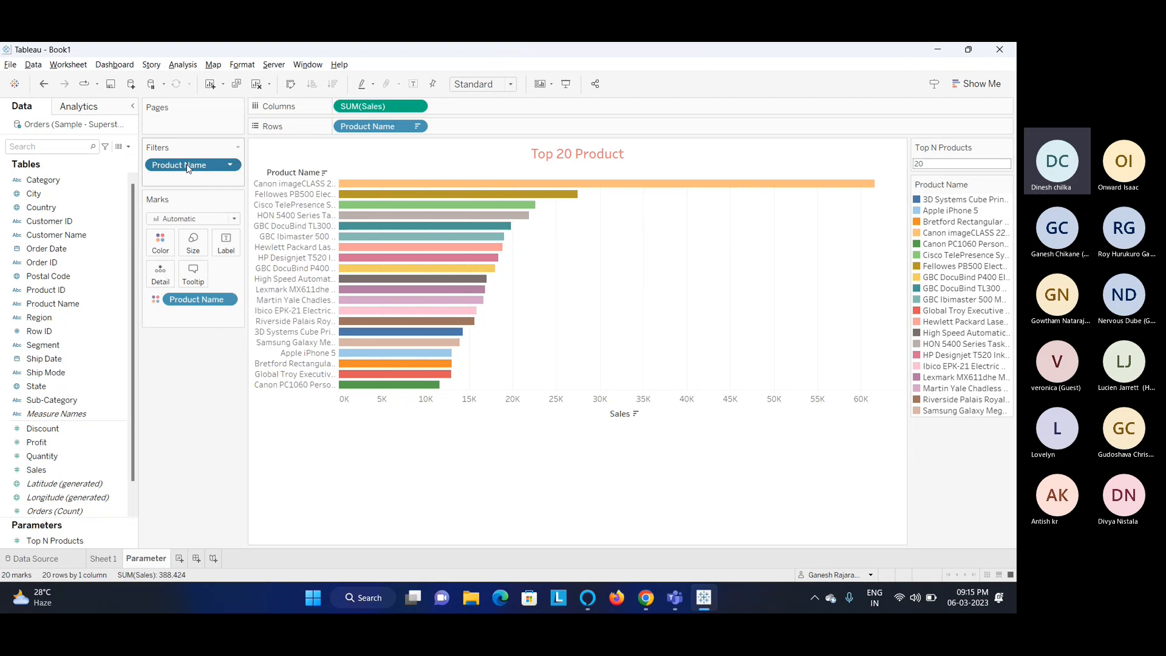
pyautogui.click(230, 165)
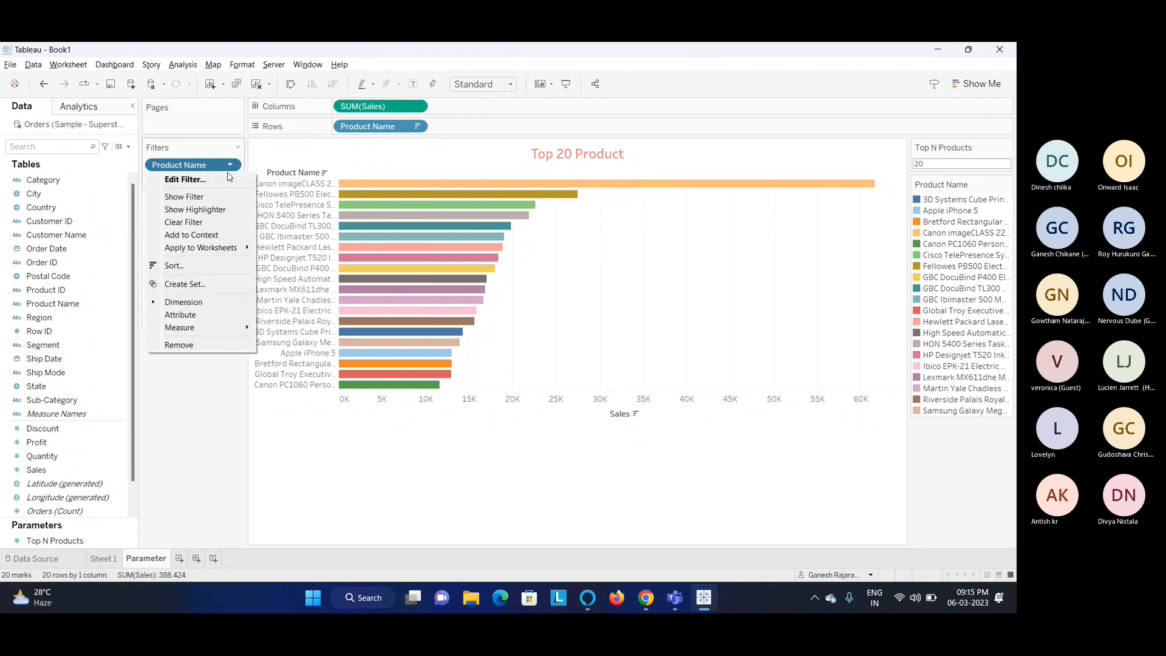
pyautogui.click(226, 179)
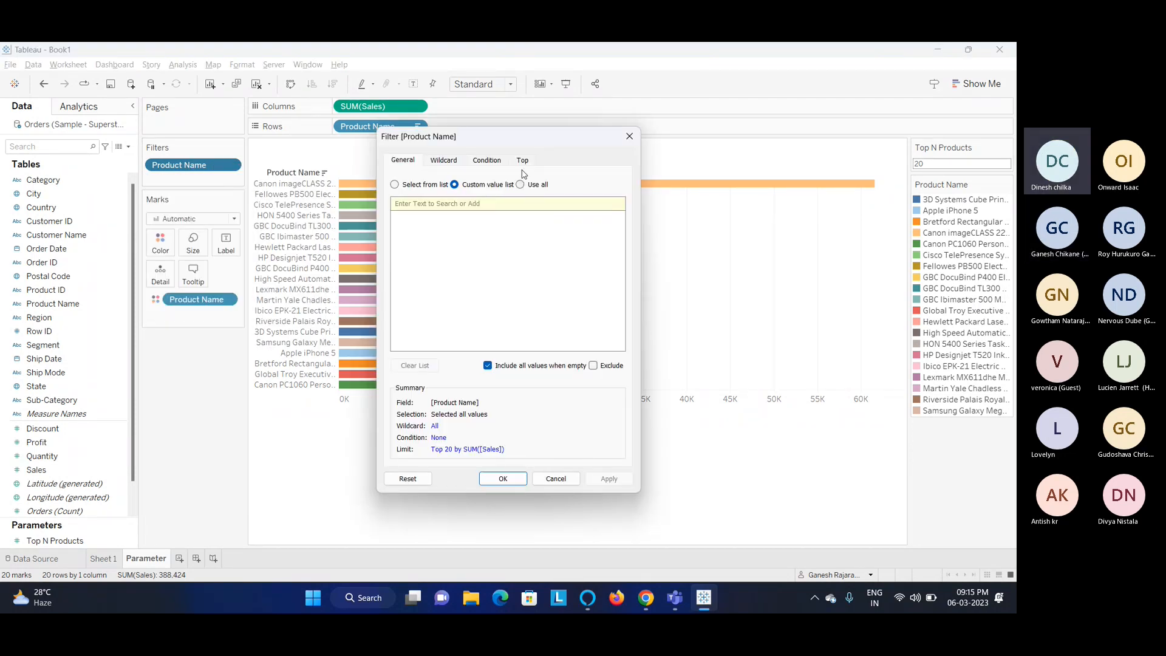
pyautogui.click(522, 162)
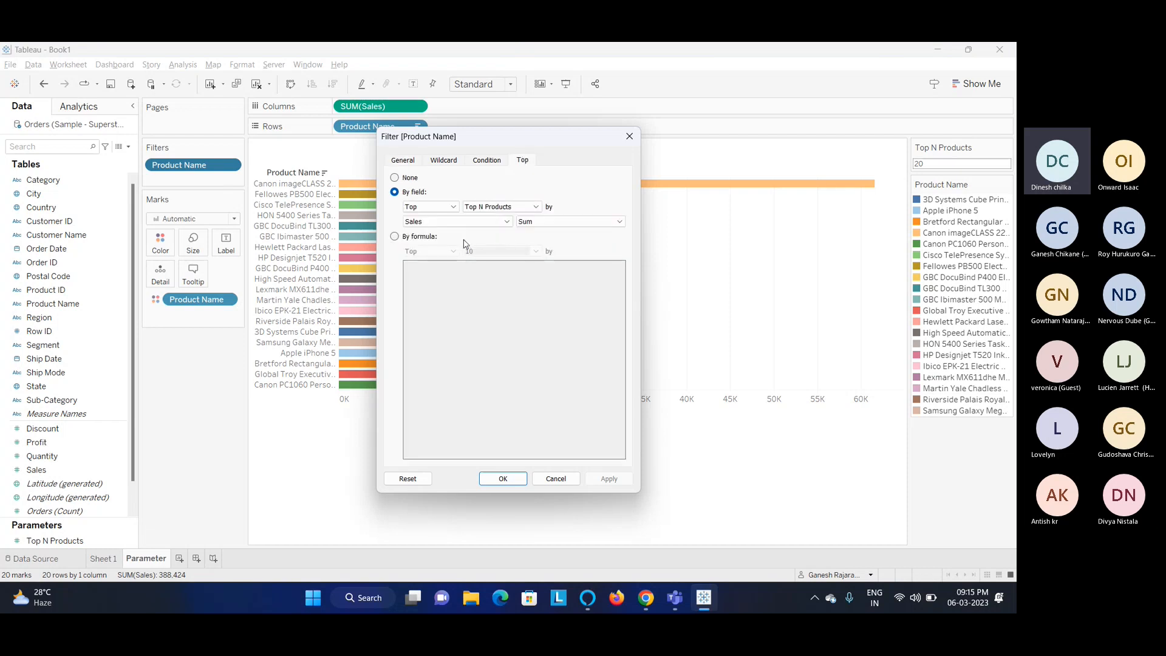
pyautogui.click(443, 206)
pyautogui.click(423, 226)
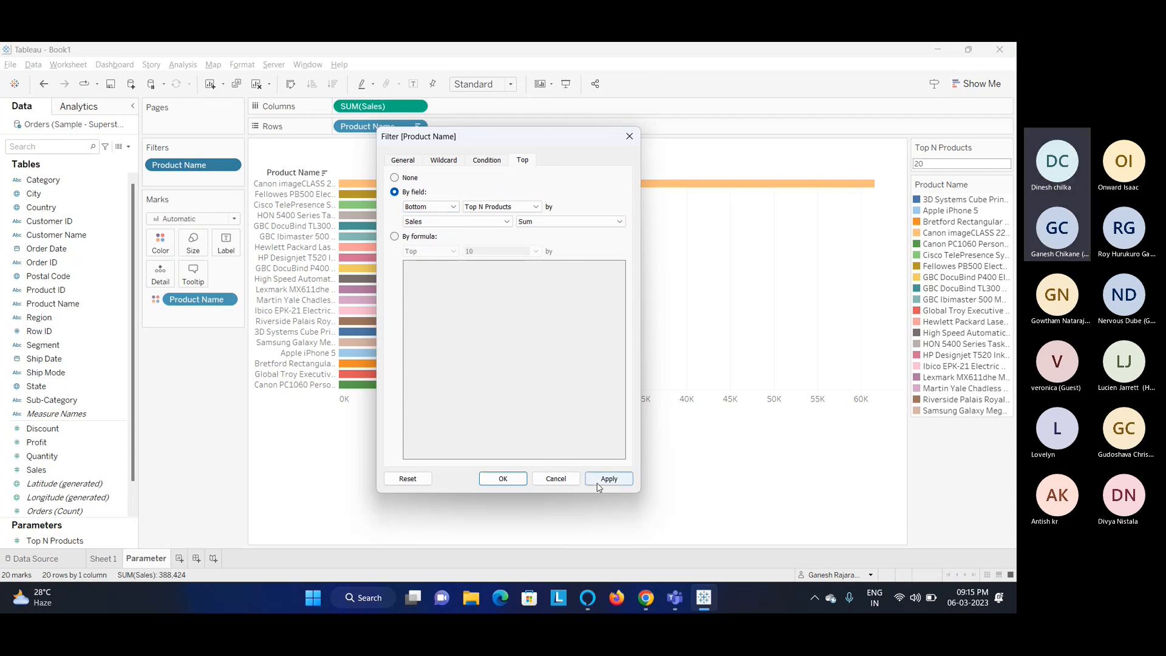
pyautogui.click(502, 479)
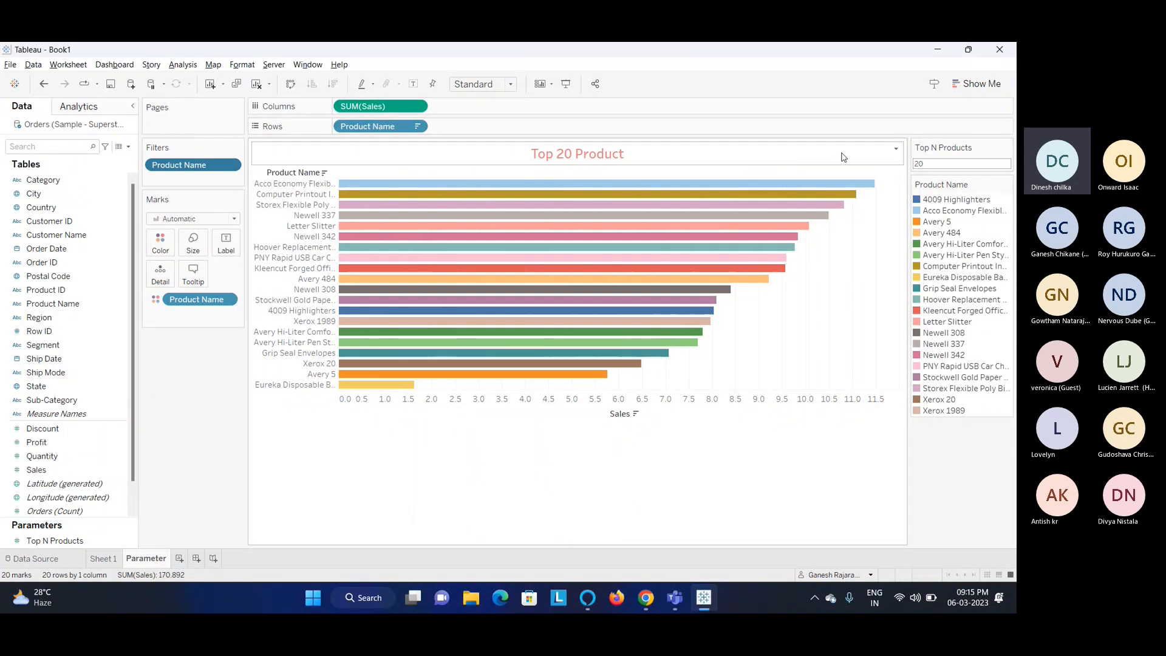
# Edit the sheet title to read Bottom <Parameters.Top N Products> Product.
pyautogui.click(895, 151)
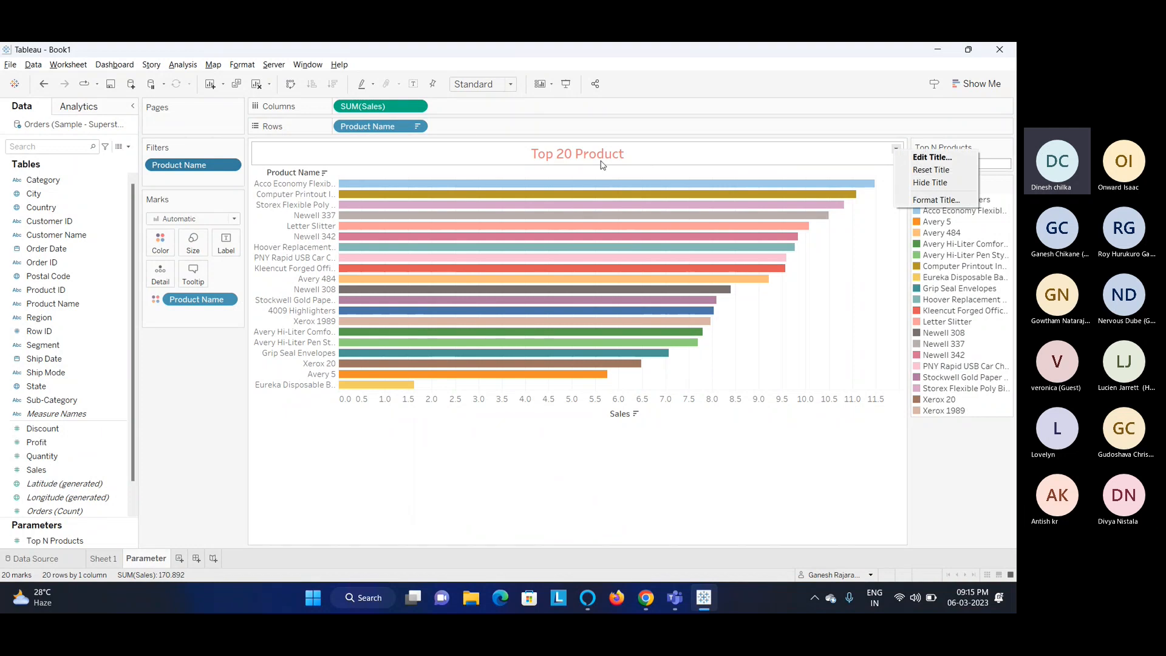
pyautogui.click(936, 159)
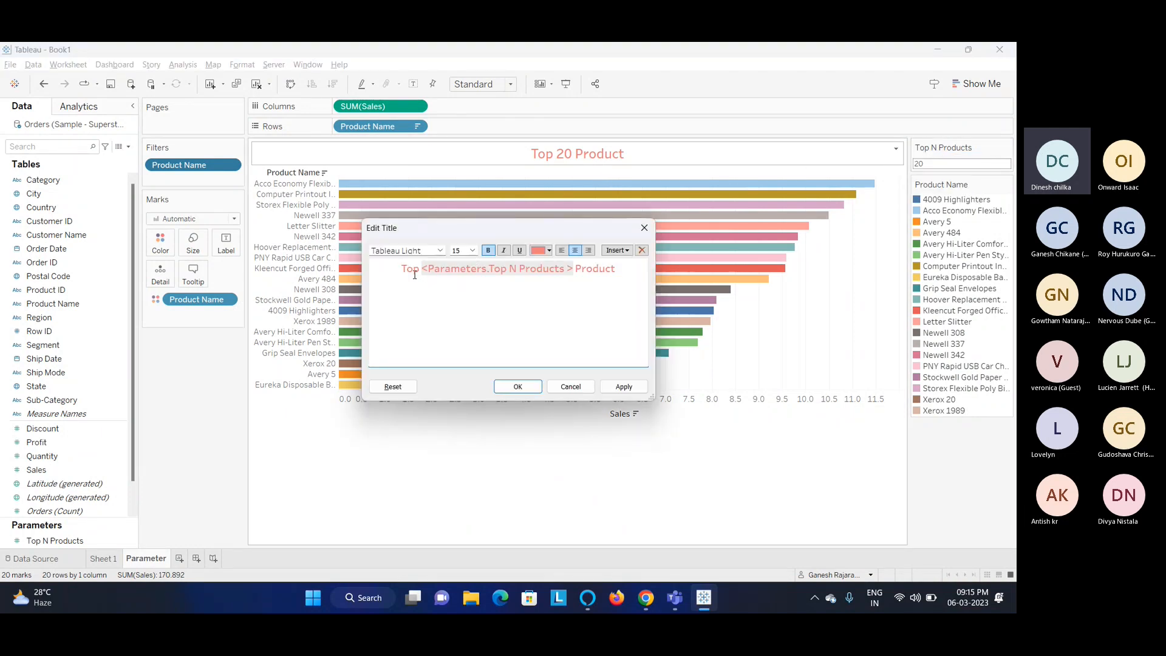
pyautogui.moveTo(419, 267); pyautogui.dragTo(401, 268)
pyautogui.write('botto')
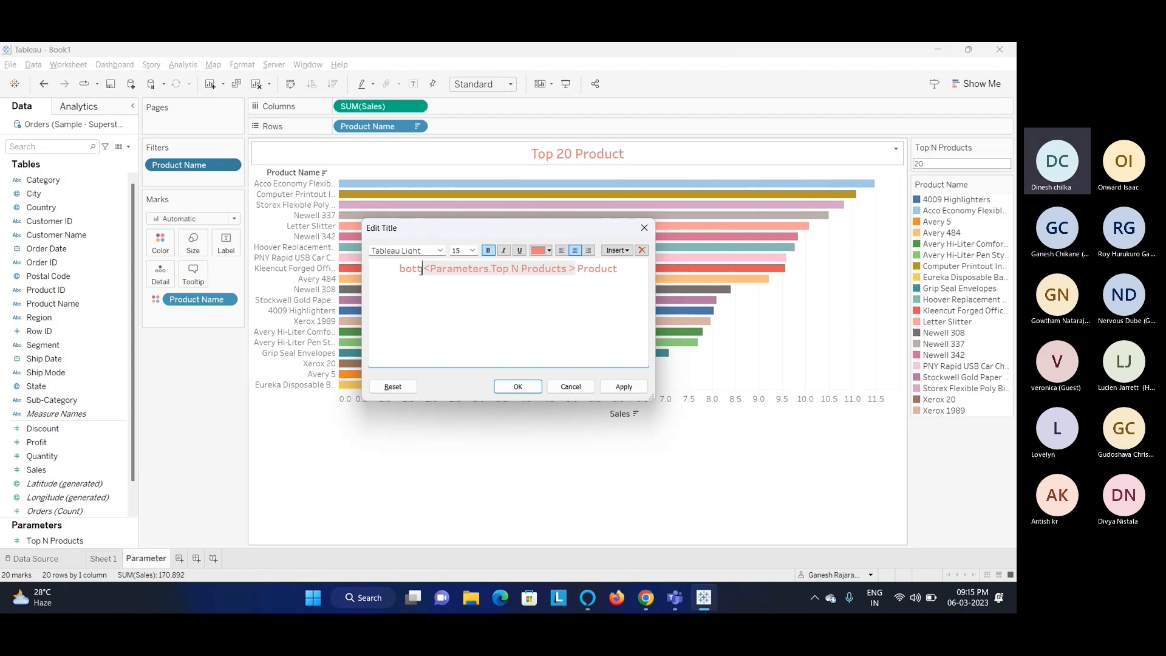
pyautogui.press('BackSpace')
pyautogui.press('BackSpace')
pyautogui.press('BackSpace')
pyautogui.press('BackSpace')
pyautogui.press('BackSpace')
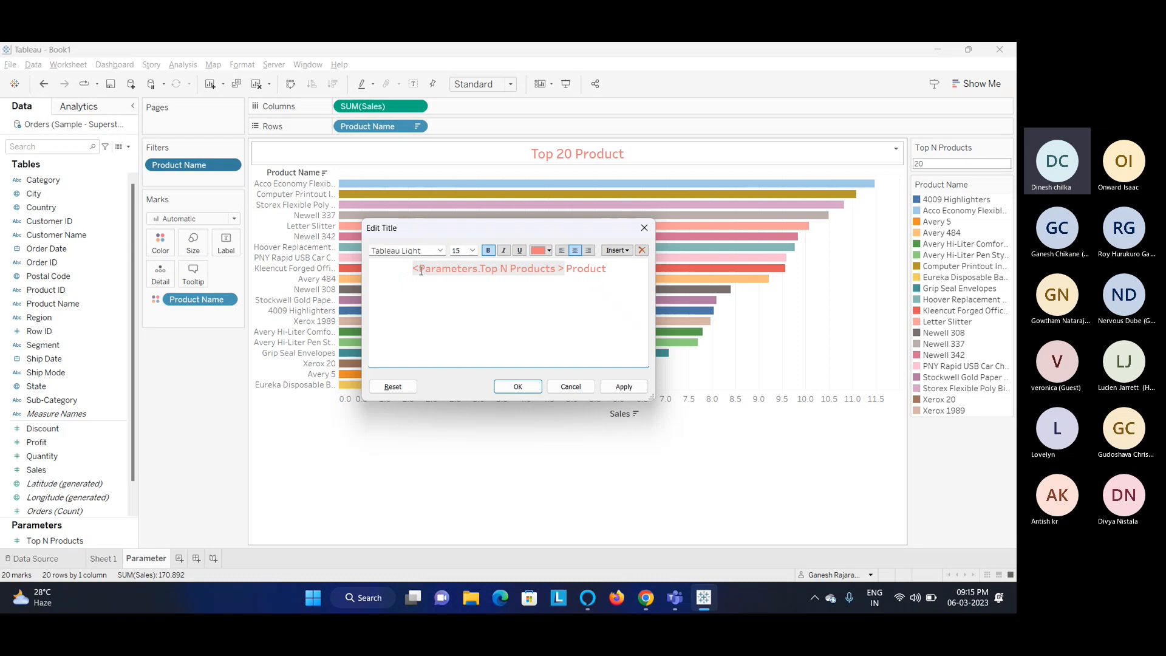
pyautogui.write('Bottom')
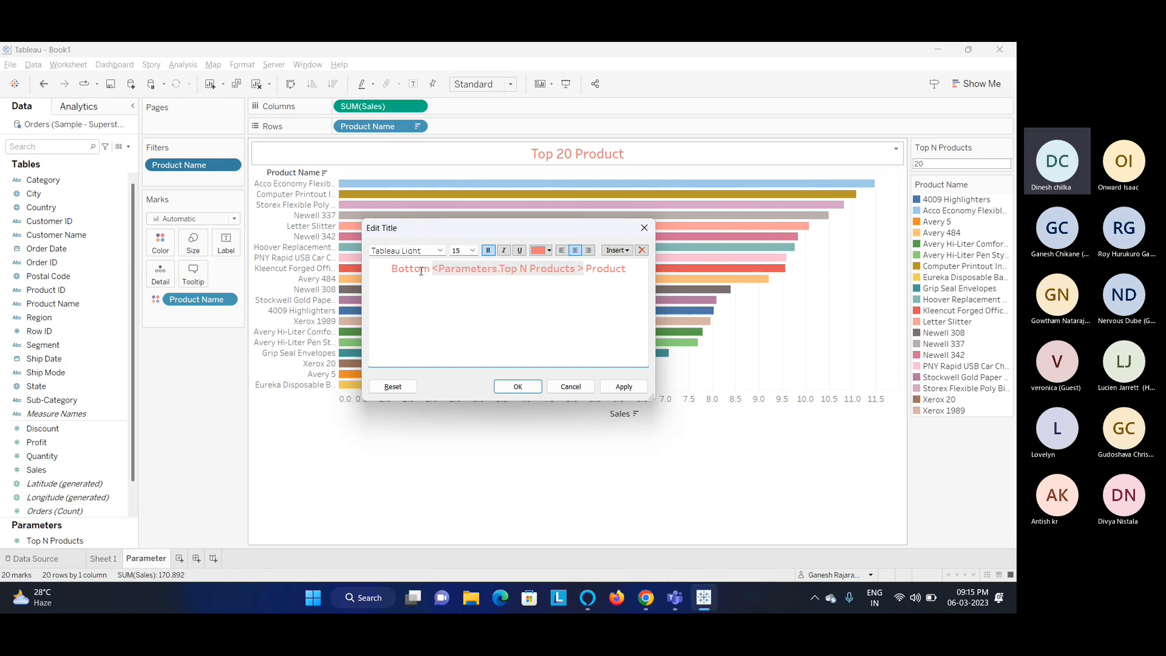
pyautogui.click(518, 386)
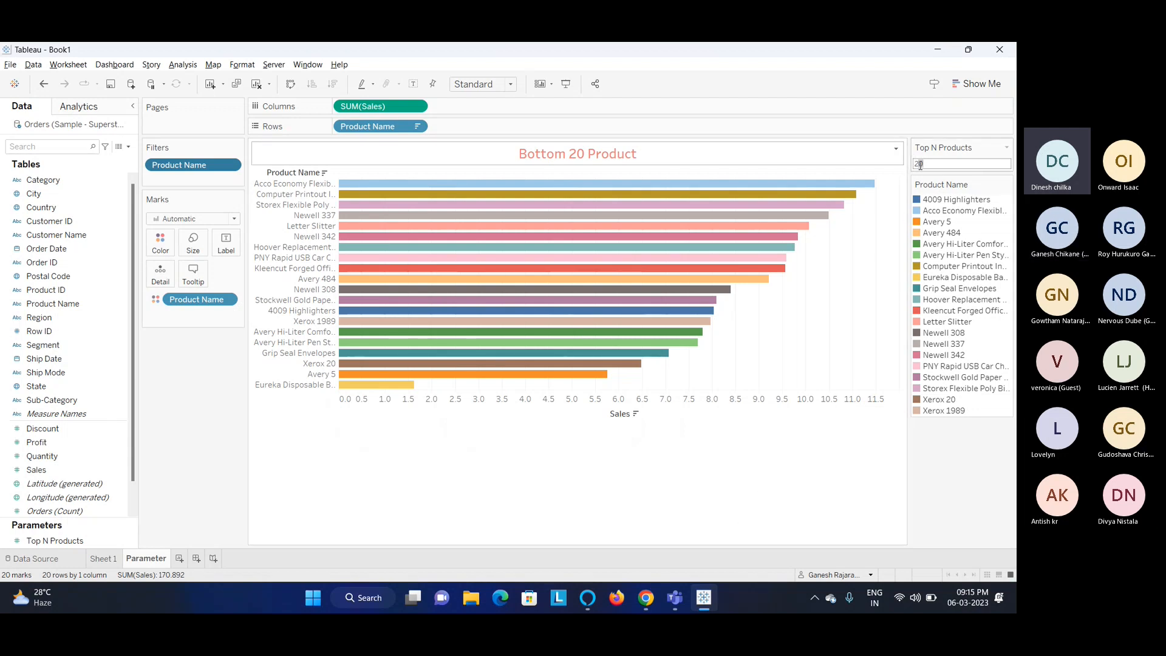
# Set Top N Products to 10.
pyautogui.write('10')
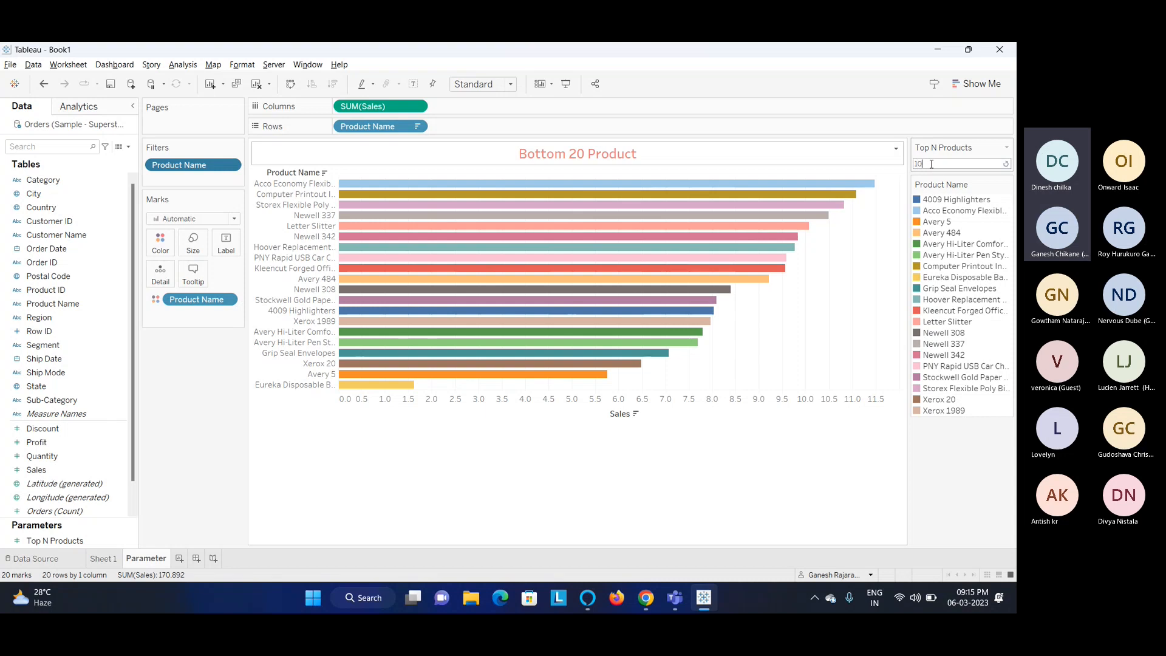
pyautogui.press('Return')
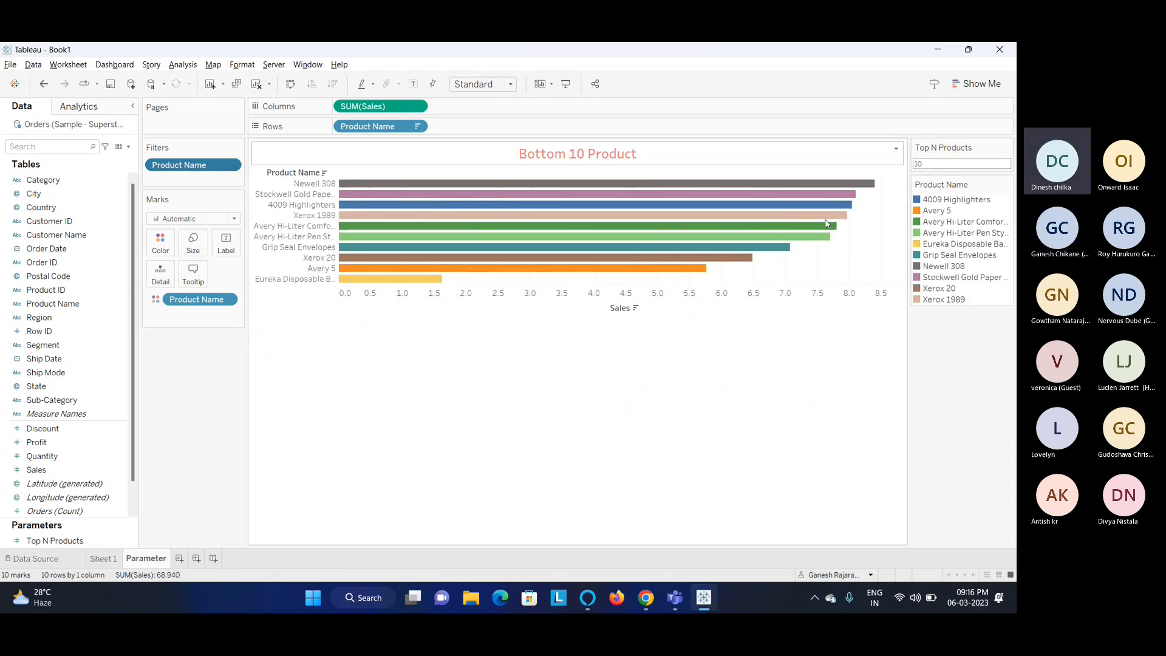
# Show mark labels on the bars and fit the view to Entire View.
pyautogui.click(415, 85)
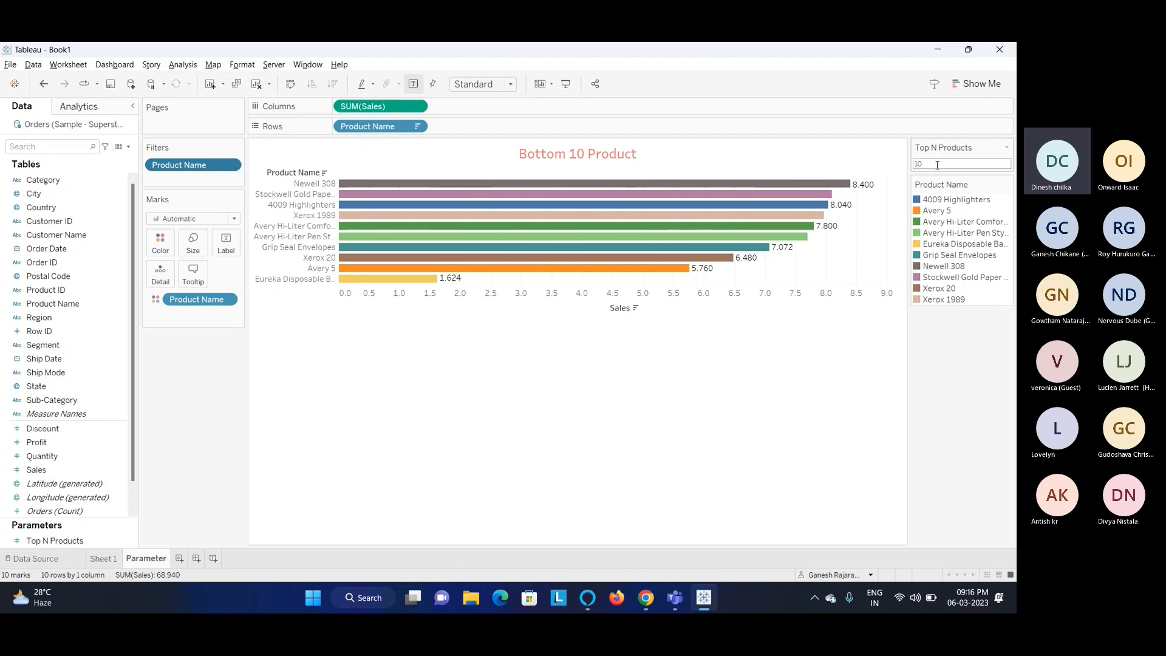
pyautogui.click(488, 85)
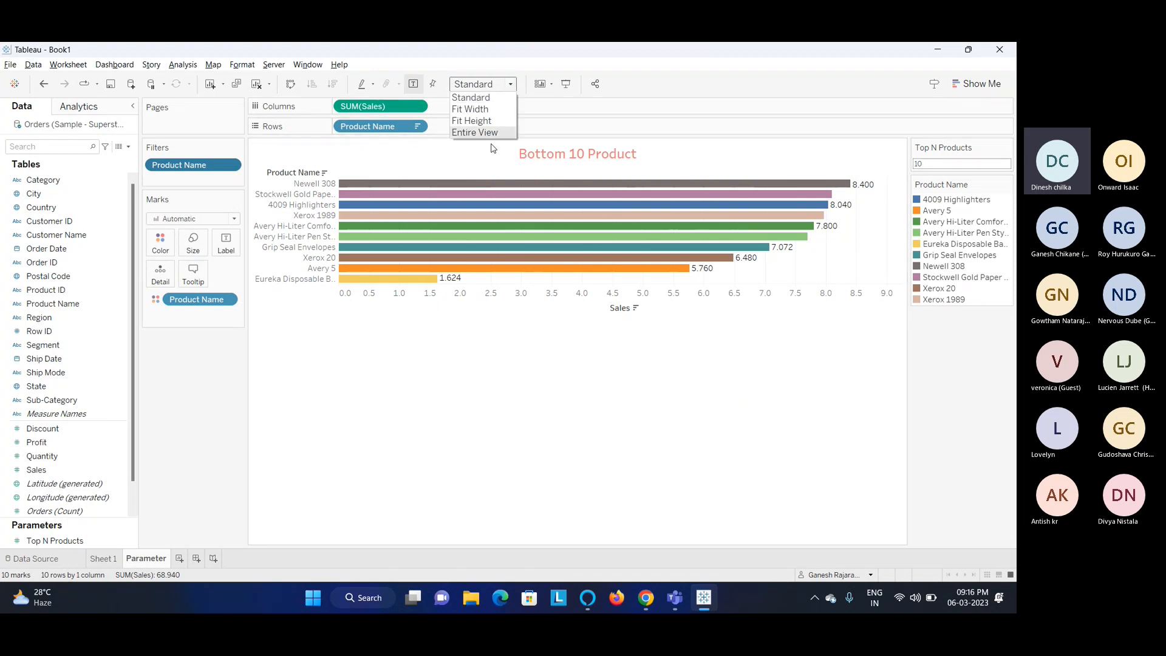
pyautogui.click(477, 132)
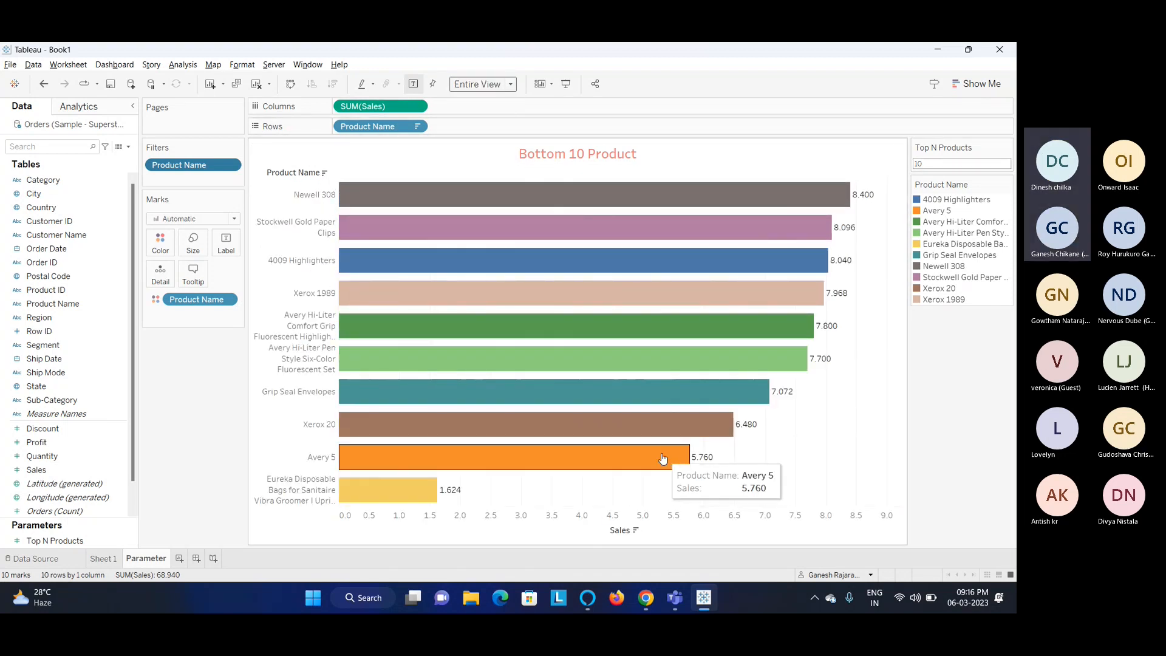
# Set Top N Products to 5.
pyautogui.doubleClick(930, 162)
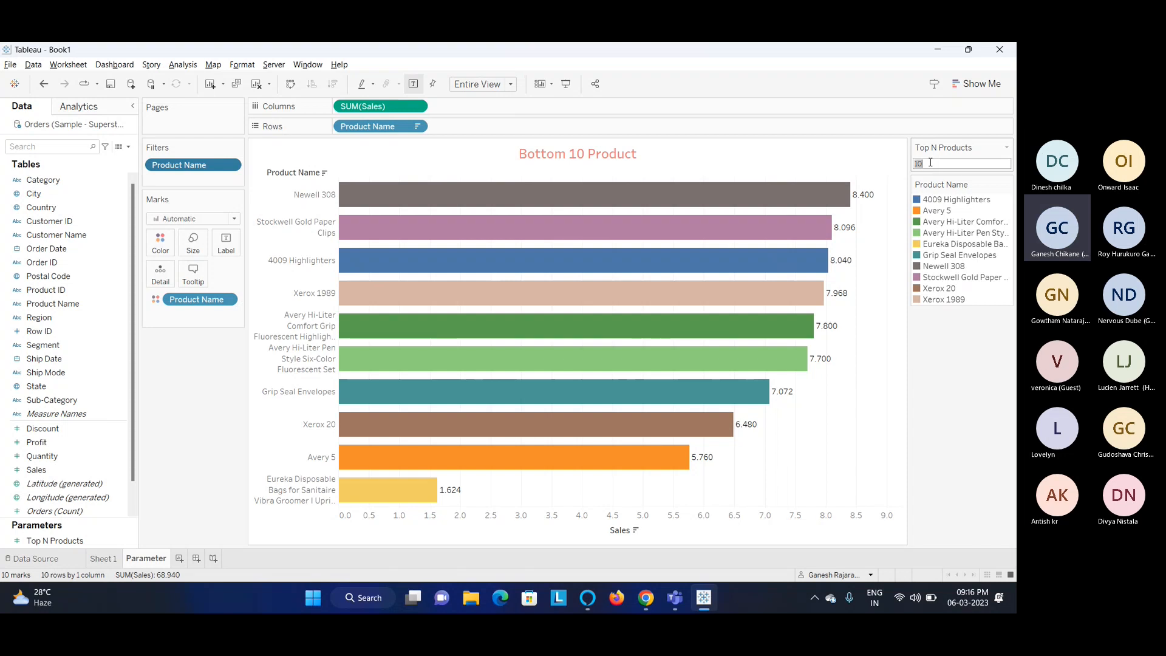
pyautogui.write('5')
pyautogui.press('Return')
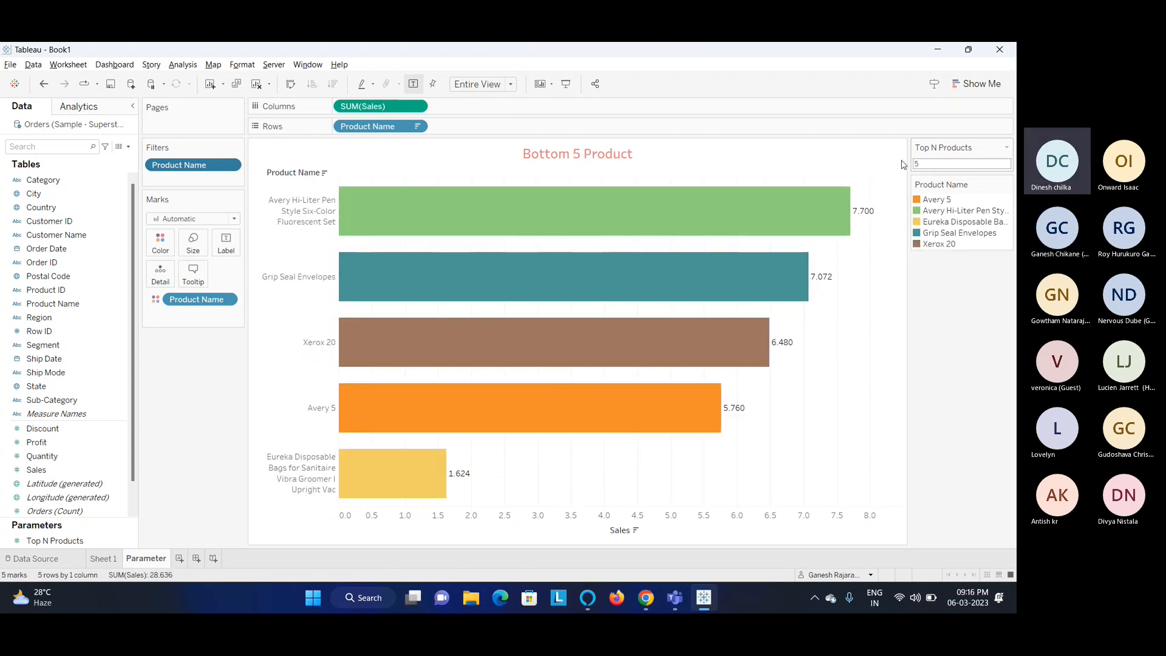
# Enter presentation mode, set Top N Products to 30, and leave presentation mode.
pyautogui.click(565, 84)
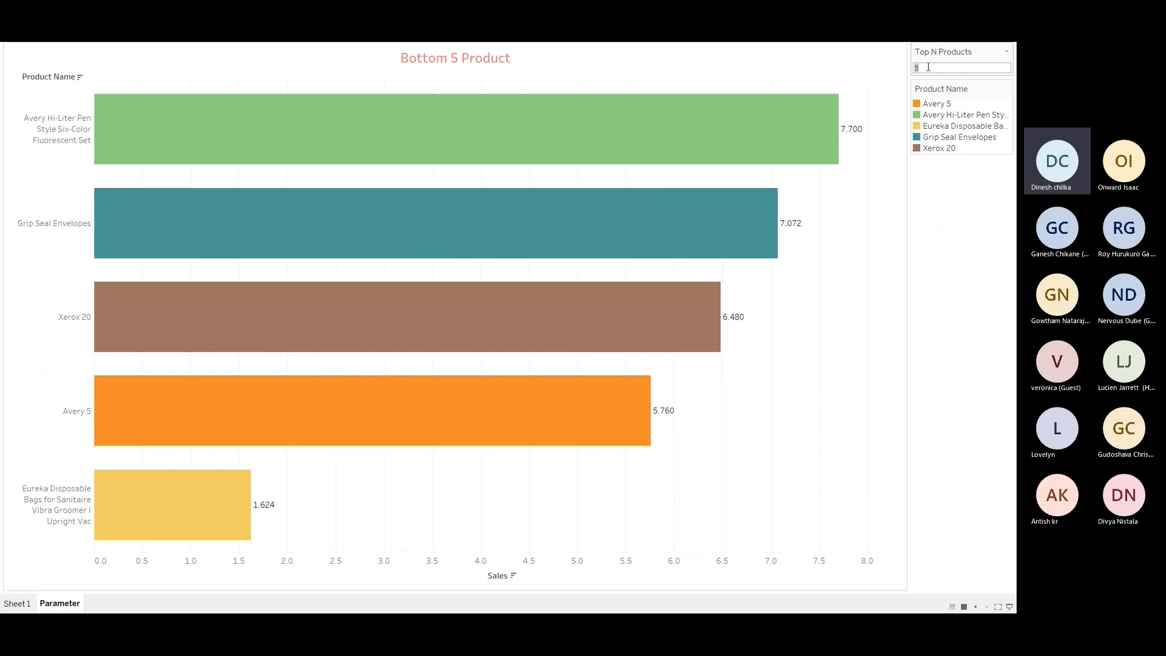
pyautogui.press('Return')
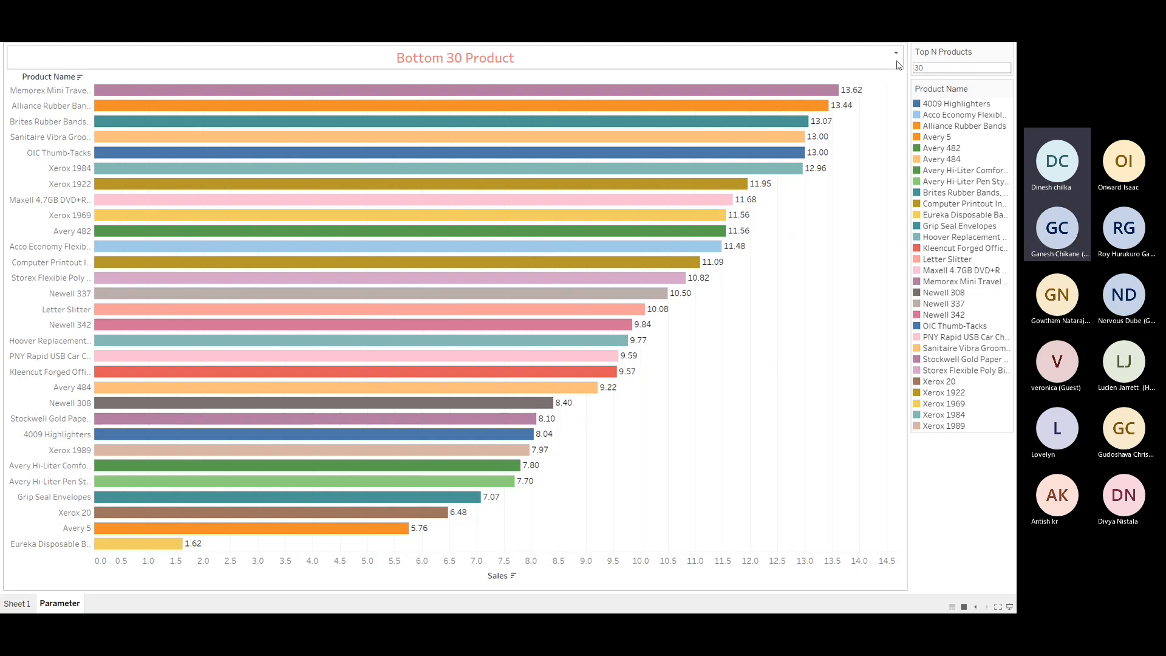
pyautogui.press('Escape')
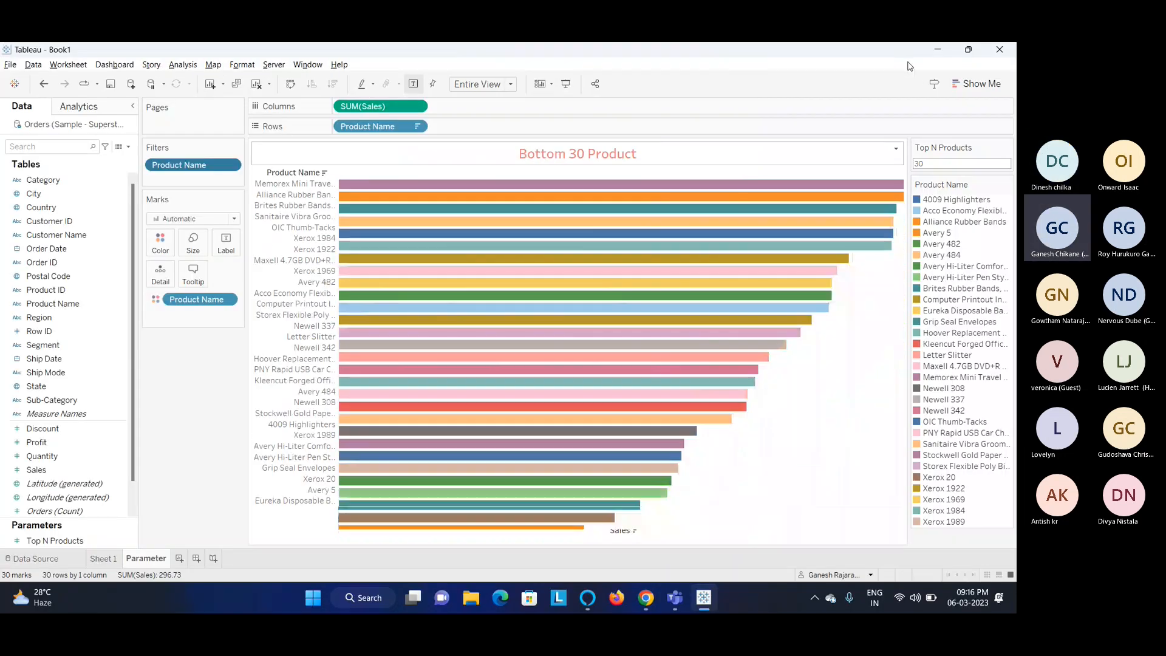
# Switch to the Teams meeting window and stop screen sharing.
pyautogui.click(683, 601)
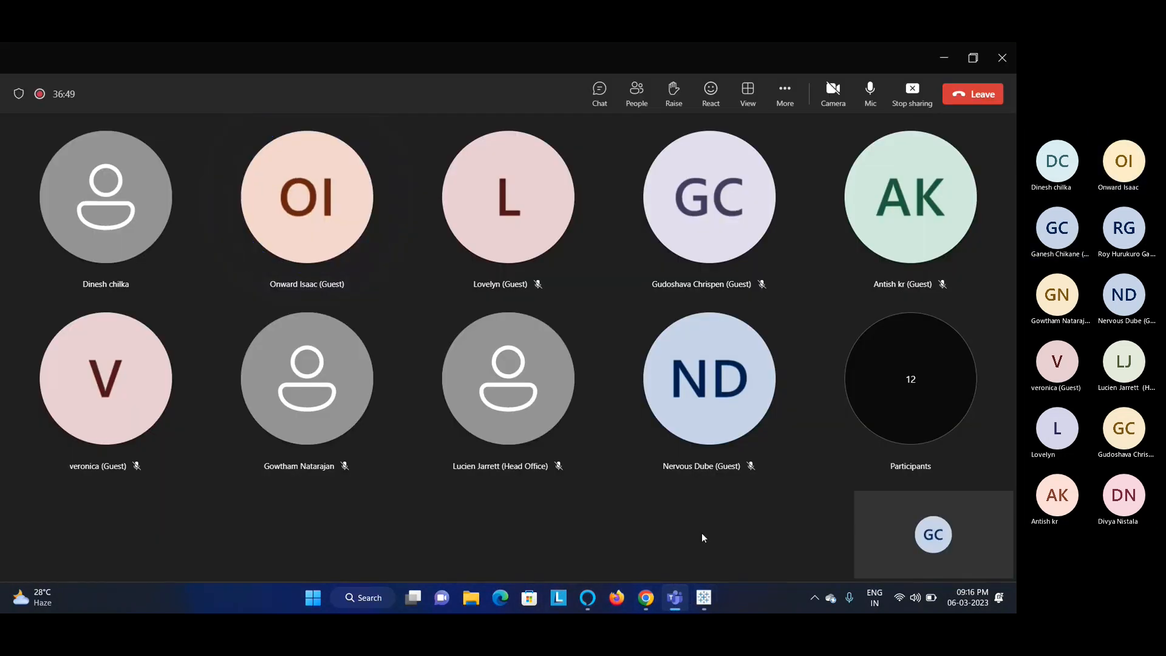
pyautogui.click(898, 112)
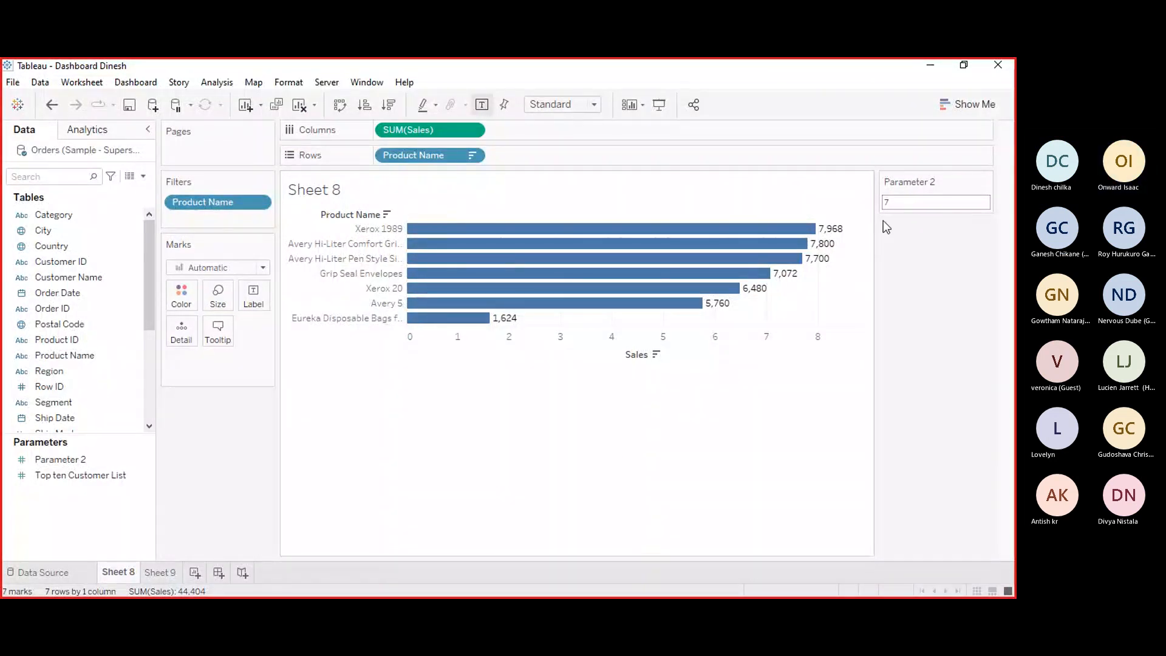
# In the participant's workbook, set Parameter 2 to 4.
pyautogui.click(892, 201)
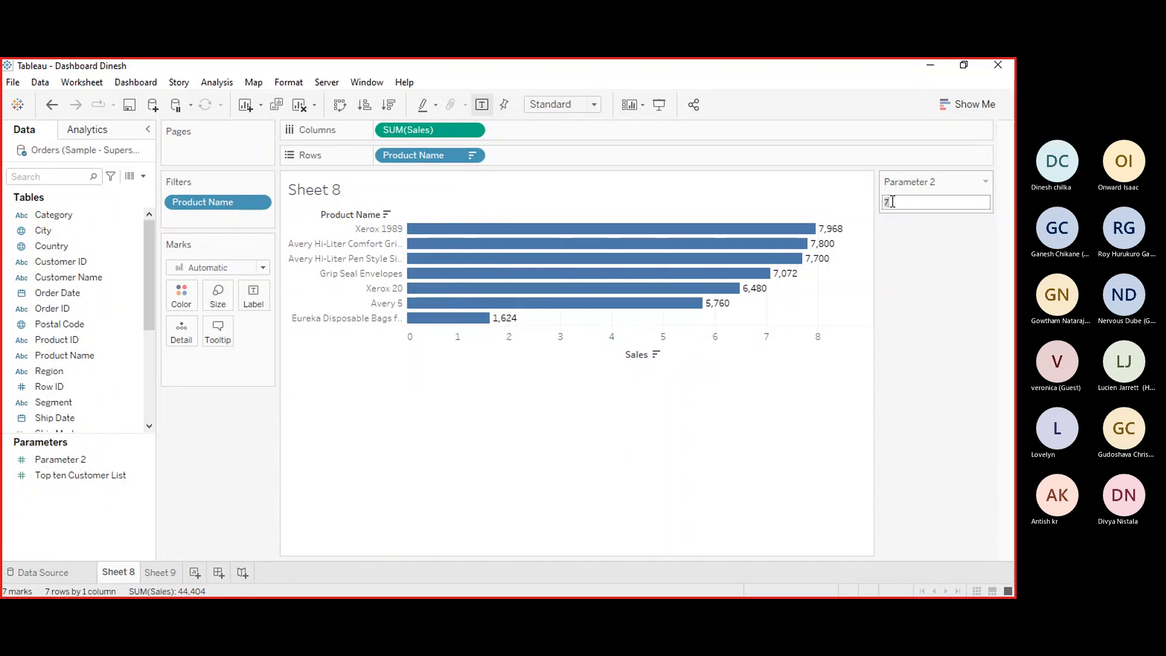
pyautogui.write('4')
pyautogui.press('Return')
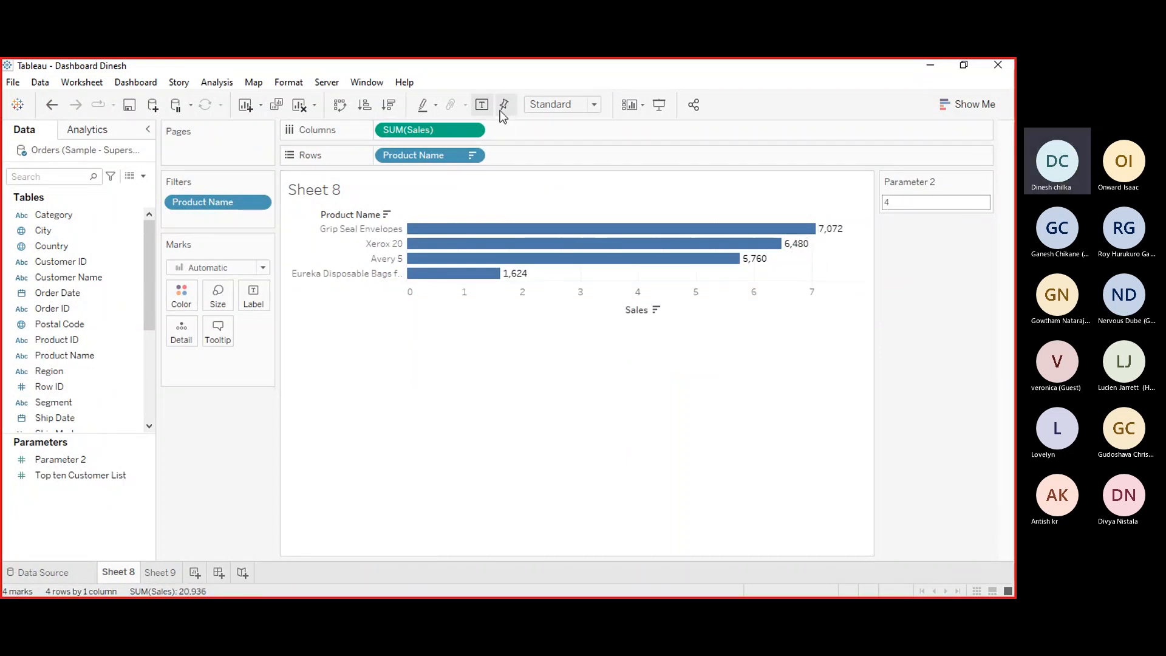
# Fit the view to Entire View and colour the bars by Product Name.
pyautogui.click(593, 104)
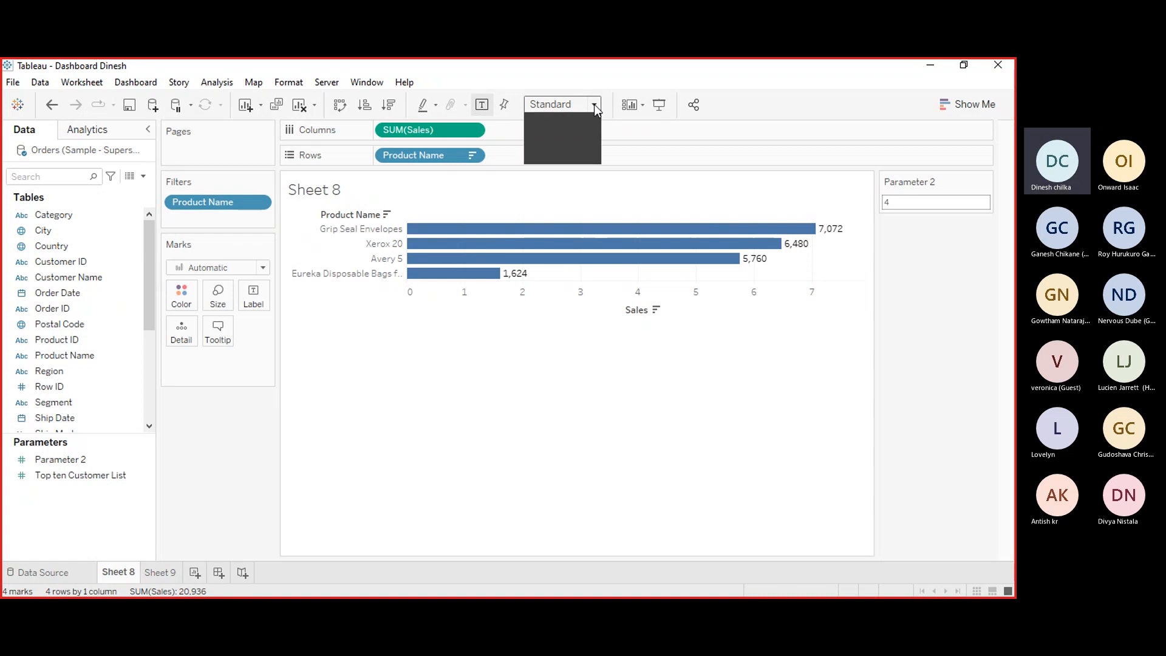
pyautogui.click(560, 159)
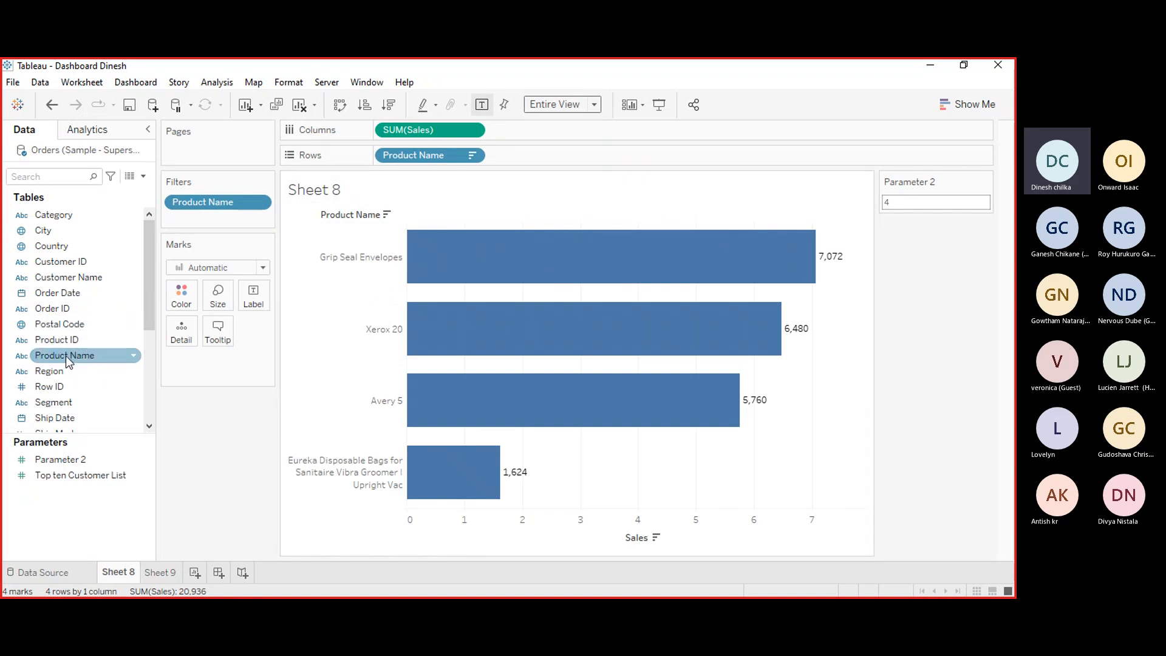
pyautogui.moveTo(66, 356); pyautogui.dragTo(184, 299)
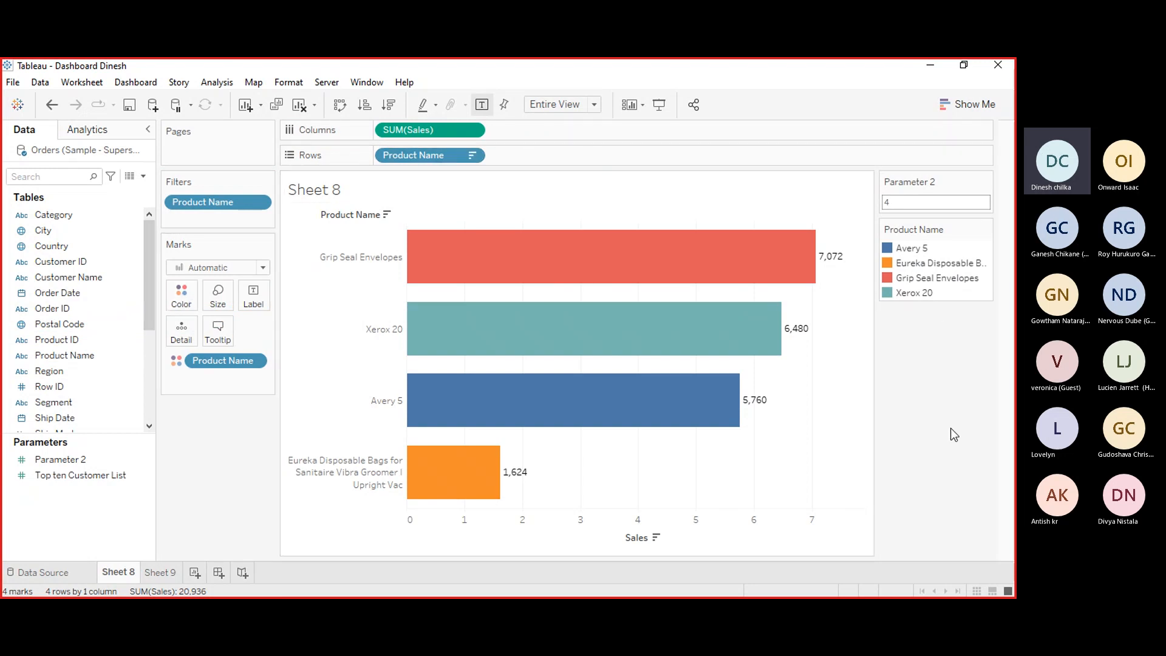
pyautogui.rightClick(327, 194)
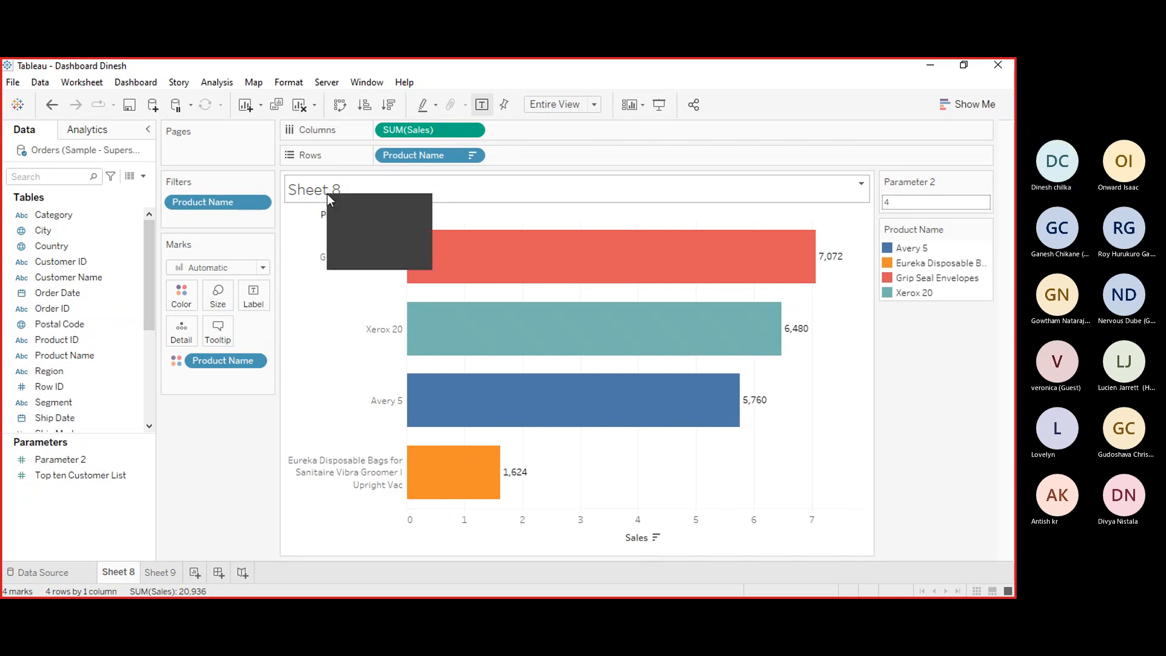
pyautogui.click(381, 204)
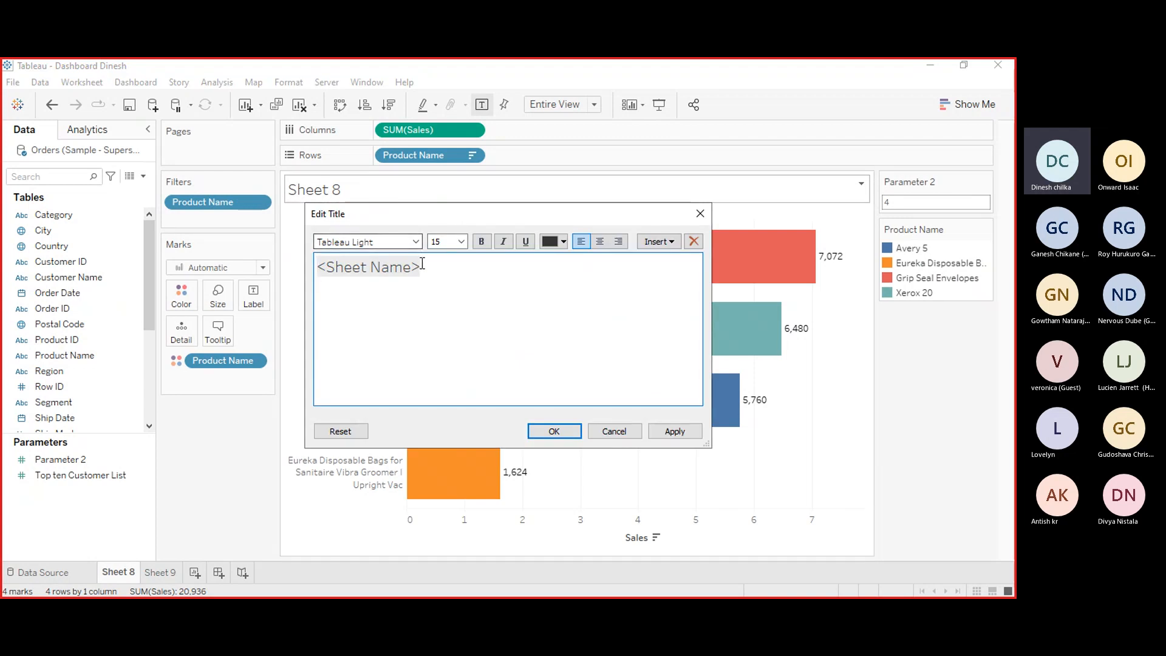
pyautogui.hotkey('ctrl', 'a')
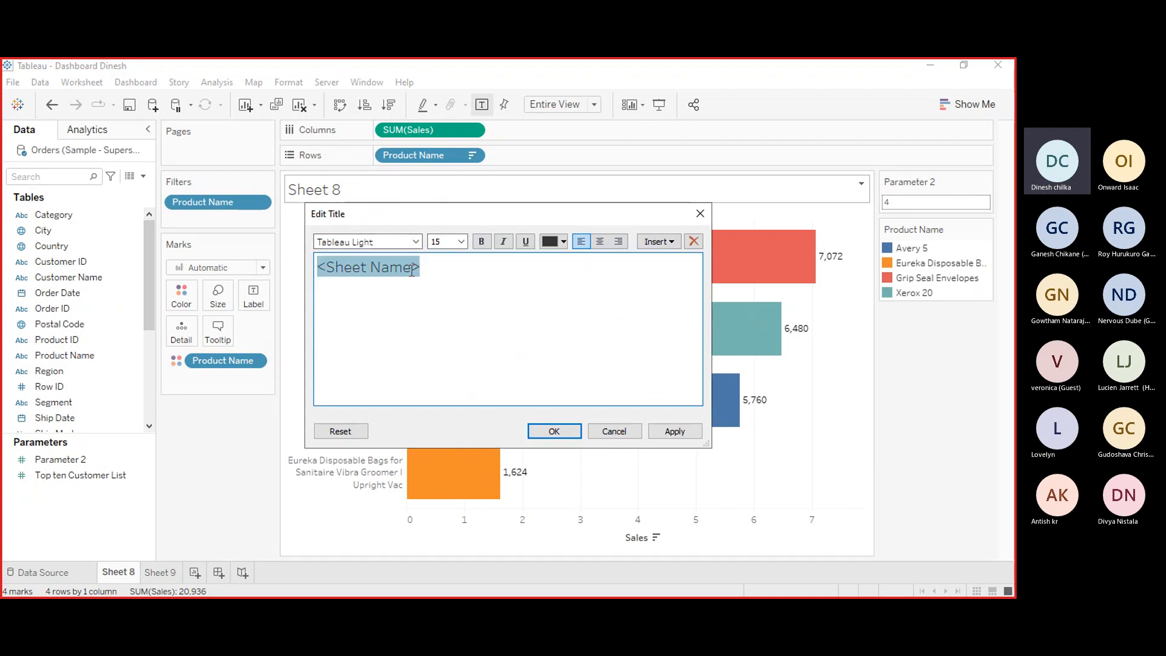
pyautogui.press('BackSpace')
pyautogui.press('BackSpace')
pyautogui.press('BackSpace')
pyautogui.press('BackSpace')
pyautogui.press('BackSpace')
pyautogui.press('BackSpace')
pyautogui.press('BackSpace')
pyautogui.press('BackSpace')
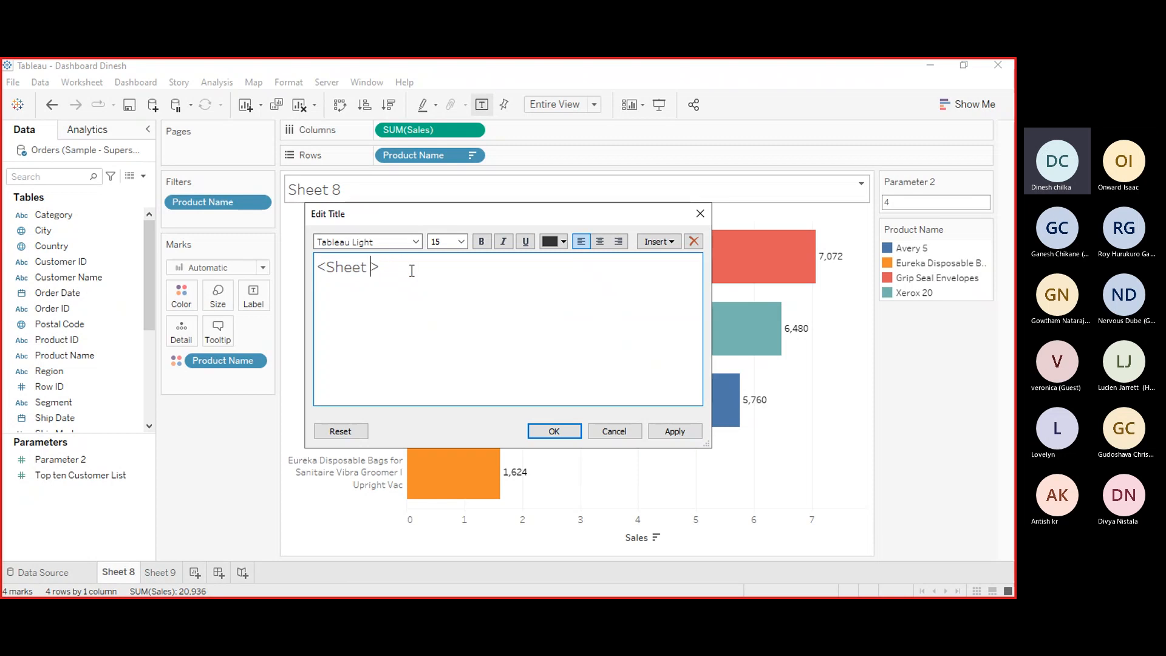
pyautogui.press('BackSpace')
pyautogui.press('BackSpace')
pyautogui.write('B>')
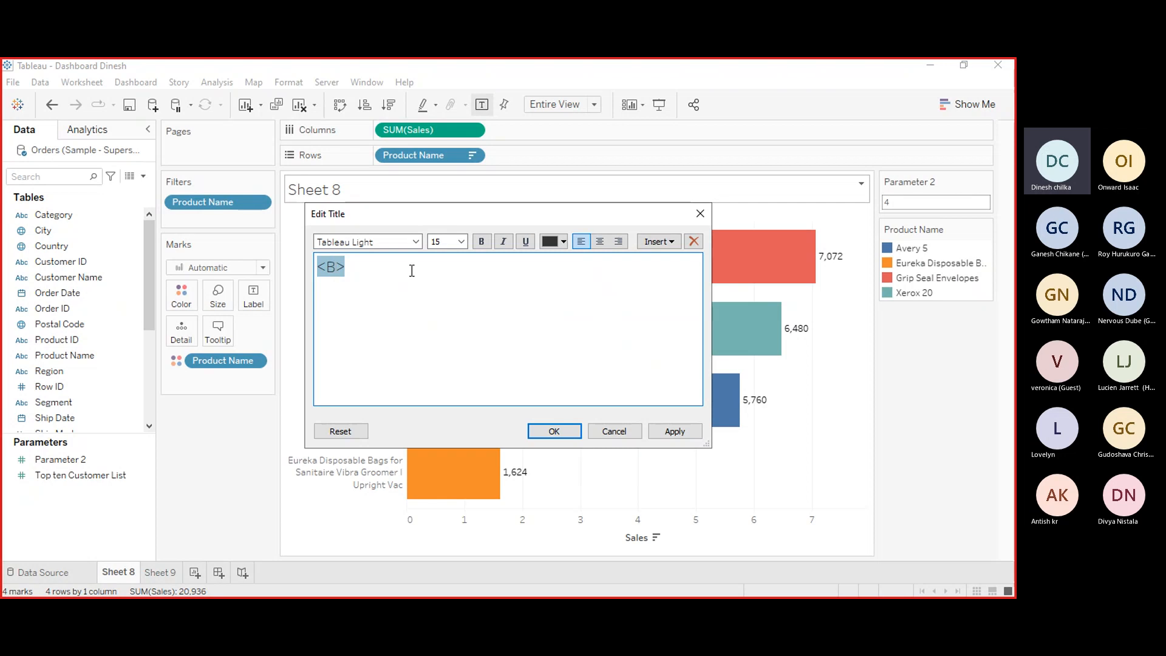
pyautogui.press('BackSpace')
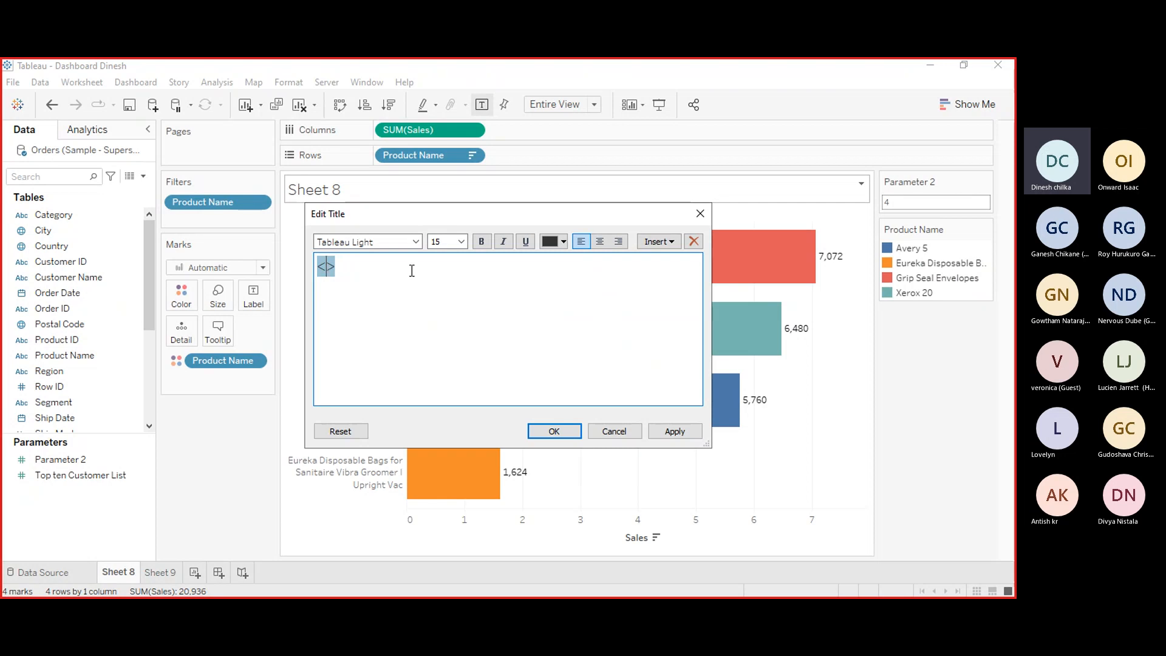
pyautogui.click(700, 213)
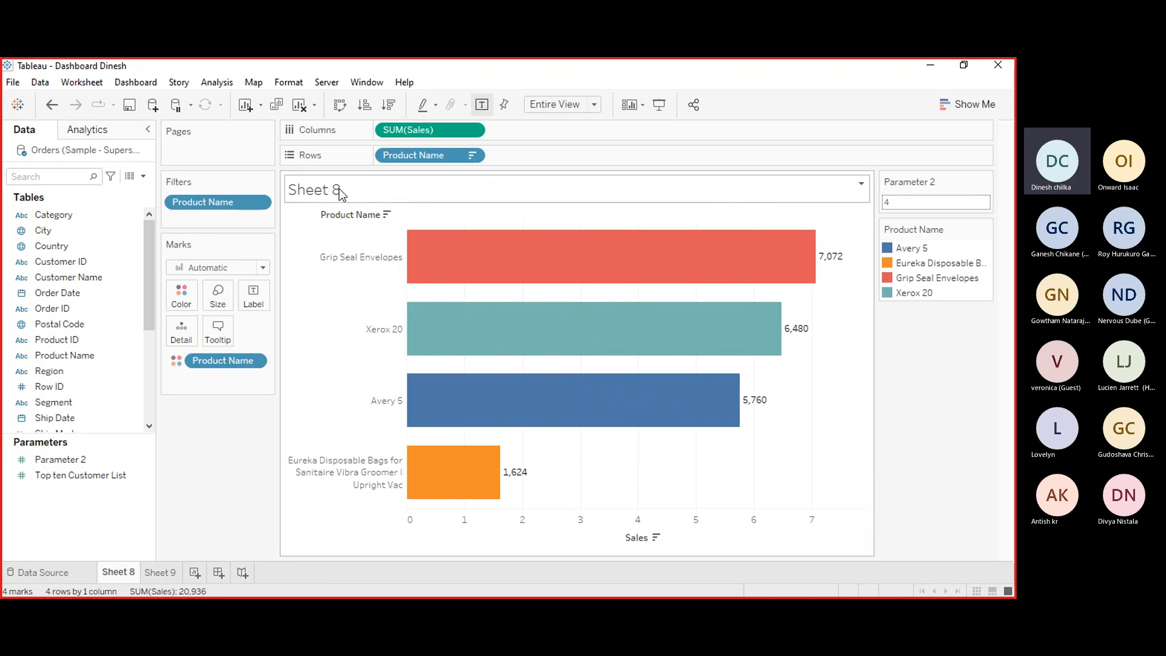
# Replace the sheet title's text with the Parameter 2 field inserted from the title editor.
pyautogui.doubleClick(395, 198)
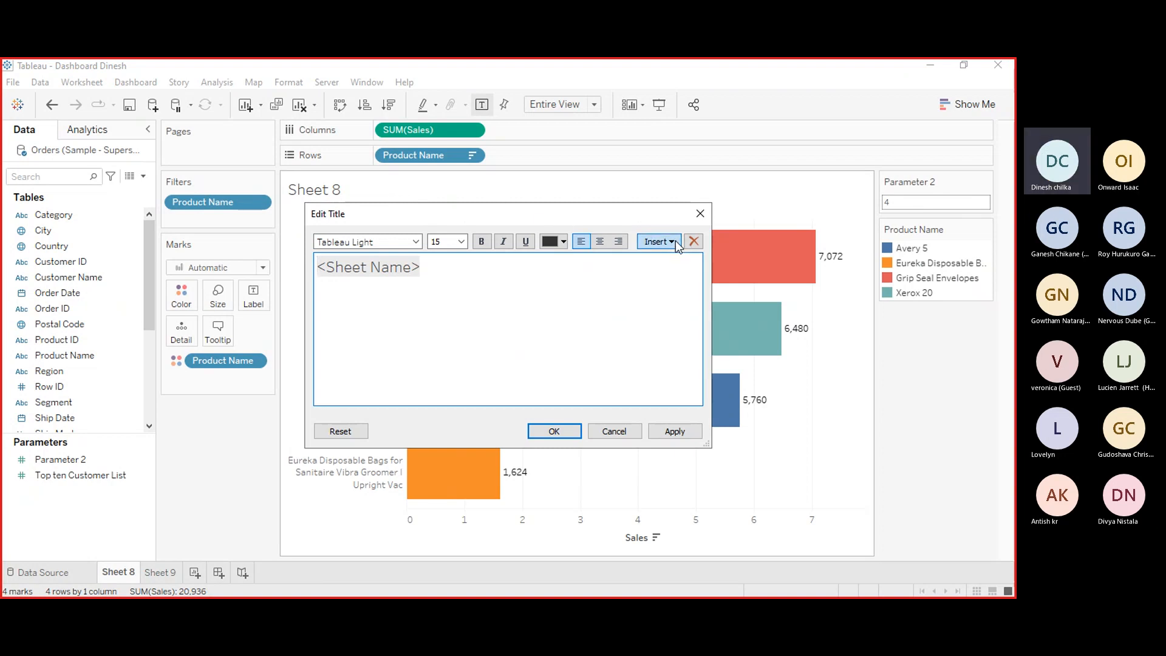
pyautogui.doubleClick(413, 267)
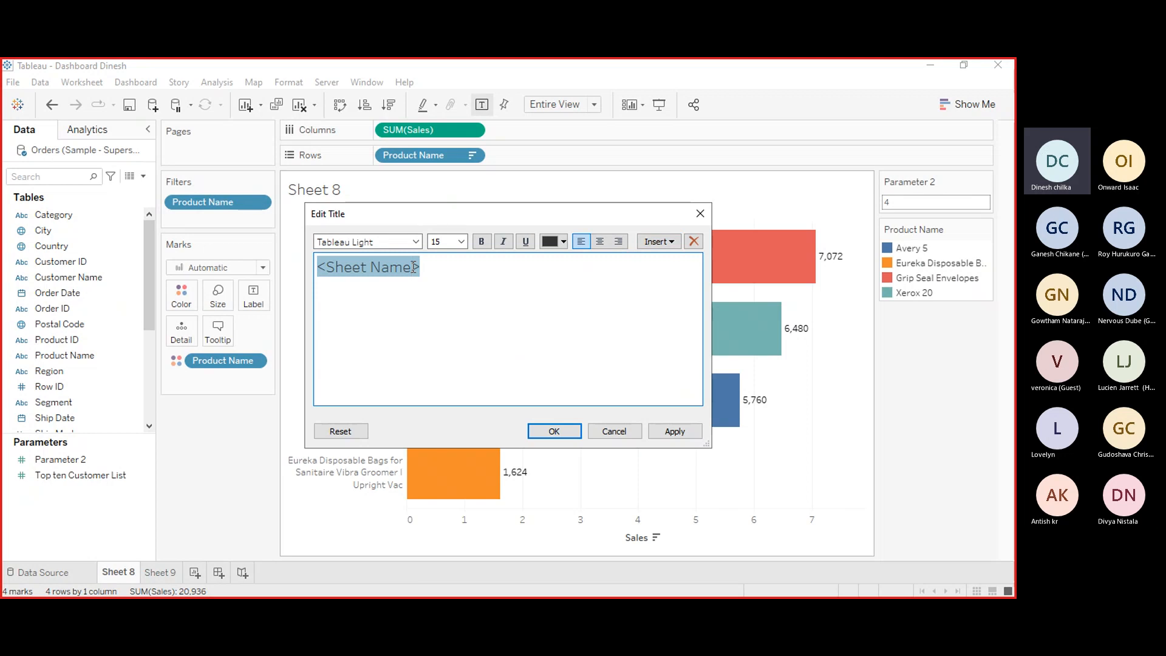
pyautogui.press('BackSpace')
pyautogui.press('BackSpace')
pyautogui.press('BackSpace')
pyautogui.press('BackSpace')
pyautogui.press('BackSpace')
pyautogui.press('BackSpace')
pyautogui.press('BackSpace')
pyautogui.press('BackSpace')
pyautogui.press('BackSpace')
pyautogui.press('BackSpace')
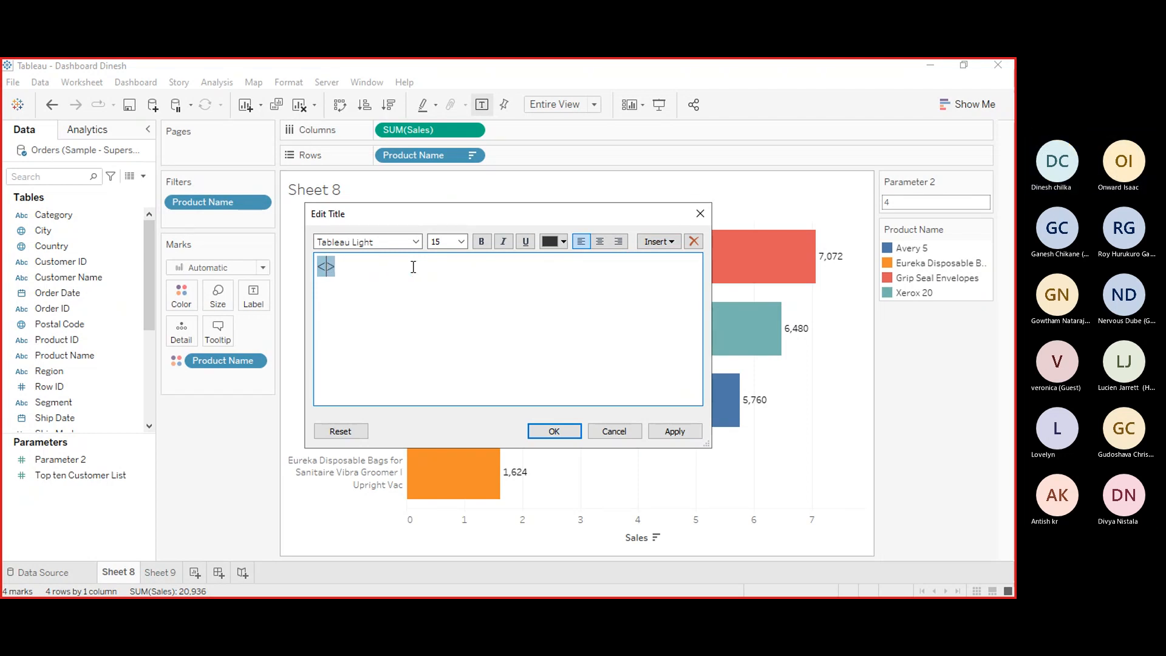
pyautogui.write('B')
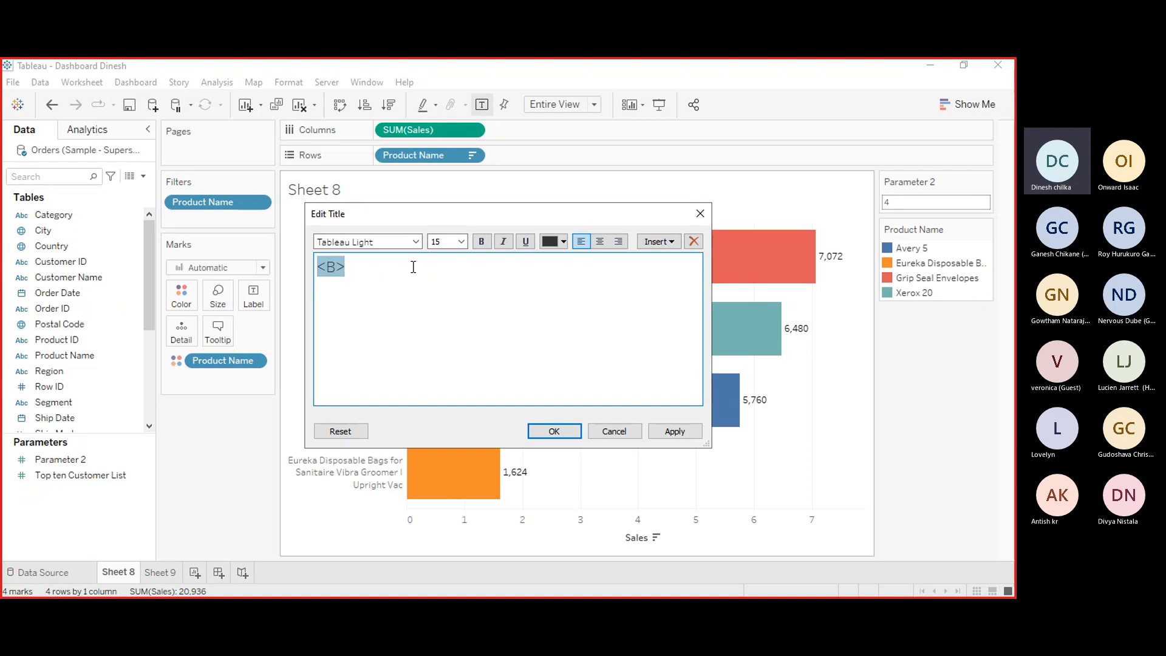
pyautogui.click(361, 272)
pyautogui.press('BackSpace')
pyautogui.press('BackSpace')
pyautogui.press('BackSpace')
pyautogui.click(672, 246)
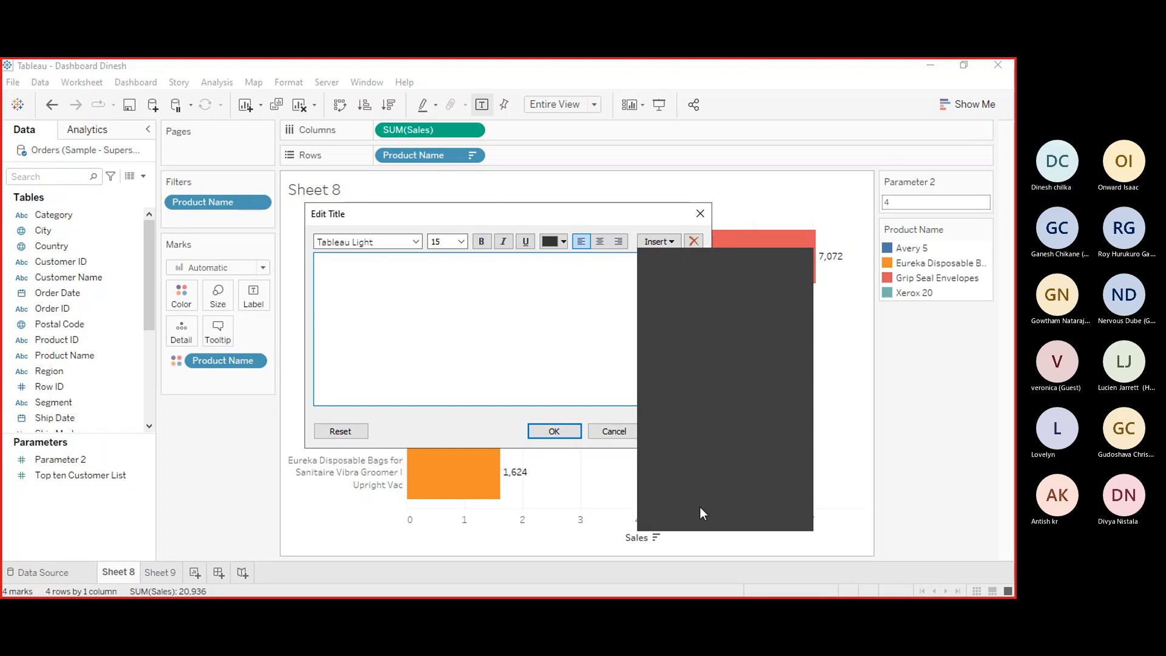
pyautogui.click(717, 468)
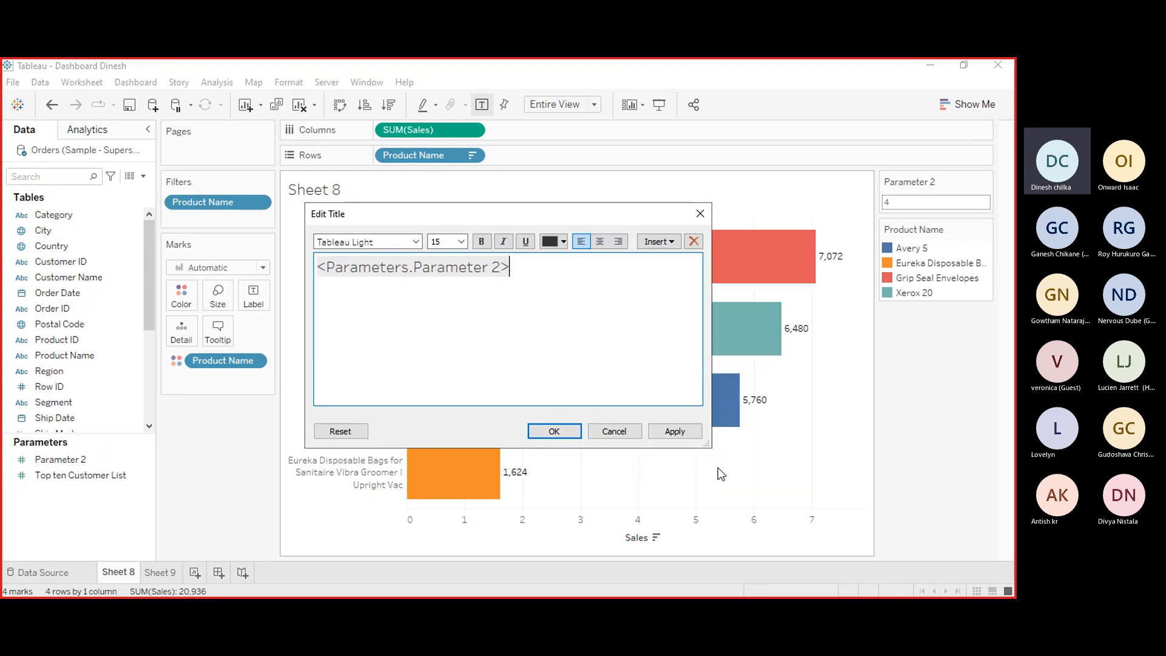
# Format the parameter title as bold, size 20, centred, and coloured orange.
pyautogui.doubleClick(503, 267)
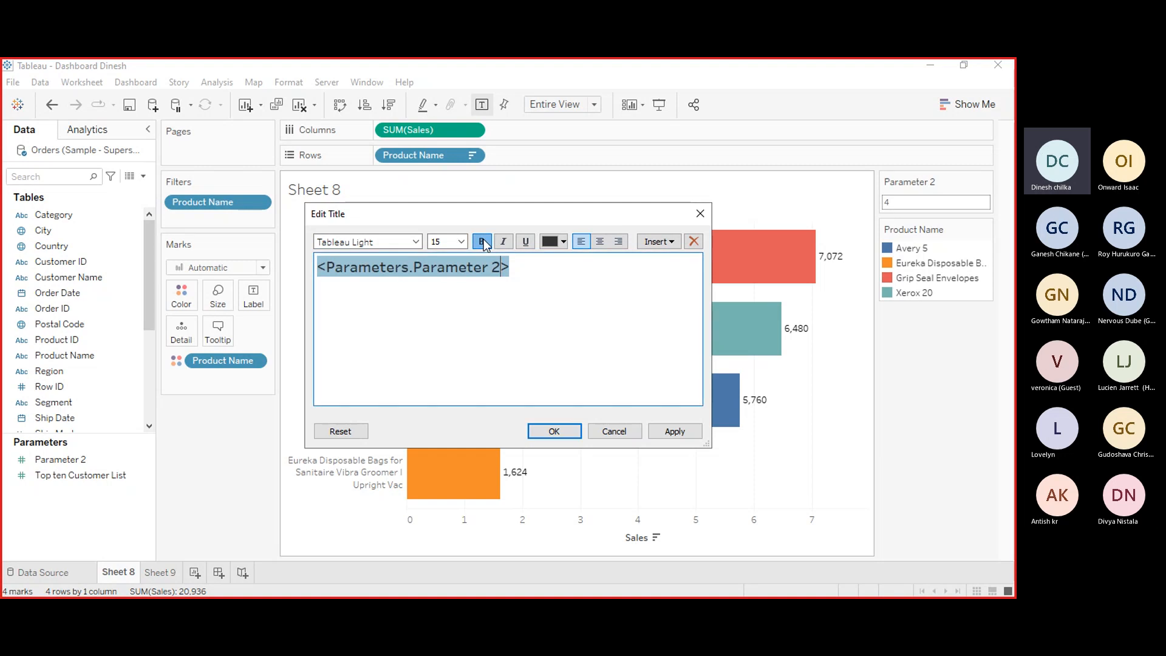
pyautogui.click(461, 241)
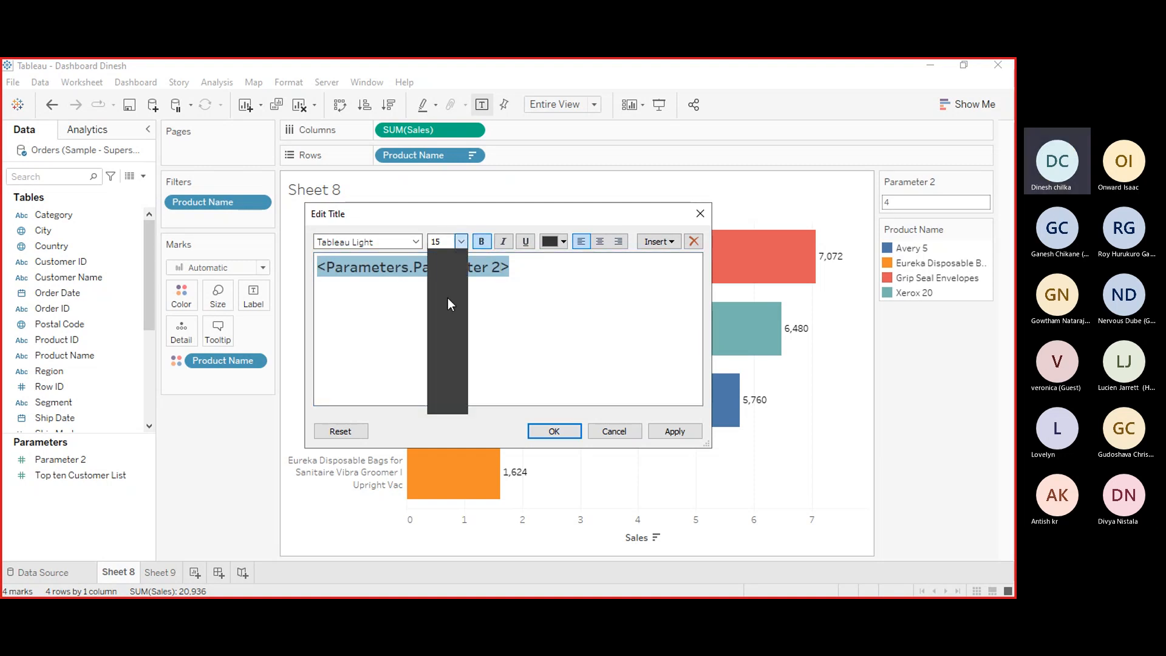
pyautogui.click(437, 341)
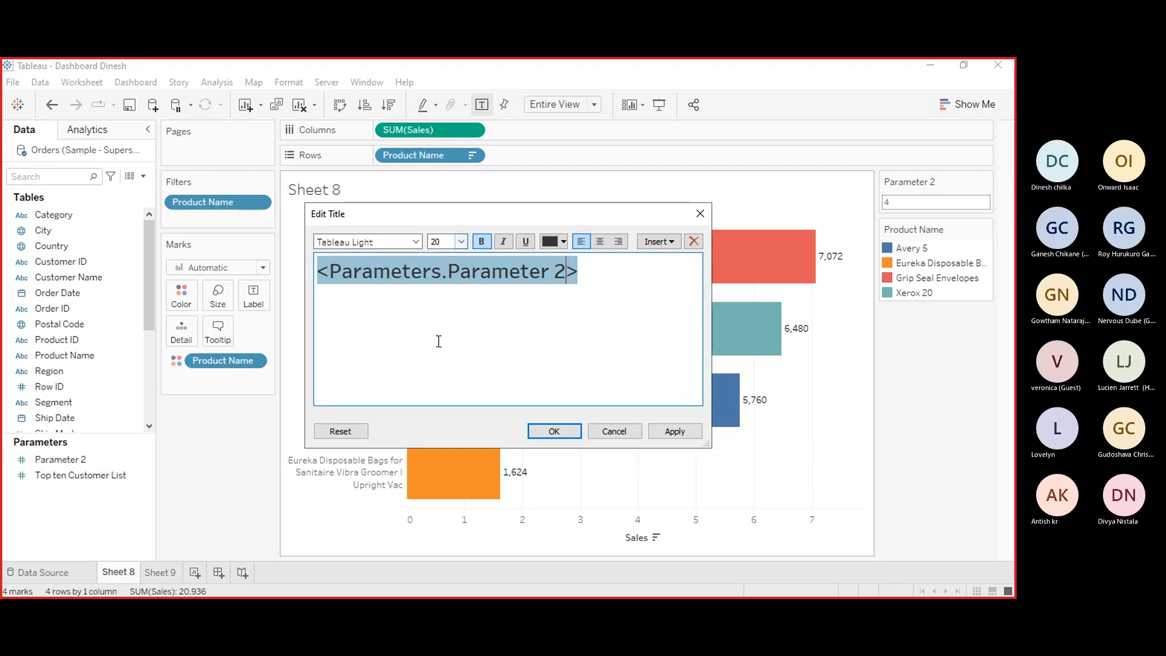
pyautogui.click(599, 242)
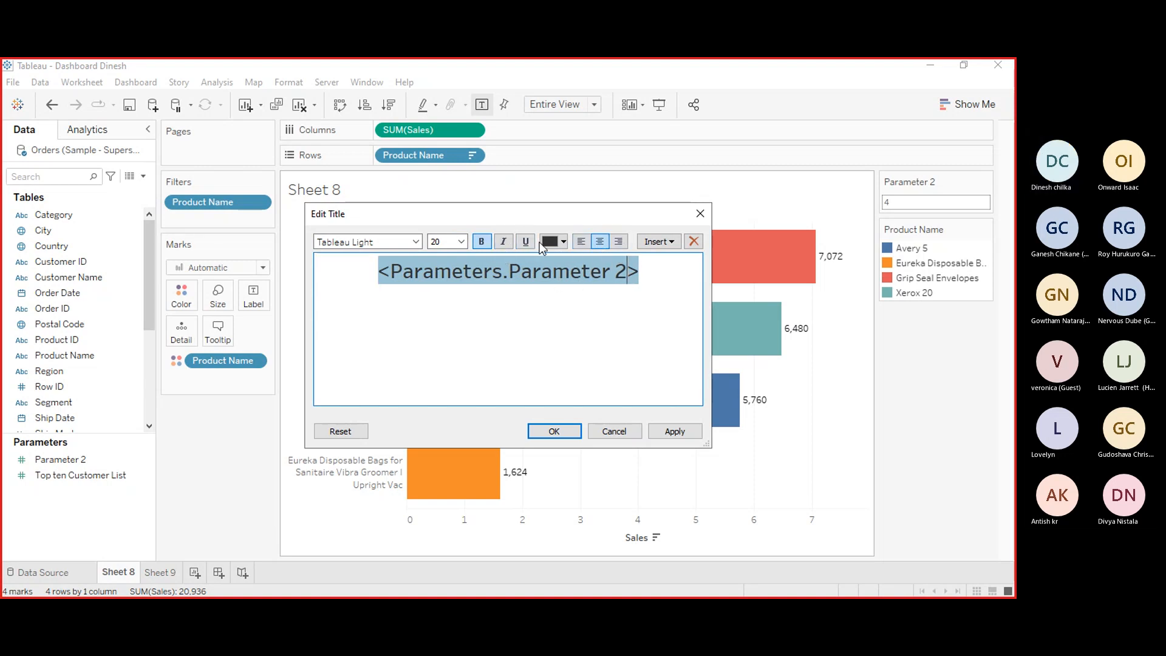
pyautogui.click(563, 242)
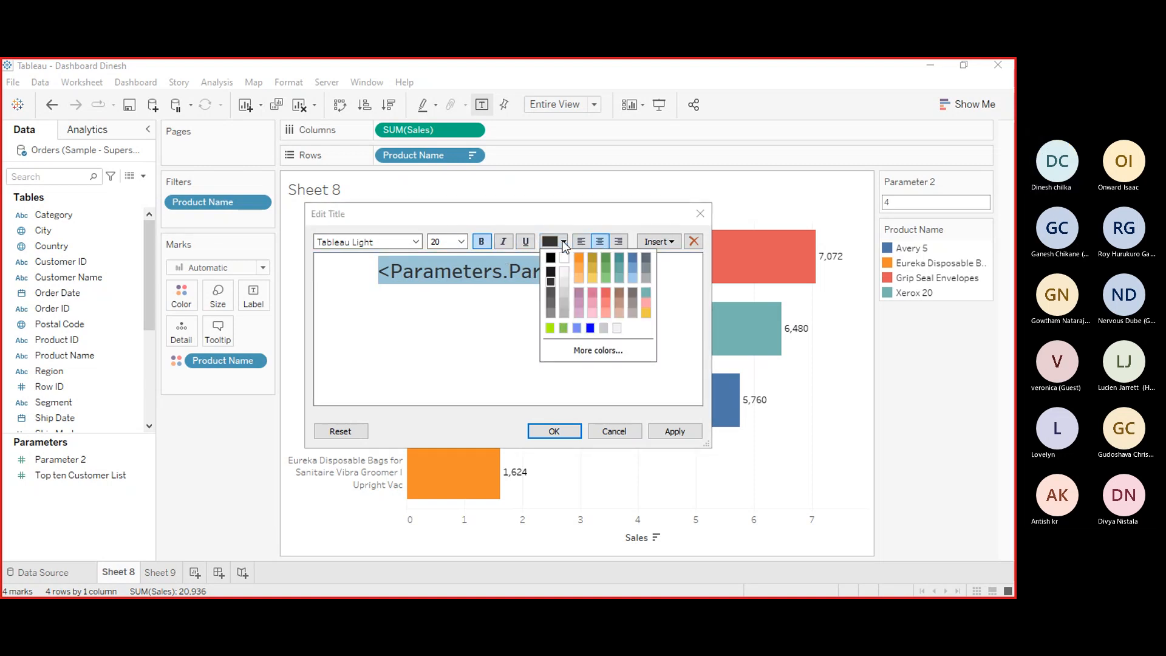
pyautogui.click(580, 276)
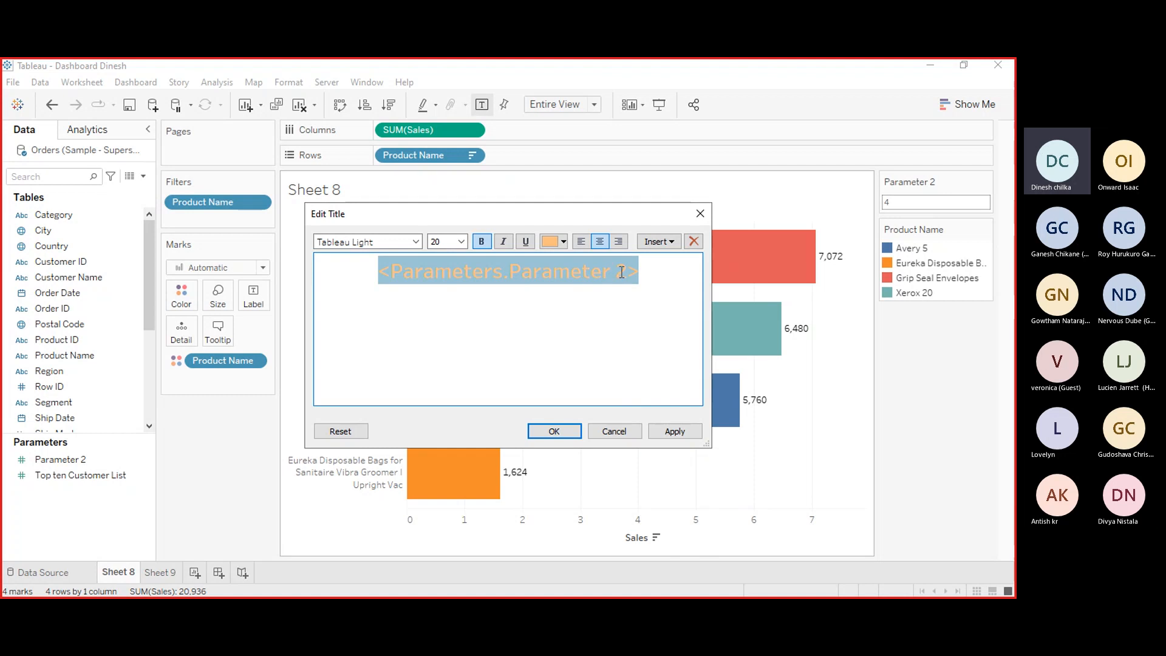
# Try deleting part of the parameter field text in the title, then undo the last deletion.
pyautogui.click(505, 275)
pyautogui.press('BackSpace')
pyautogui.press('BackSpace')
pyautogui.press('BackSpace')
pyautogui.press('BackSpace')
pyautogui.press('BackSpace')
pyautogui.press('BackSpace')
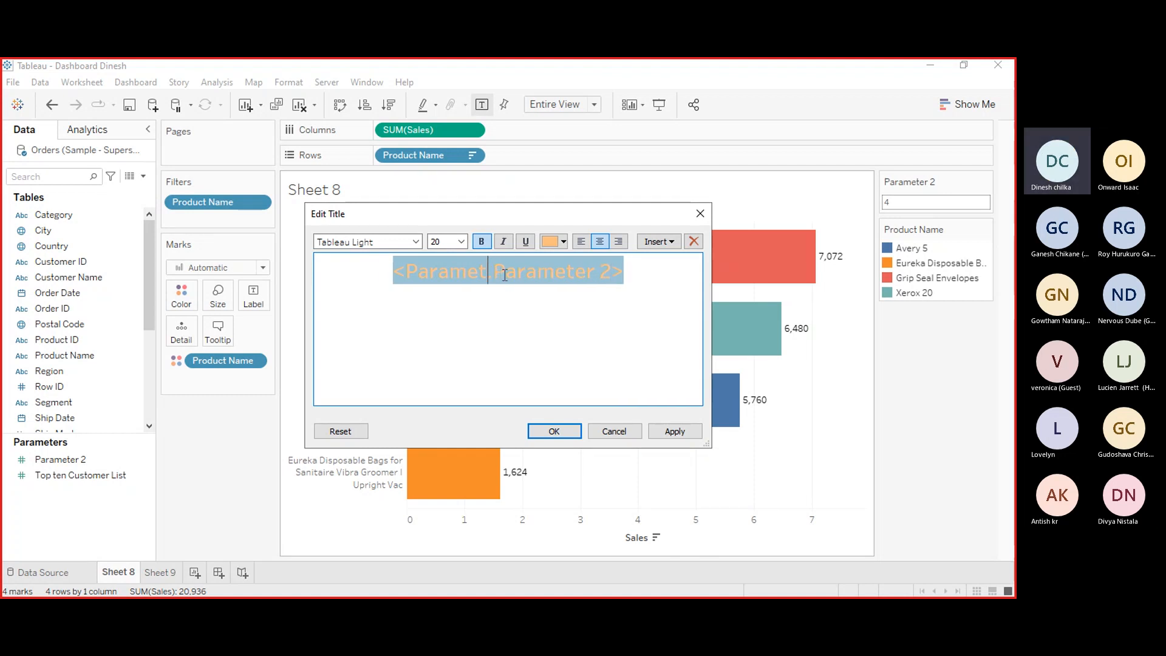
pyautogui.press('BackSpace')
pyautogui.press('BackSpace')
pyautogui.press('BackSpace')
pyautogui.press('BackSpace')
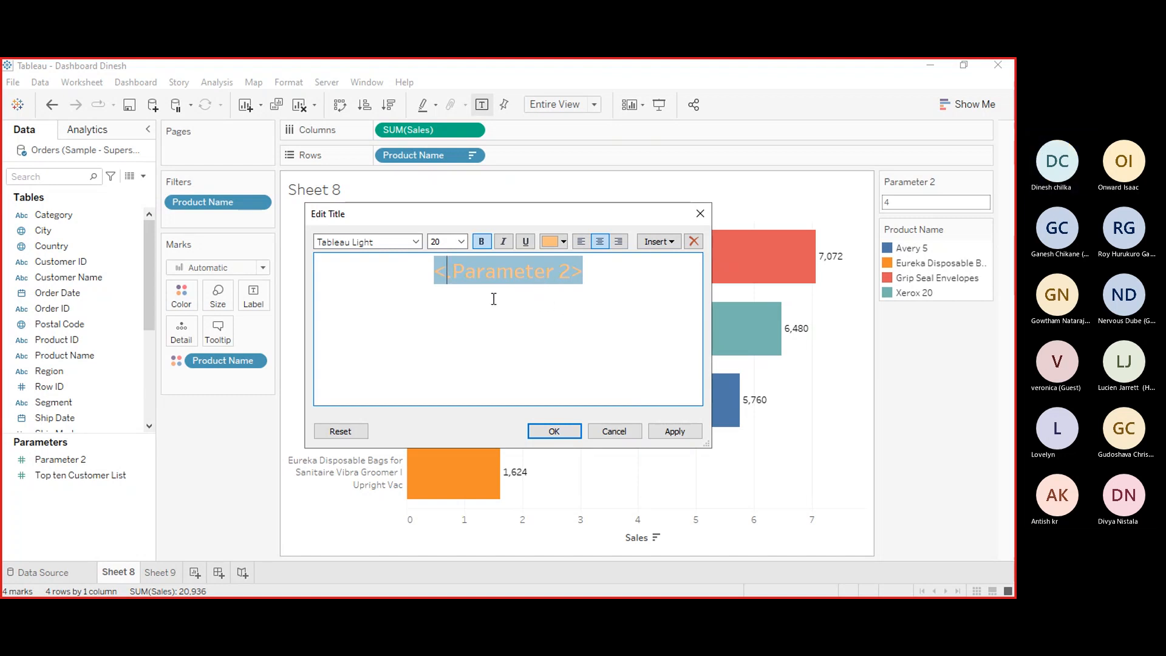
pyautogui.hotkey('ctrl', 'z')
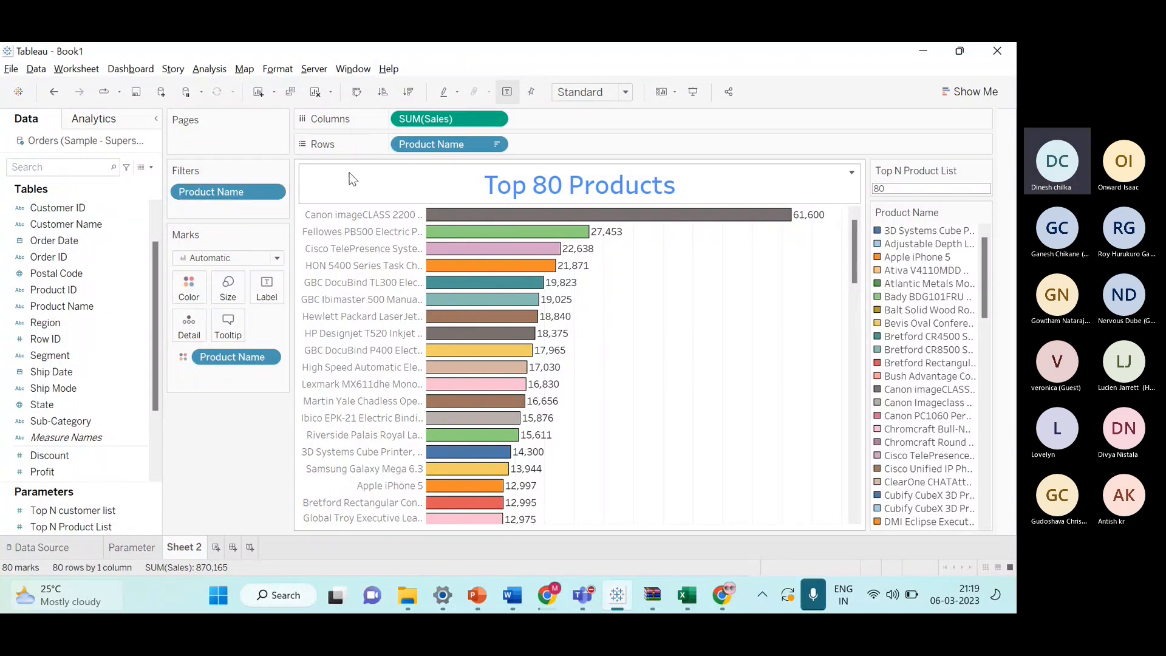
# In the presenter's Book1 workbook, add spacing between Top, the Top N Product List field, and Products in the sheet title.
pyautogui.doubleClick(558, 193)
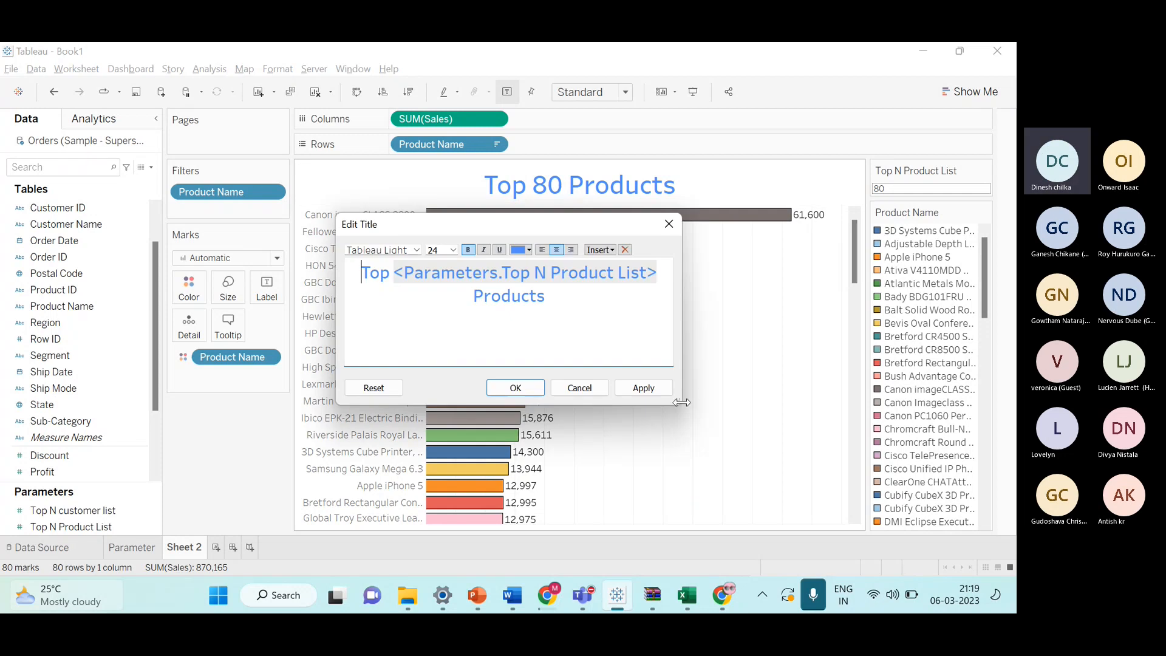
pyautogui.moveTo(681, 402); pyautogui.dragTo(737, 402)
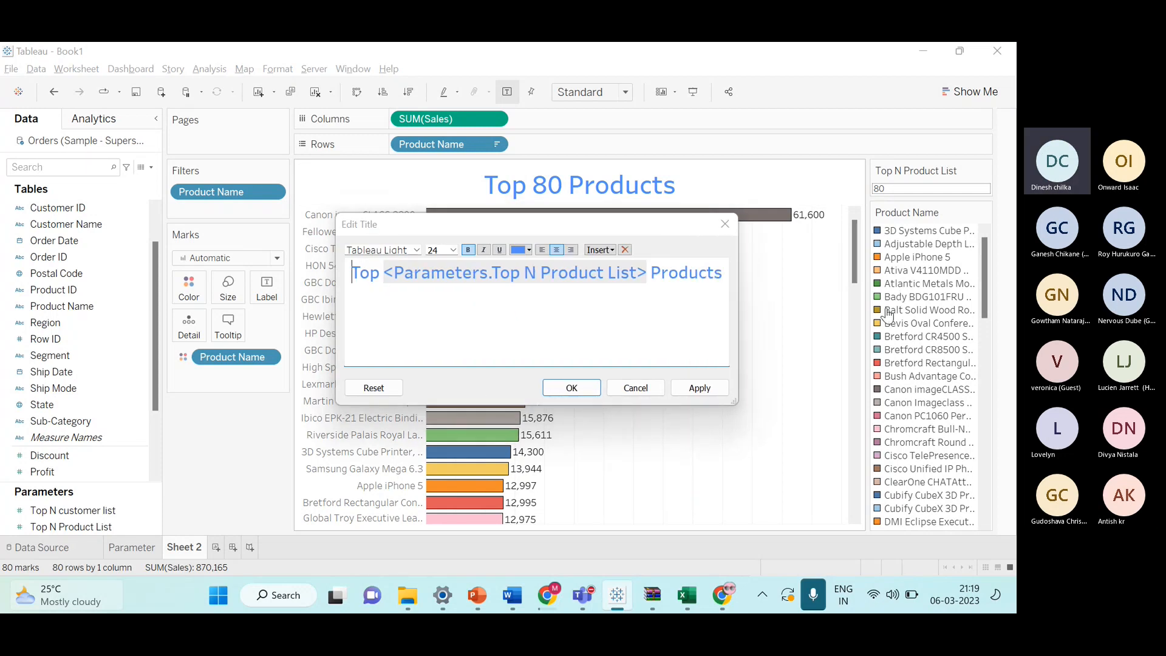
pyautogui.moveTo(610, 217); pyautogui.dragTo(610, 96)
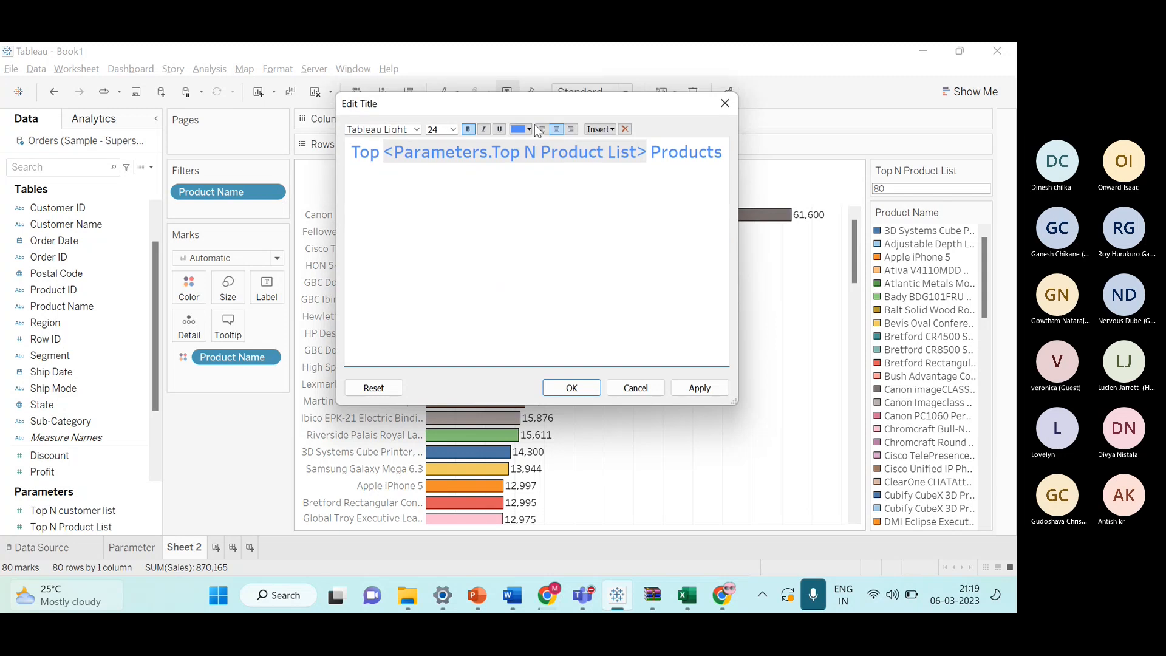
pyautogui.click(380, 152)
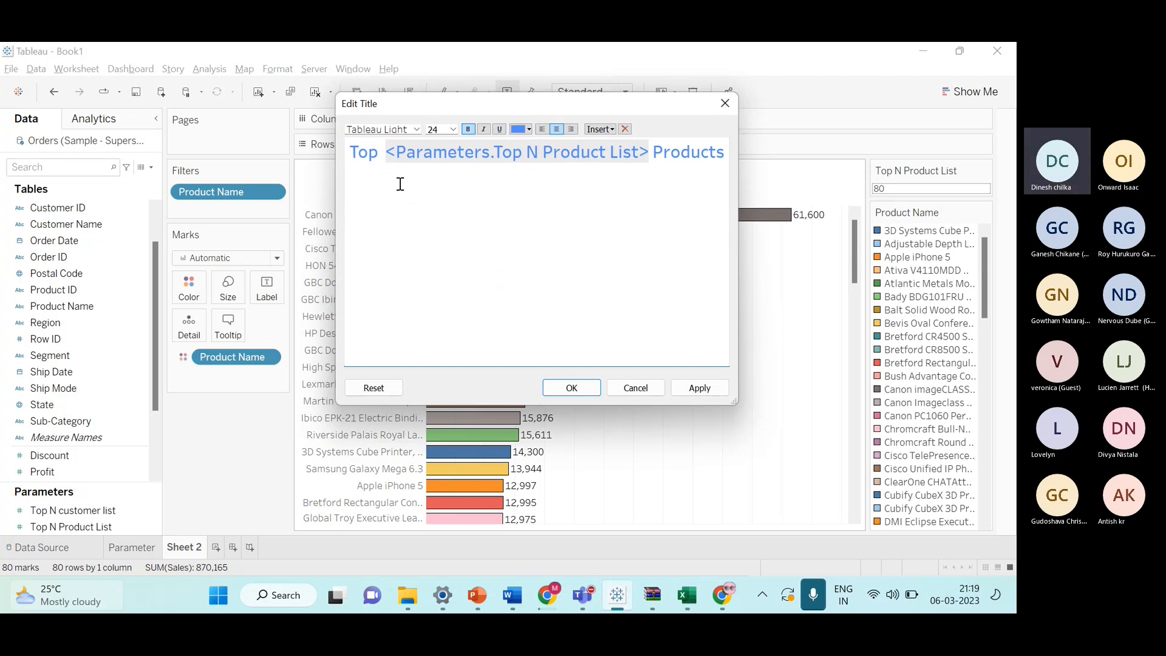
pyautogui.click(654, 153)
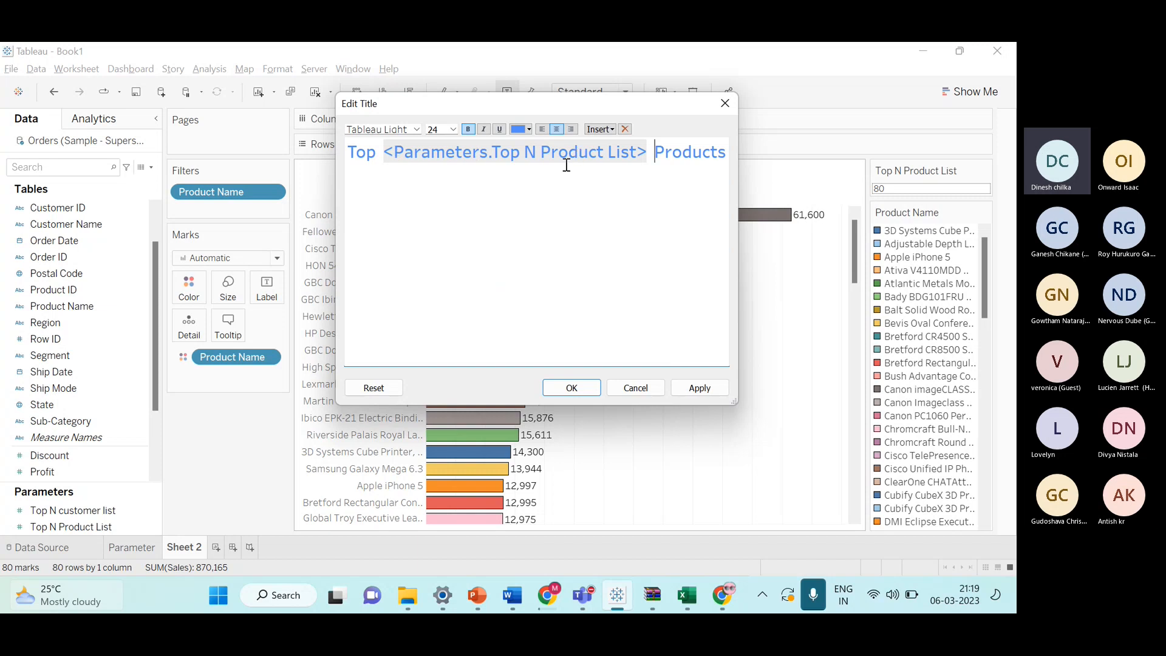
pyautogui.moveTo(347, 152); pyautogui.dragTo(380, 164)
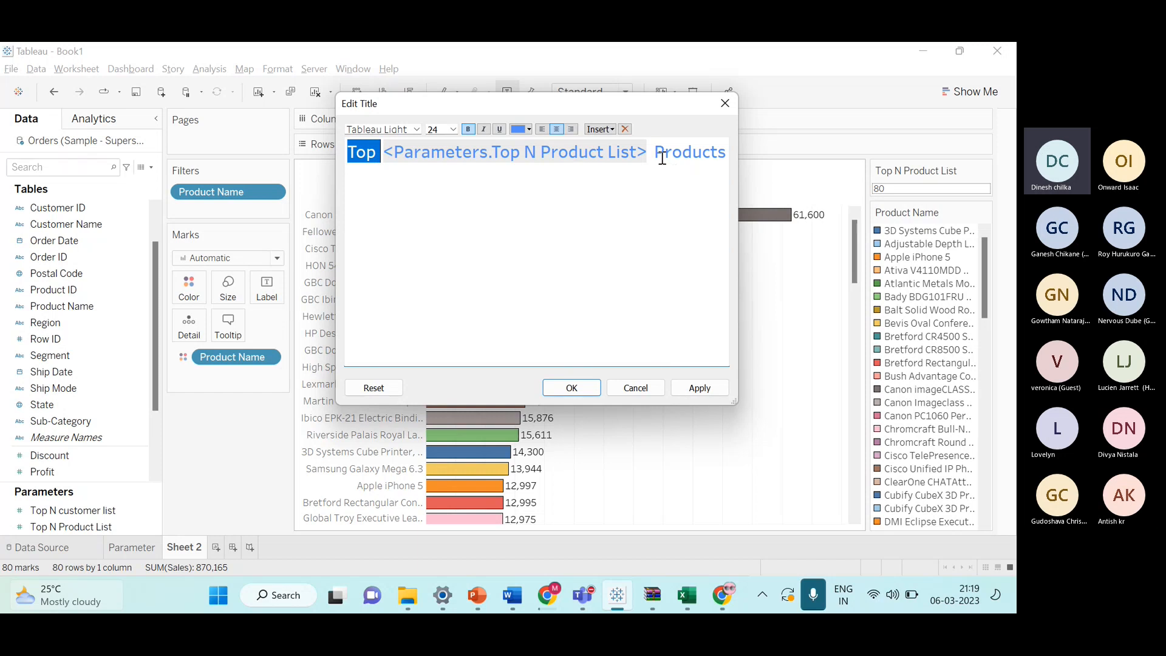
pyautogui.moveTo(655, 155); pyautogui.dragTo(728, 160)
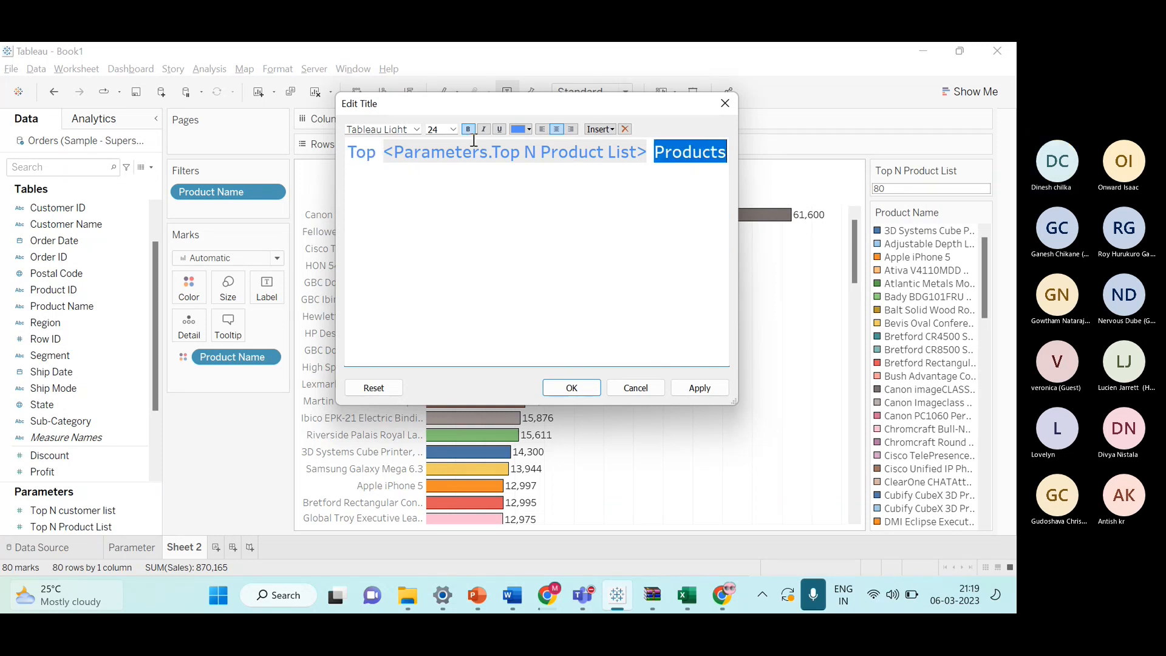
pyautogui.click(550, 153)
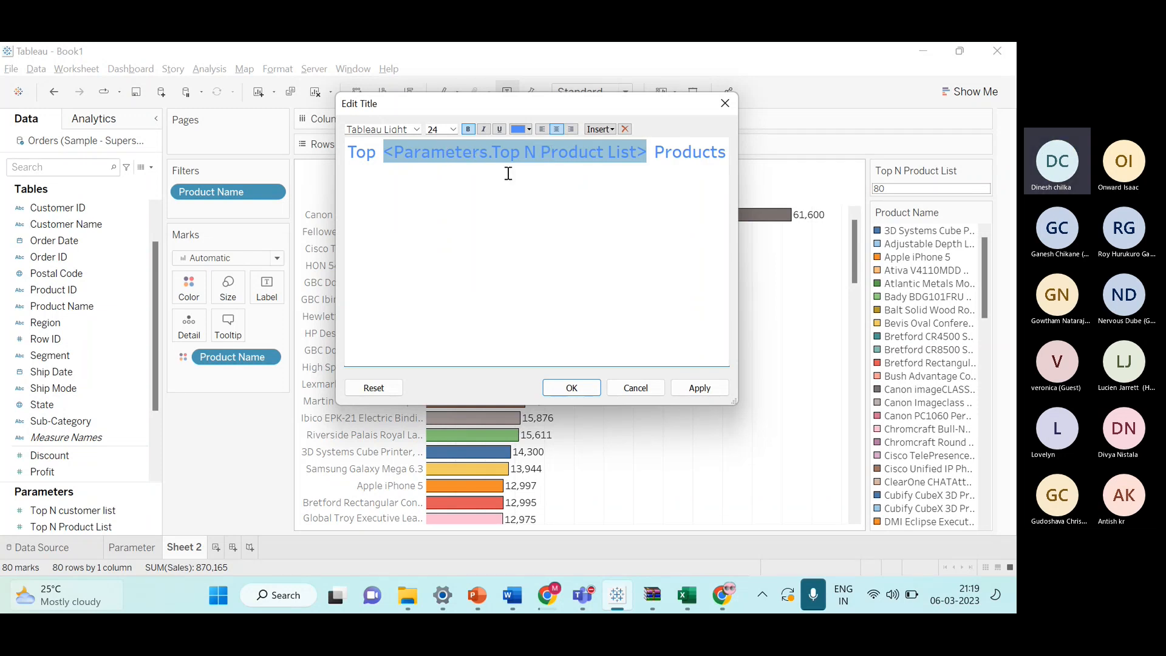
pyautogui.click(450, 251)
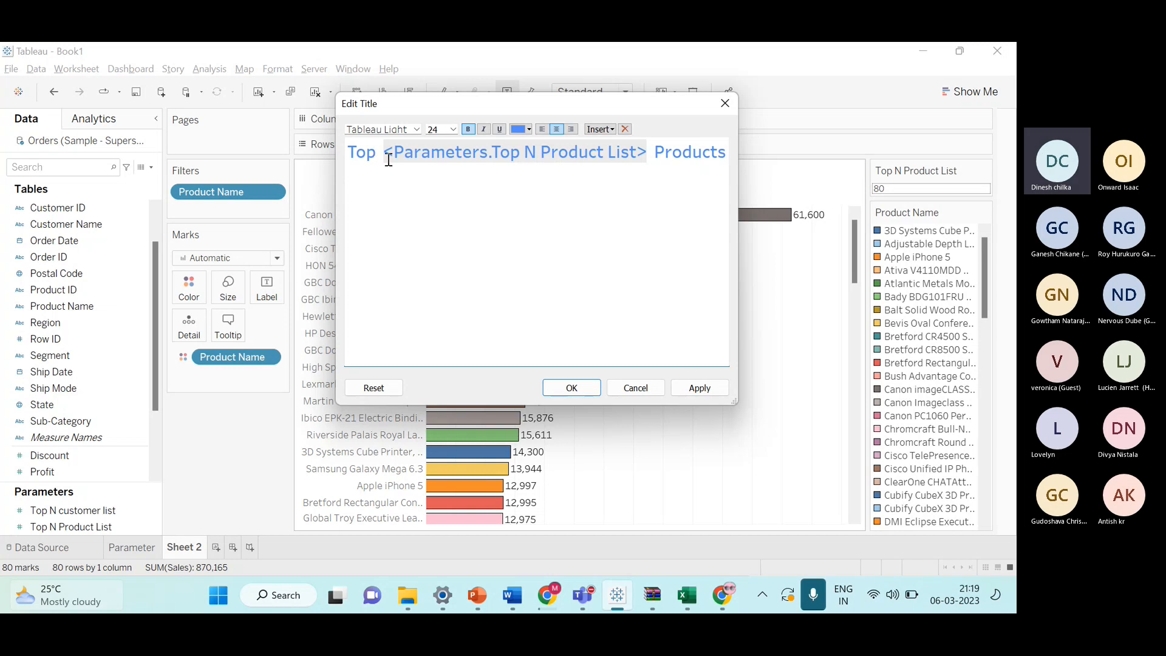
pyautogui.moveTo(348, 152); pyautogui.dragTo(377, 152)
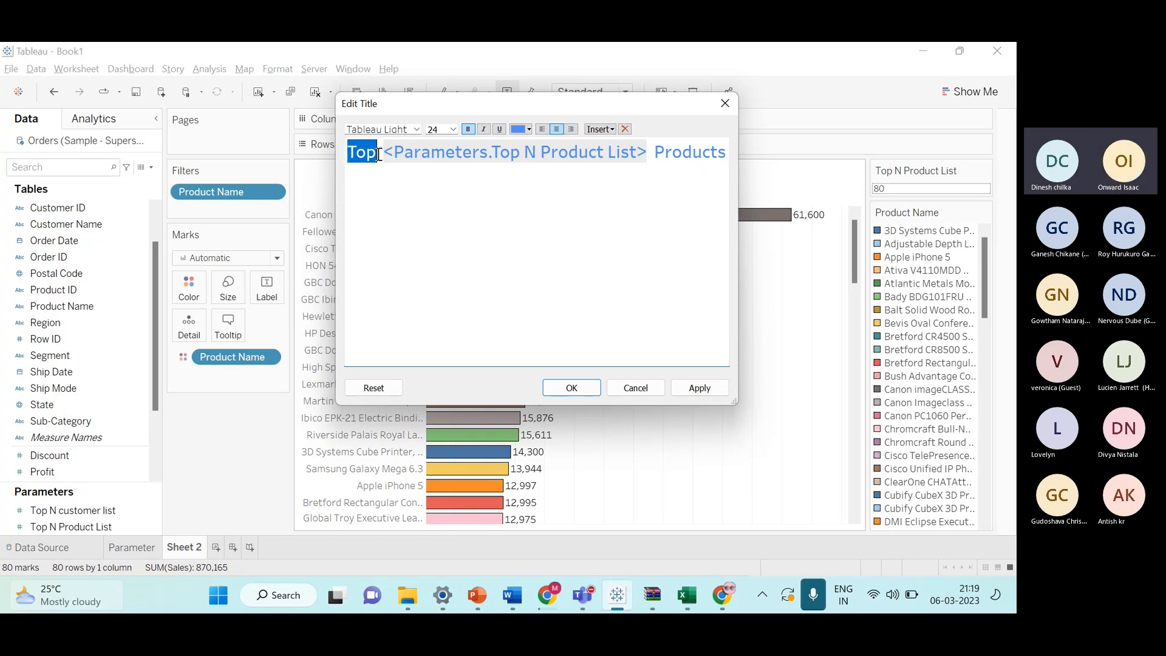
pyautogui.click(652, 153)
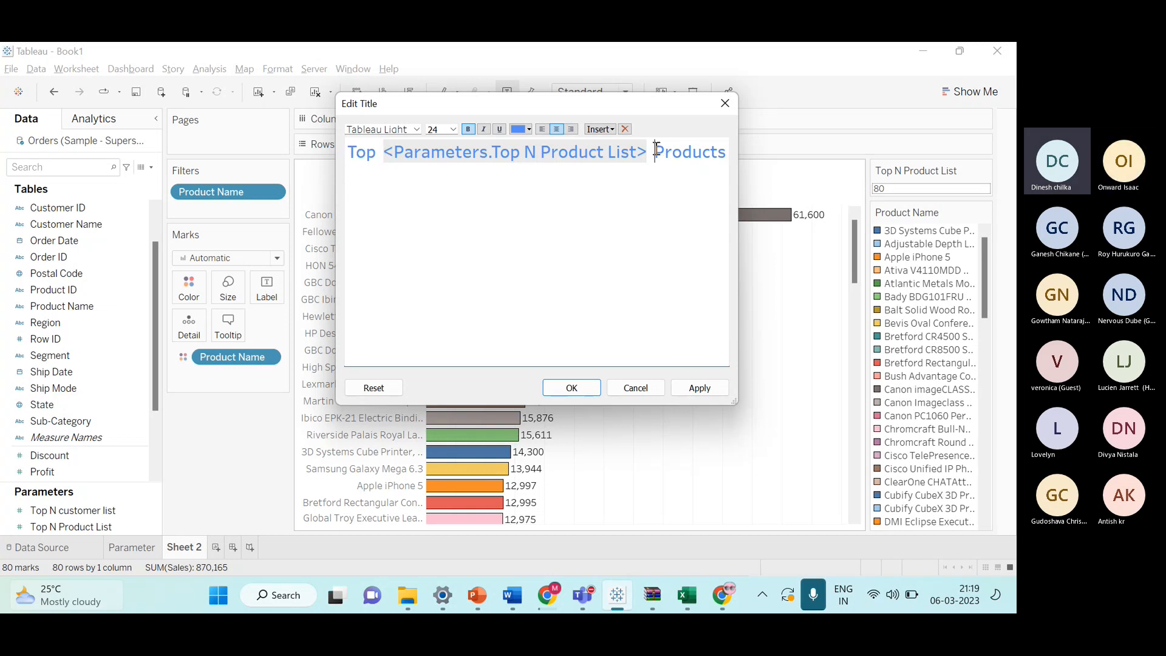
pyautogui.click(592, 387)
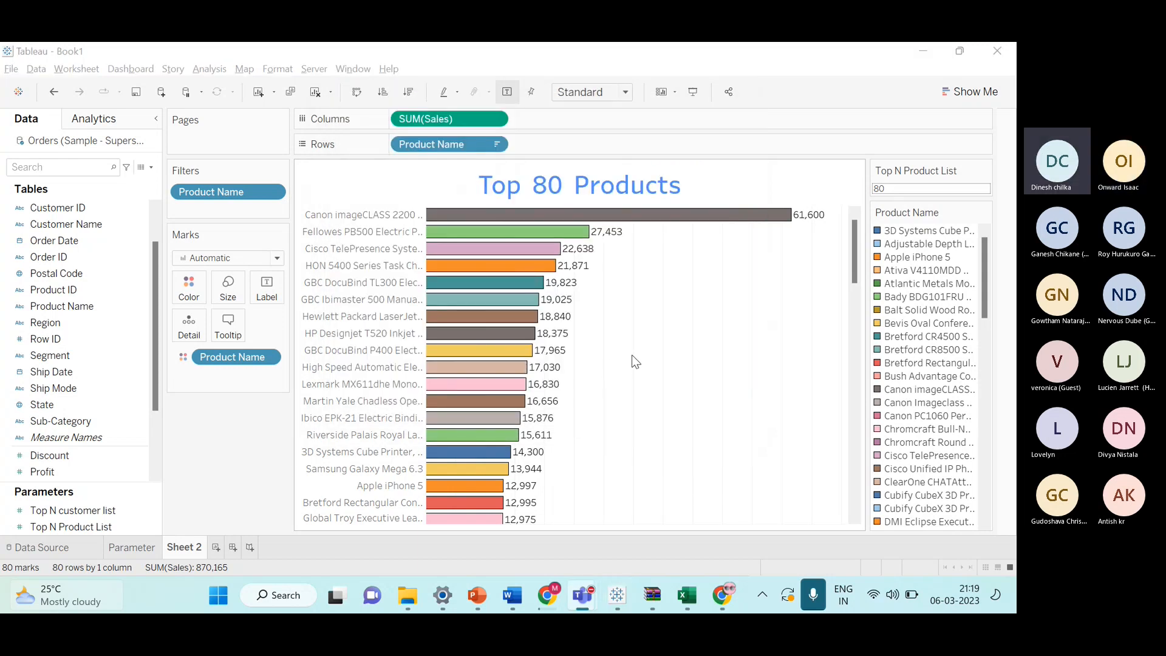
# Switch back to the Teams meeting window.
pyautogui.hotkey('alt', 'Tab')
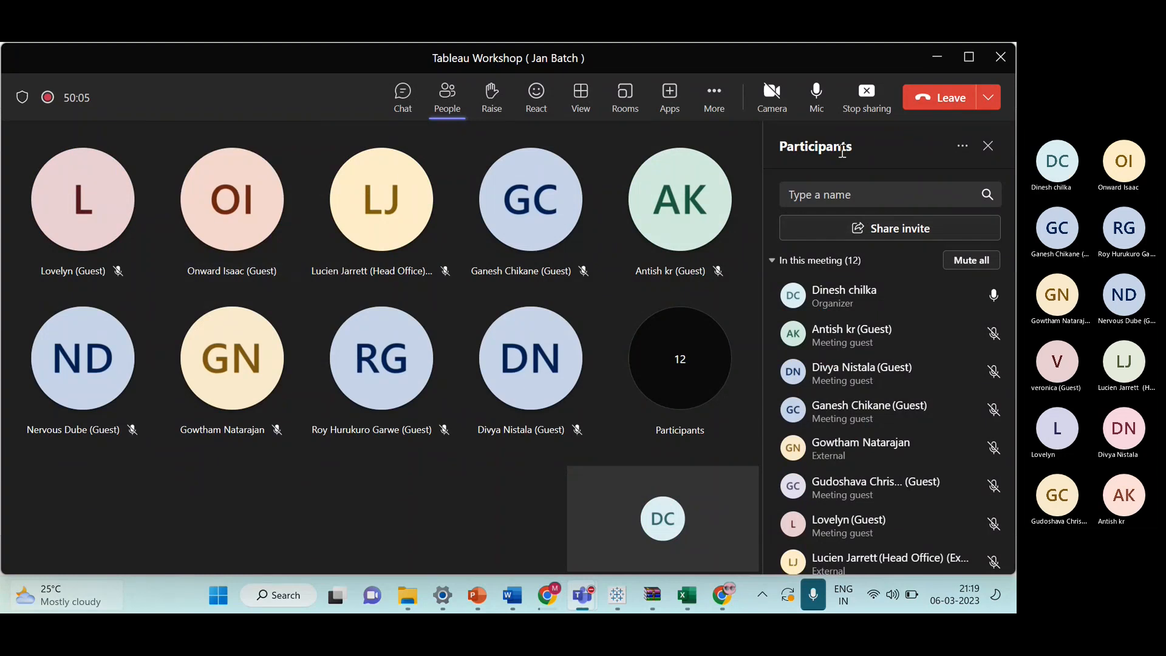
# Stop sharing in the Teams meeting and bring the participant's Tableau Book1 window with the Bottom N List sheet forward.
pyautogui.click(867, 100)
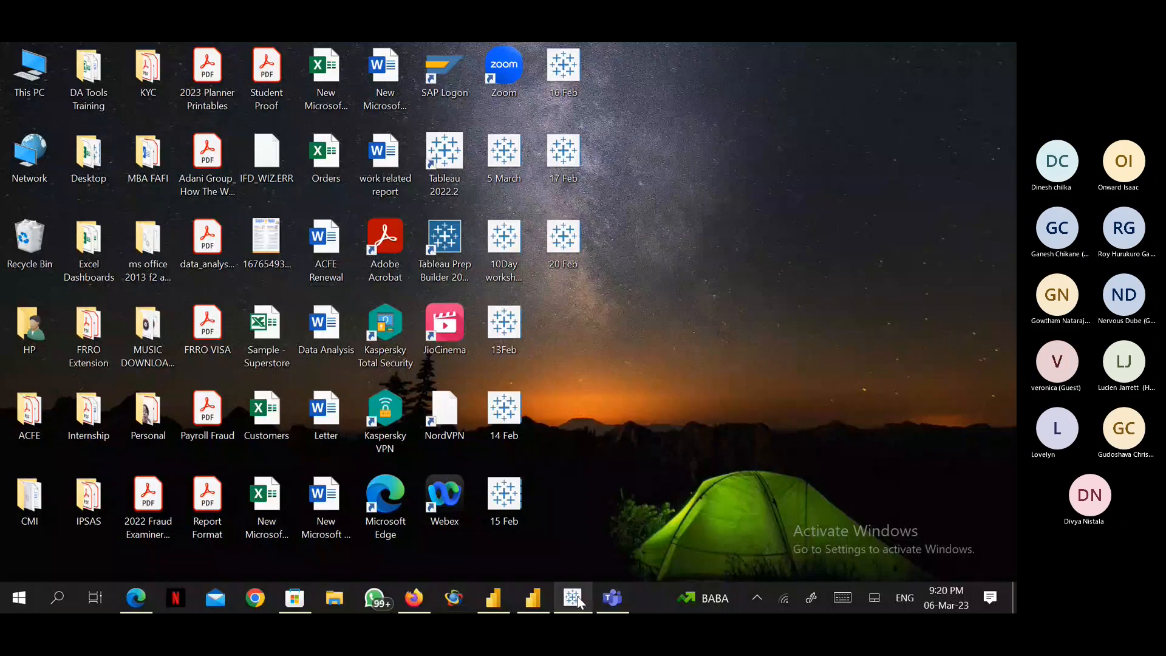
pyautogui.click(577, 600)
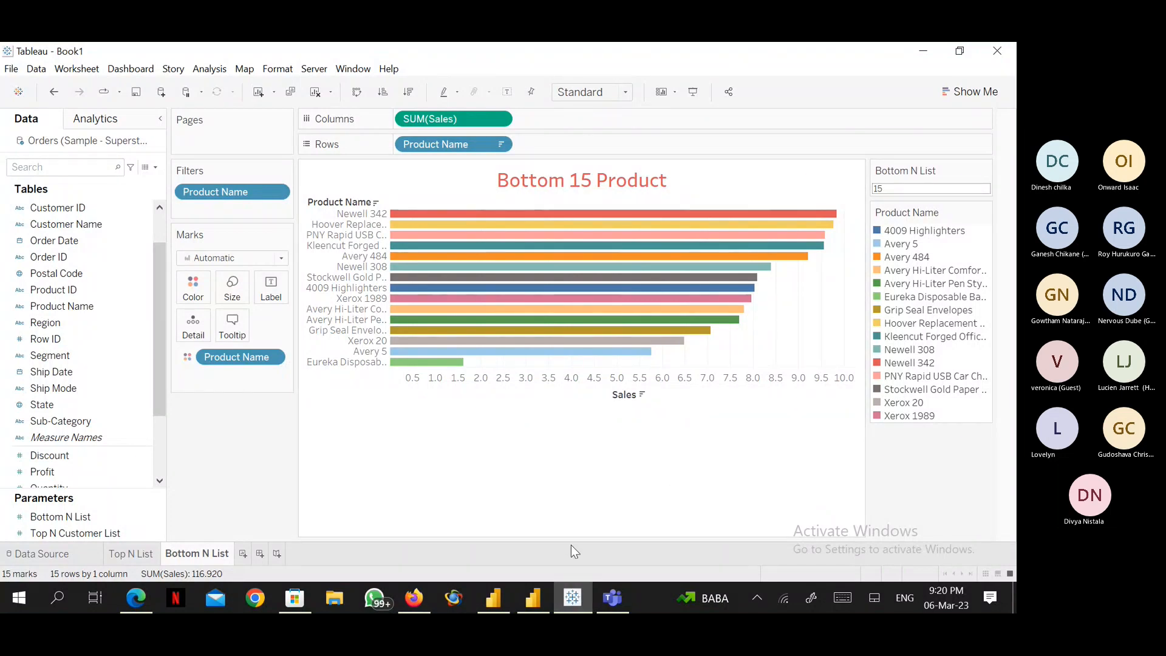
pyautogui.click(610, 601)
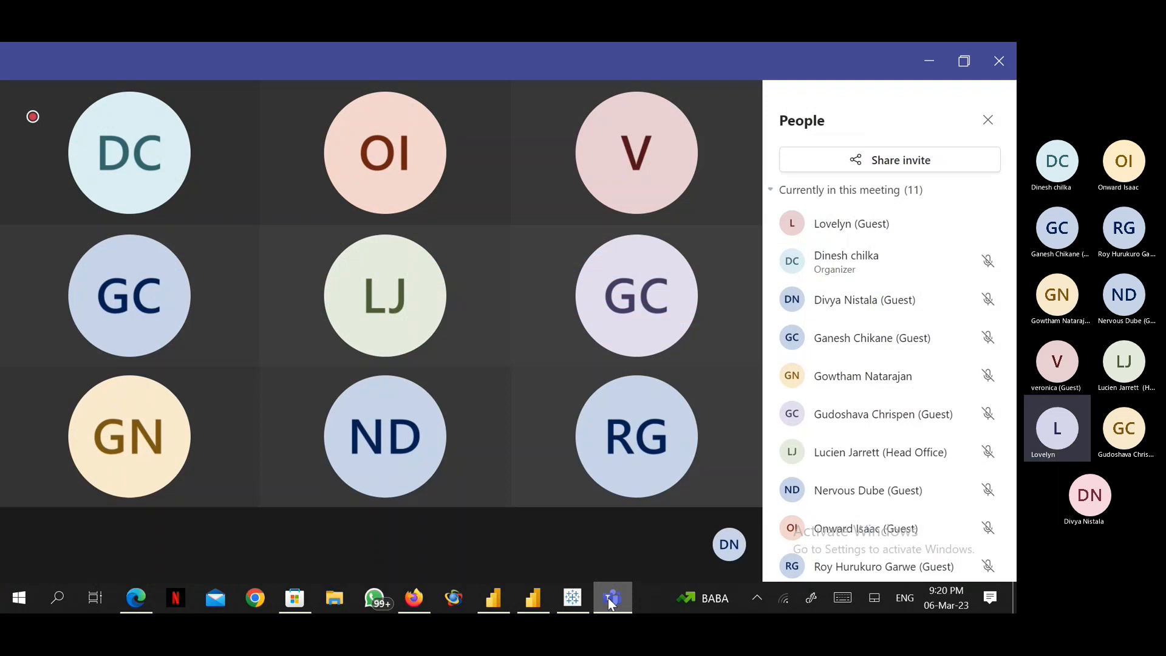
pyautogui.click(611, 601)
pyautogui.moveTo(582, 595)
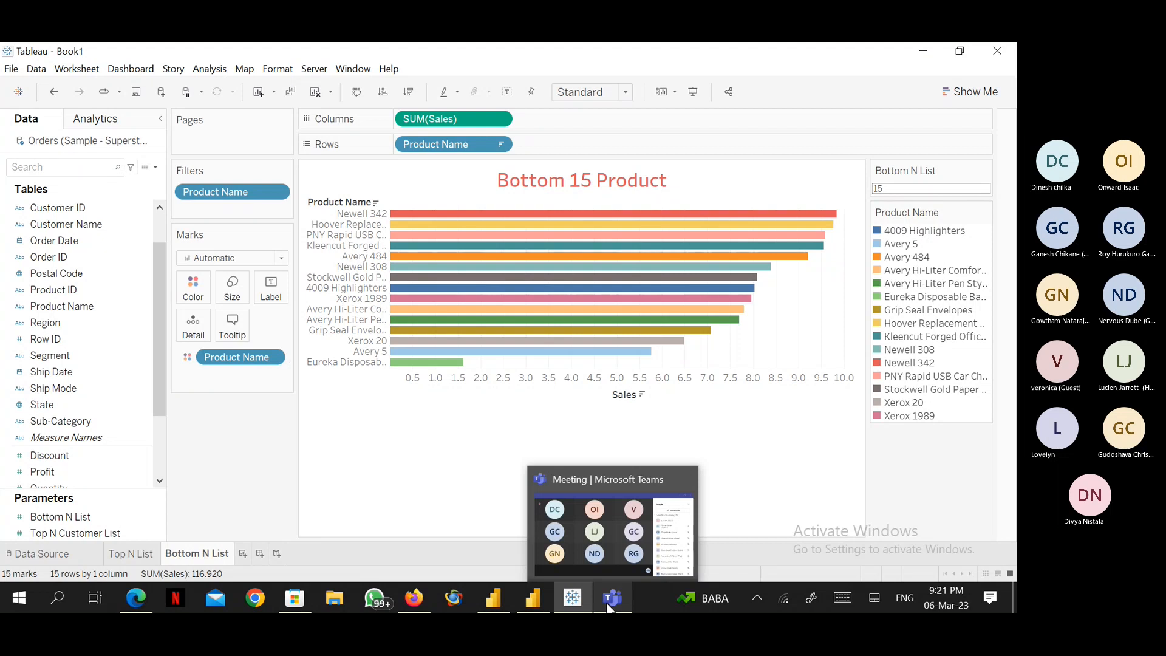
pyautogui.click(609, 600)
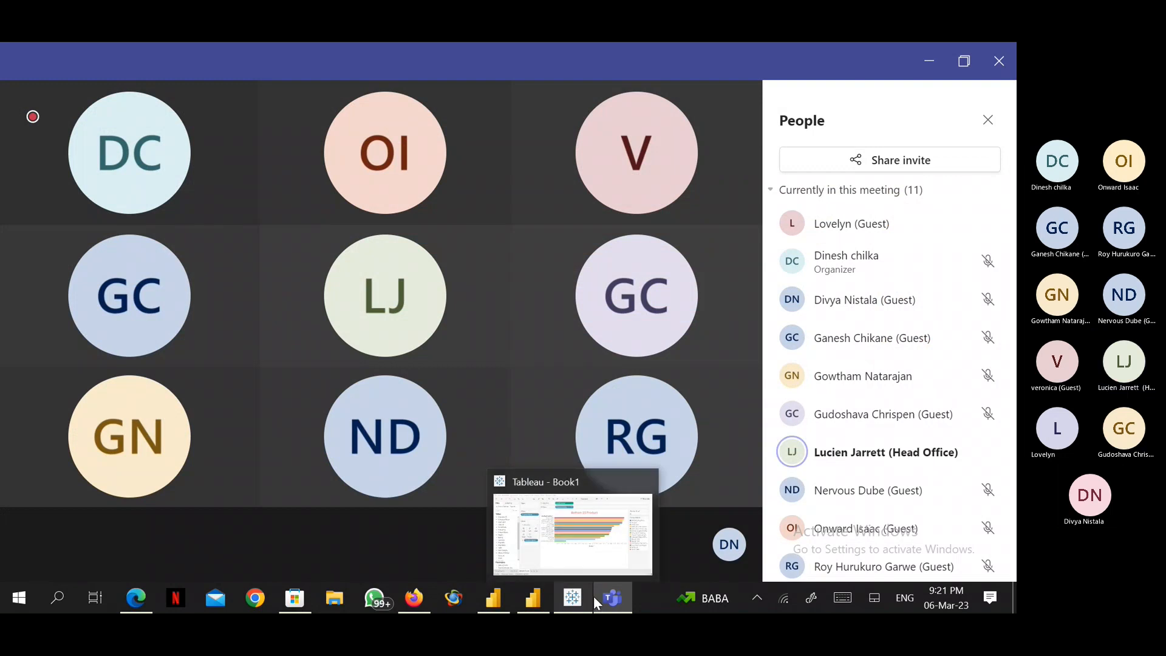
pyautogui.moveTo(603, 596)
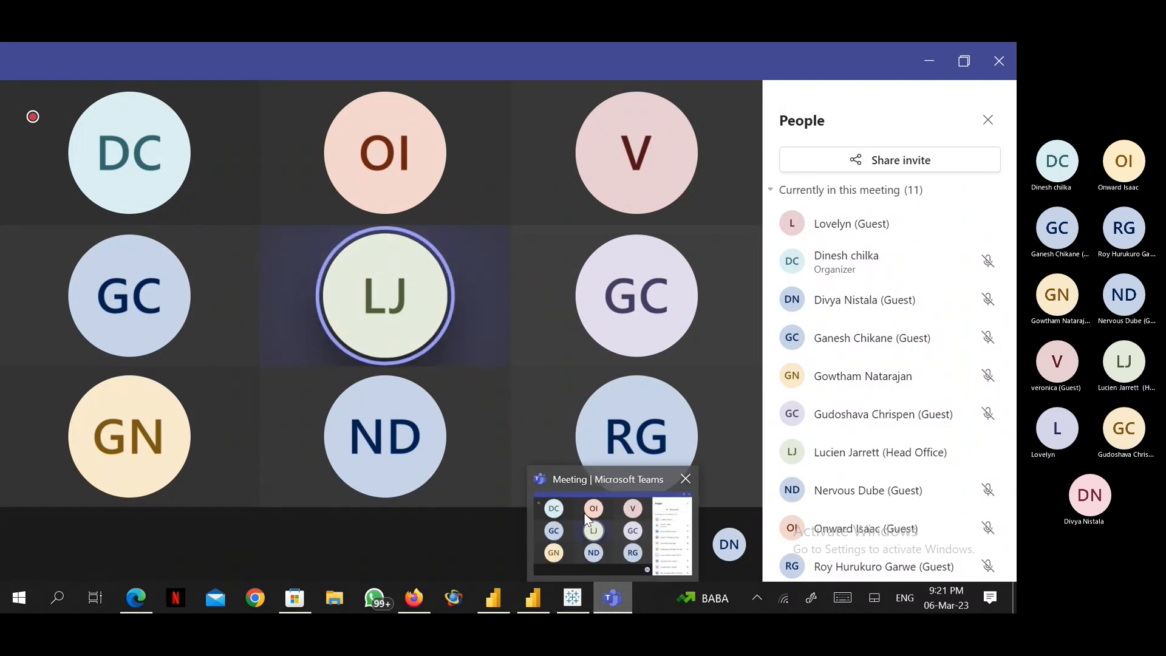
pyautogui.moveTo(459, 480)
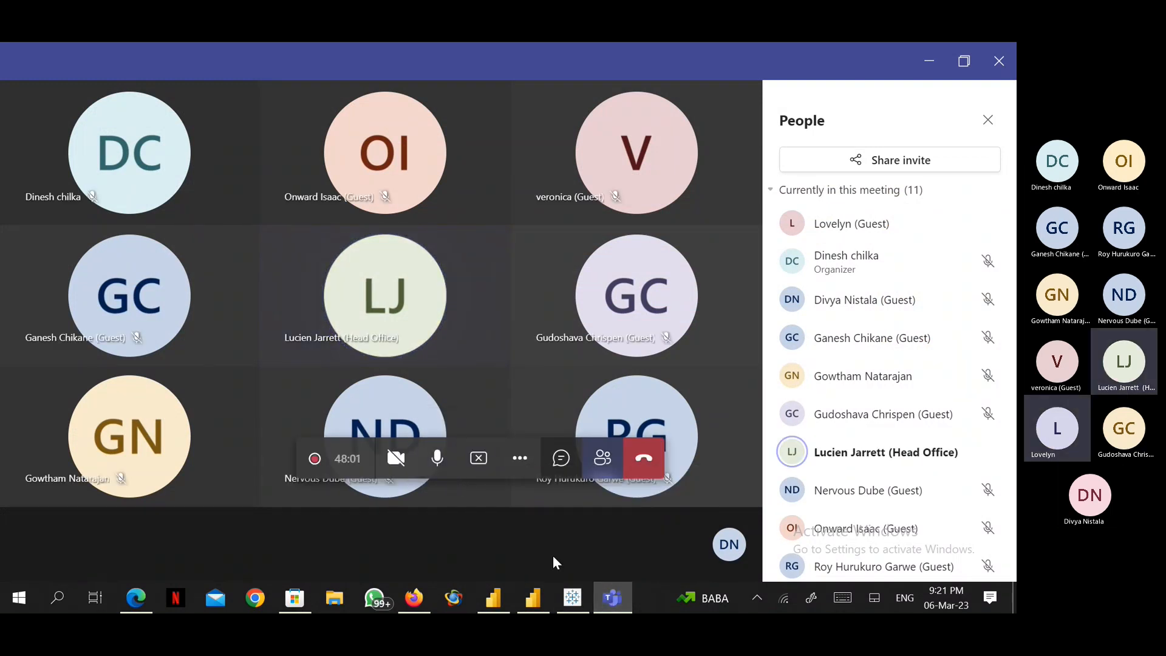
pyautogui.moveTo(562, 598)
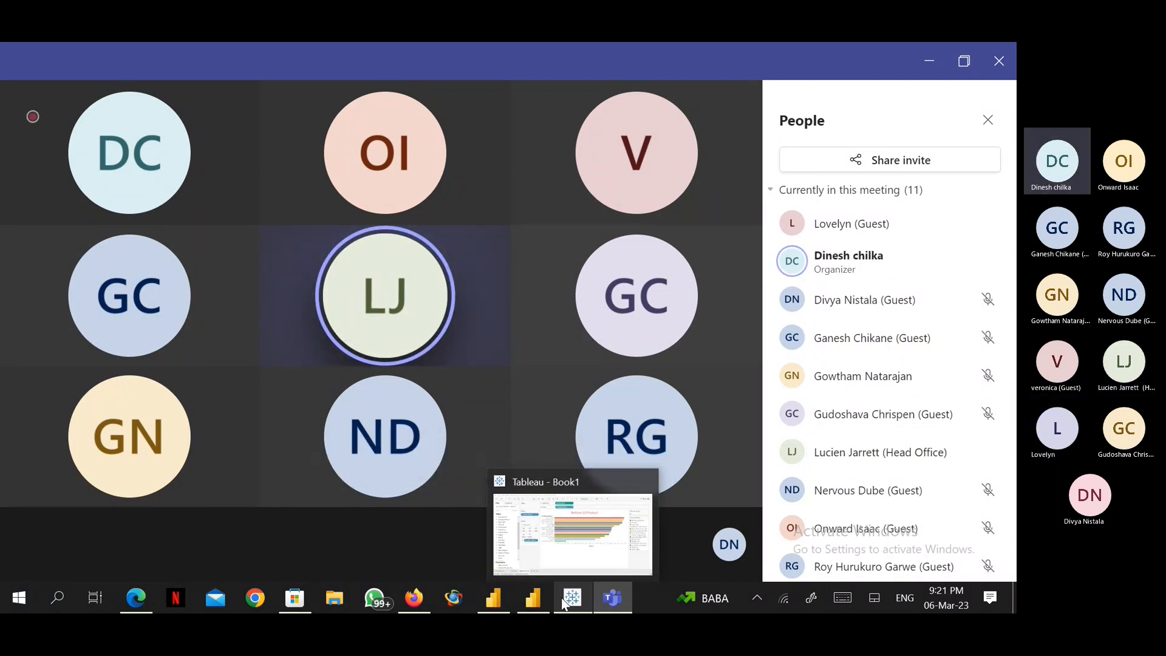
pyautogui.click(550, 550)
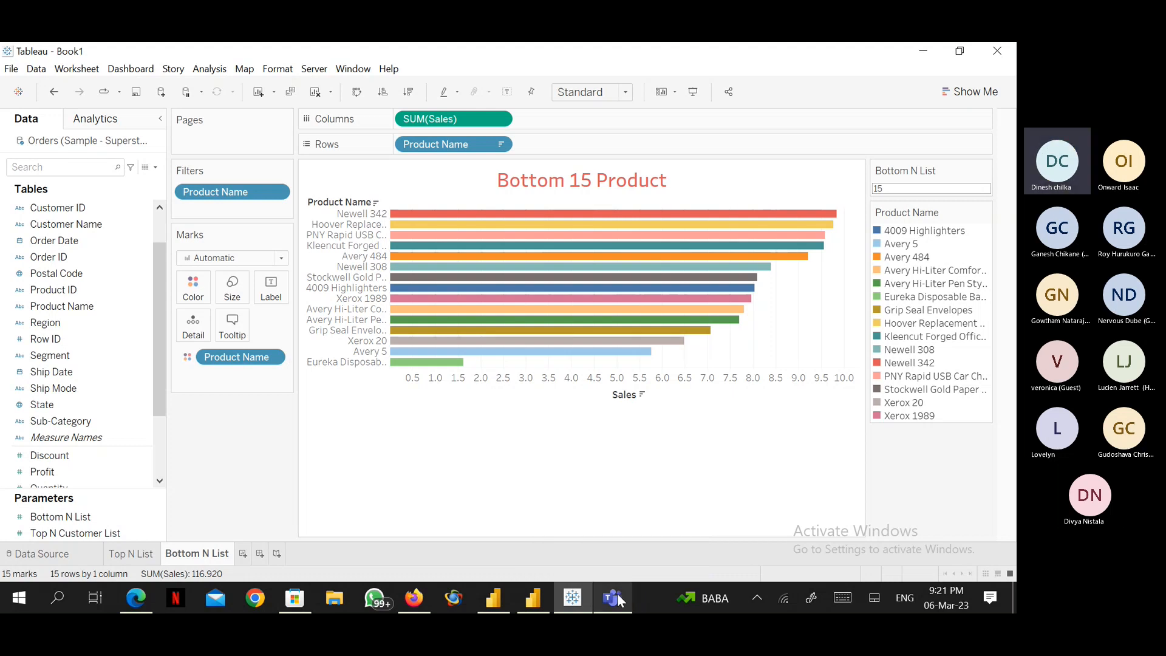
pyautogui.moveTo(620, 598)
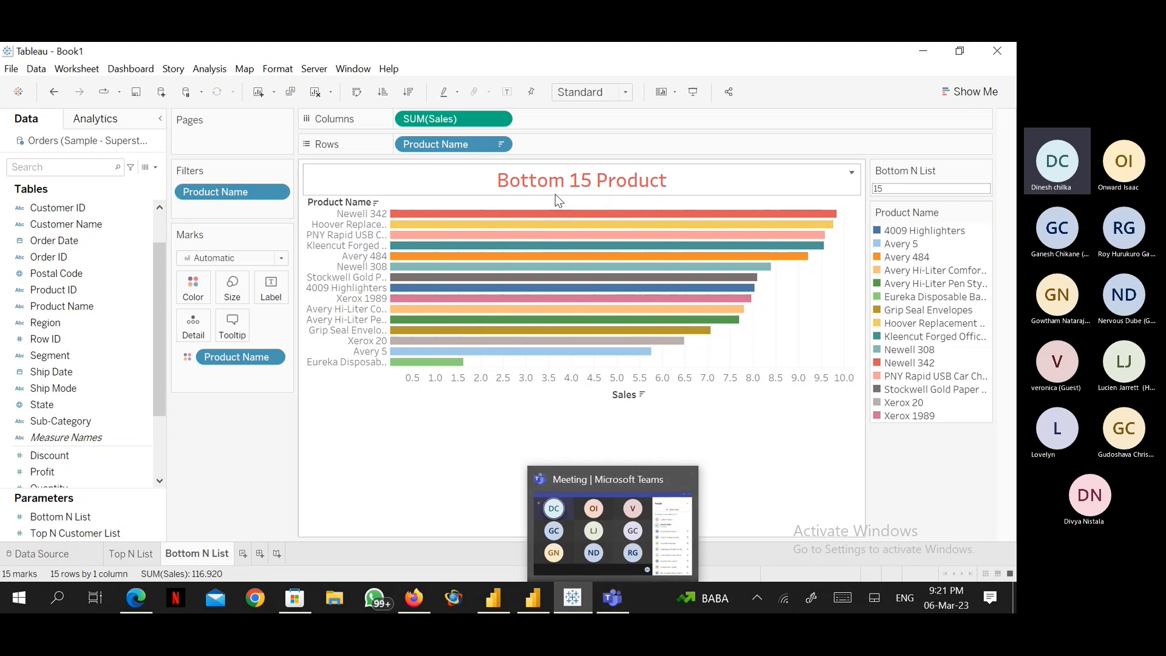
# Show mark labels on the Bottom N List bar chart and set the view size to Entire View.
pyautogui.click(506, 94)
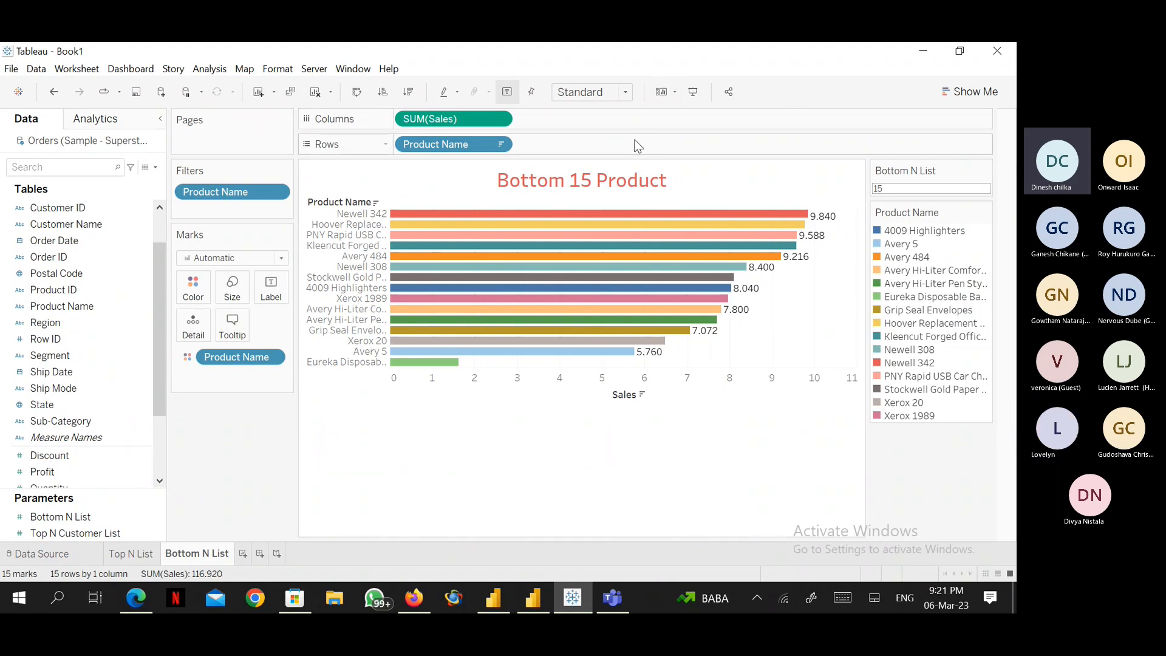
pyautogui.click(625, 92)
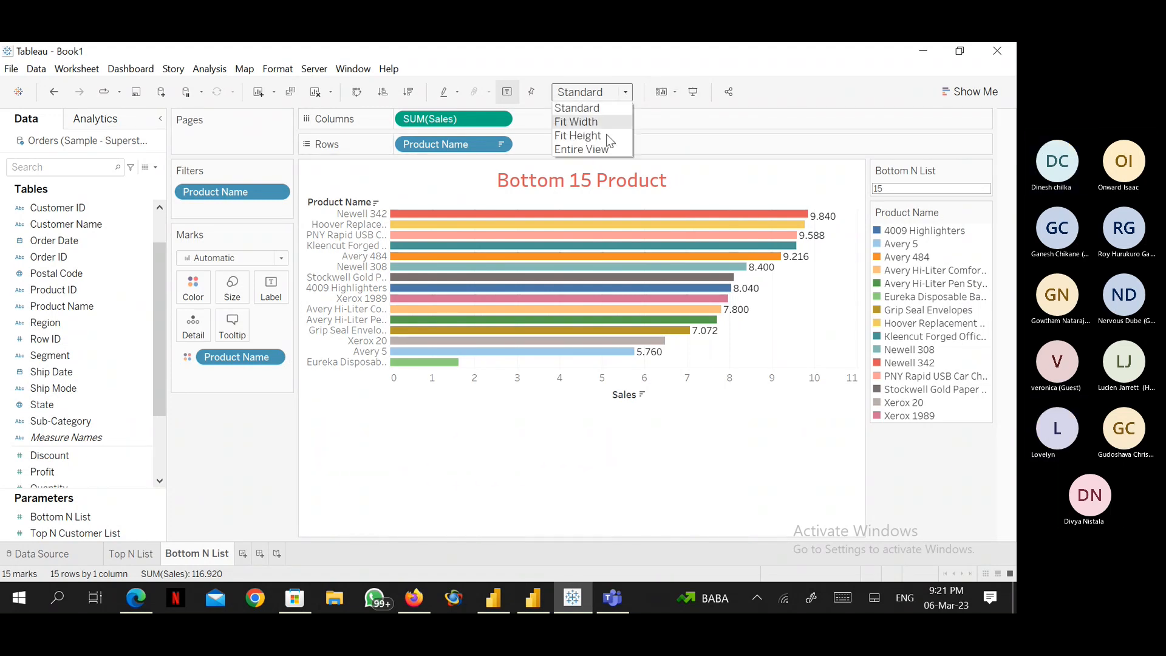
pyautogui.click(594, 148)
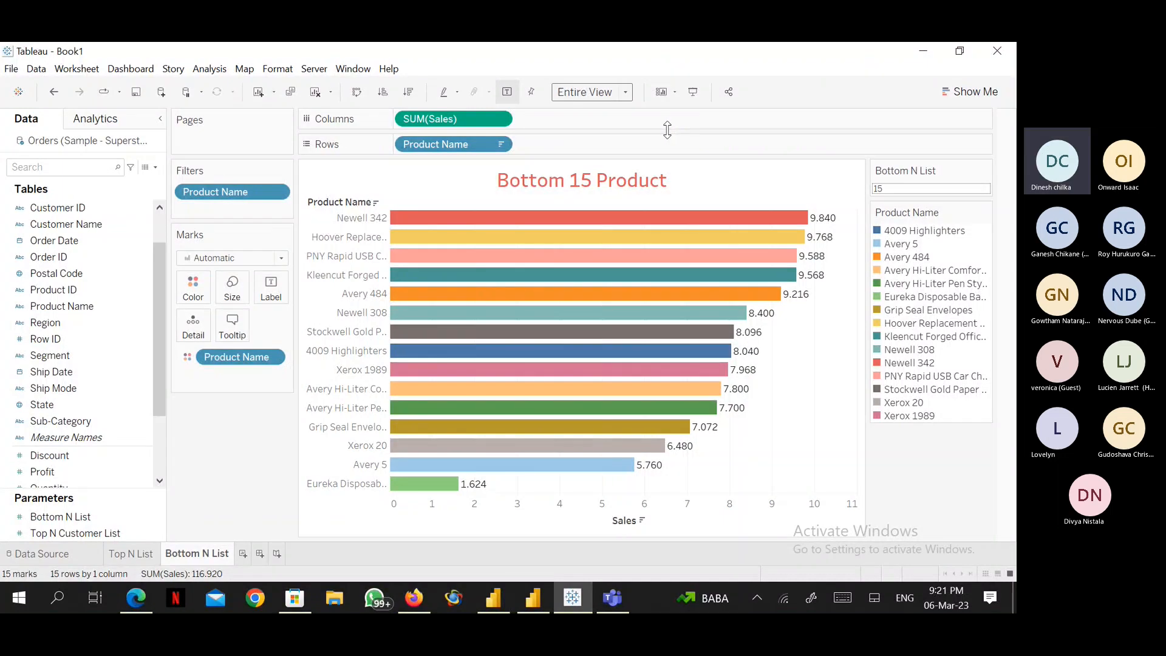
pyautogui.click(690, 183)
# Switch to the Teams meeting window and stop sharing the screen.
pyautogui.moveTo(610, 601)
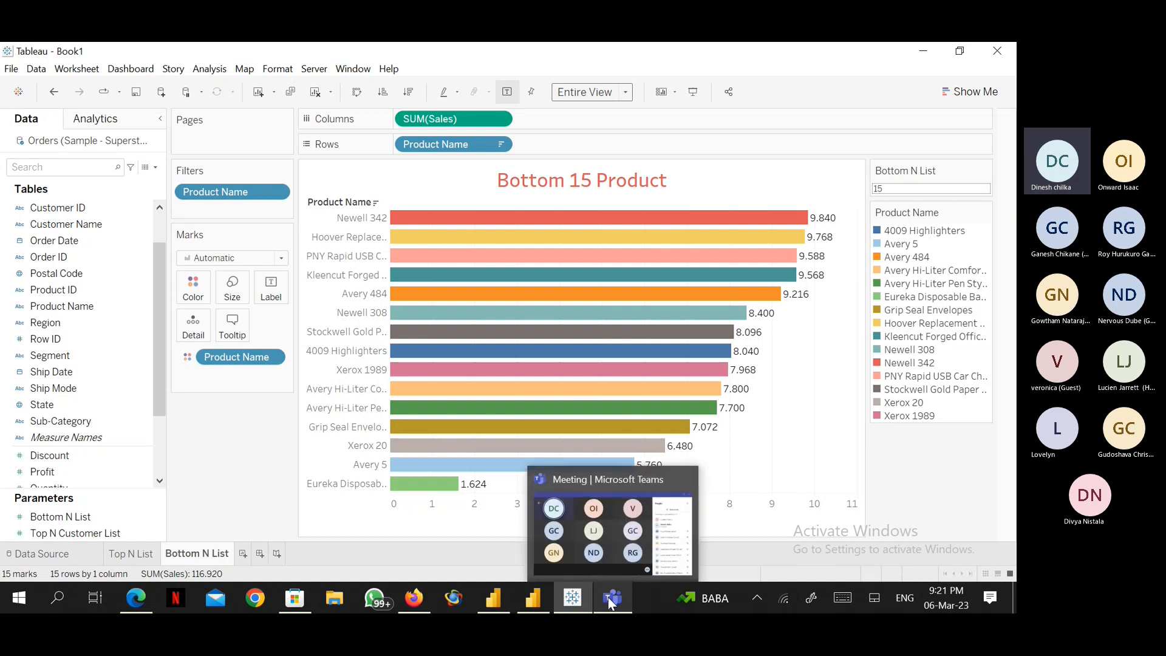
pyautogui.click(610, 601)
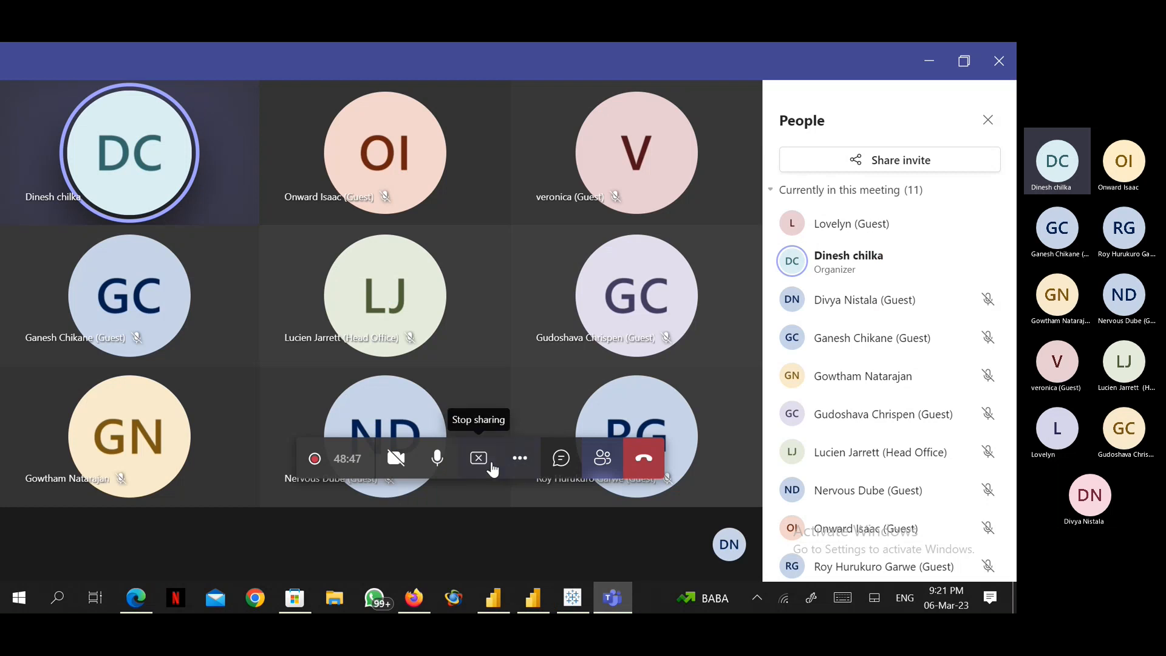
pyautogui.click(479, 459)
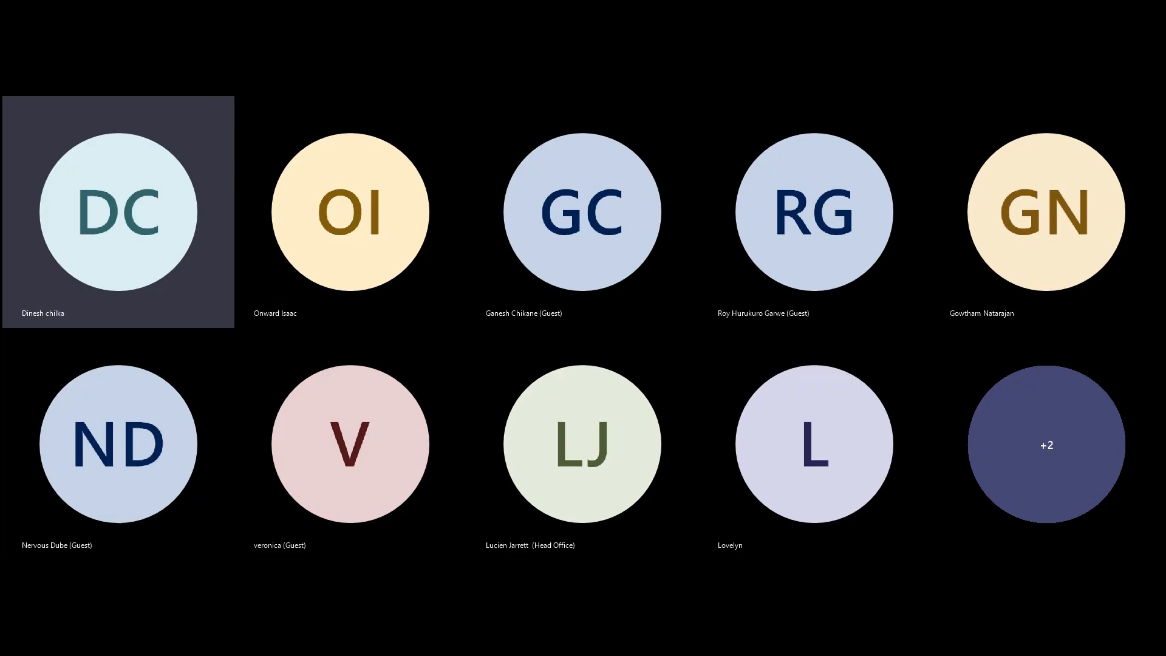
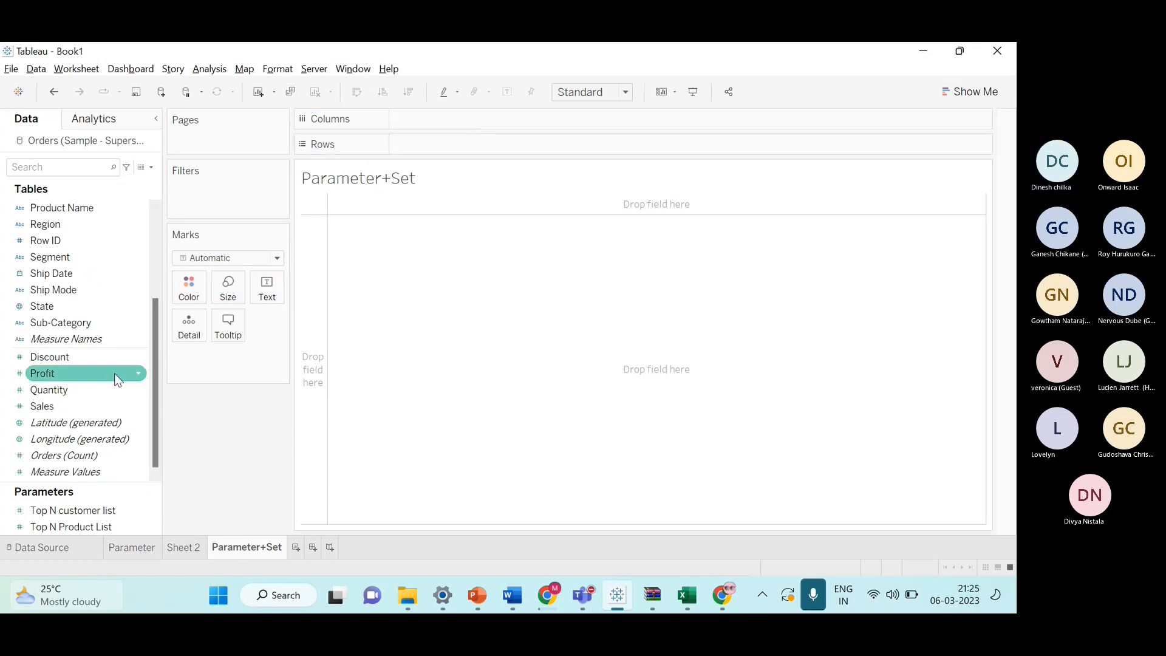
# Build a Profit by Customer Name bar chart on the Parameter+Set sheet, sorted descending with mark labels shown.
pyautogui.moveTo(114, 373); pyautogui.dragTo(492, 122)
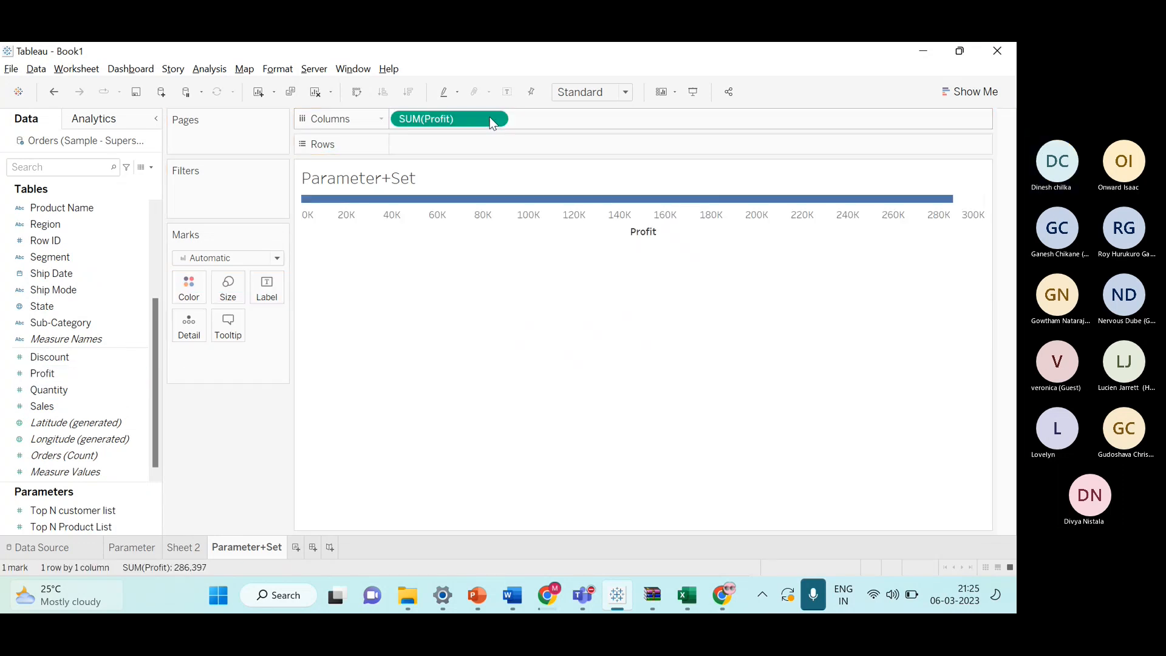
pyautogui.hotkey('alt', 'Tab')
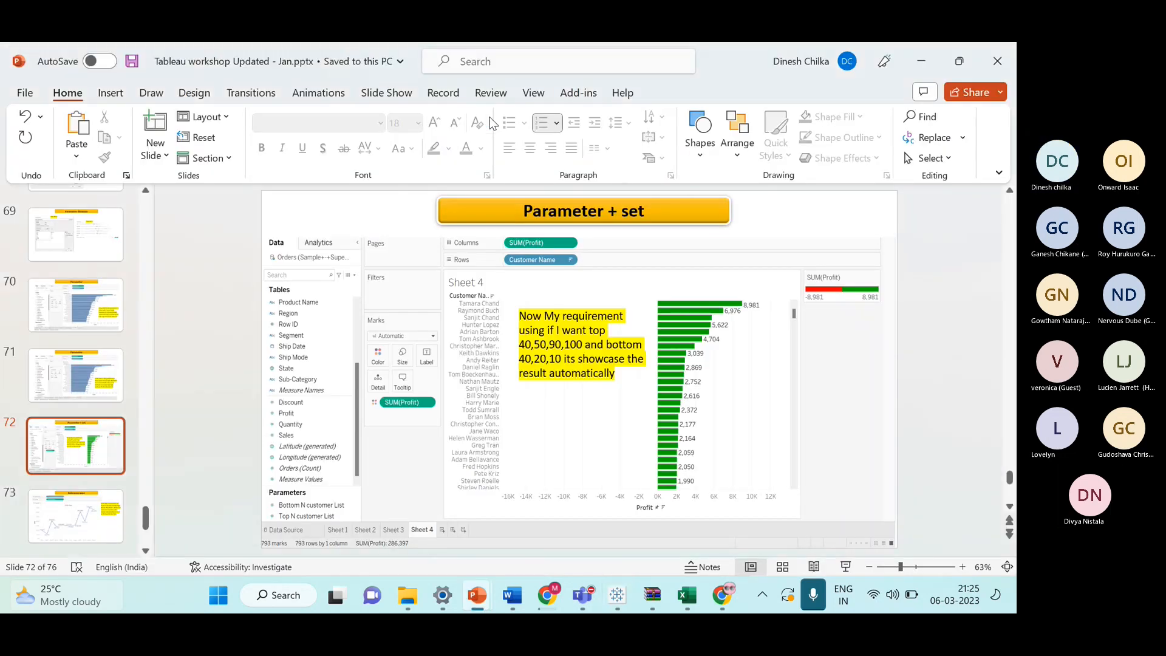
pyautogui.hotkey('alt', 'Tab')
pyautogui.scroll(3, 109, 374)
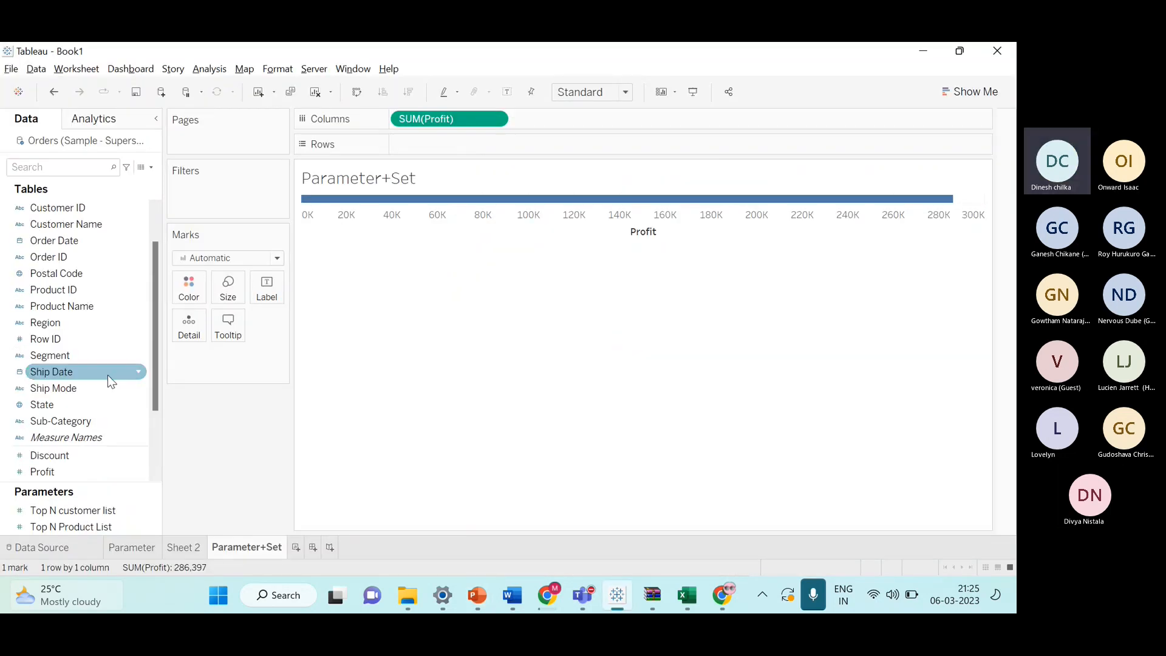
pyautogui.moveTo(111, 277)
pyautogui.mouseDown()
pyautogui.moveTo(452, 193)
pyautogui.moveTo(497, 154)
pyautogui.mouseUp()
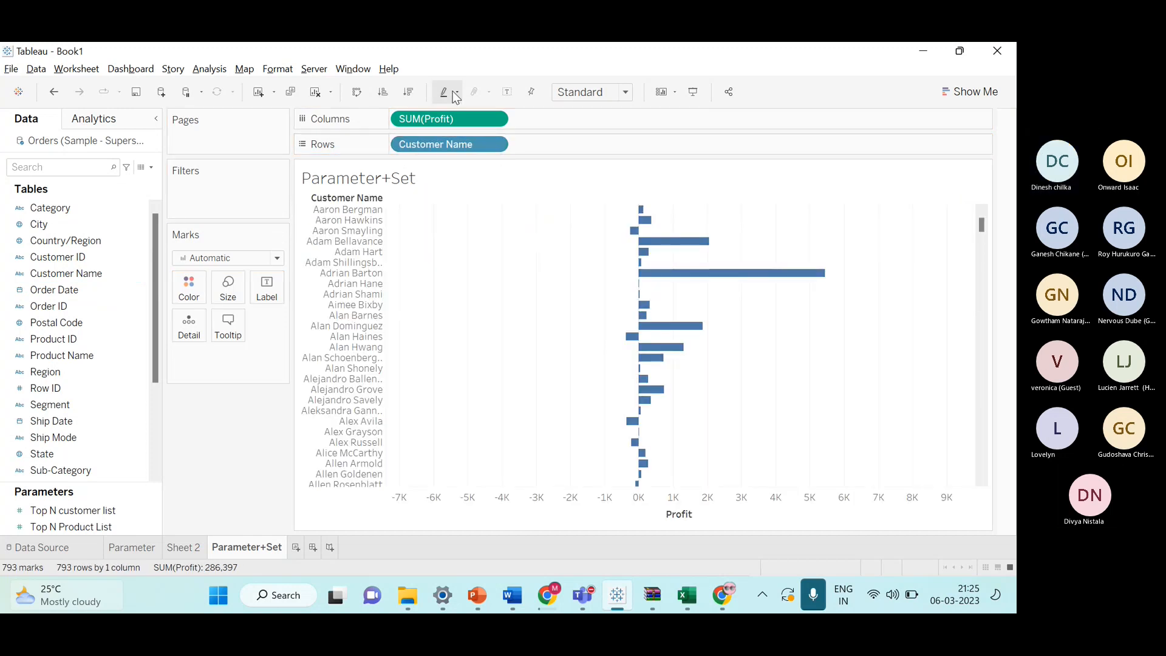
pyautogui.click(411, 96)
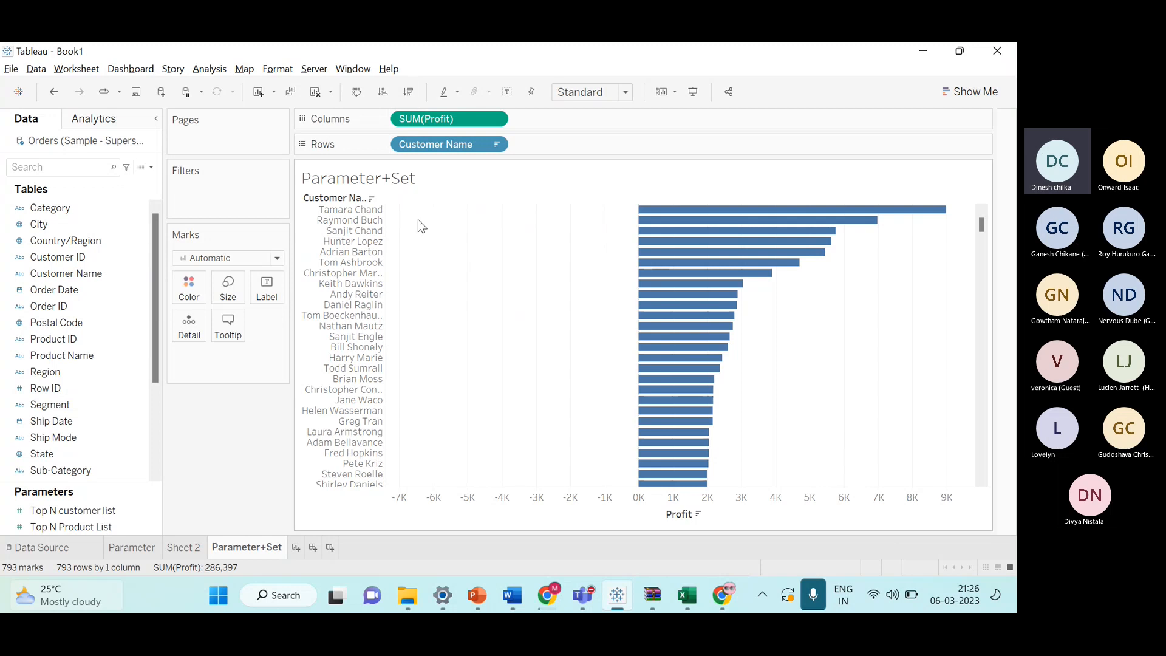
pyautogui.click(506, 93)
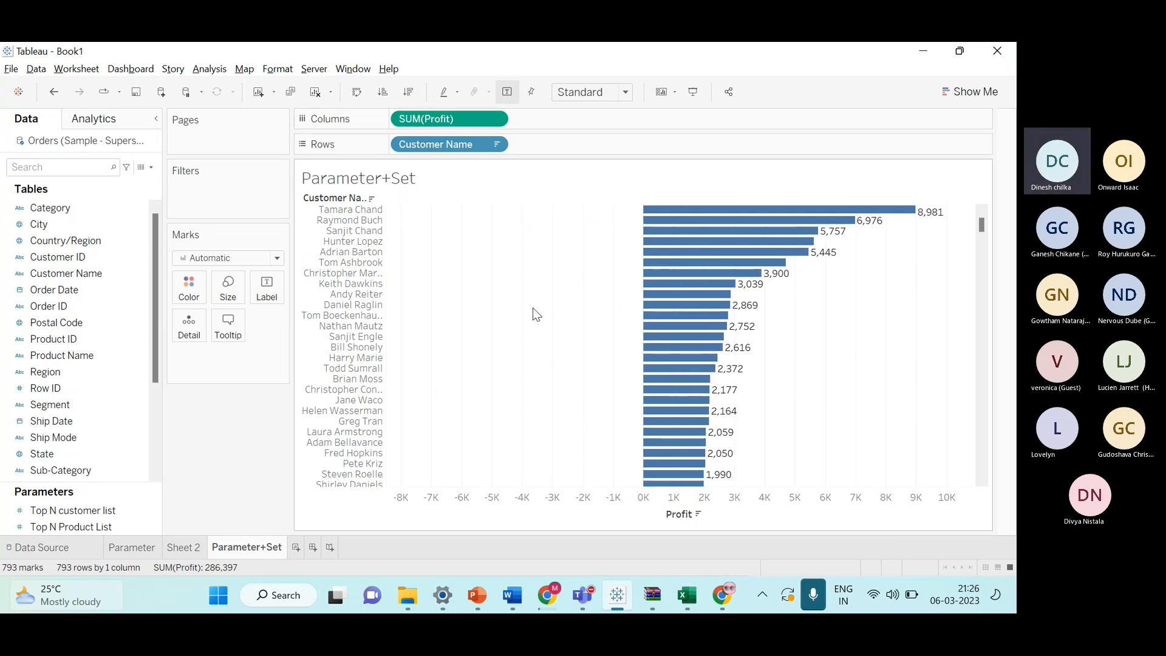
# Scroll through the customer bar chart down to the lowest-profit customers and back to the top.
pyautogui.scroll(-8, 534, 311)
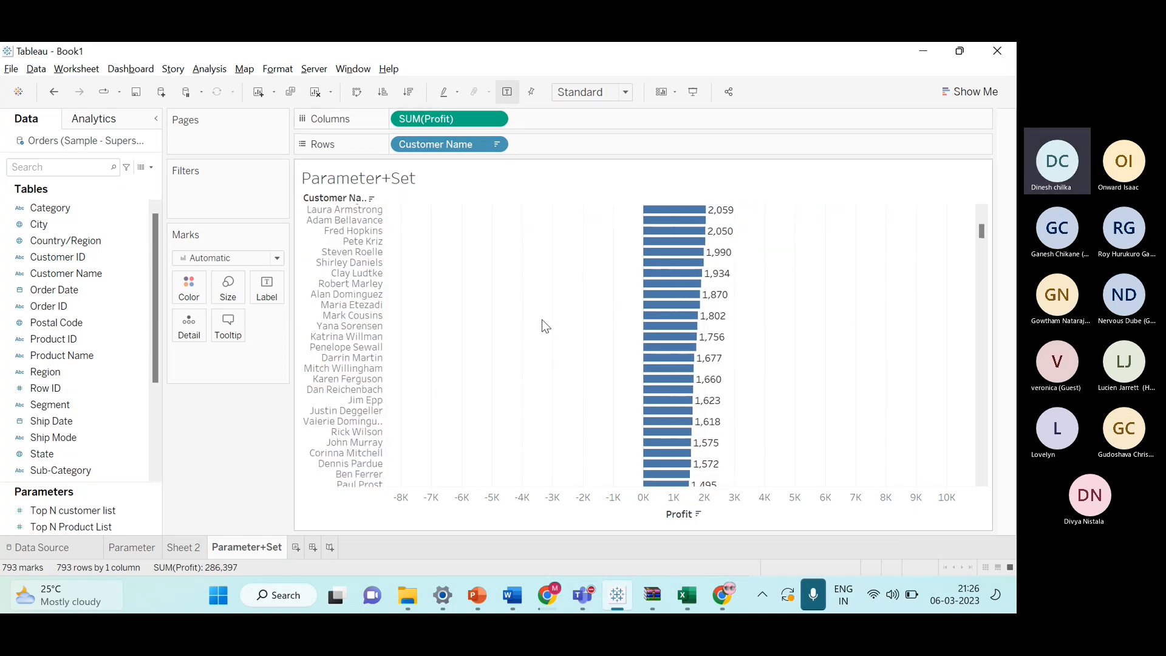
pyautogui.scroll(-10, 541, 322)
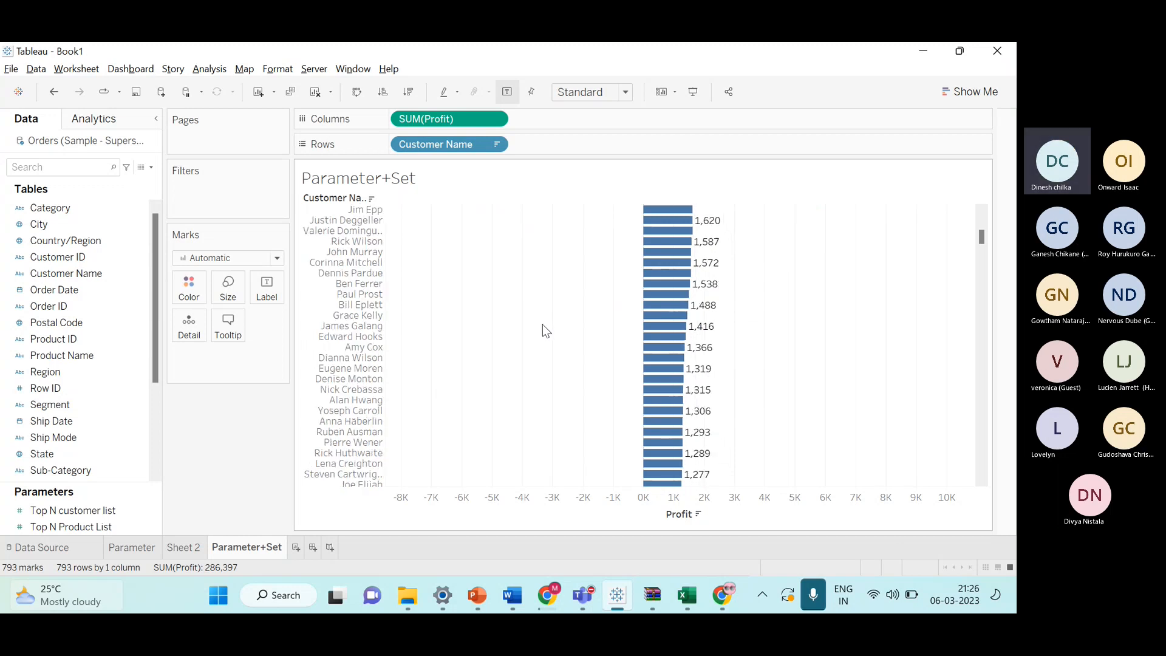
pyautogui.scroll(-8, 550, 364)
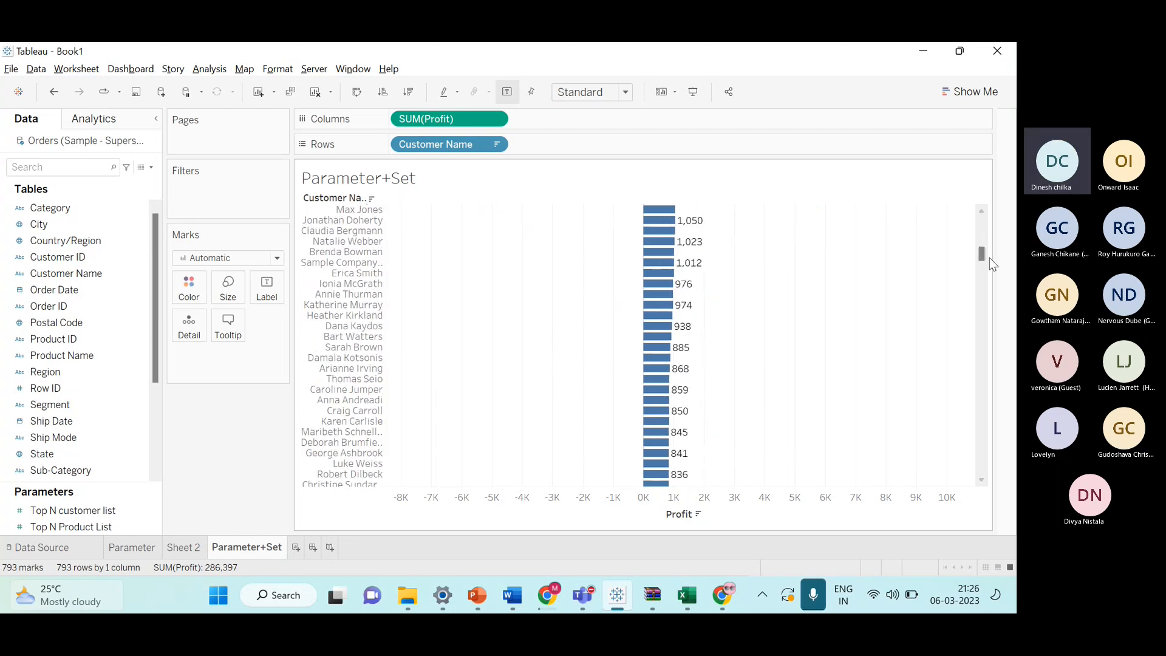
pyautogui.moveTo(985, 257); pyautogui.dragTo(984, 467)
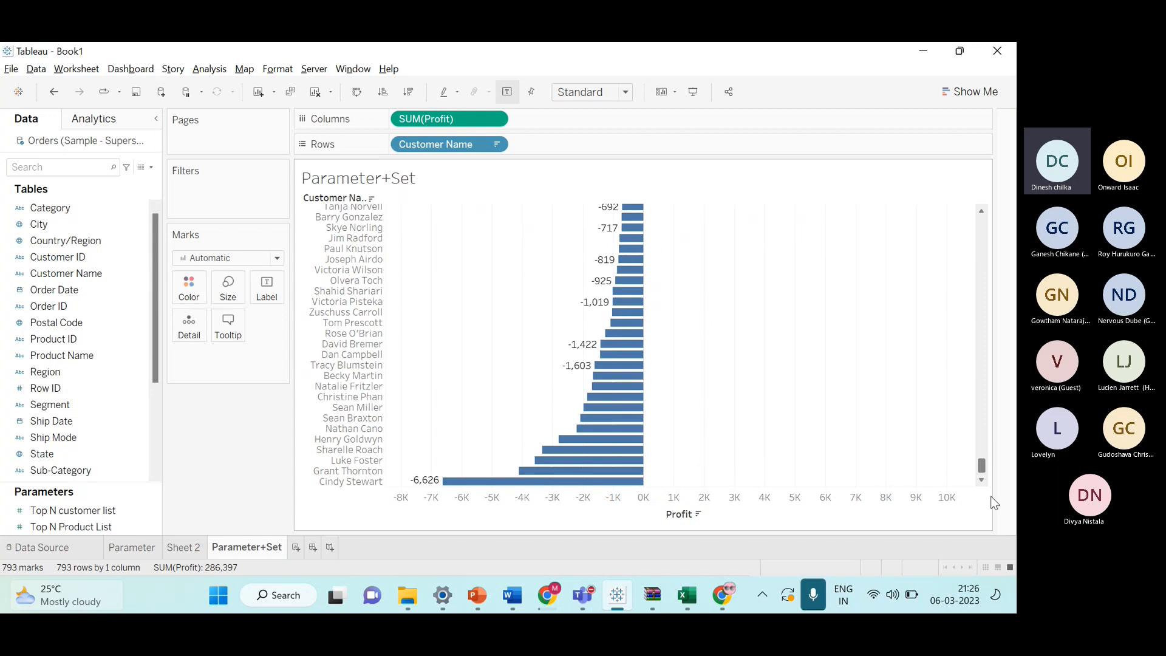
pyautogui.scroll(5, 509, 467)
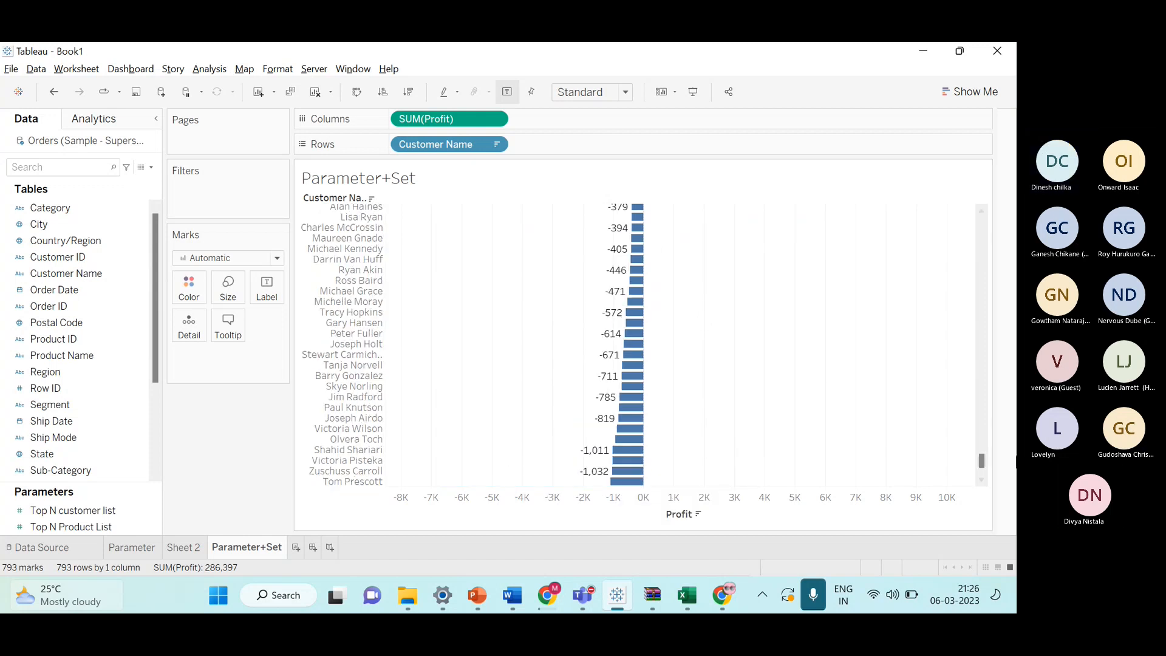
pyautogui.moveTo(981, 462); pyautogui.dragTo(950, 199)
# Increase the row height of the customer bars in the chart.
pyautogui.moveTo(672, 220)
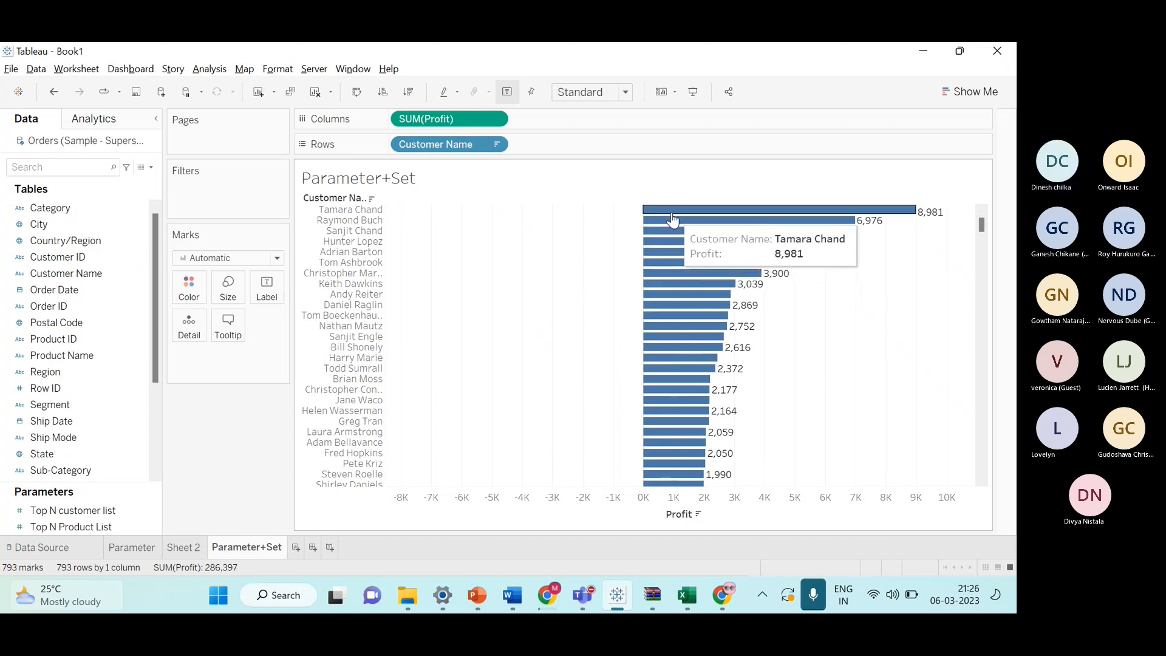
pyautogui.click(850, 217)
pyautogui.click(732, 215)
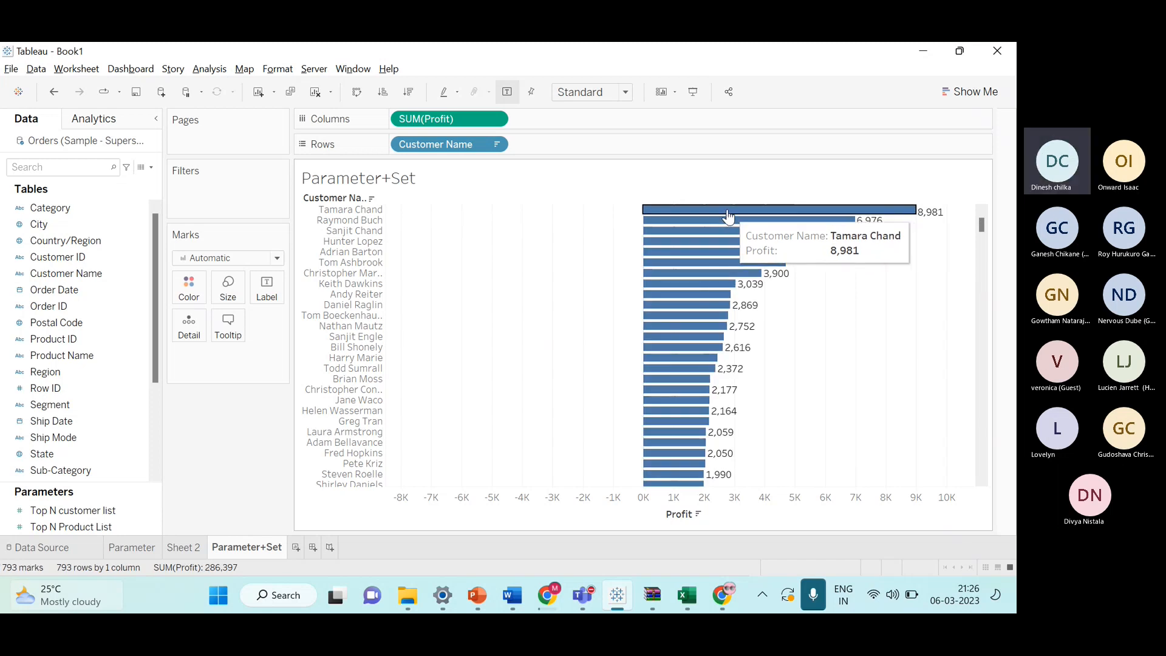
pyautogui.click(728, 216)
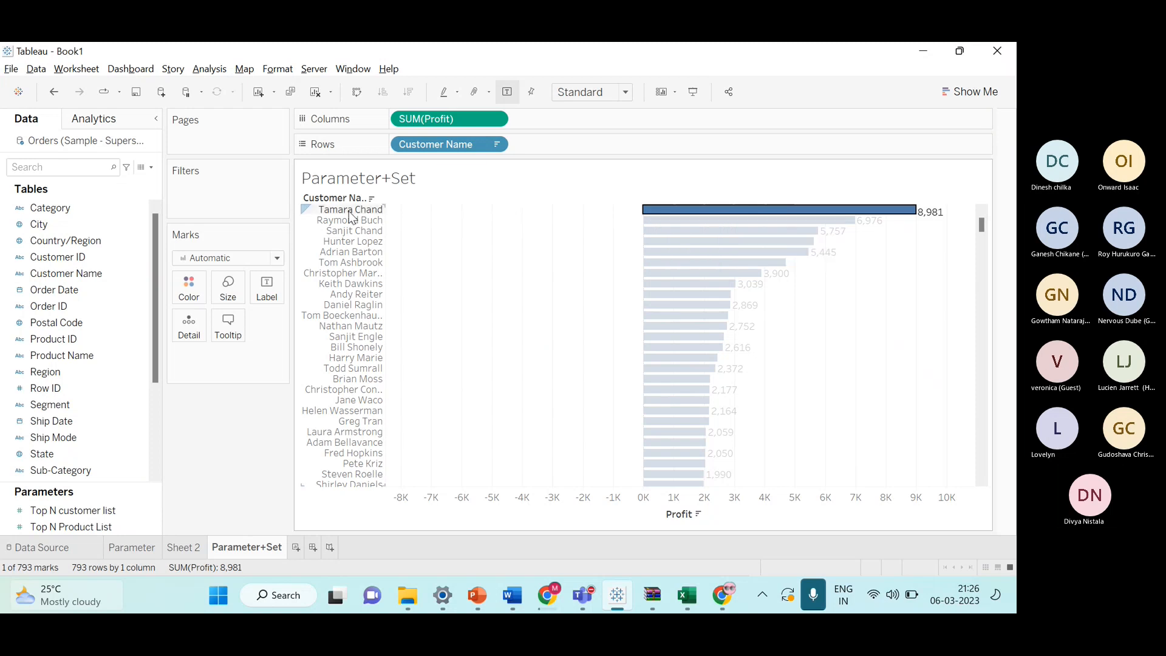
pyautogui.moveTo(348, 215); pyautogui.dragTo(344, 224)
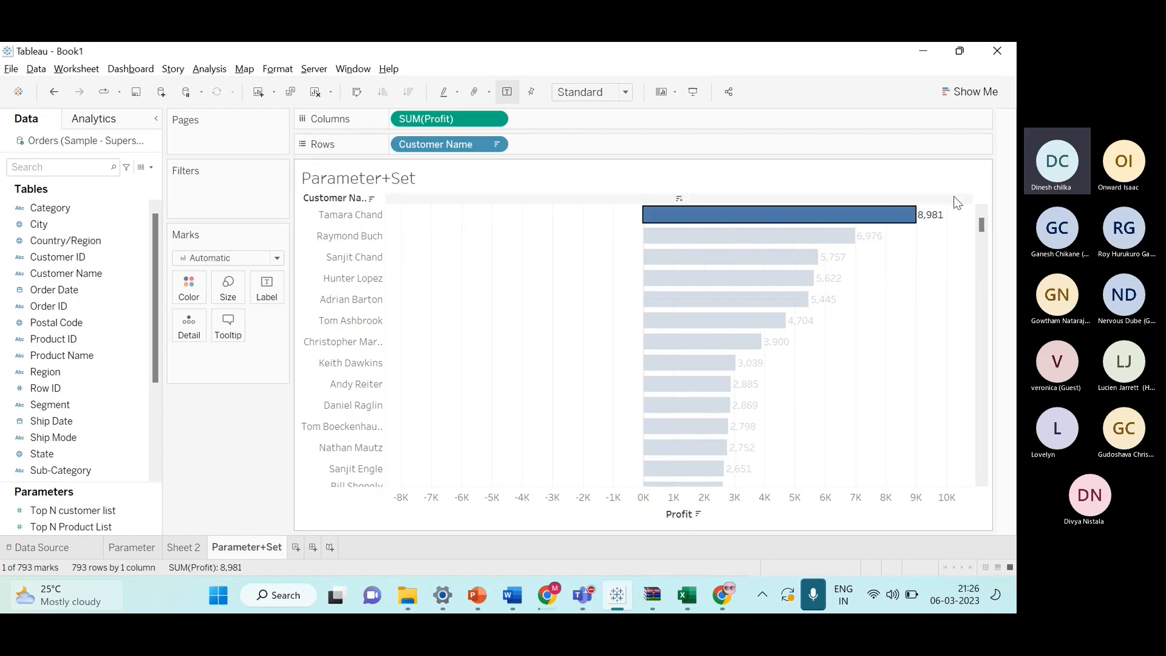
pyautogui.click(877, 248)
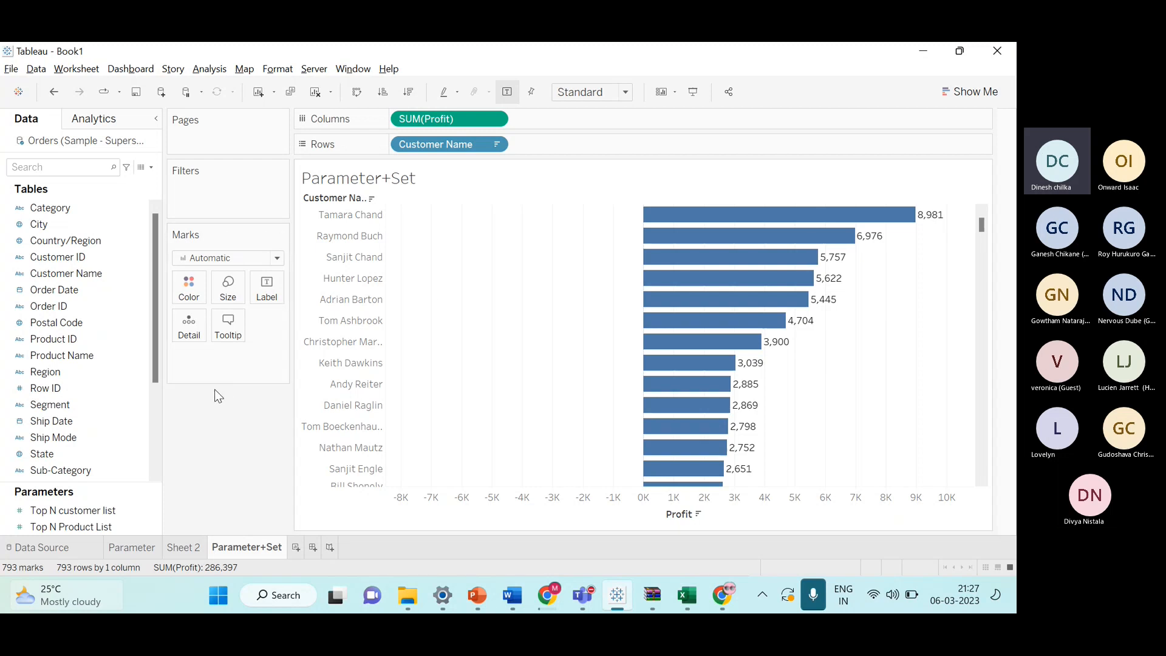
# Start creating a set on Customer Name, choosing the Top option by field.
pyautogui.click(67, 359)
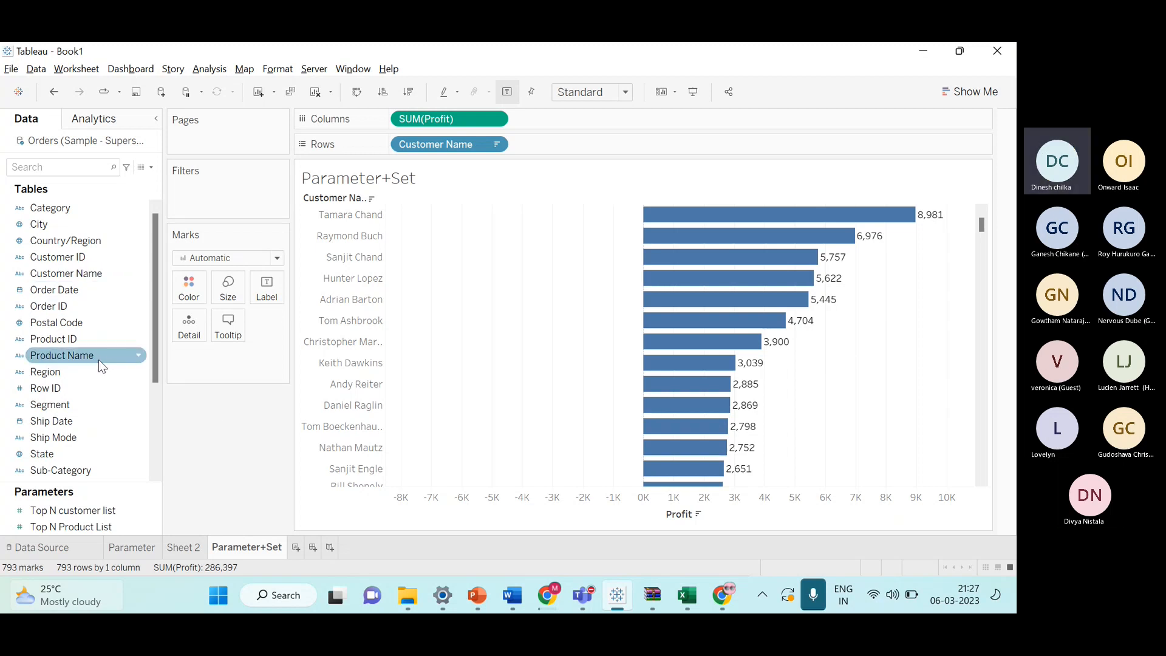
pyautogui.click(100, 340)
pyautogui.click(104, 321)
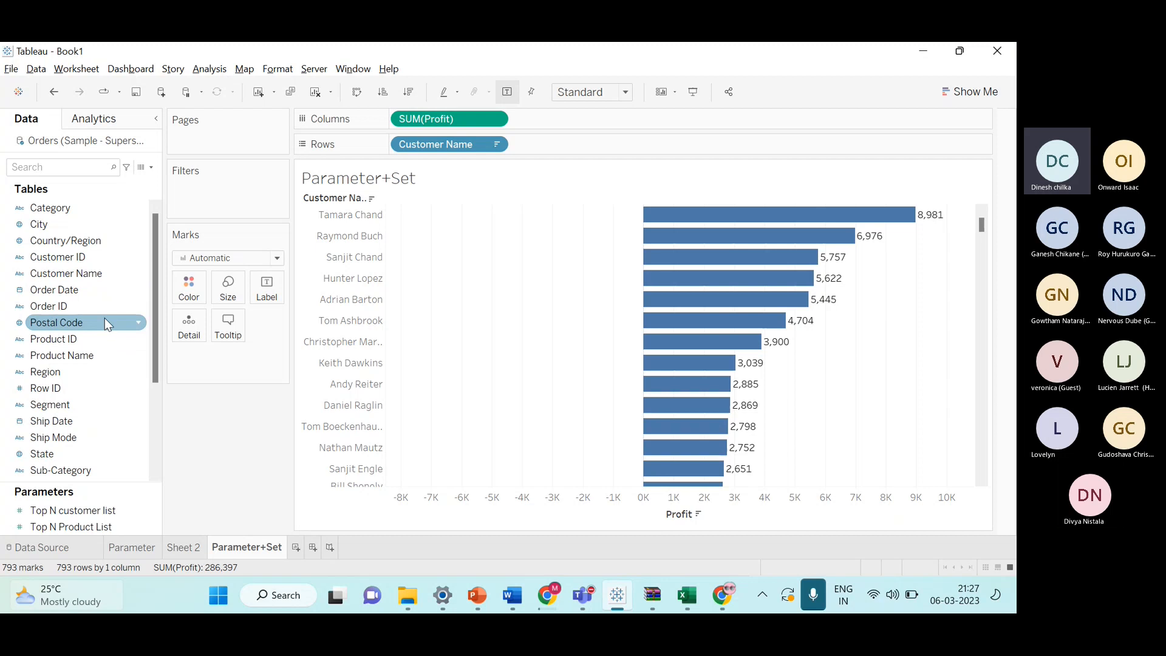
pyautogui.click(102, 291)
pyautogui.click(99, 276)
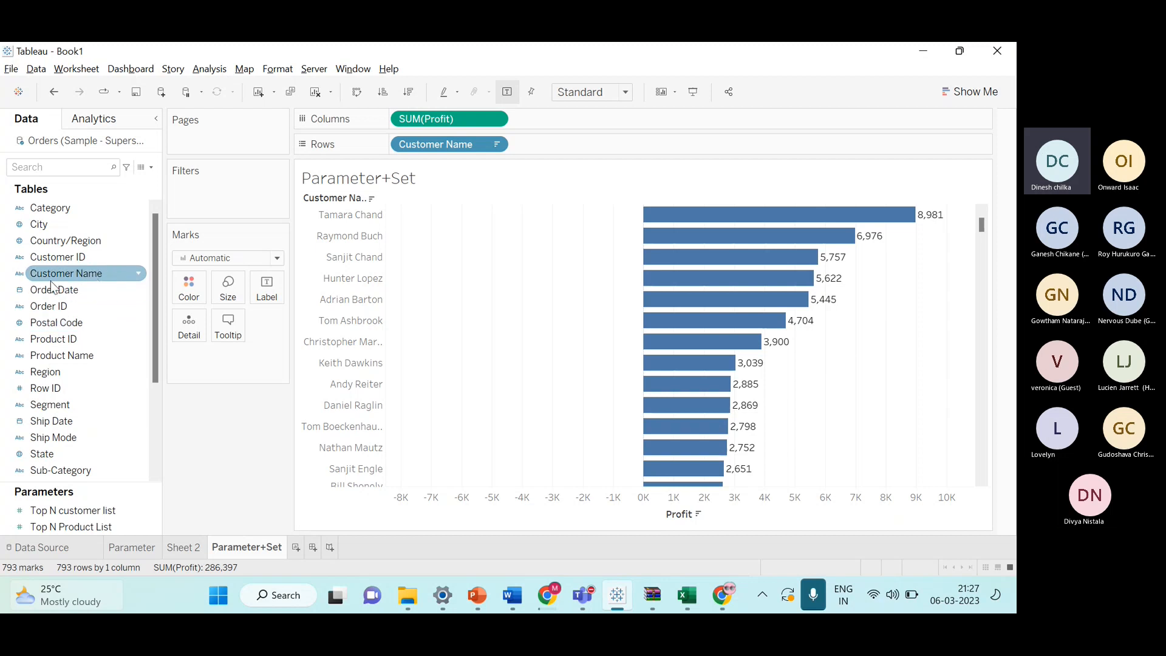
pyautogui.rightClick(120, 270)
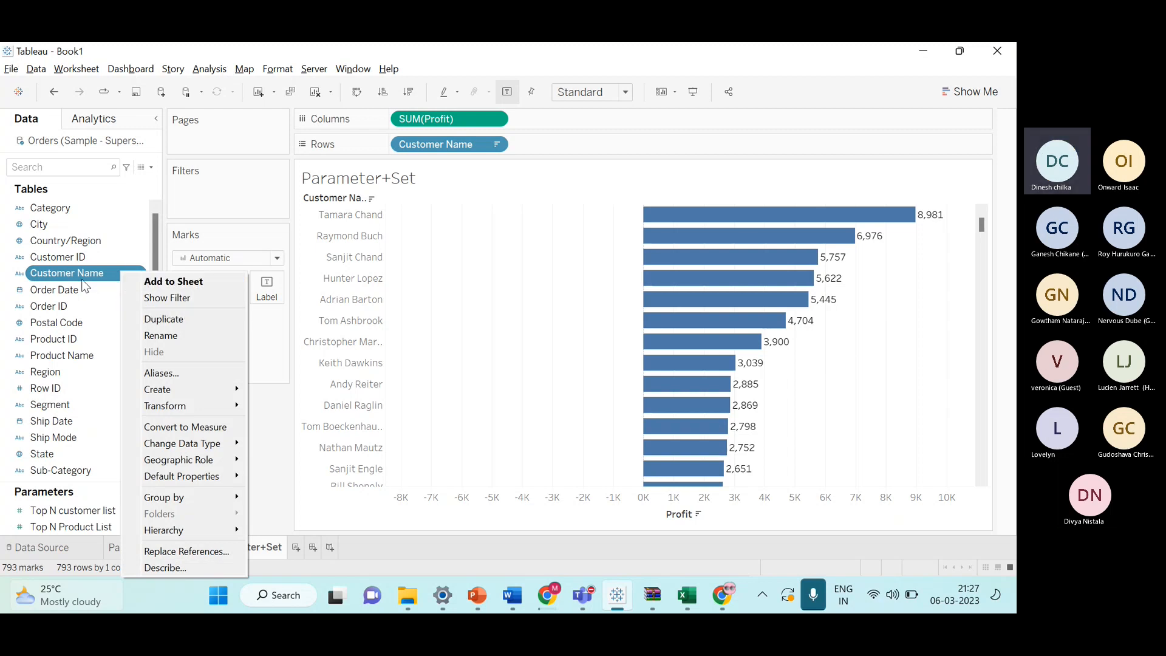
pyautogui.moveTo(201, 389)
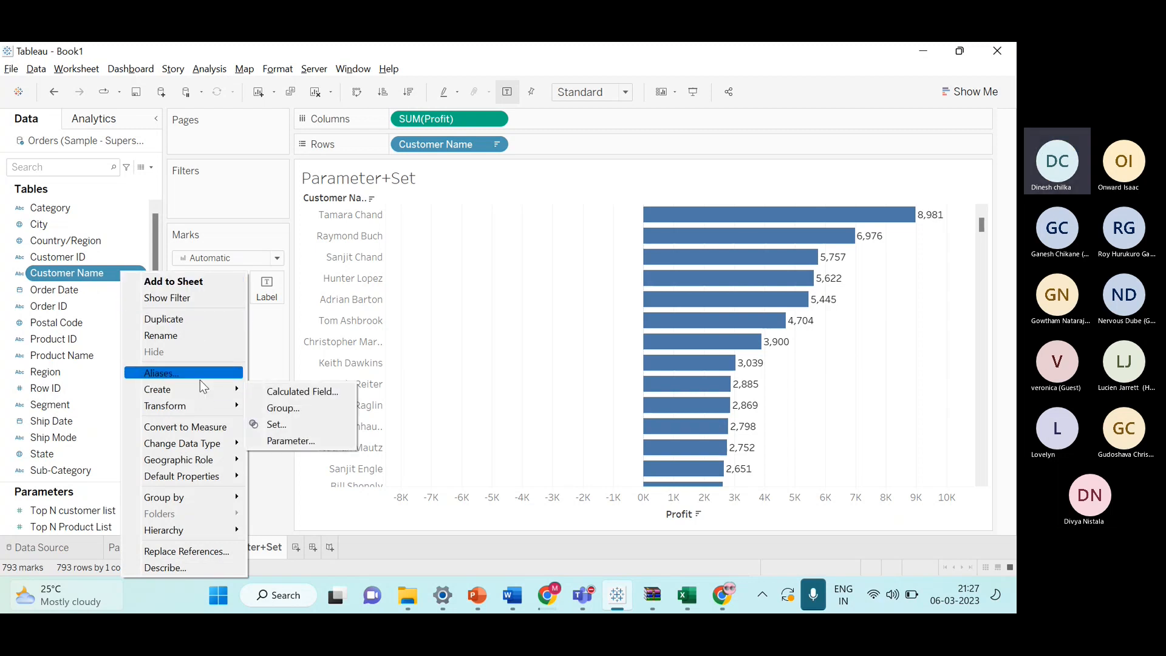
pyautogui.click(275, 425)
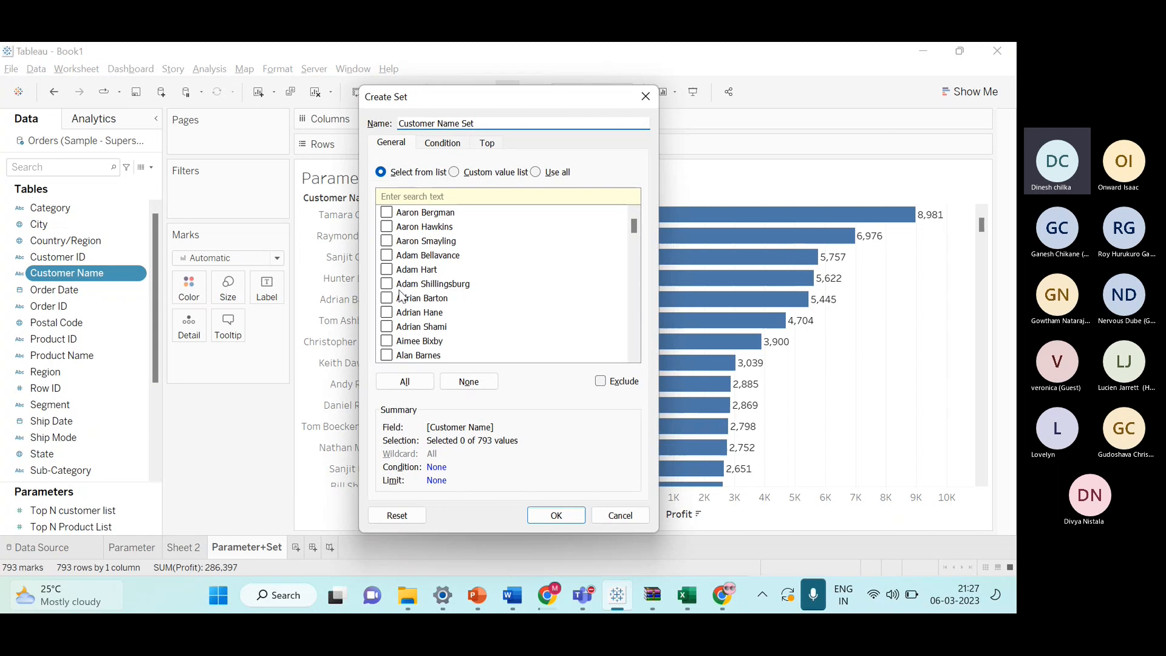
pyautogui.click(442, 144)
pyautogui.click(492, 144)
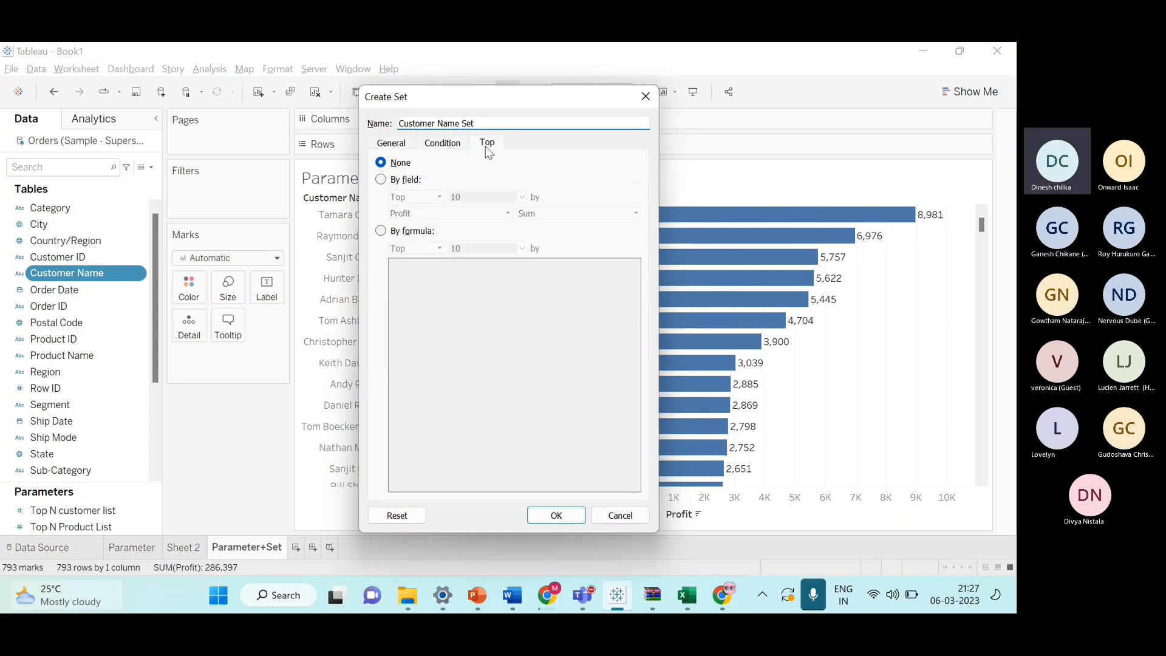
pyautogui.click(386, 181)
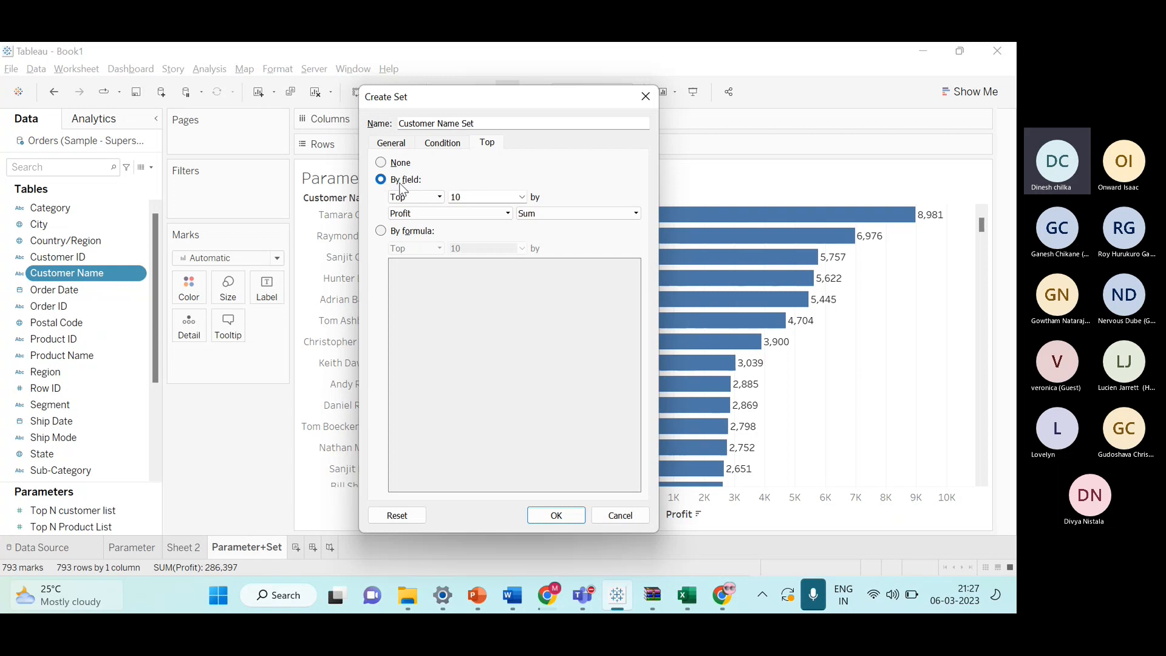
# Name the set Top N customer List, check the count options, and close the set dialog without saving.
pyautogui.moveTo(464, 95); pyautogui.dragTo(495, 112)
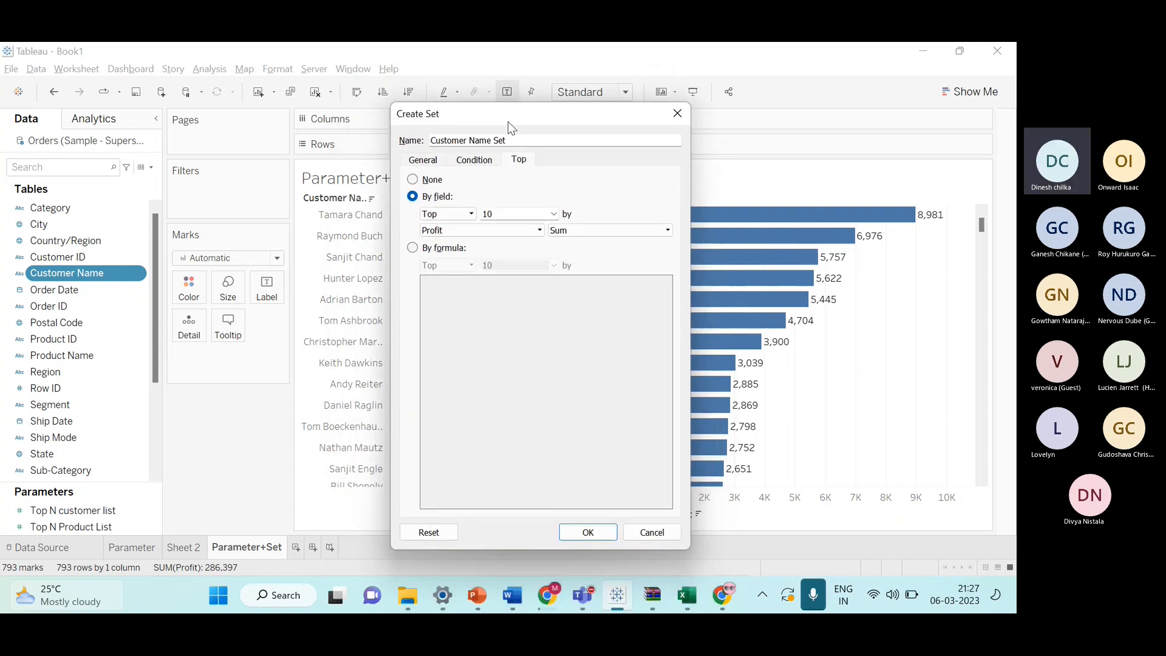
pyautogui.tripleClick(519, 138)
pyautogui.write('T')
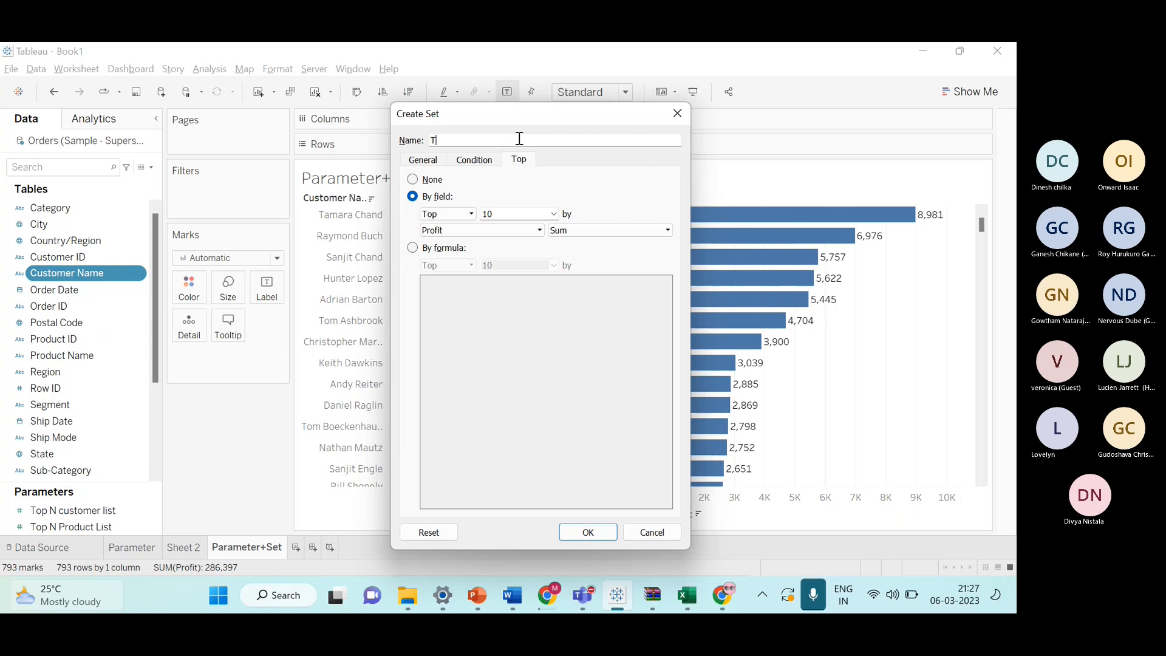
pyautogui.write('op N customer List')
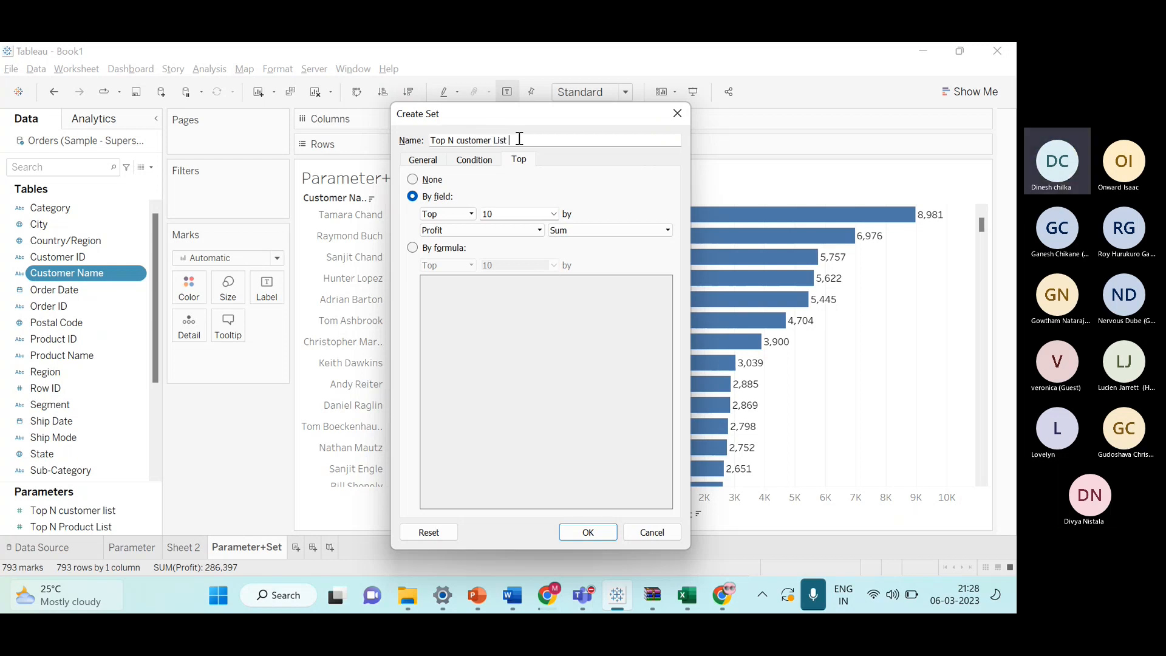
pyautogui.click(554, 215)
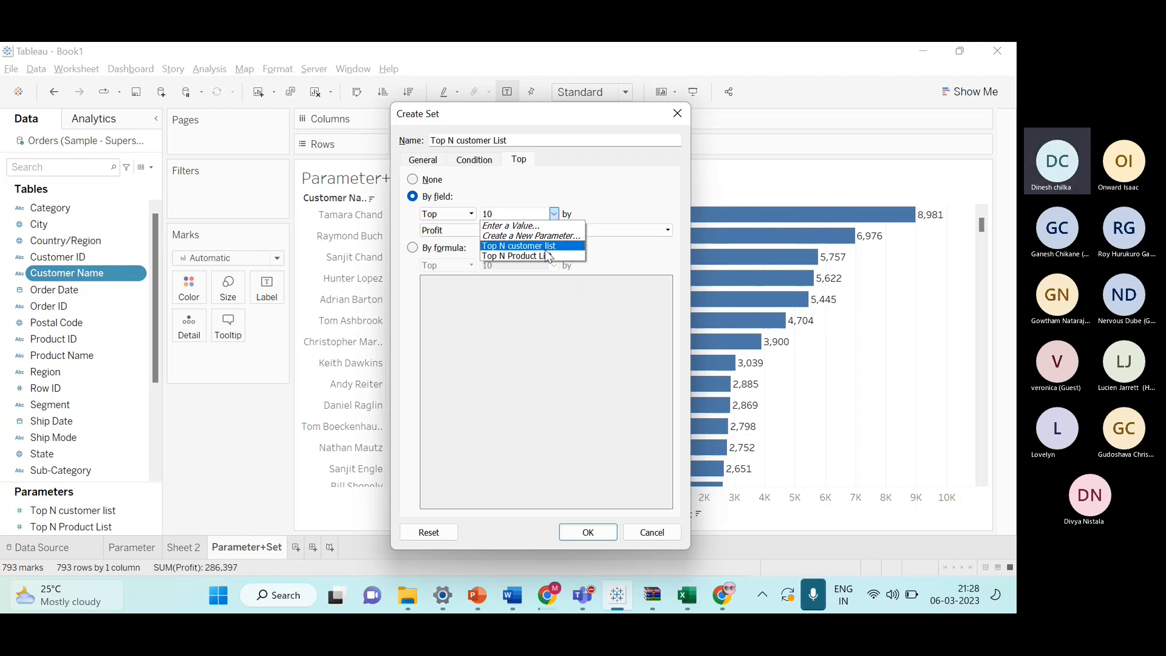
pyautogui.click(518, 139)
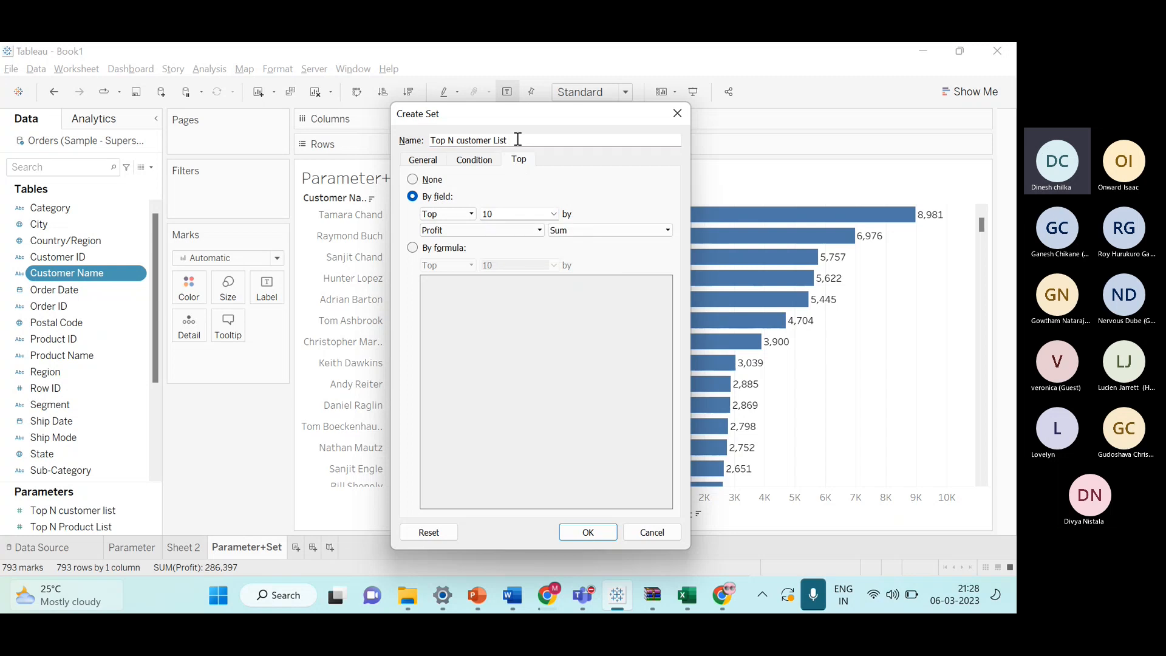
pyautogui.press('BackSpace')
pyautogui.press('BackSpace')
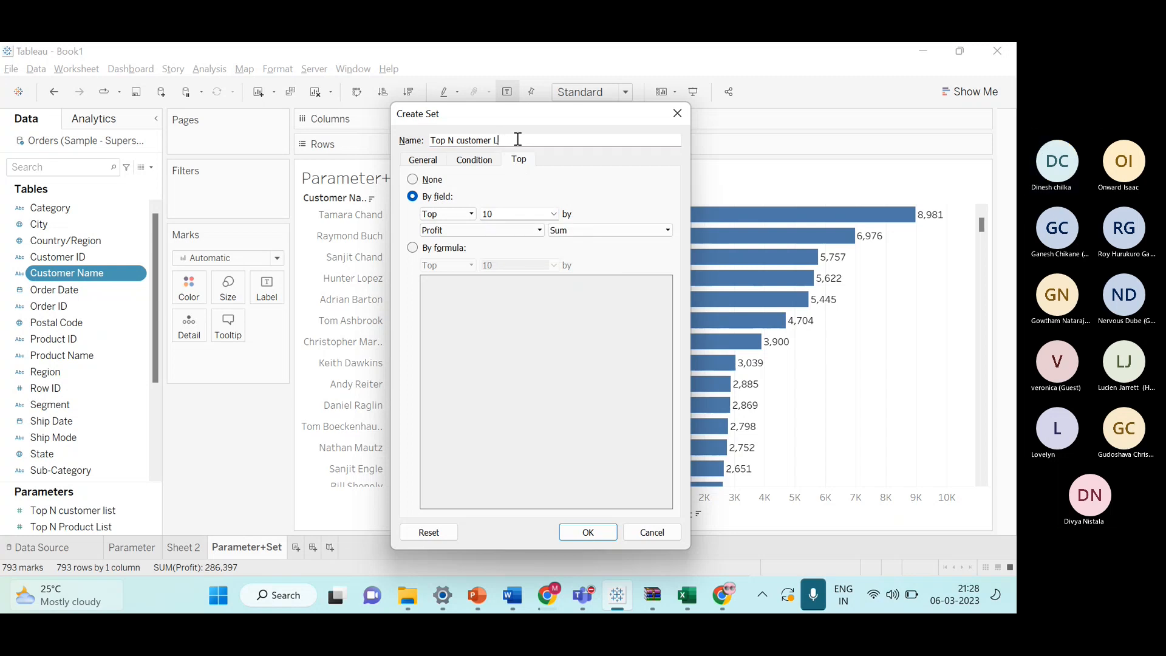
pyautogui.press('BackSpace')
pyautogui.press('BackSpace')
pyautogui.press('BackSpace')
pyautogui.press('BackSpace')
pyautogui.press('BackSpace')
pyautogui.press('BackSpace')
pyautogui.press('BackSpace')
pyautogui.press('BackSpace')
pyautogui.press('BackSpace')
pyautogui.press('BackSpace')
pyautogui.press('BackSpace')
pyautogui.press('BackSpace')
pyautogui.press('BackSpace')
pyautogui.click(679, 114)
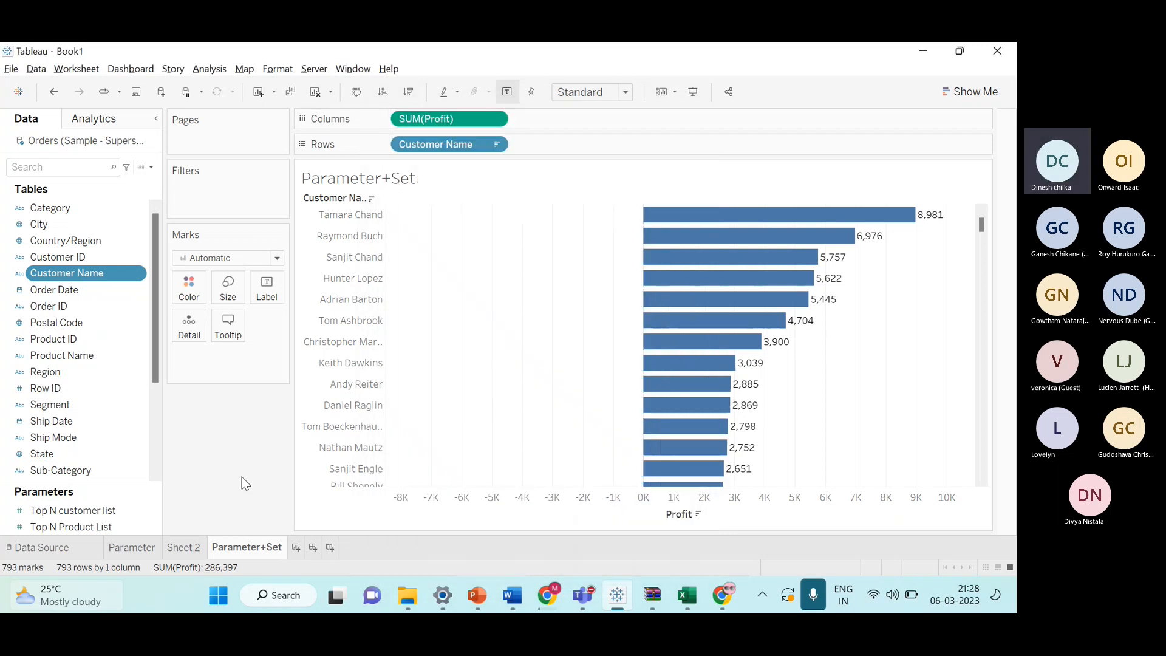
pyautogui.click(95, 522)
pyautogui.keyDown('ctrl'); pyautogui.click(93, 516); pyautogui.keyUp('ctrl')
pyautogui.rightClick(92, 516)
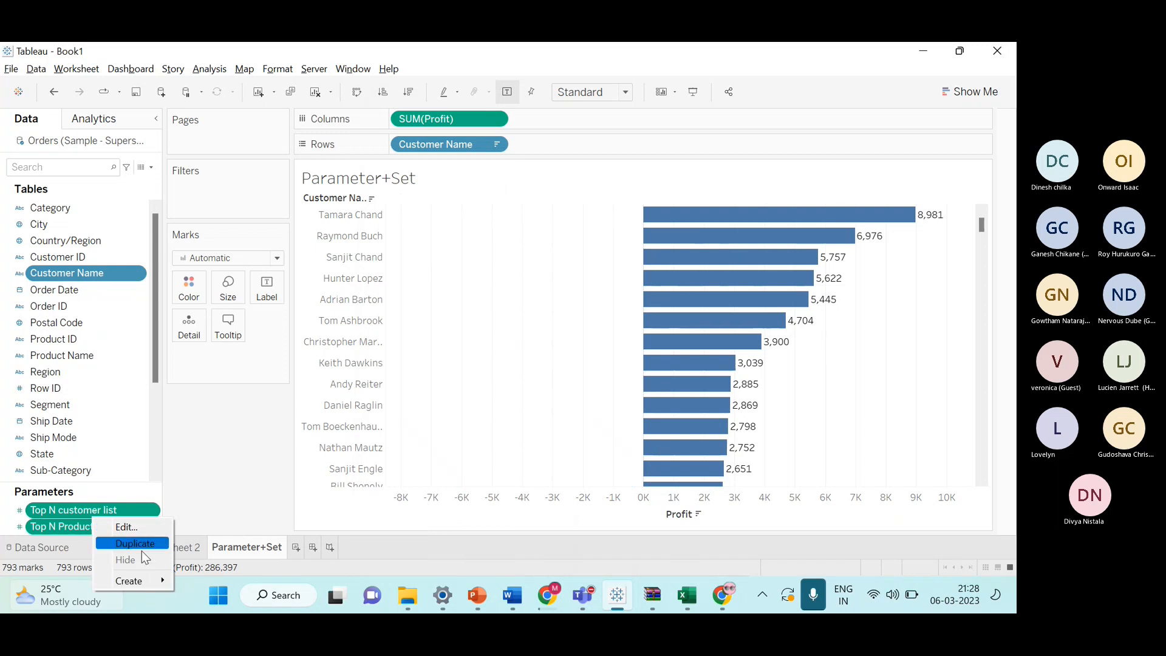
pyautogui.click(63, 509)
pyautogui.rightClick(65, 509)
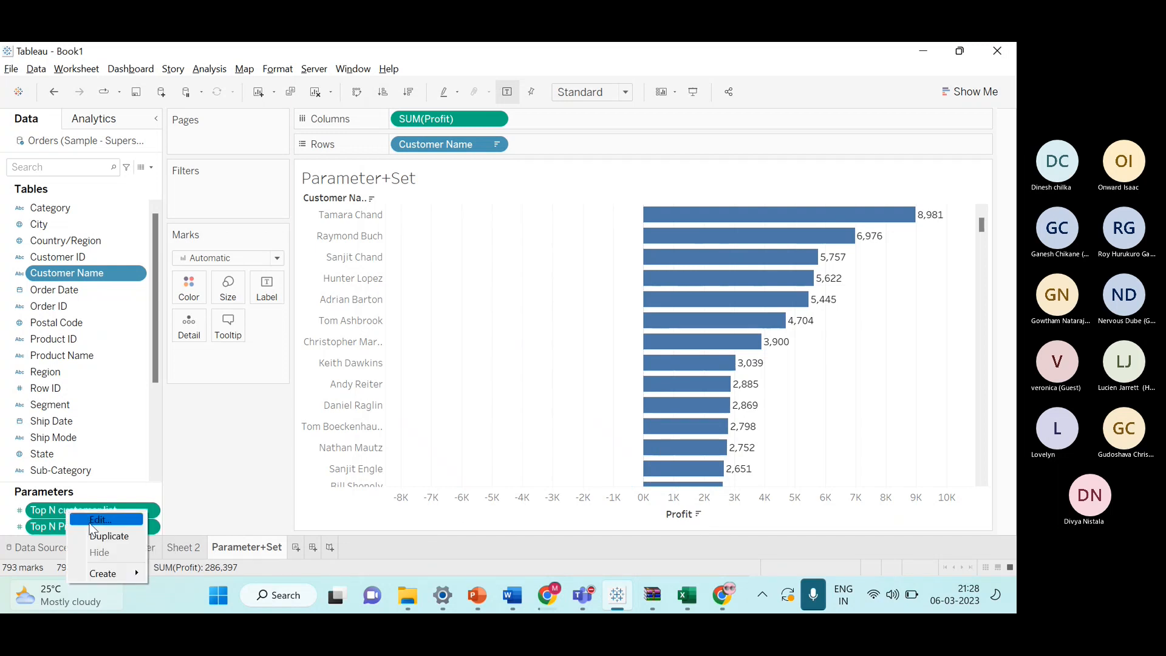
pyautogui.click(156, 475)
pyautogui.scroll(1, 126, 396)
pyautogui.scroll(-3, 129, 449)
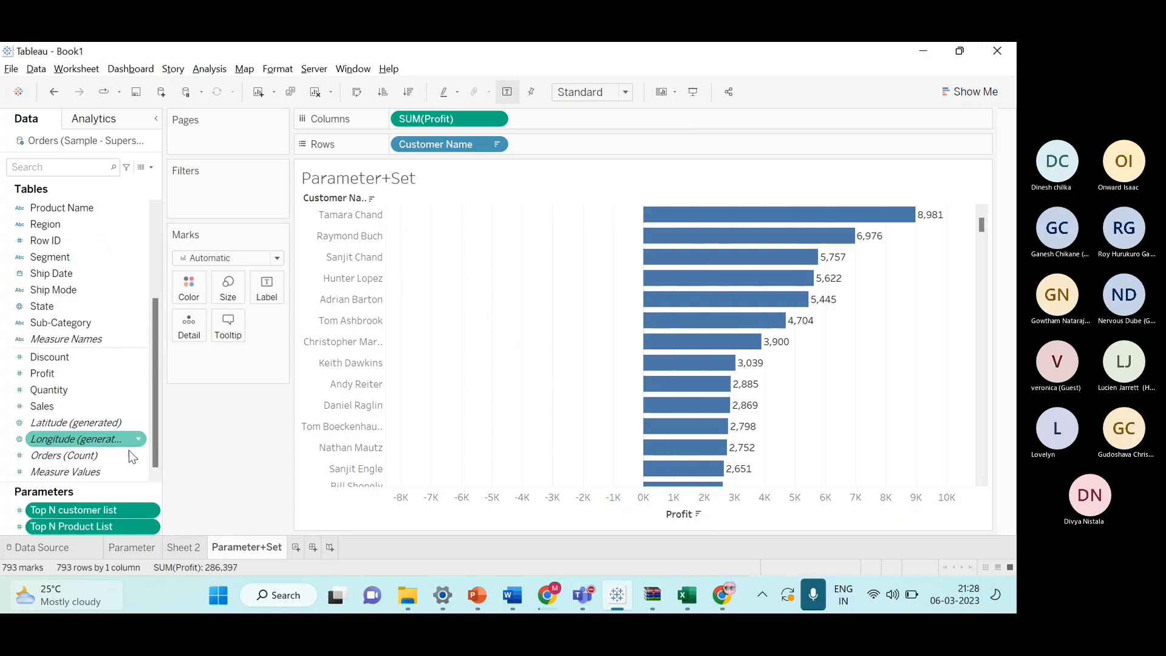
# Delete the Parameter and Sheet 2 worksheets, keeping only the Parameter+Set sheet.
pyautogui.click(189, 555)
pyautogui.rightClick(107, 515)
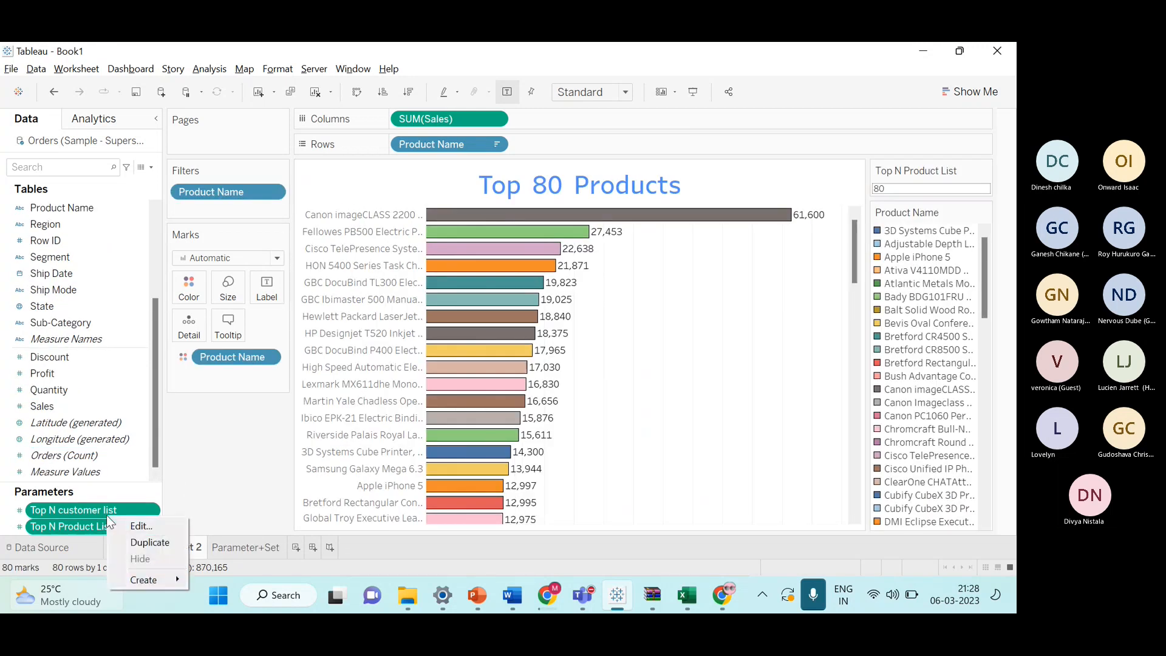
pyautogui.click(158, 546)
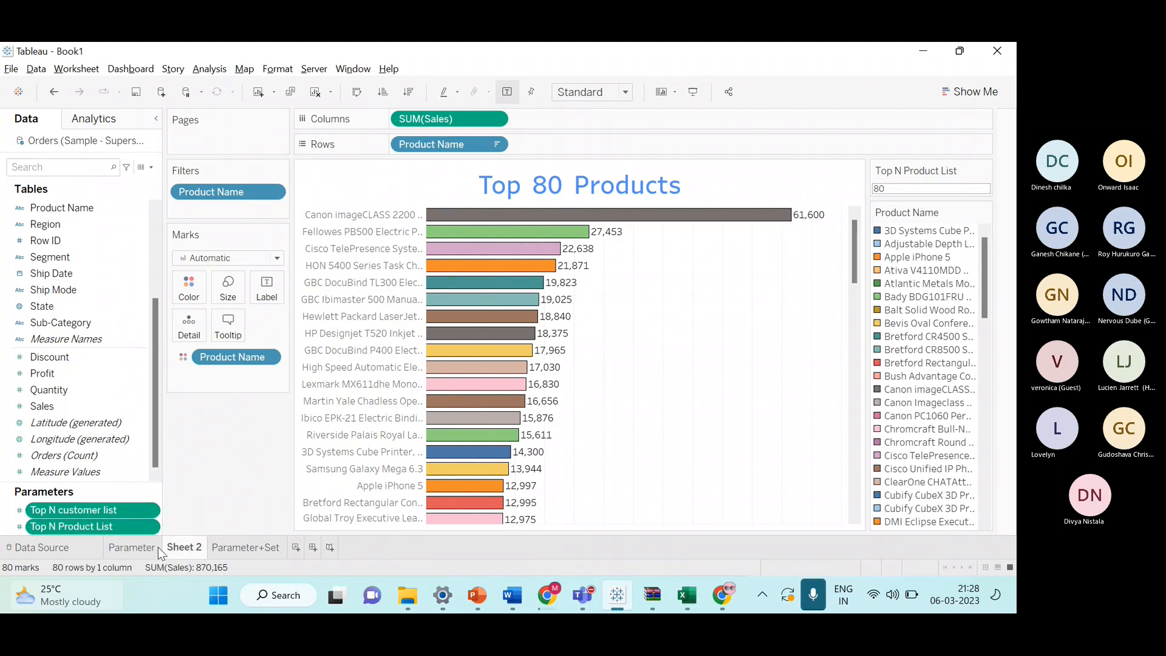
pyautogui.press('Delete')
pyautogui.click(127, 512)
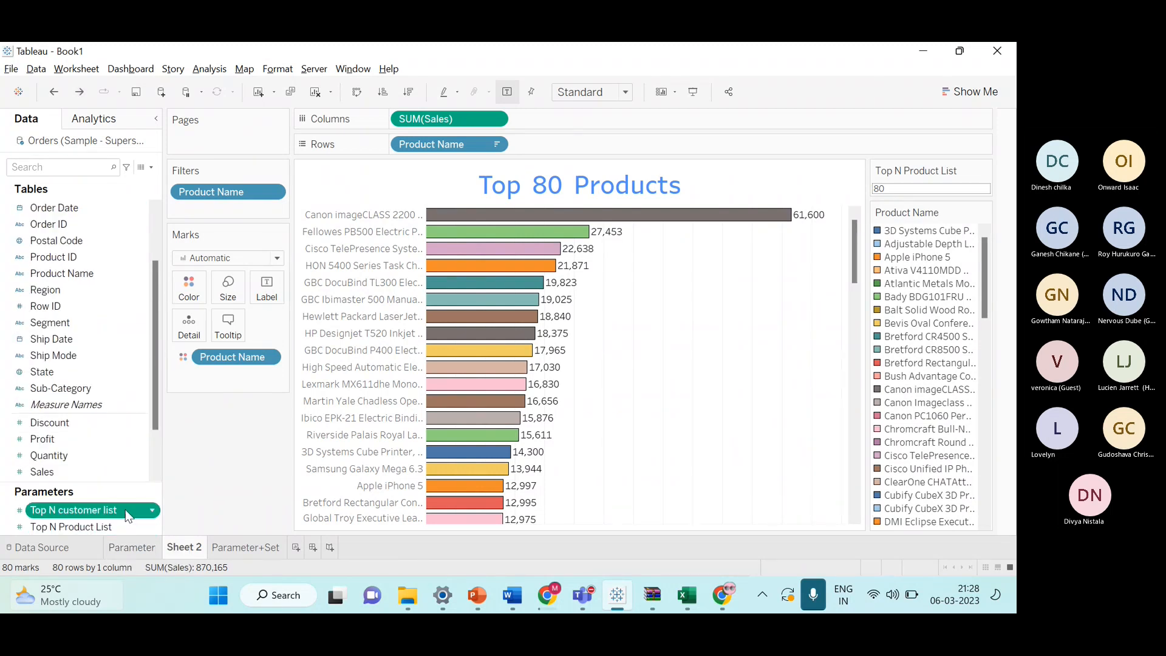
pyautogui.click(245, 546)
pyautogui.click(178, 547)
pyautogui.click(126, 552)
pyautogui.rightClick(177, 553)
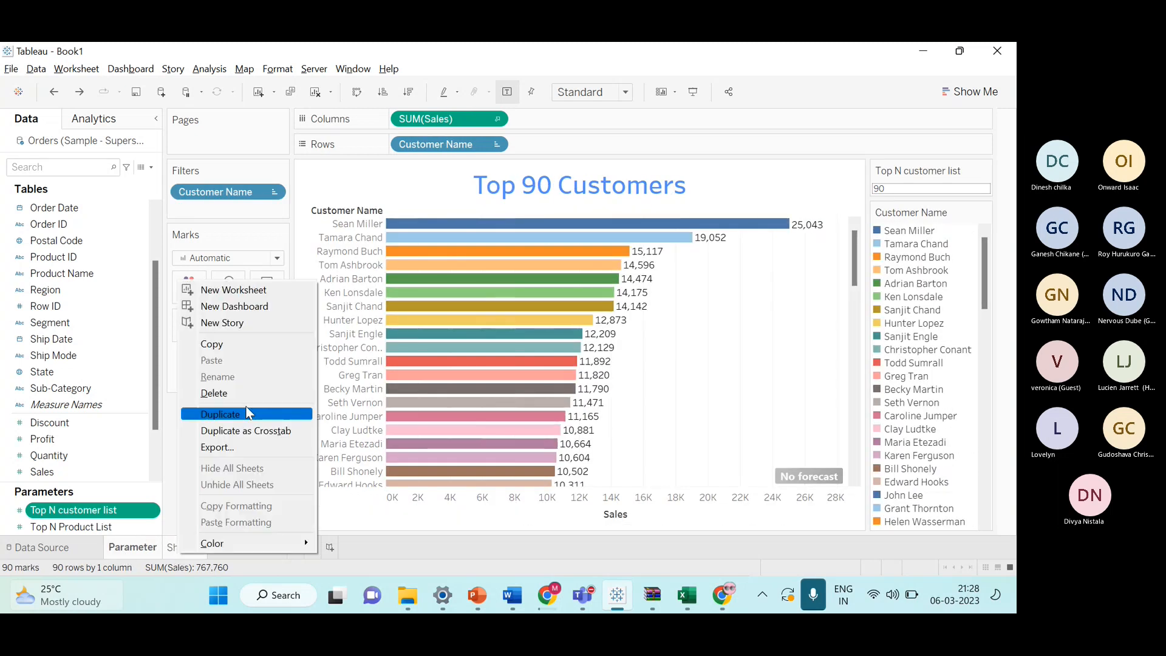
pyautogui.click(244, 388)
# Delete the Top N customer list and Top N Product List parameters.
pyautogui.keyDown('ctrl'); pyautogui.click(113, 524); pyautogui.keyUp('ctrl')
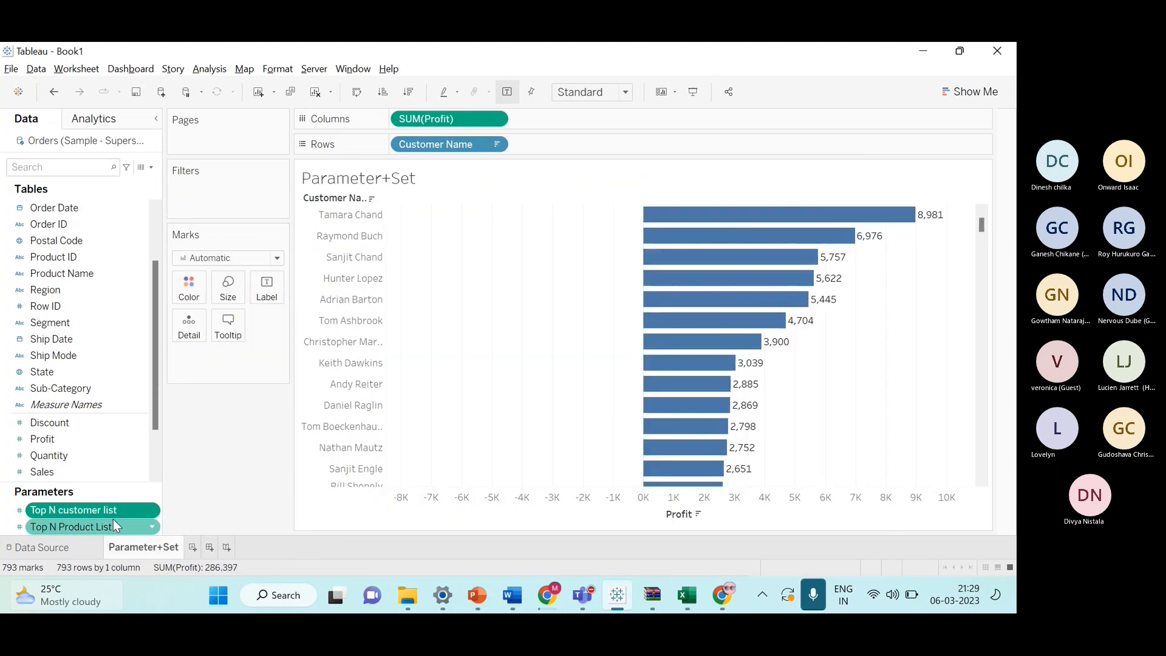
pyautogui.rightClick(108, 532)
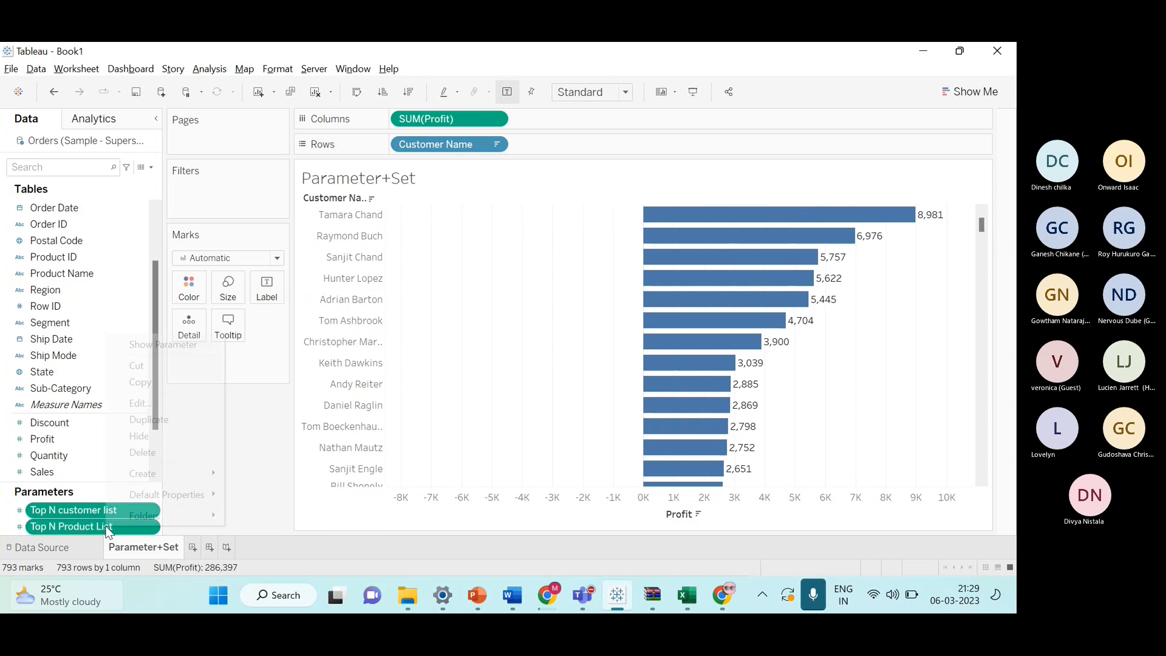
pyautogui.click(163, 459)
pyautogui.scroll(-1, 144, 493)
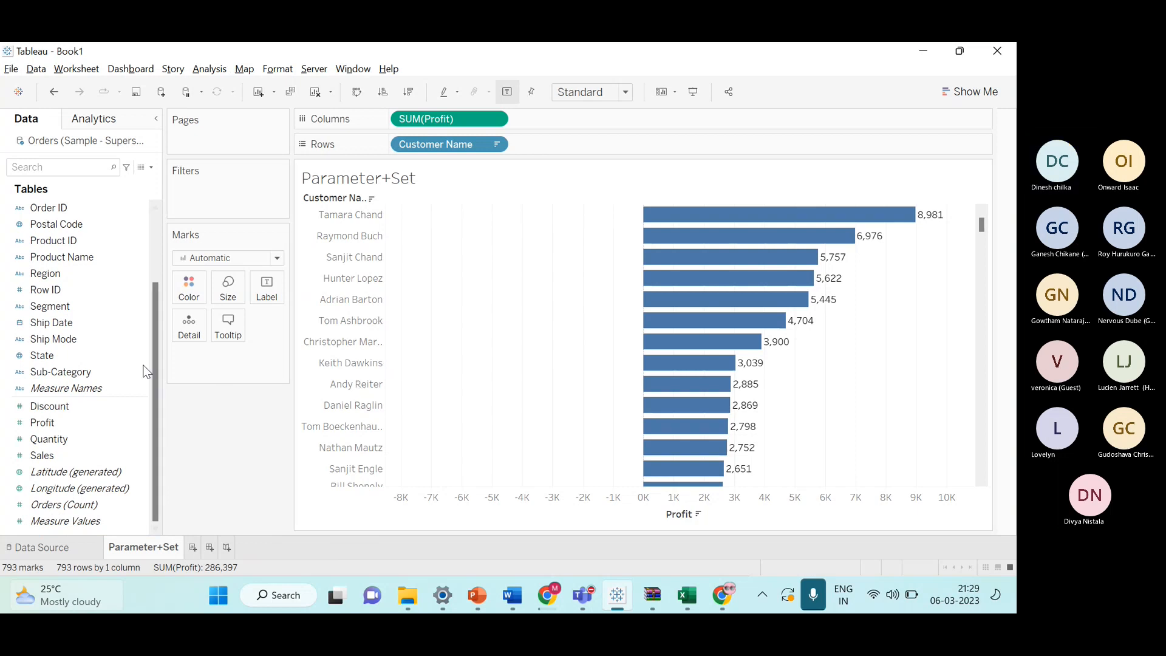
pyautogui.scroll(3, 128, 349)
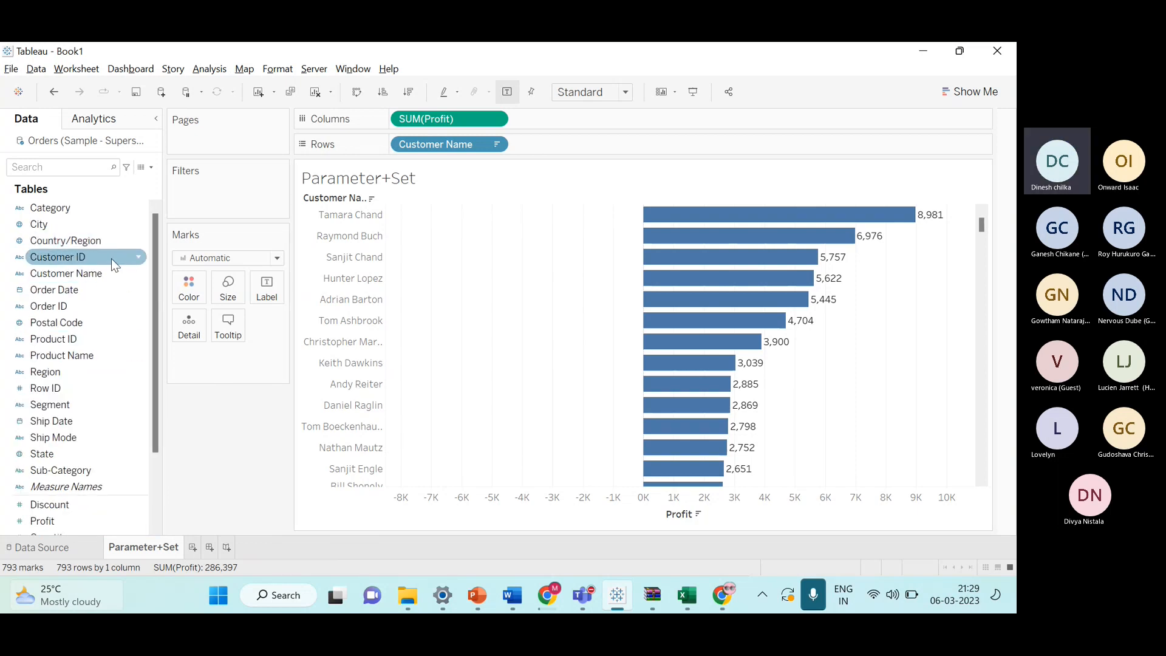
# Create a set on Customer Name and choose the Top option by field.
pyautogui.rightClick(111, 276)
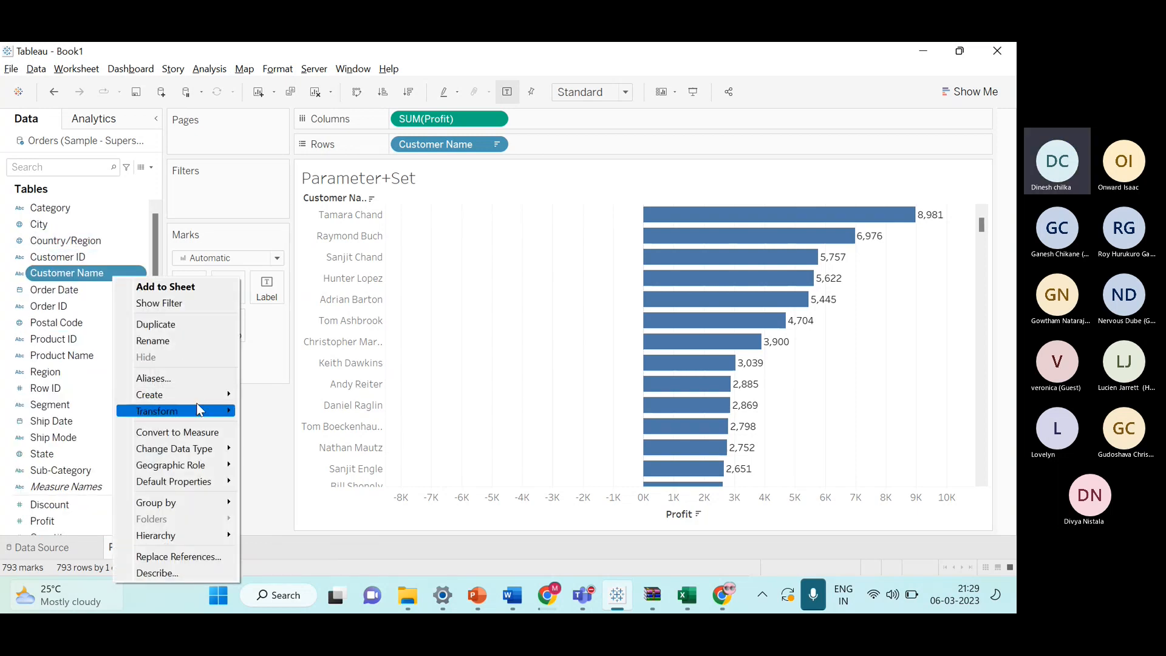
pyautogui.click(311, 429)
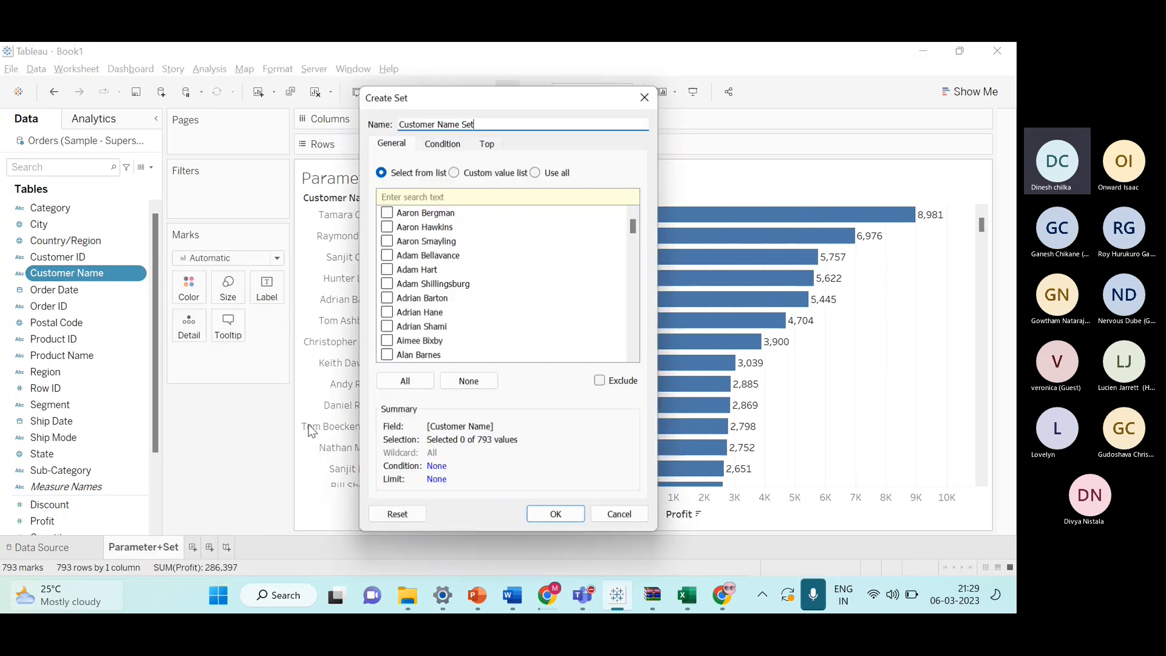
pyautogui.click(493, 143)
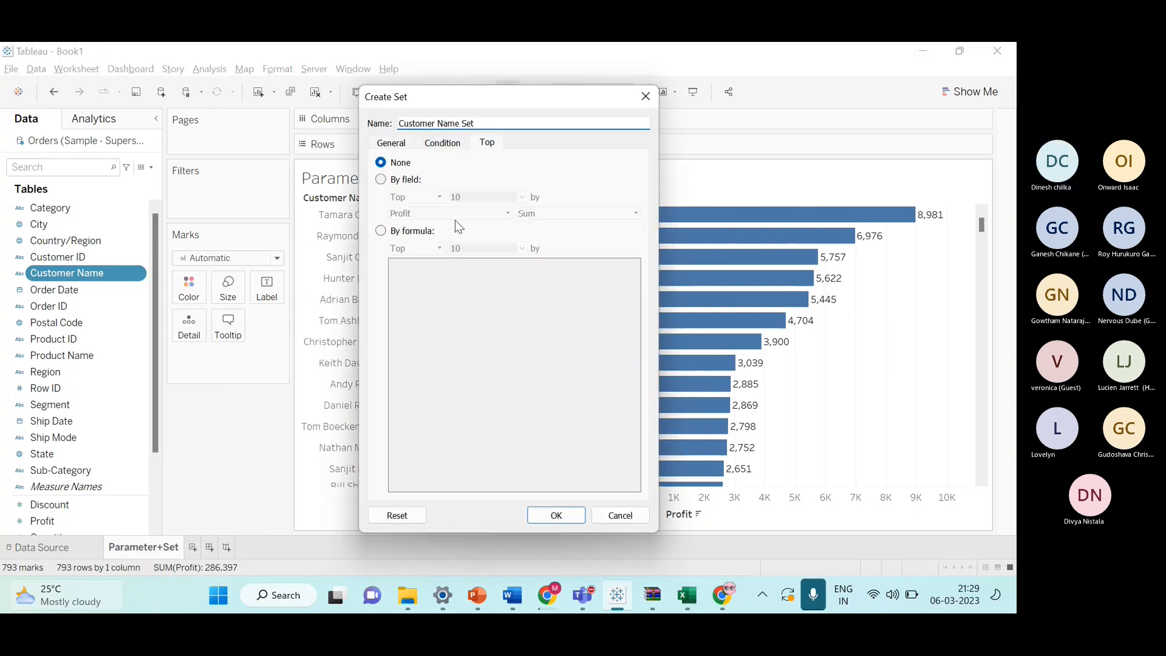
pyautogui.click(381, 179)
pyautogui.click(522, 197)
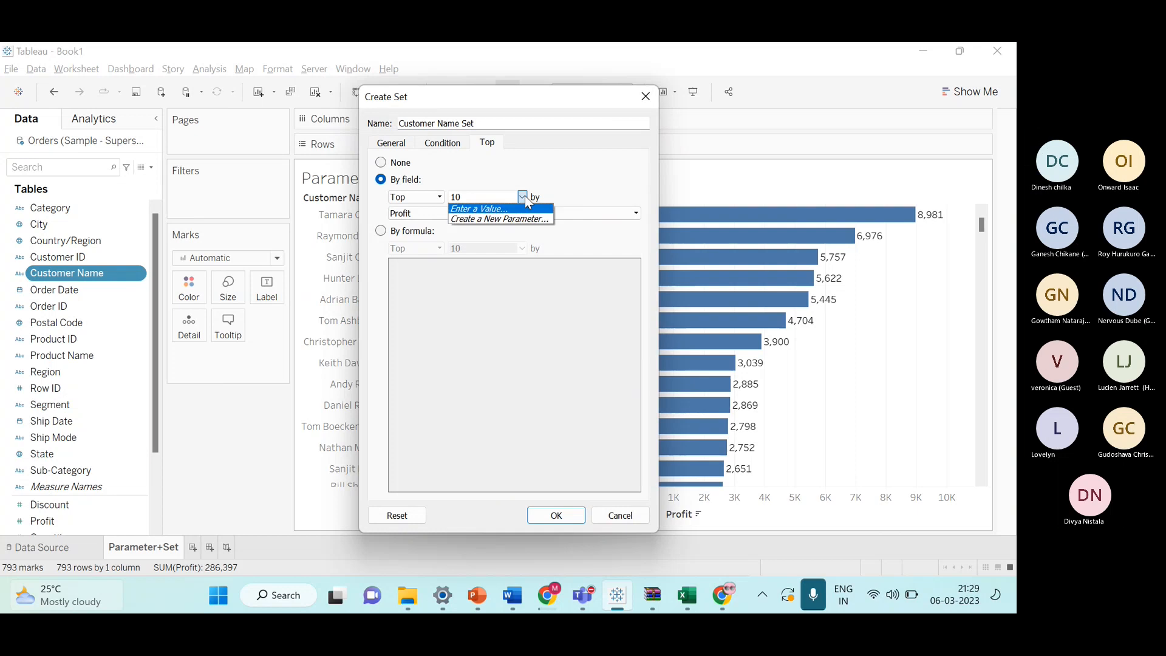
pyautogui.click(526, 217)
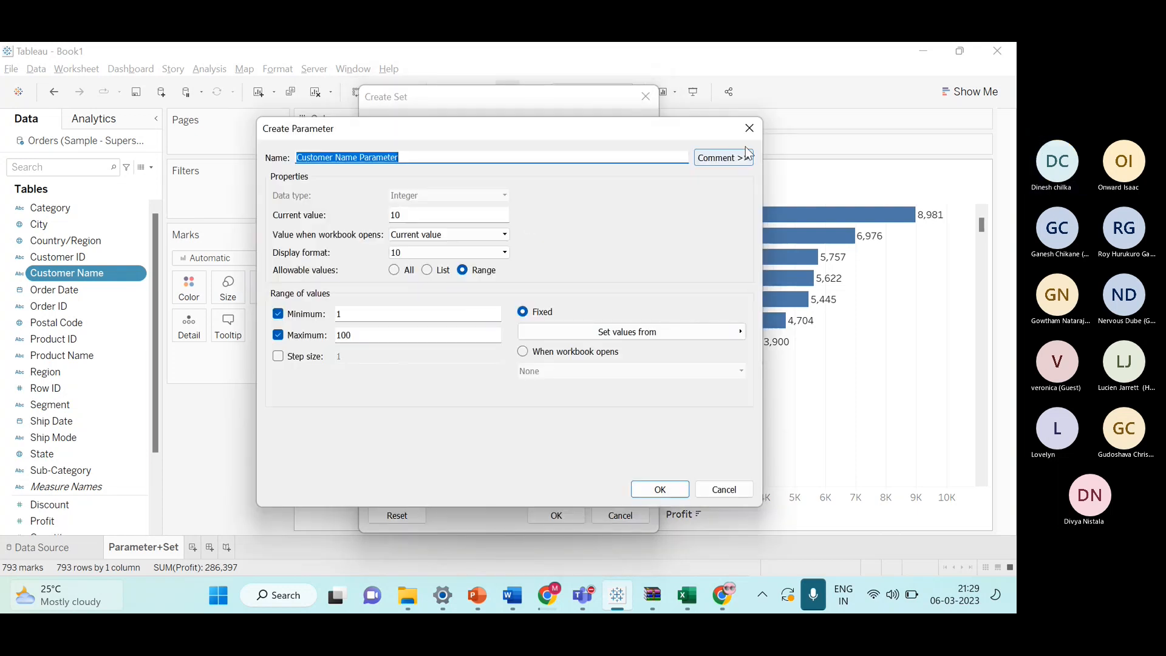
pyautogui.click(749, 128)
# Create a new parameter for the top count named Top N customer, with step size enabled.
pyautogui.click(522, 197)
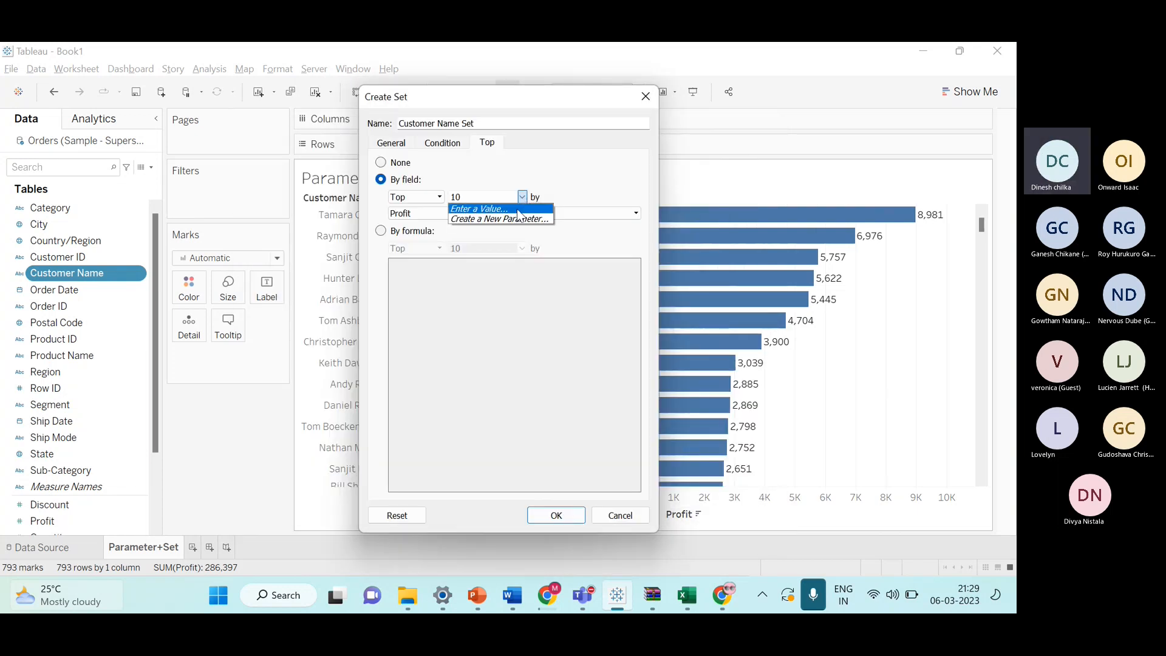
pyautogui.click(513, 216)
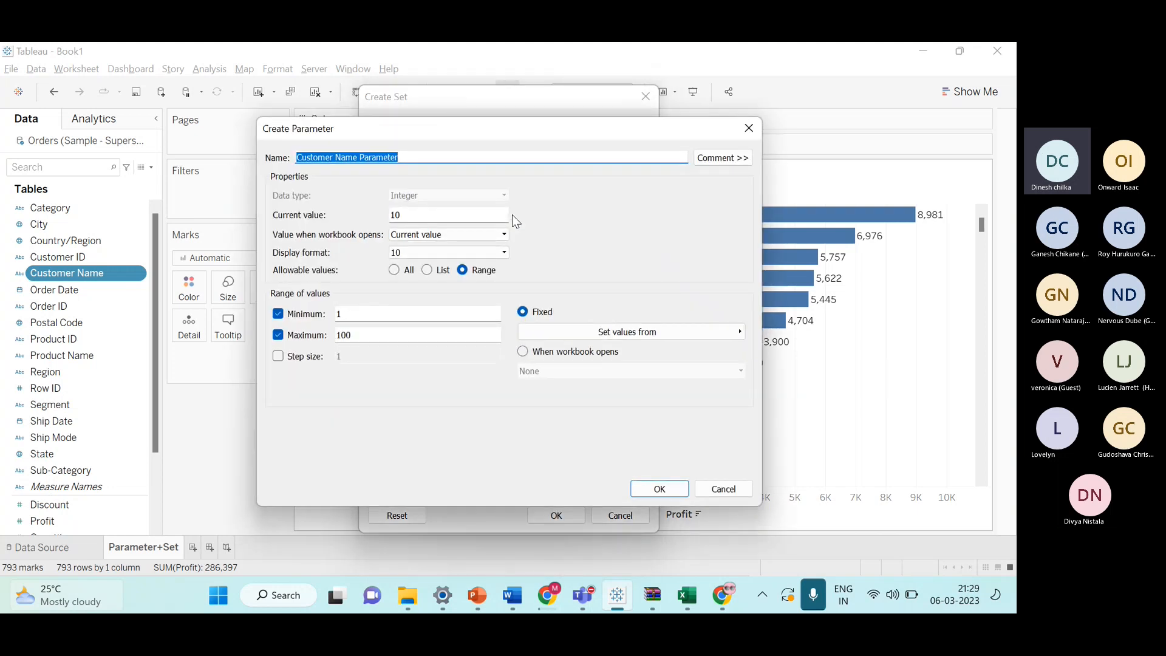
pyautogui.press('BackSpace')
pyautogui.write('T')
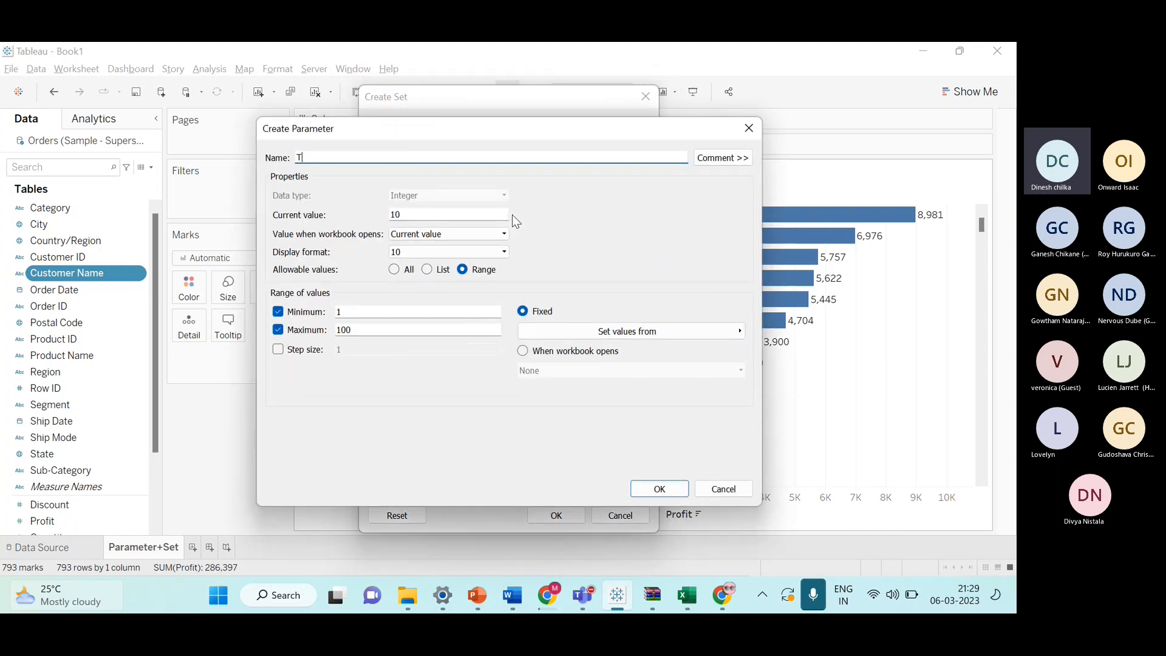
pyautogui.write('op N customer')
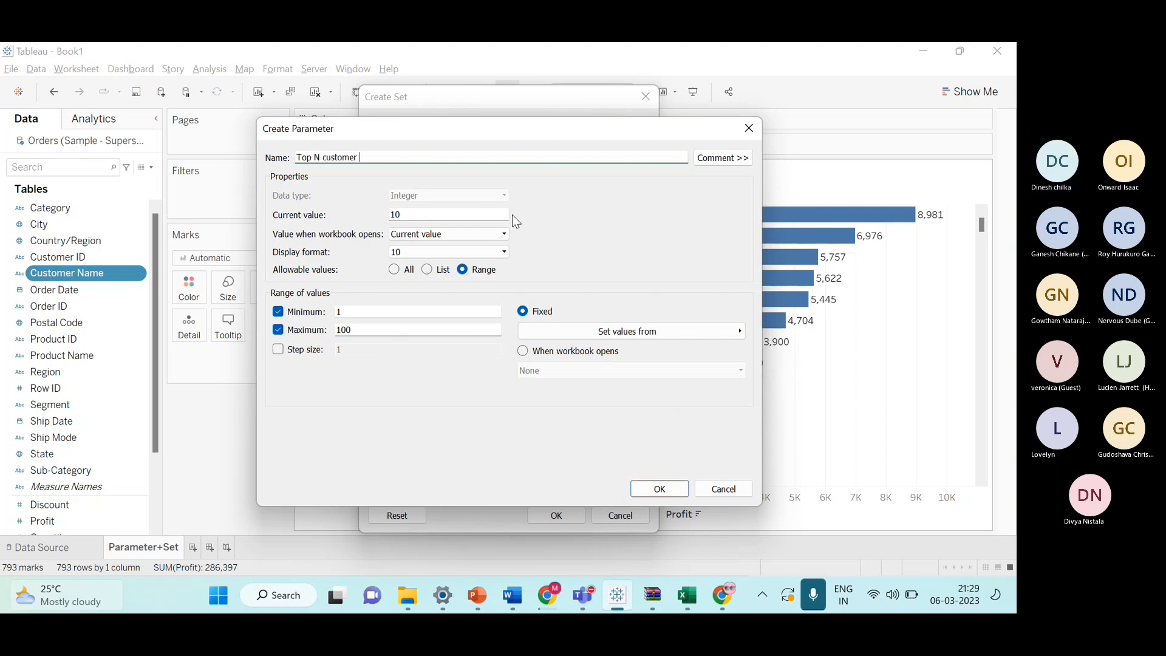
pyautogui.click(279, 350)
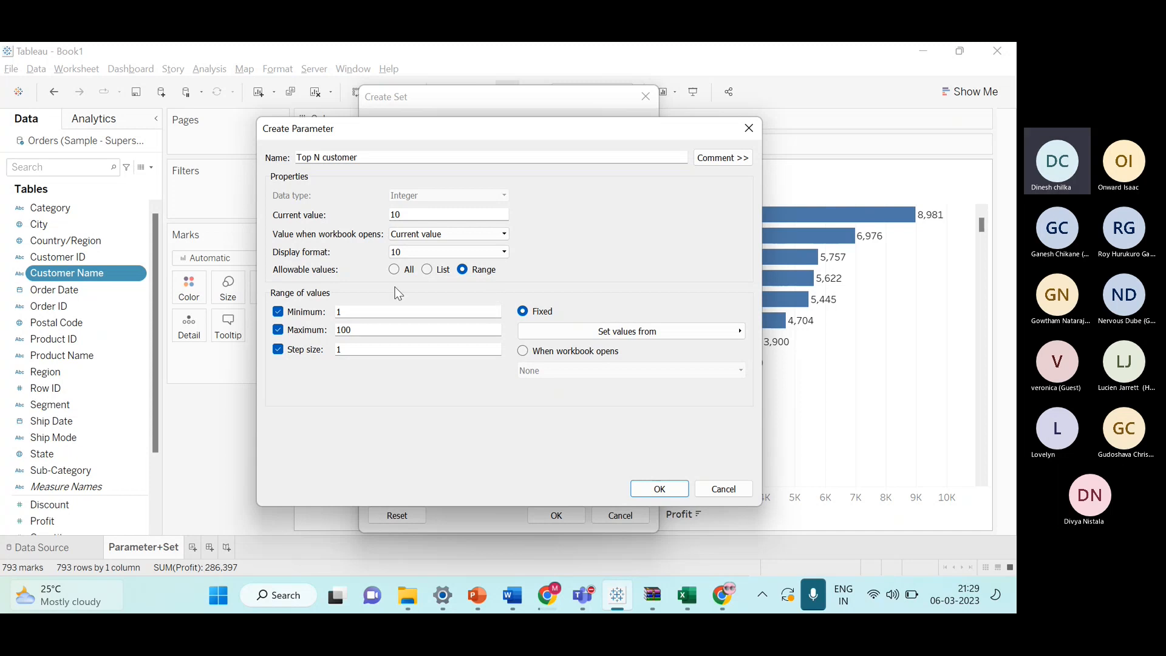
pyautogui.click(661, 487)
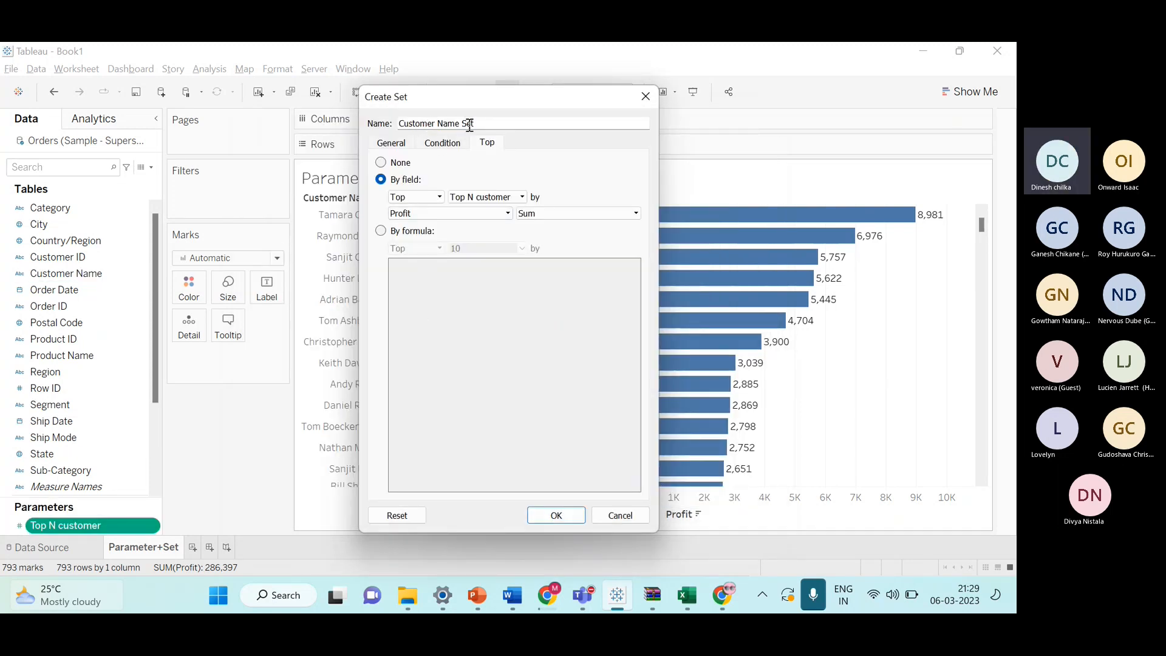
# Name the set Top Customer List and save it.
pyautogui.doubleClick(492, 124)
pyautogui.press('BackSpace')
pyautogui.hotkey('ctrl', 'BackSpace')
pyautogui.hotkey('ctrl', 'BackSpace')
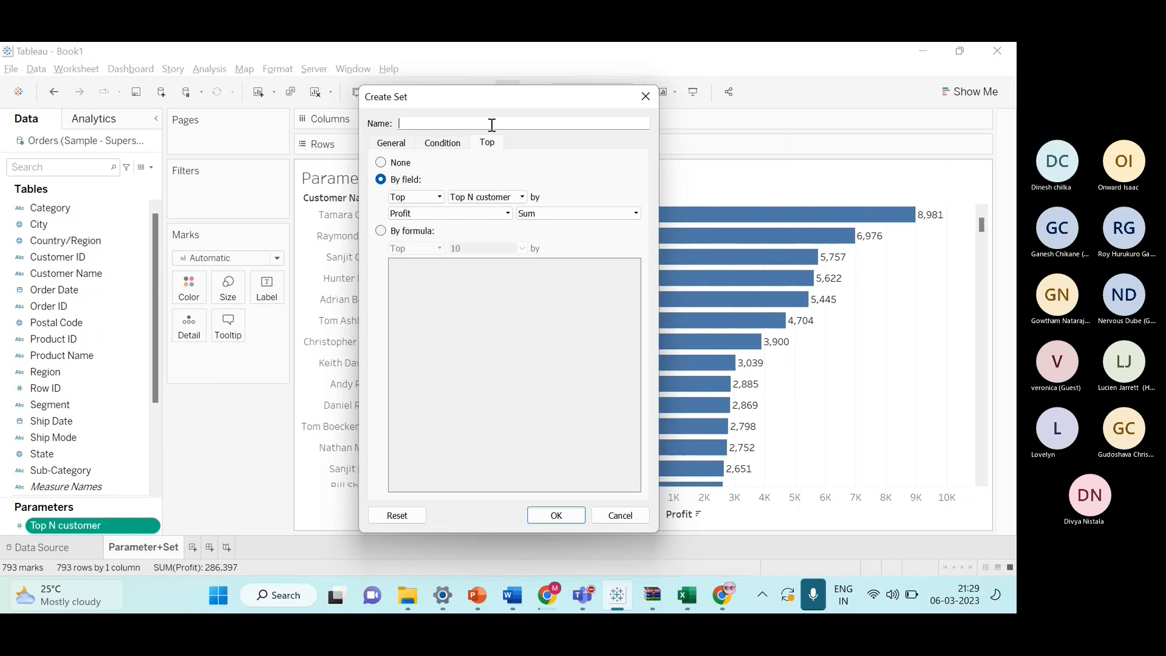
pyautogui.write('Top Cu')
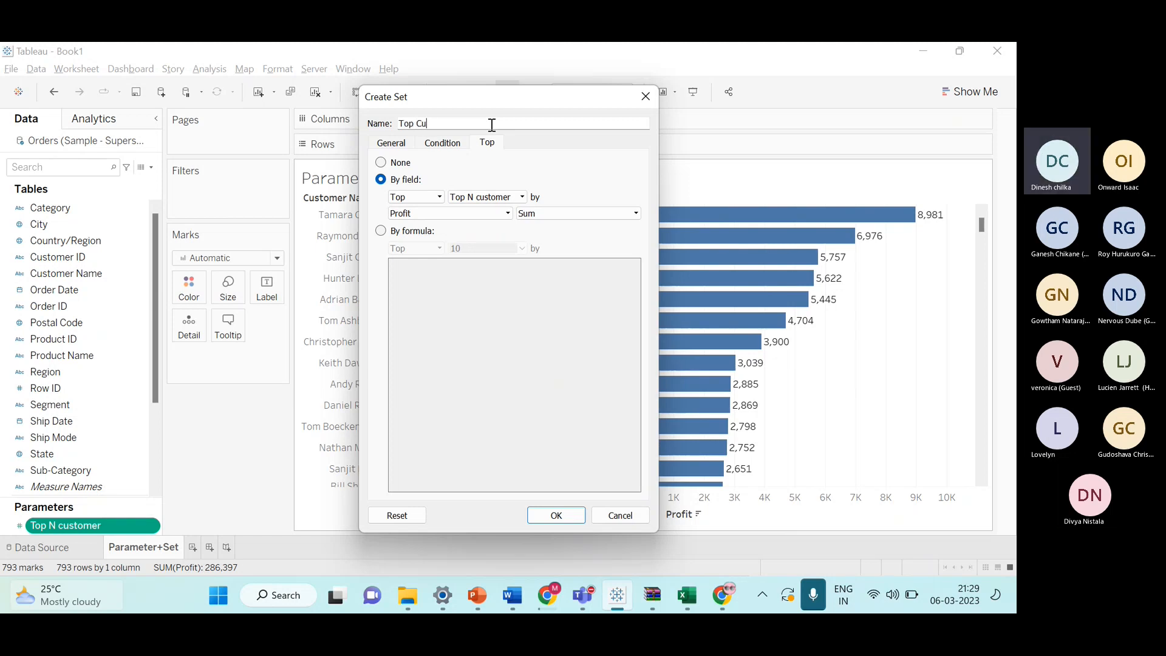
pyautogui.write('stomer ')
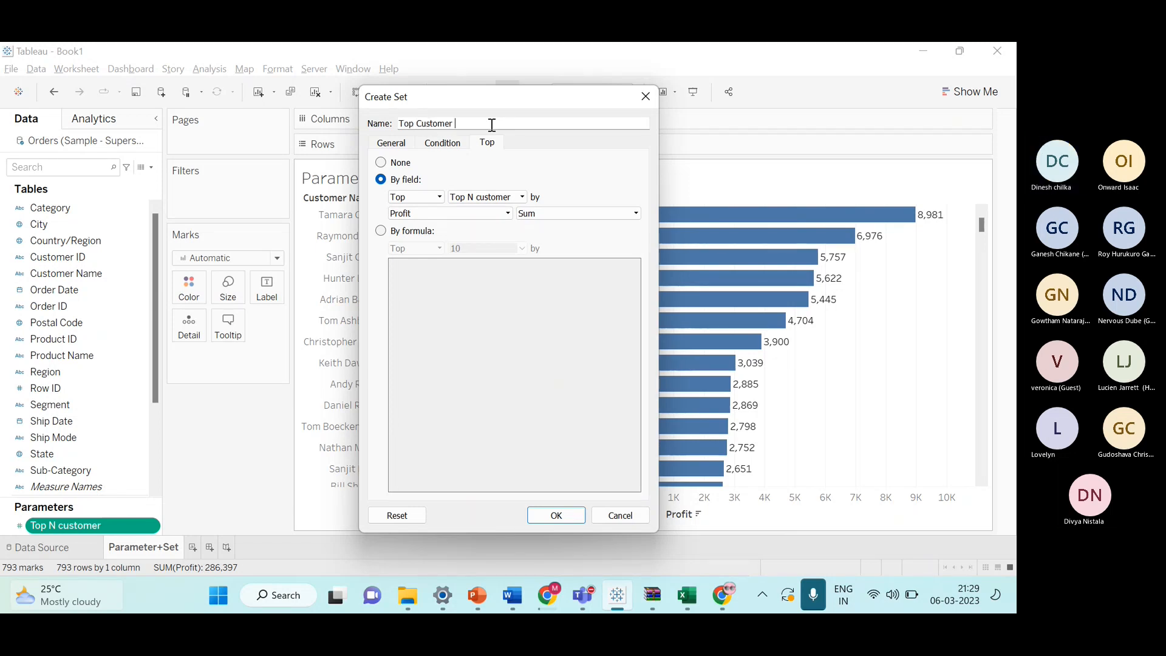
pyautogui.write('List')
pyautogui.click(555, 515)
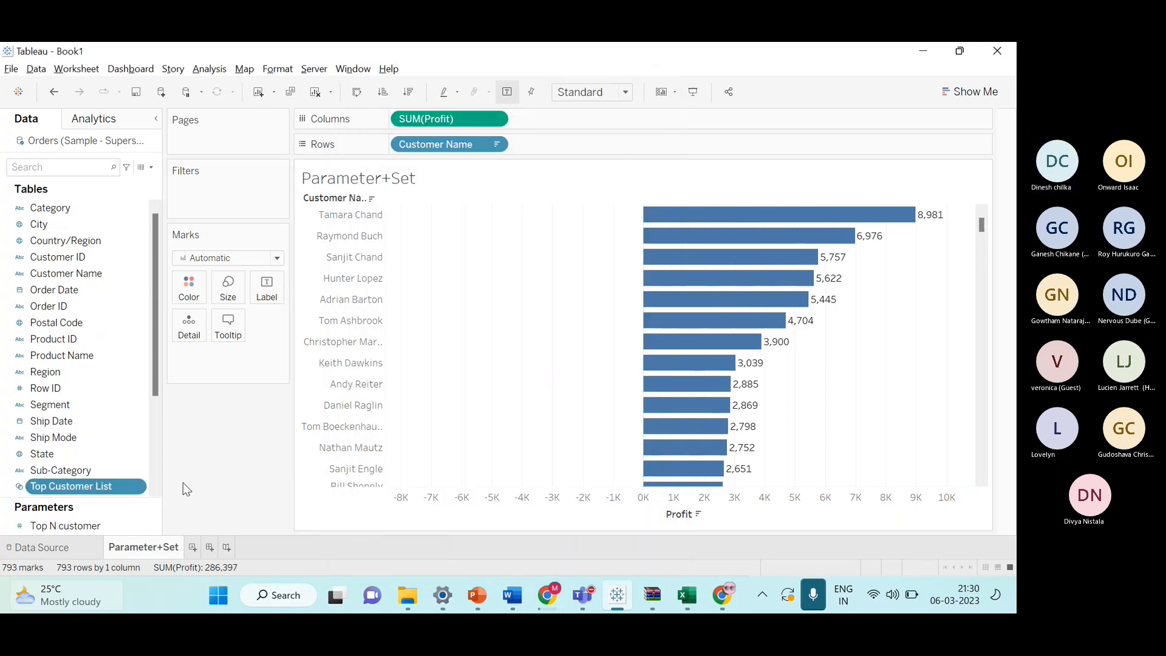
pyautogui.scroll(-3, 152, 455)
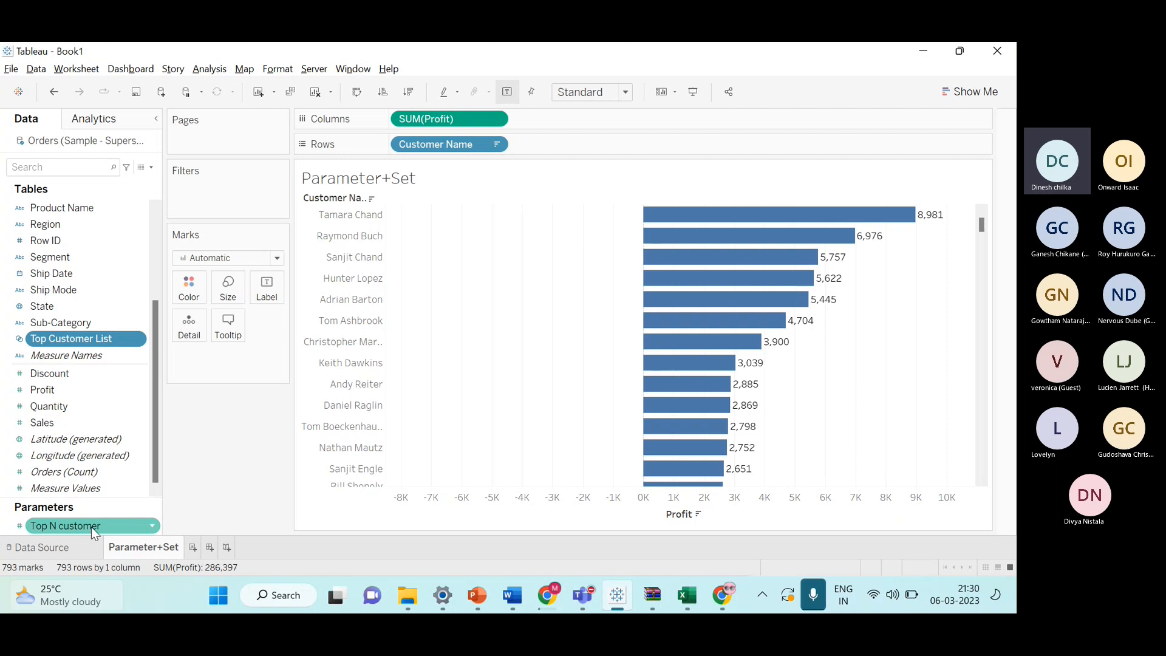
pyautogui.scroll(3, 101, 473)
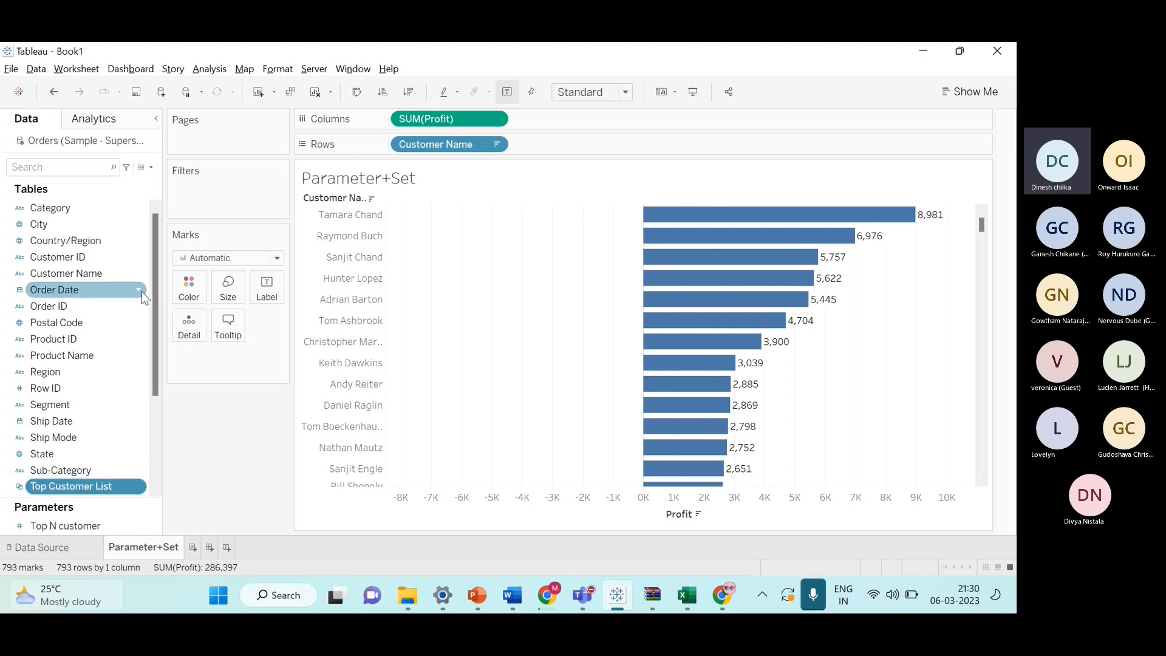
pyautogui.rightClick(136, 280)
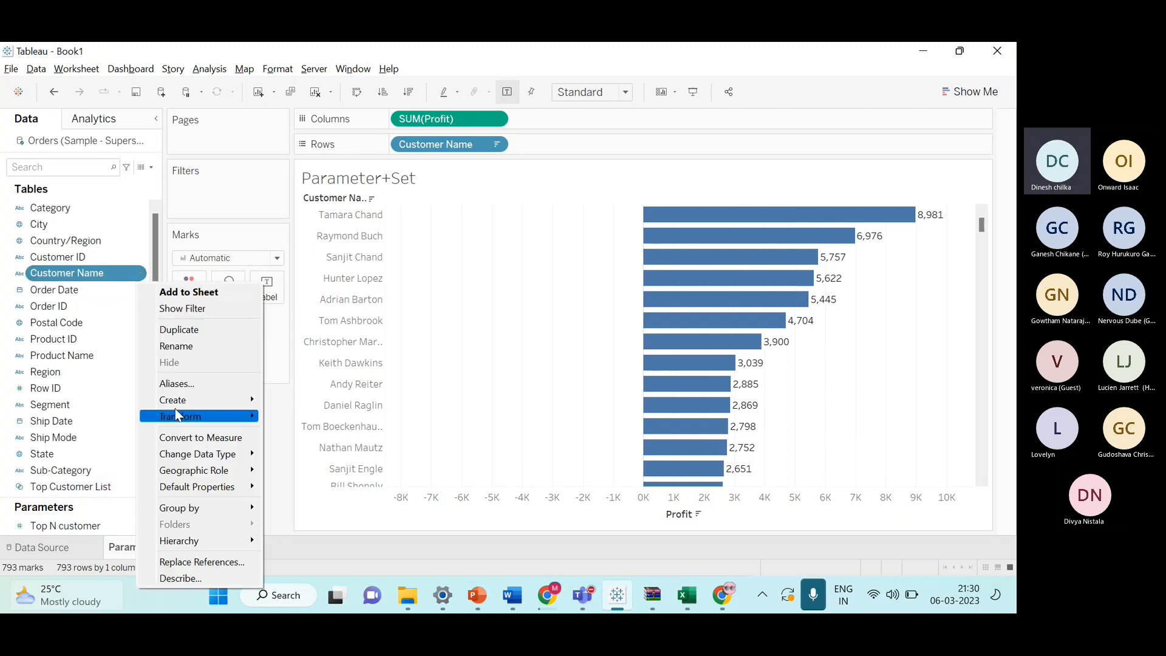
pyautogui.moveTo(243, 401)
pyautogui.click(282, 433)
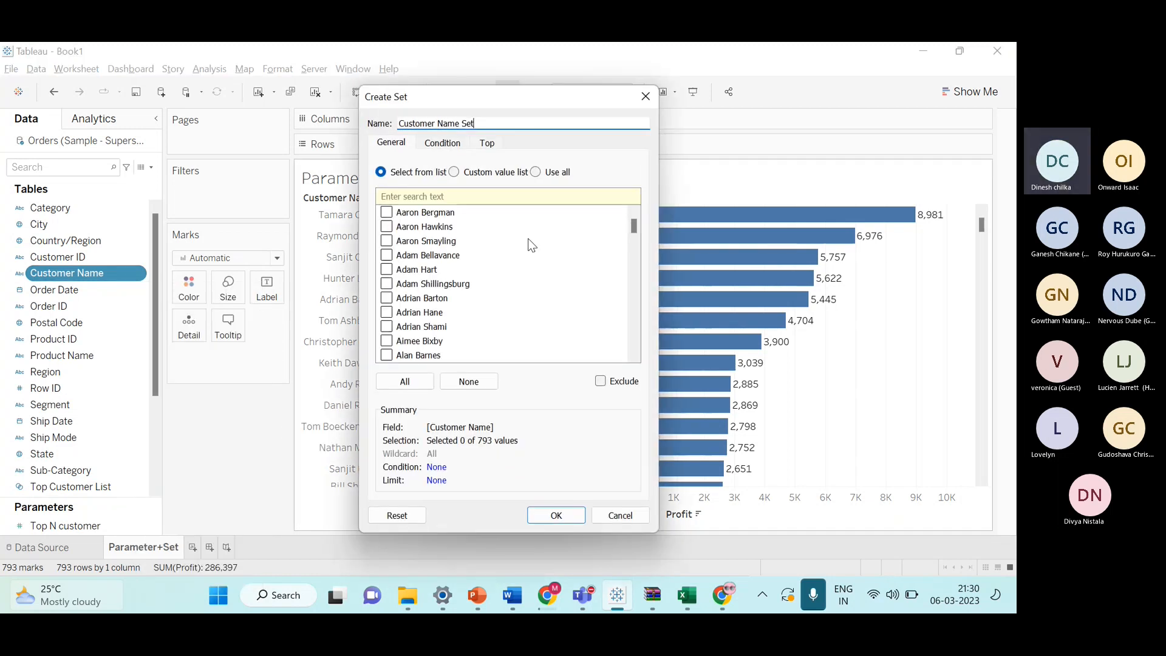
pyautogui.click(487, 143)
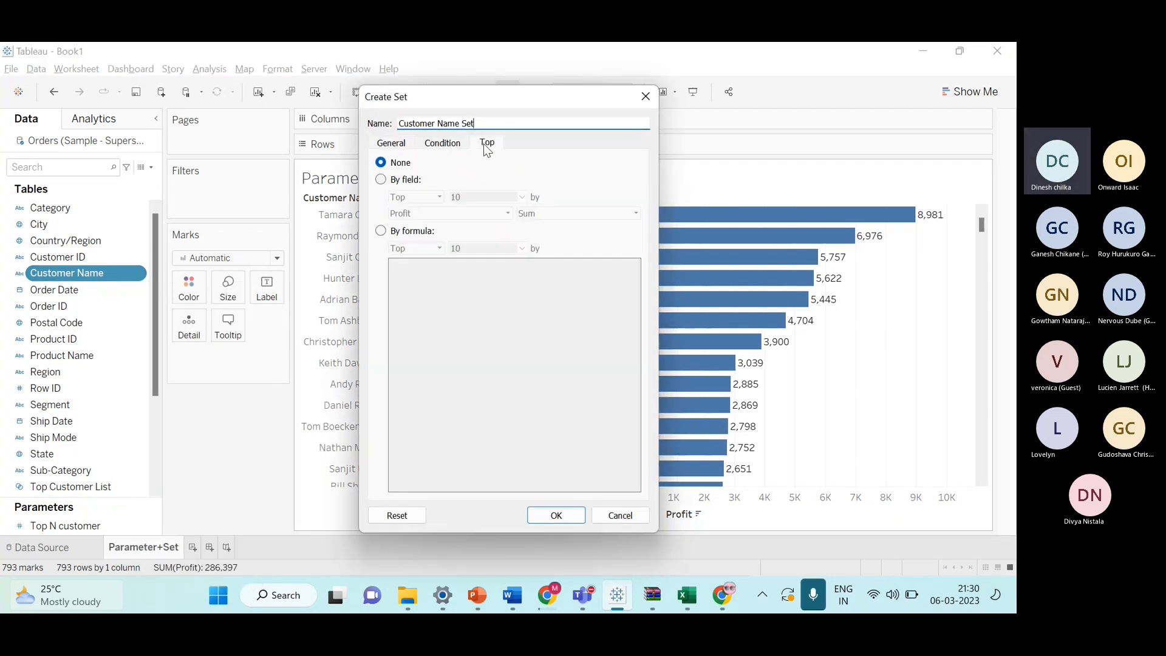
pyautogui.click(381, 179)
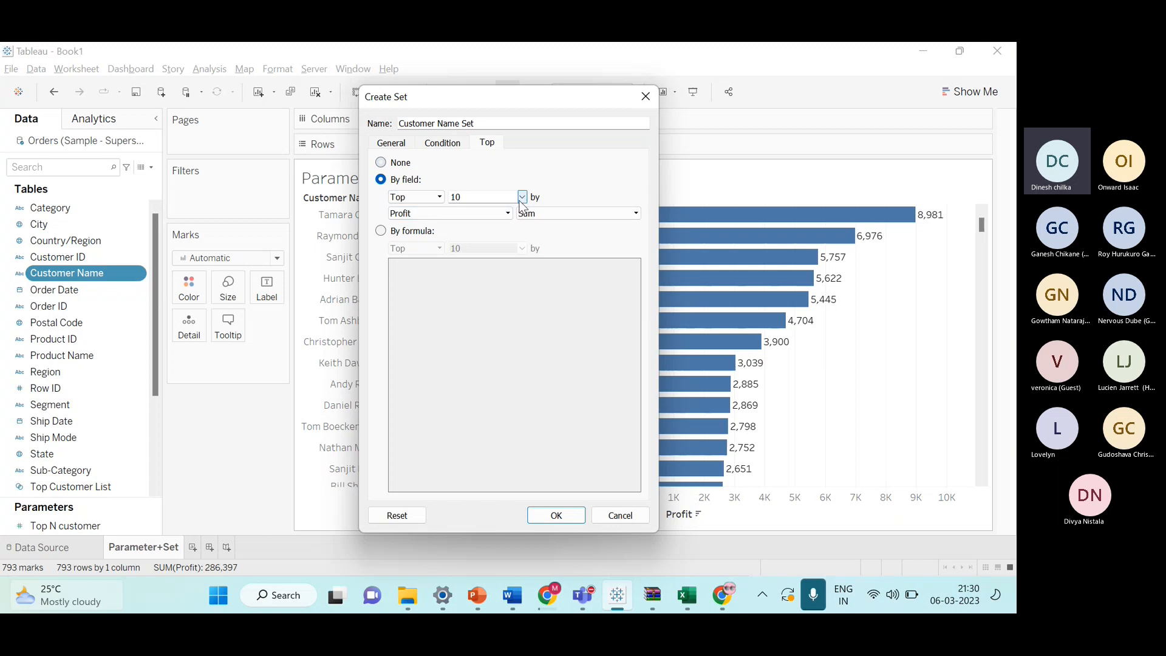
pyautogui.click(521, 198)
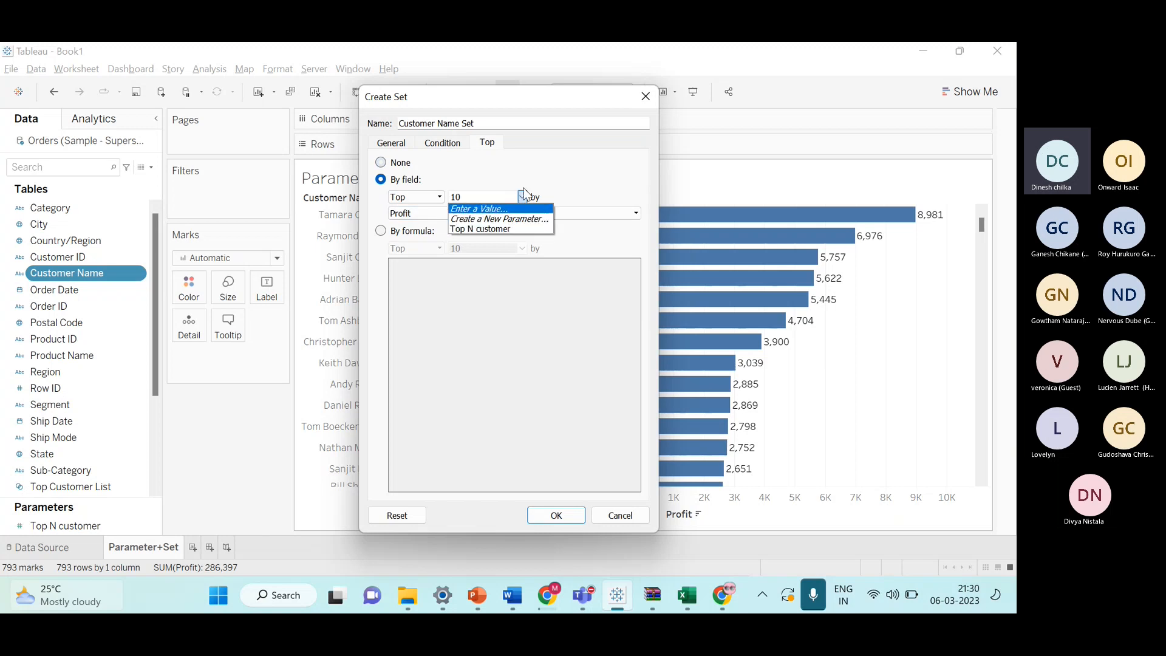
pyautogui.click(542, 178)
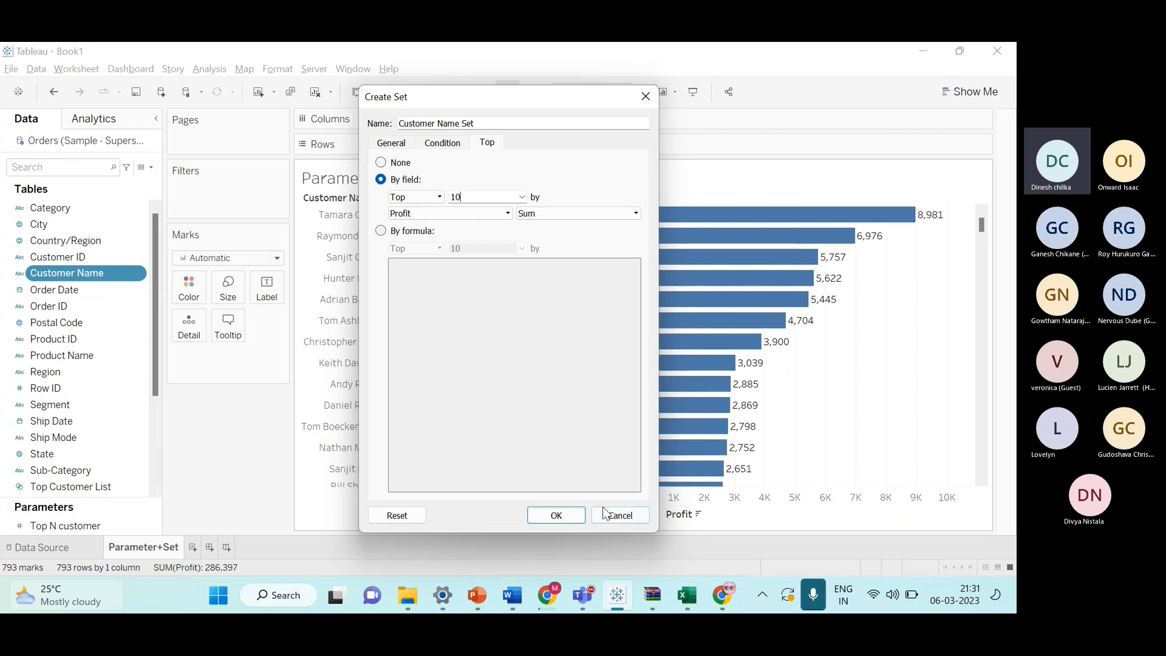
pyautogui.click(645, 96)
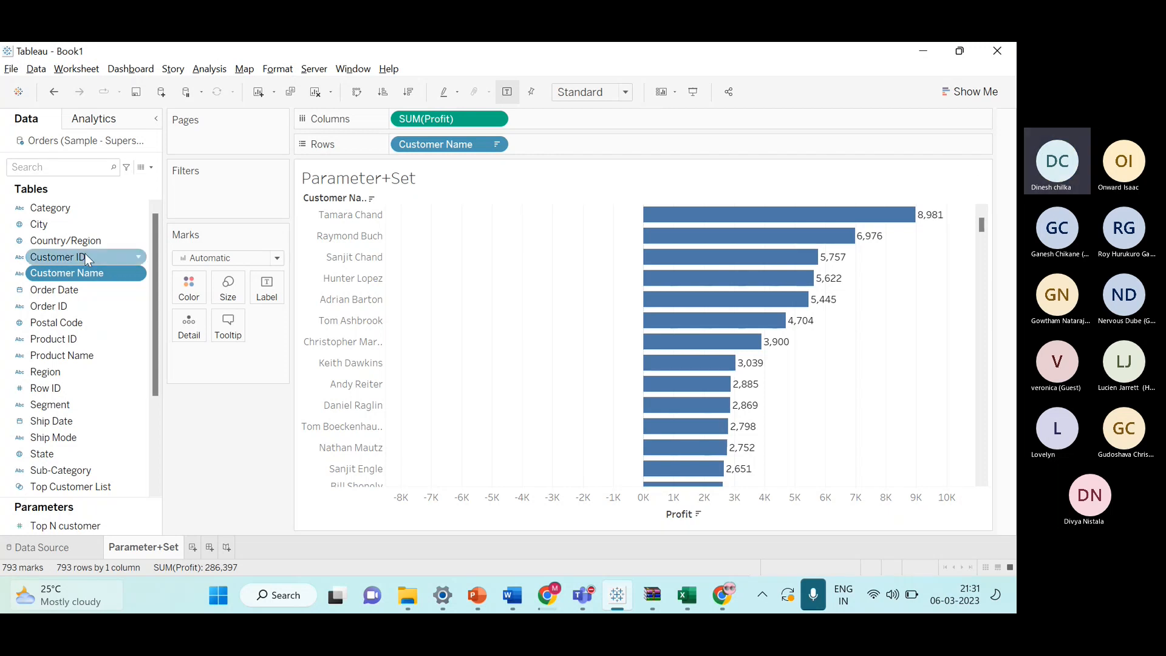
# Create a set on Customer Name using the Bottom option by field.
pyautogui.rightClick(135, 281)
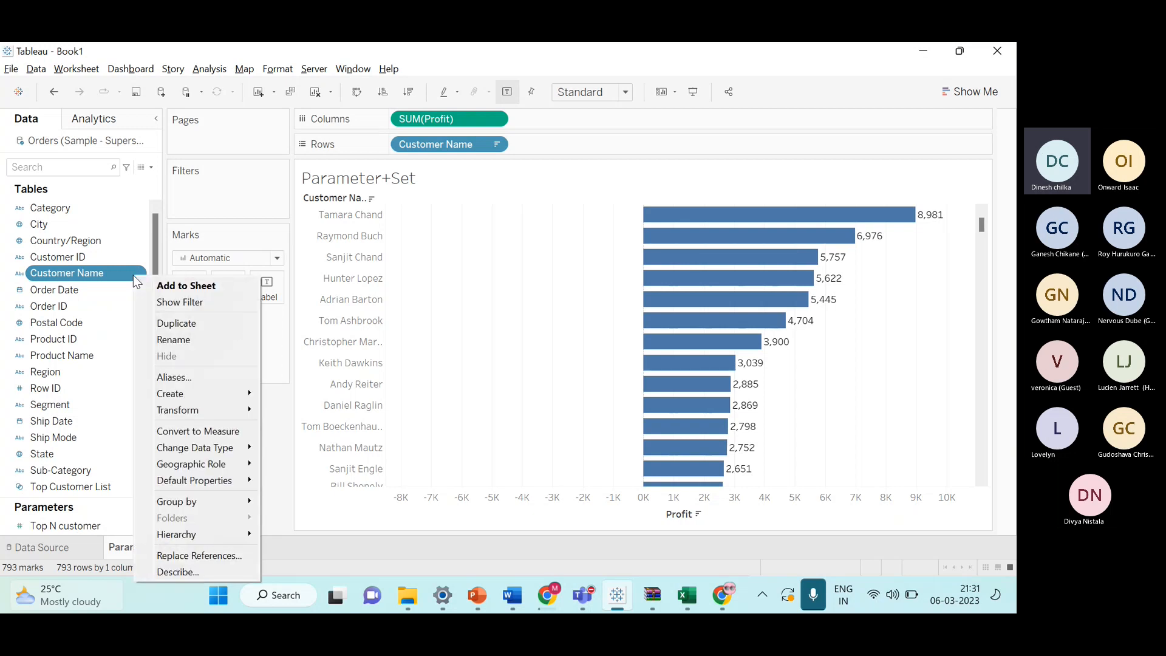
pyautogui.moveTo(184, 394)
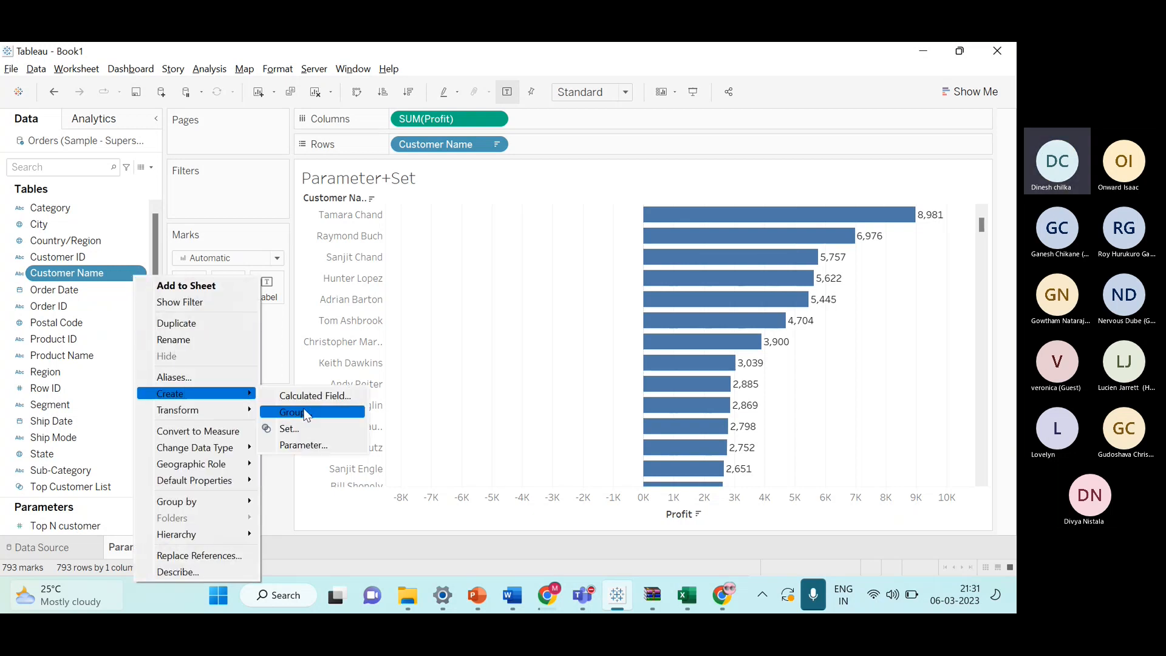
pyautogui.click(310, 428)
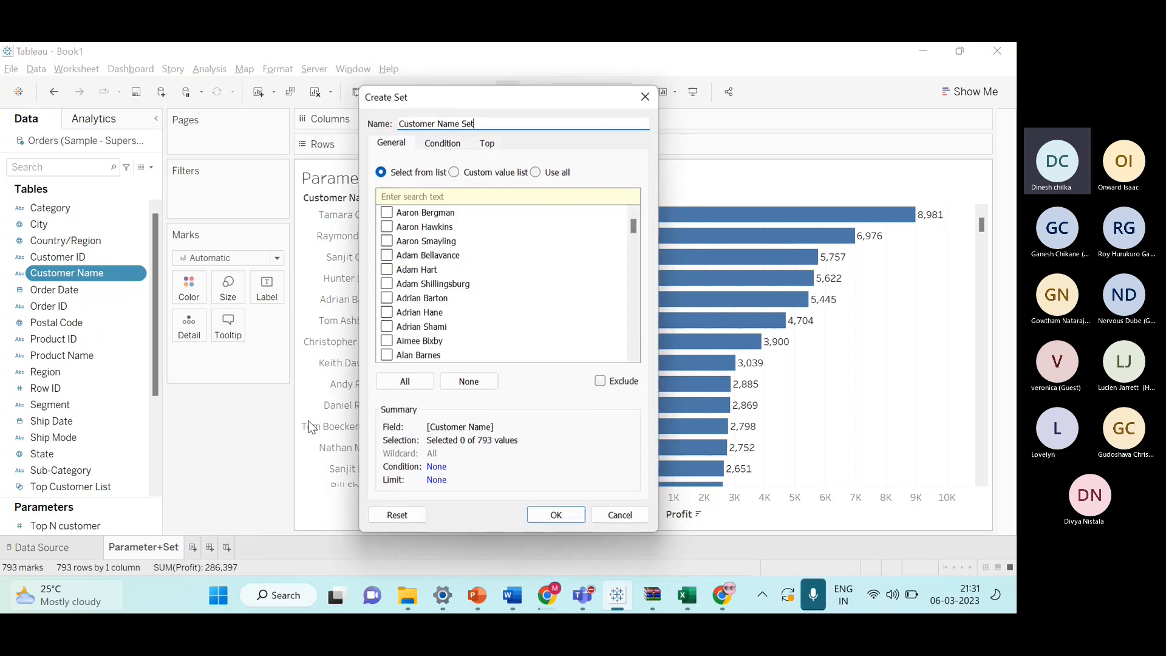
pyautogui.click(487, 143)
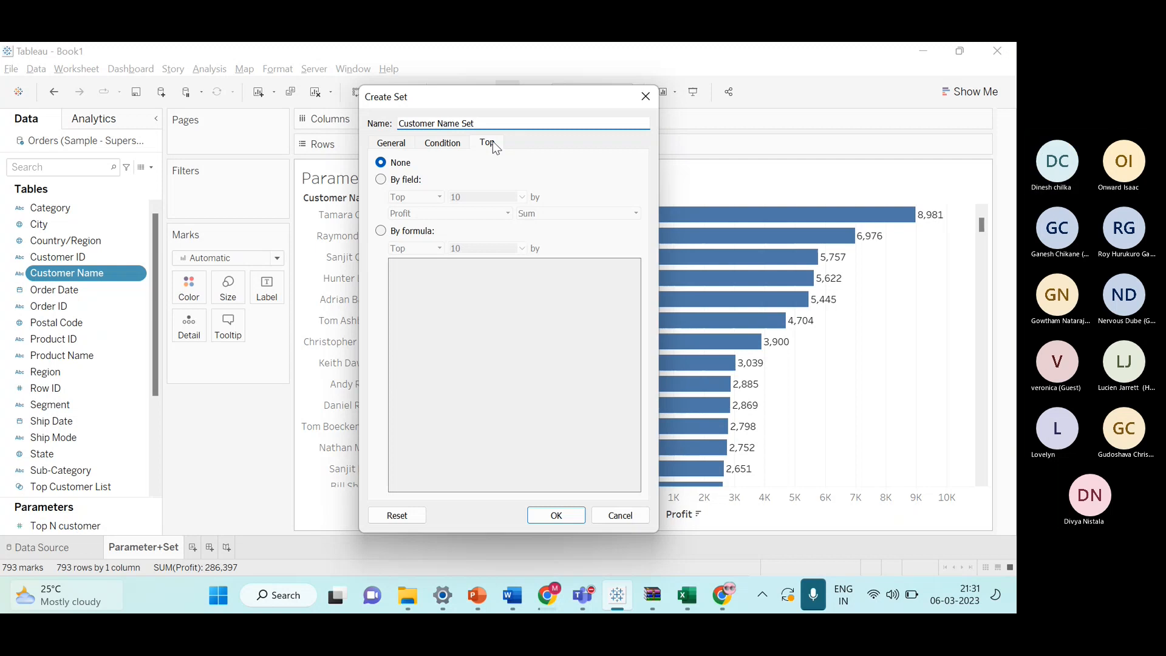
pyautogui.click(392, 180)
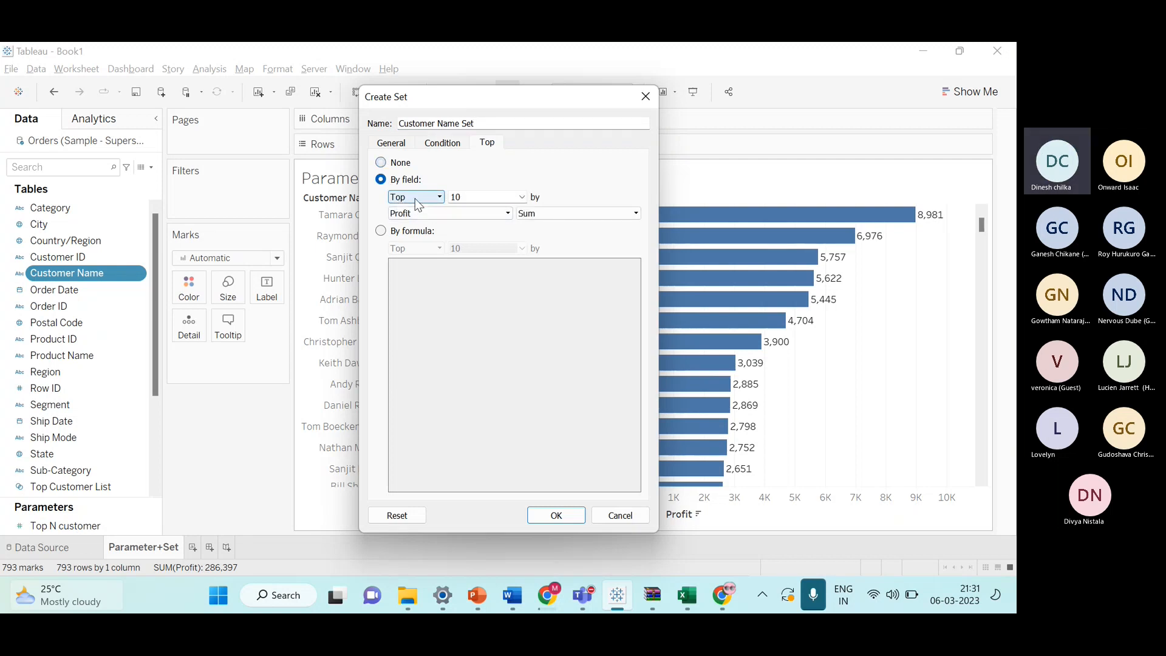
pyautogui.click(439, 197)
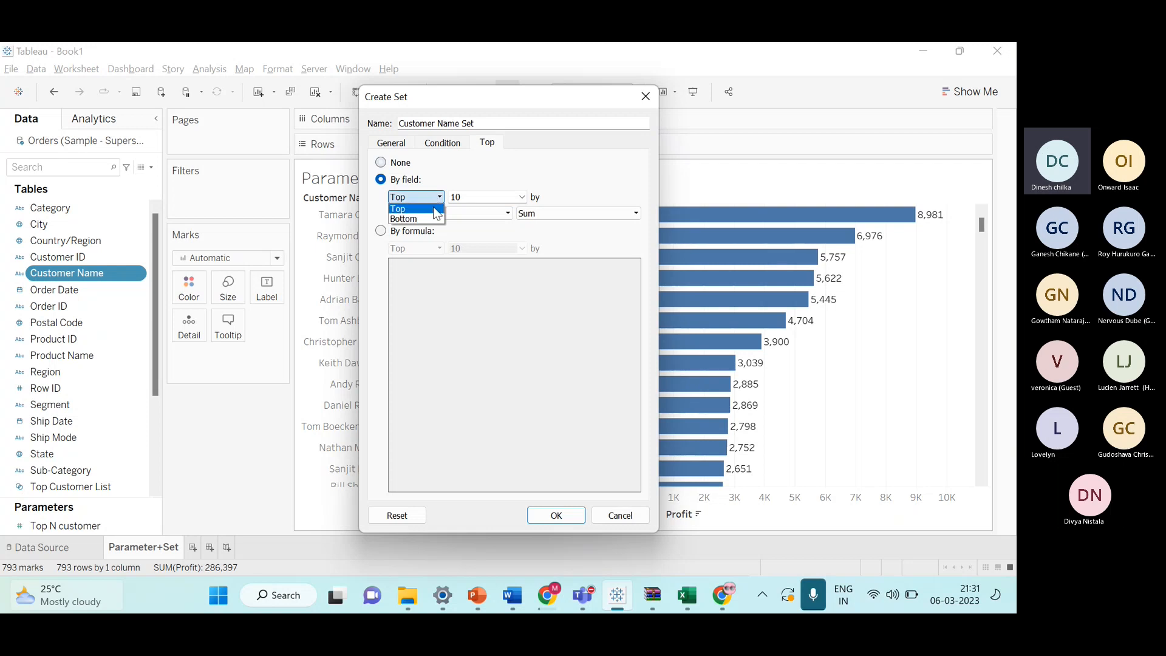
pyautogui.click(429, 220)
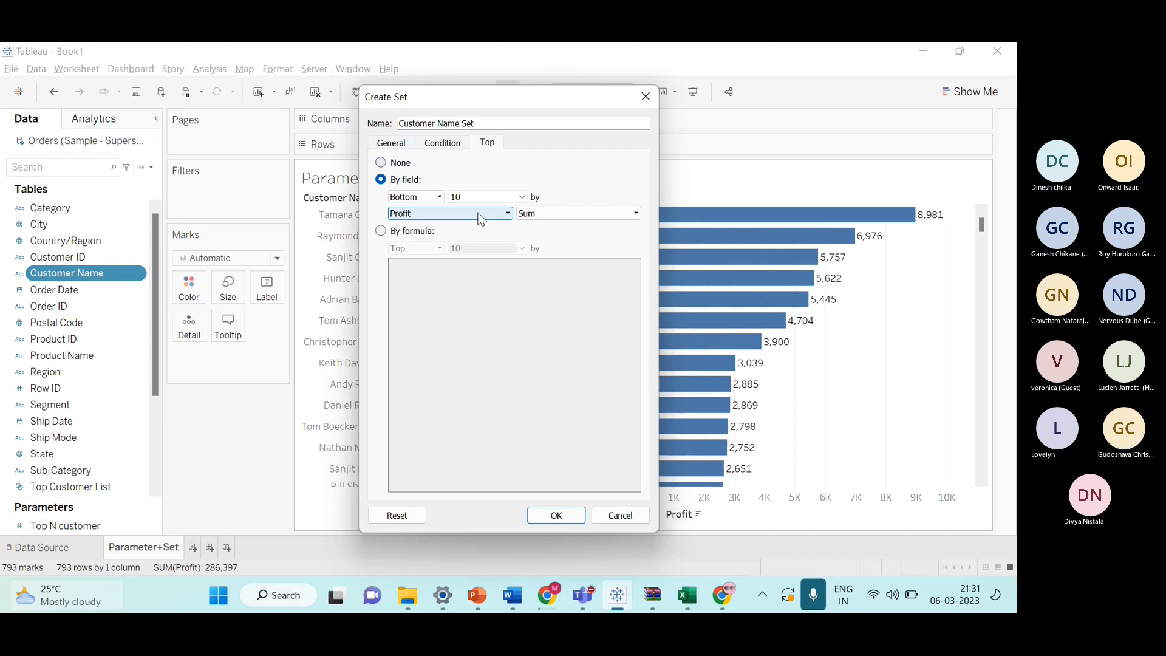
# Create a new parameter for the count named Bottom N customer List, with step size enabled.
pyautogui.click(522, 198)
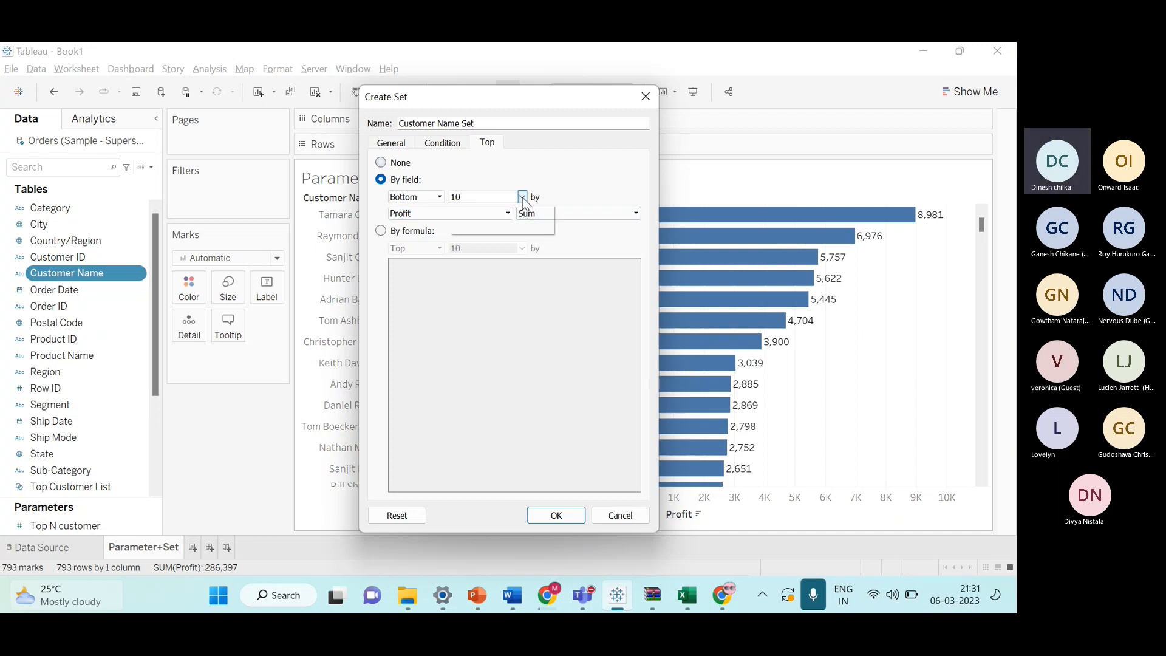
pyautogui.click(518, 217)
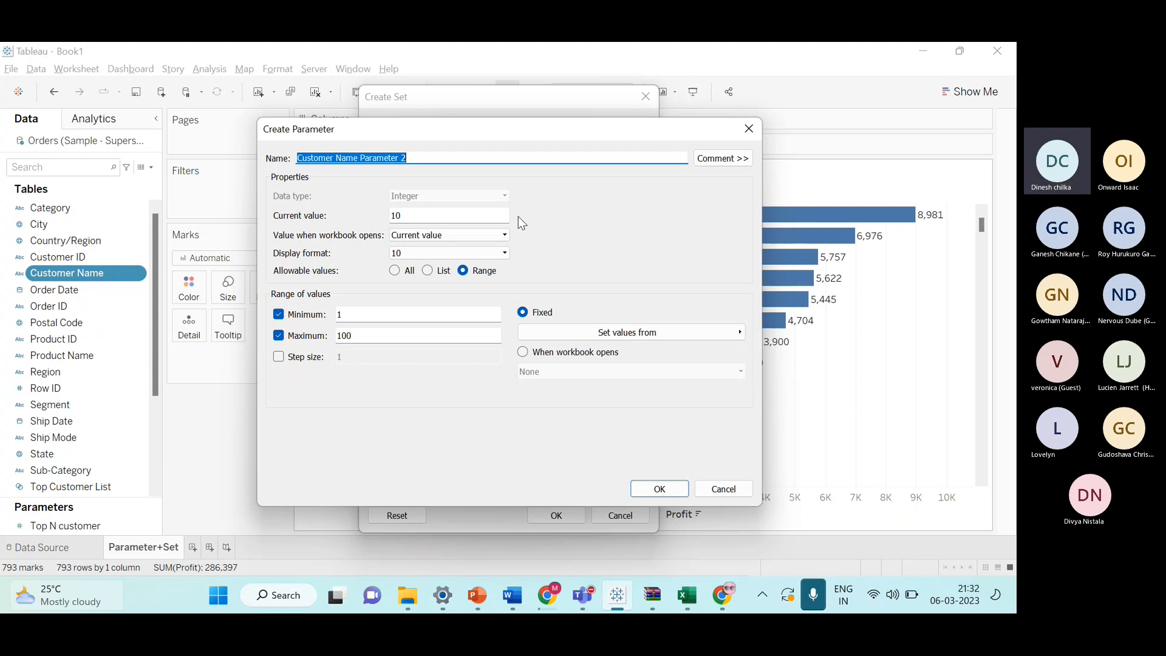
pyautogui.press('BackSpace')
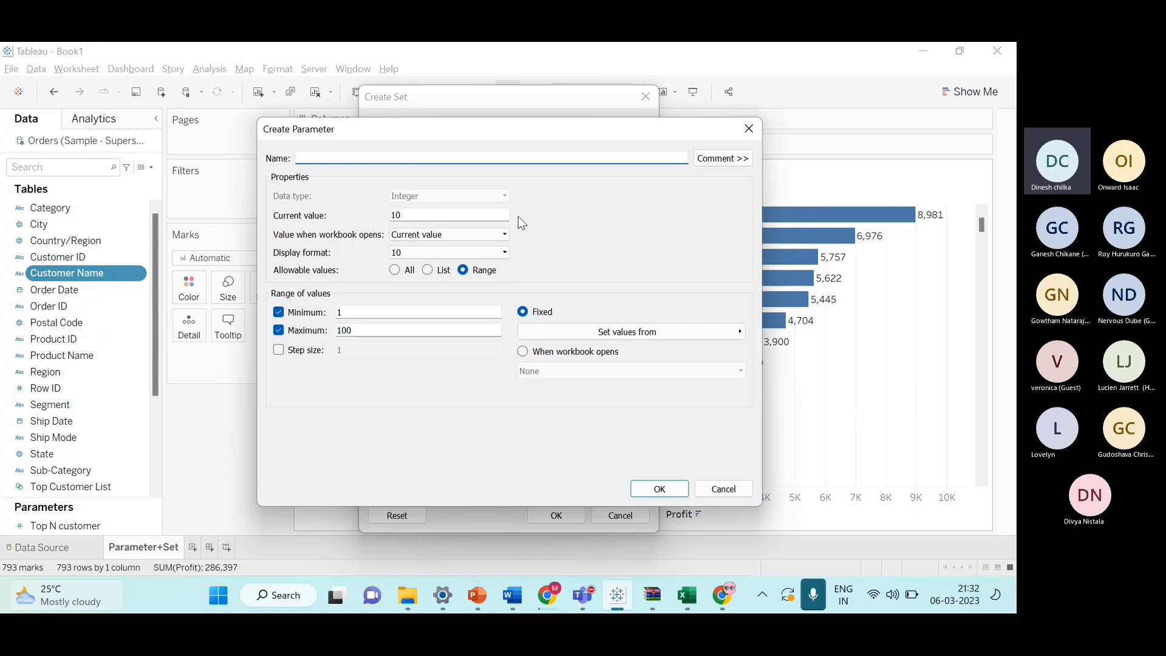
pyautogui.write('Botto')
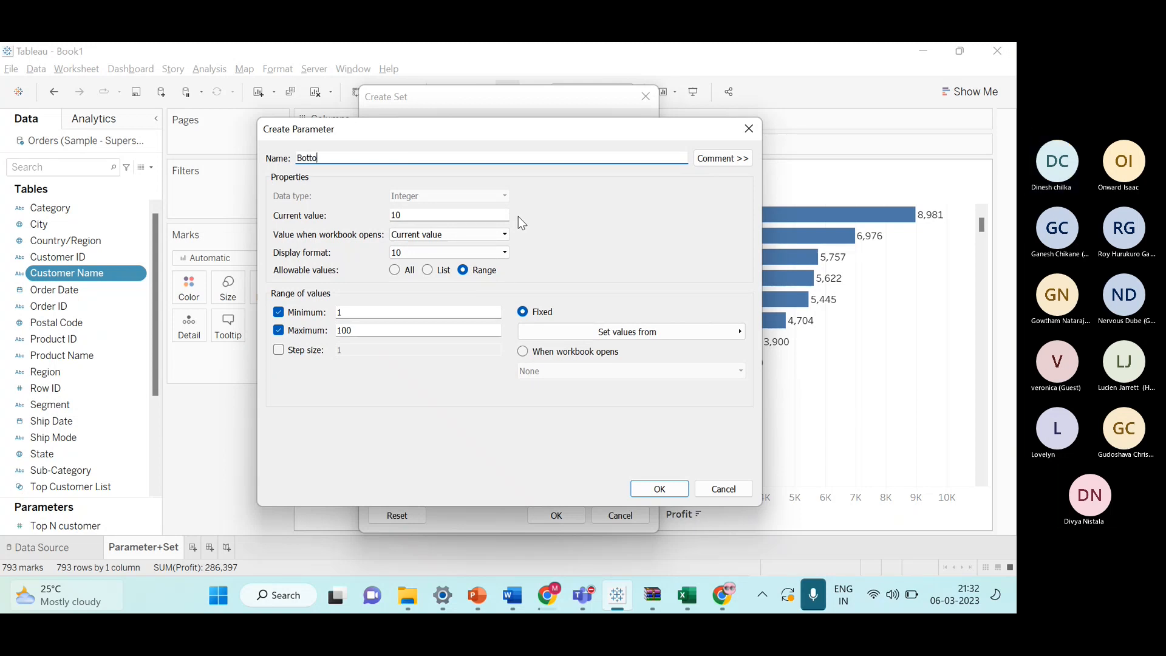
pyautogui.write('m N customer List')
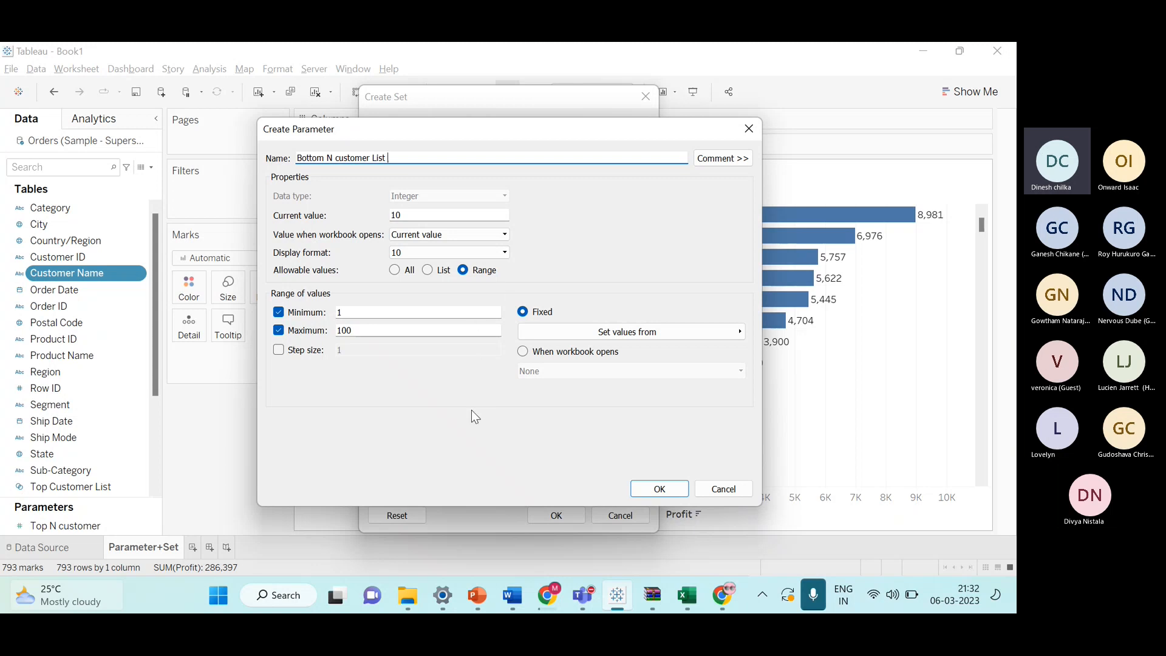
pyautogui.click(278, 350)
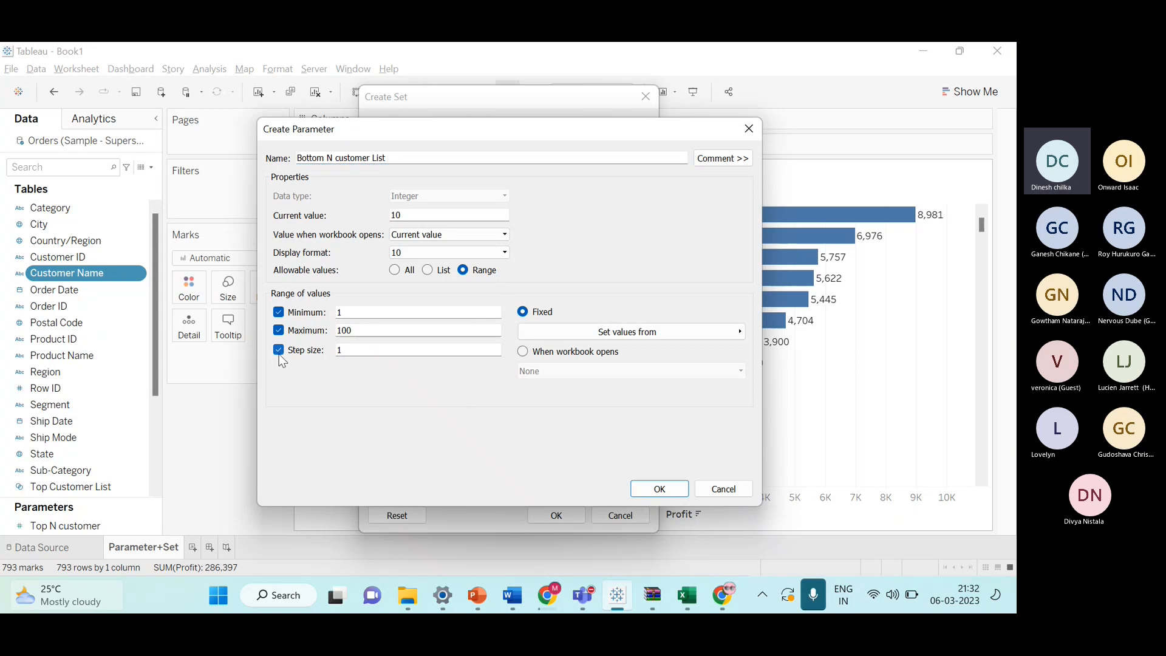
pyautogui.click(658, 488)
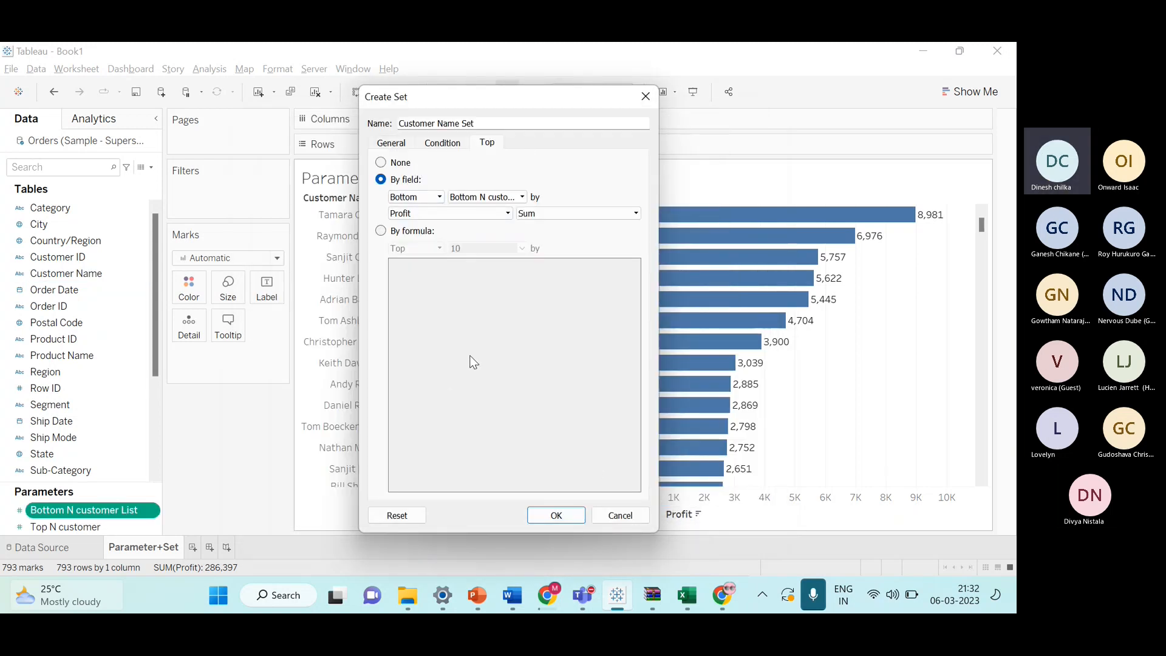
# Name the set Bottom customer List and save it.
pyautogui.click(493, 122)
pyautogui.doubleClick(494, 122)
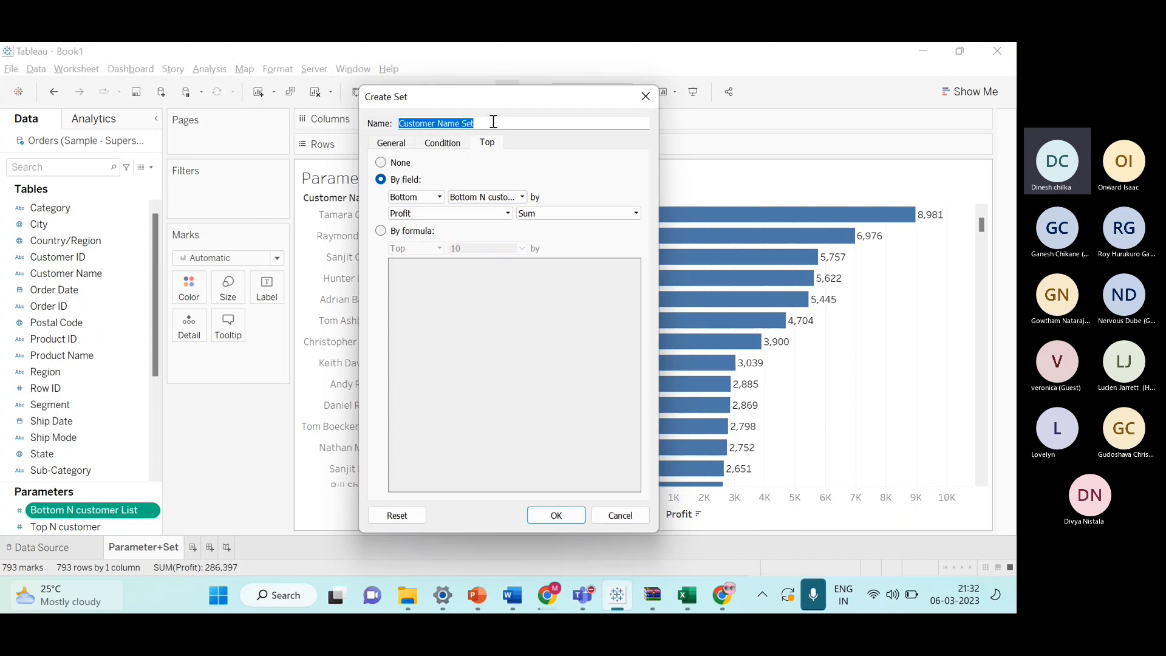
pyautogui.doubleClick(494, 122)
pyautogui.tripleClick(494, 122)
pyautogui.press('BackSpace')
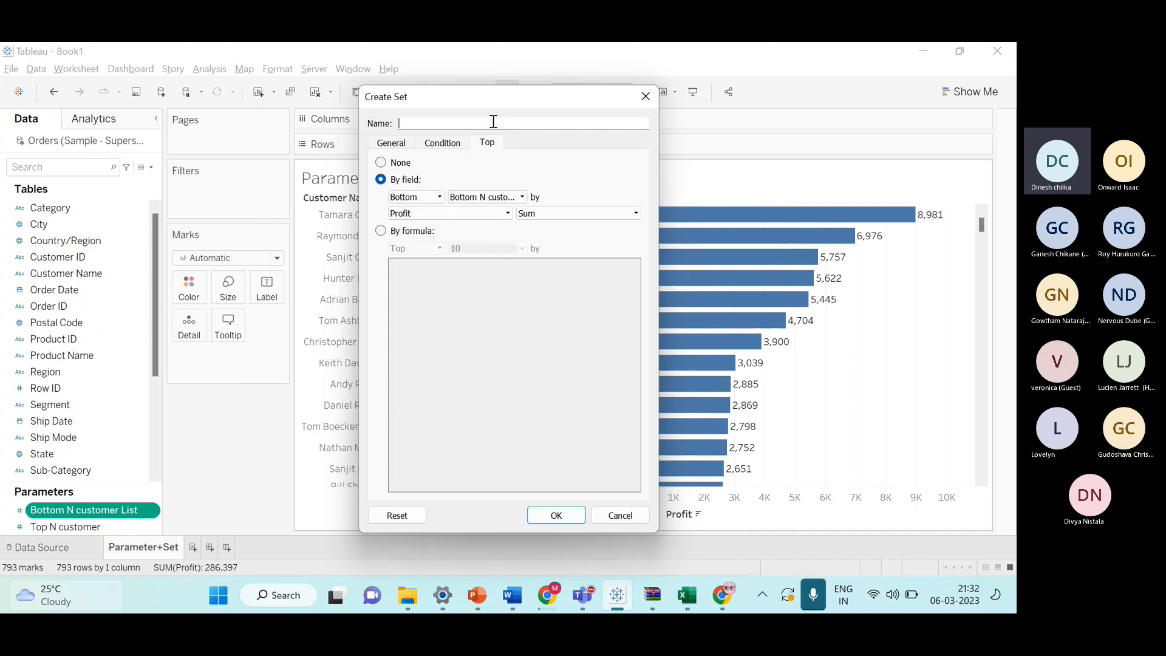
pyautogui.write('Botto')
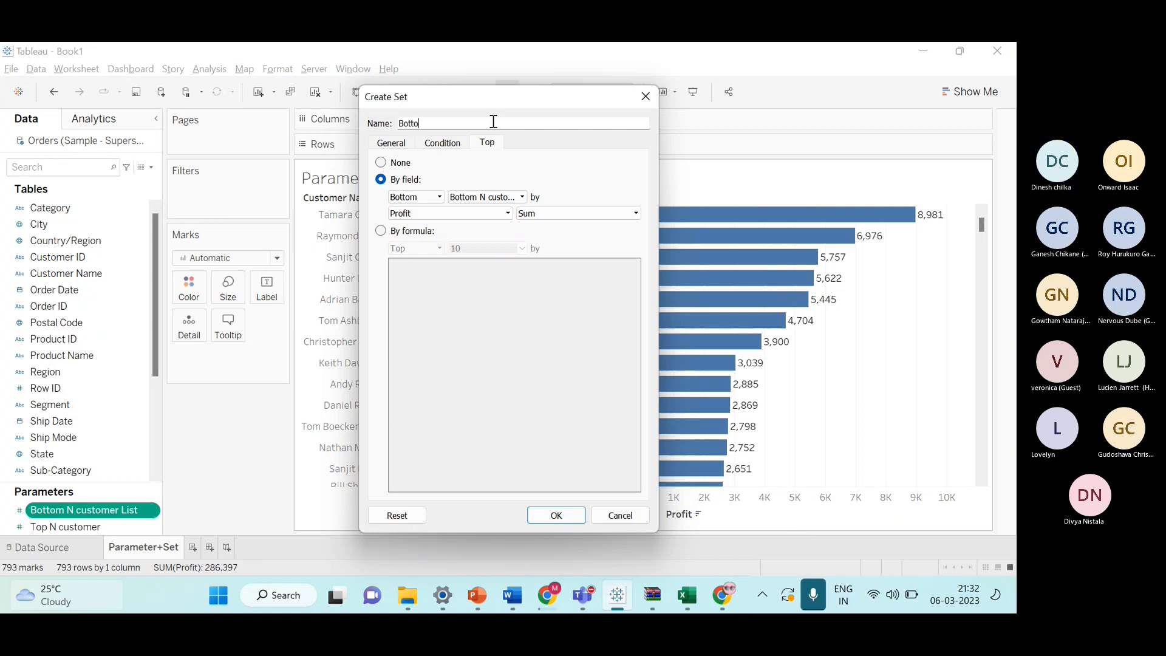
pyautogui.write('m cust')
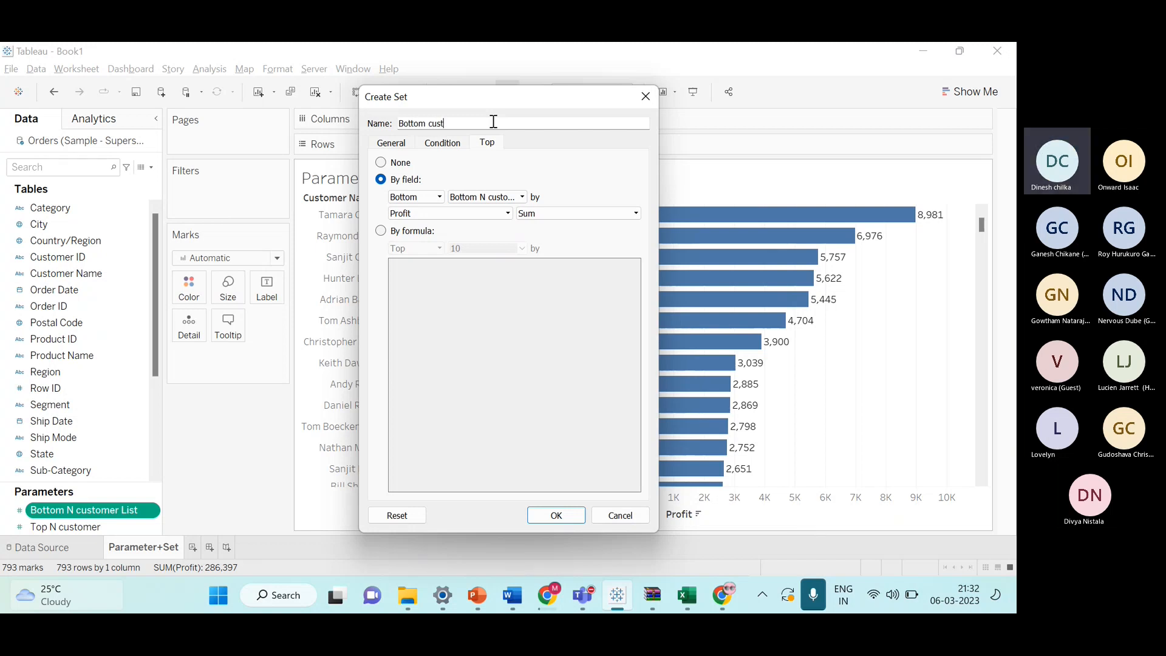
pyautogui.write('omer L')
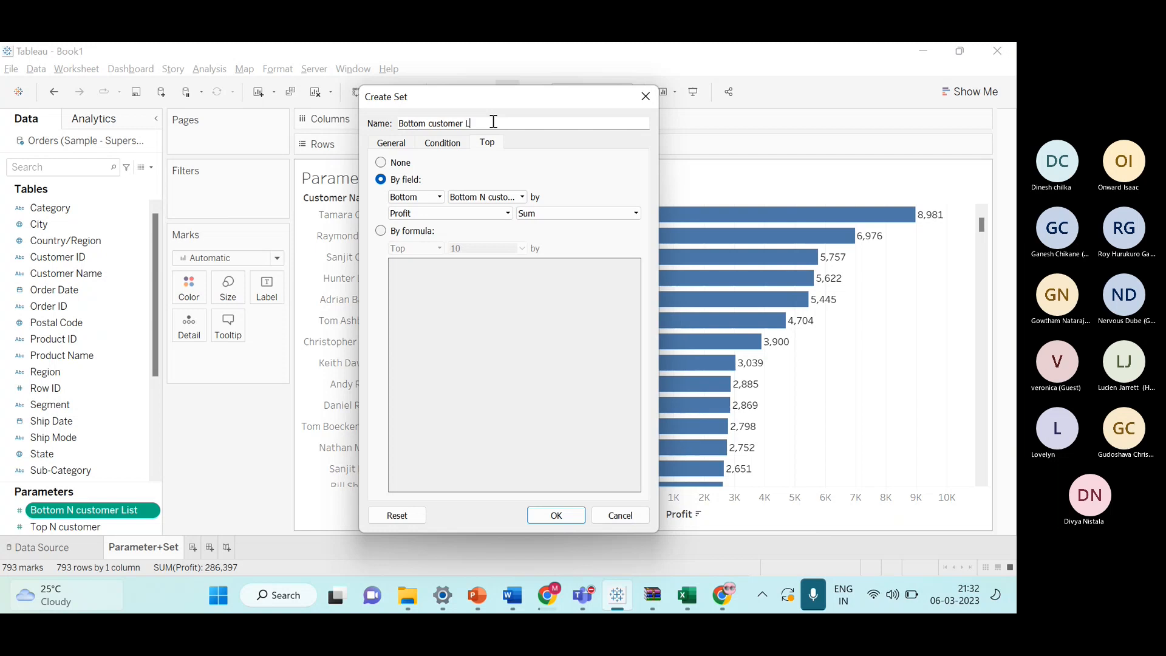
pyautogui.write('ist')
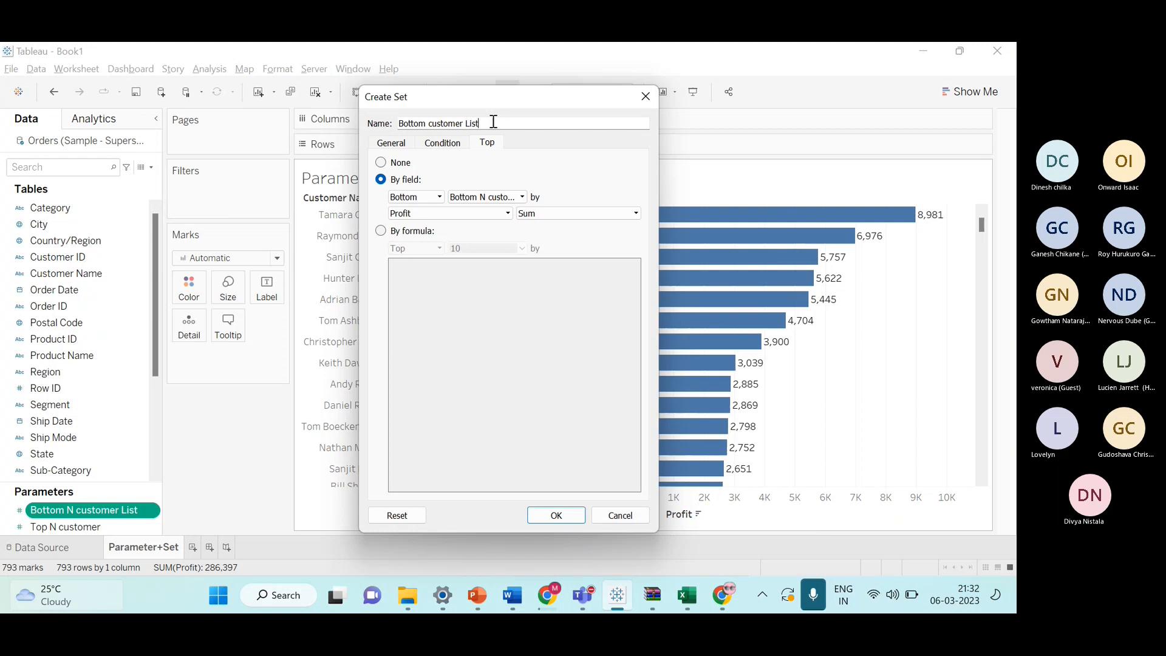
pyautogui.click(557, 515)
# Scroll through the data pane to review the Bottom customer List and Top Customer List sets.
pyautogui.scroll(-3, 67, 394)
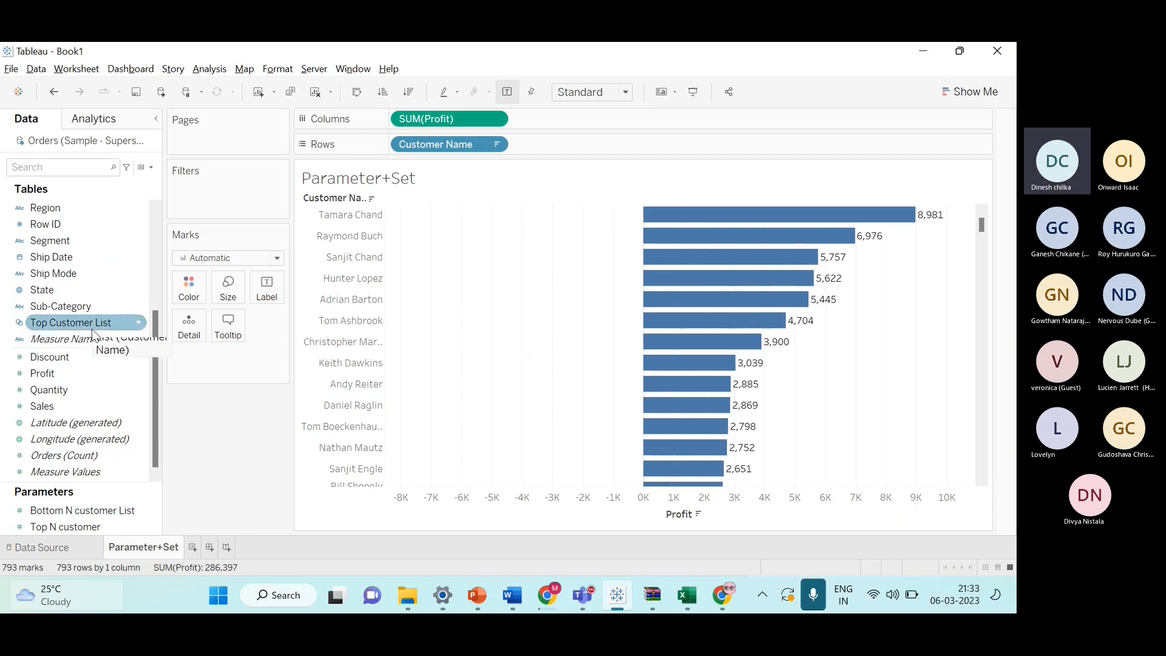
pyautogui.moveTo(155, 374); pyautogui.dragTo(175, 263)
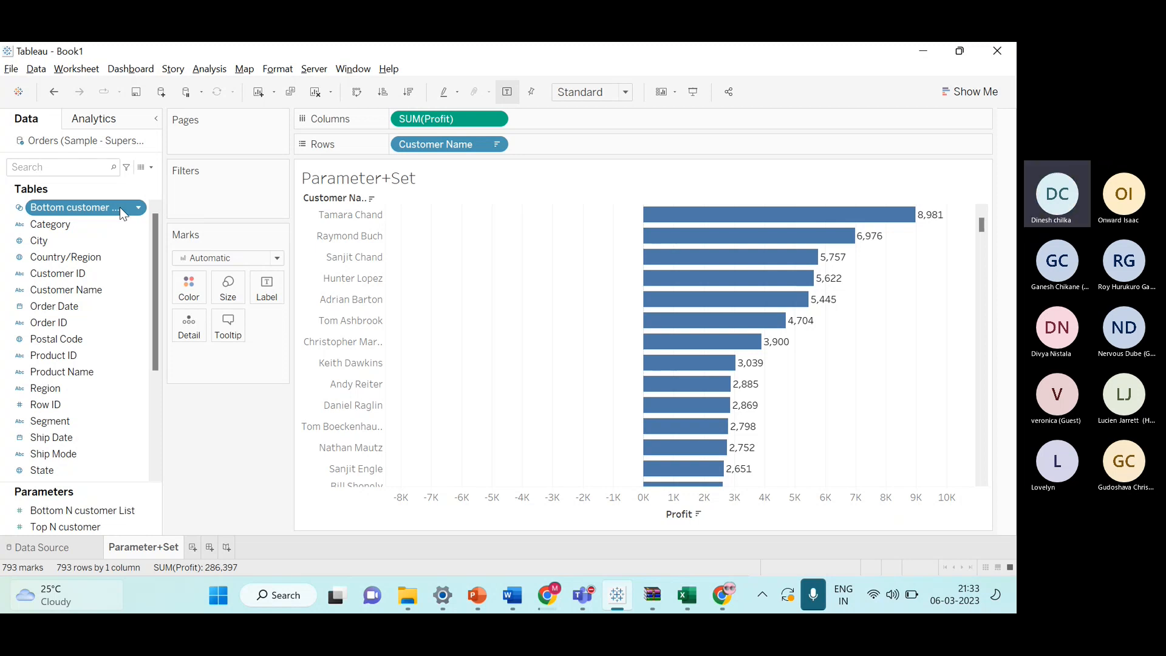
pyautogui.scroll(-3, 121, 243)
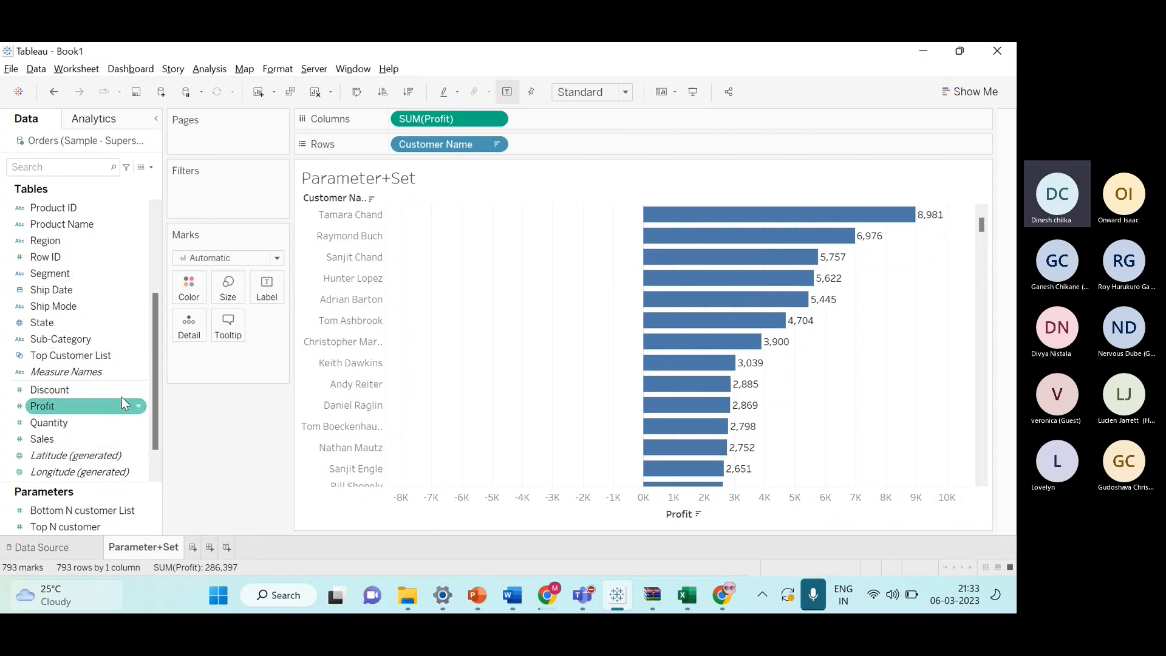
pyautogui.scroll(5, 123, 334)
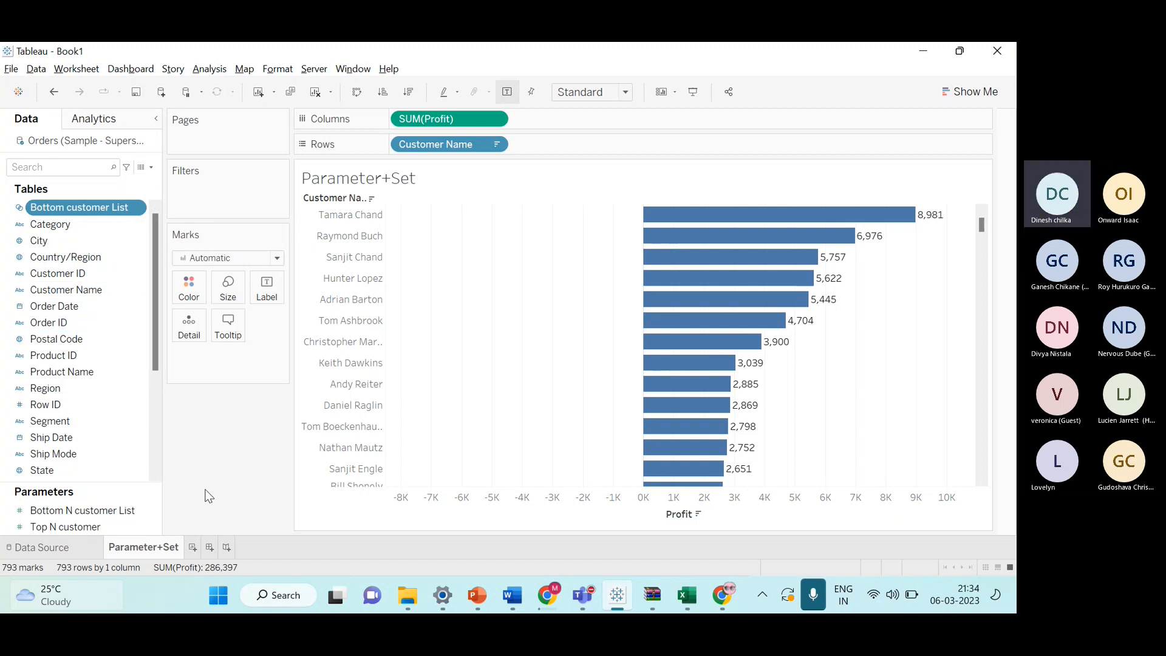
pyautogui.click(153, 468)
pyautogui.scroll(5, 153, 467)
pyautogui.scroll(-4, 137, 286)
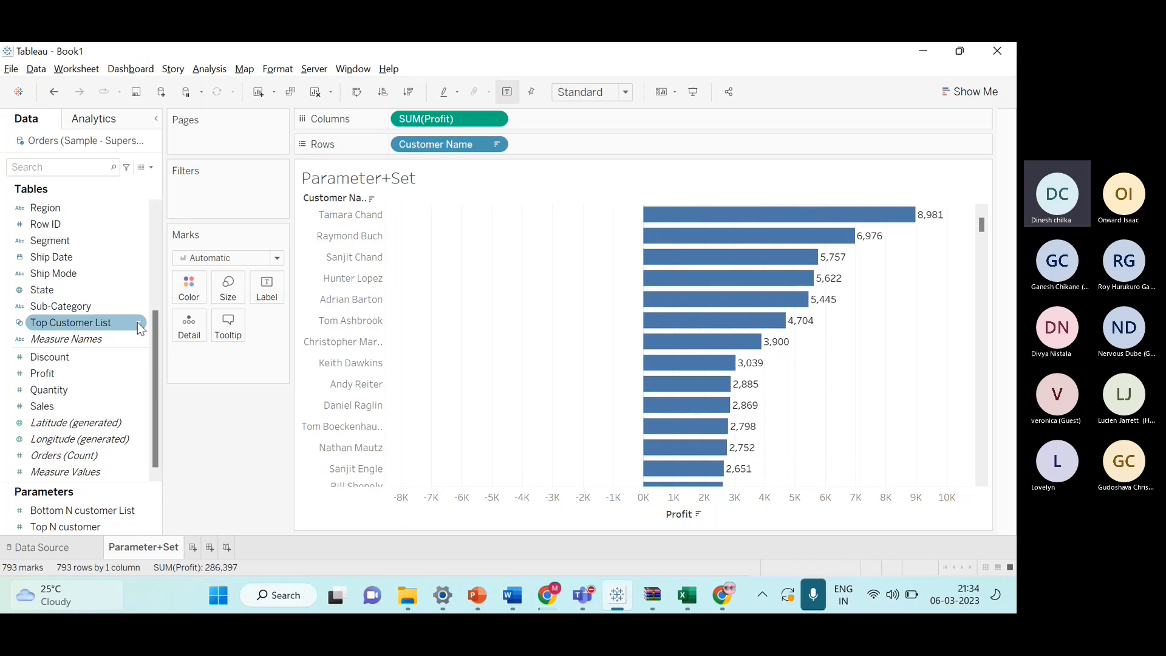
pyautogui.click(119, 323)
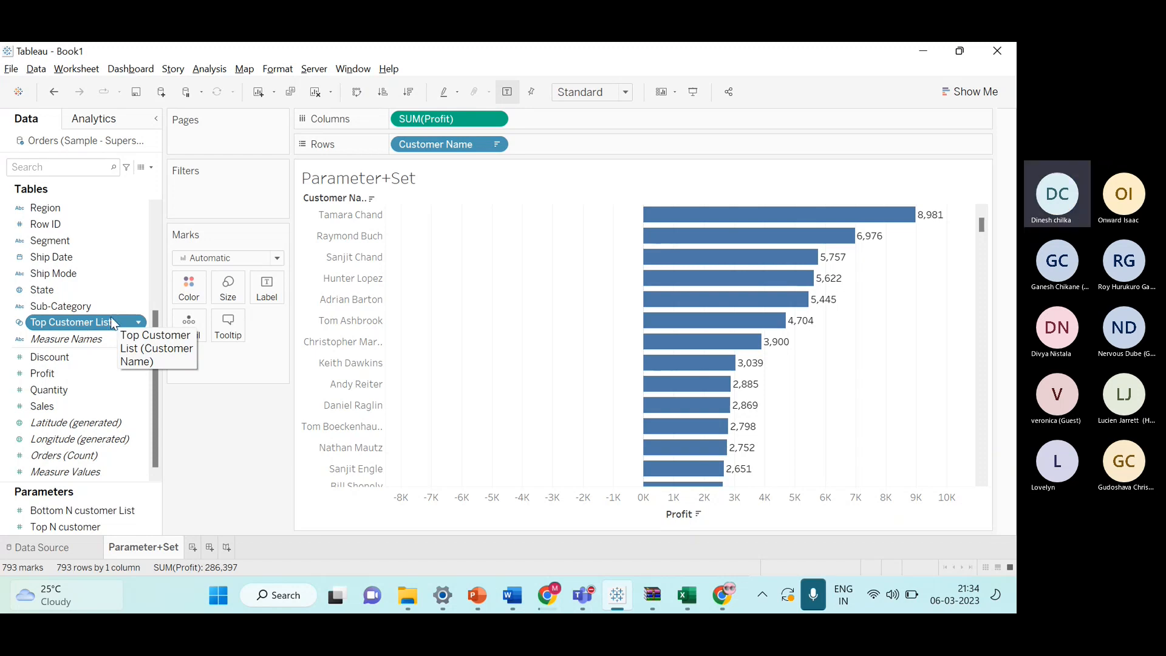
pyautogui.scroll(5, 99, 326)
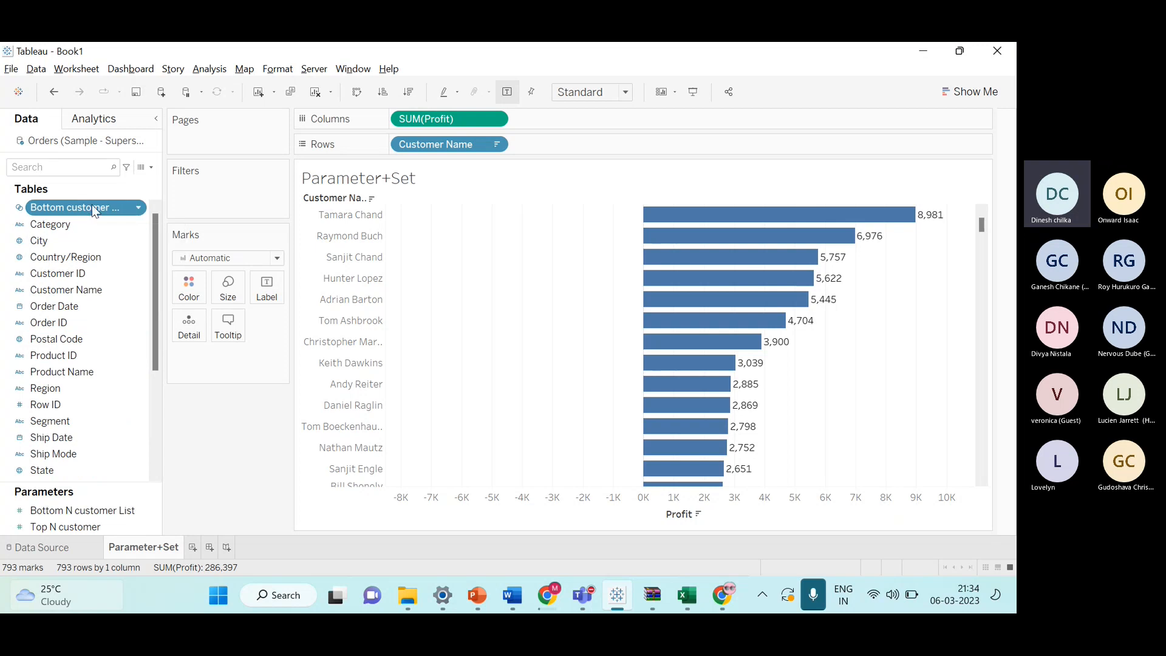
pyautogui.scroll(-5, 94, 208)
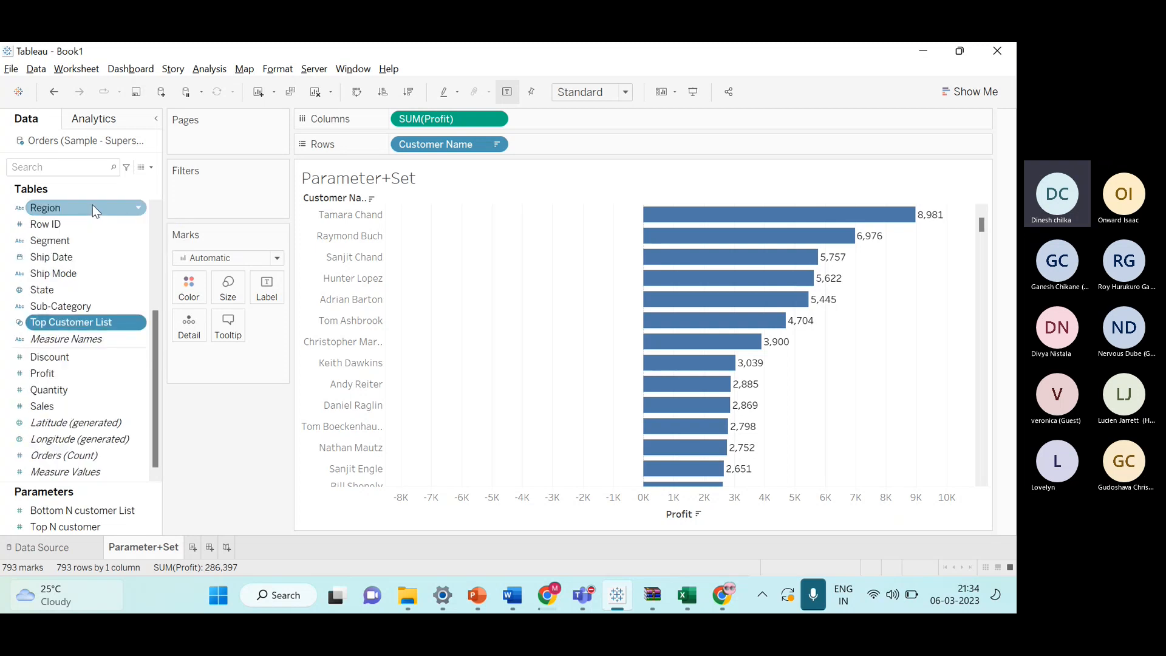
# Create a combined set of Bottom customer List and Top Customer List with all members, named Final Customer set.
pyautogui.rightClick(100, 322)
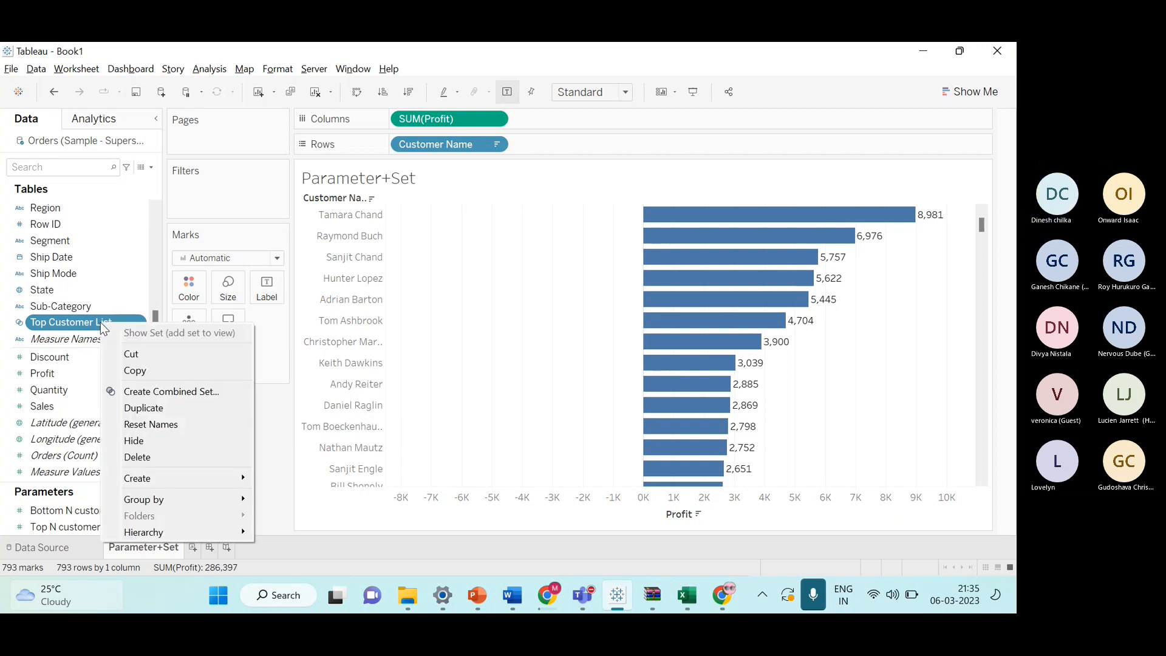
pyautogui.click(172, 394)
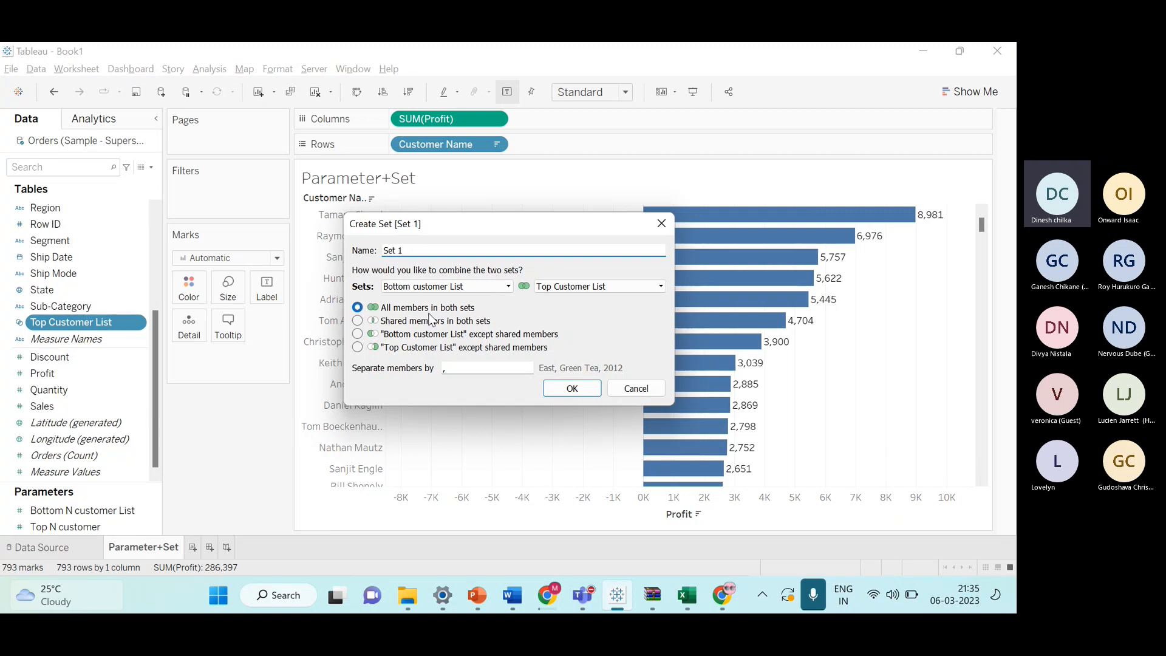
pyautogui.press('BackSpace')
pyautogui.press('BackSpace')
pyautogui.press('BackSpace')
pyautogui.write('Final Custome')
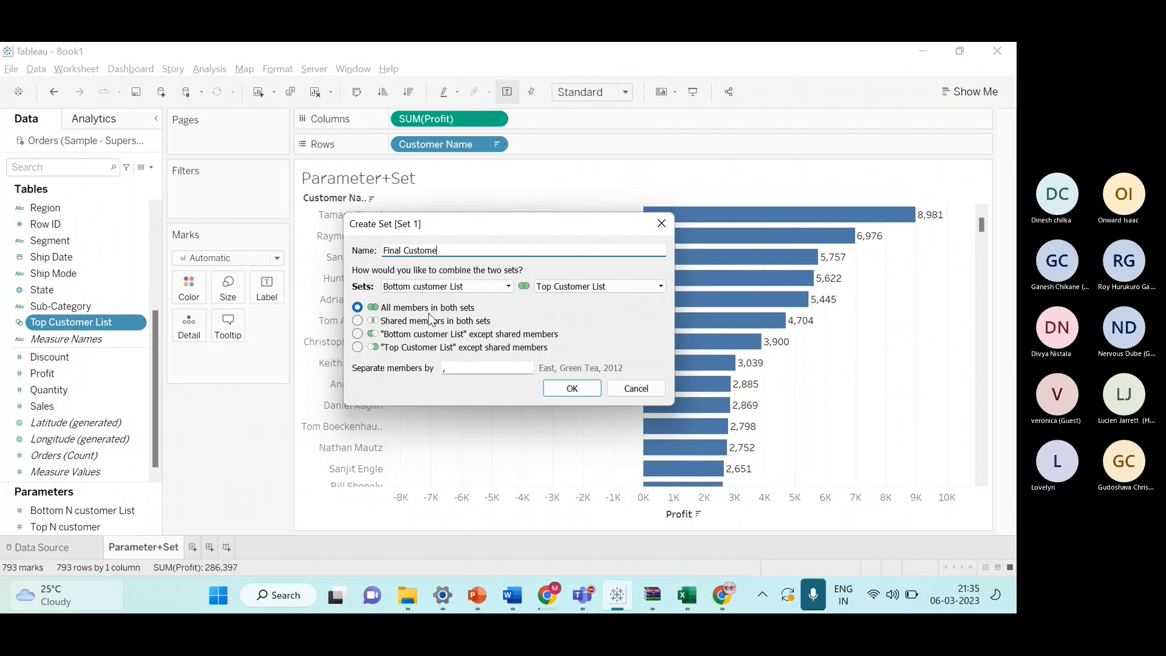
pyautogui.write('r set')
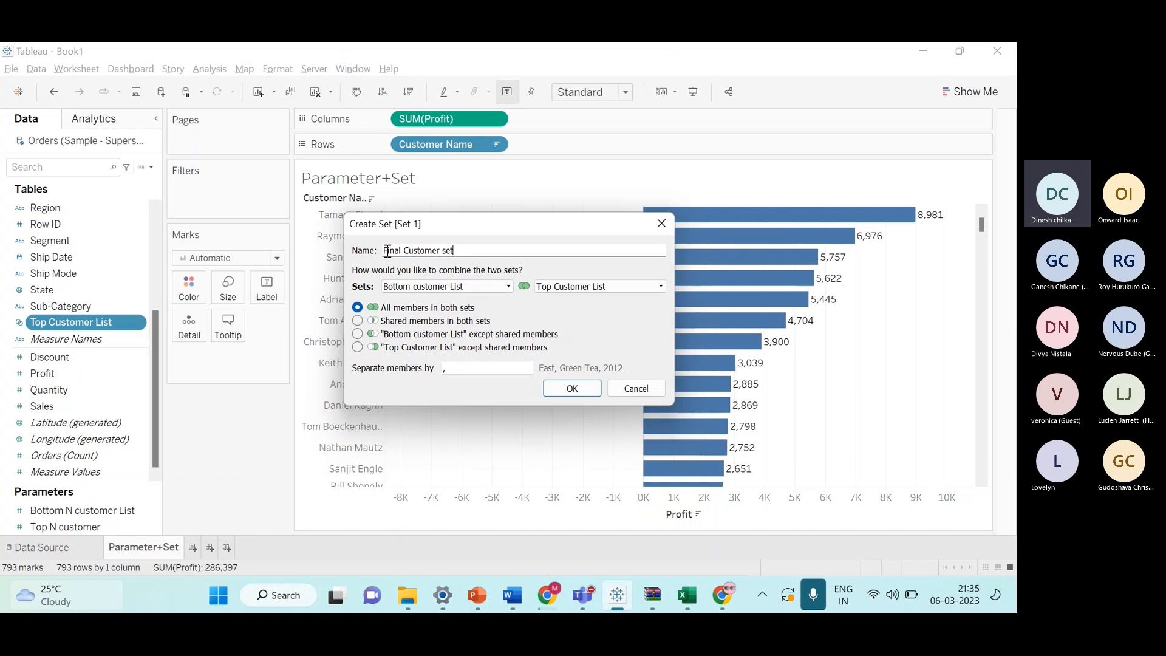
pyautogui.click(581, 393)
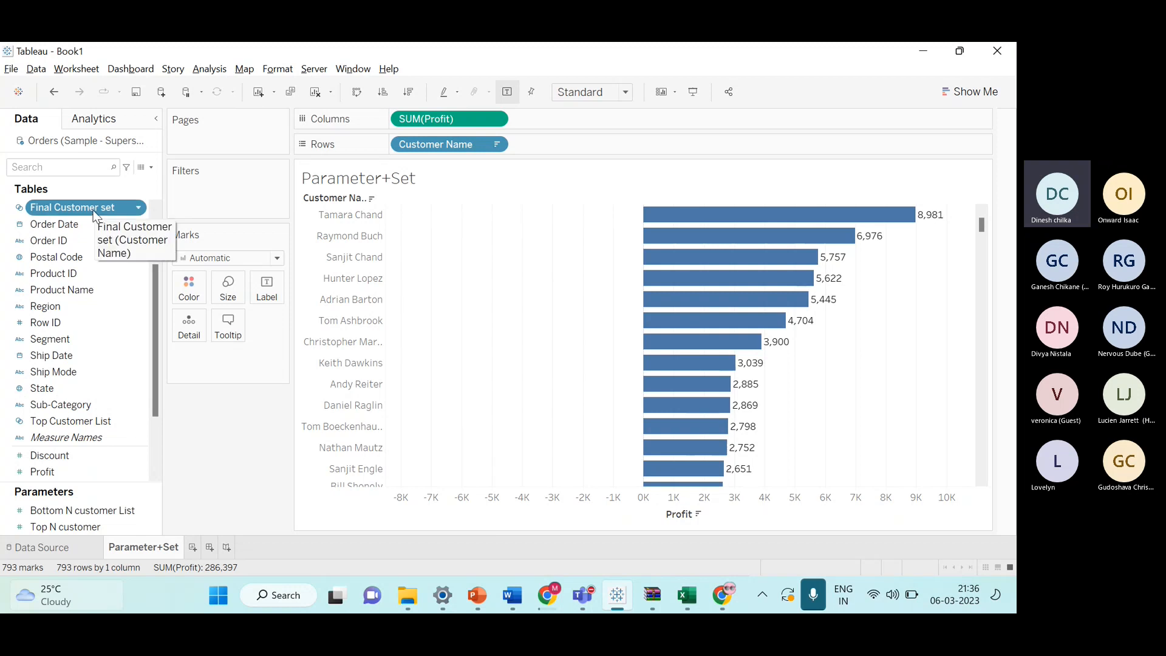
# Filter the bar chart by Final Customer set.
pyautogui.moveTo(90, 206); pyautogui.dragTo(235, 204)
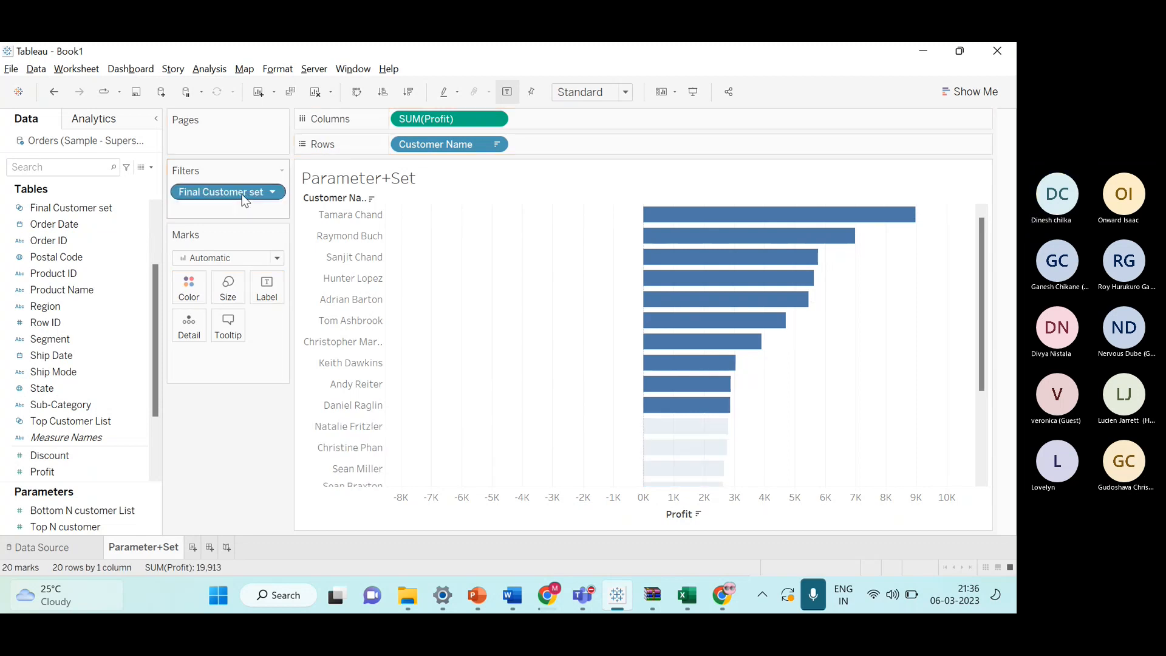
pyautogui.scroll(-3, 529, 376)
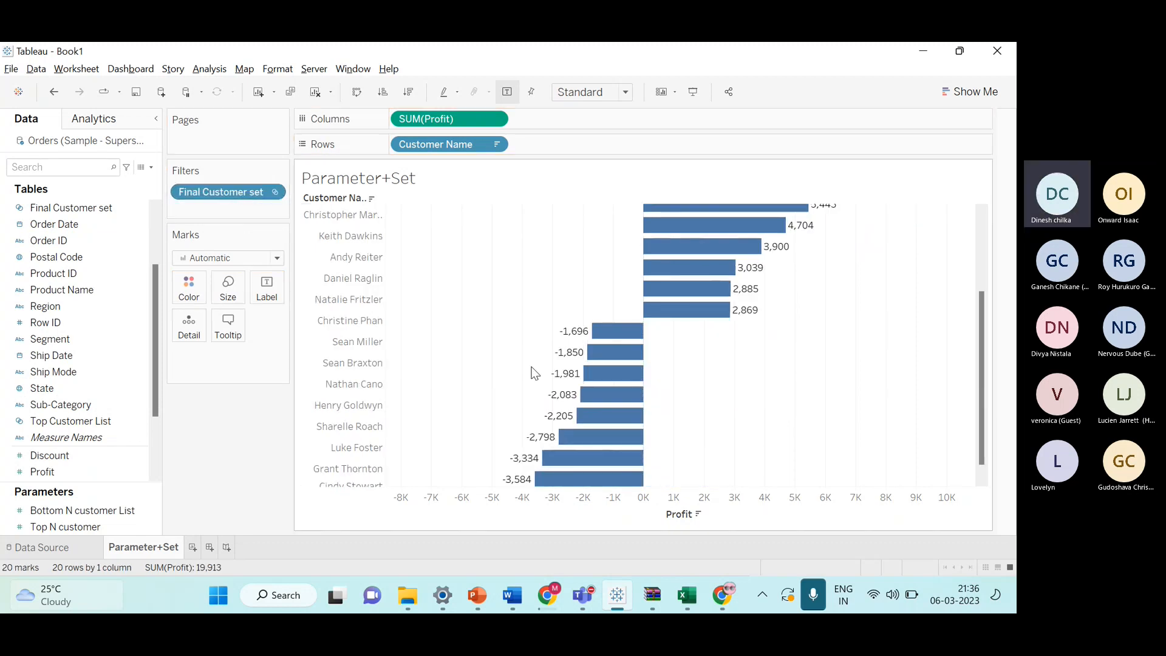
# Show the Top N customer and Bottom N customer List parameter controls on the worksheet.
pyautogui.scroll(-1, 505, 391)
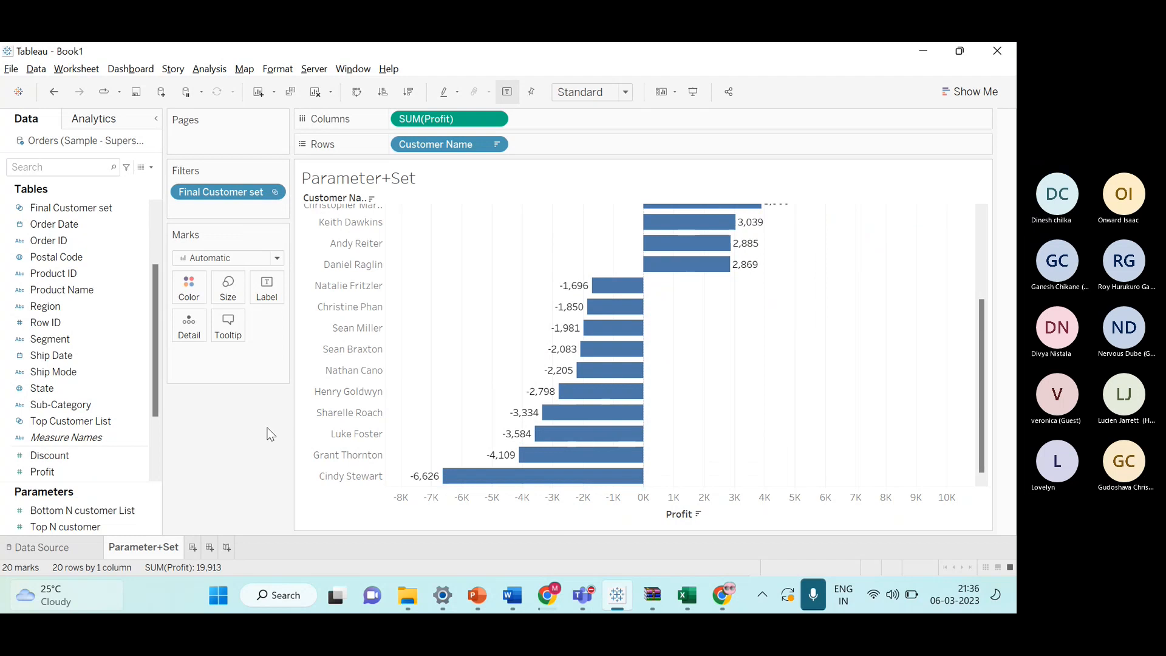
pyautogui.click(103, 527)
pyautogui.rightClick(104, 523)
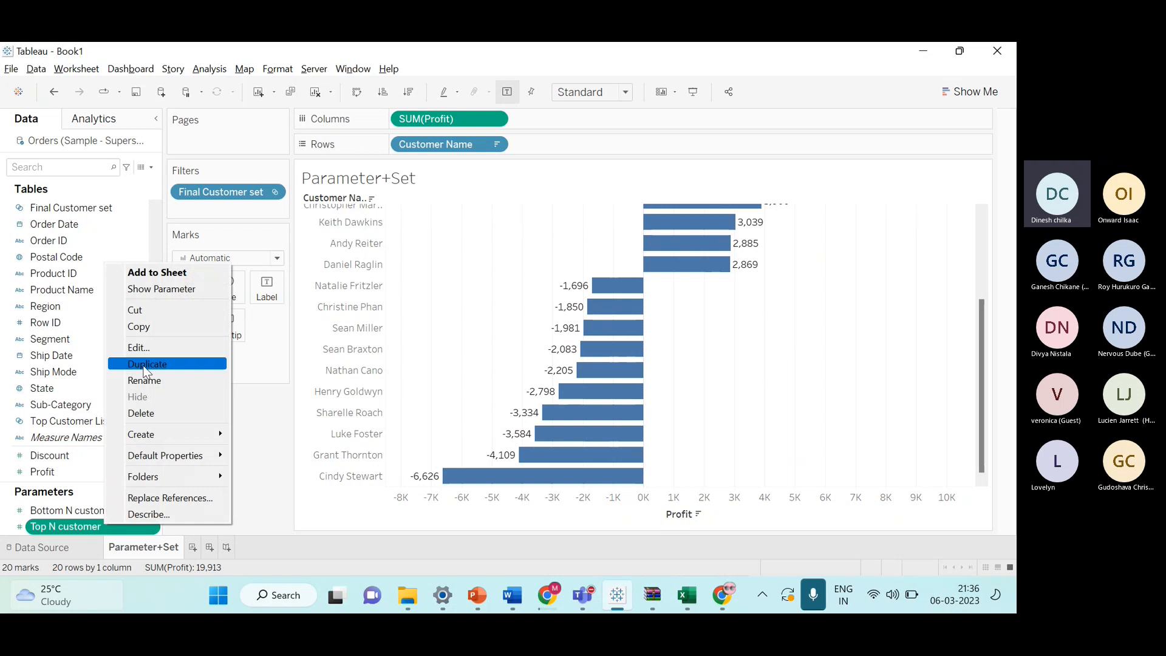
pyautogui.click(156, 291)
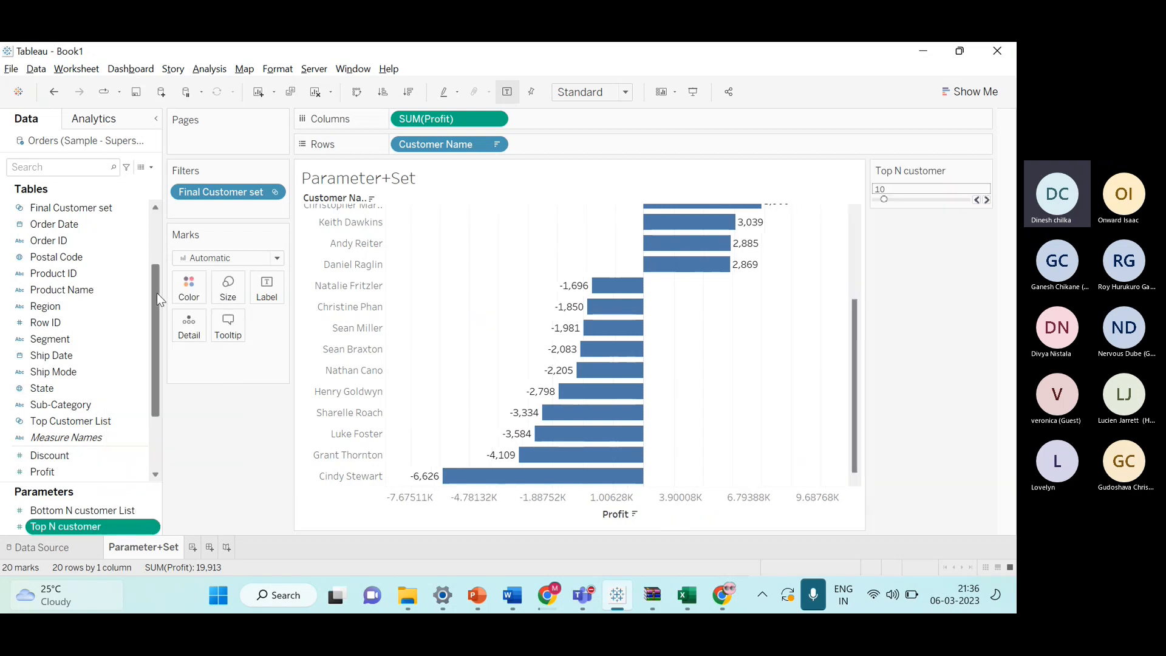
pyautogui.click(95, 510)
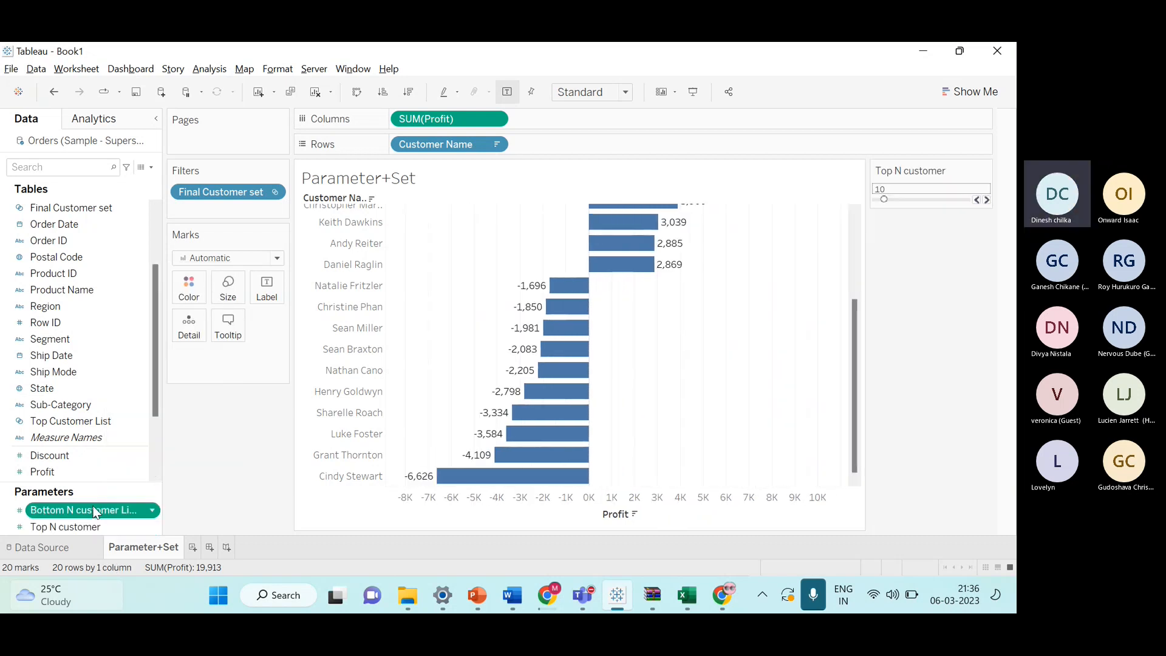
pyautogui.rightClick(95, 510)
pyautogui.click(124, 268)
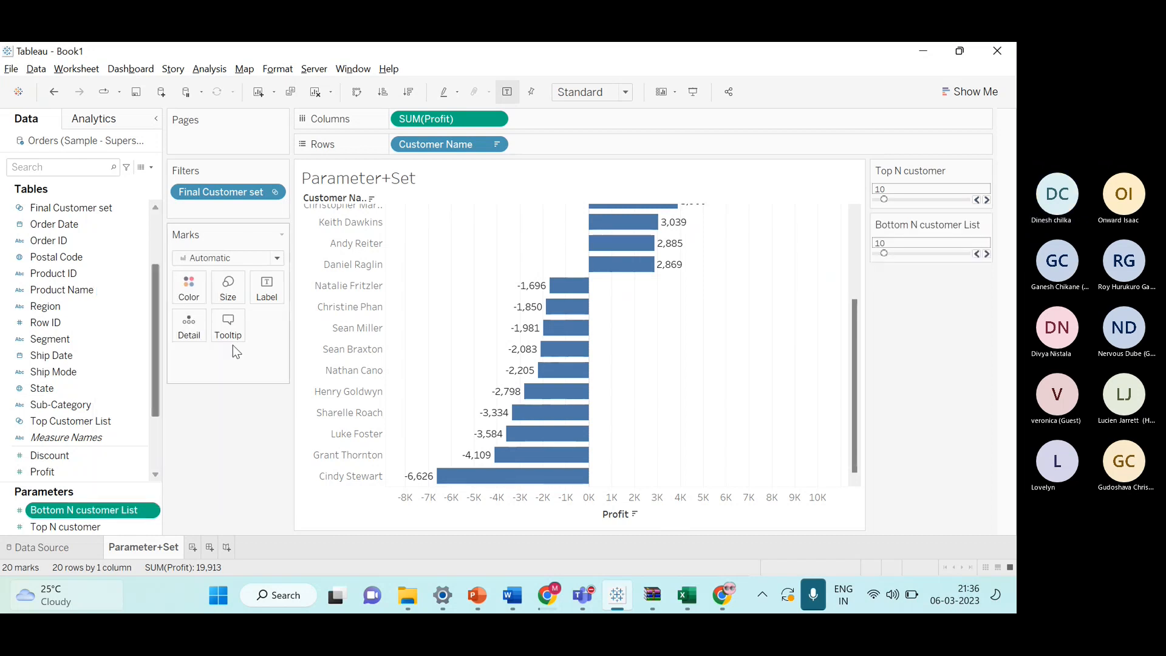
# Change both the Top N customer and Bottom N customer List parameter controls from sliders to Type In boxes.
pyautogui.click(985, 173)
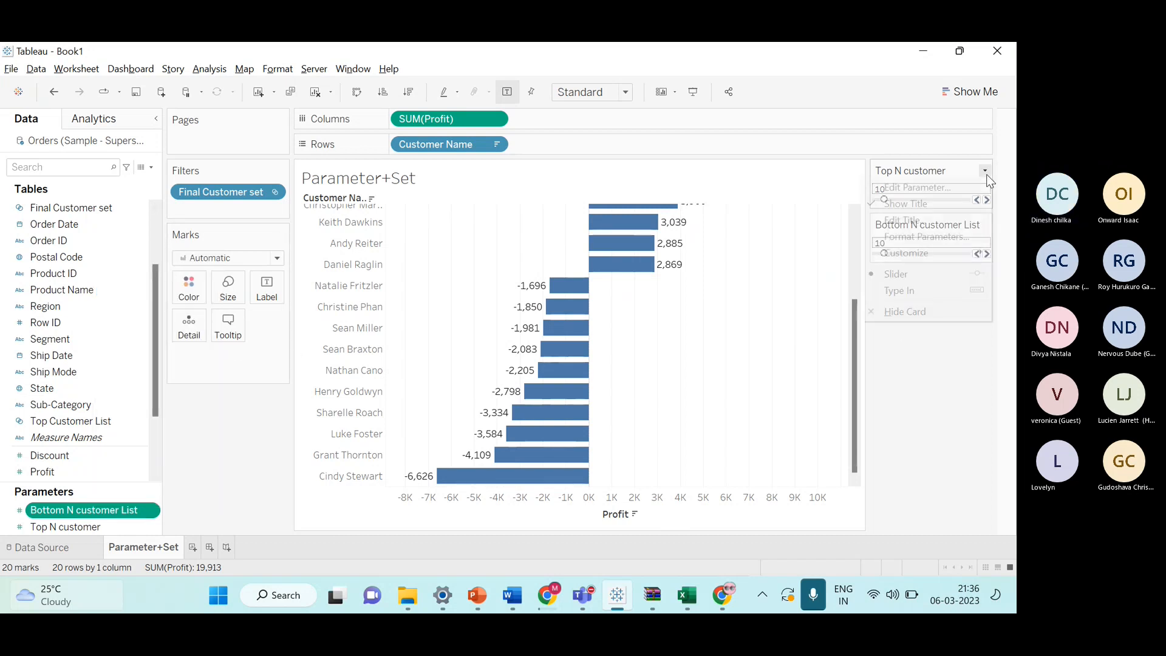
pyautogui.click(942, 290)
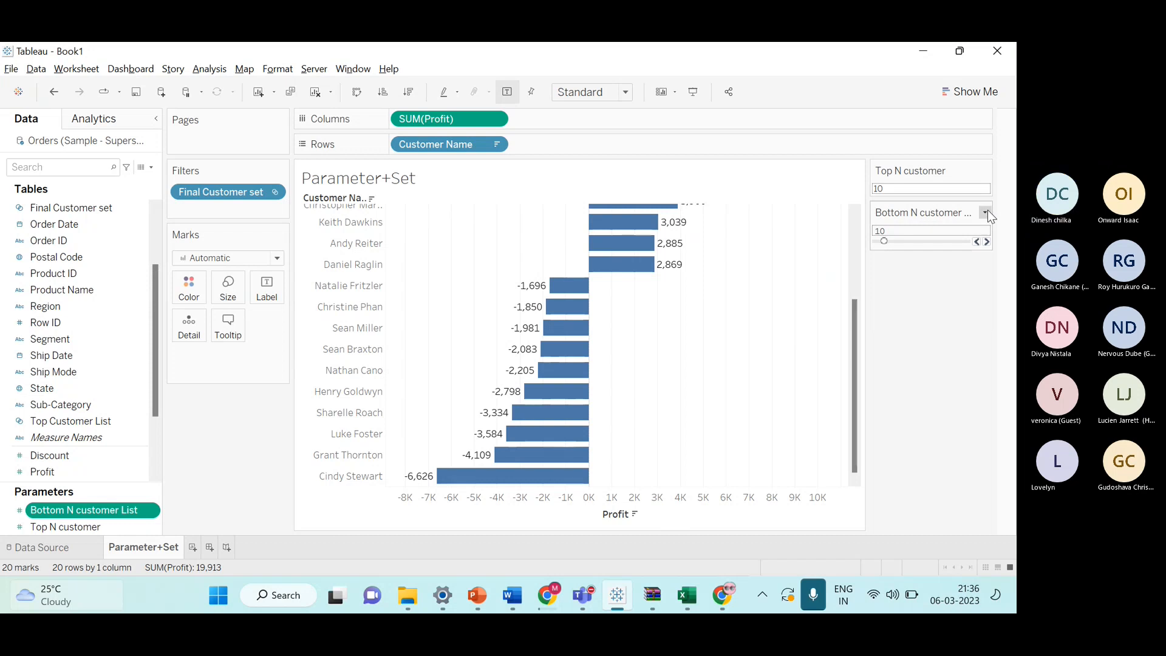
pyautogui.click(986, 212)
pyautogui.click(942, 326)
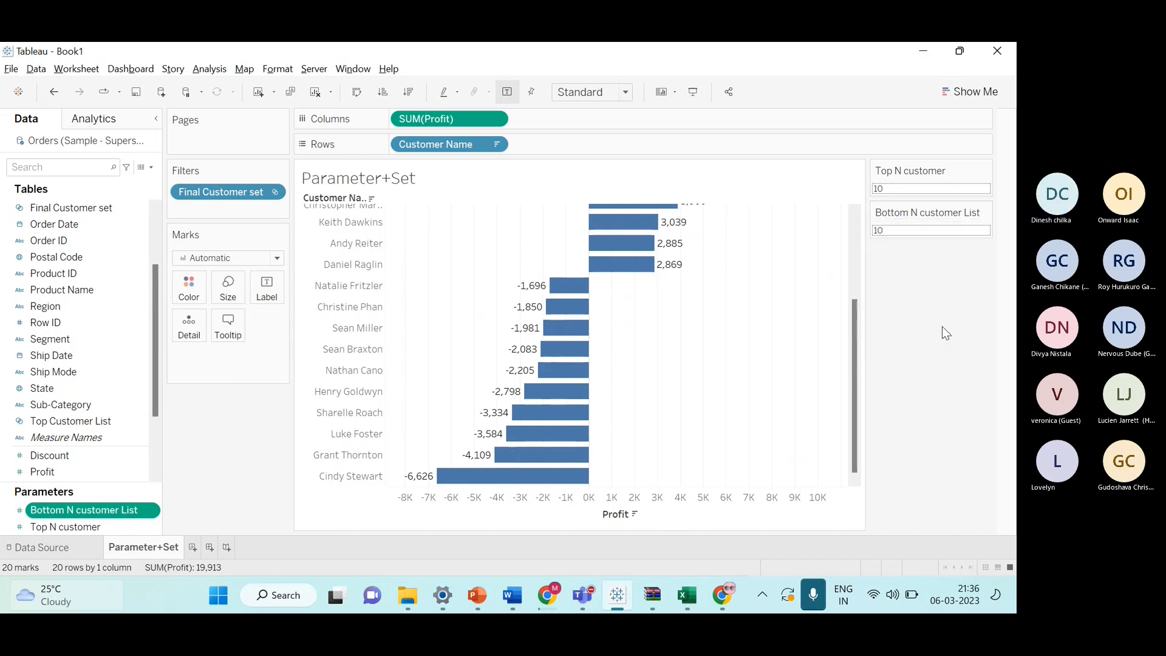
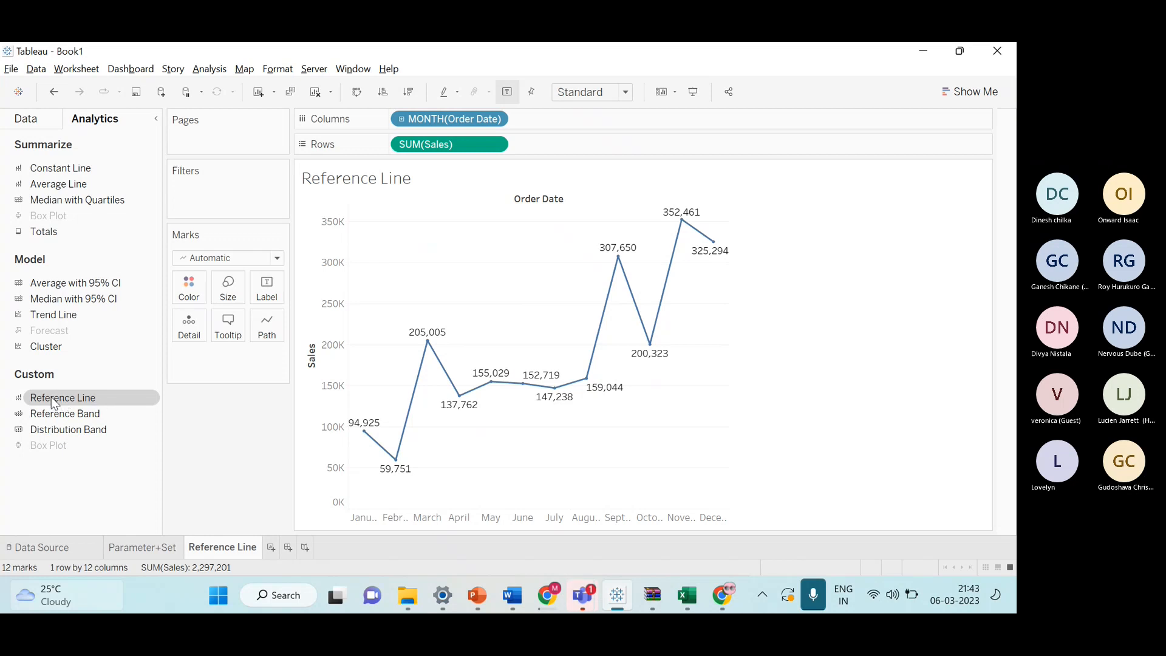
# Add a reference line to the monthly sales chart, scoped to the entire table, with a custom label.
pyautogui.doubleClick(98, 398)
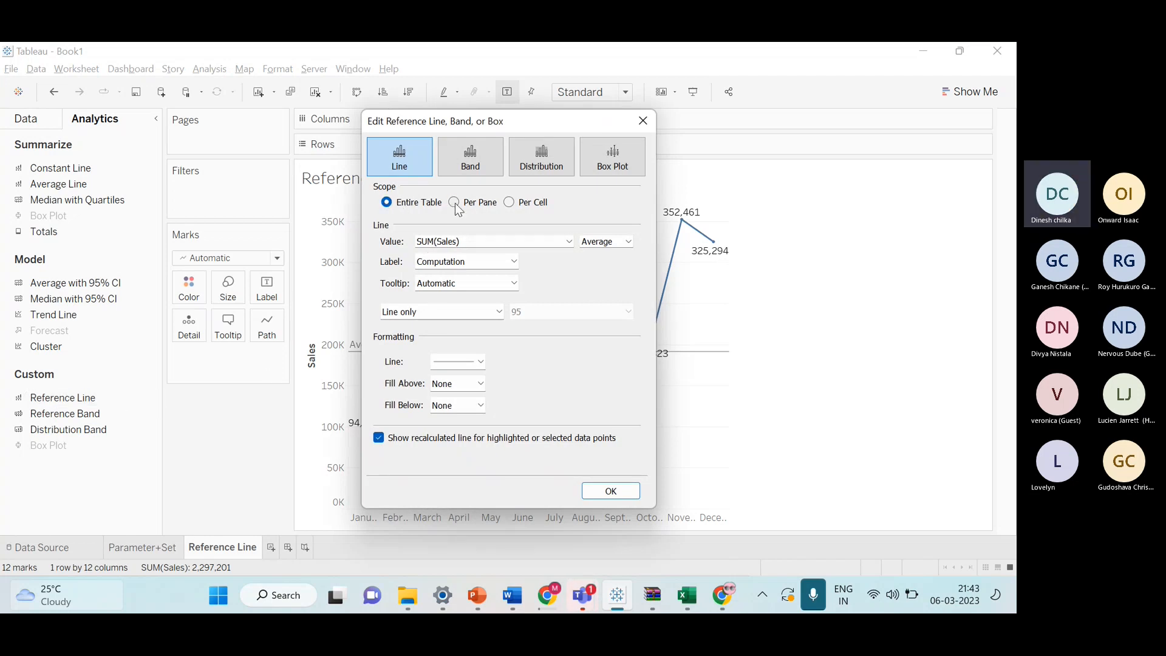
pyautogui.click(394, 210)
pyautogui.click(493, 263)
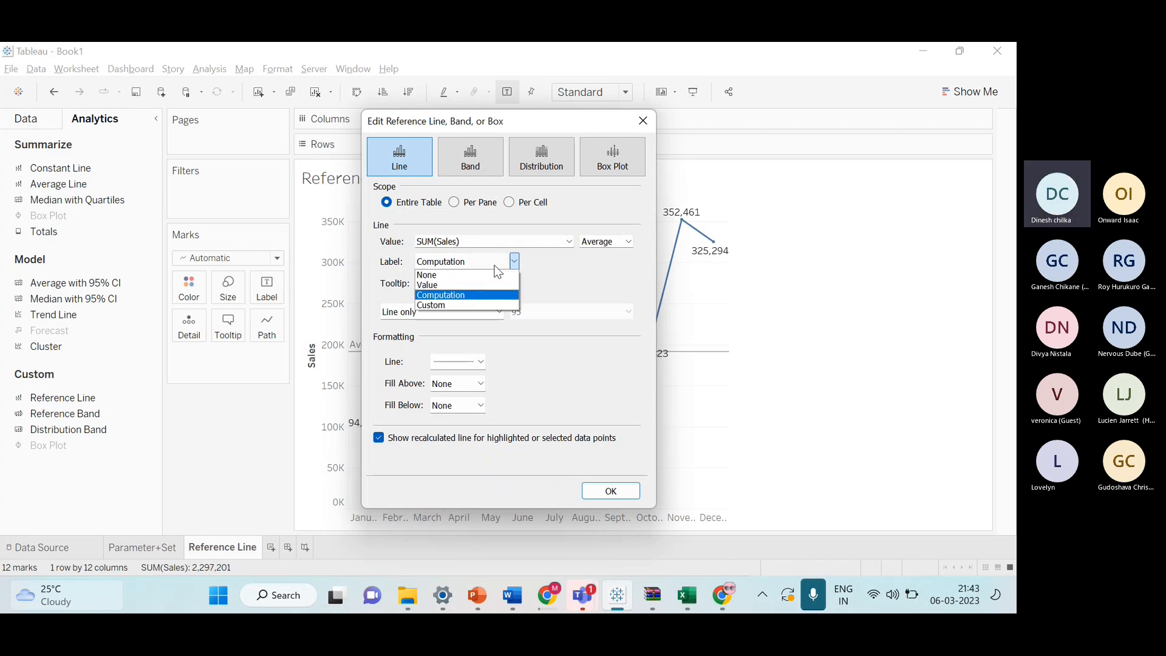
pyautogui.click(478, 304)
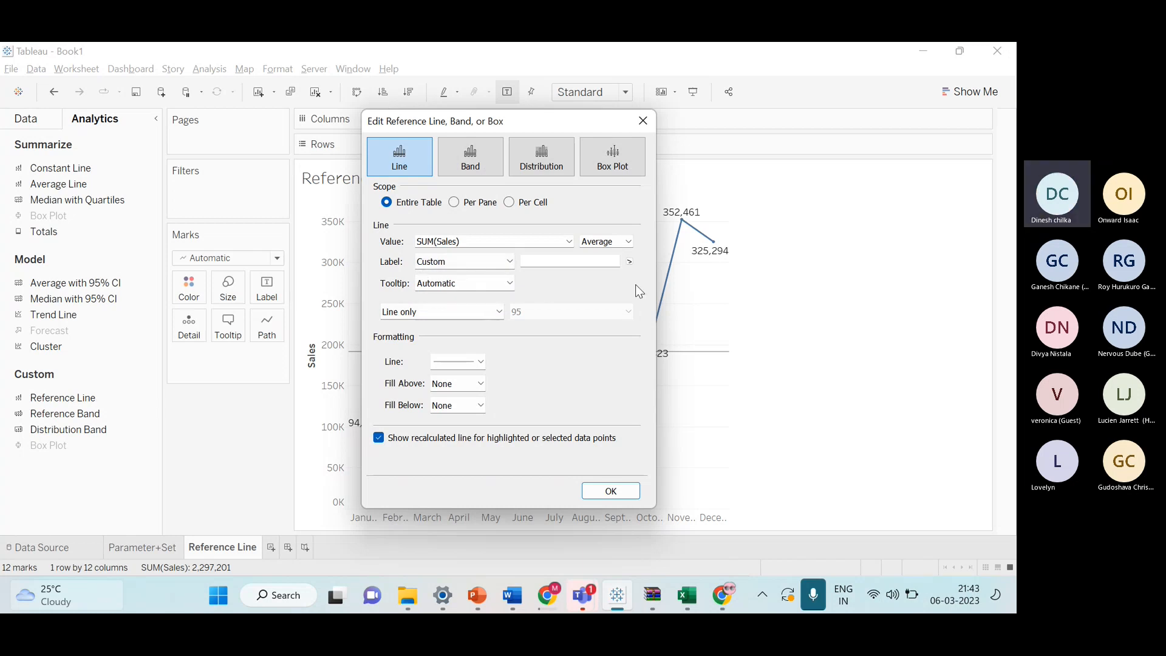
# Set the reference line label text to "Average sale =<Value>".
pyautogui.click(547, 260)
pyautogui.write('A')
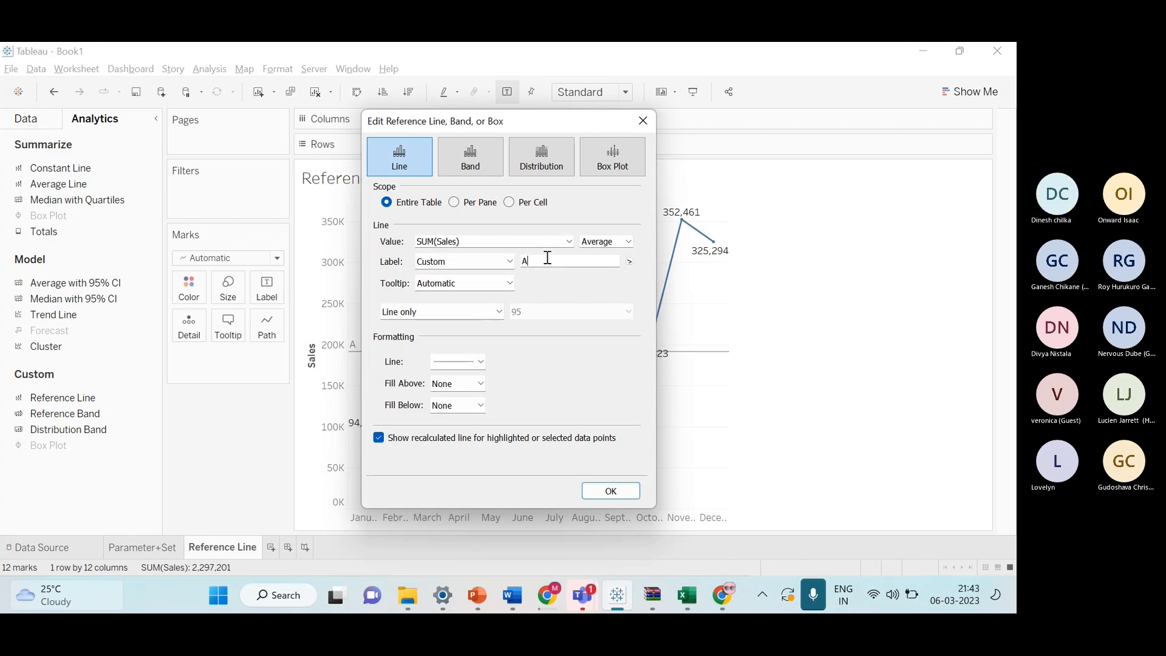
pyautogui.write('verage sal')
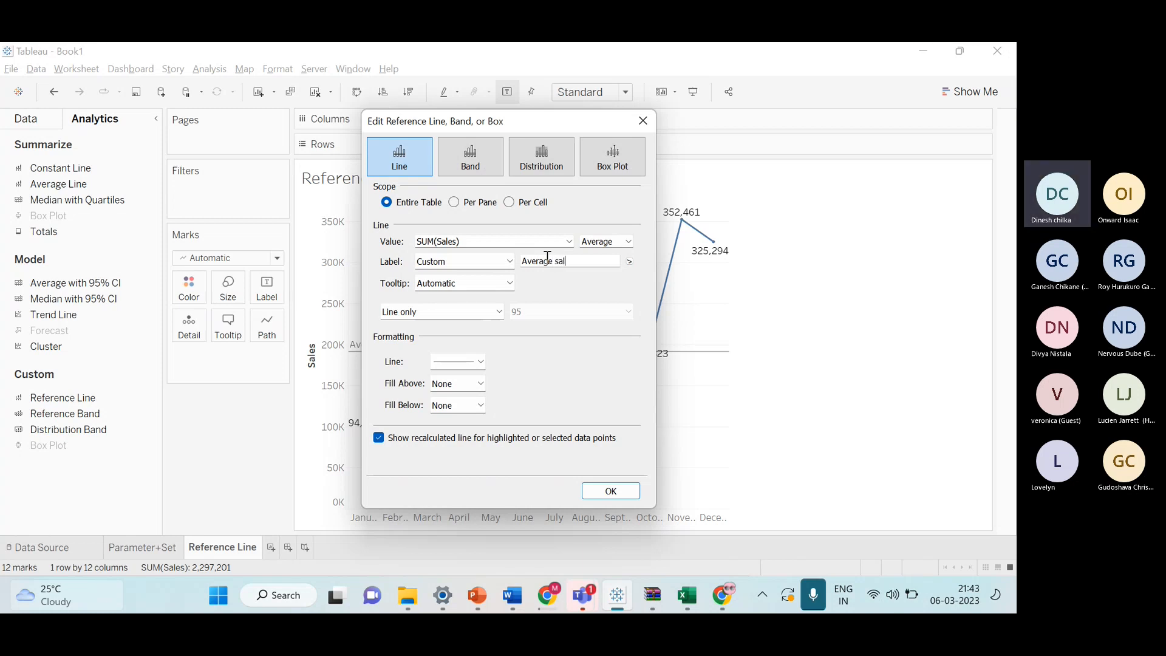
pyautogui.write('e =')
pyautogui.click(630, 263)
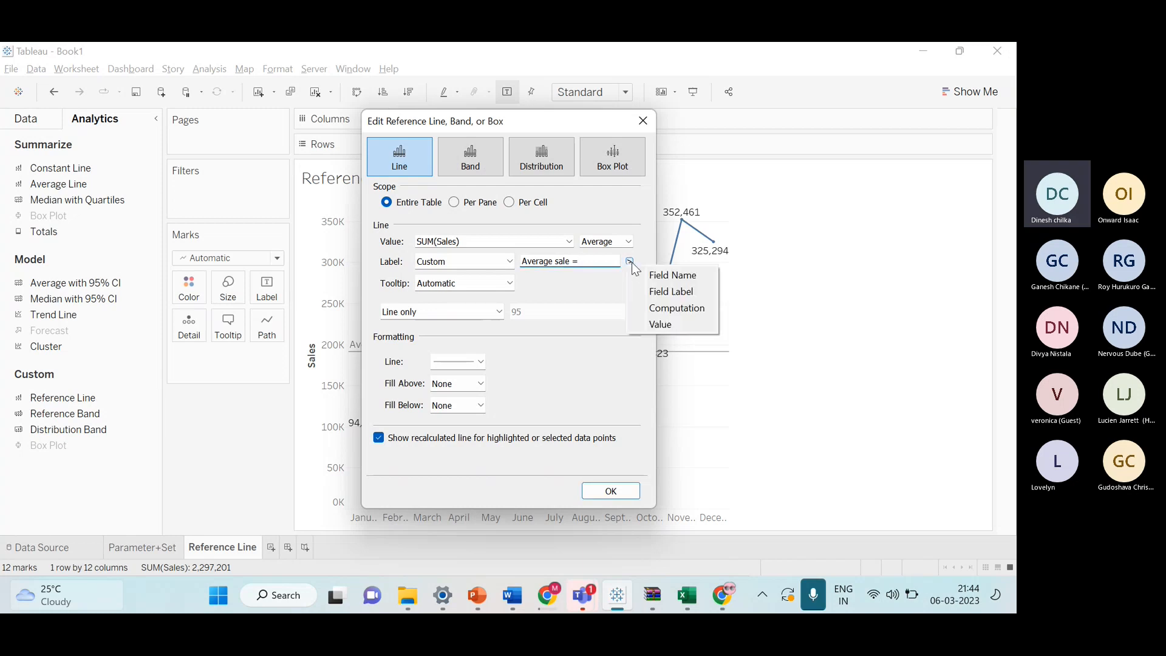
pyautogui.click(708, 321)
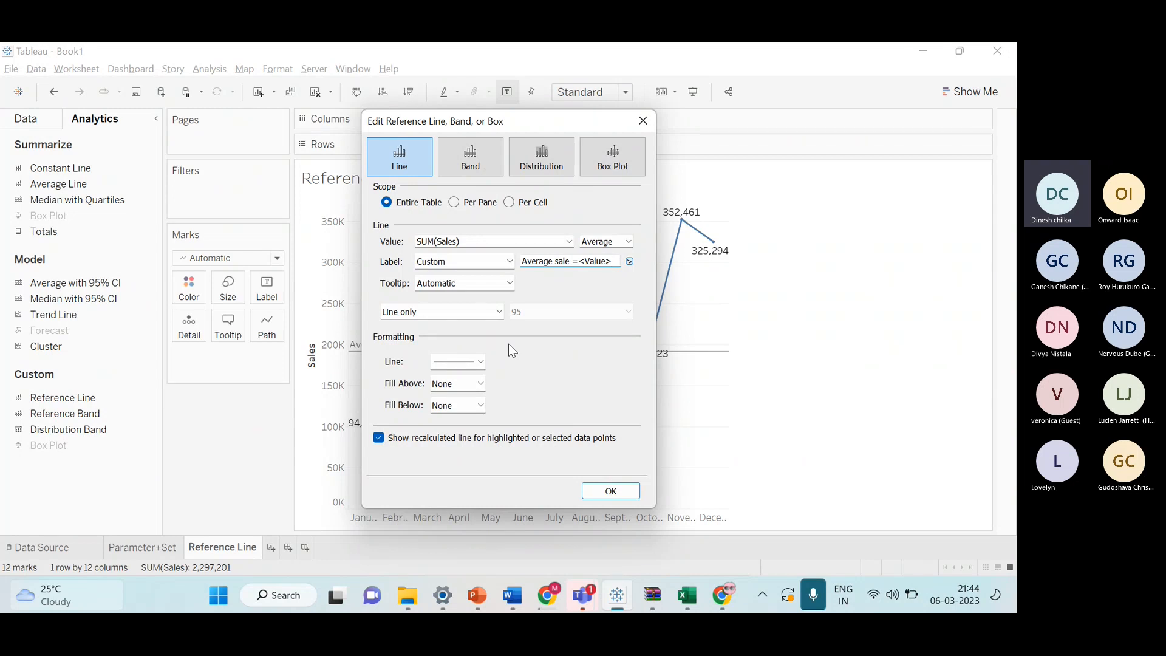
pyautogui.click(627, 242)
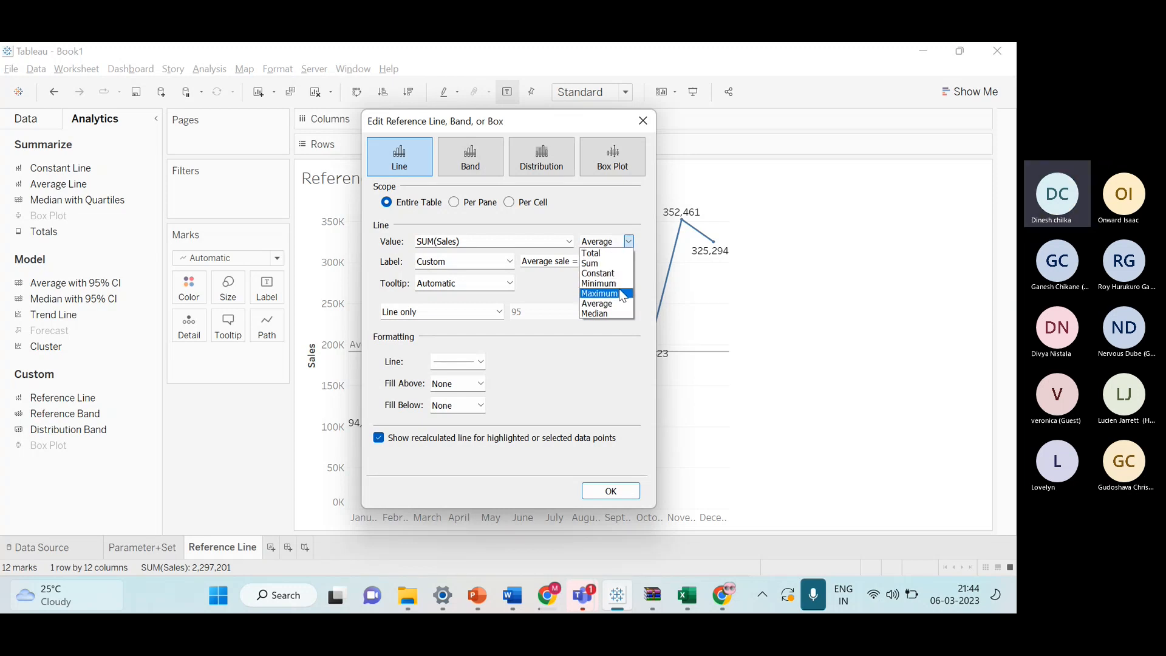
pyautogui.click(629, 241)
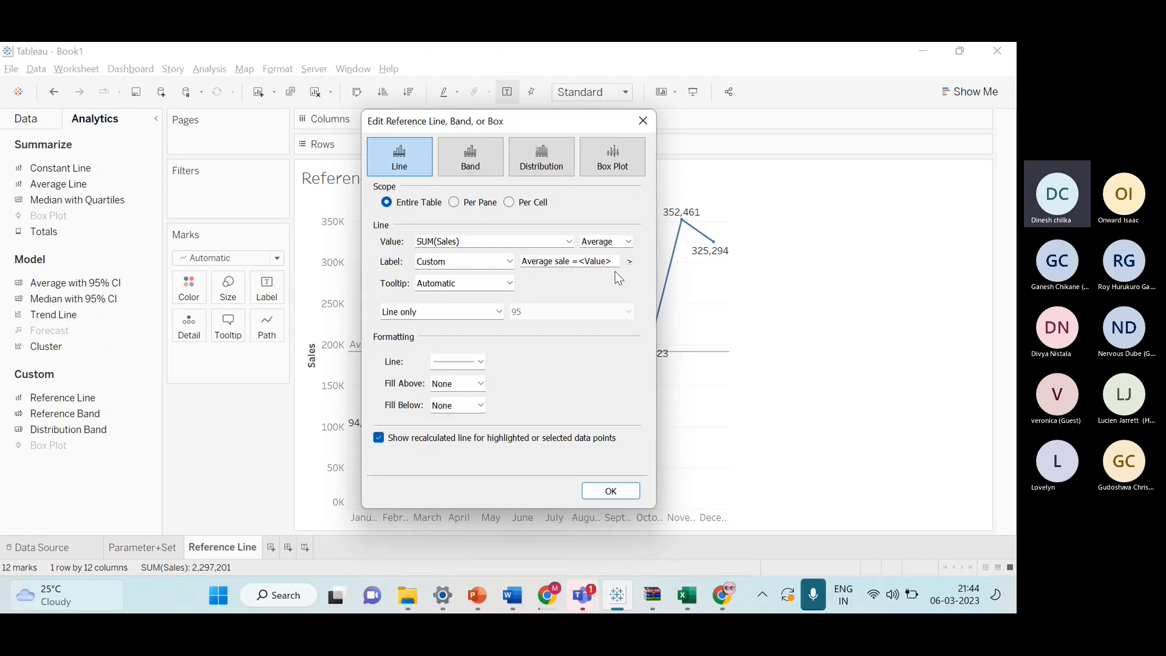
pyautogui.click(632, 260)
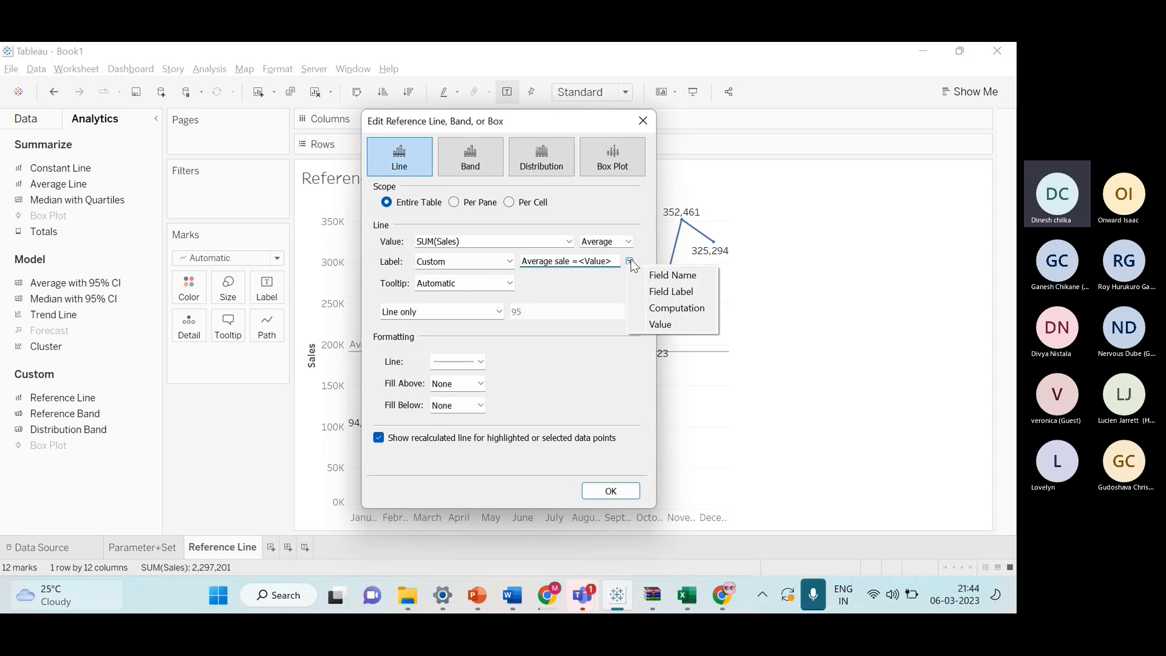
pyautogui.click(581, 305)
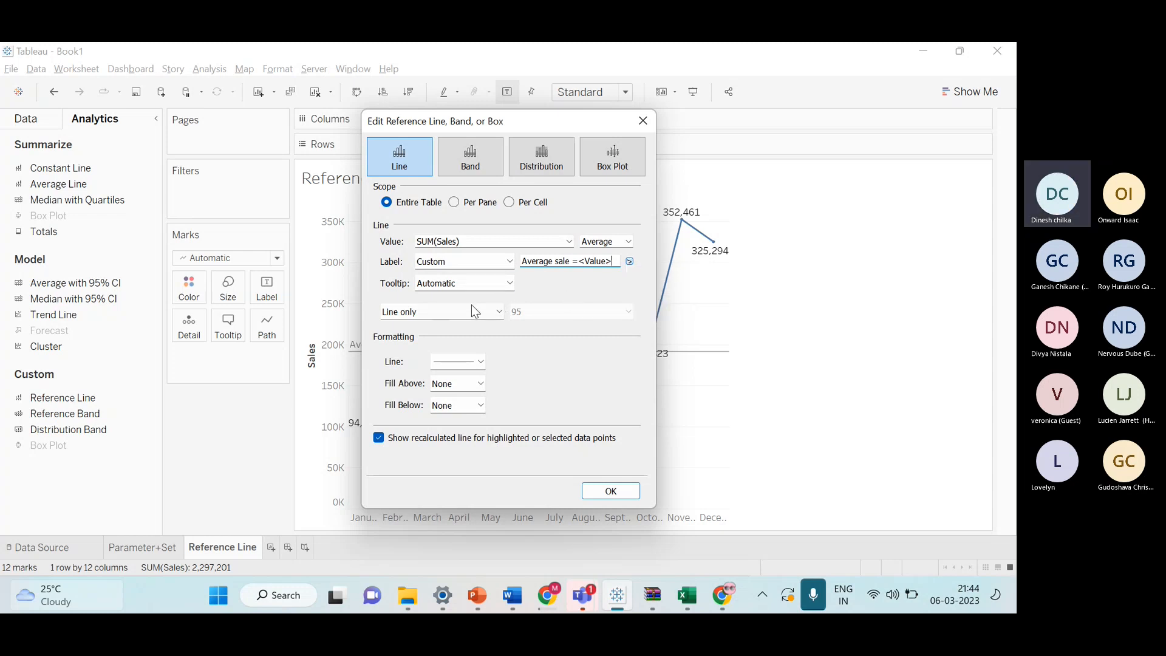
# Set the reference line's tooltip to None.
pyautogui.click(509, 284)
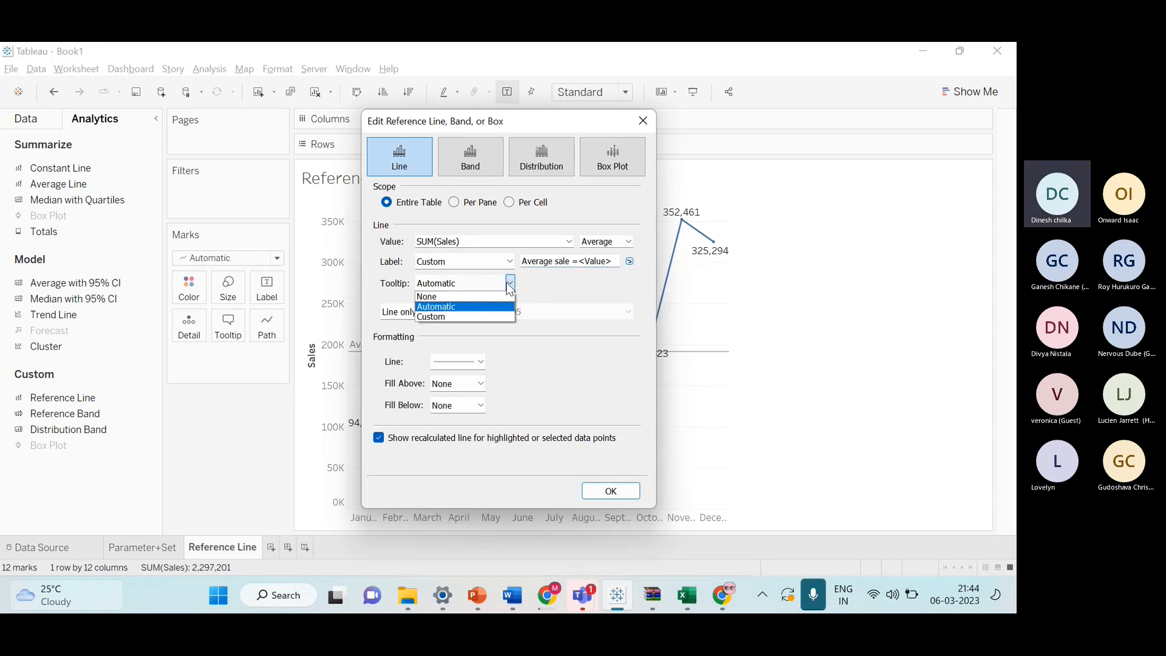
pyautogui.click(476, 317)
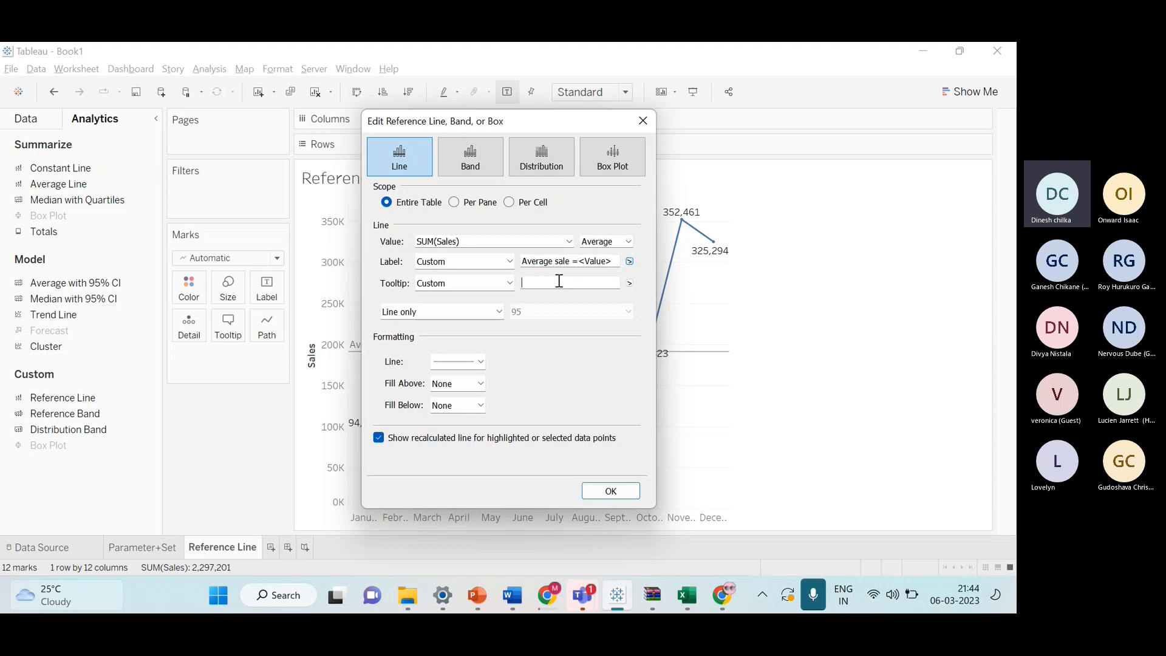
pyautogui.write('A')
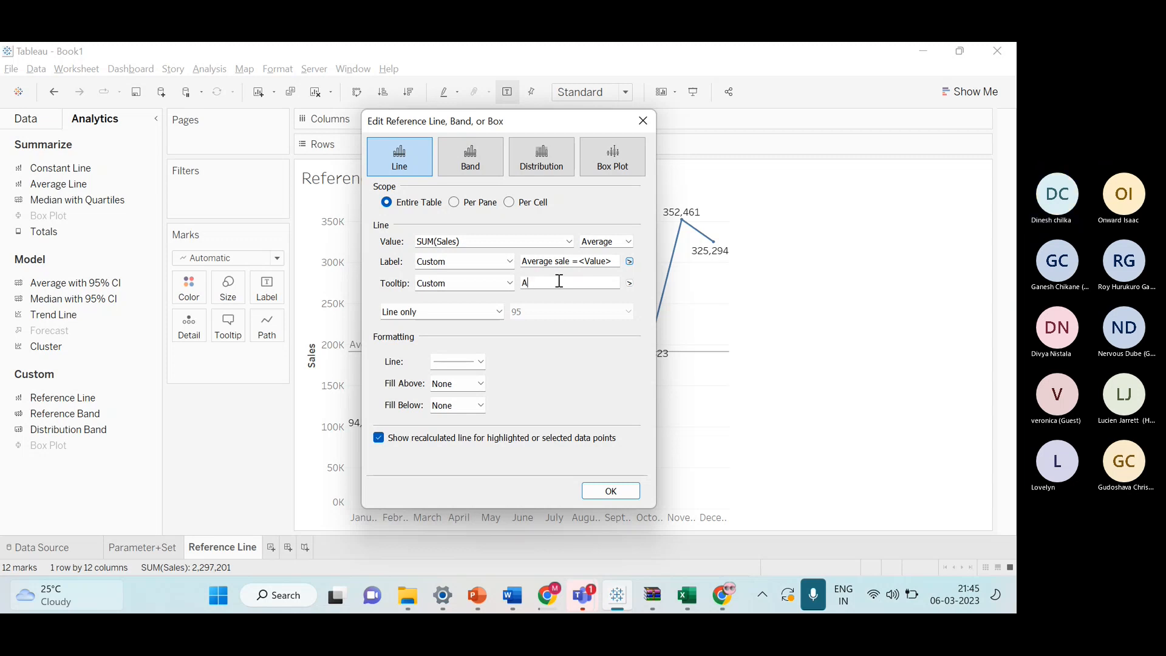
pyautogui.click(494, 284)
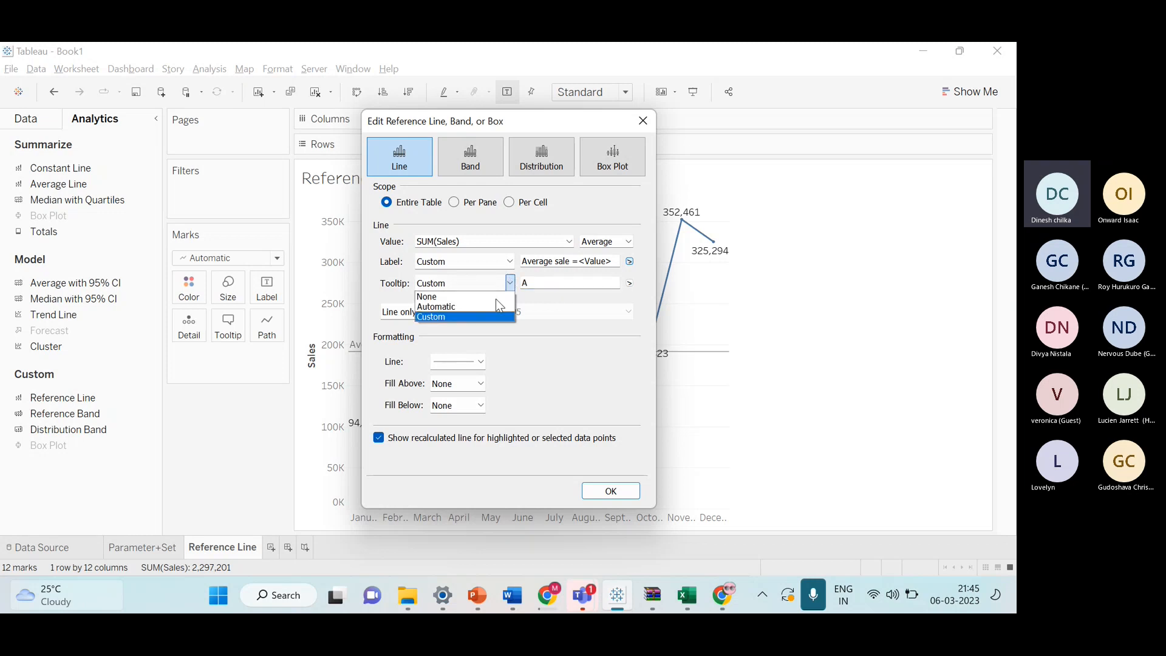
pyautogui.click(449, 293)
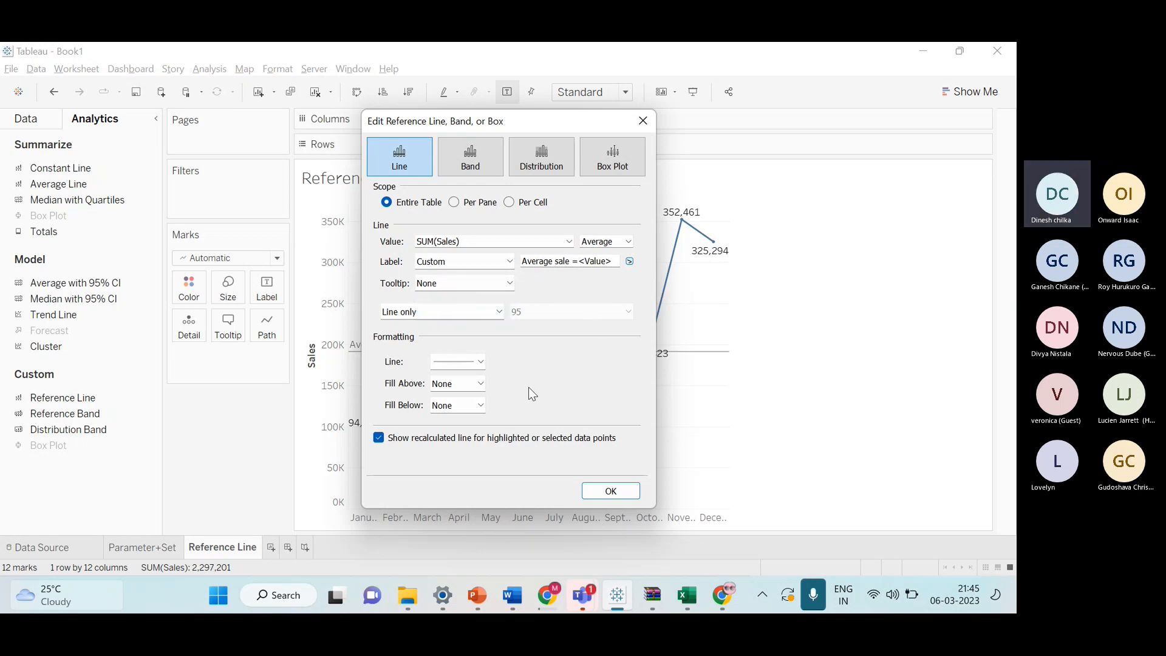
# Format the reference line as a thin solid red line.
pyautogui.moveTo(550, 121); pyautogui.dragTo(882, 107)
pyautogui.click(821, 348)
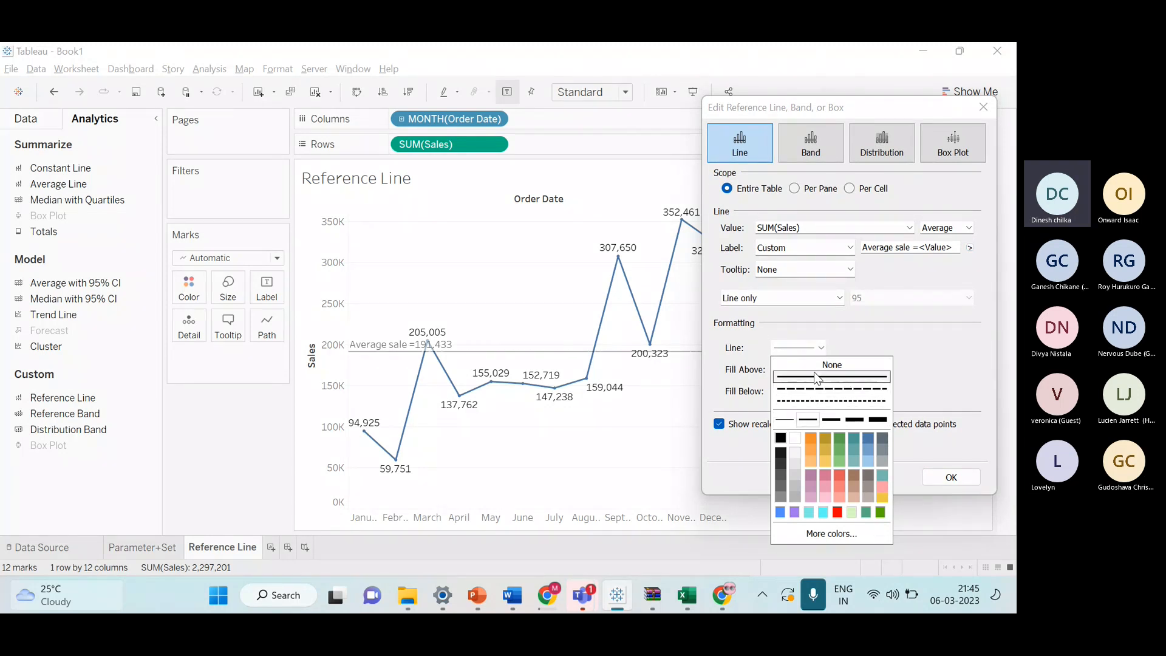
pyautogui.click(810, 418)
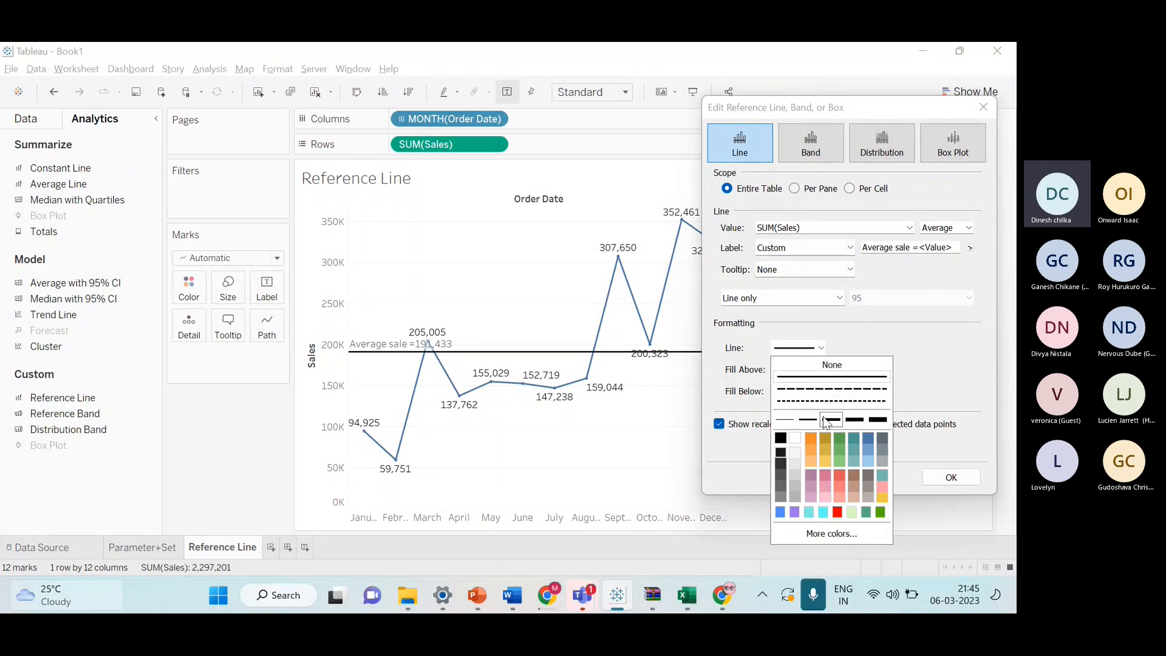
pyautogui.click(785, 419)
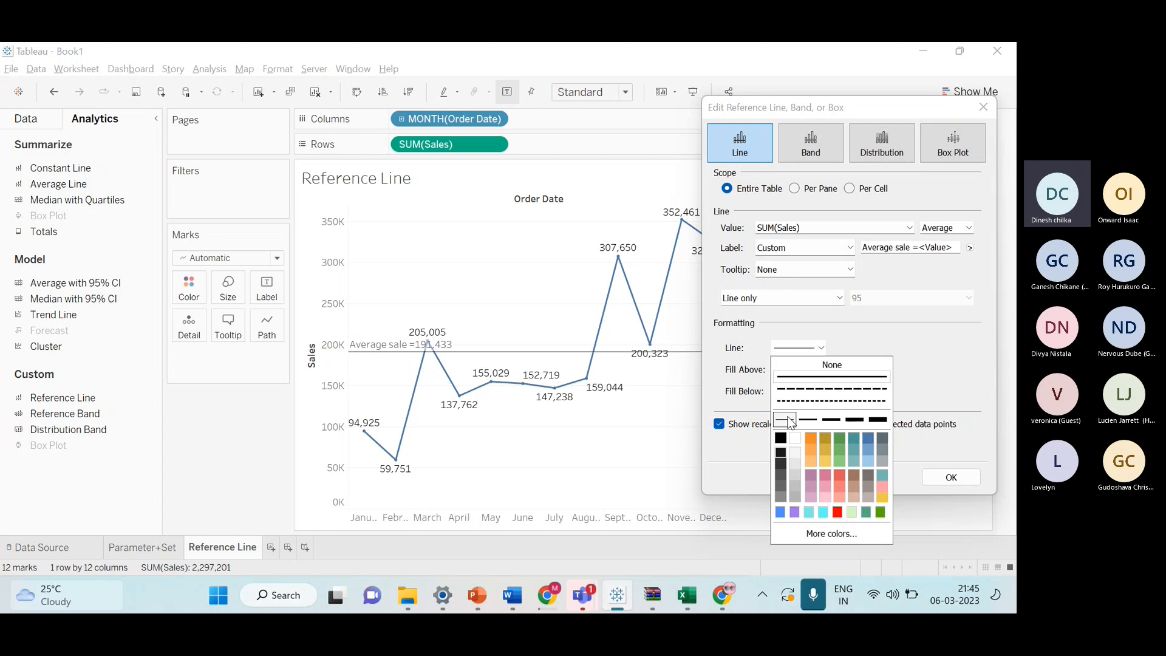
pyautogui.click(840, 513)
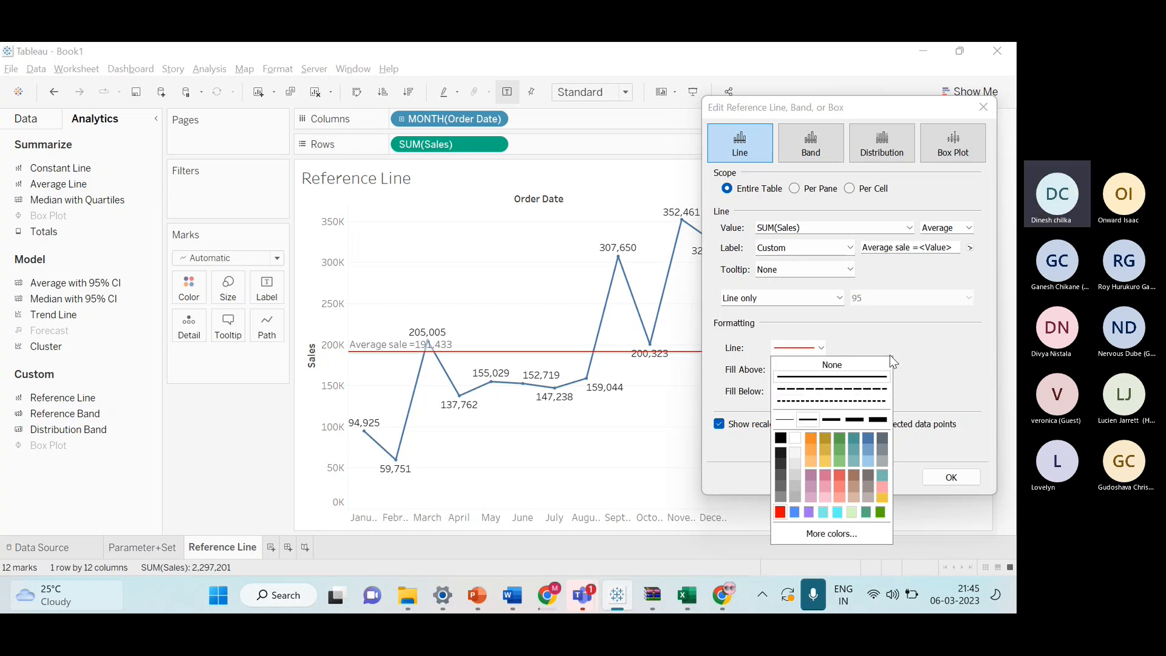
pyautogui.click(911, 362)
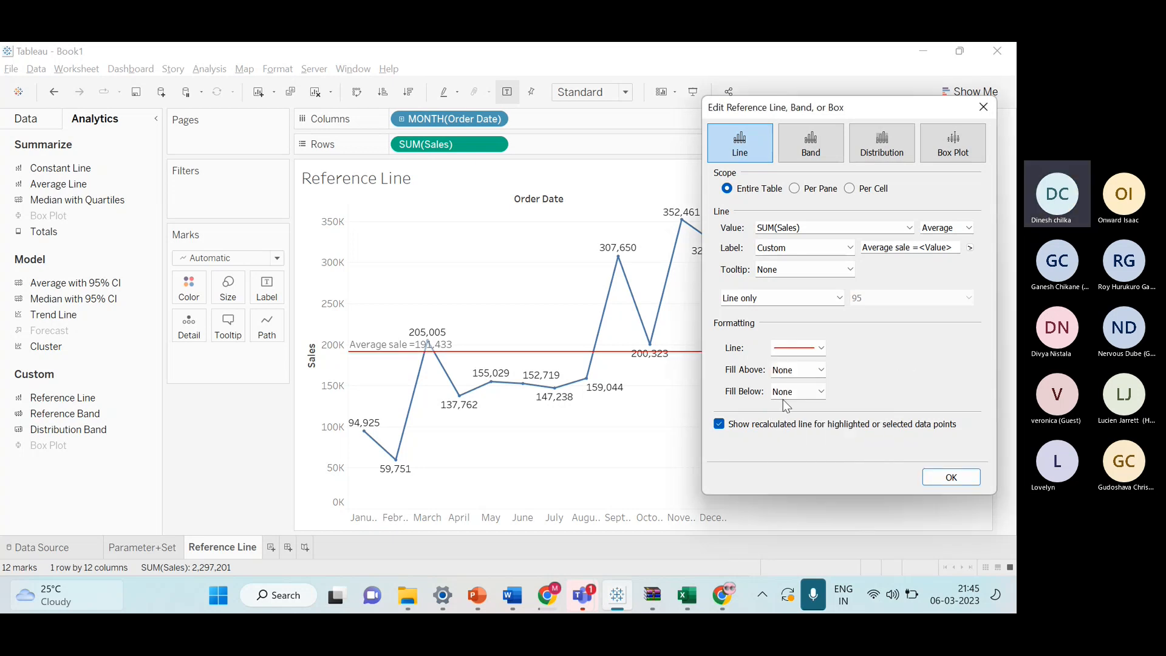
# Fill the area above the reference line with a light pink shade and apply the settings.
pyautogui.click(788, 375)
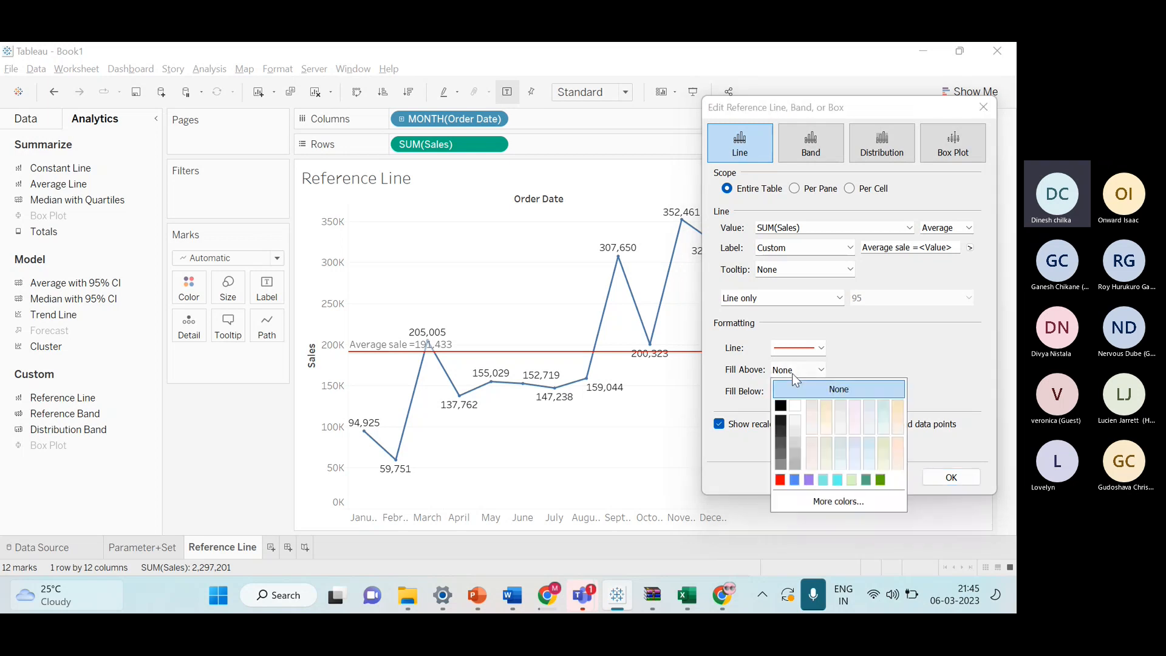
pyautogui.click(842, 427)
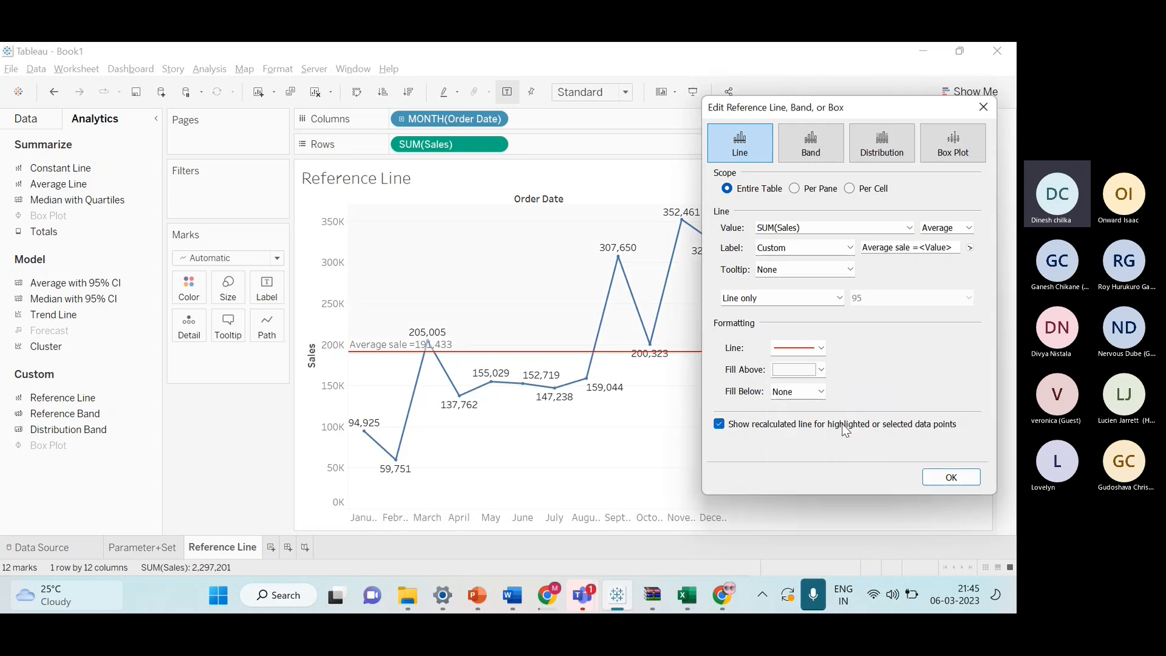
pyautogui.click(824, 390)
pyautogui.click(843, 402)
pyautogui.click(950, 477)
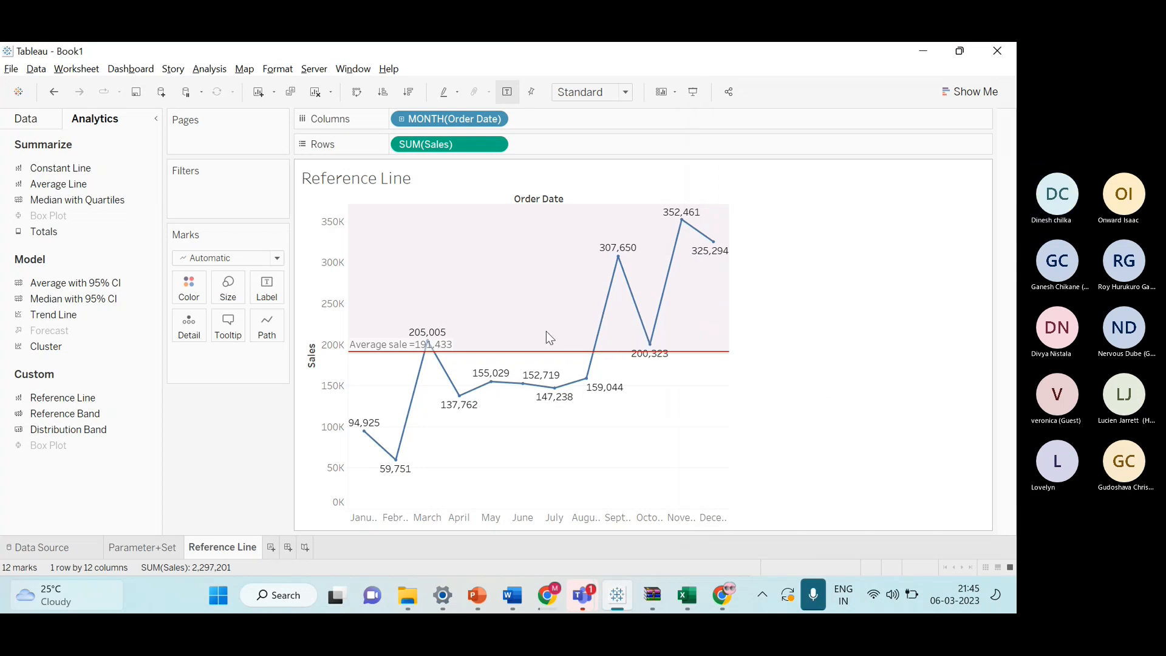
# Reopen the reference line's settings and set its fill above to None.
pyautogui.click(503, 352)
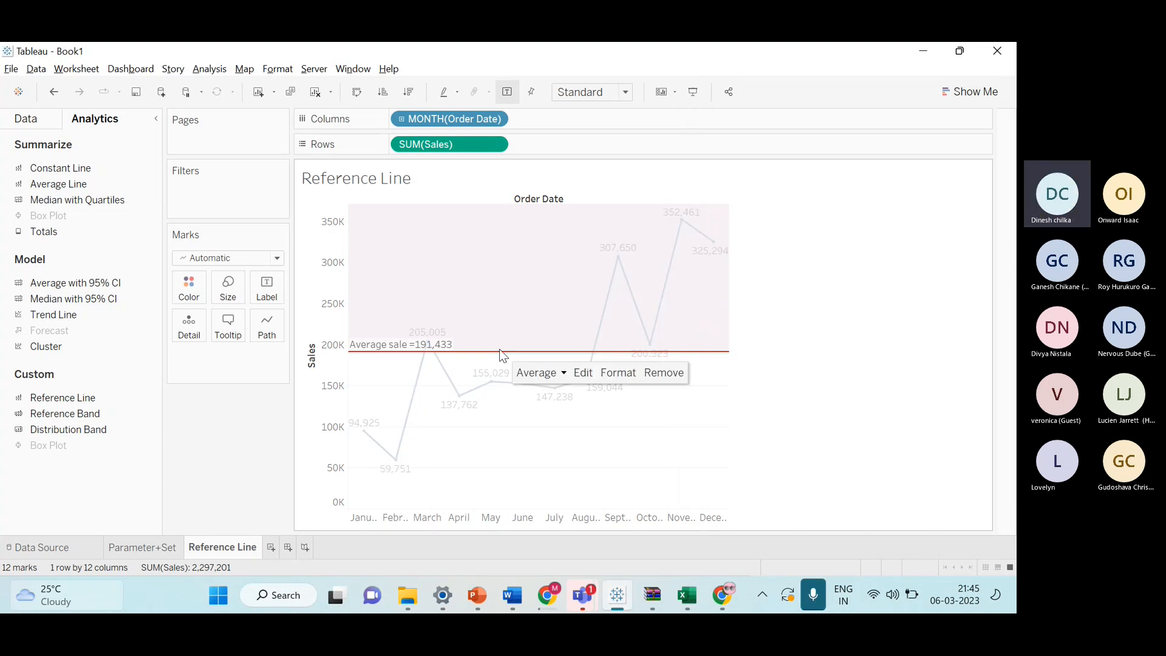
pyautogui.click(541, 358)
pyautogui.rightClick(541, 358)
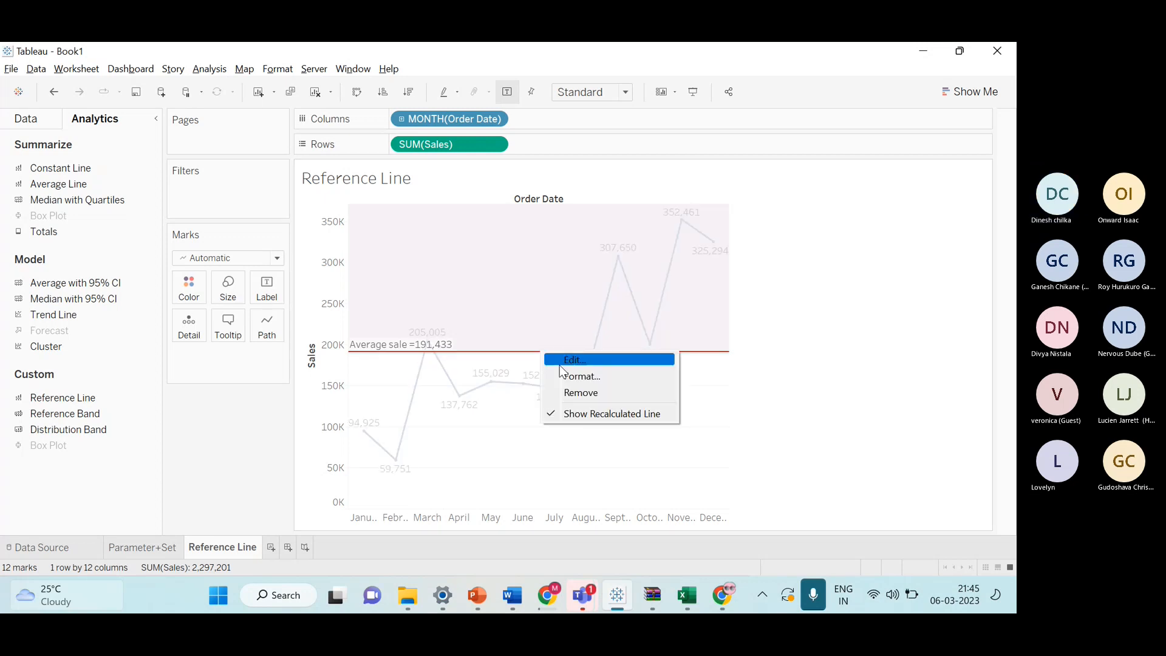
pyautogui.click(560, 365)
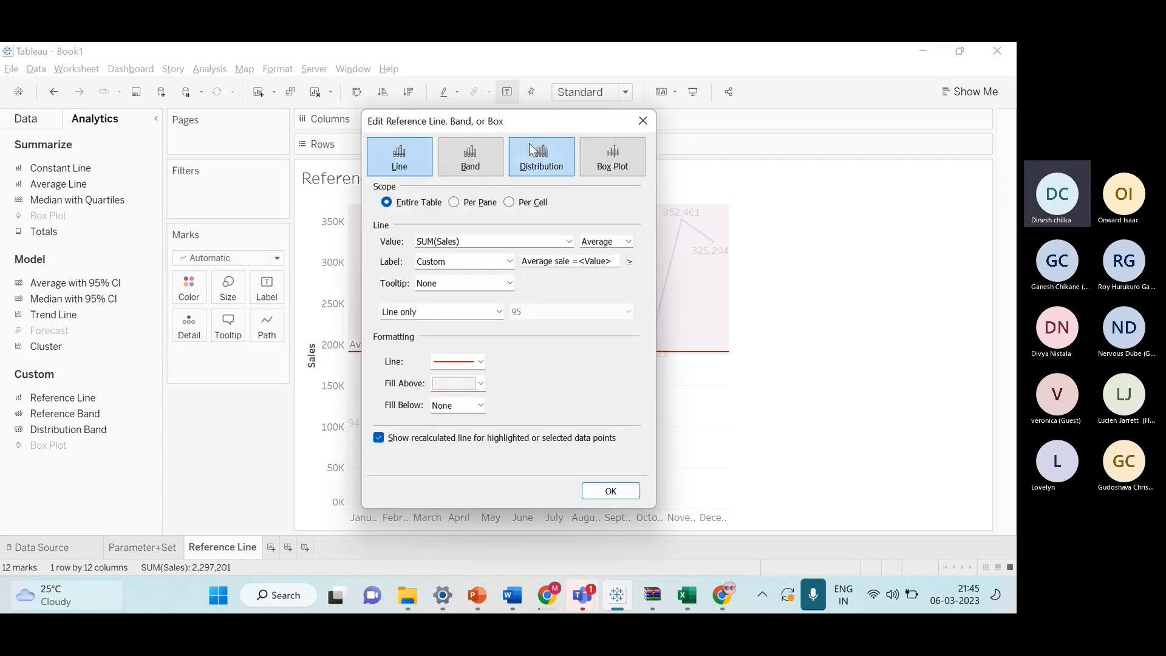
pyautogui.moveTo(547, 121); pyautogui.dragTo(824, 120)
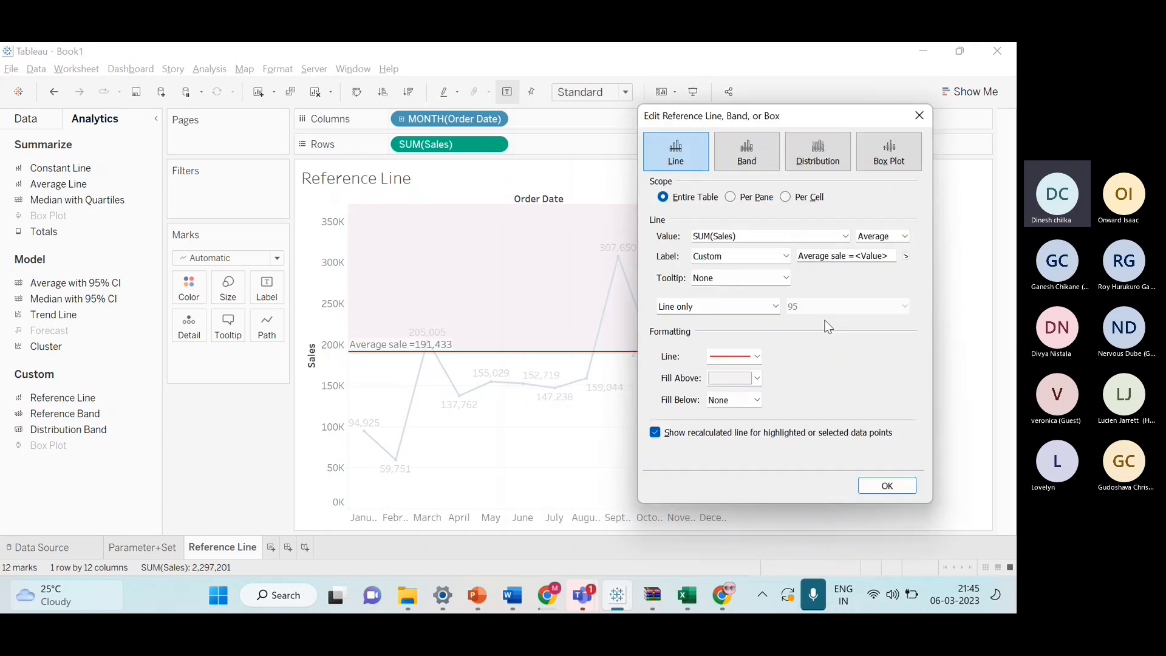
pyautogui.click(746, 378)
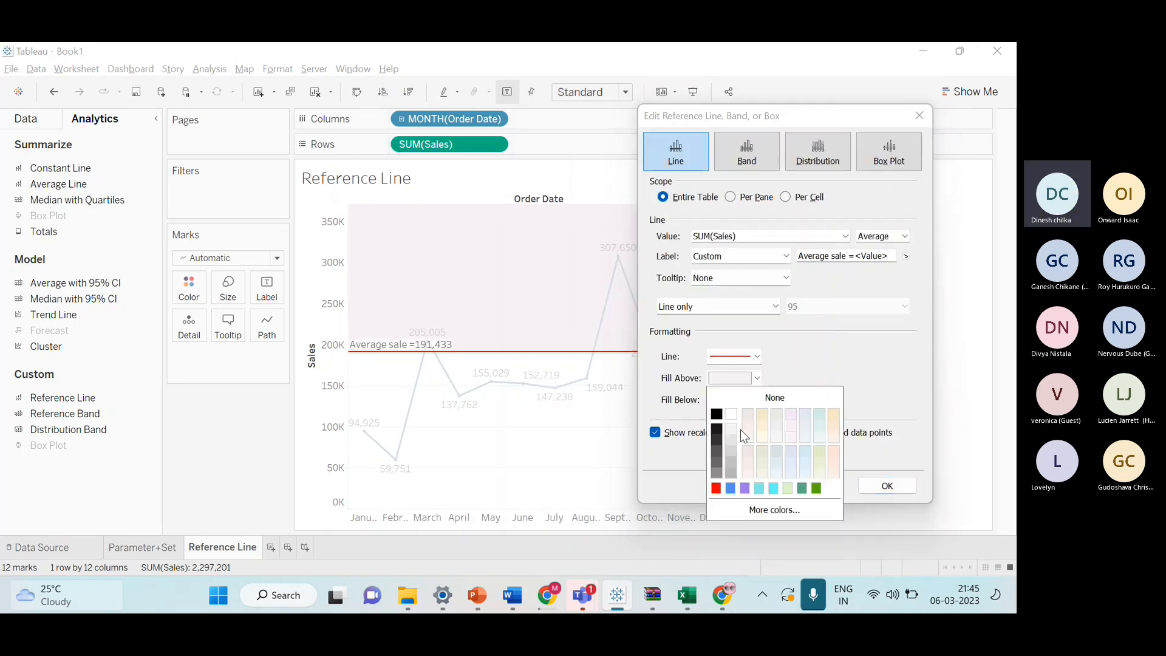
pyautogui.click(775, 397)
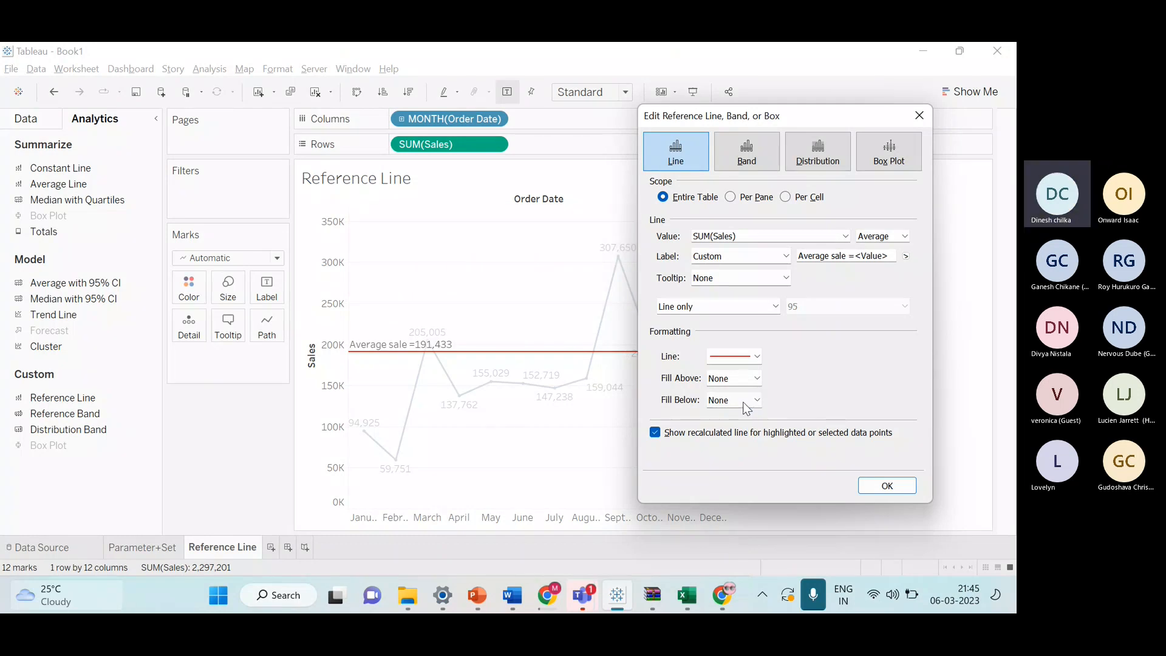
# Try a light fill below the reference line, reset it to None and confirm the dialog.
pyautogui.click(746, 405)
pyautogui.click(793, 477)
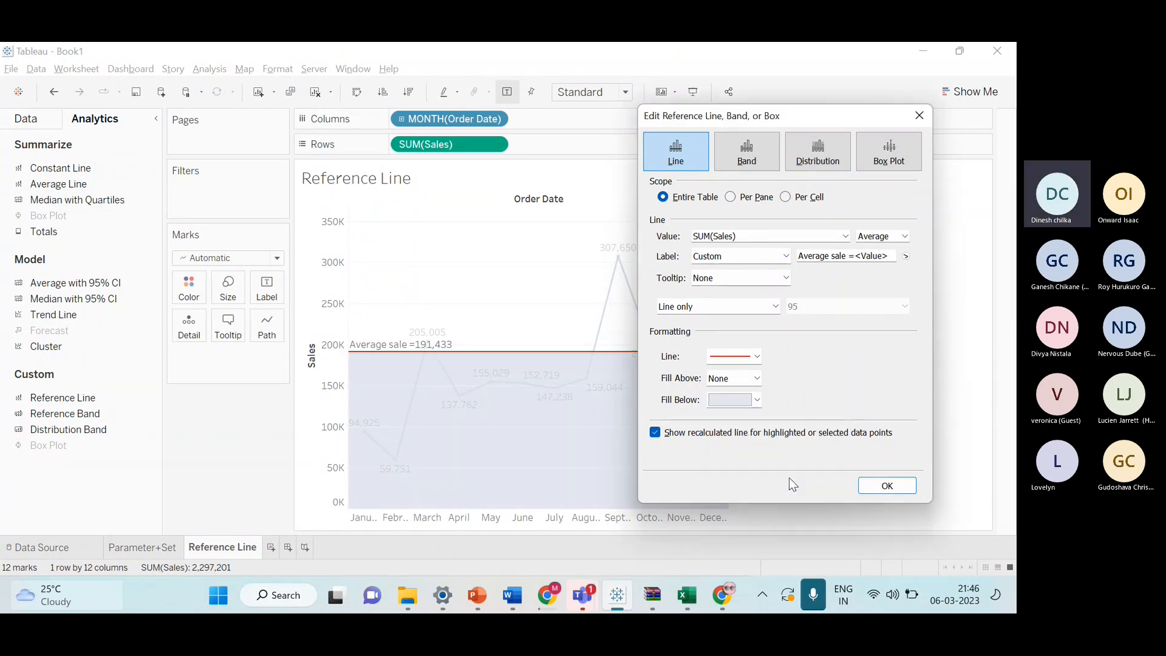
pyautogui.click(755, 406)
pyautogui.click(782, 427)
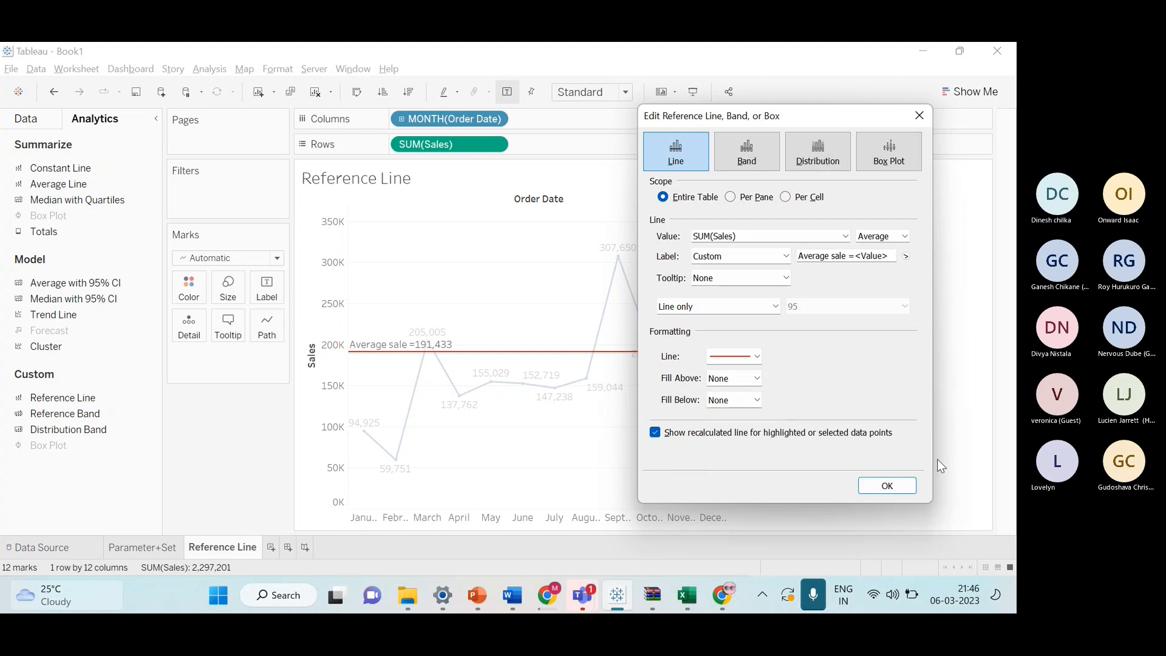
pyautogui.click(888, 486)
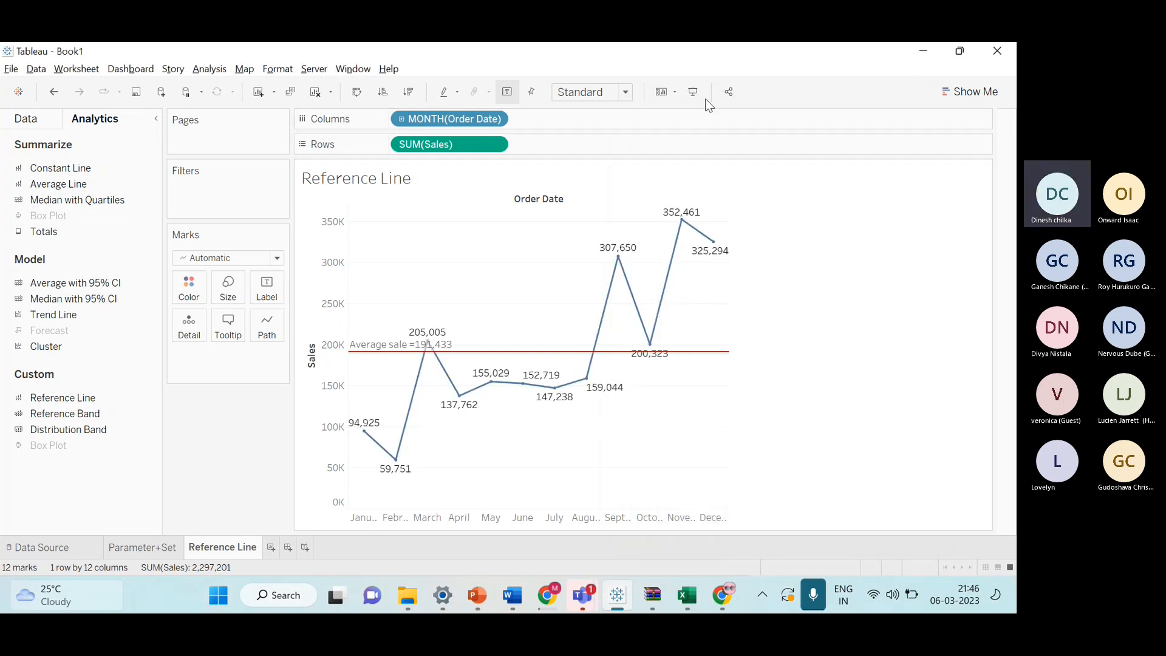
# Enter presentation mode to view the reference line chart full screen and exit it.
pyautogui.click(693, 92)
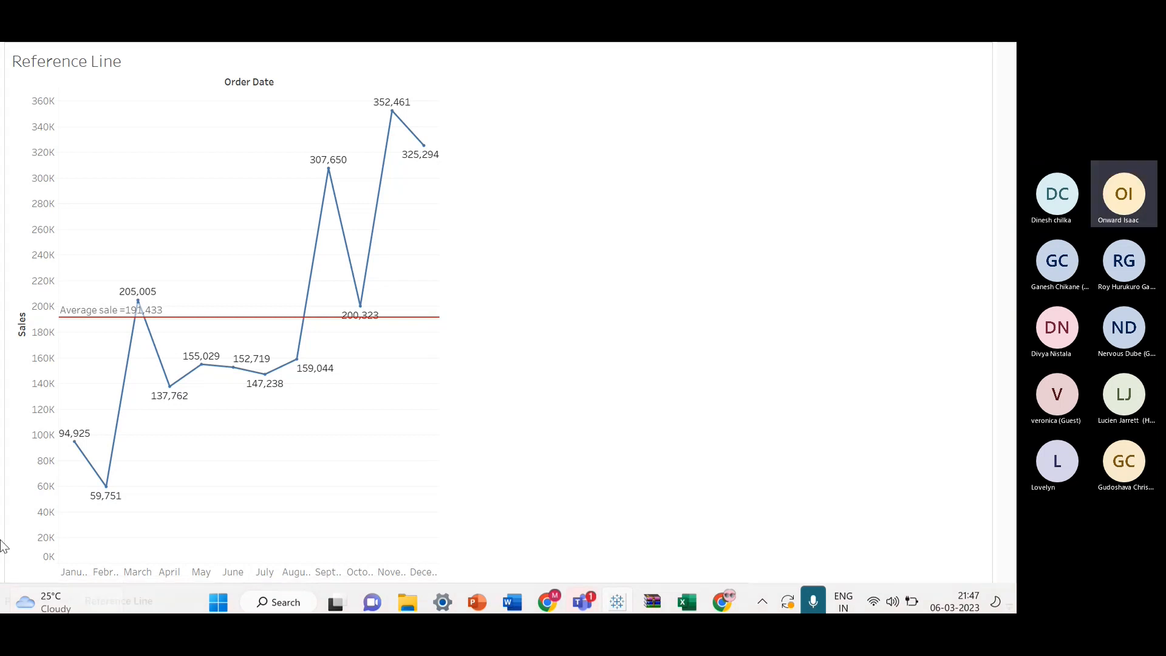
pyautogui.moveTo(2, 609)
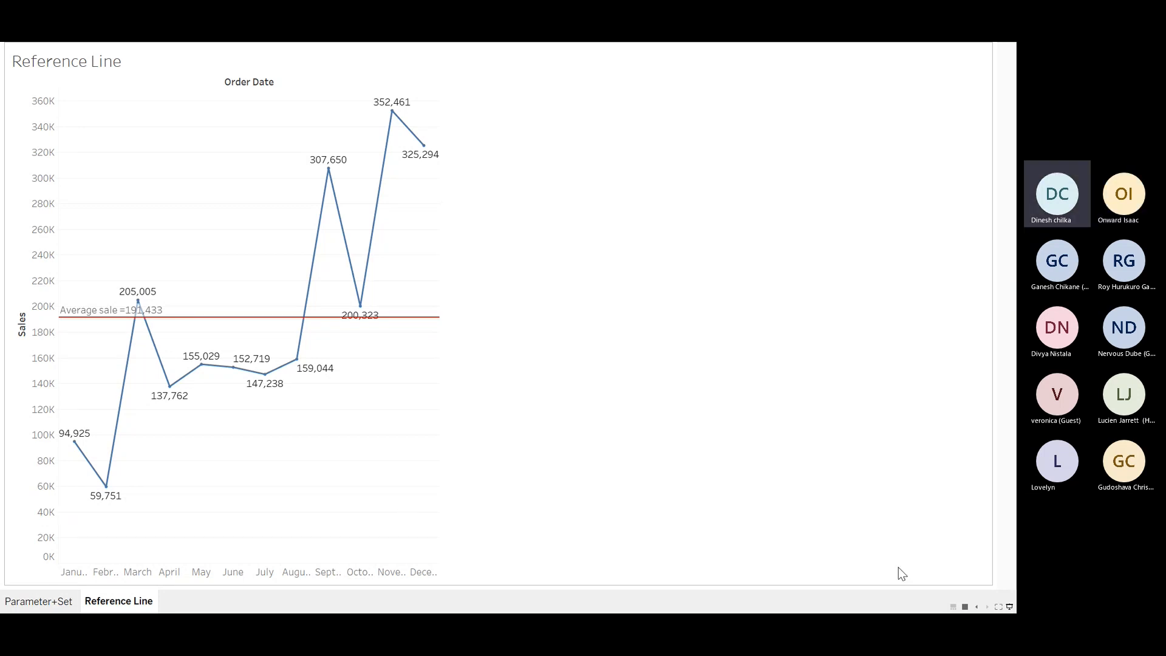
pyautogui.click(998, 607)
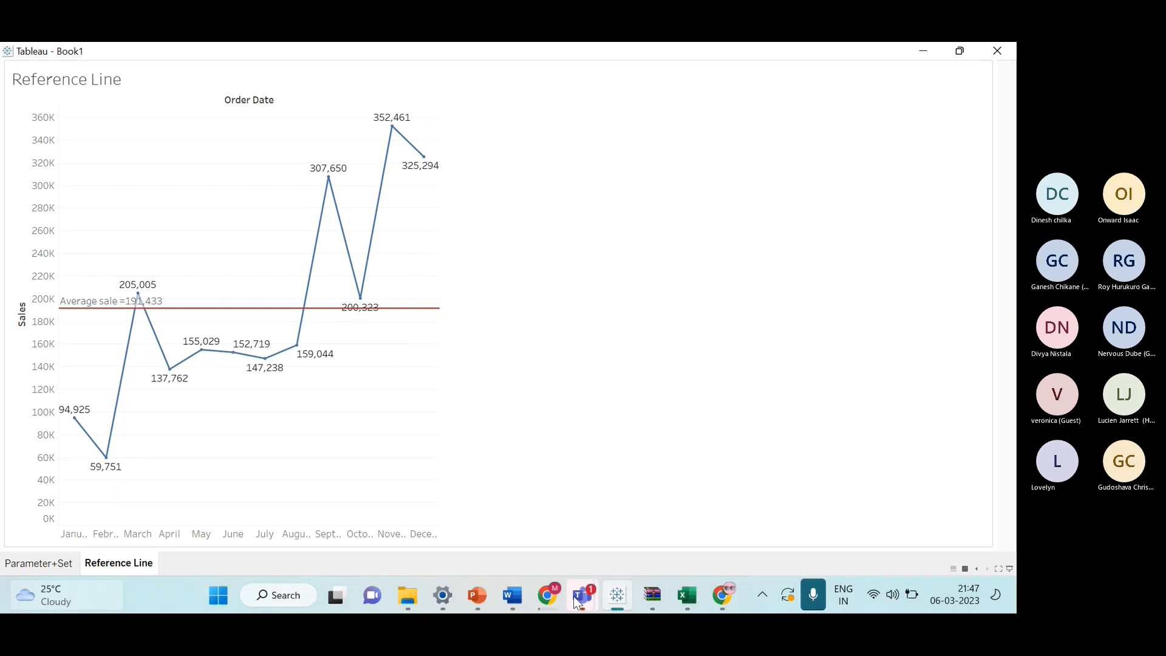
# Switch to the Teams meeting, mute the microphone and stop screen sharing.
pyautogui.moveTo(583, 595)
pyautogui.click(680, 476)
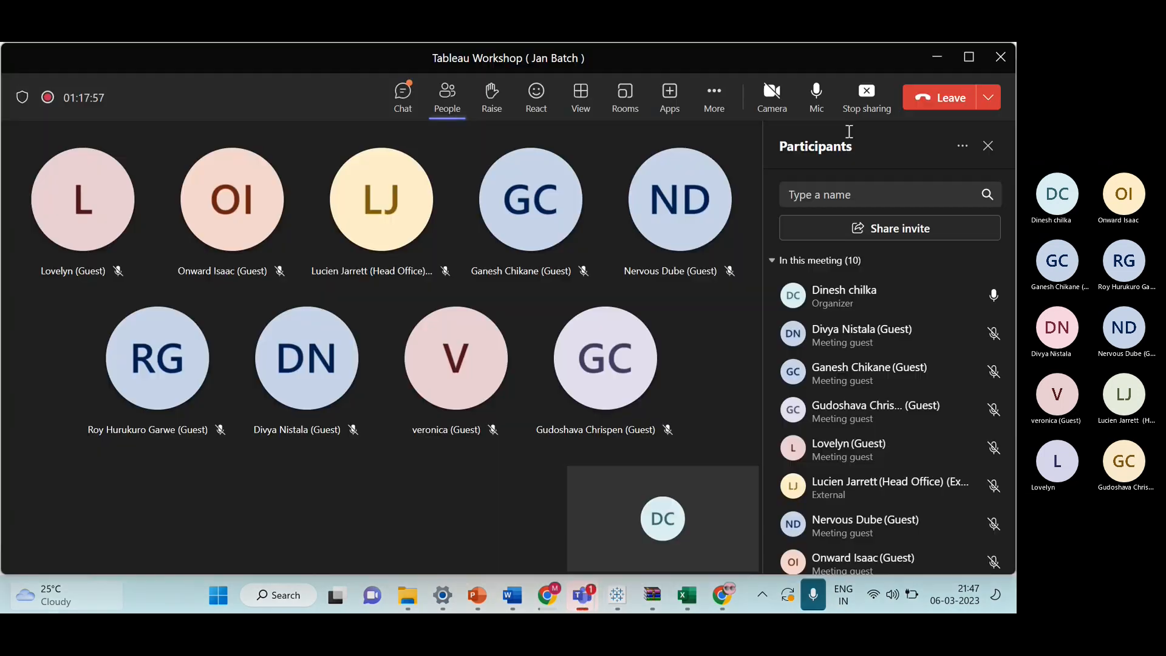
pyautogui.click(826, 107)
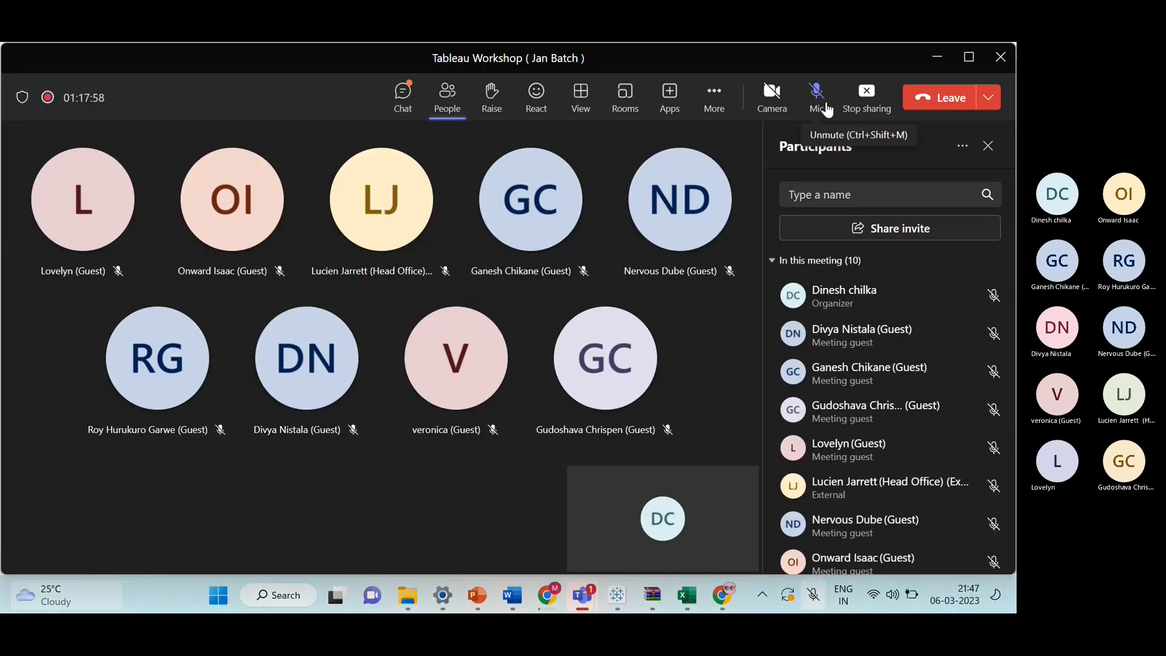
pyautogui.click(860, 105)
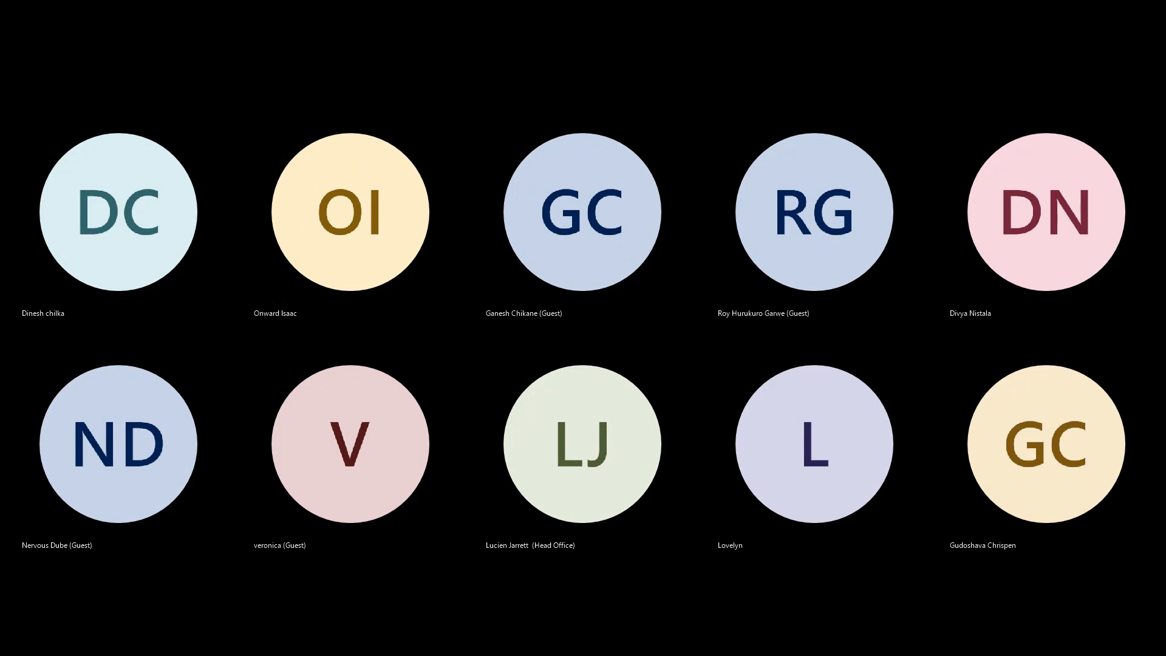
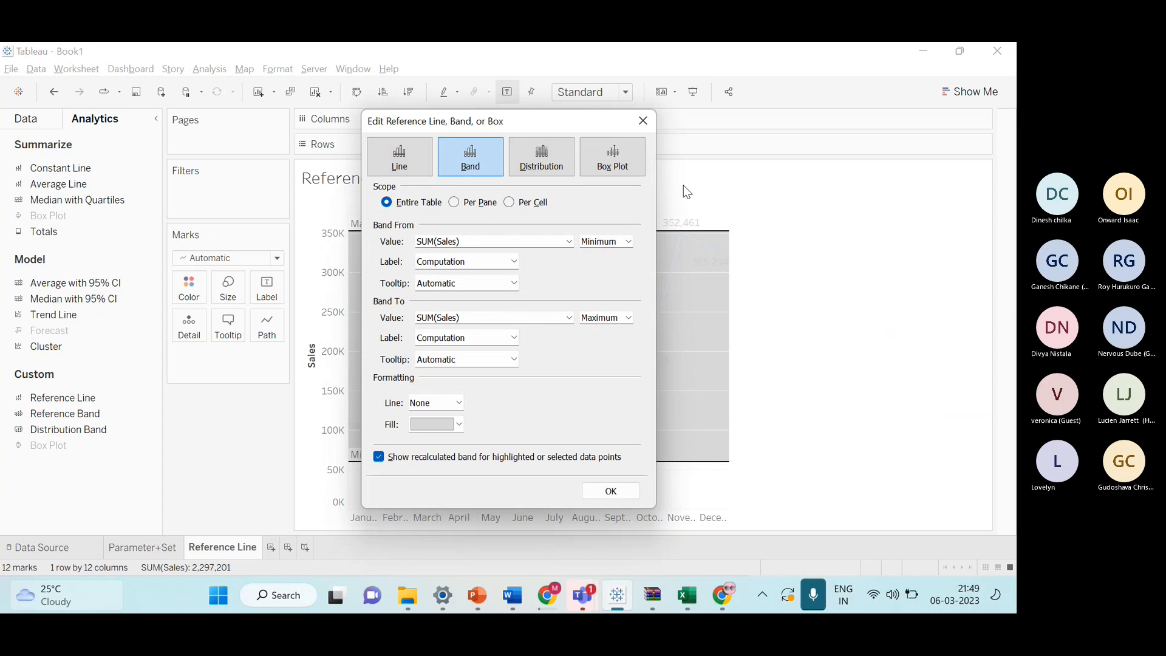
# Preview the minimum-to-maximum reference band full screen, exit presentation mode and undo the band.
pyautogui.click(644, 122)
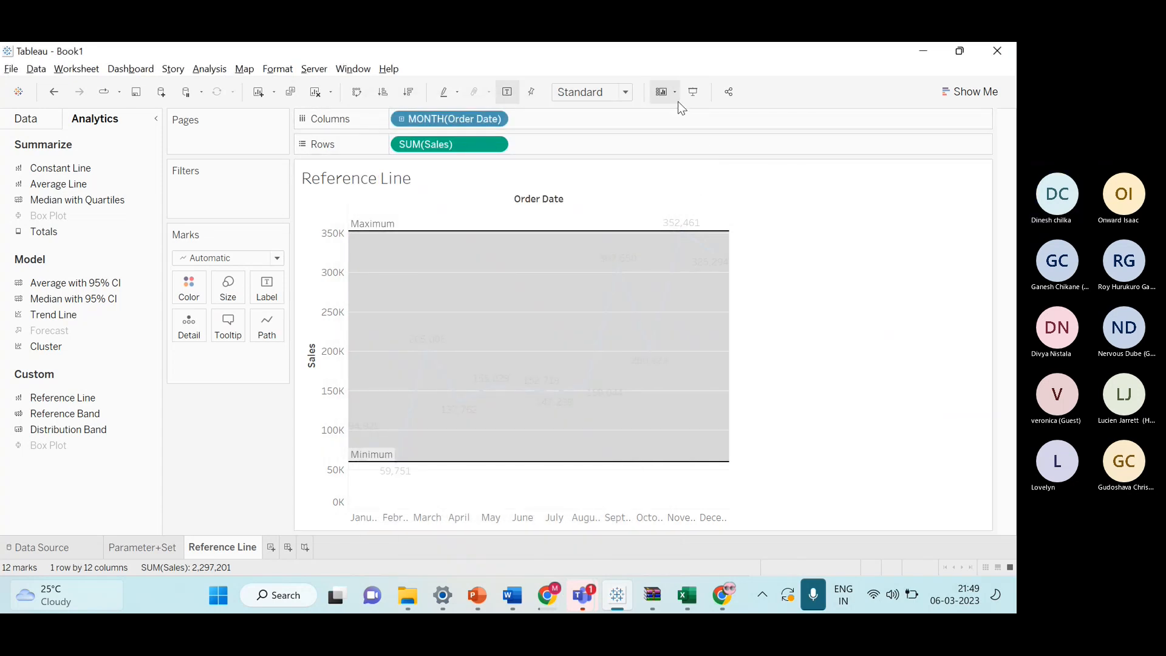
pyautogui.click(692, 93)
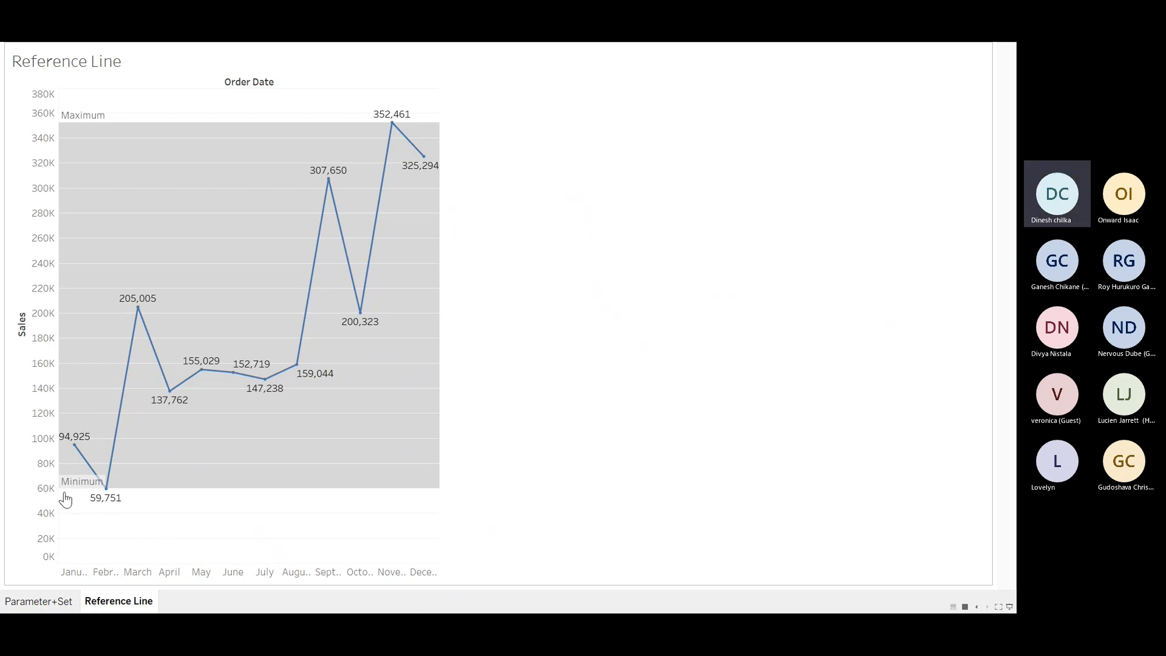
pyautogui.moveTo(103, 507)
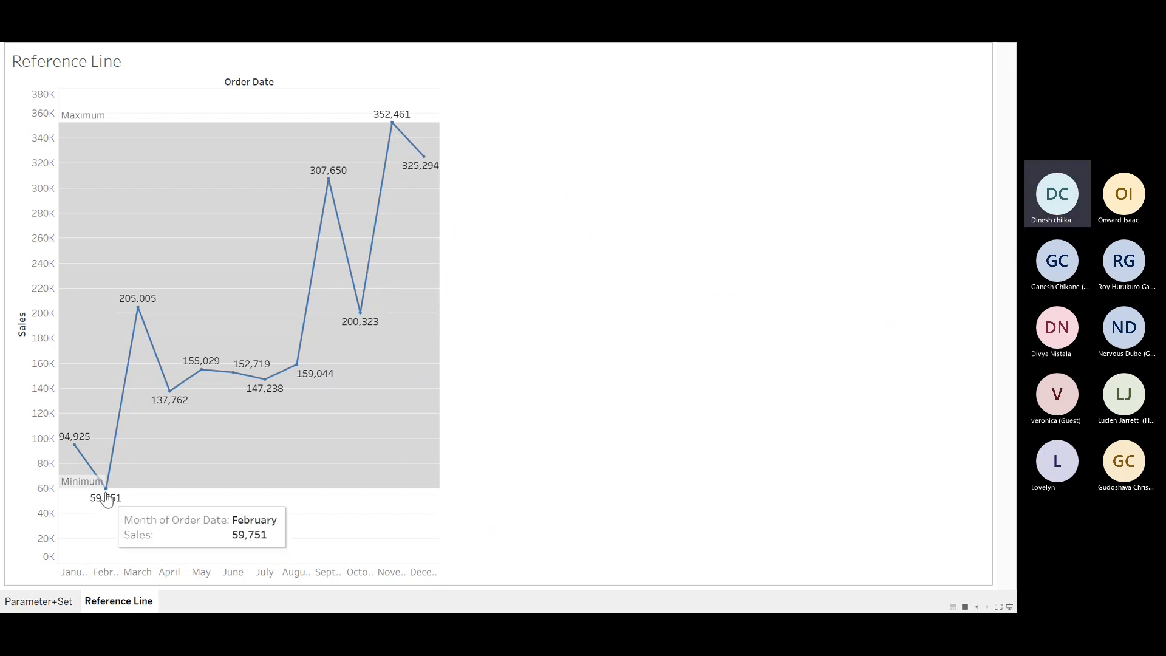
pyautogui.moveTo(394, 127)
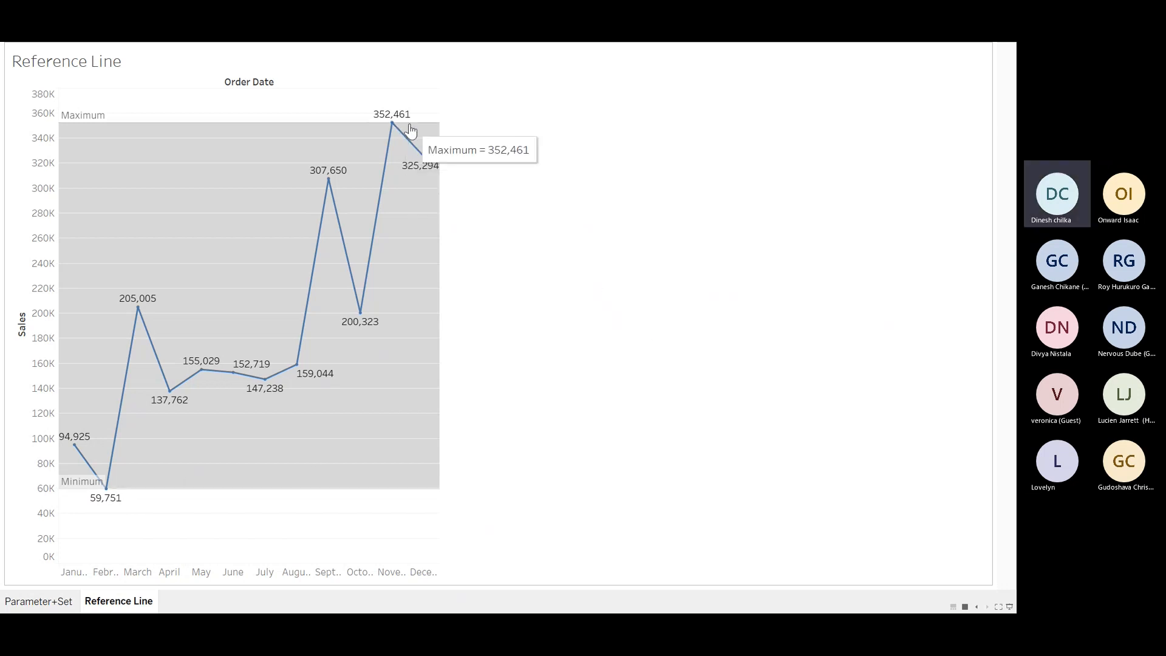
pyautogui.click(1010, 607)
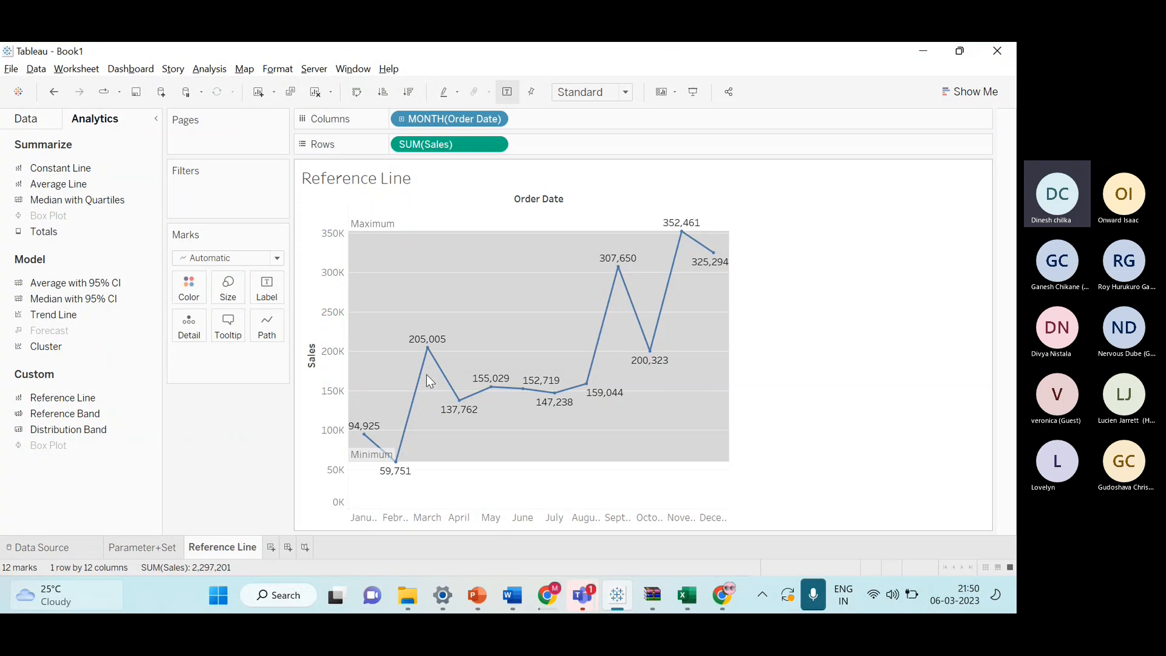
pyautogui.hotkey('ctrl', 'z')
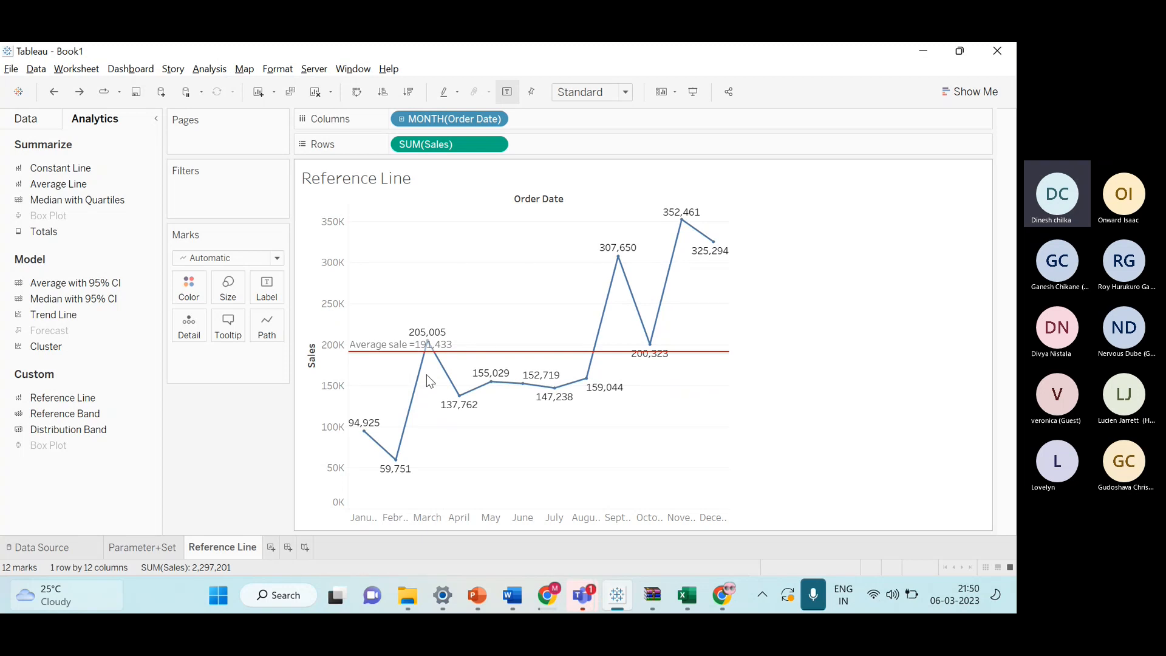
# Edit the average sales reference line and change its scope to Per Cell.
pyautogui.rightClick(450, 352)
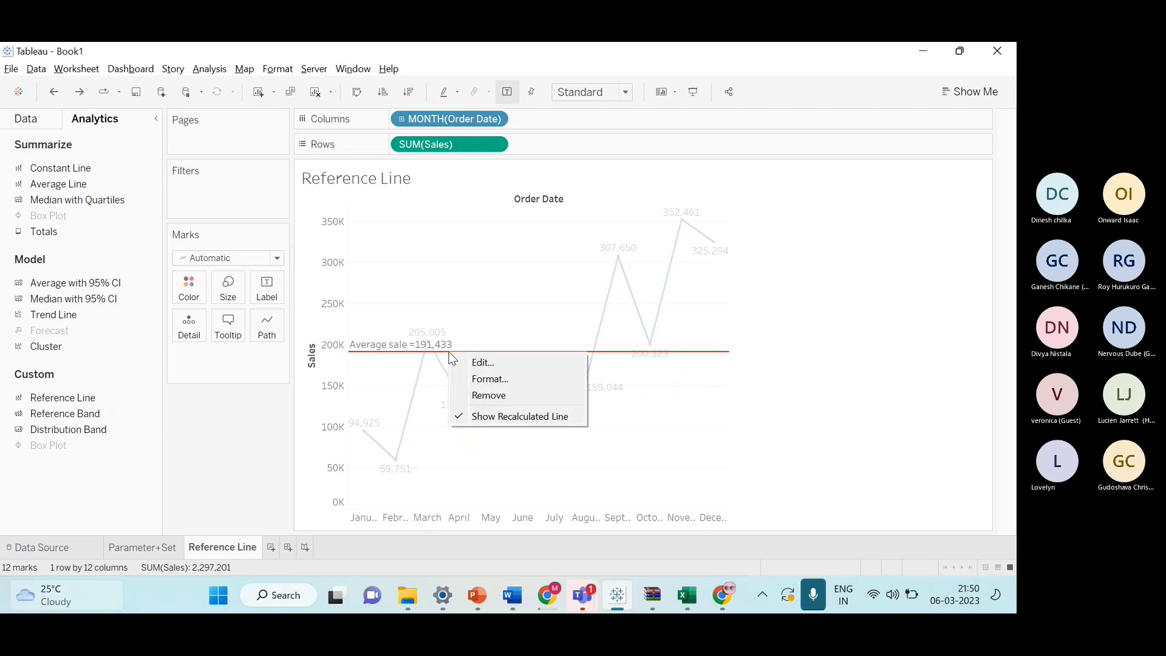
pyautogui.click(514, 369)
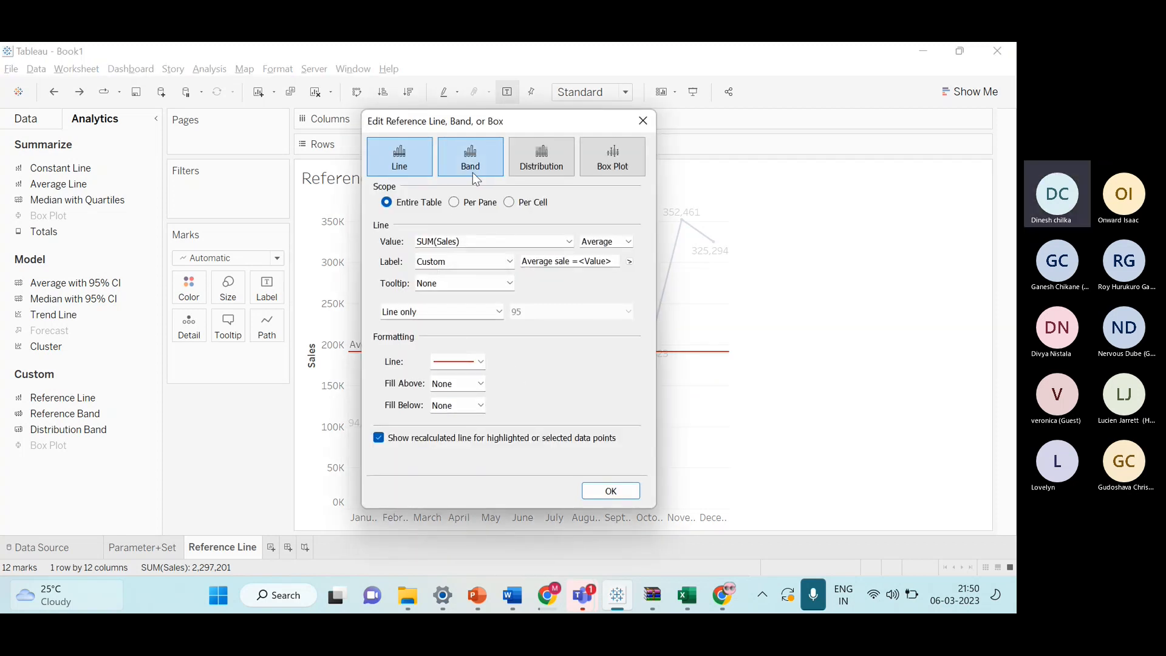
pyautogui.click(473, 174)
pyautogui.click(399, 159)
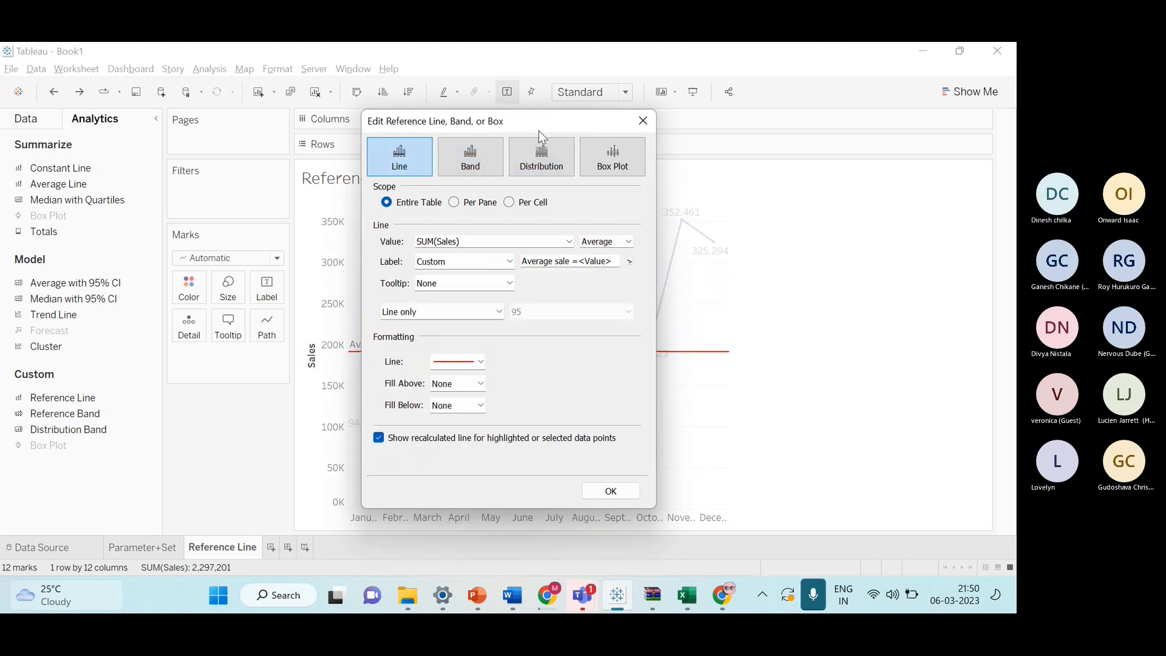
pyautogui.moveTo(538, 130); pyautogui.dragTo(914, 104)
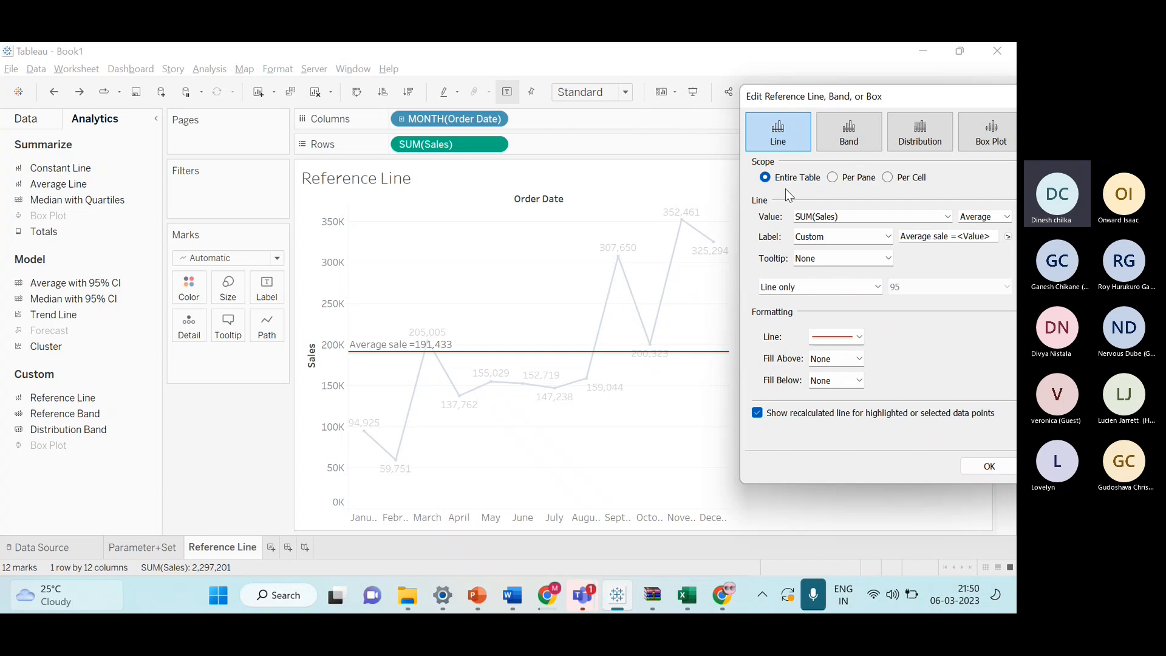
pyautogui.click(838, 179)
pyautogui.click(894, 181)
pyautogui.click(984, 466)
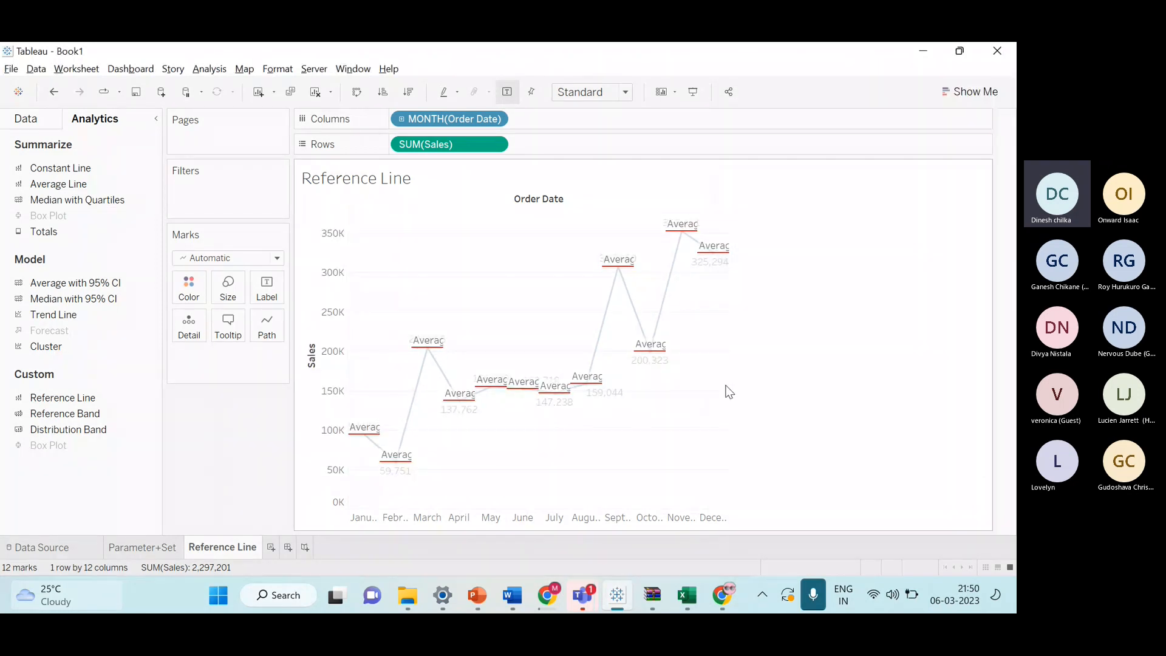
# View the per-cell reference lines in presentation mode, exit it and inspect the monthly mark tooltips.
pyautogui.press('F7')
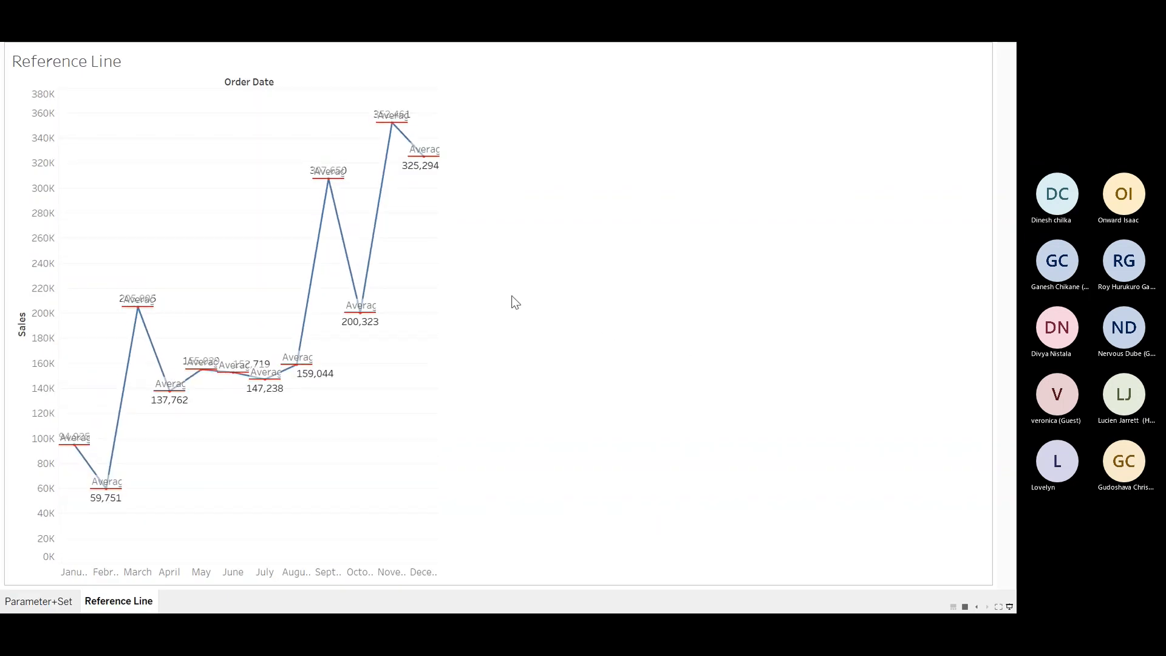
pyautogui.moveTo(140, 326)
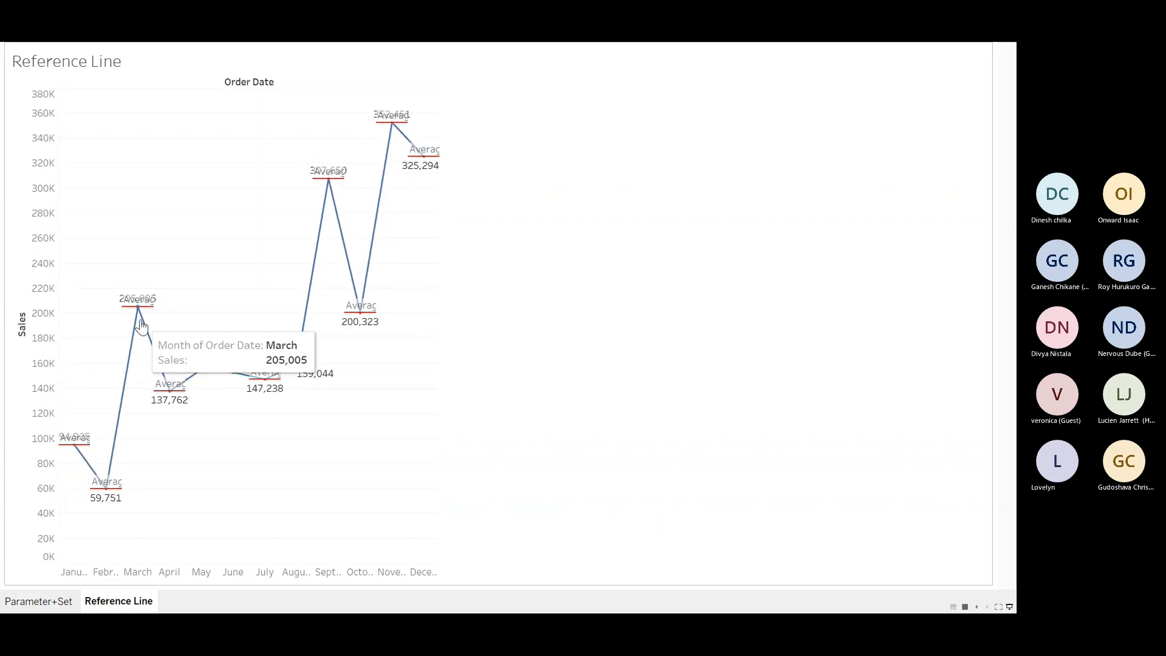
pyautogui.click(1006, 606)
pyautogui.moveTo(650, 362)
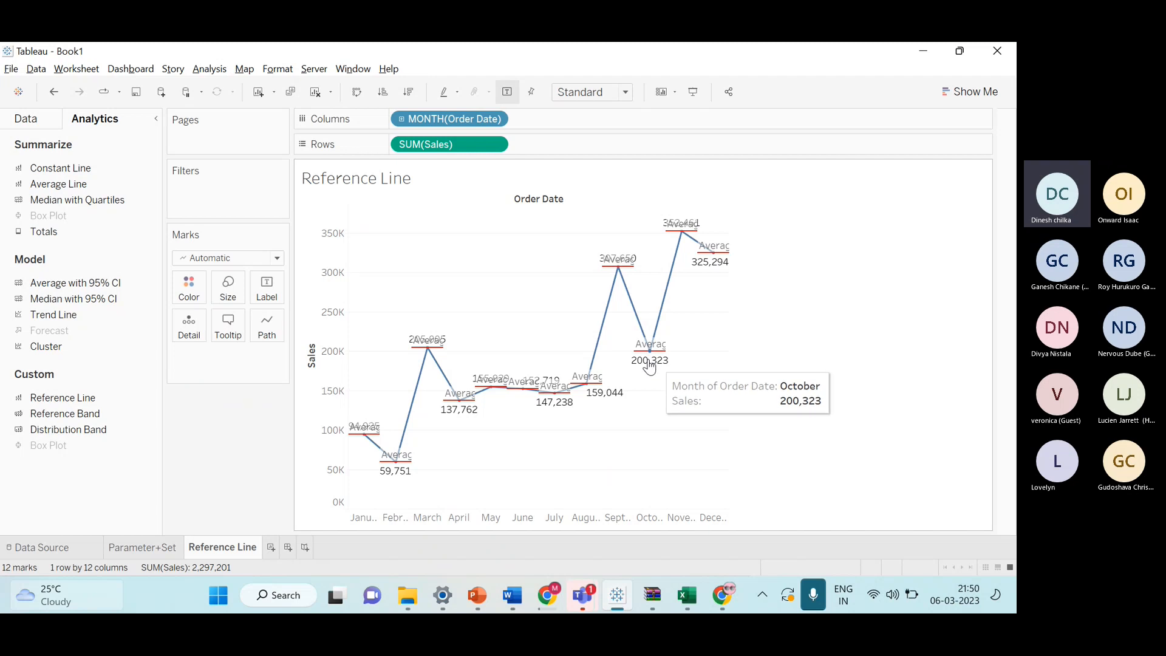
pyautogui.moveTo(425, 350)
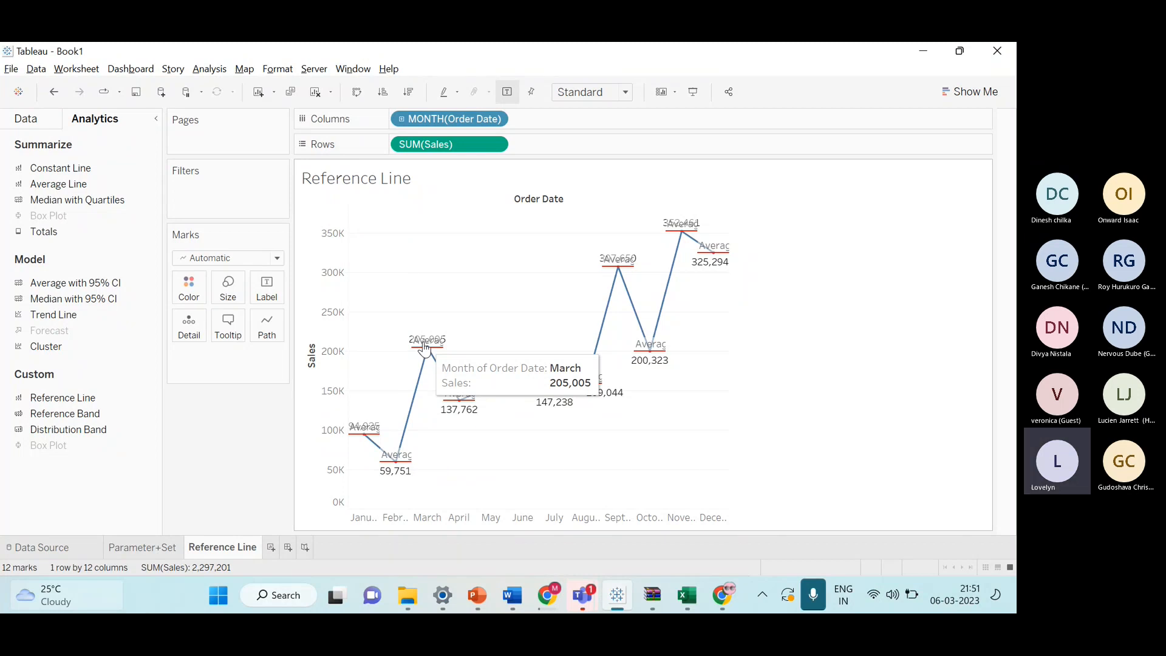
pyautogui.rightClick(425, 348)
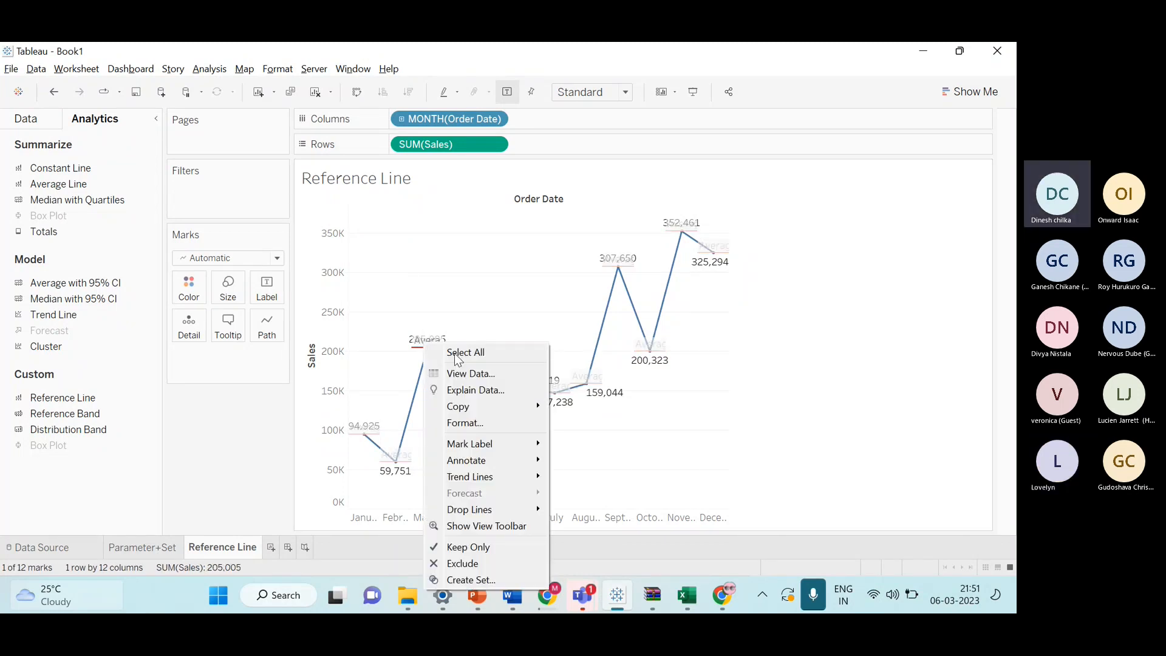
pyautogui.click(424, 346)
pyautogui.rightClick(417, 344)
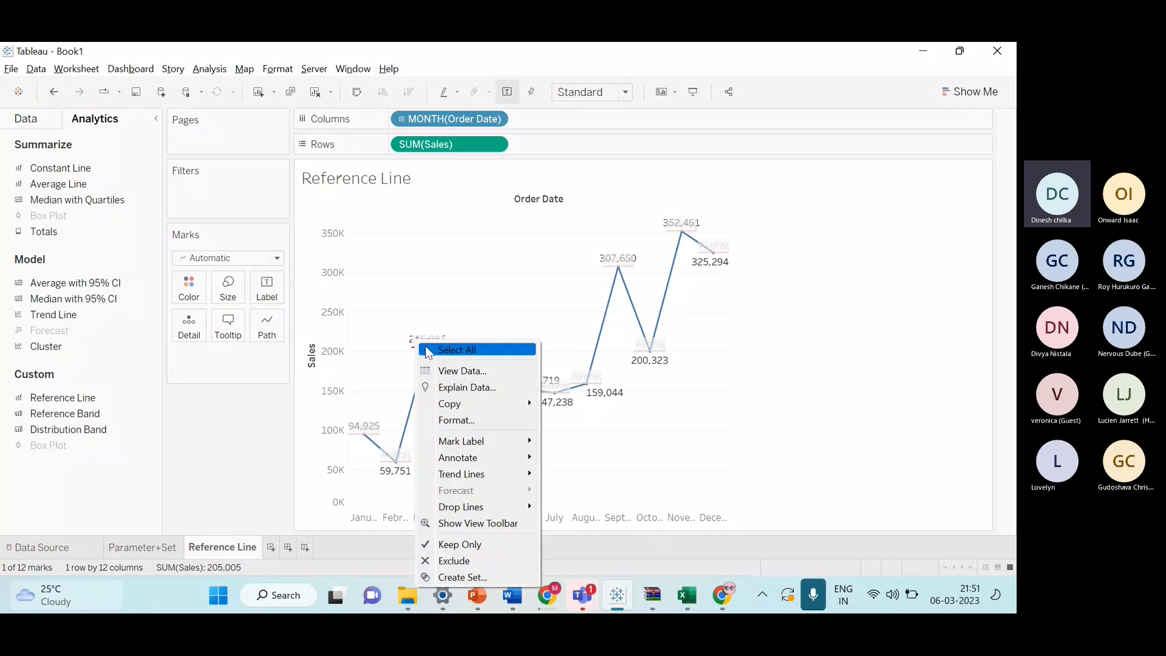
pyautogui.click(395, 462)
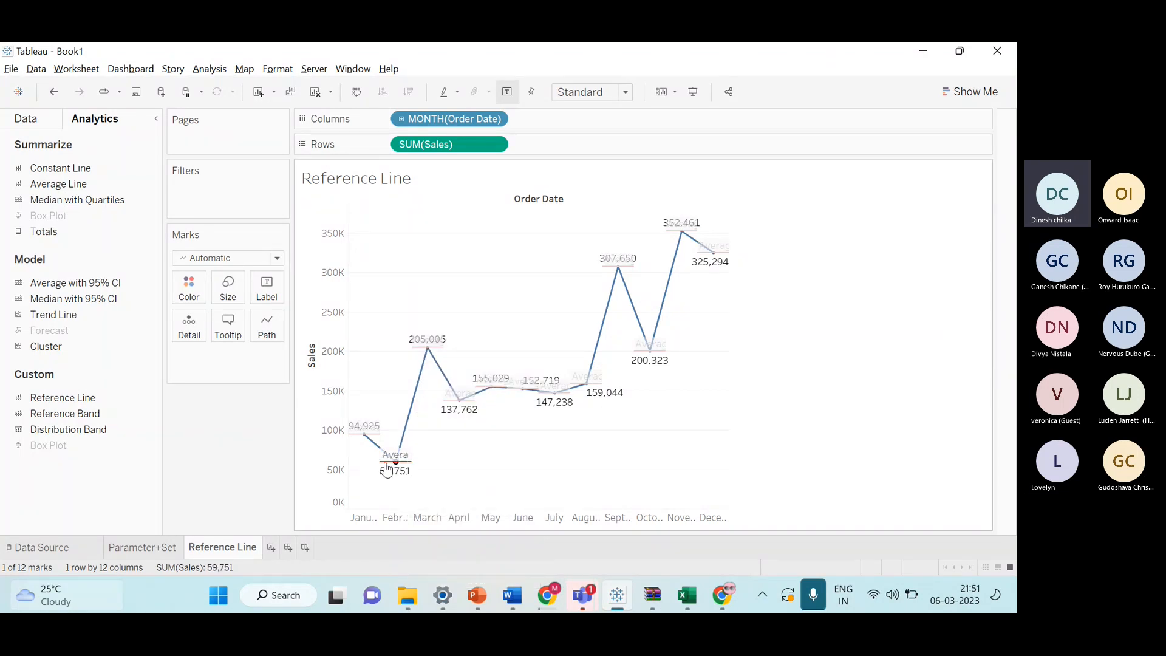
pyautogui.rightClick(392, 462)
pyautogui.click(431, 365)
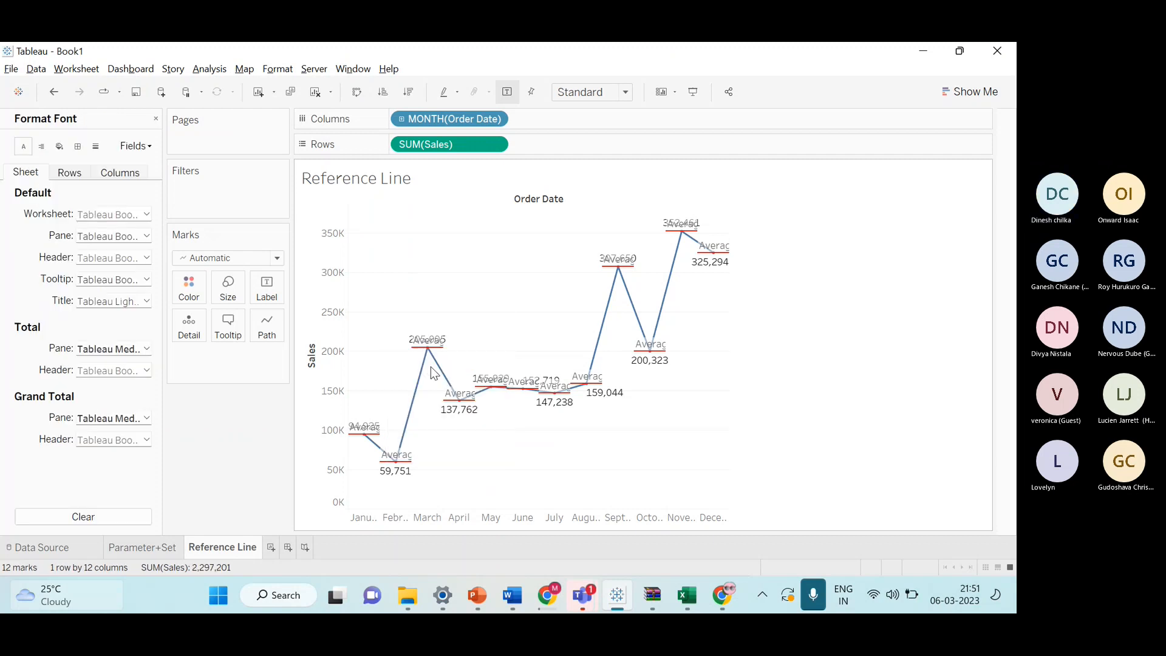
pyautogui.click(157, 119)
# Set the average sales reference line's scope to Per Pane and close the format pane.
pyautogui.doubleClick(113, 397)
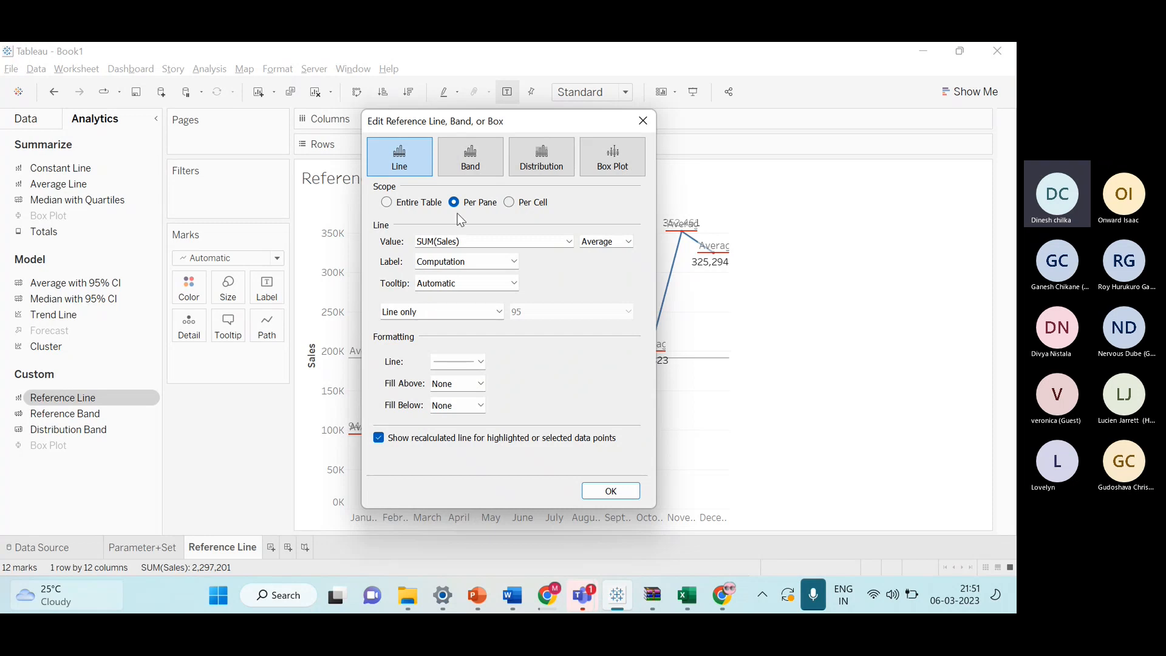
pyautogui.click(643, 121)
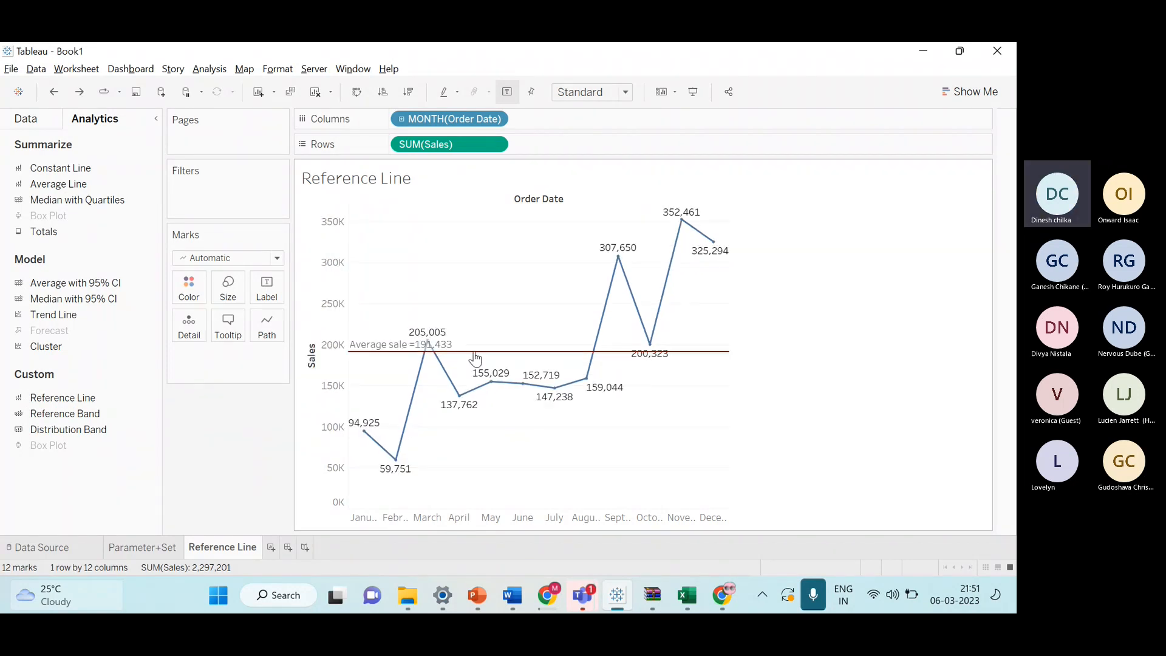
pyautogui.rightClick(508, 356)
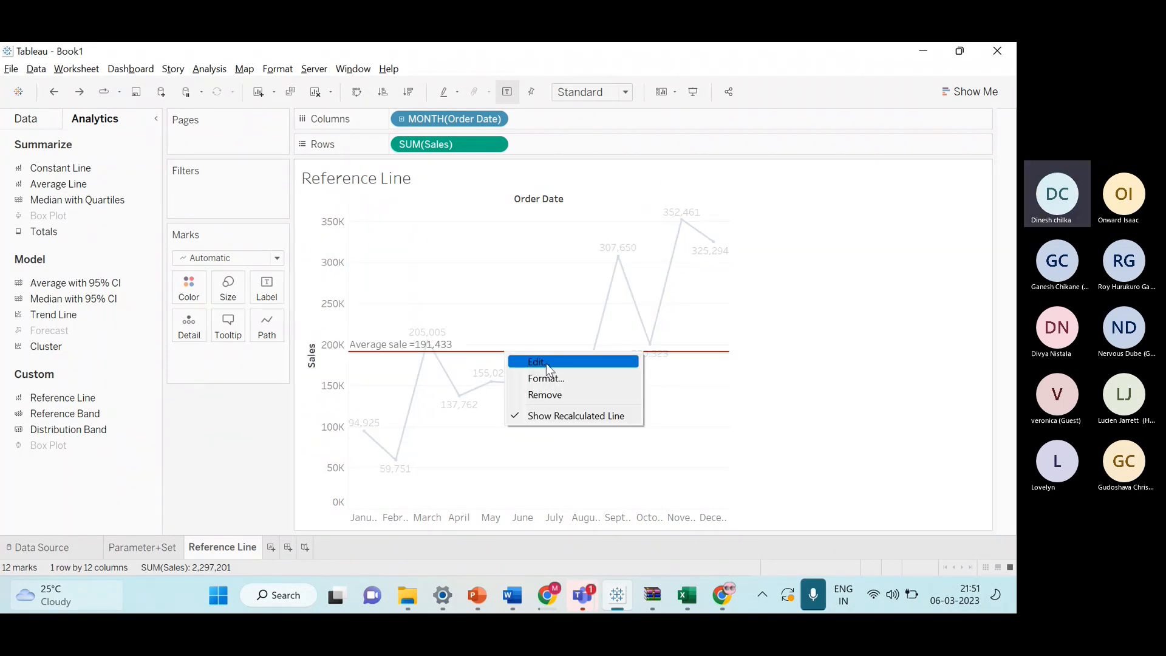
pyautogui.click(548, 373)
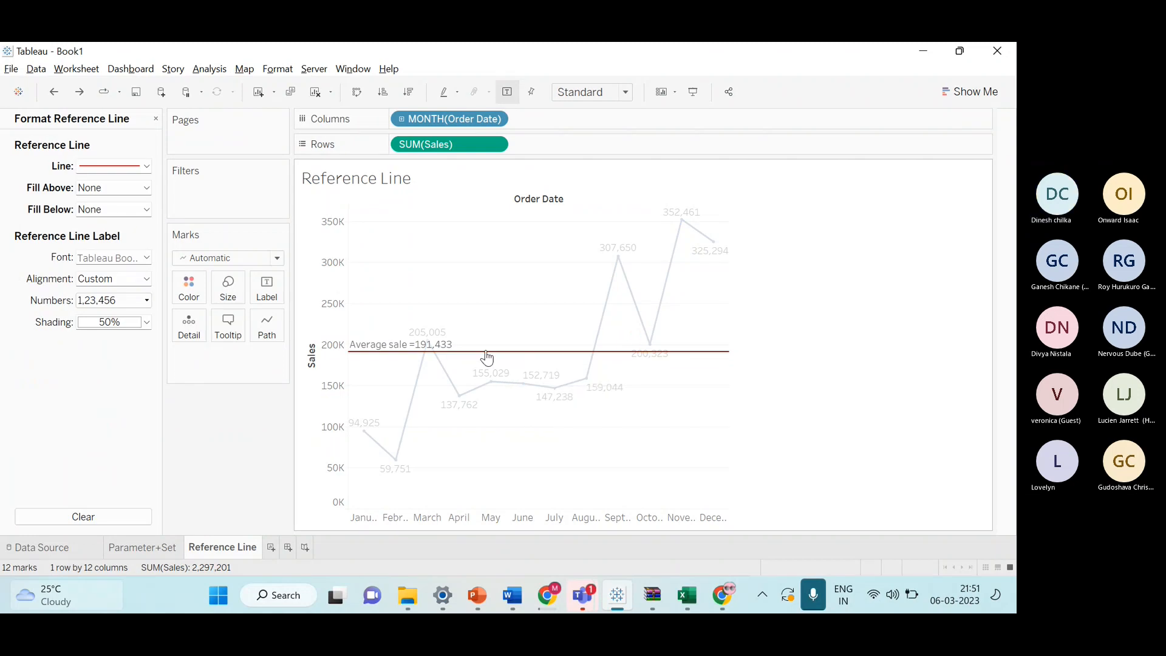
pyautogui.rightClick(486, 350)
pyautogui.click(514, 361)
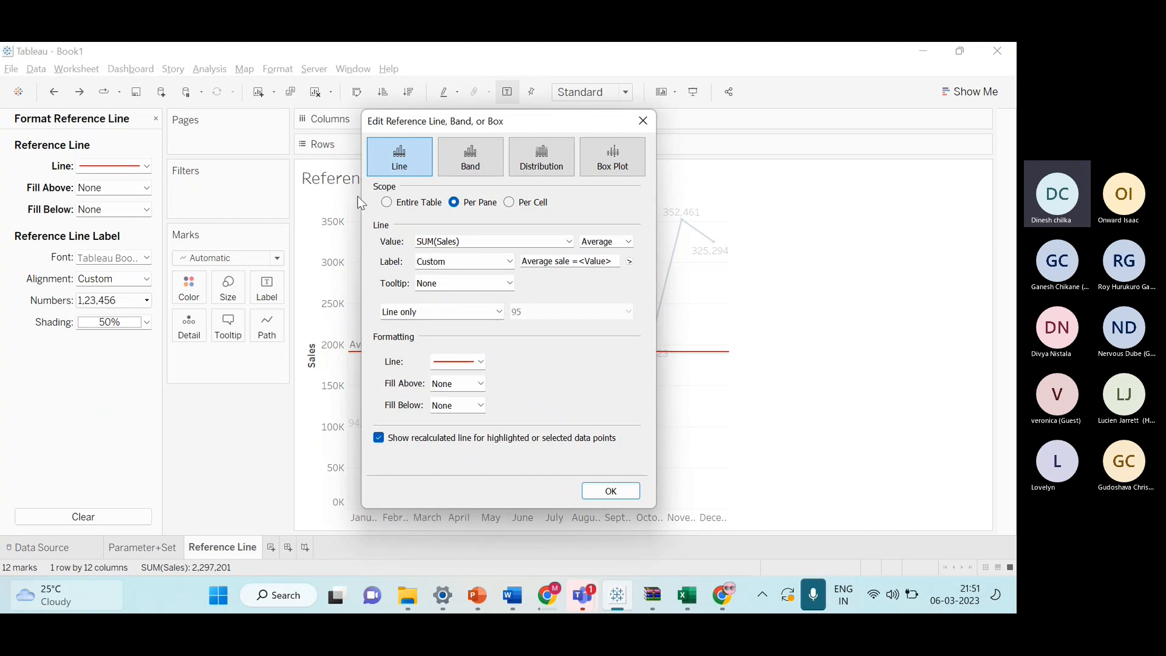
pyautogui.moveTo(528, 120); pyautogui.dragTo(803, 111)
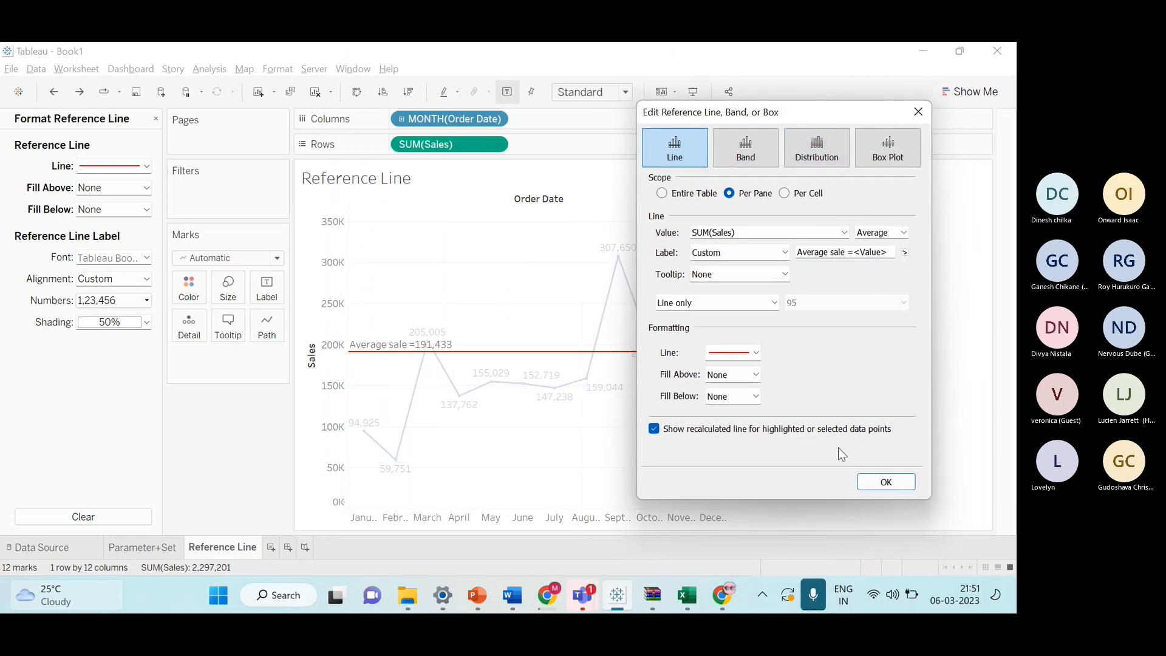
pyautogui.click(886, 482)
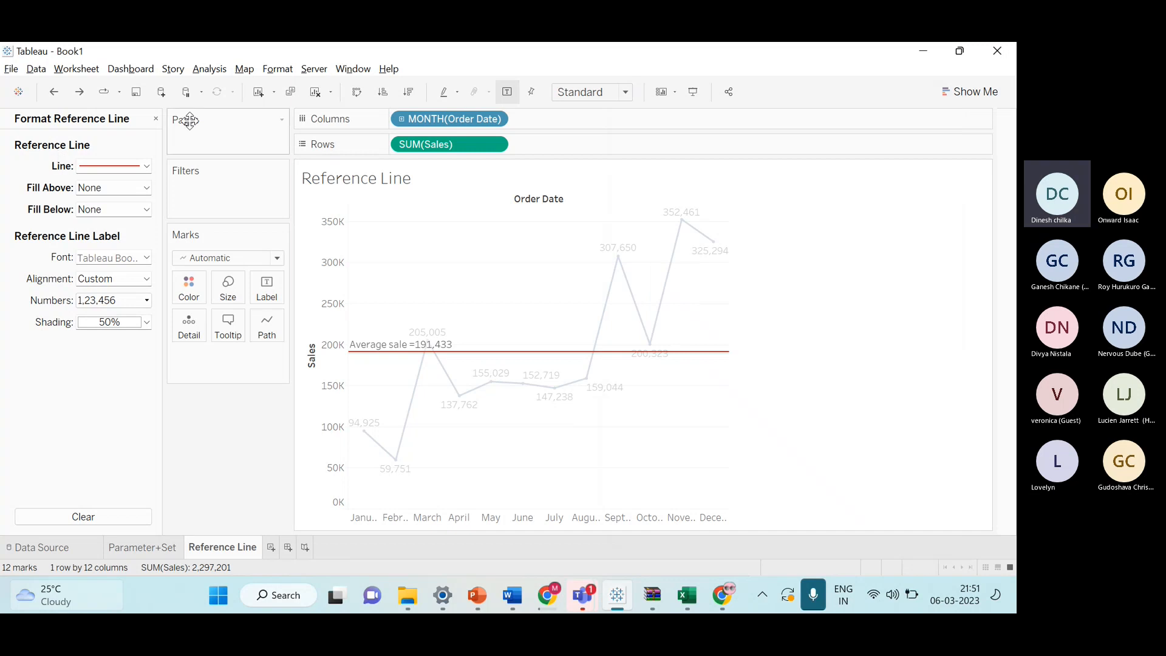
pyautogui.click(156, 119)
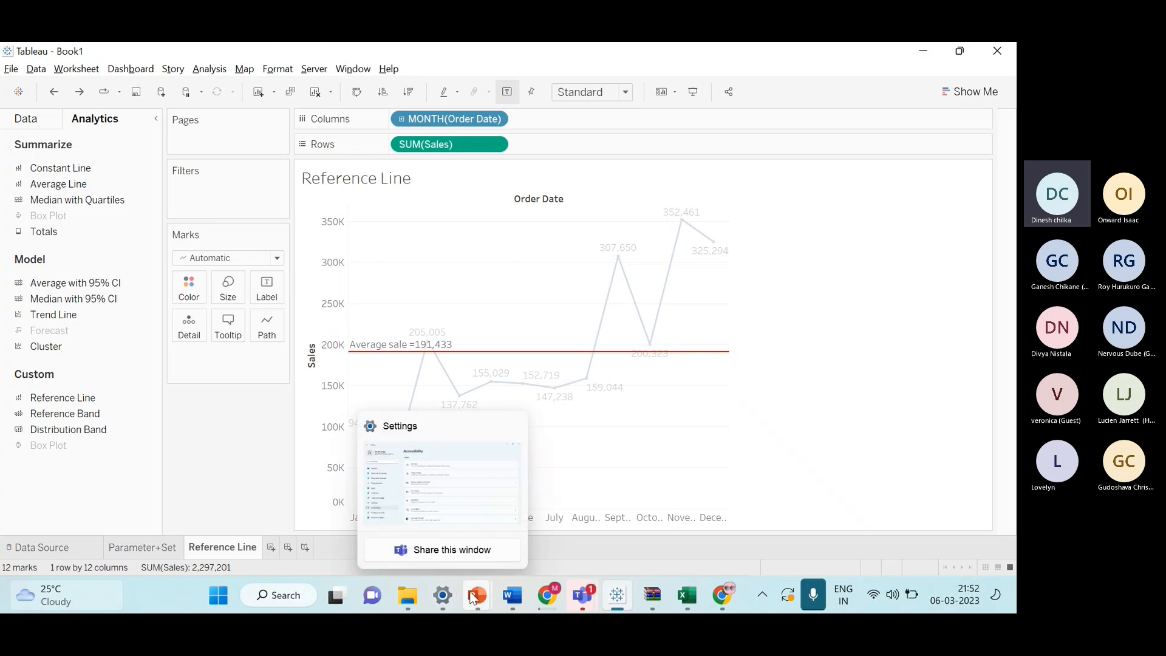
# Switch to the PowerPoint workshop deck and scroll to the Forecasting slide.
pyautogui.moveTo(477, 594)
pyautogui.click(534, 504)
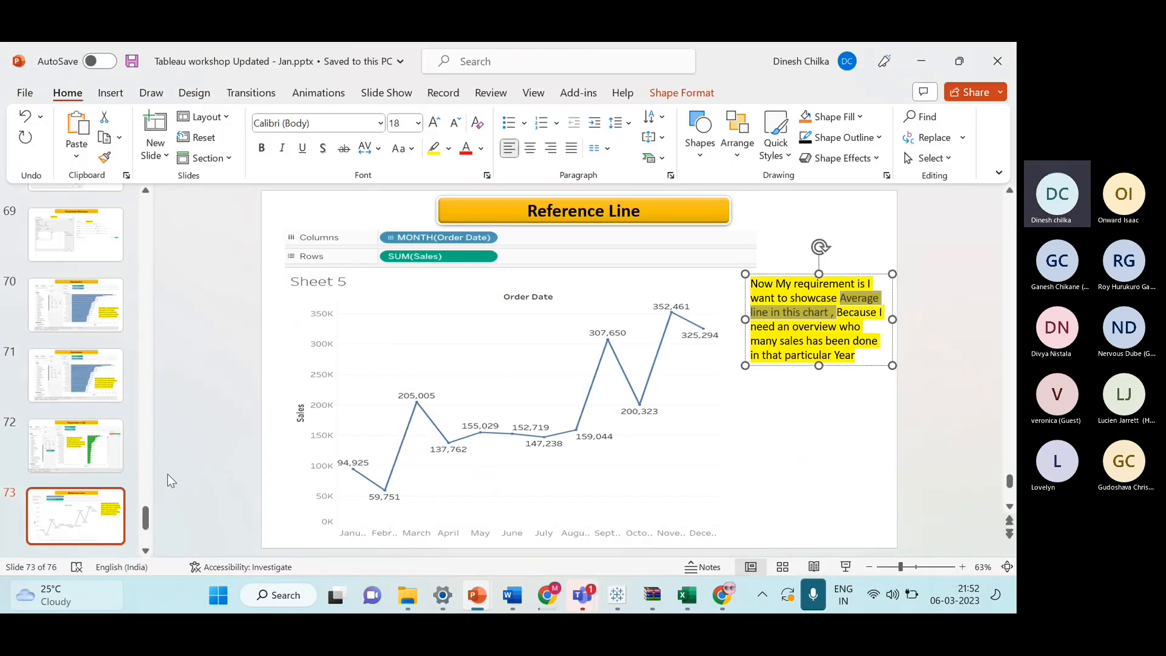
pyautogui.scroll(-2, 166, 479)
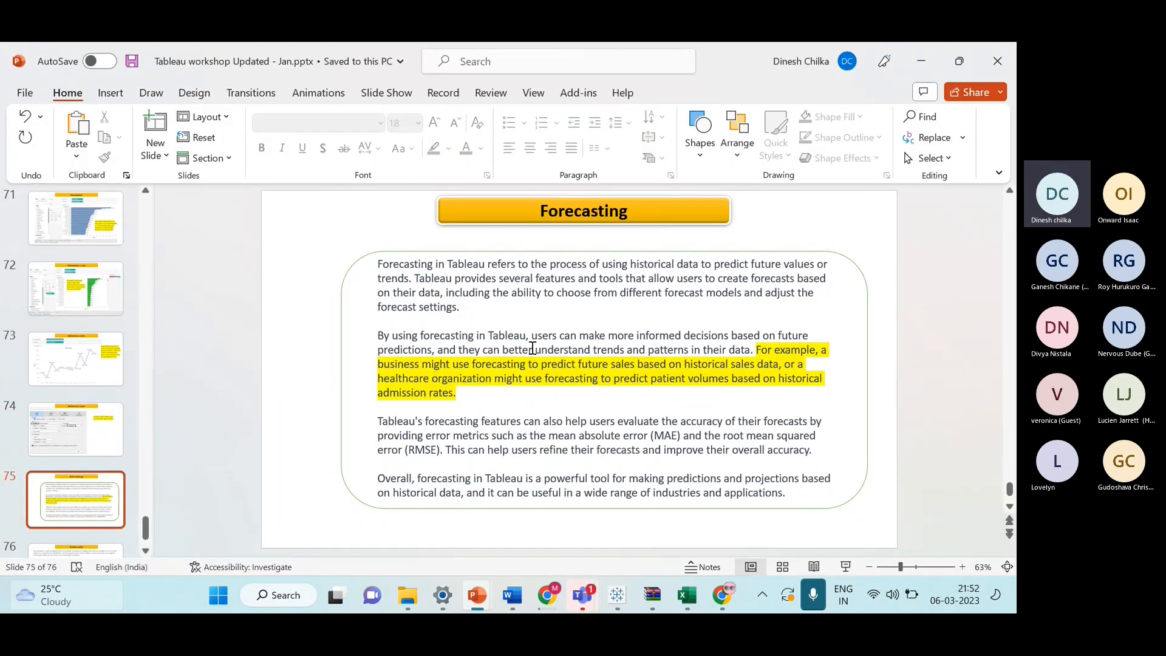
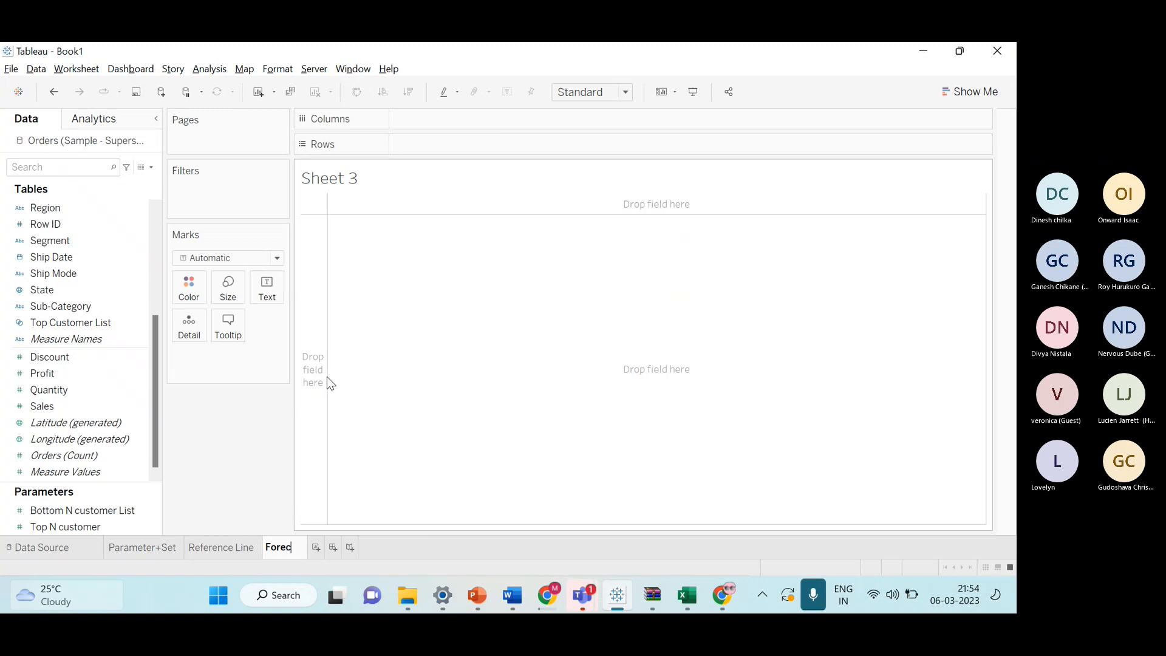
# Rename the new worksheet as Forecast chart.
pyautogui.write('cast')
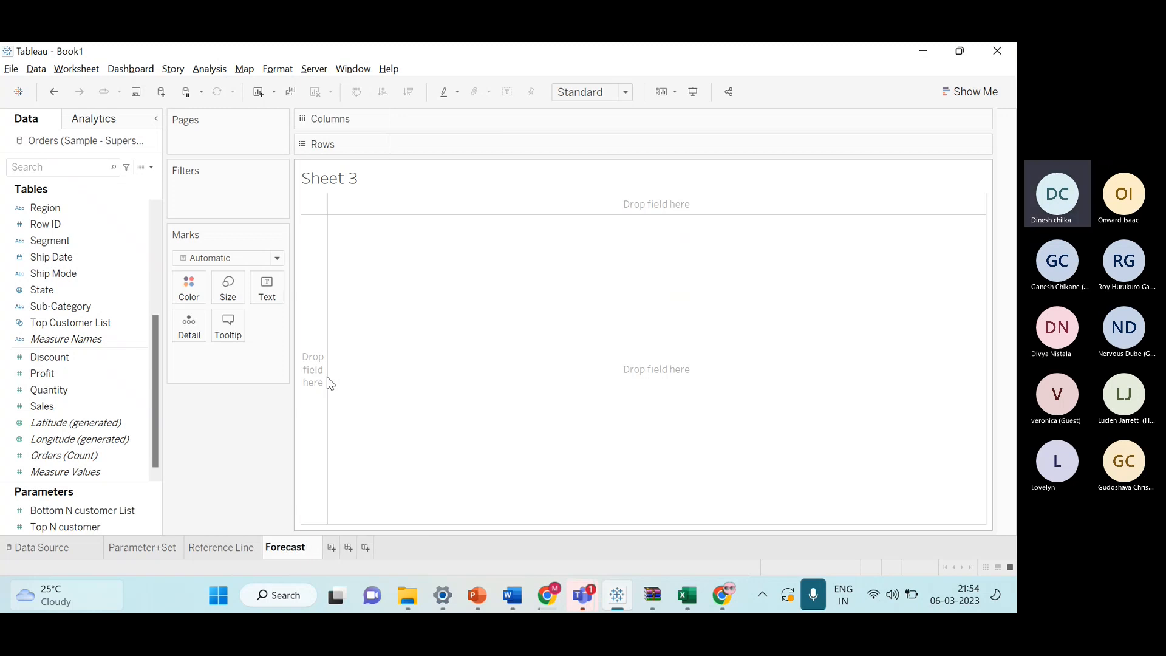
pyautogui.write(' chart')
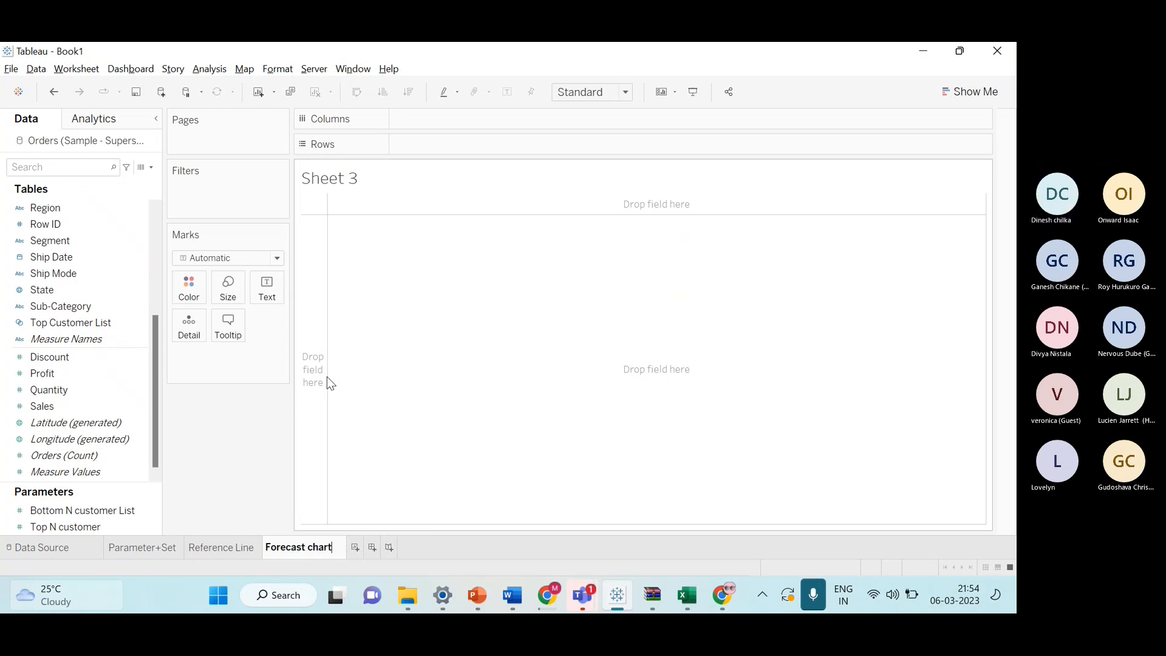
pyautogui.press('Return')
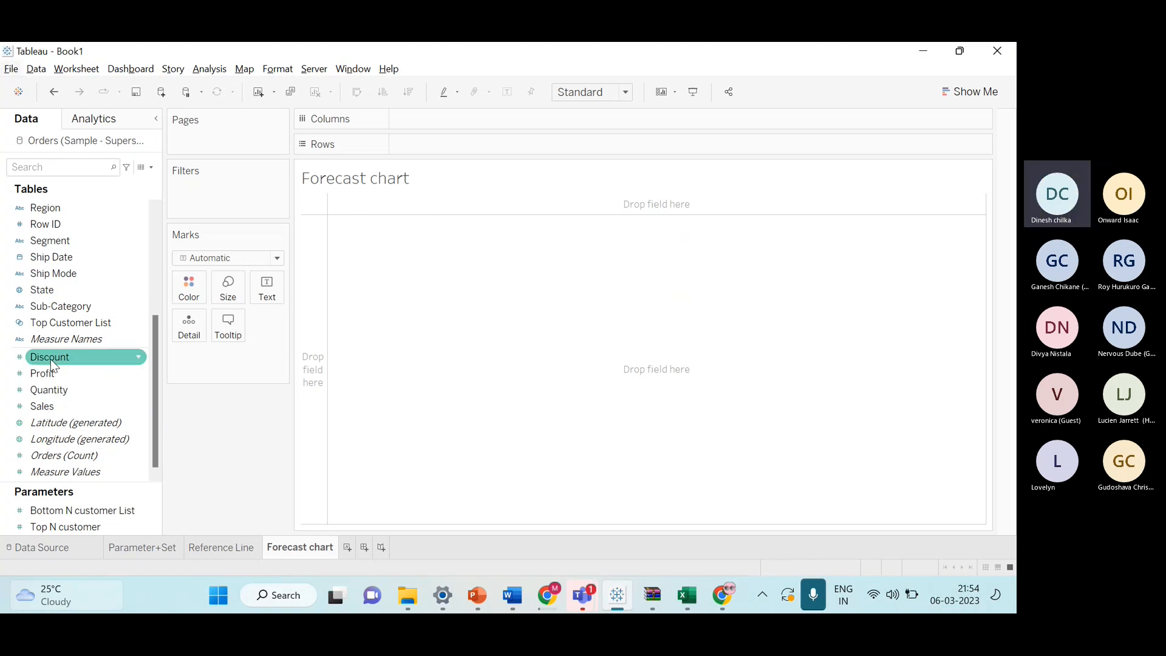
# Build a line chart with YEAR(Order Date) on Columns and SUM(Sales) on Rows.
pyautogui.scroll(4, 49, 357)
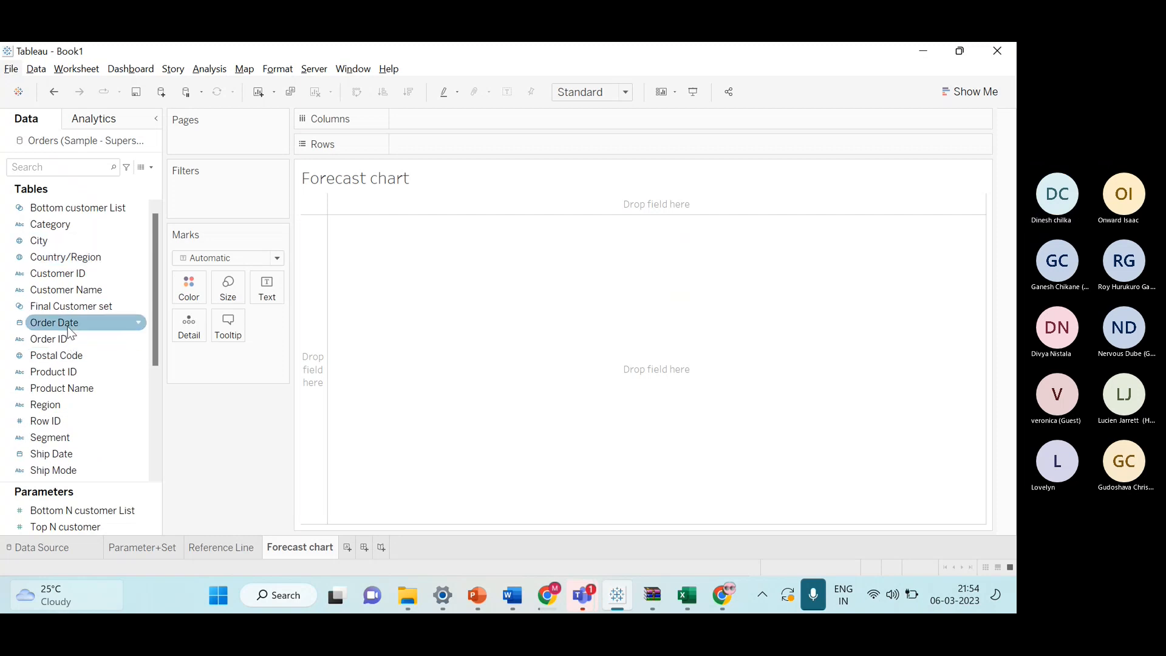
pyautogui.moveTo(61, 322); pyautogui.dragTo(473, 129)
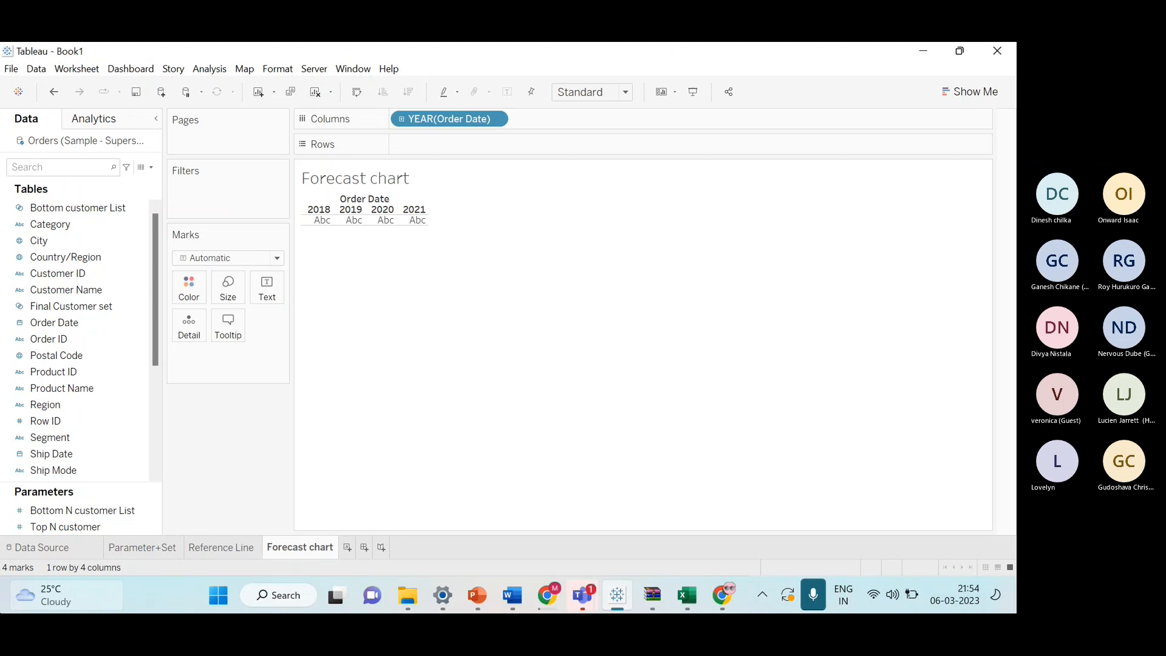
pyautogui.moveTo(29, 591)
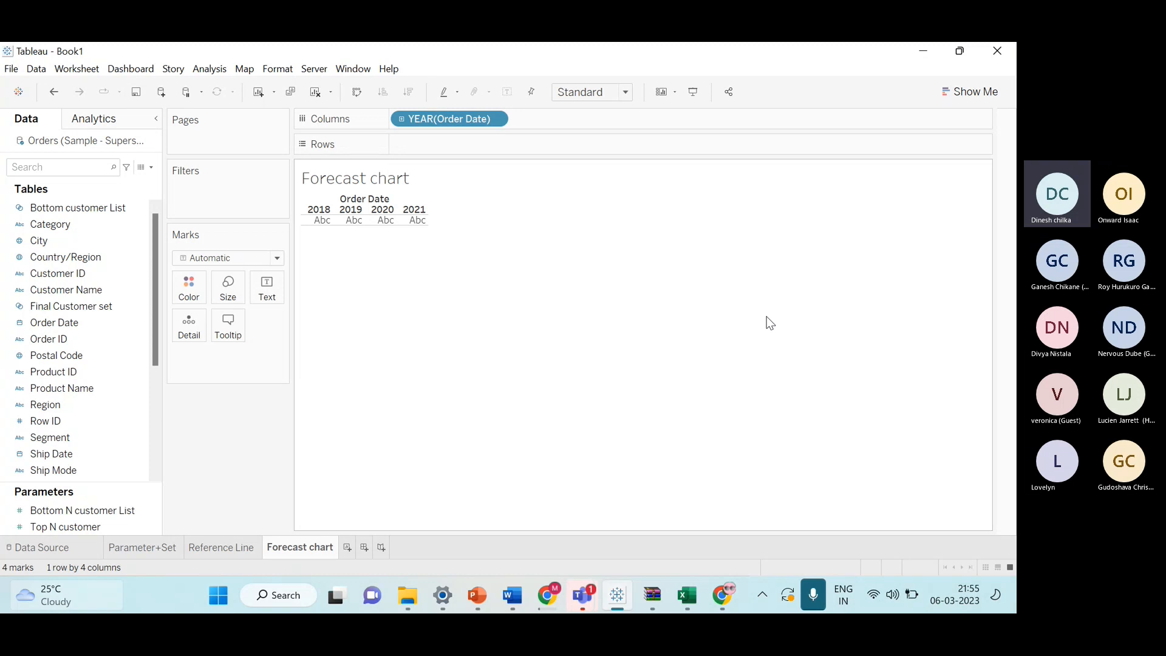
pyautogui.scroll(-3, 61, 454)
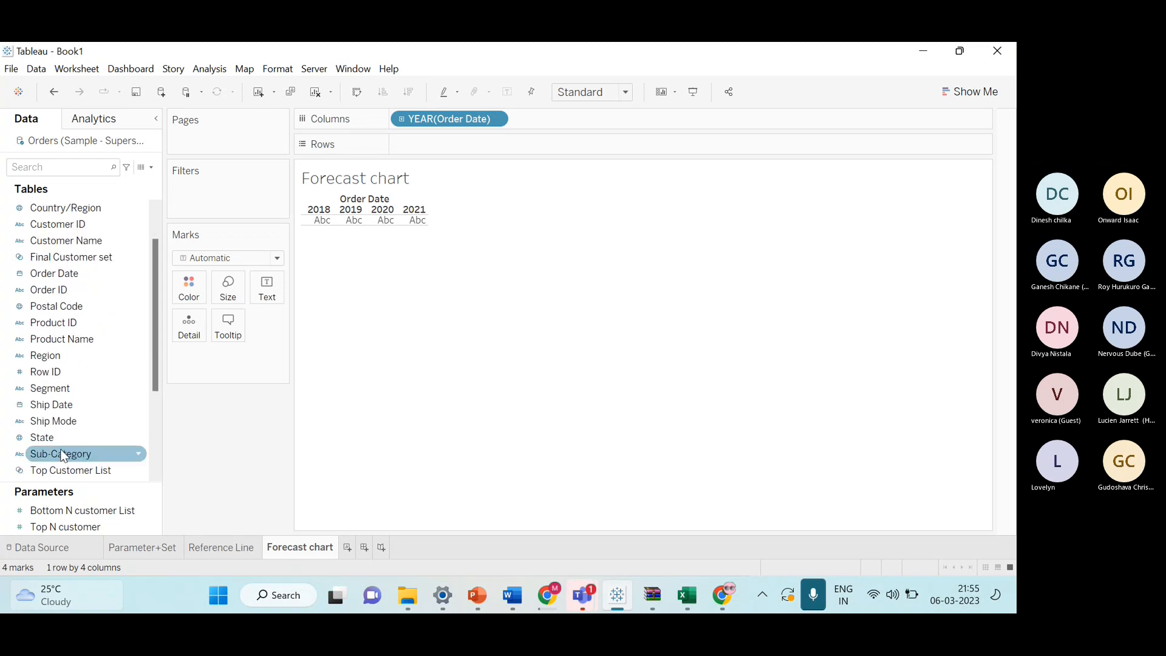
pyautogui.moveTo(43, 456); pyautogui.dragTo(466, 141)
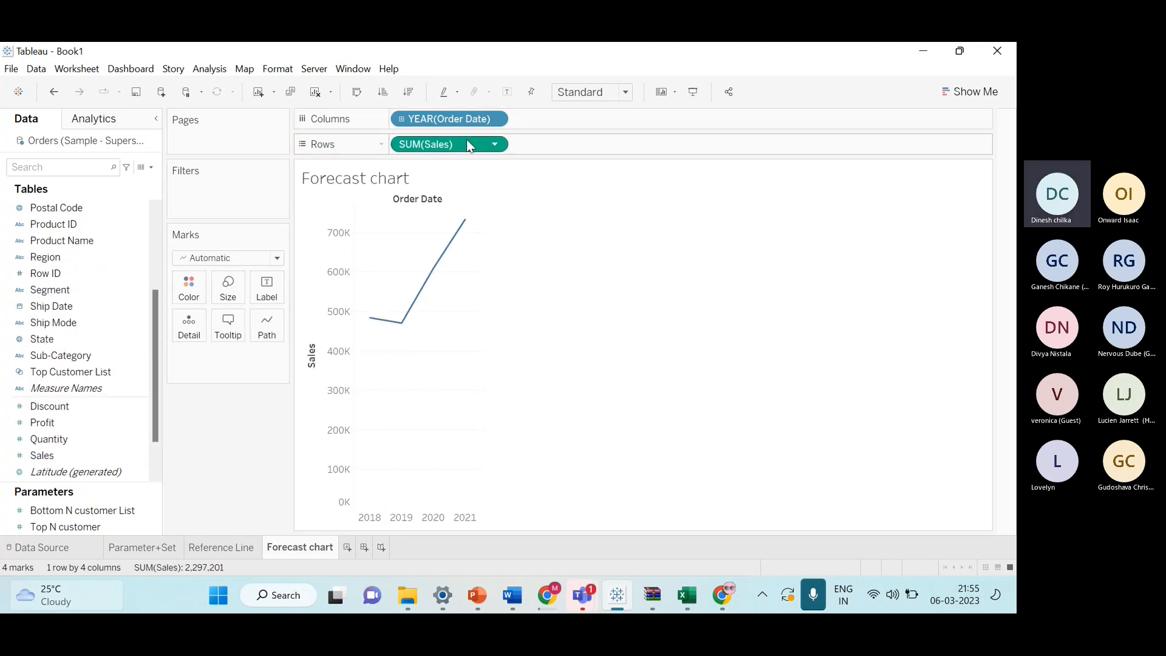
# Change the Order Date field to the Month level and show mark labels on the line.
pyautogui.click(624, 92)
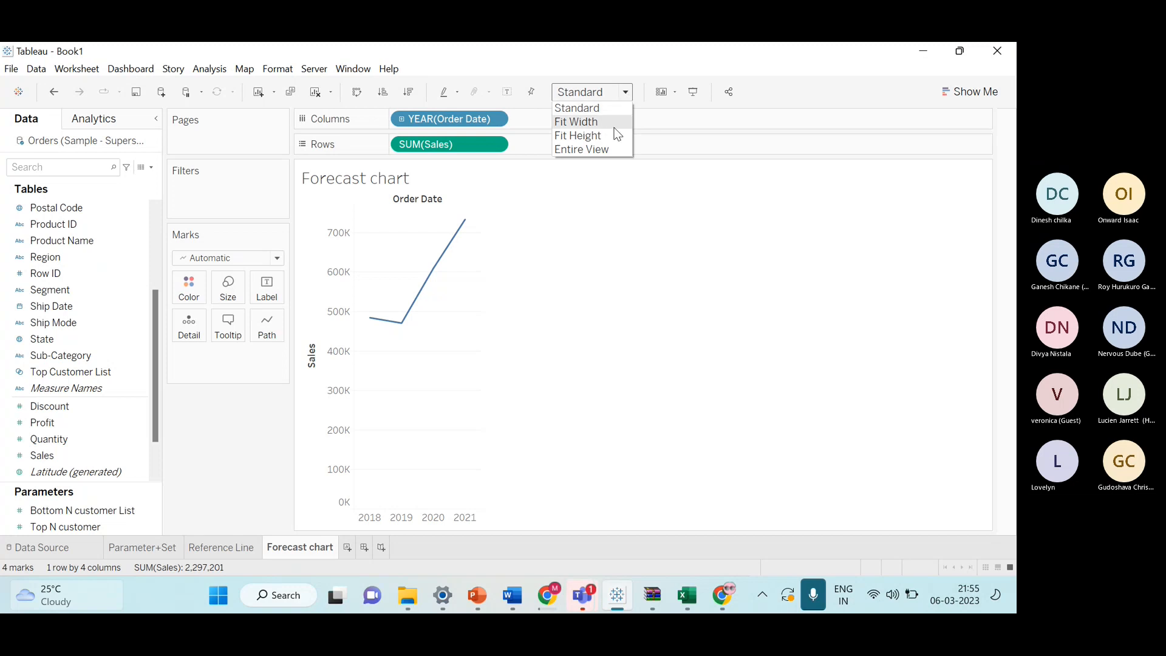
pyautogui.click(500, 181)
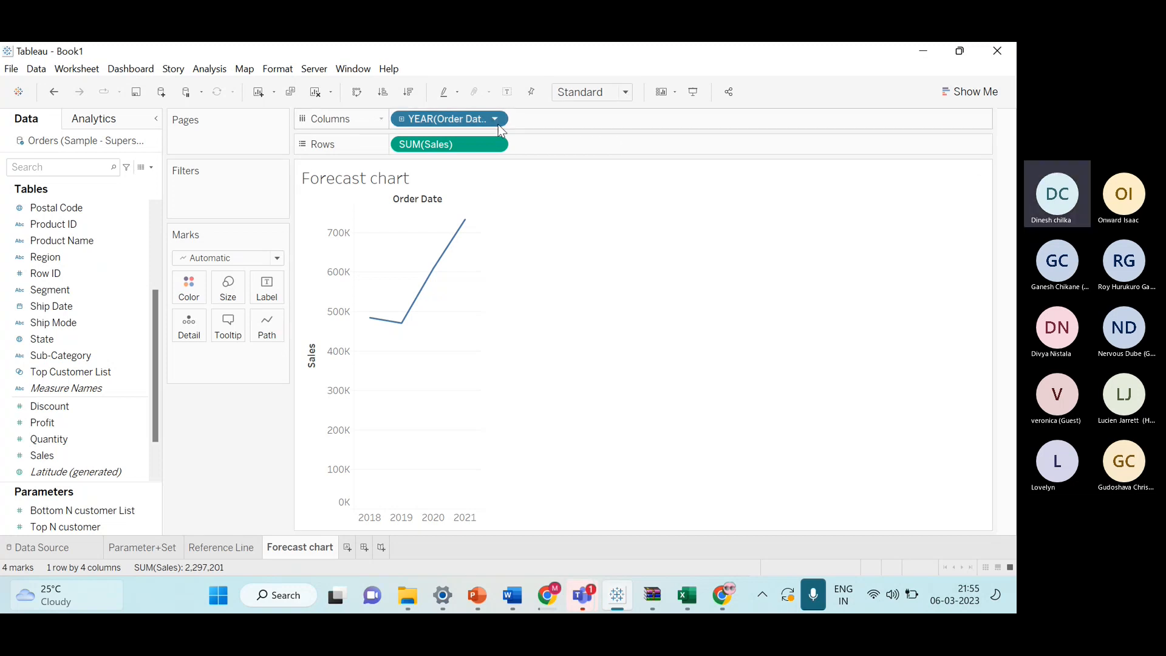
pyautogui.click(498, 123)
pyautogui.click(475, 329)
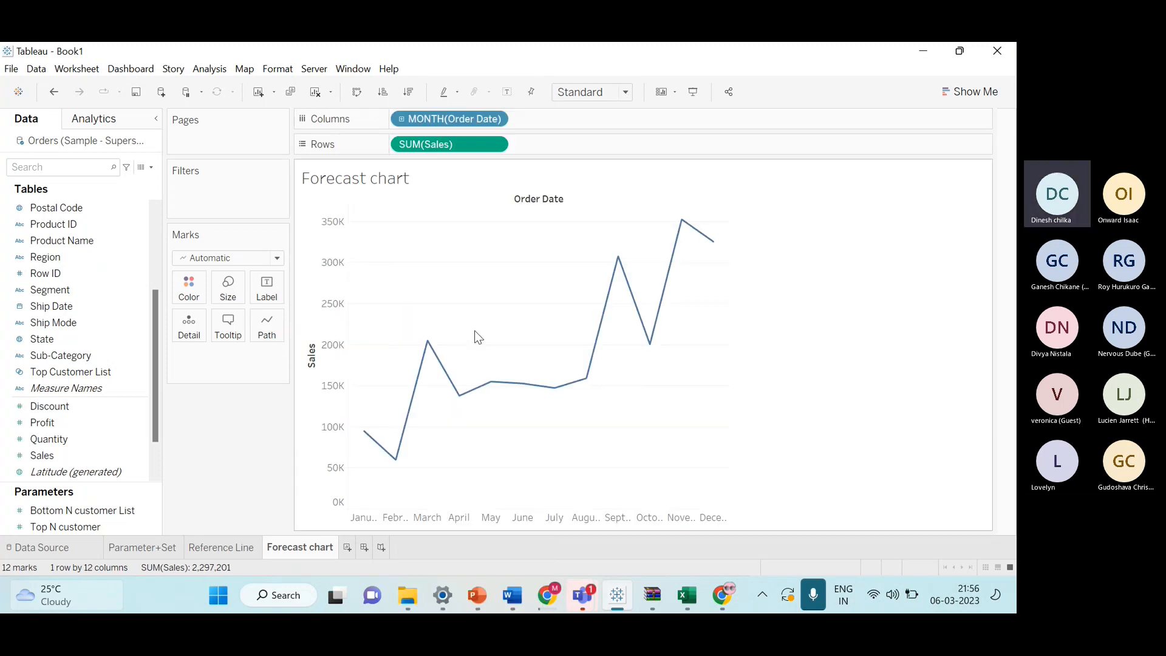
pyautogui.click(507, 92)
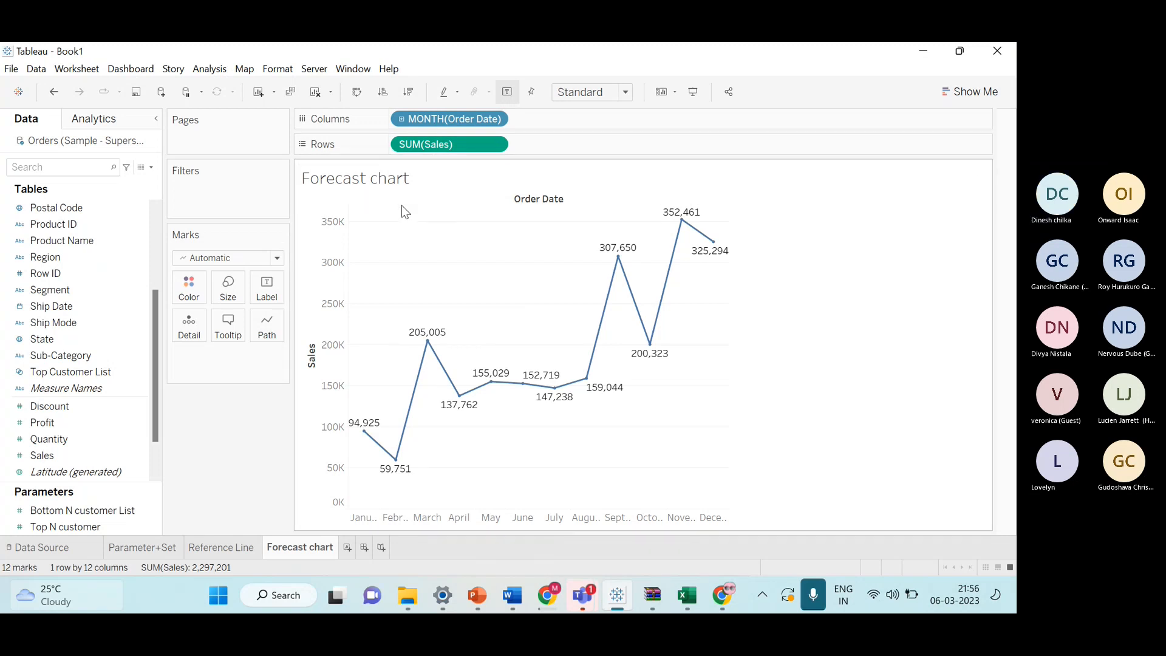
# Open the Analytics pane and undo the mark labels and the Month date level.
pyautogui.click(116, 121)
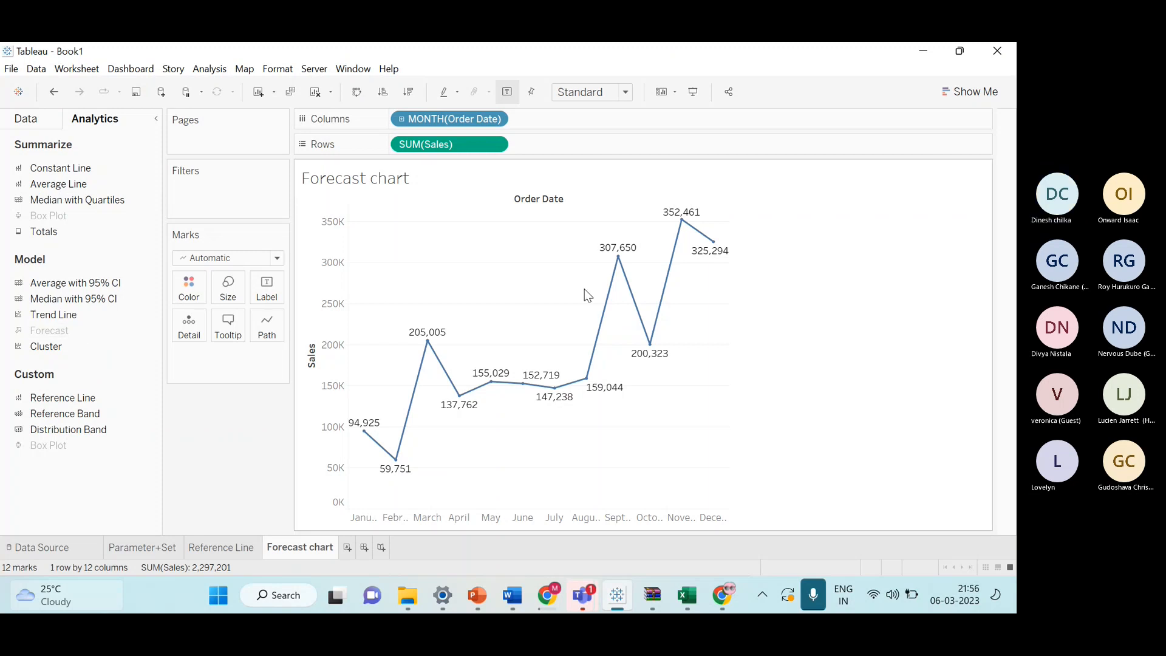
pyautogui.moveTo(702, 256)
pyautogui.click(501, 119)
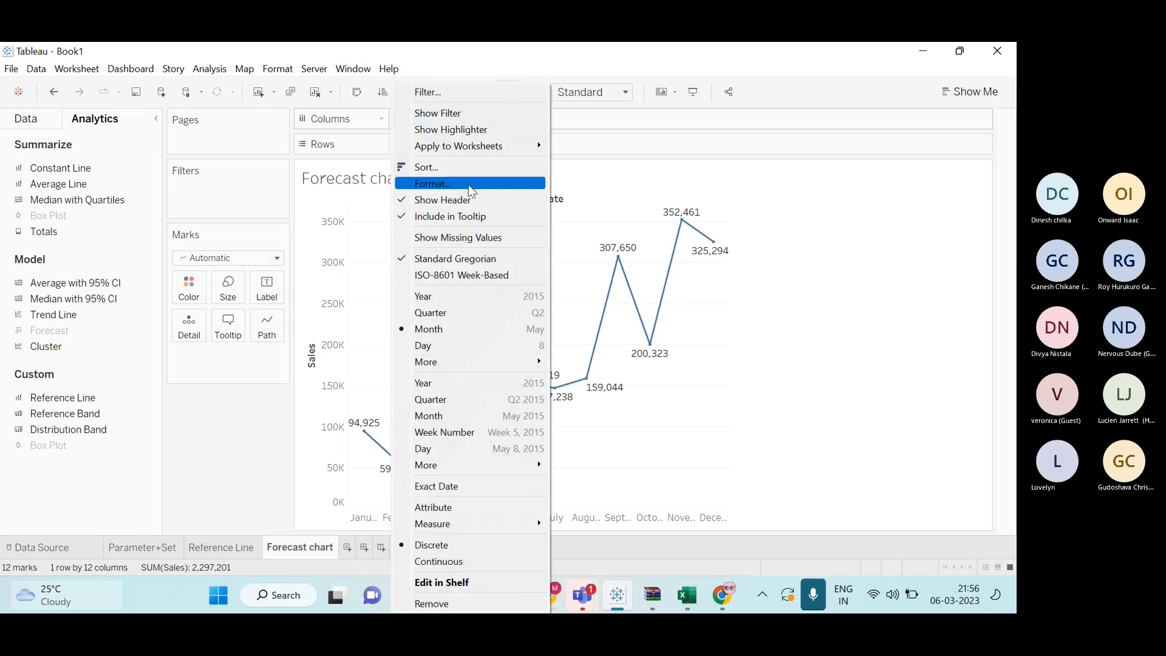
pyautogui.click(612, 177)
pyautogui.hotkey('ctrl', 'z')
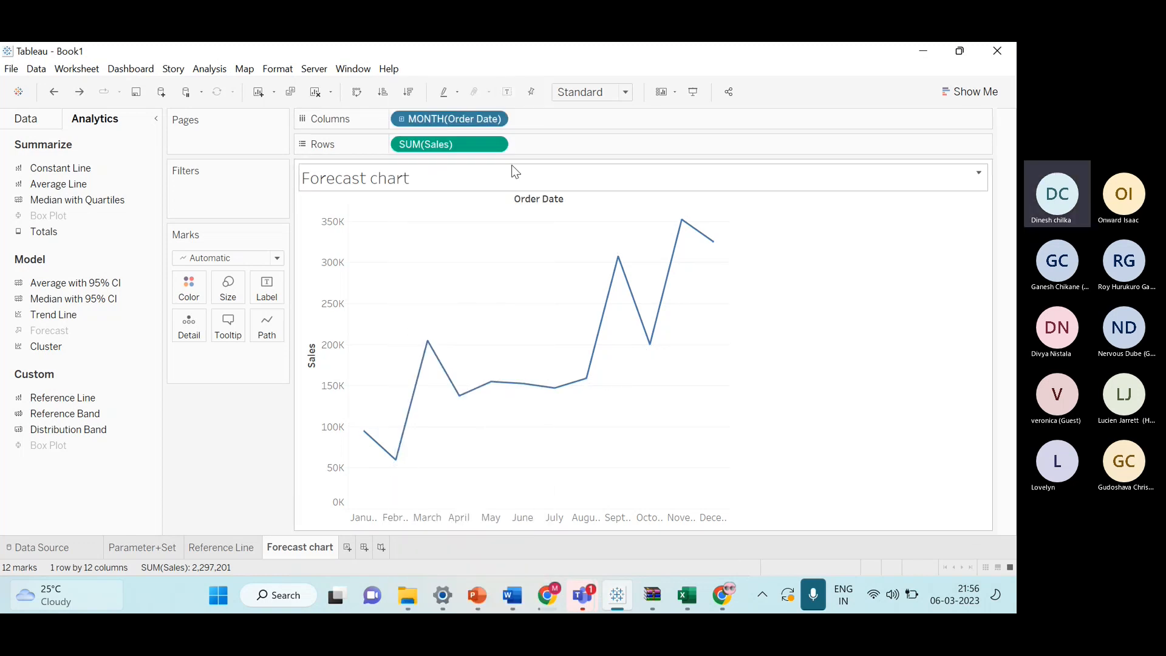
pyautogui.hotkey('ctrl', 'z')
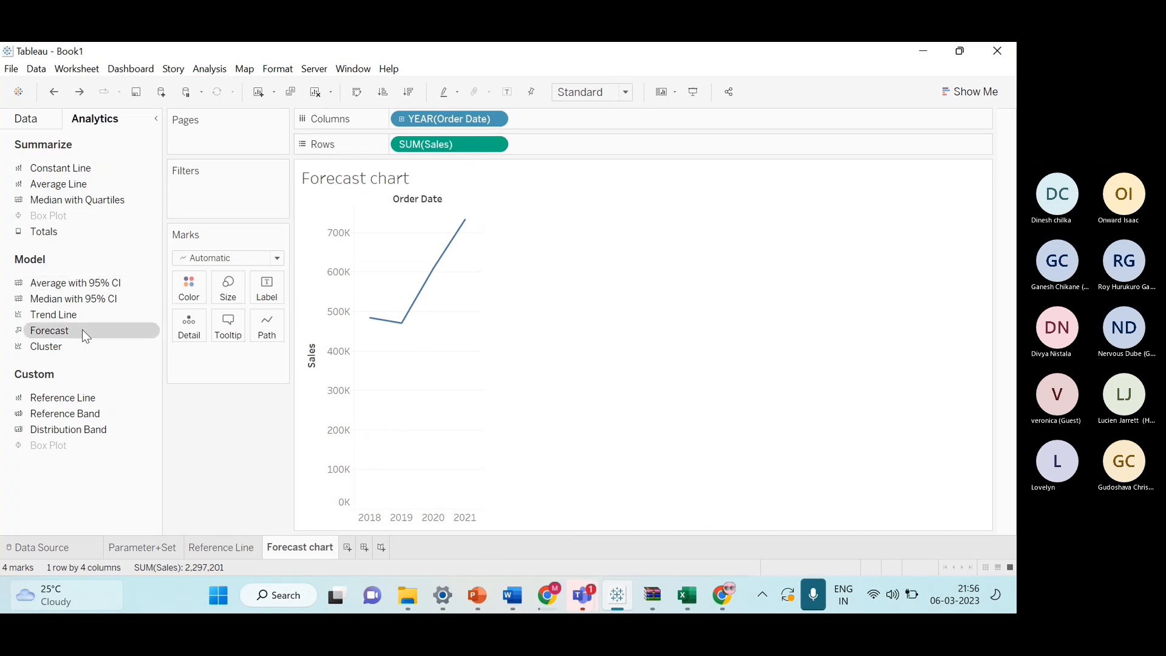
# Show mark labels on the yearly sales line.
pyautogui.moveTo(82, 329); pyautogui.dragTo(111, 343)
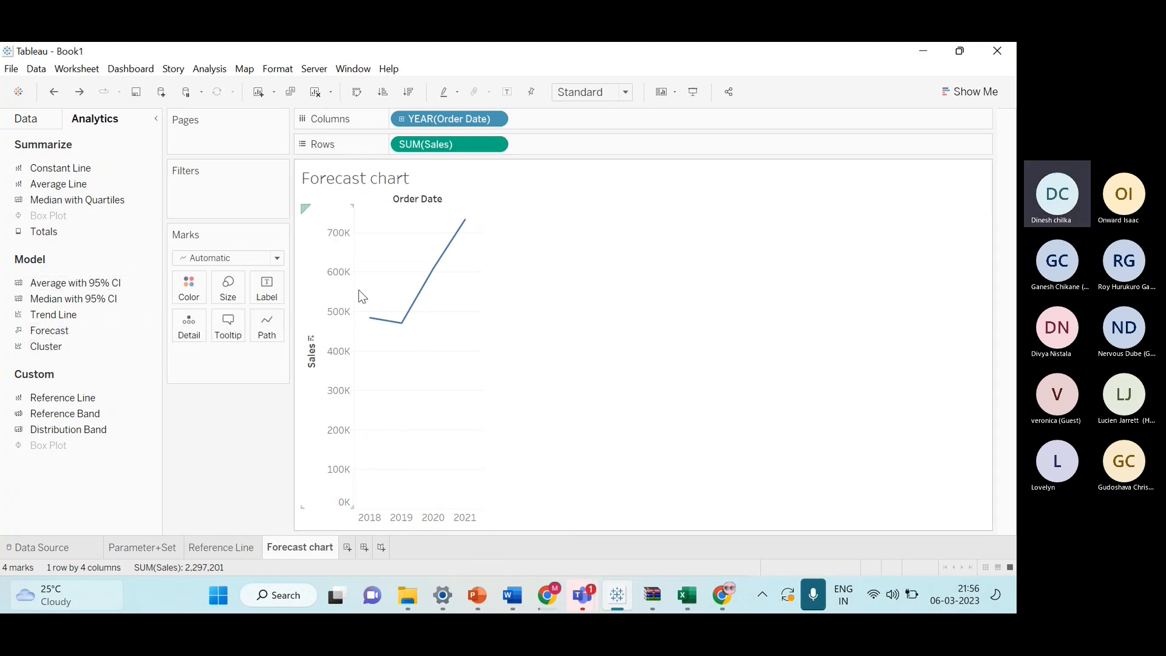
pyautogui.click(508, 92)
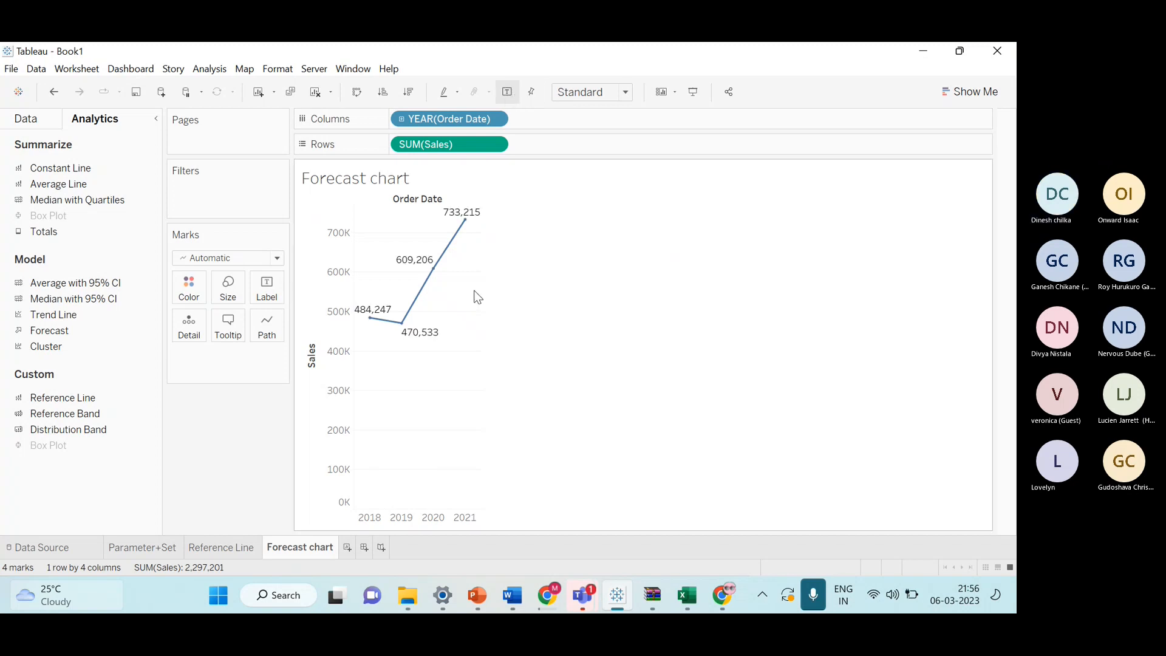
# Add a Forecast model from the Analytics pane to the yearly sales line chart.
pyautogui.moveTo(367, 327)
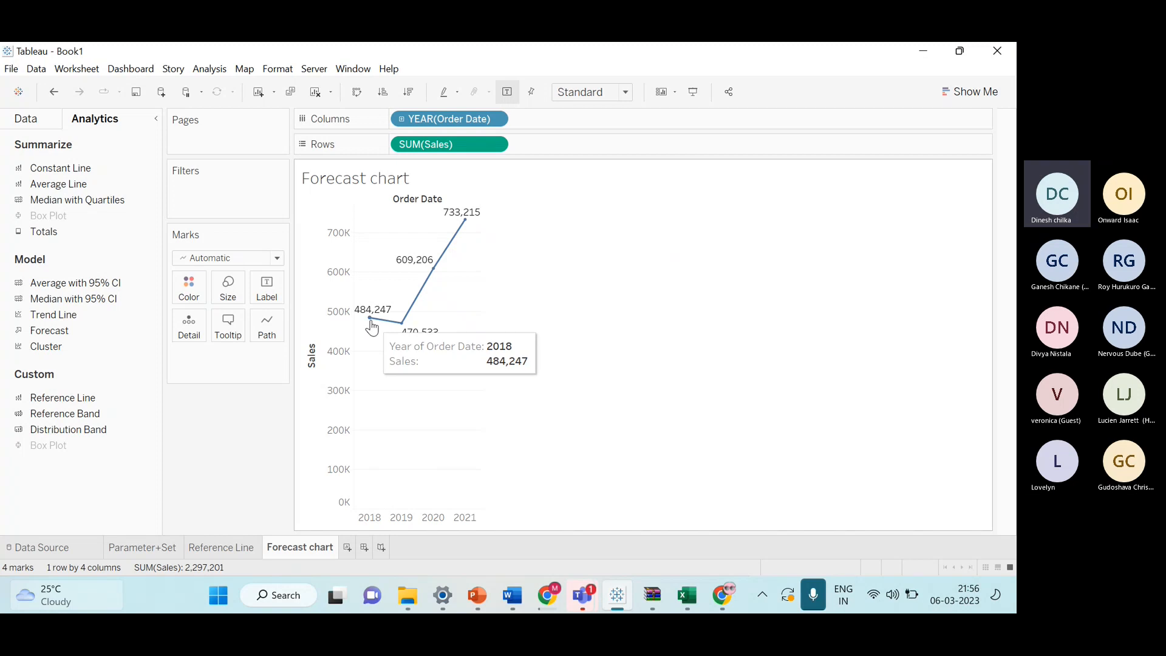
pyautogui.moveTo(404, 333)
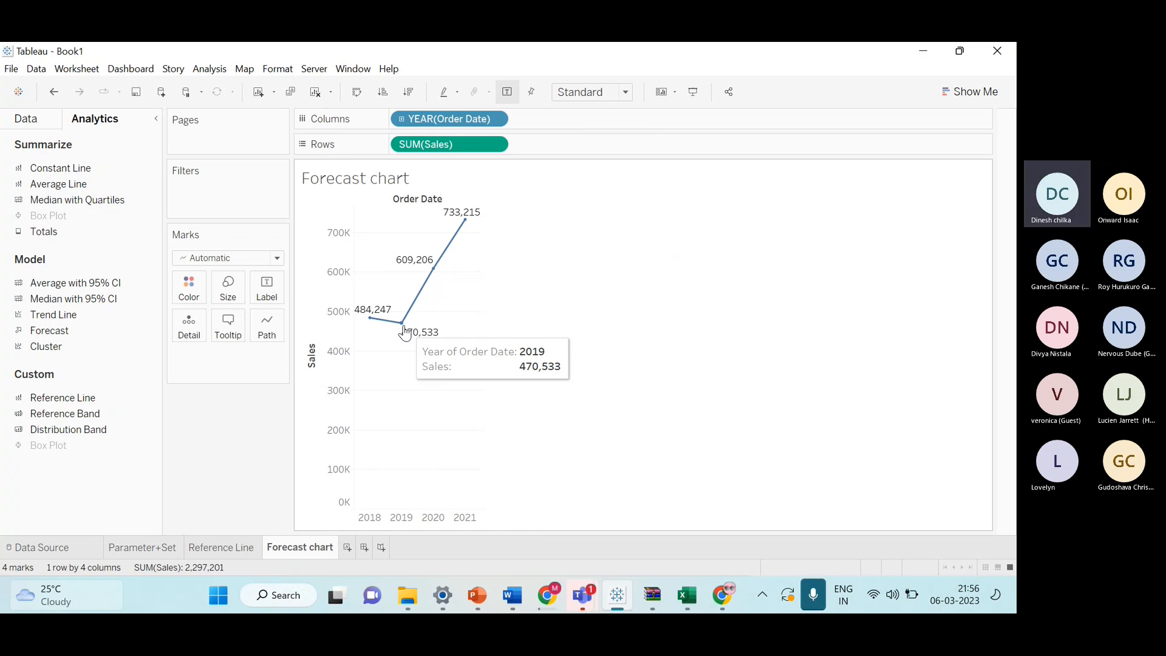
pyautogui.moveTo(431, 276)
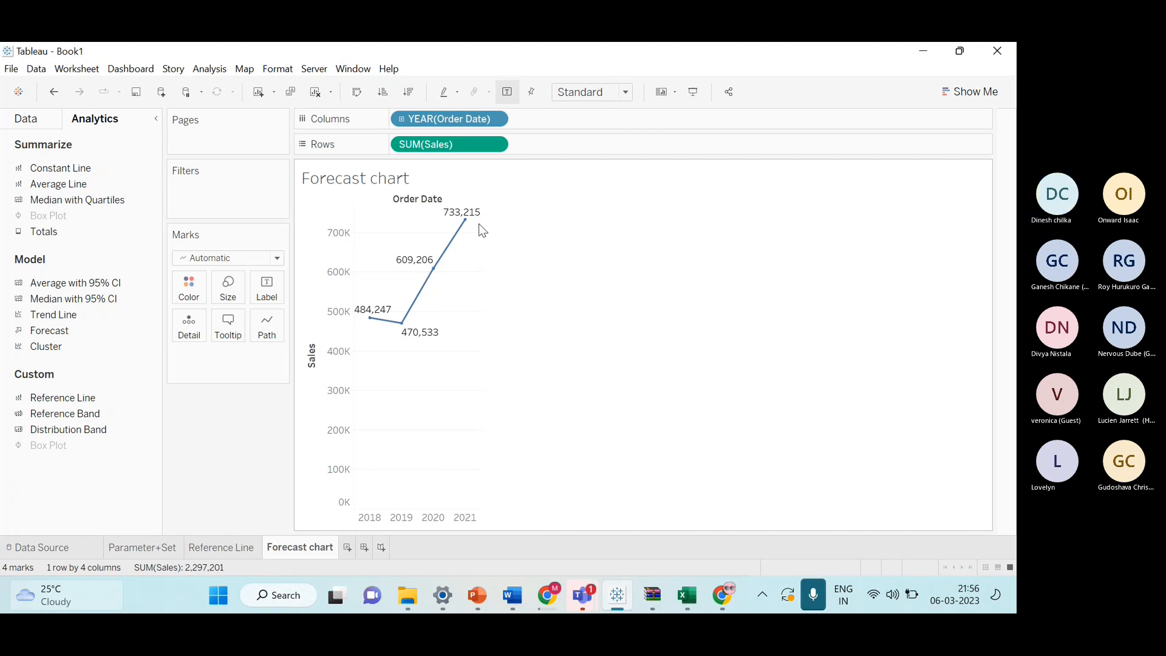
pyautogui.moveTo(469, 225)
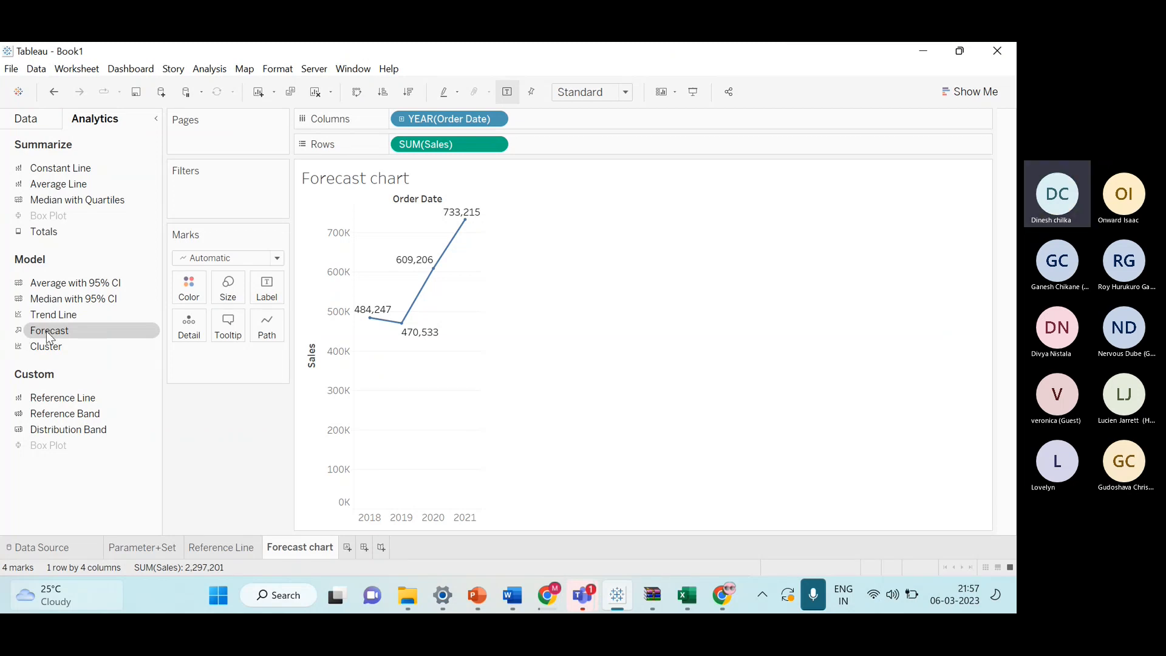
pyautogui.moveTo(50, 336); pyautogui.dragTo(405, 219)
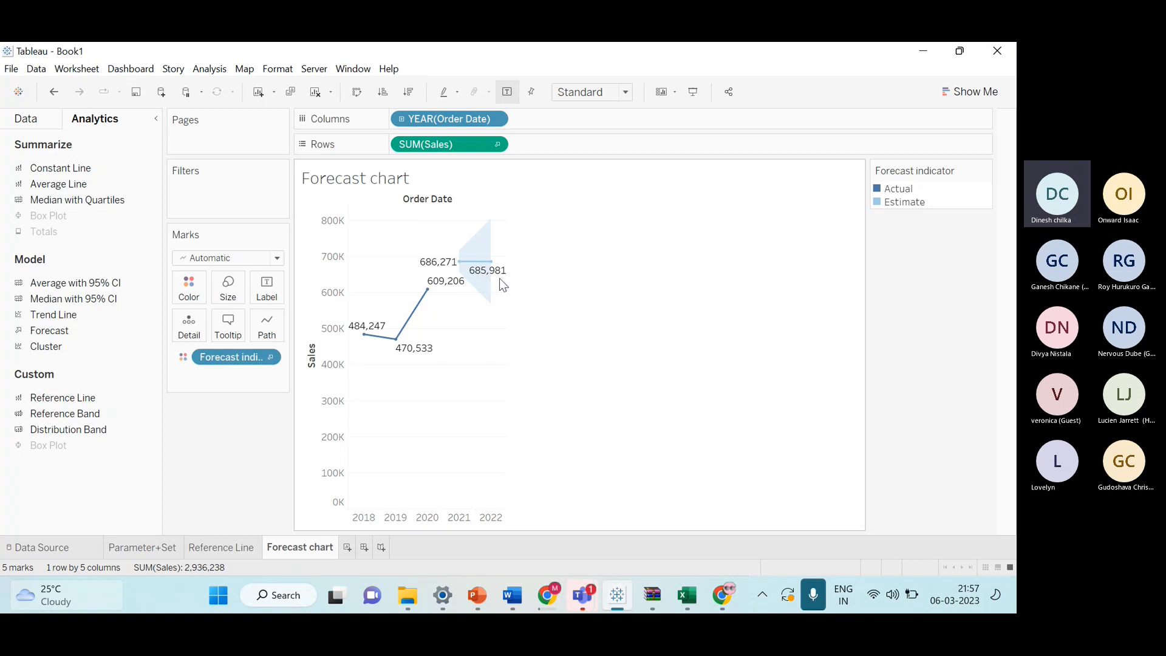
# Set the forecast chart's view size to Entire View.
pyautogui.moveTo(505, 283)
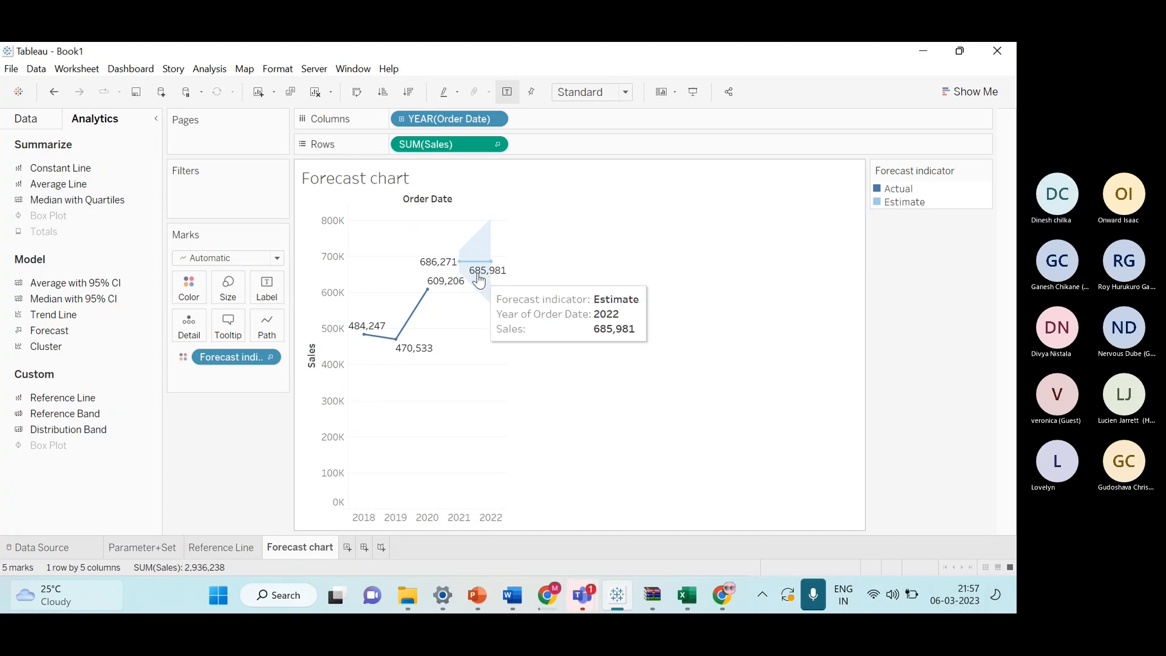
pyautogui.moveTo(367, 335)
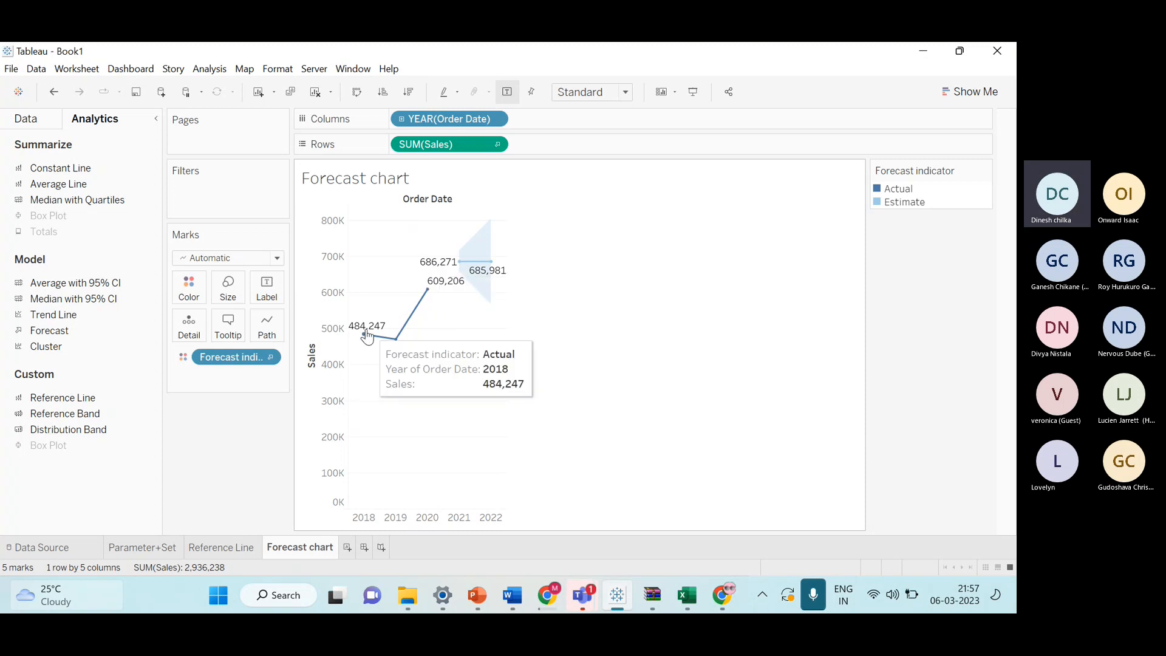
pyautogui.click(624, 91)
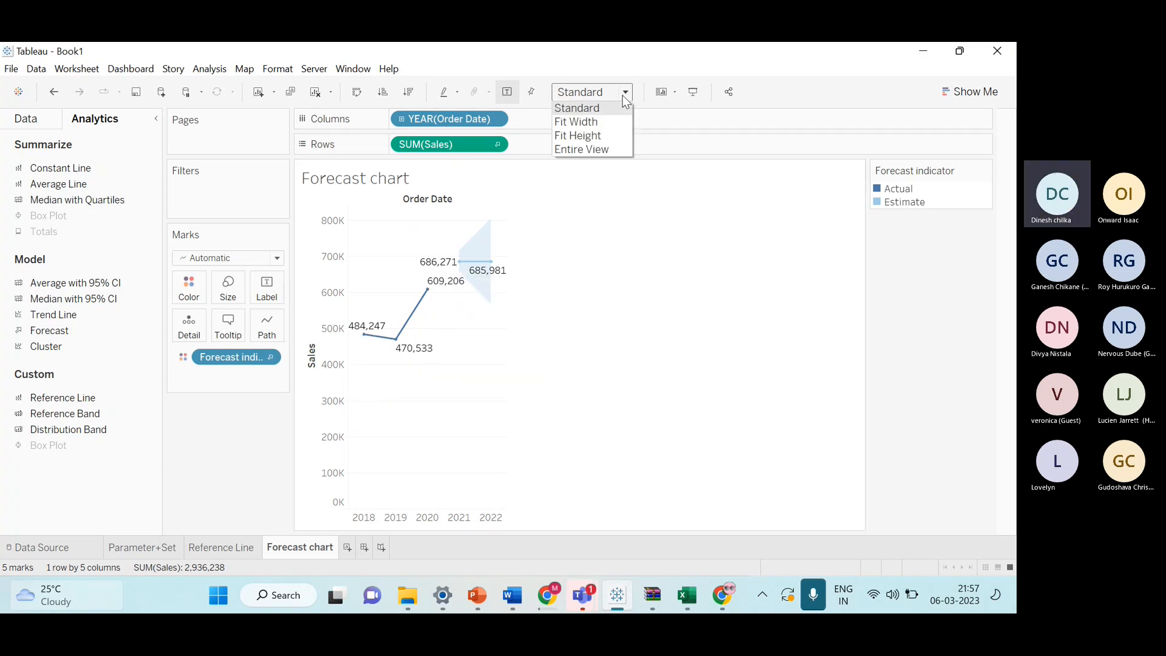
pyautogui.click(601, 150)
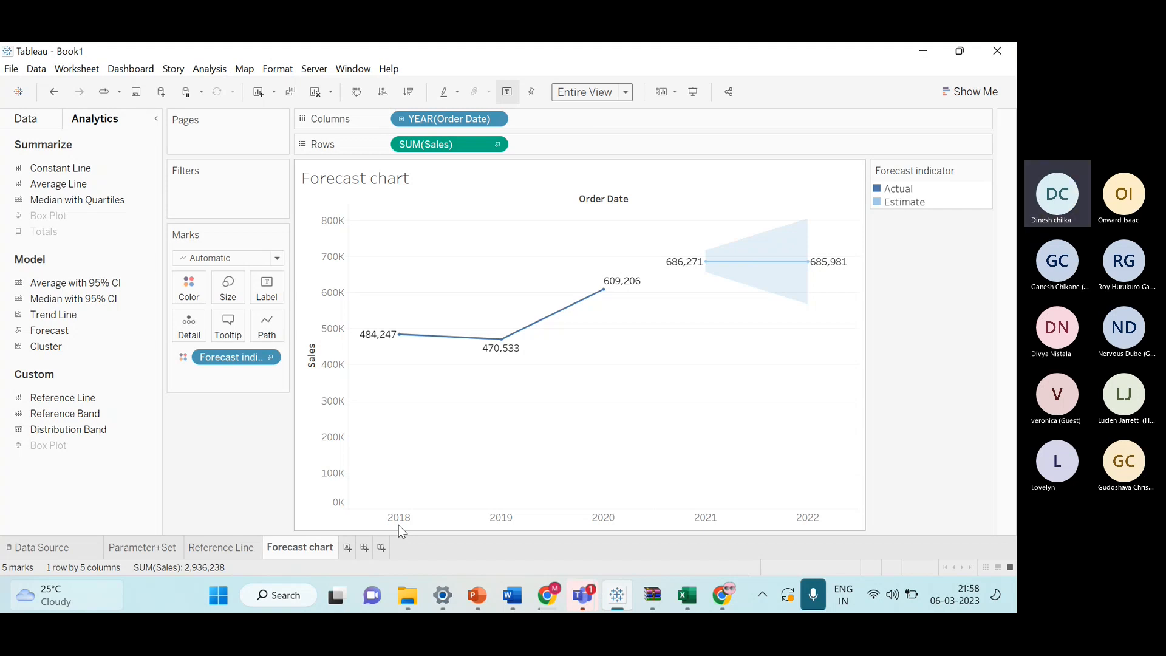
# Create a new worksheet with YEAR(Order Date) on Columns and SUM(Sales) as text marks.
pyautogui.click(346, 547)
pyautogui.scroll(3, 91, 340)
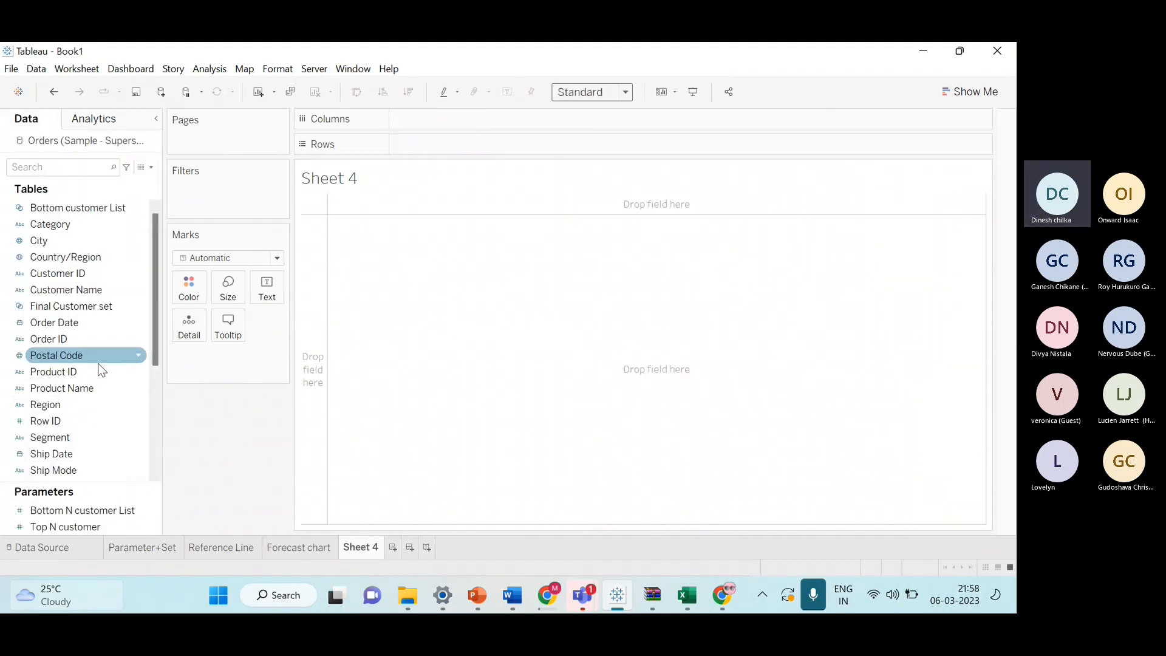
pyautogui.moveTo(91, 323); pyautogui.dragTo(449, 119)
pyautogui.scroll(-4, 124, 376)
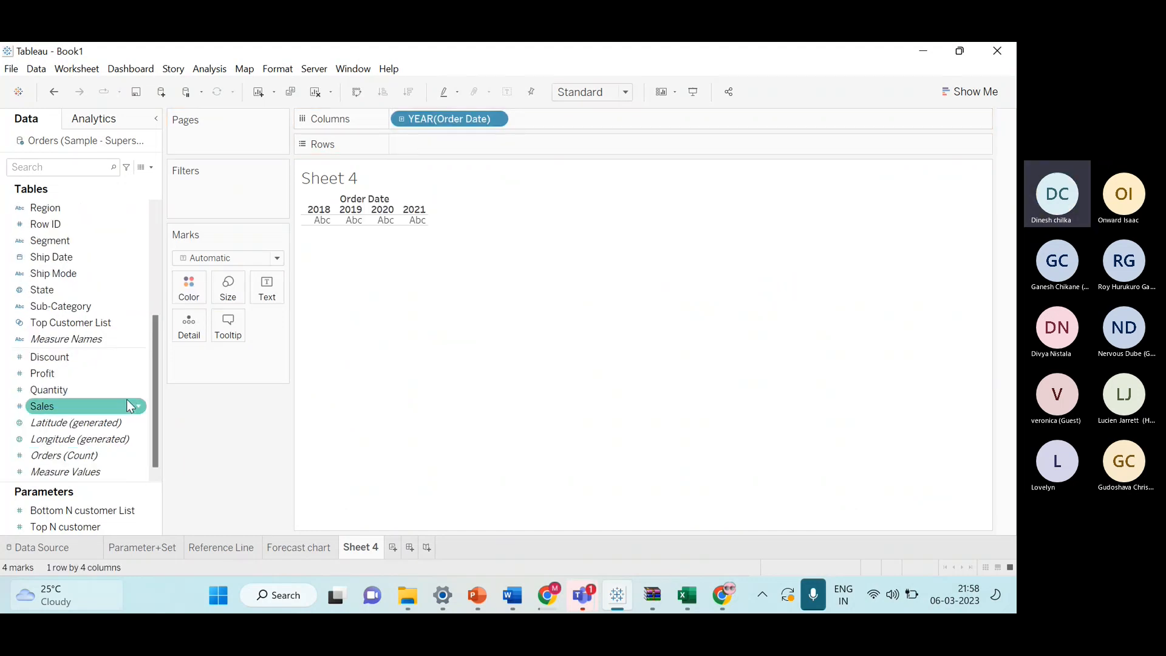
pyautogui.doubleClick(127, 401)
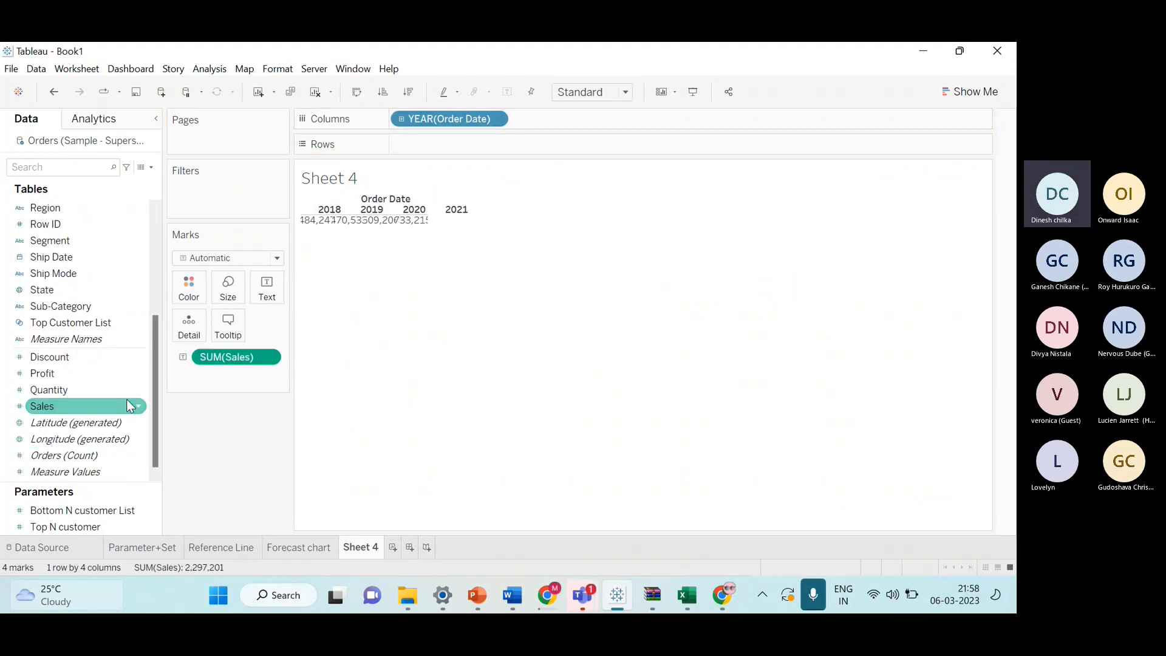
# Change the mark type to Line and apply the discrete lines chart from Show Me.
pyautogui.click(268, 261)
pyautogui.click(253, 307)
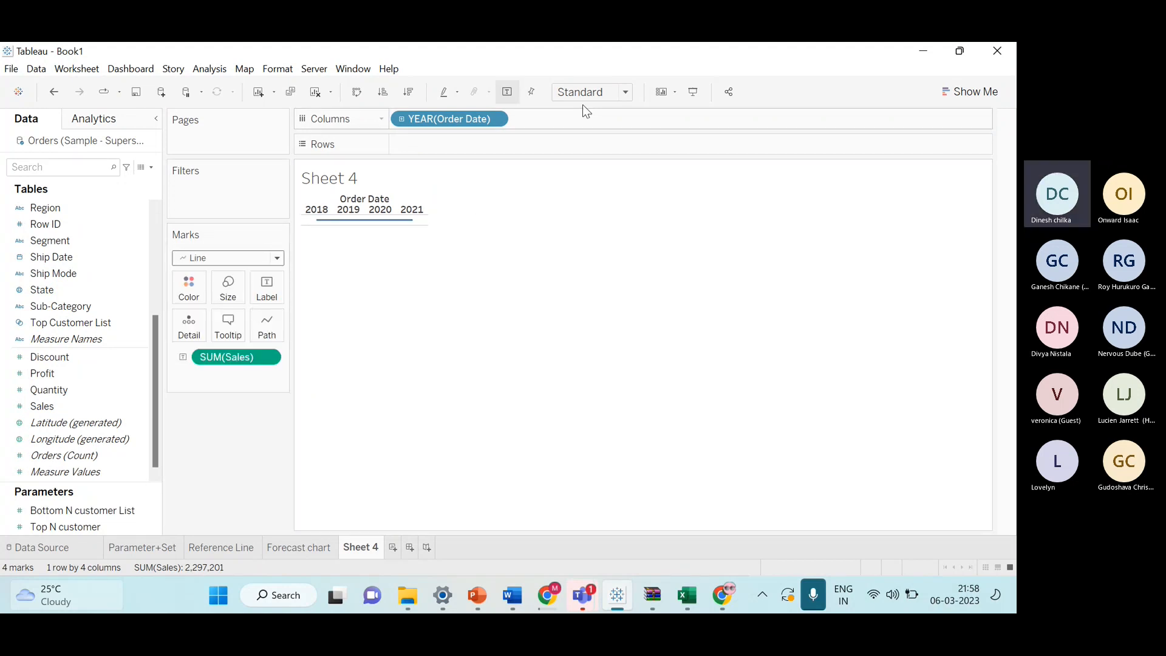
pyautogui.click(969, 92)
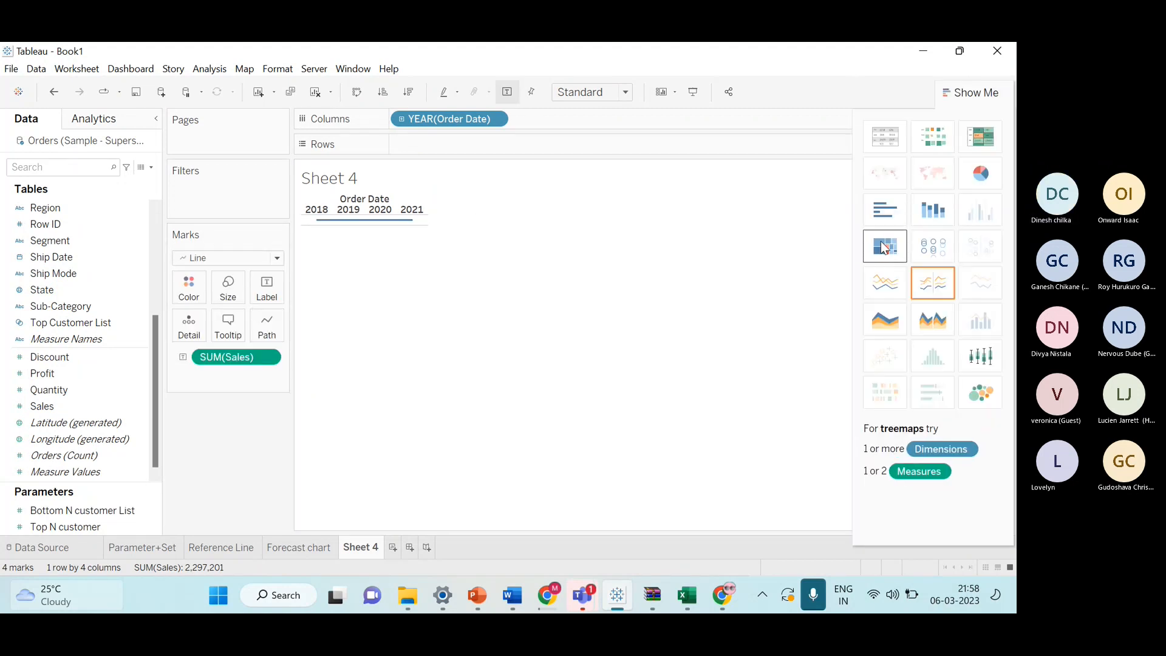
pyautogui.click(888, 280)
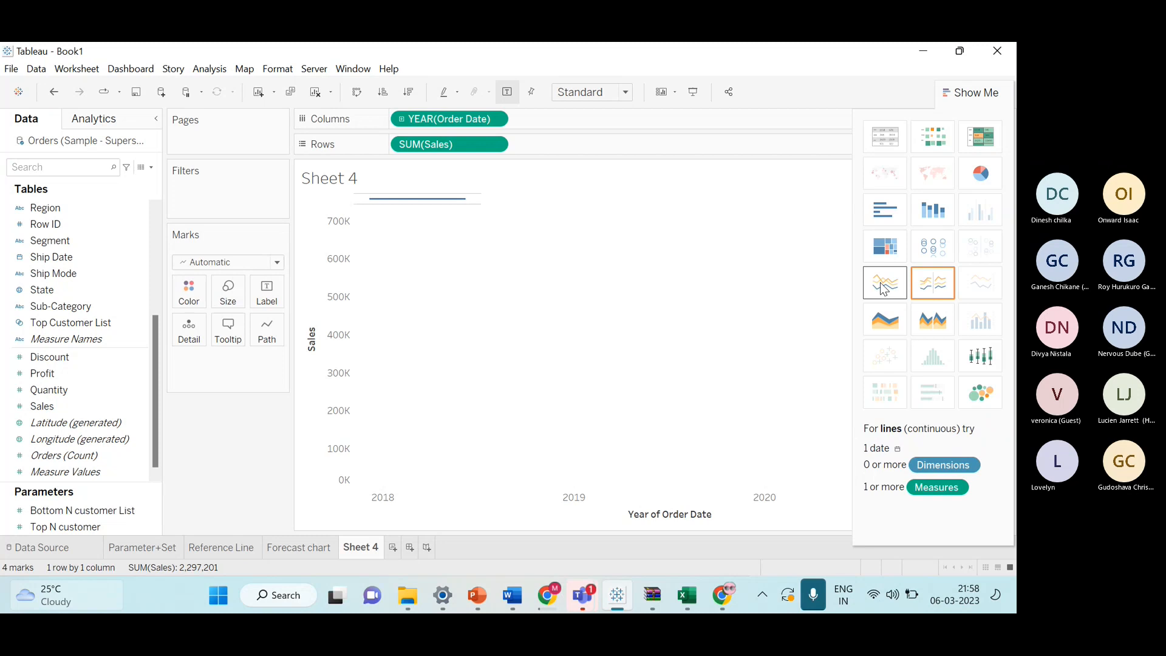
# Turn on mark labels for Sheet 4 and return to the Forecast chart sheet.
pyautogui.click(509, 94)
pyautogui.click(971, 92)
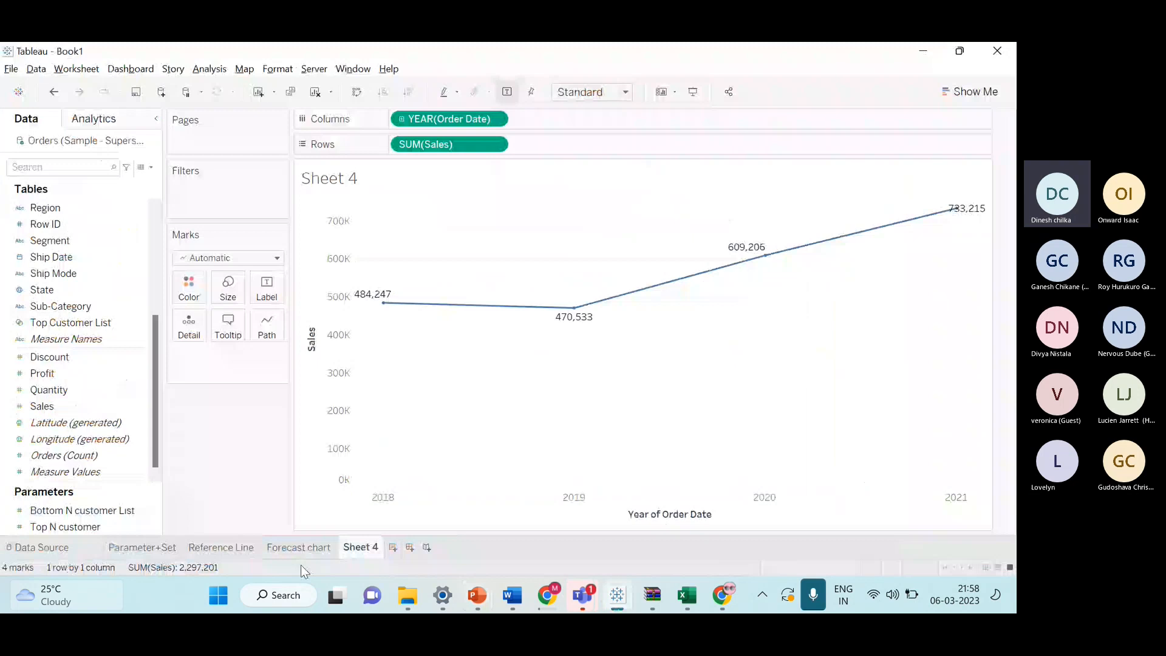
pyautogui.click(297, 549)
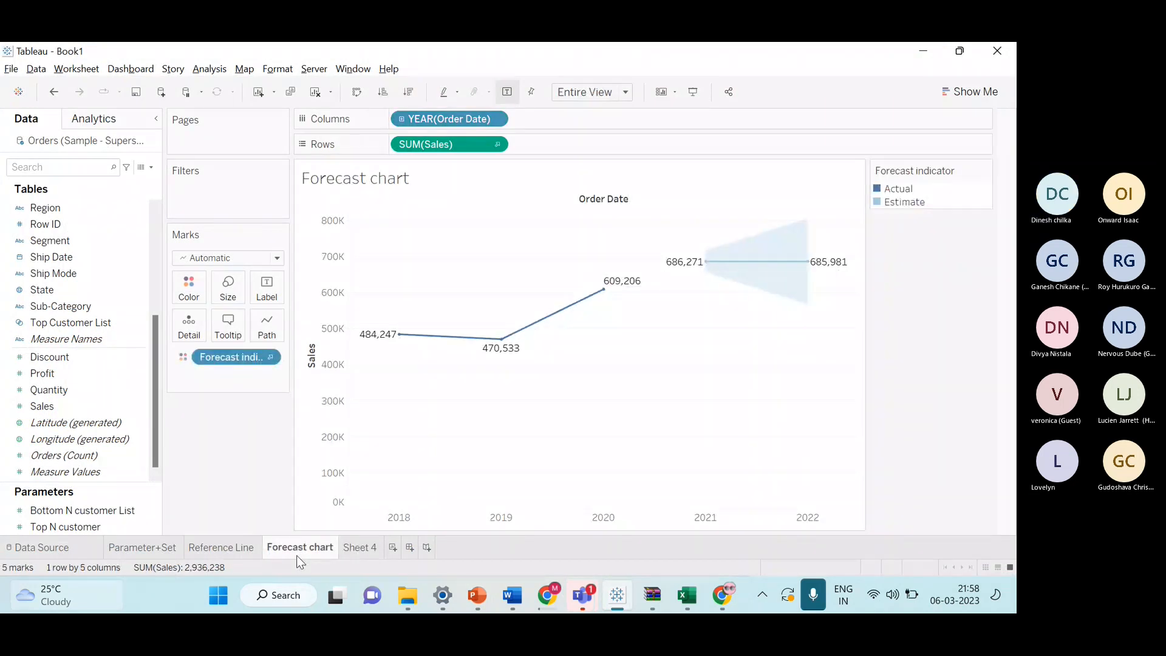
# Compare the Sheet 4 line chart with the Forecast chart sheet by switching between the two.
pyautogui.click(360, 549)
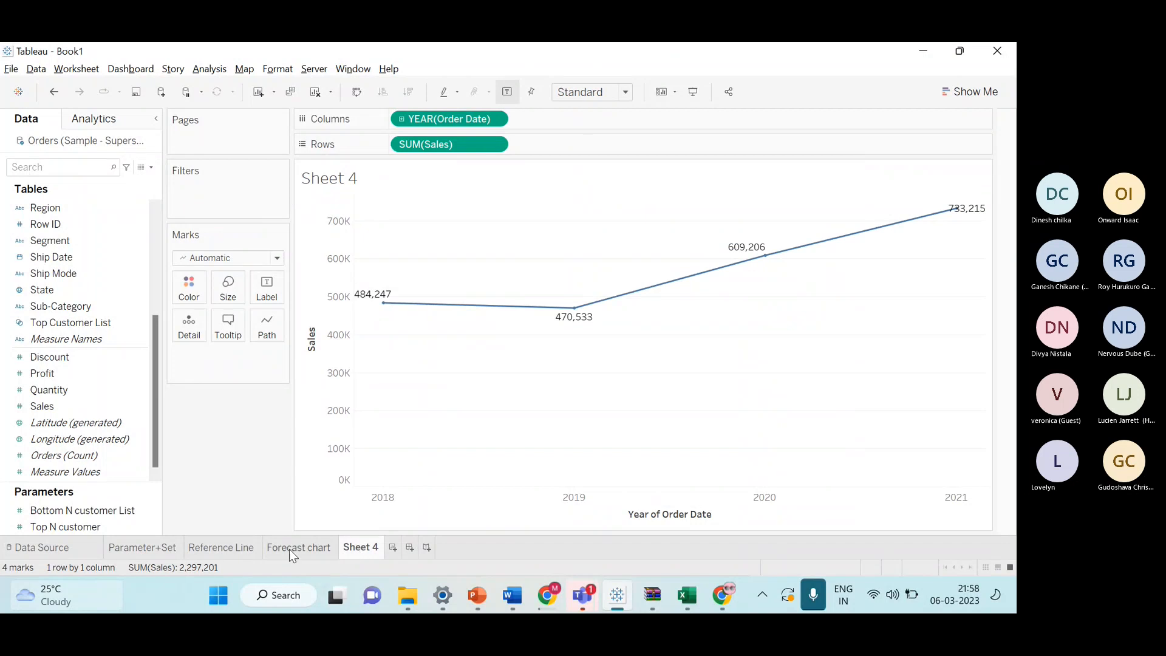
pyautogui.click(289, 549)
pyautogui.click(343, 550)
pyautogui.click(286, 550)
pyautogui.click(353, 549)
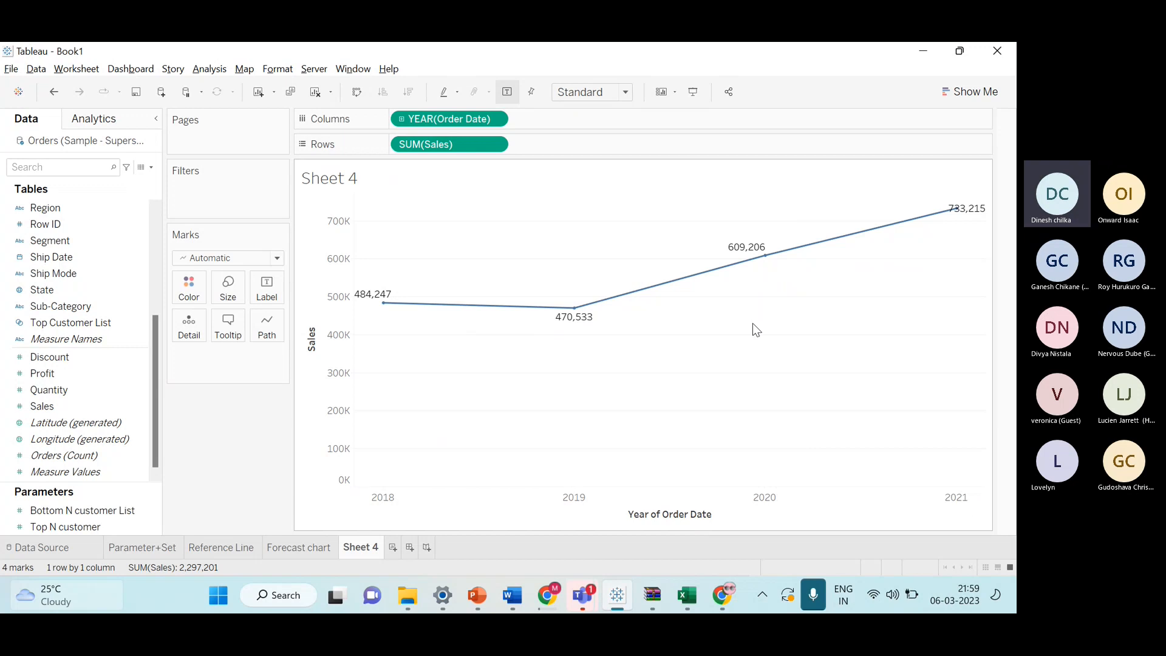
pyautogui.click(320, 549)
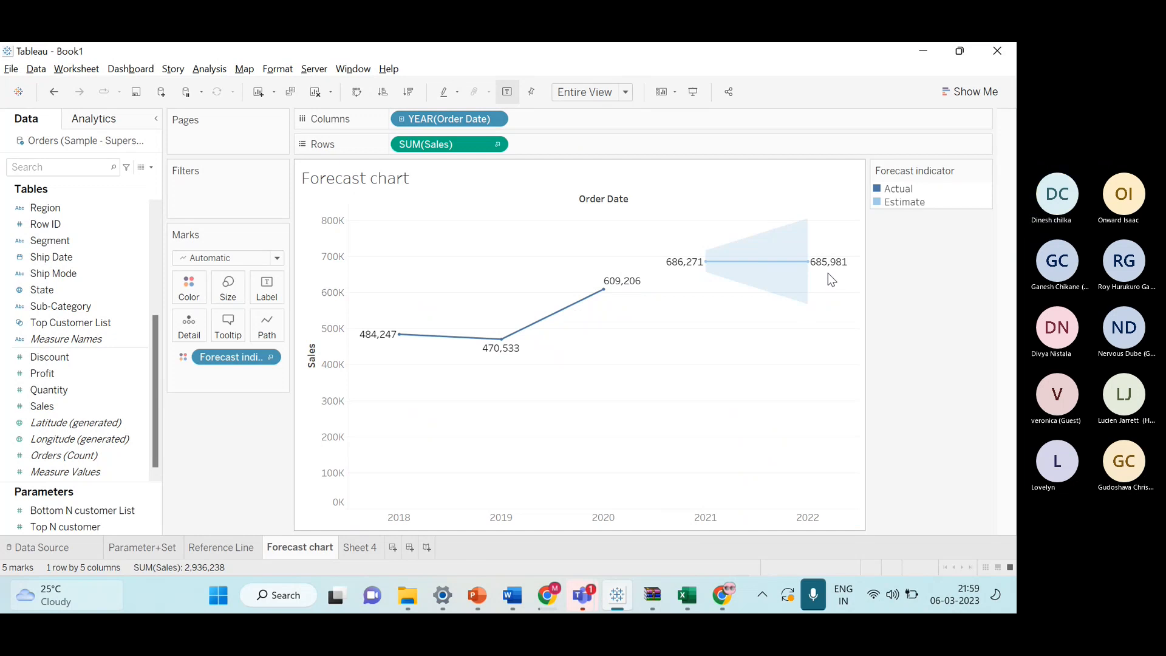
pyautogui.click(359, 548)
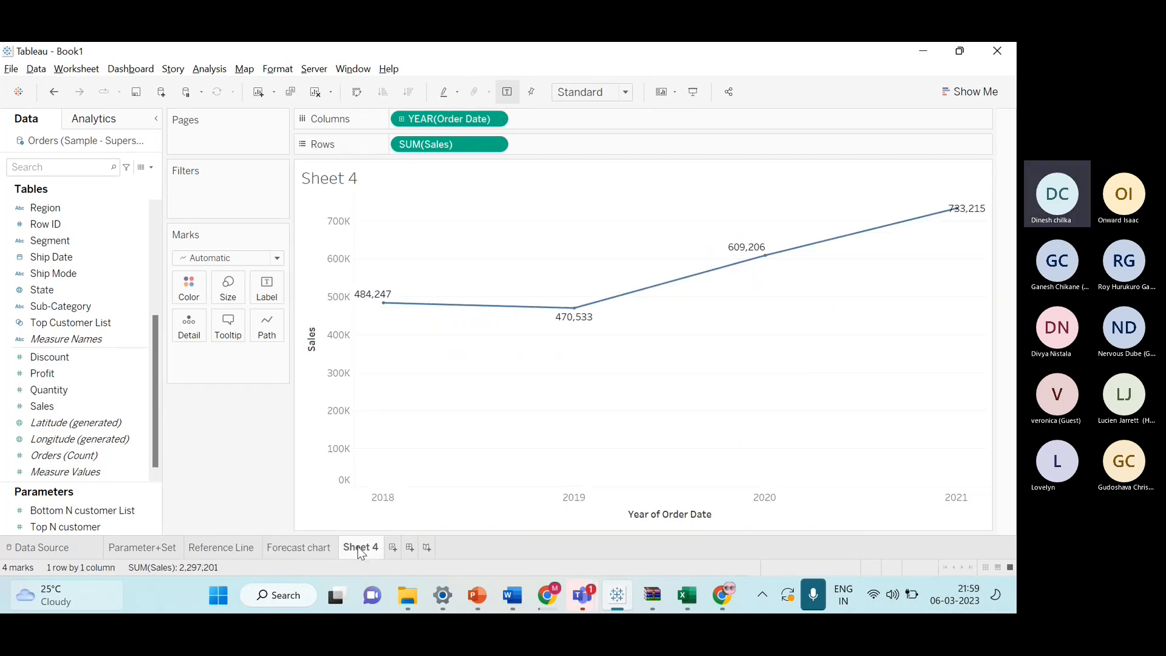
pyautogui.click(310, 550)
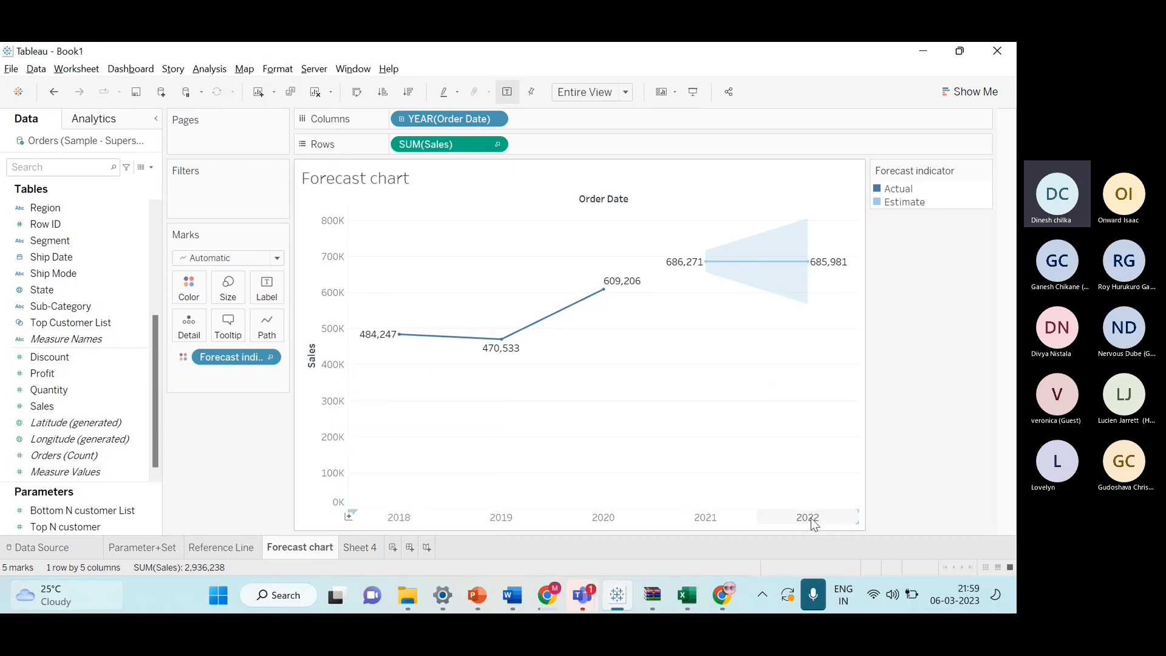
pyautogui.click(363, 547)
# Try the Order Date level on Columns as Month, Day and Quarter, then return to Year, checking Forecast in the Analytics pane.
pyautogui.click(496, 119)
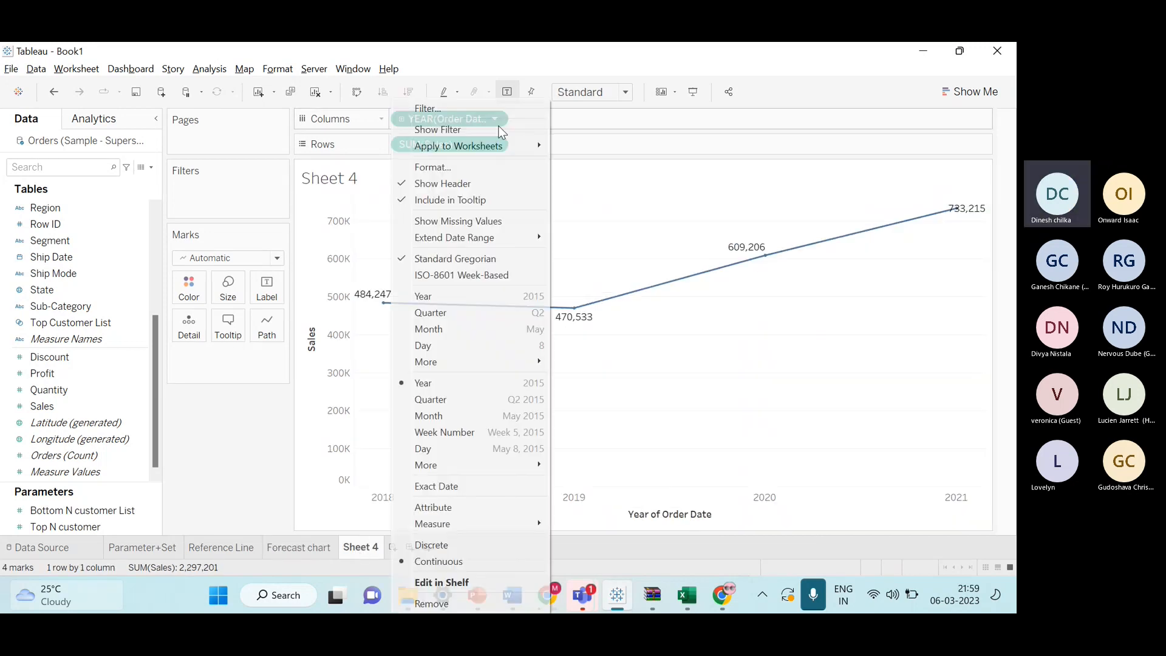
pyautogui.click(464, 326)
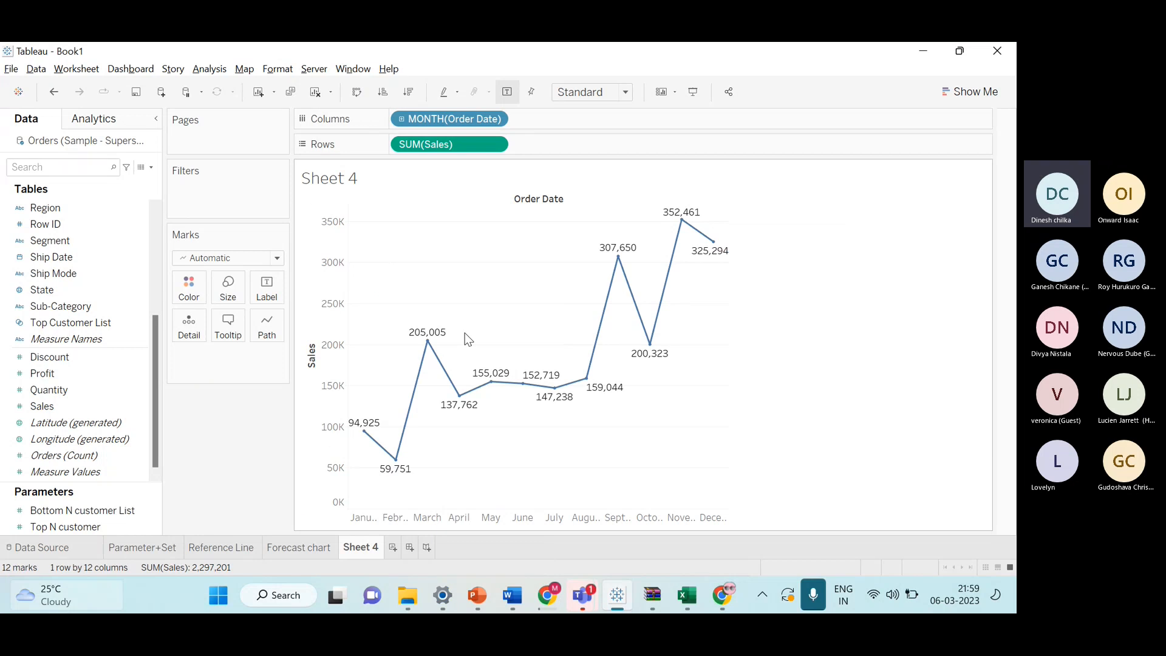
pyautogui.click(83, 122)
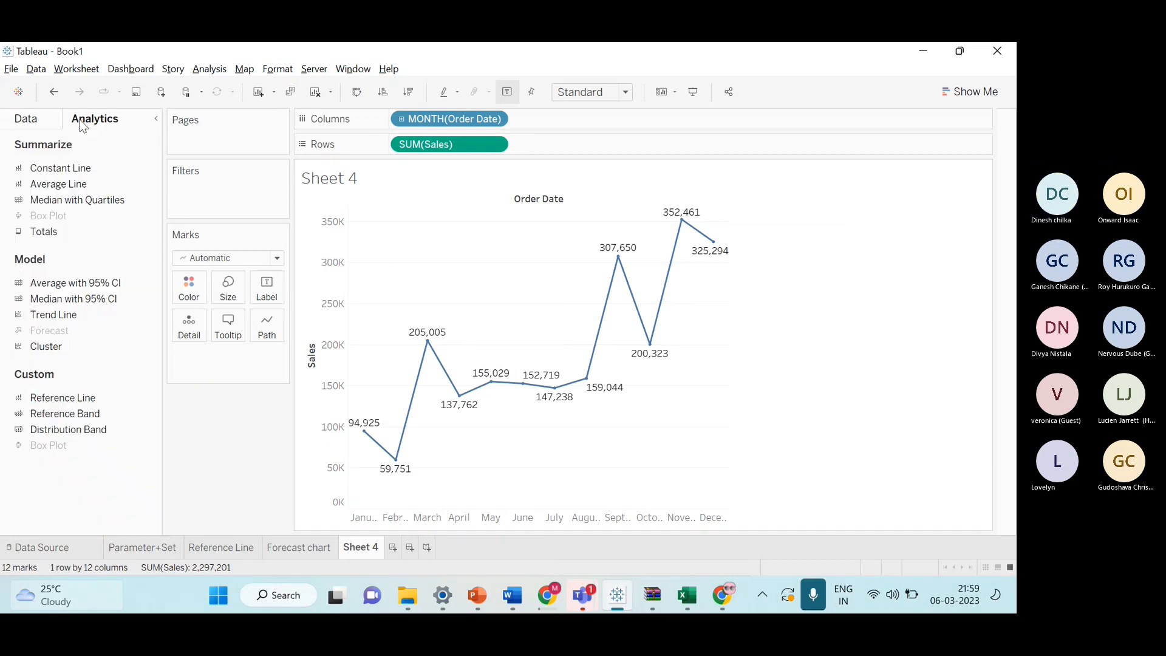
pyautogui.click(497, 119)
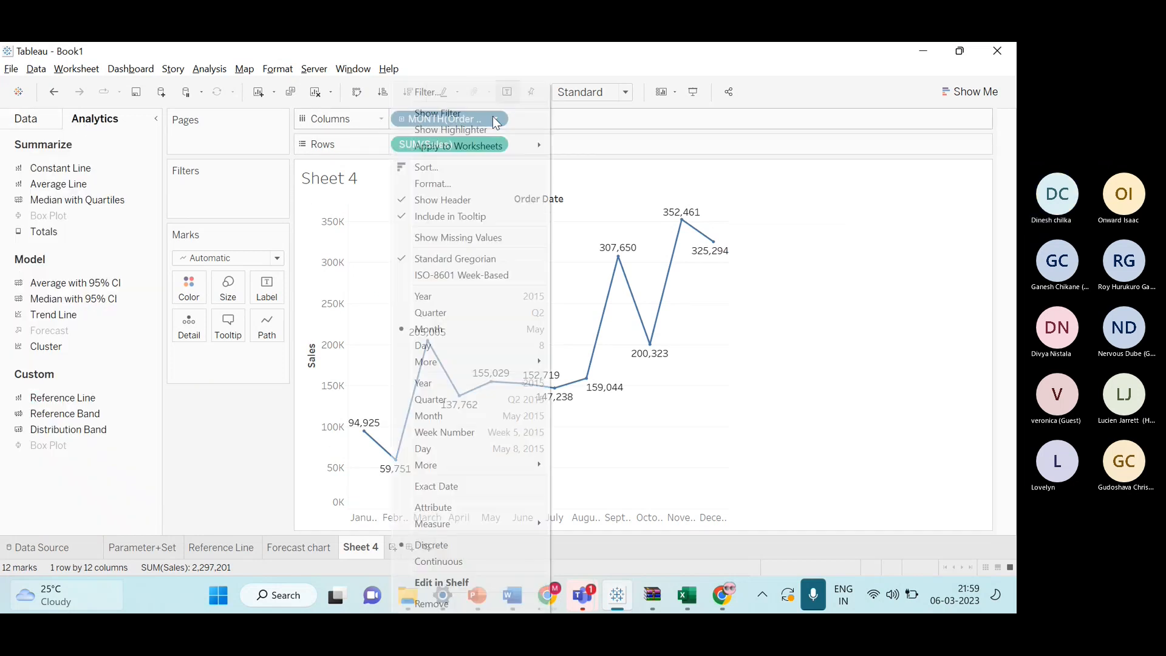
pyautogui.click(472, 346)
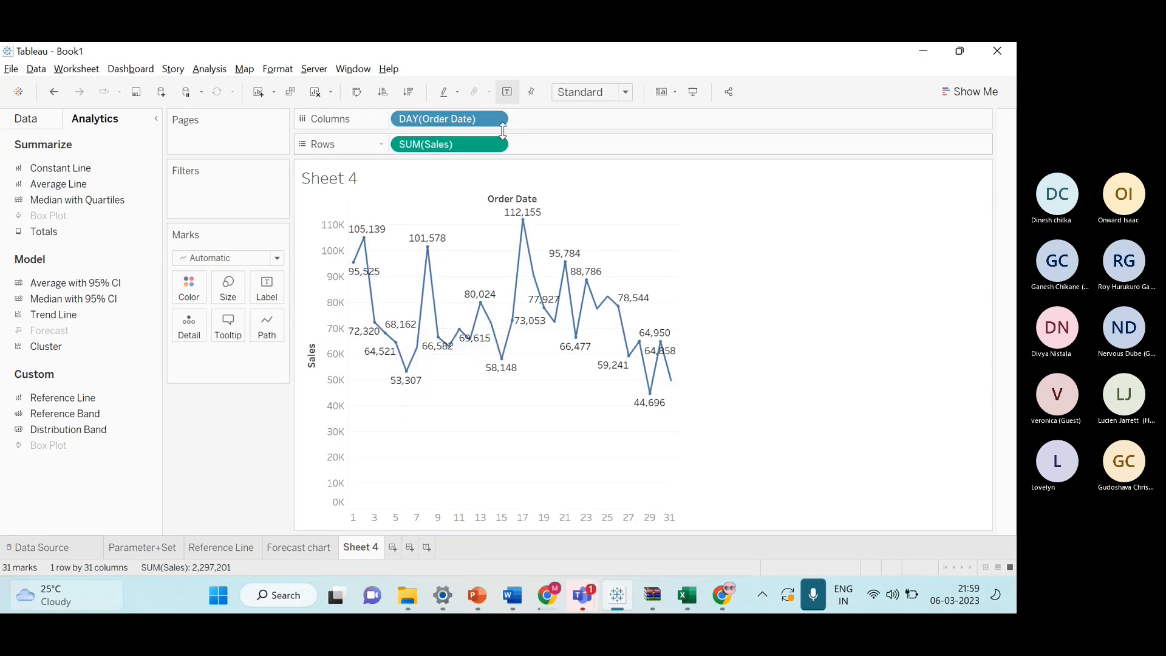
pyautogui.moveTo(479, 119)
pyautogui.mouseDown()
pyautogui.moveTo(572, 151)
pyautogui.moveTo(447, 148)
pyautogui.moveTo(457, 127)
pyautogui.mouseUp()
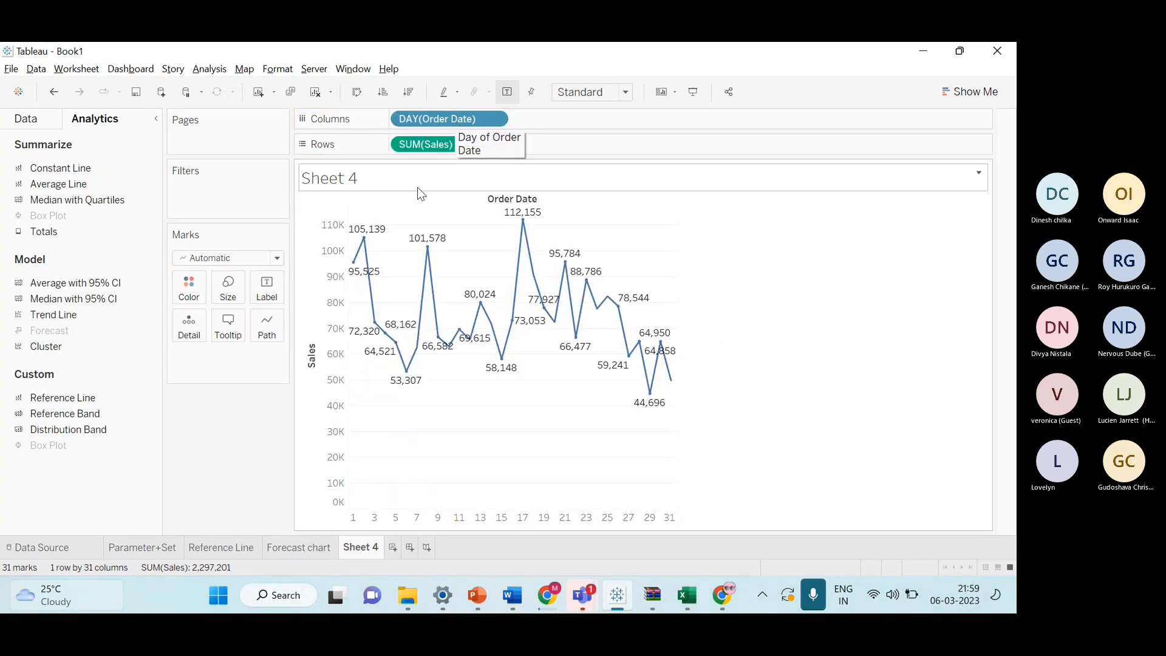
pyautogui.click(495, 119)
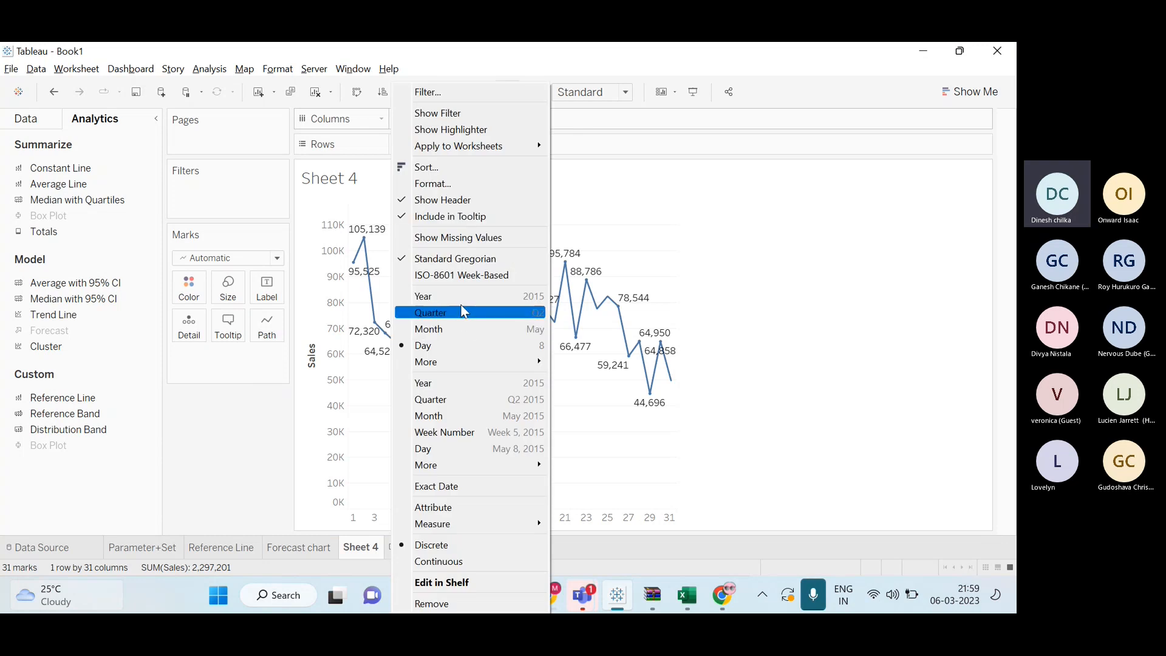
pyautogui.click(462, 310)
pyautogui.click(501, 119)
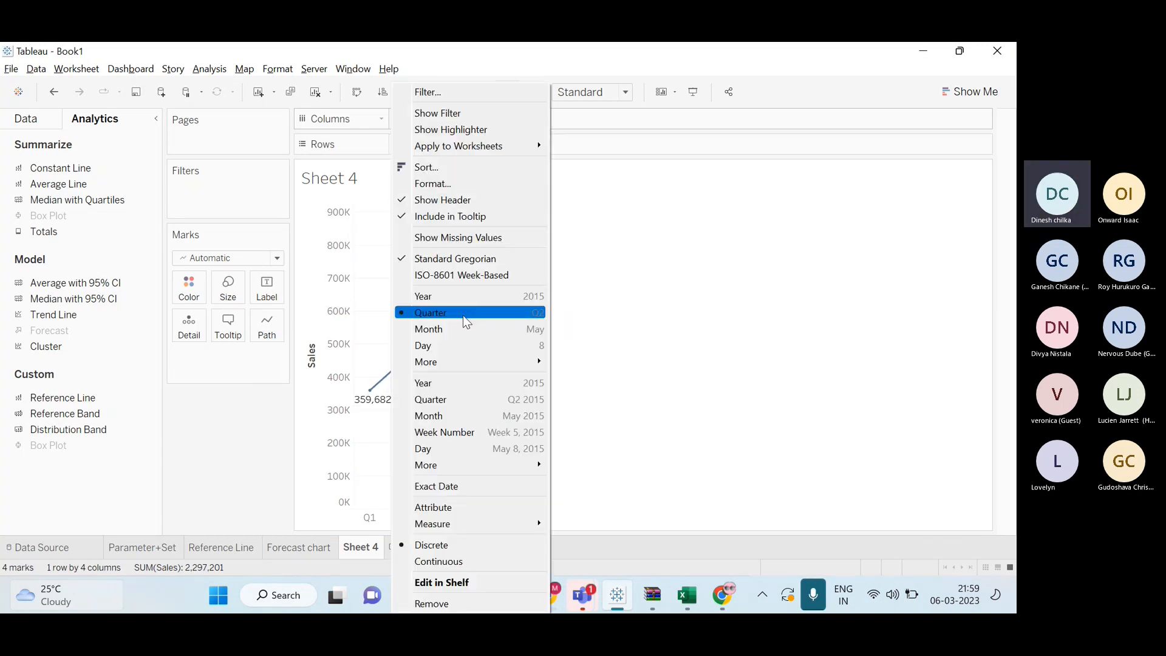
pyautogui.click(460, 298)
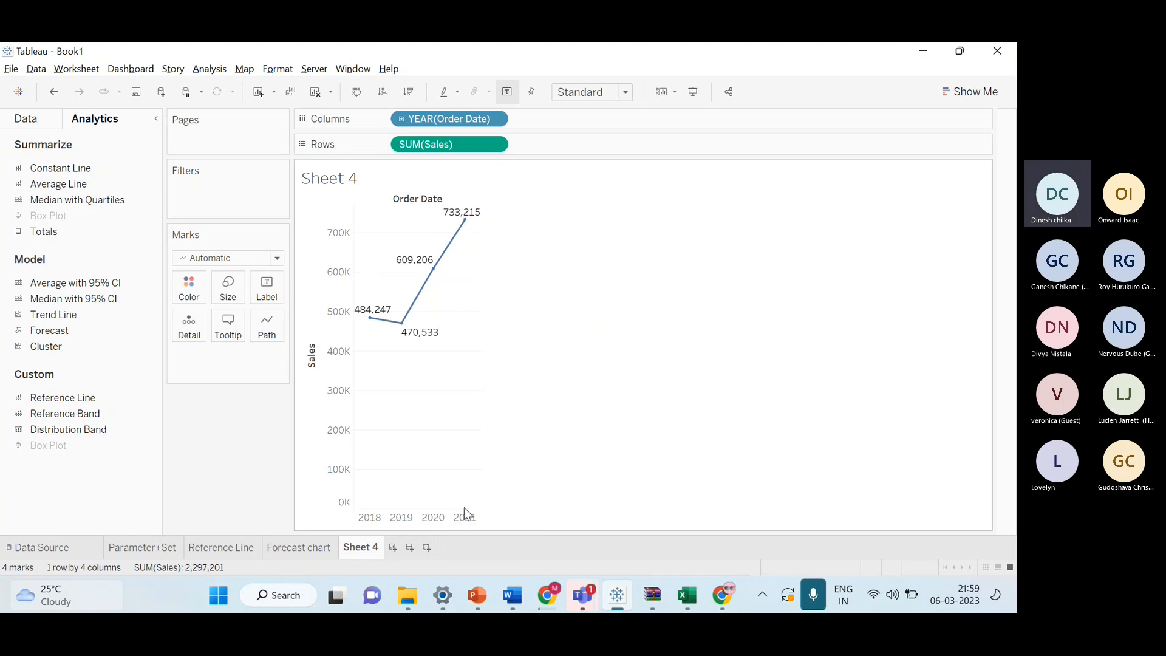
pyautogui.click(306, 547)
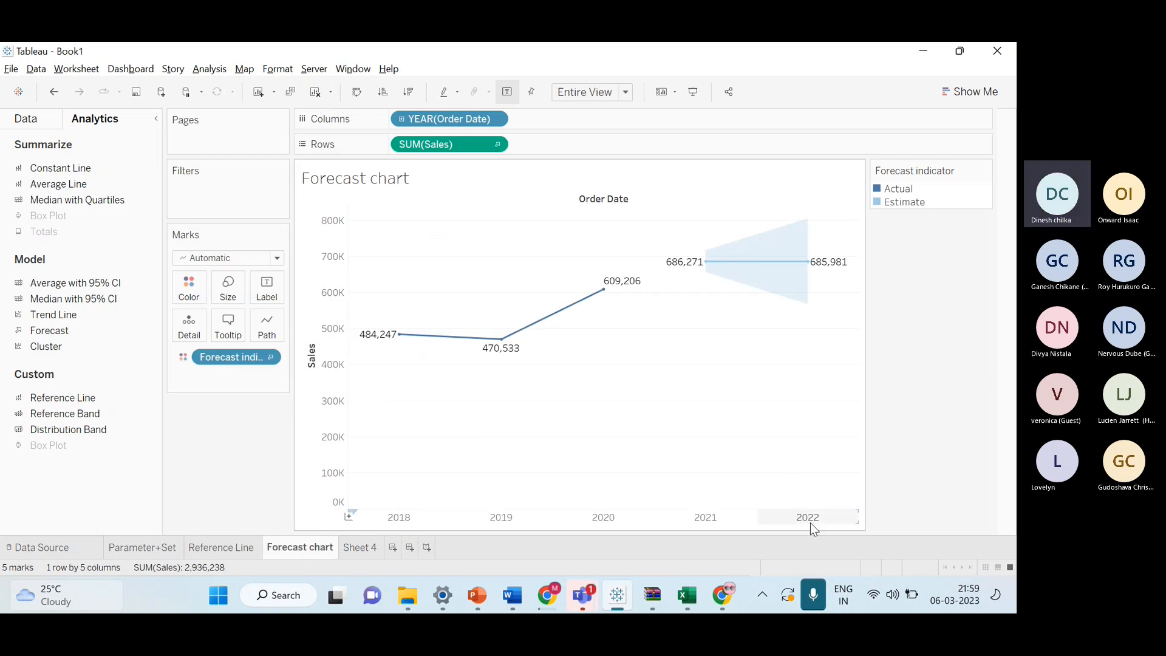
pyautogui.moveTo(827, 265)
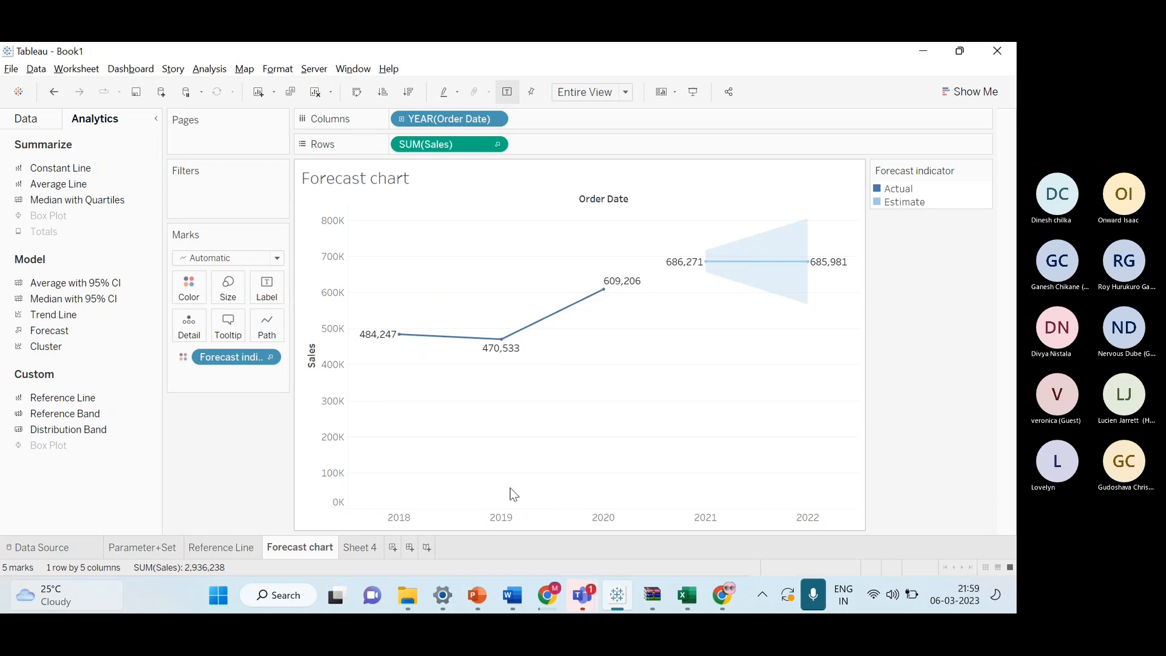
pyautogui.click(368, 547)
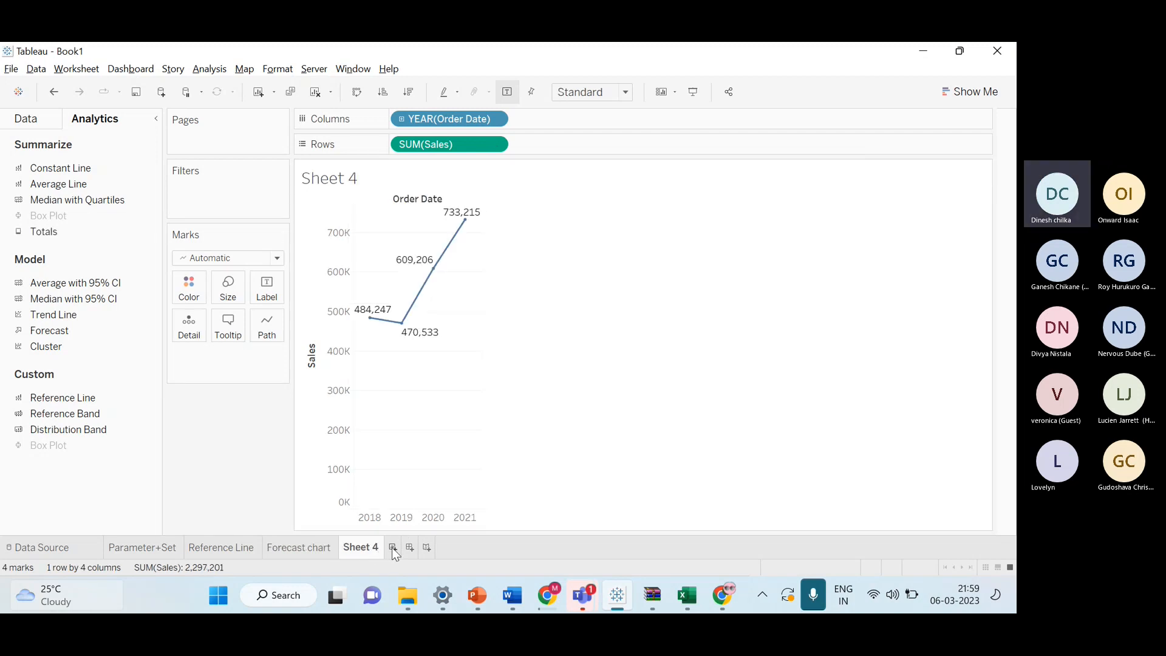
# Create a new worksheet with YEAR(Order Date) on Columns and SUM(Profit) on Rows as a labelled line chart.
pyautogui.click(393, 547)
pyautogui.moveTo(45, 373)
pyautogui.mouseDown()
pyautogui.moveTo(239, 273)
pyautogui.moveTo(425, 122)
pyautogui.mouseUp()
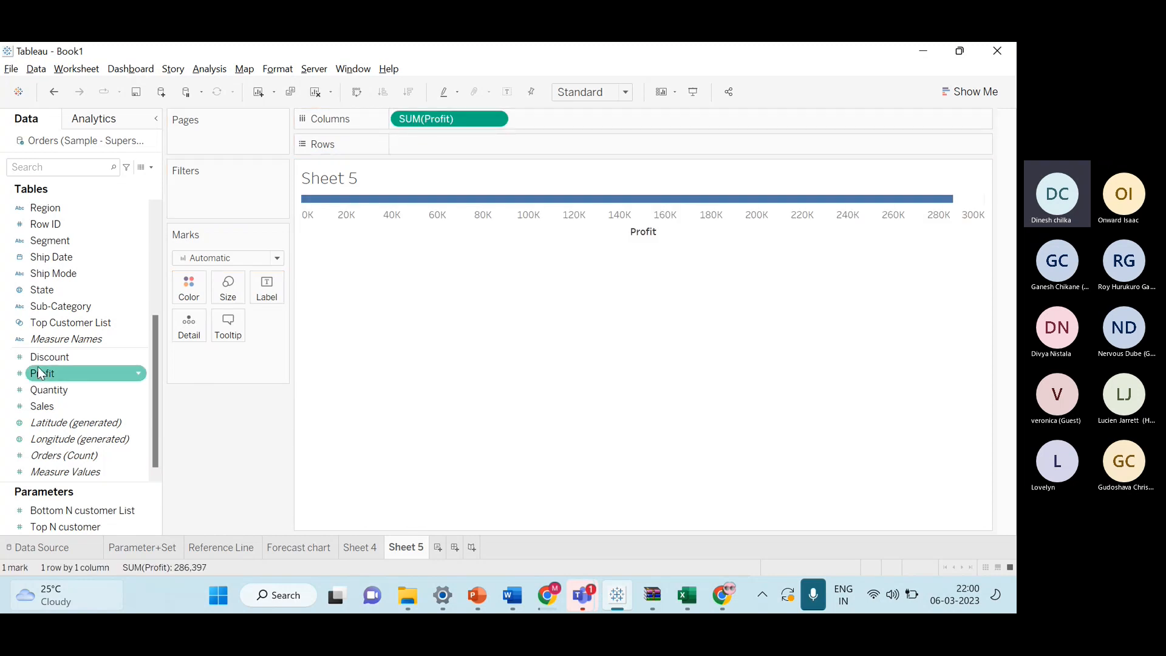
pyautogui.scroll(2, 37, 371)
pyautogui.scroll(-2, 37, 370)
pyautogui.click(366, 547)
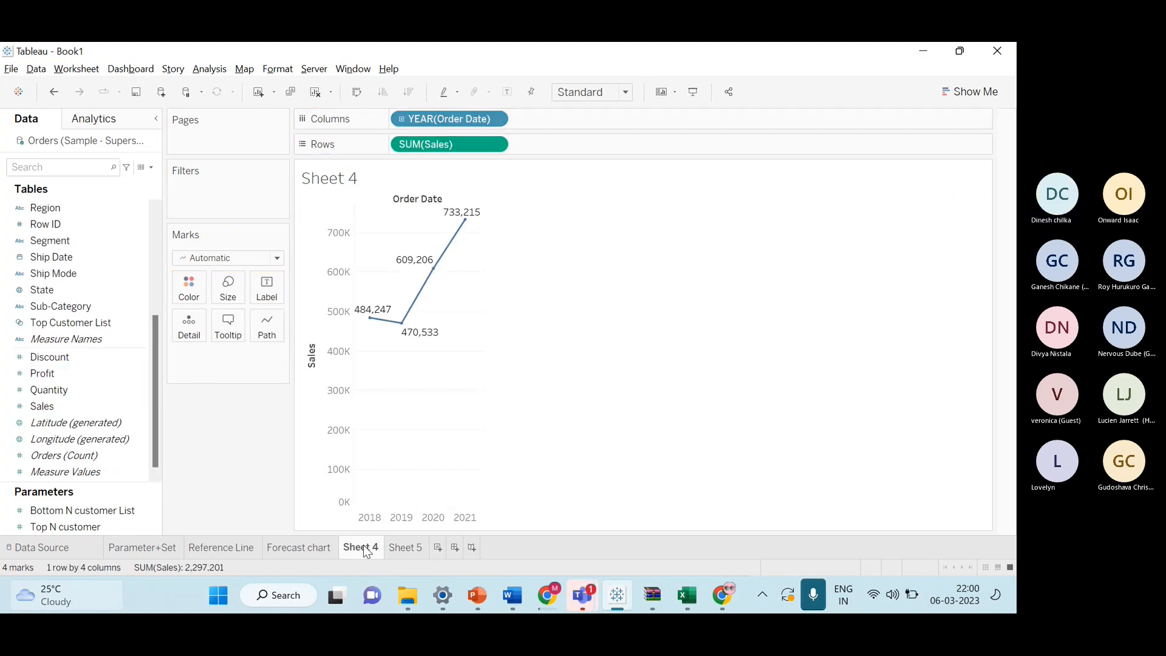
pyautogui.click(394, 547)
pyautogui.scroll(4, 61, 267)
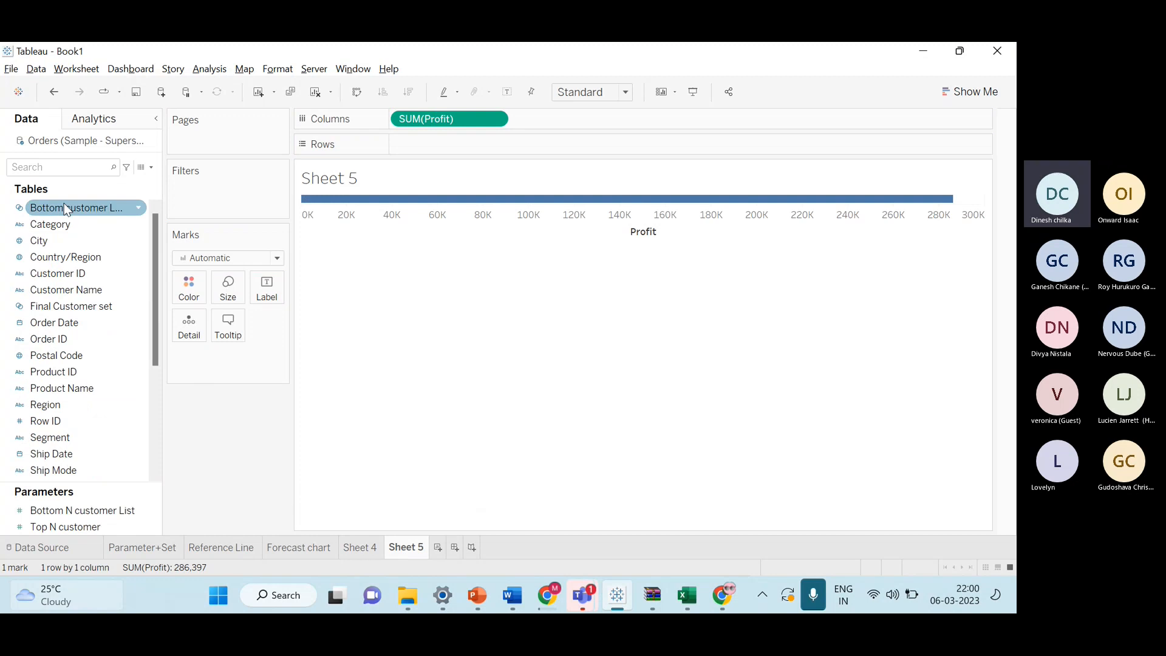
pyautogui.moveTo(55, 323); pyautogui.dragTo(617, 140)
pyautogui.moveTo(450, 145); pyautogui.dragTo(452, 120)
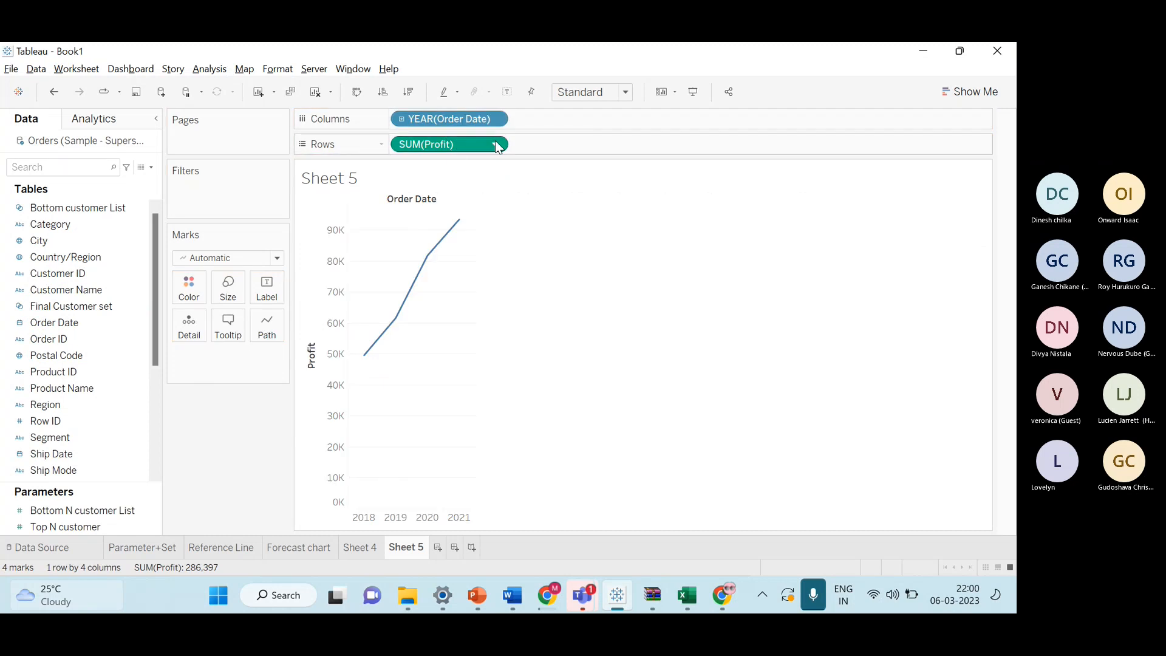
pyautogui.click(507, 91)
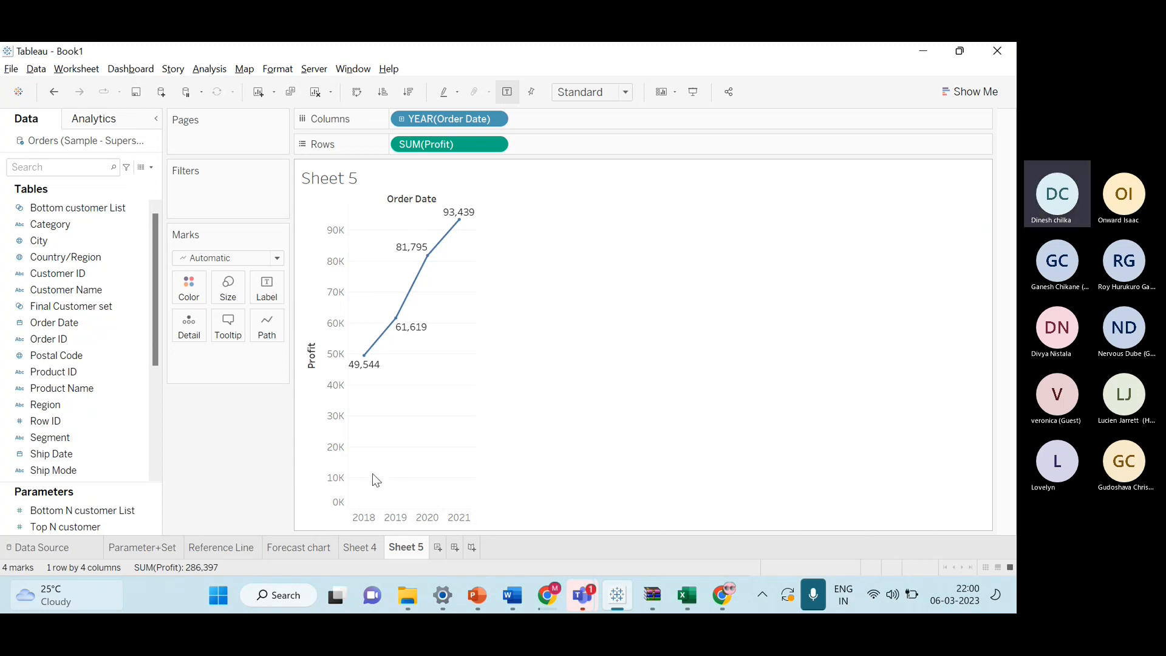
# Add a Forecast from the Analytics pane to the yearly profit line chart on Sheet 5.
pyautogui.moveTo(377, 369)
pyautogui.moveTo(457, 231)
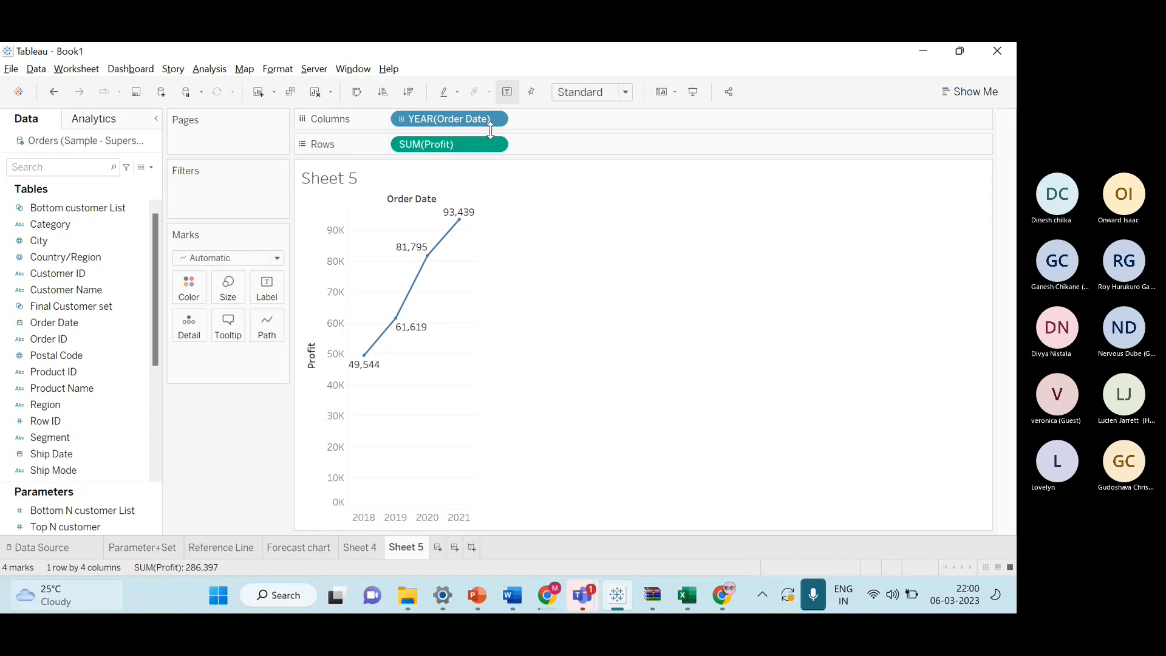
pyautogui.click(123, 121)
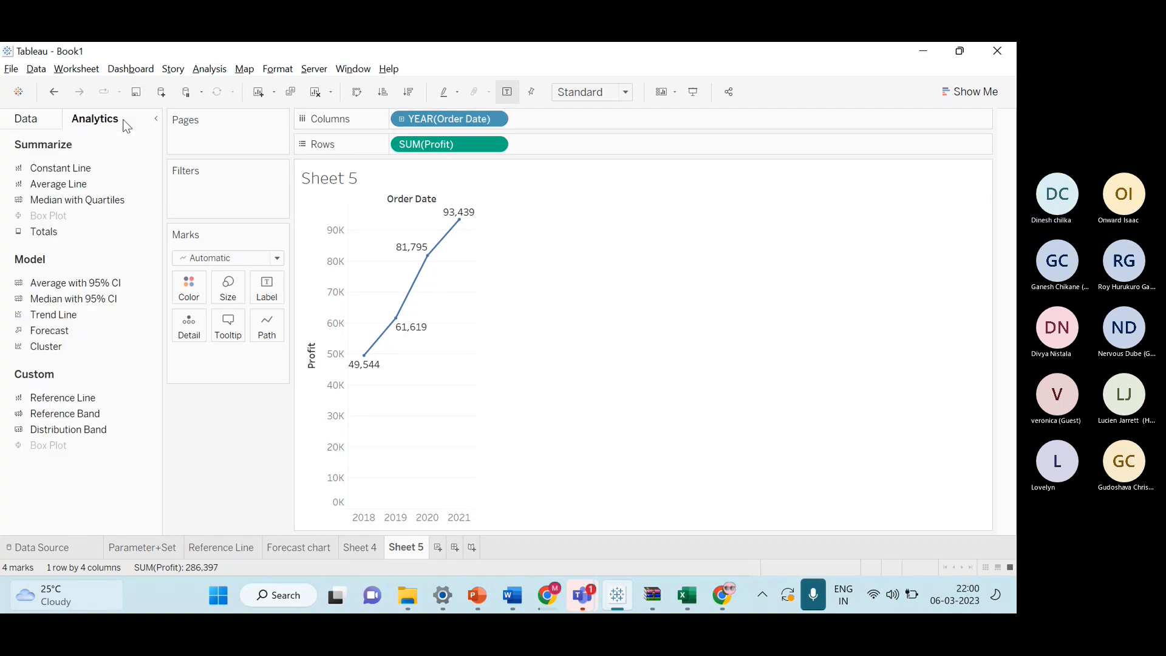
pyautogui.click(501, 119)
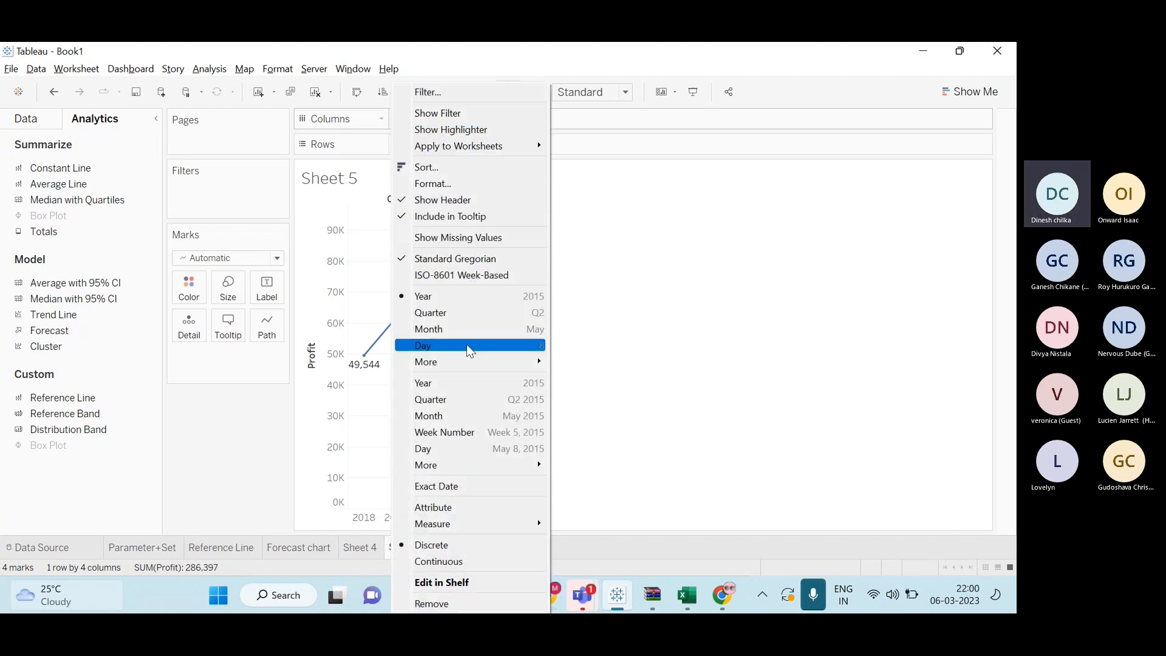
pyautogui.click(446, 328)
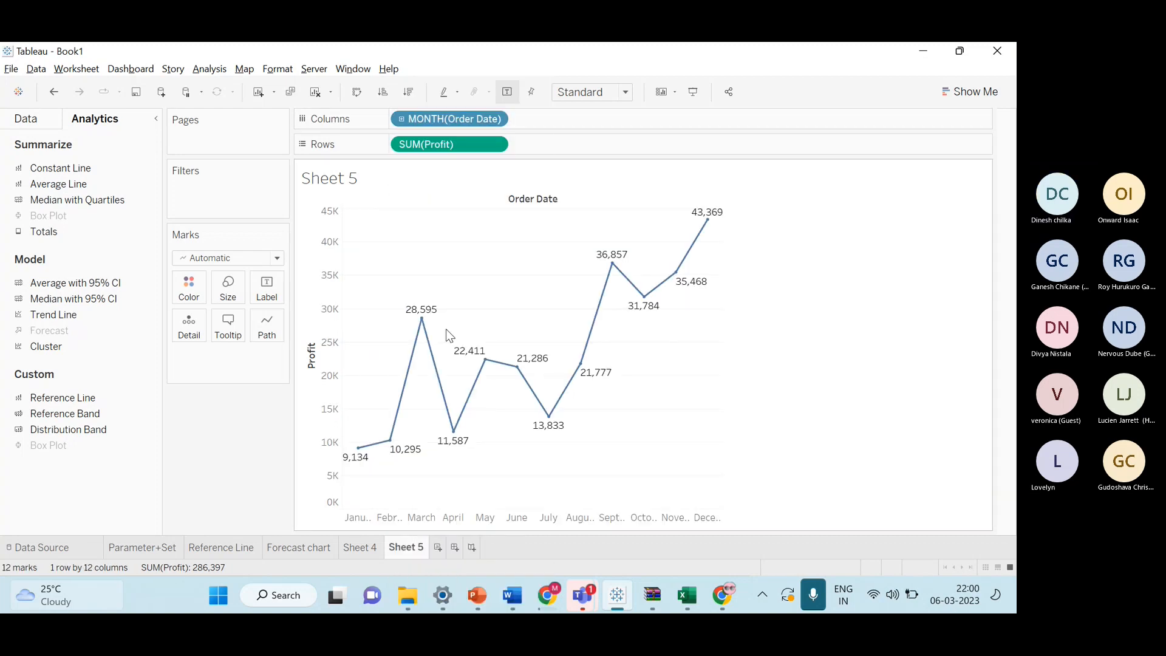
pyautogui.click(501, 119)
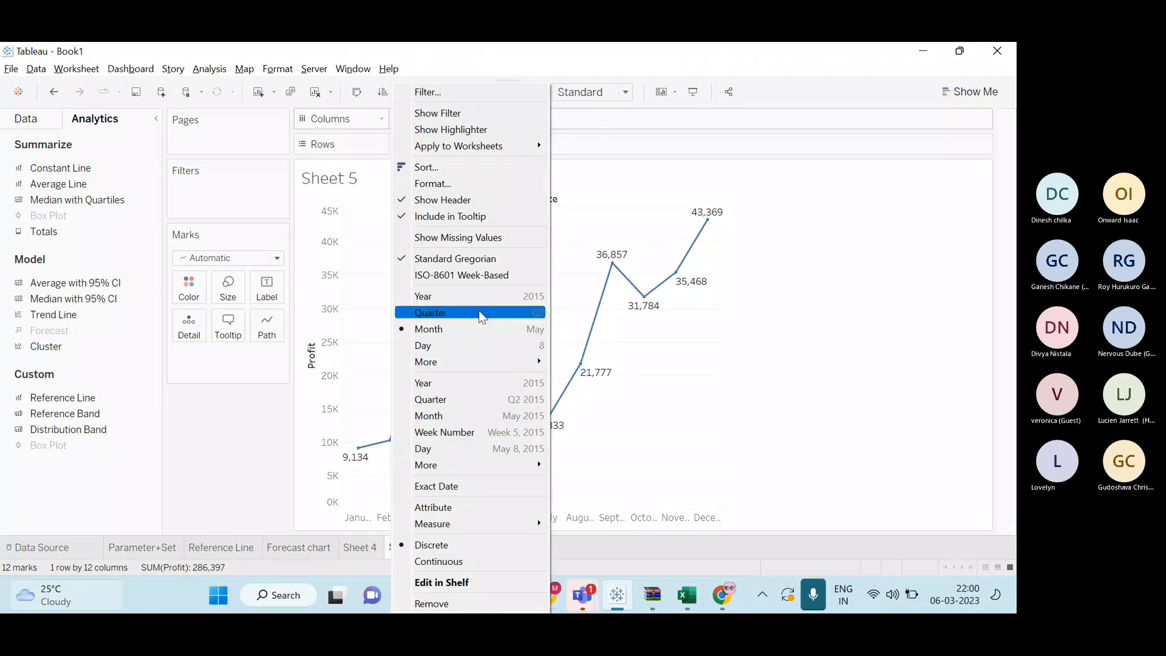
pyautogui.click(471, 297)
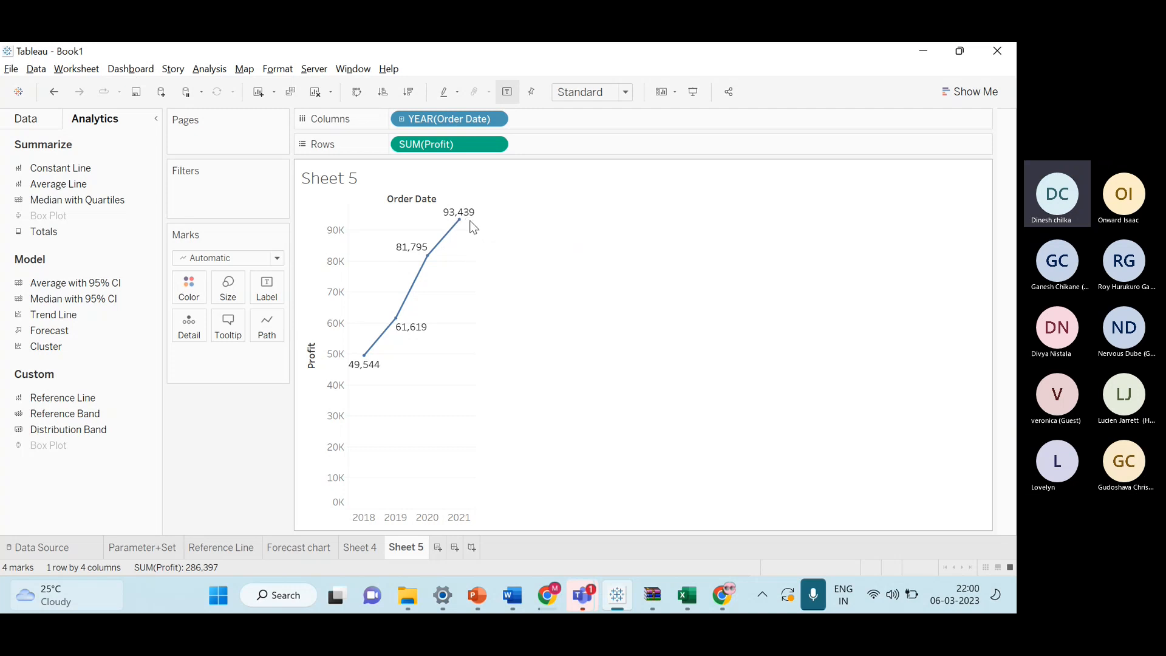
pyautogui.moveTo(69, 330); pyautogui.dragTo(390, 217)
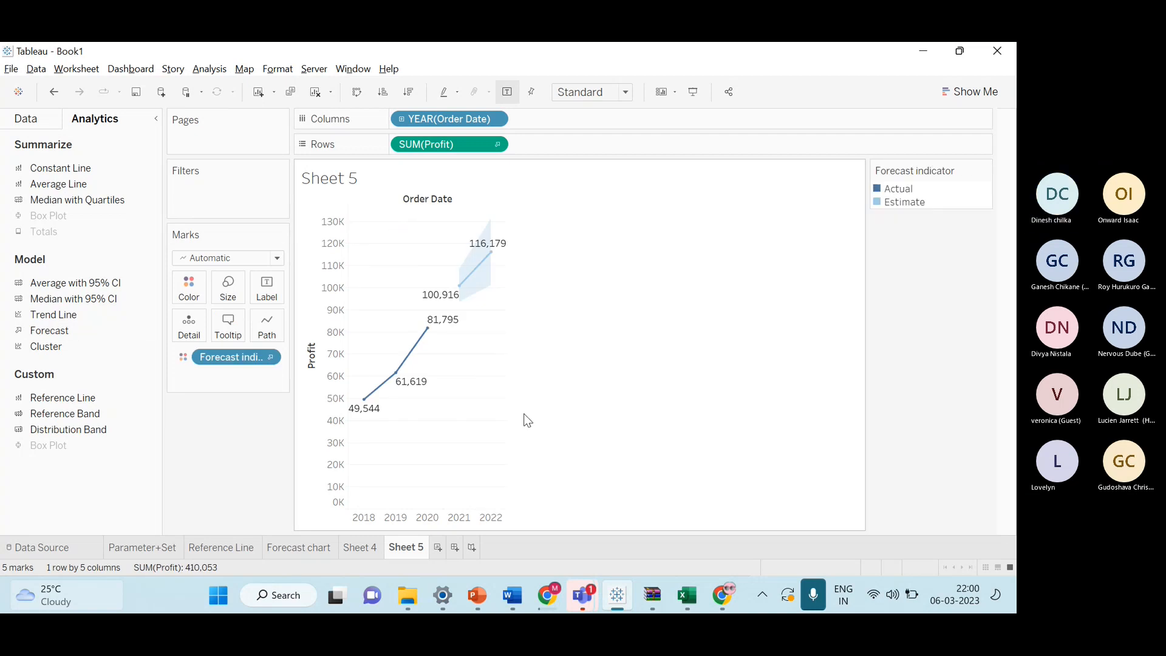
# Compare the profit forecast on Sheet 5 with the sales Forecast chart, inspecting the actual and estimate mark tooltips.
pyautogui.moveTo(497, 254)
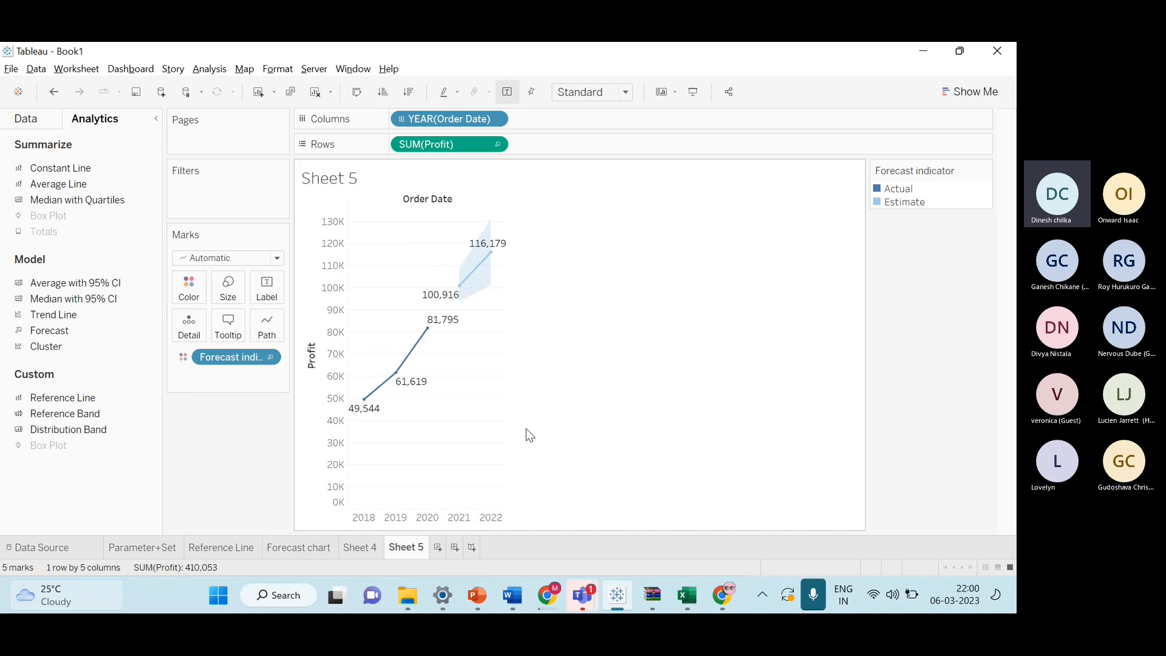
pyautogui.click(325, 546)
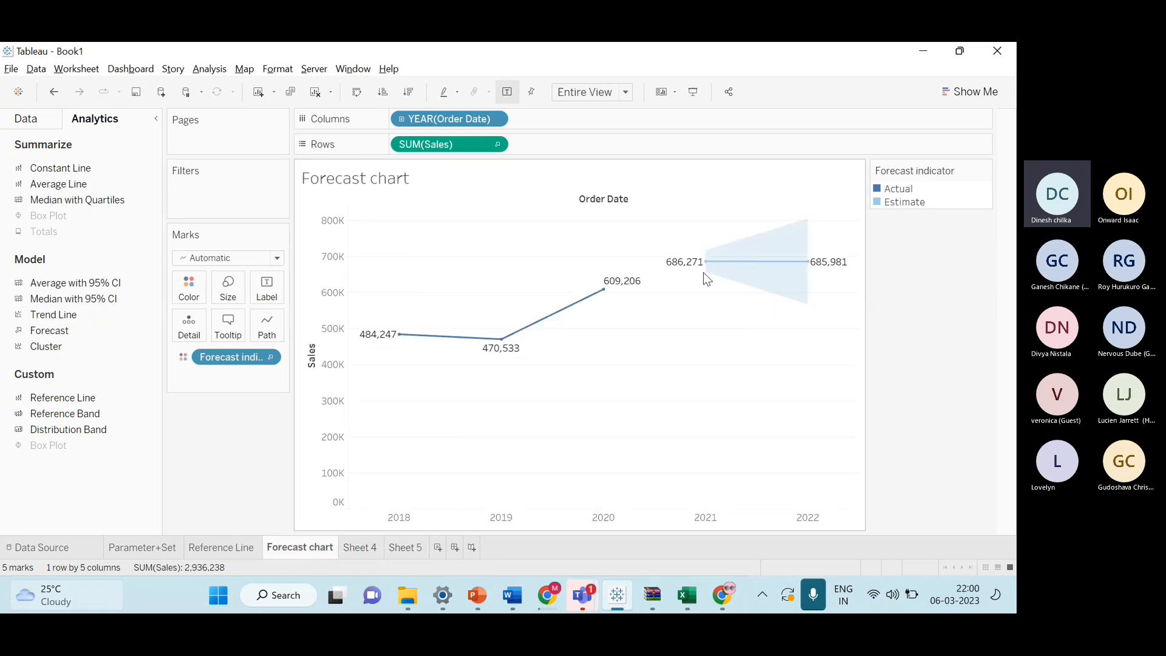
pyautogui.moveTo(813, 271)
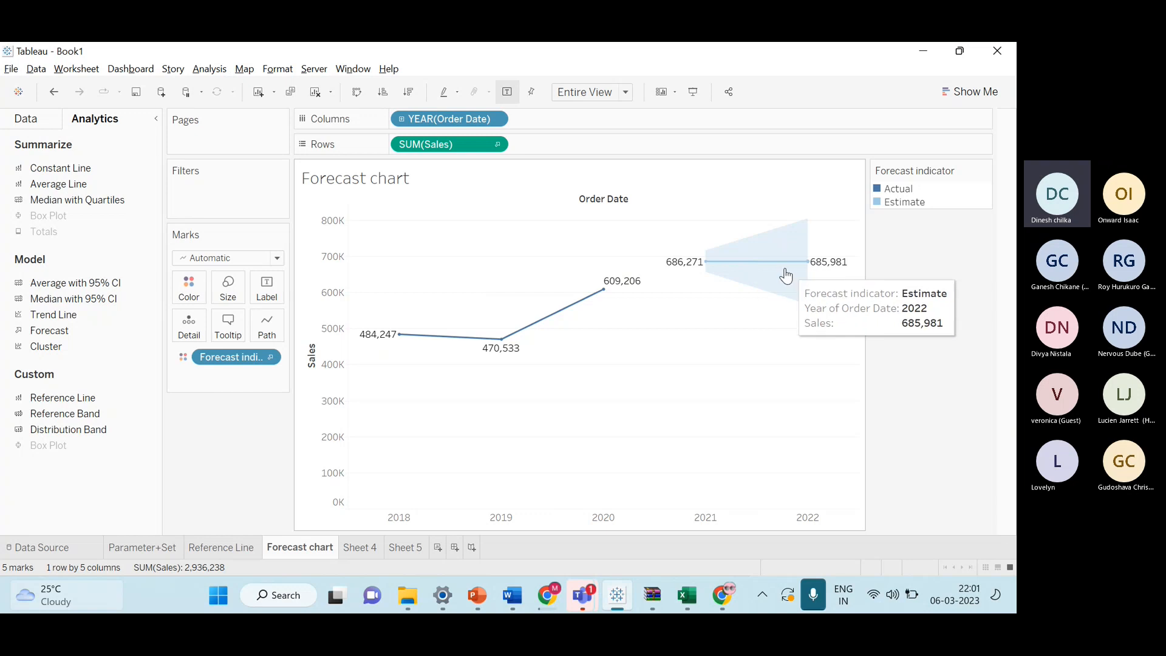
pyautogui.click(409, 545)
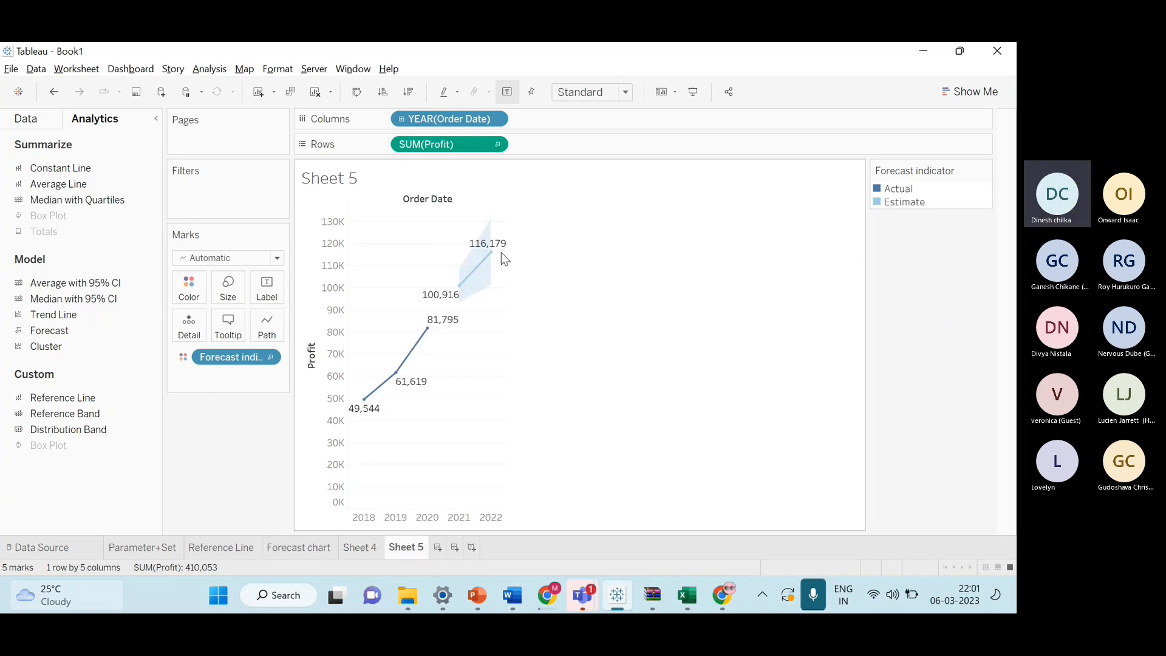
pyautogui.moveTo(440, 331)
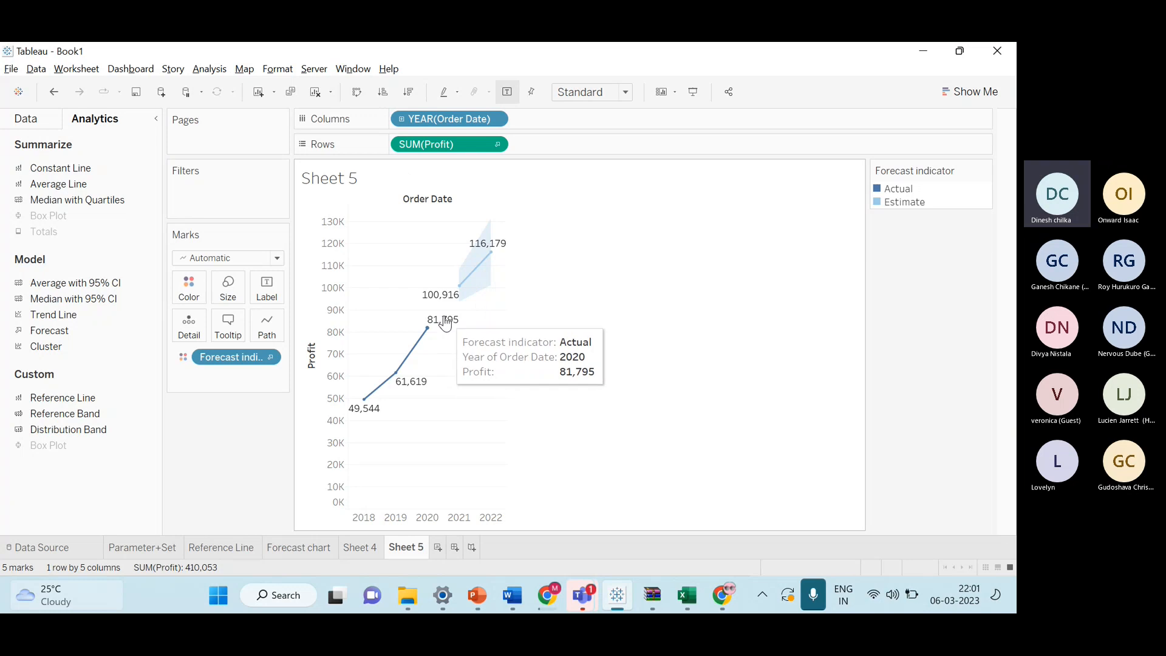
pyautogui.click(325, 548)
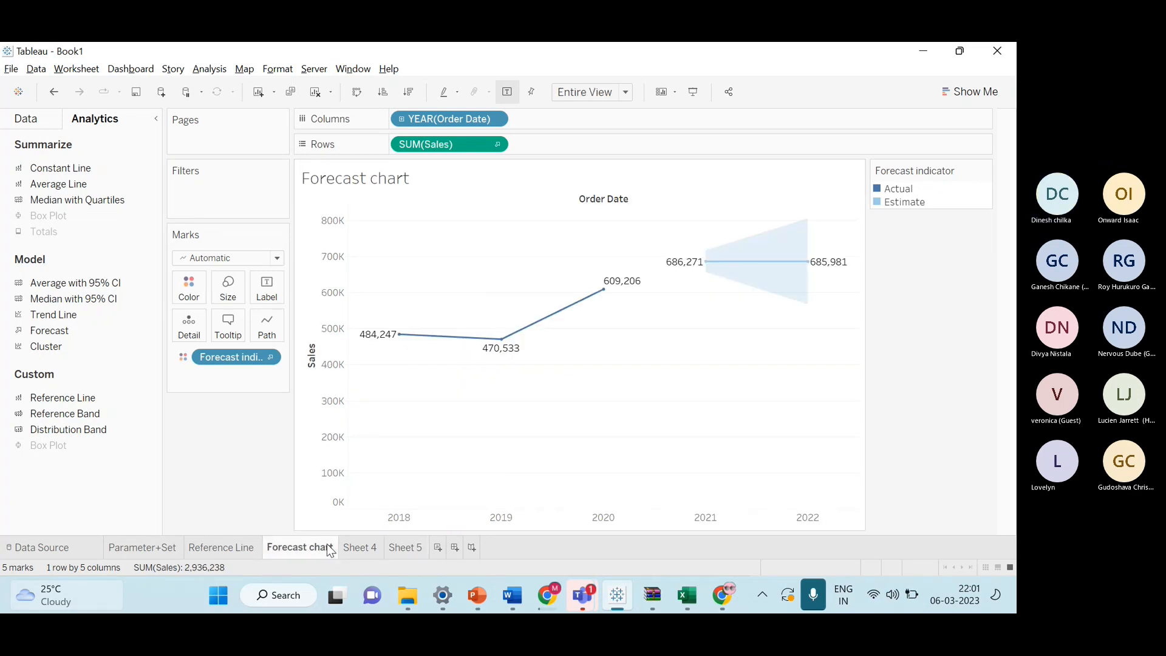
# Switch back and forth between Sheet 4, Sheet 5 and the Forecast chart to review the sales and profit forecasts.
pyautogui.click(359, 547)
pyautogui.click(399, 545)
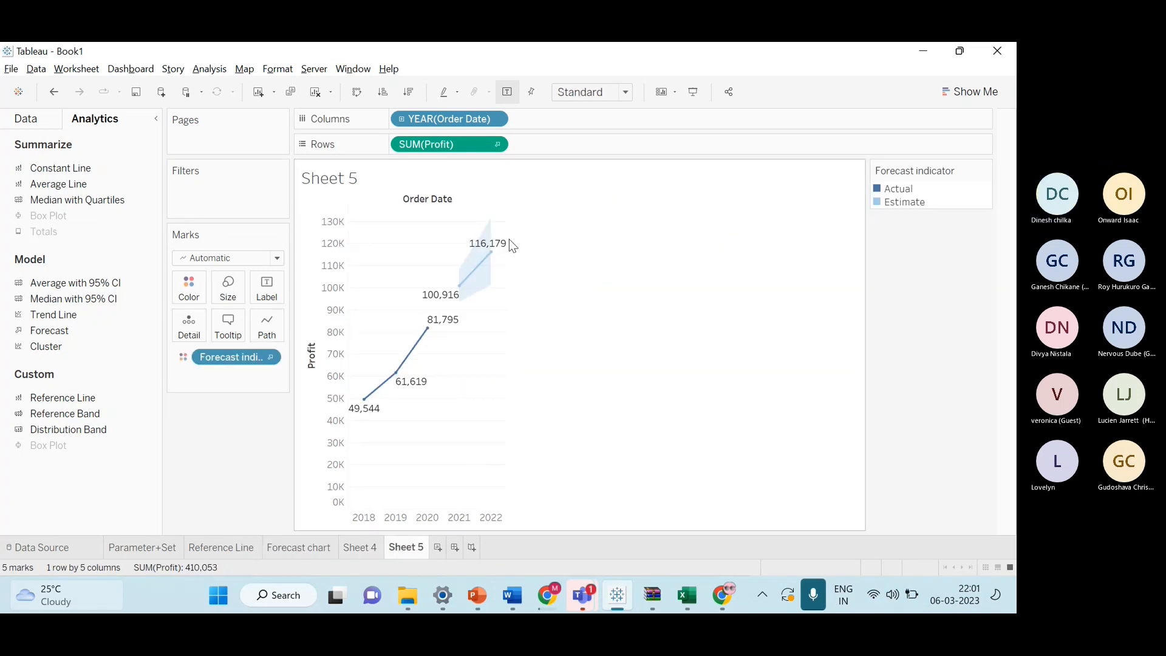
pyautogui.moveTo(489, 267)
pyautogui.moveTo(449, 293)
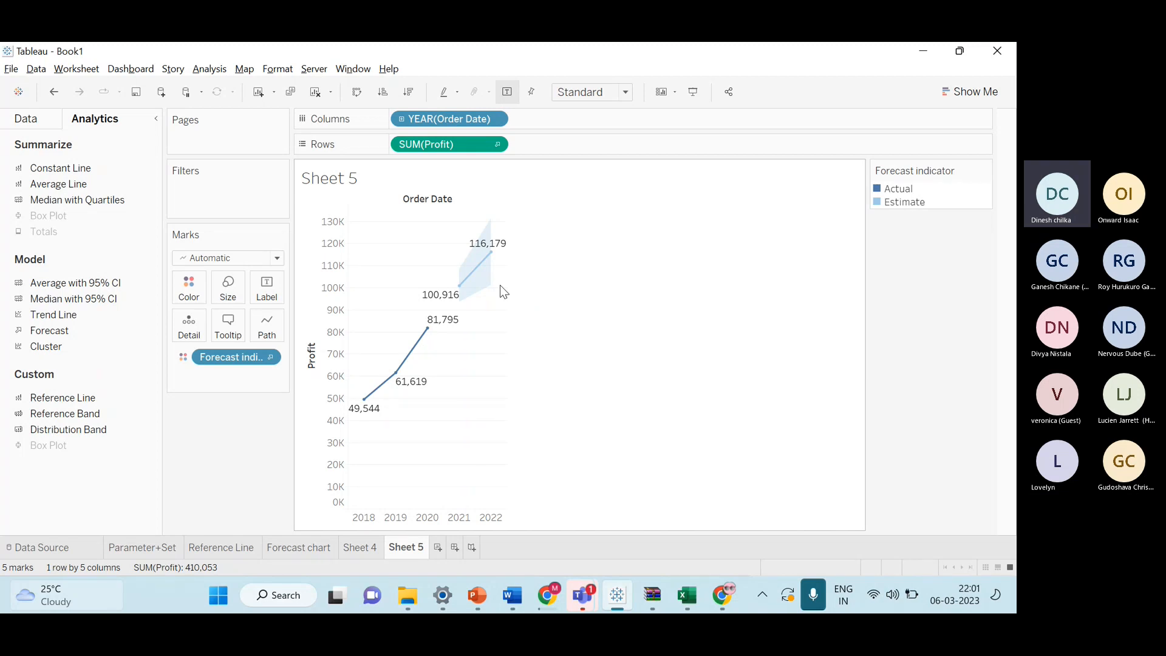
pyautogui.click(348, 549)
pyautogui.click(322, 550)
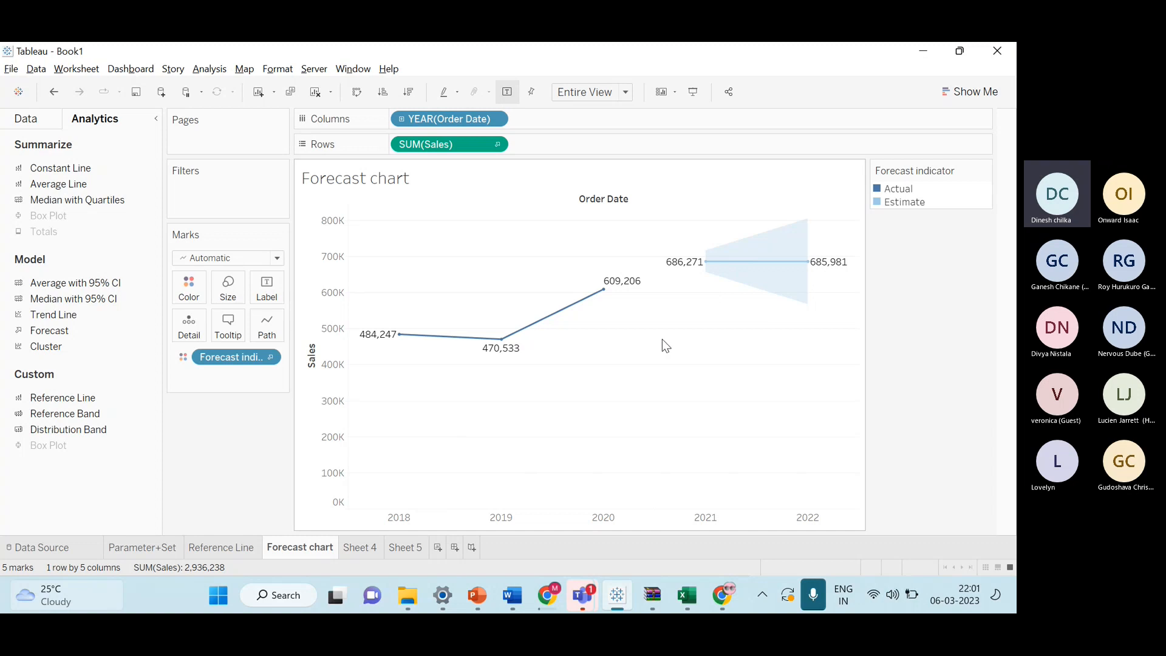
pyautogui.click(403, 549)
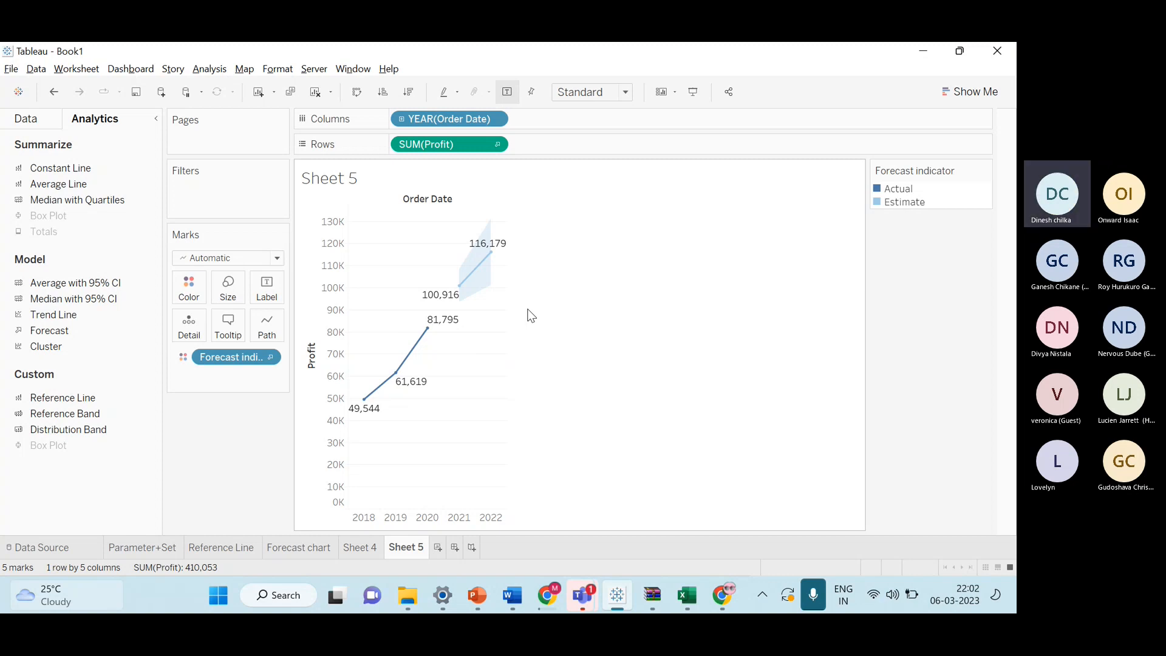
# Switch to the PowerPoint deck to review the Forecasting and Scatter plot slides, then return to Tableau.
pyautogui.moveTo(594, 600)
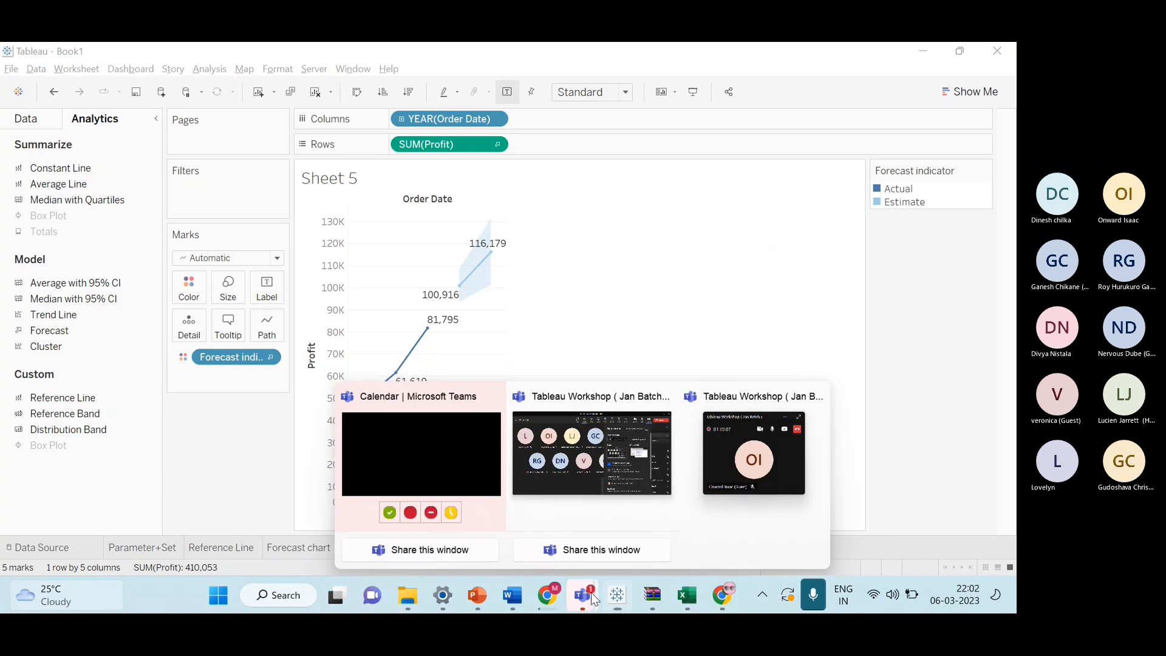
pyautogui.click(584, 471)
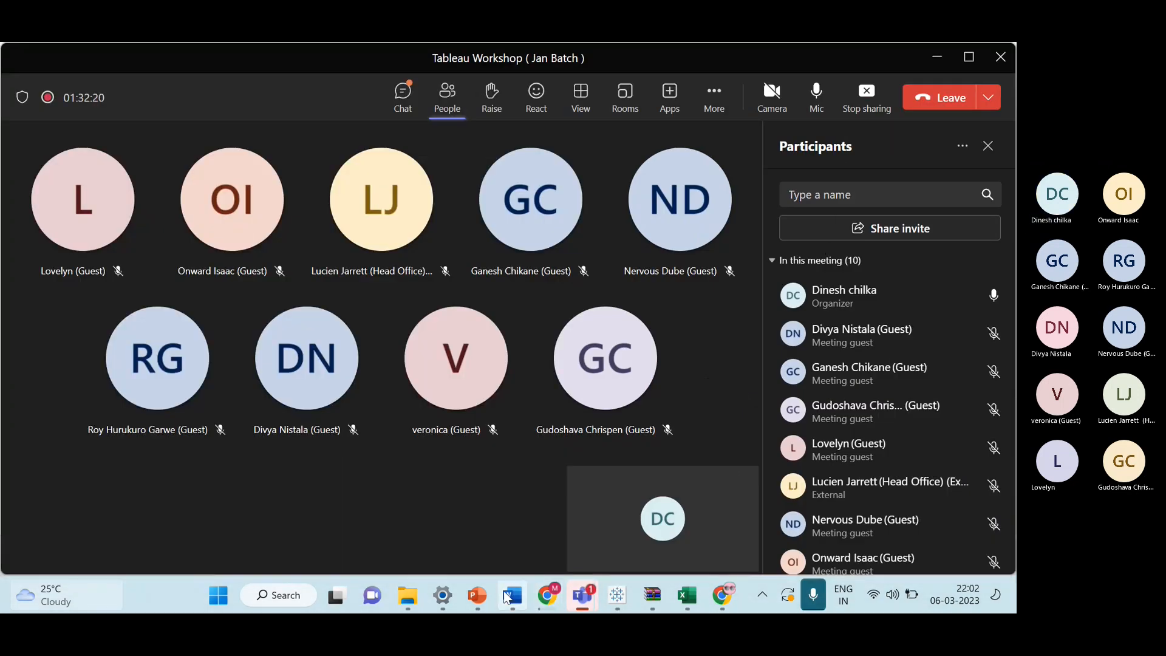
pyautogui.moveTo(482, 595)
pyautogui.click(585, 443)
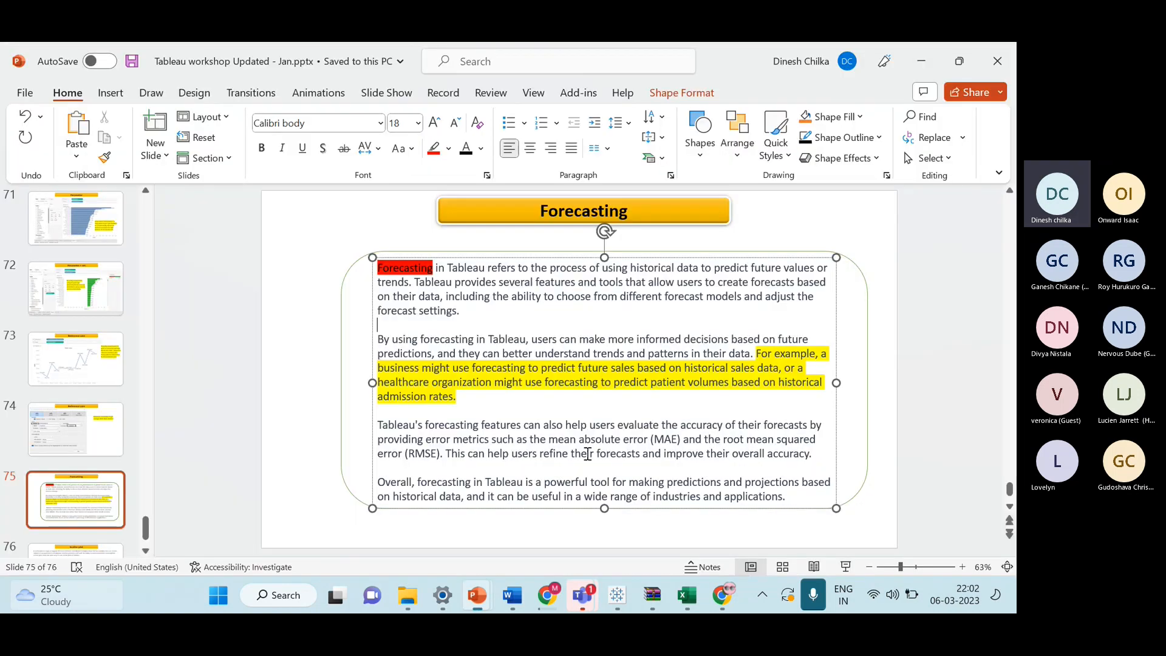
pyautogui.scroll(-1, 588, 454)
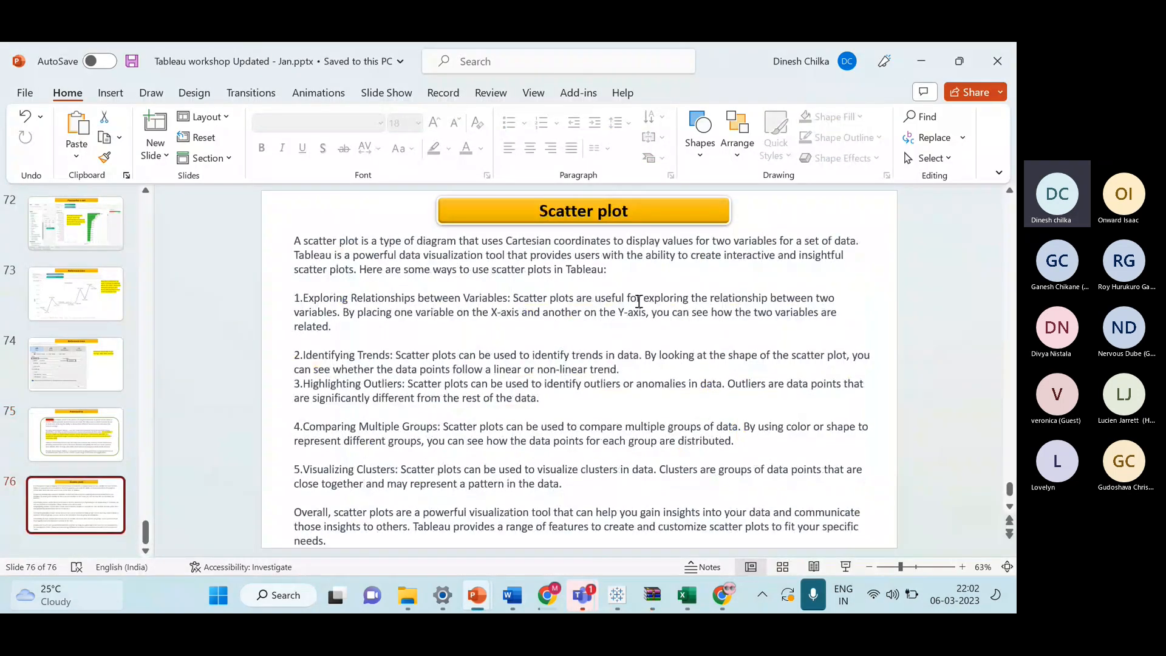
pyautogui.moveTo(618, 598)
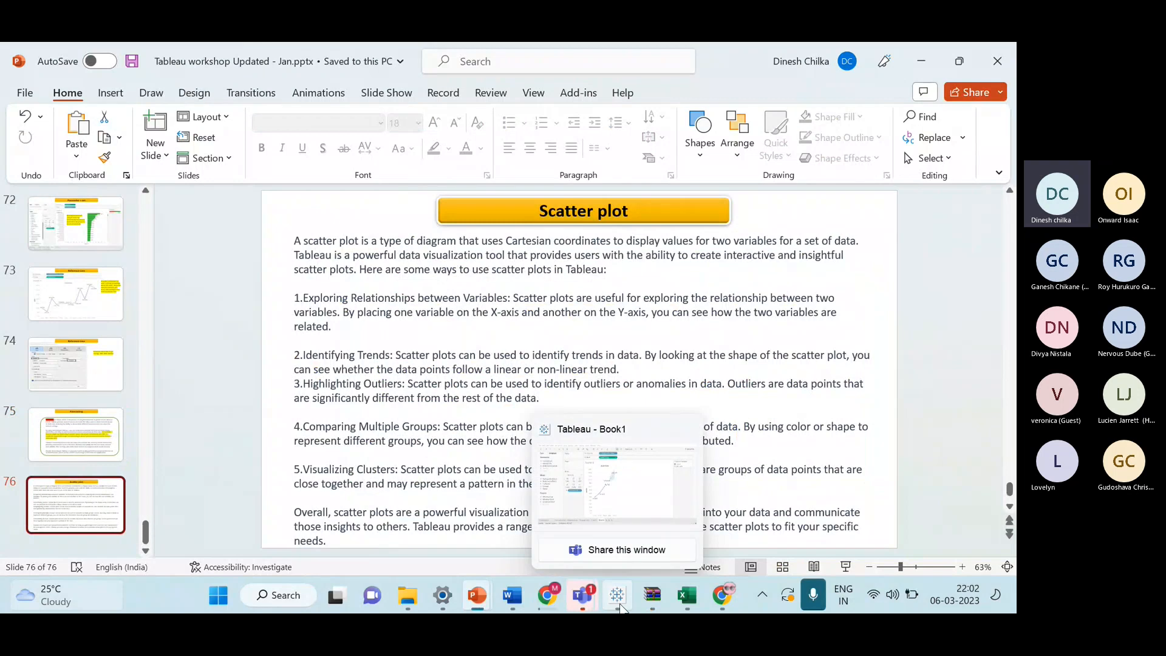
pyautogui.click(615, 496)
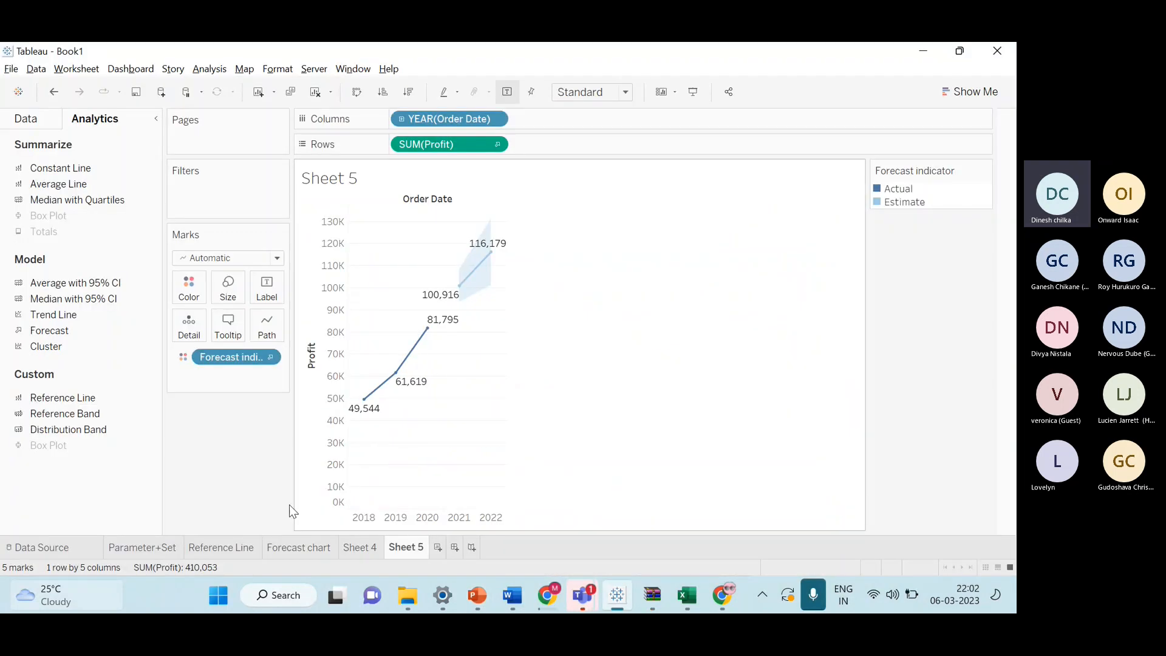
# Create a new dashboard and open its Actions dialog to preview the Add Action options, closing it without adding one.
pyautogui.click(454, 548)
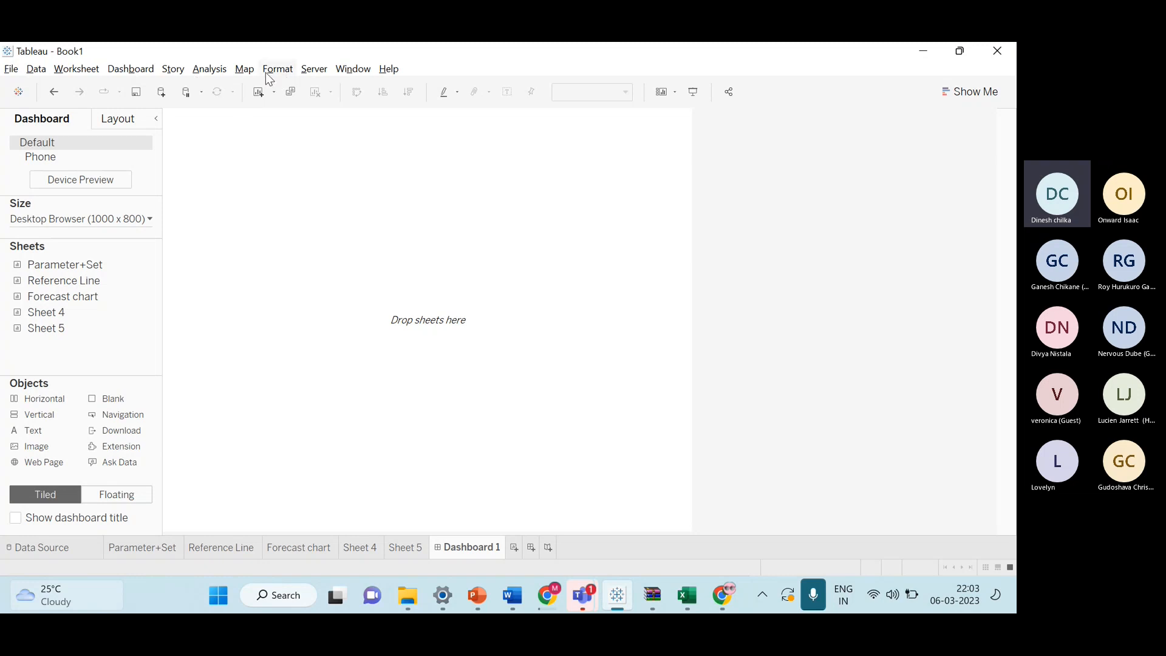
pyautogui.click(131, 69)
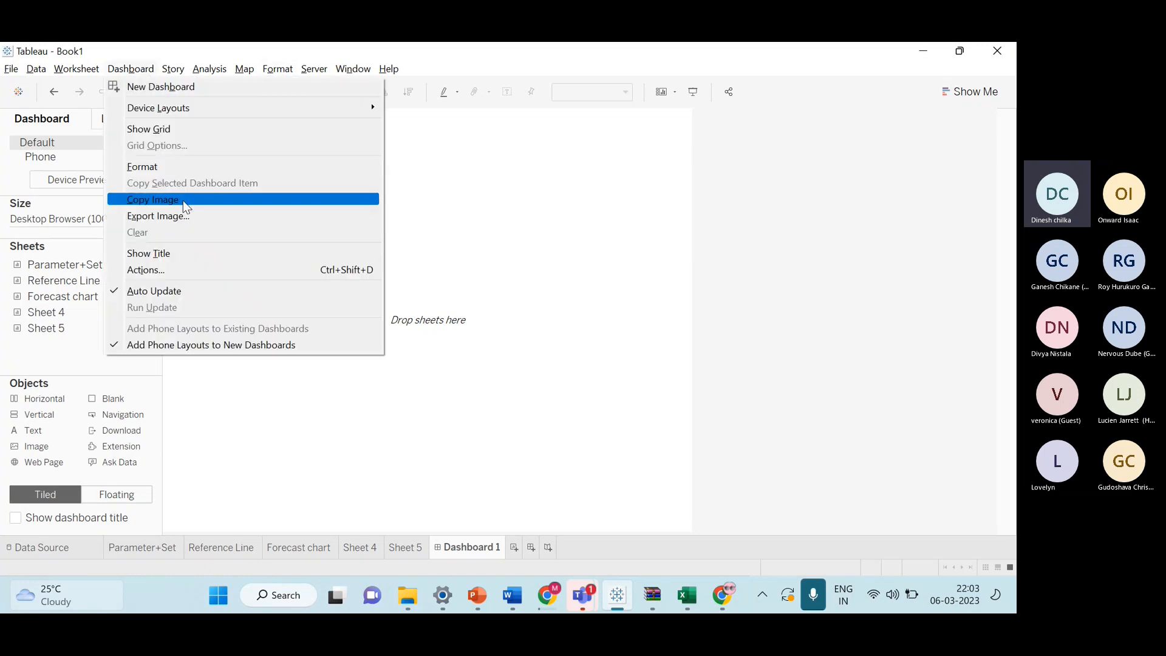
pyautogui.click(190, 270)
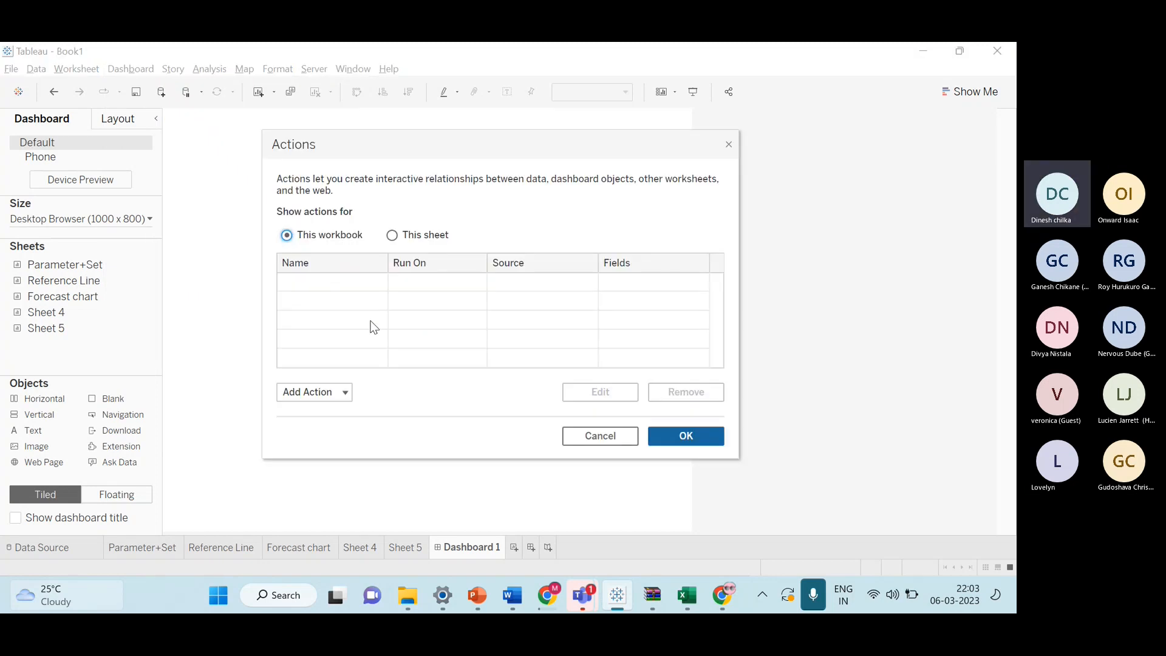
pyautogui.click(344, 392)
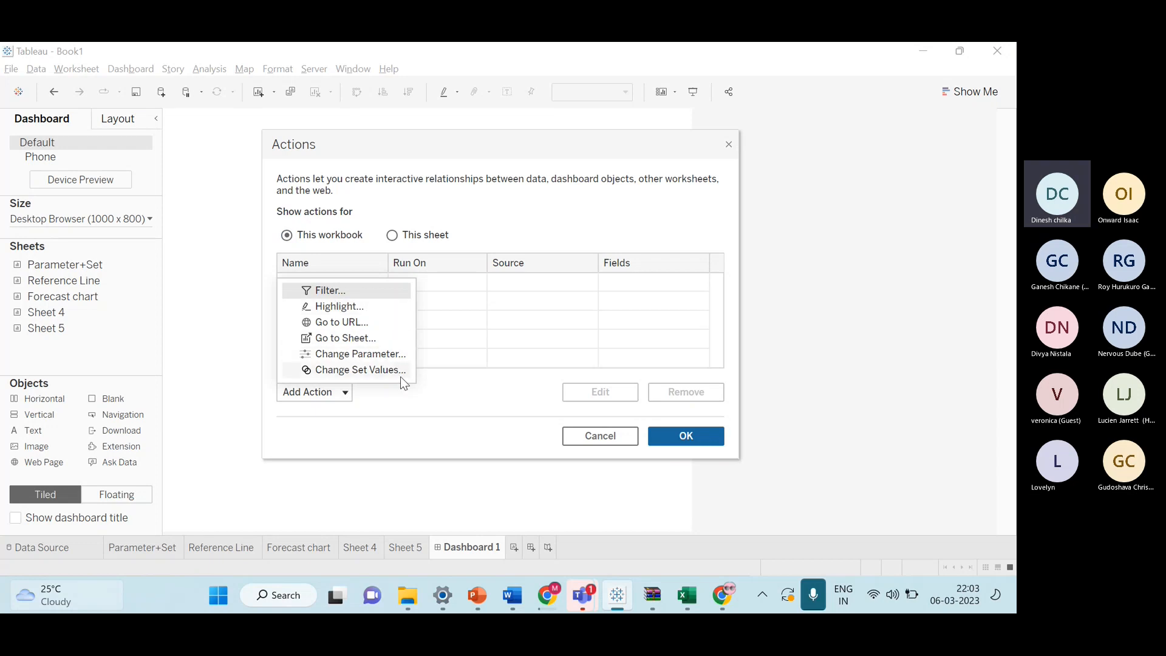
pyautogui.click(724, 148)
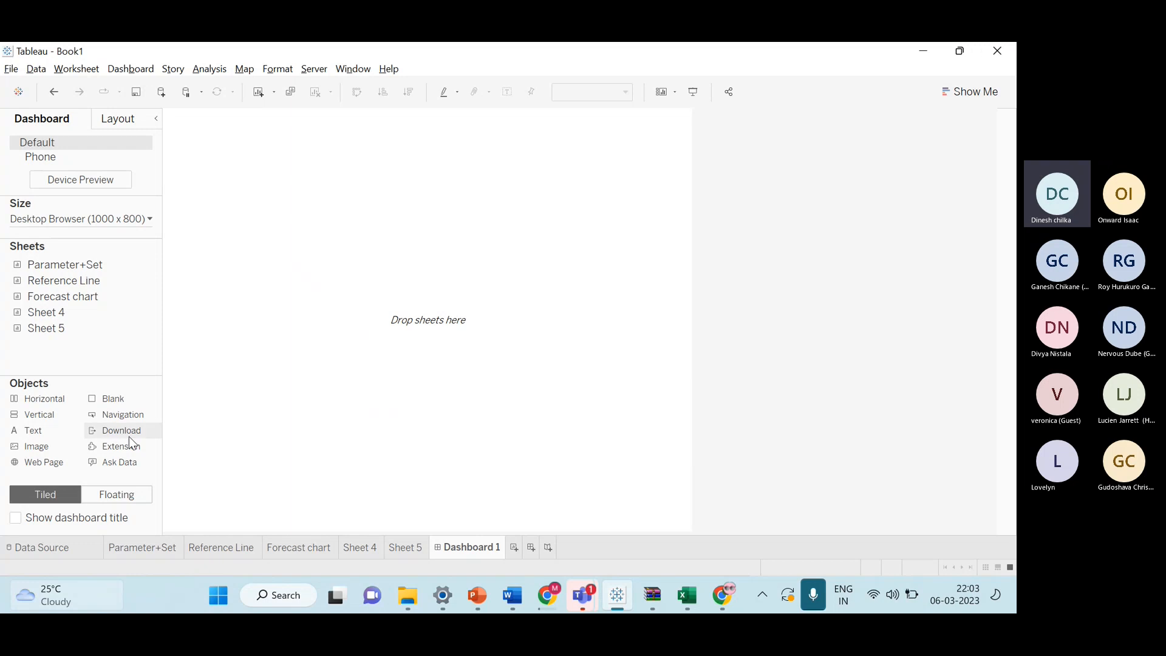
# Close Tableau without saving the changes to the workbook.
pyautogui.click(997, 51)
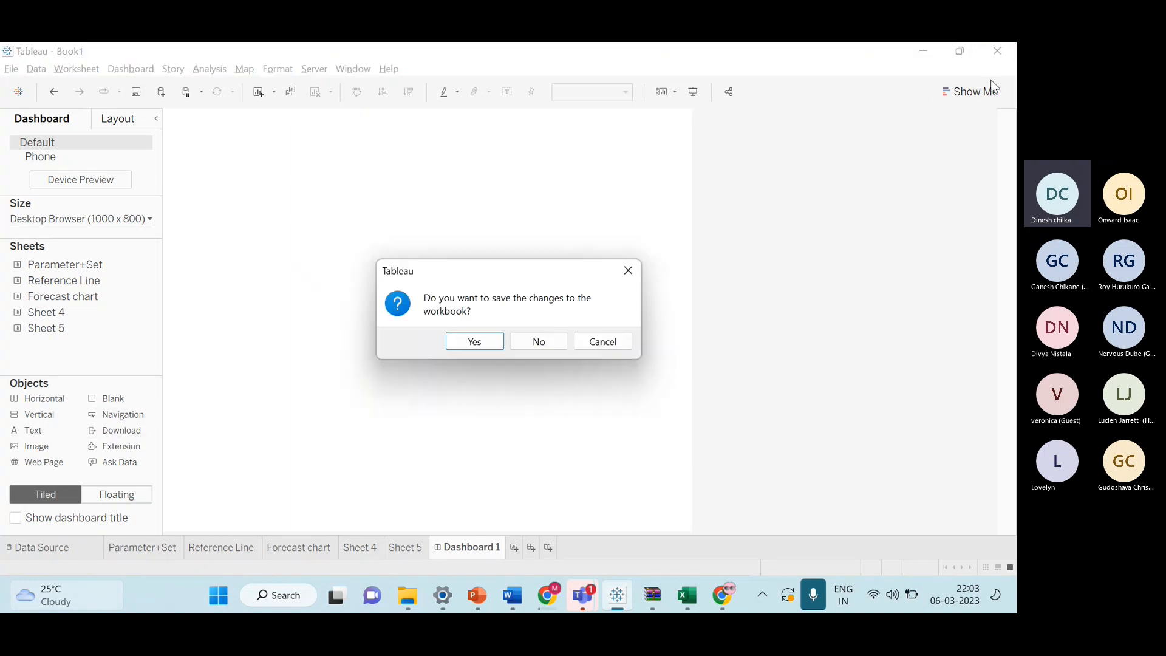
pyautogui.click(550, 344)
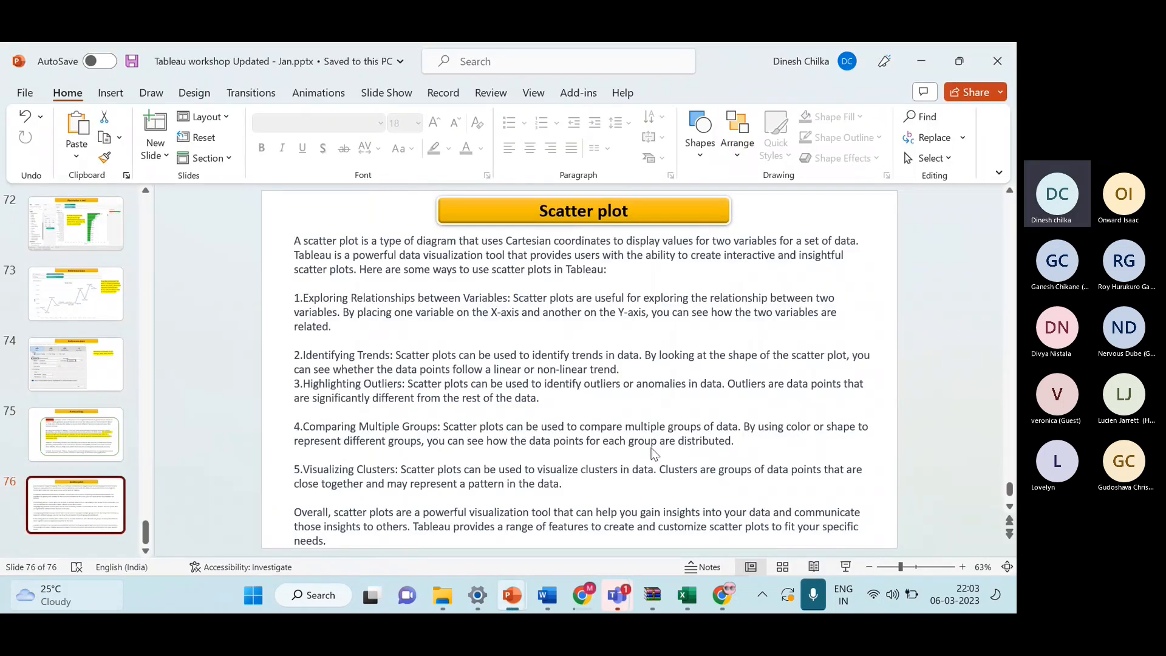
pyautogui.hotkey('alt', 'Tab')
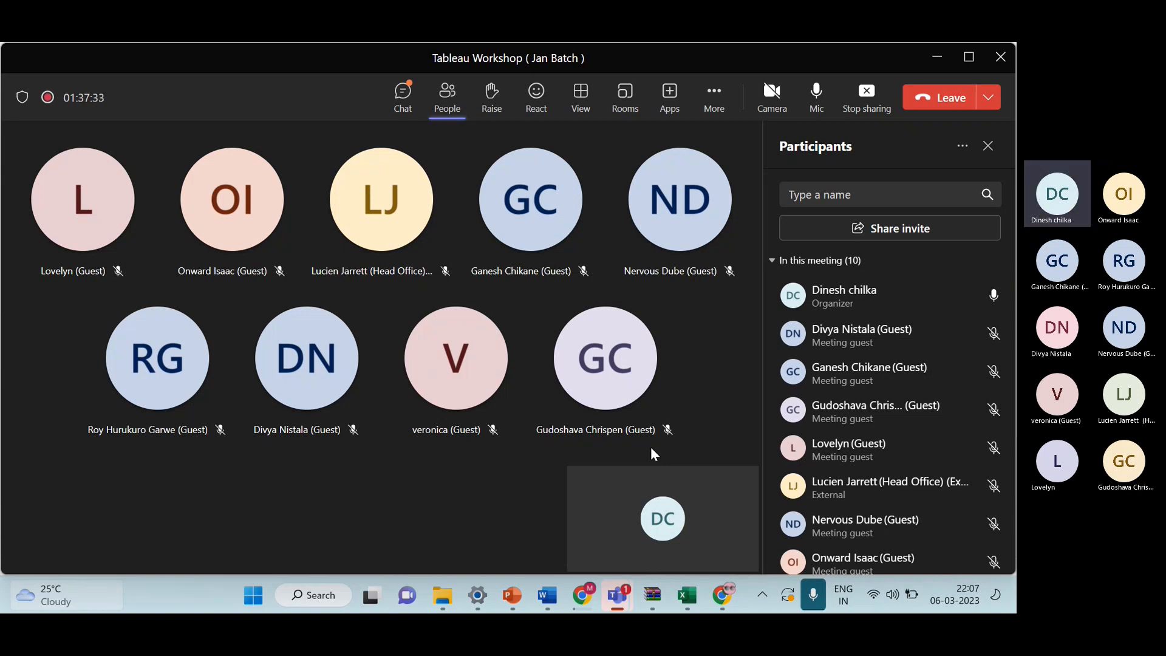
pyautogui.click(984, 598)
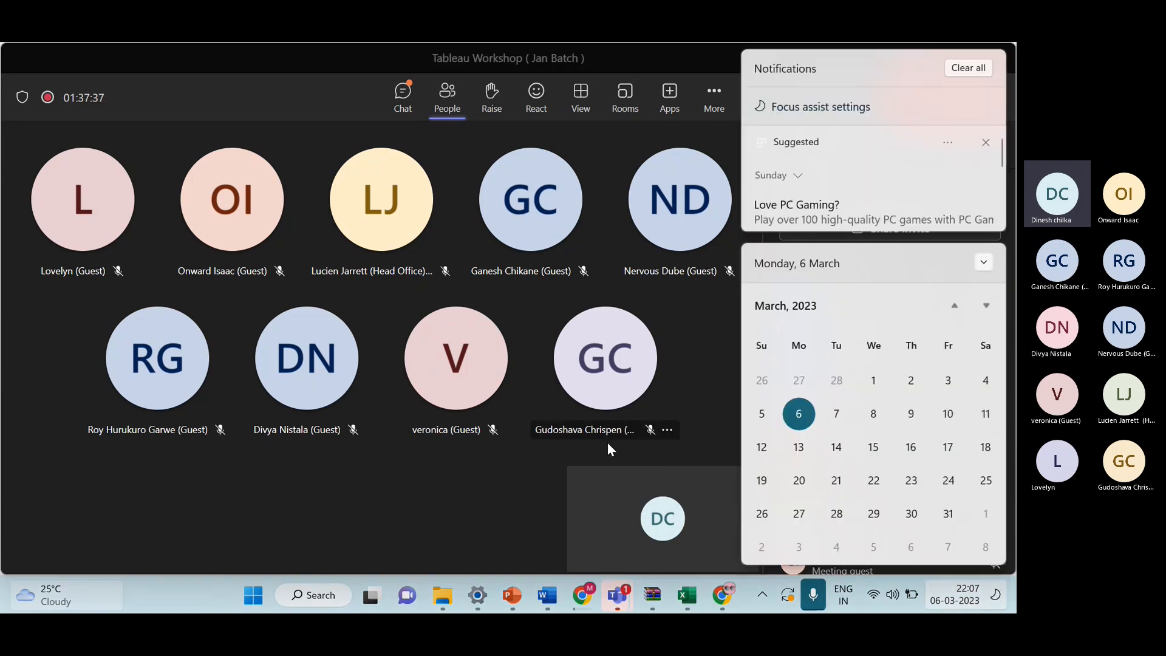
pyautogui.click(547, 472)
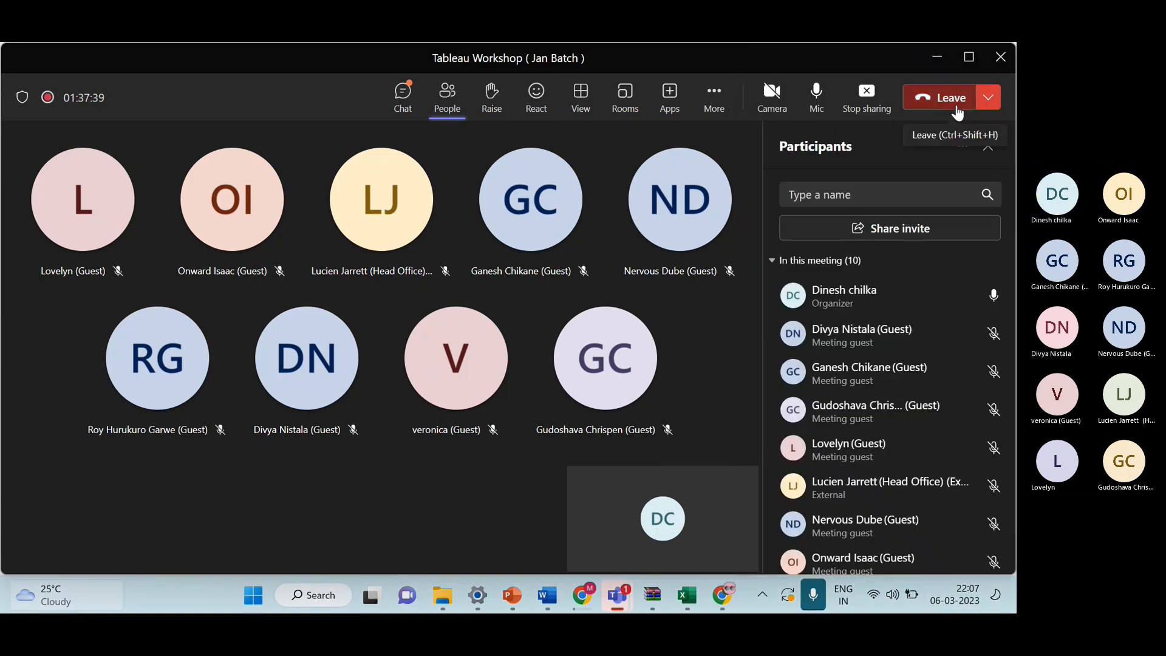